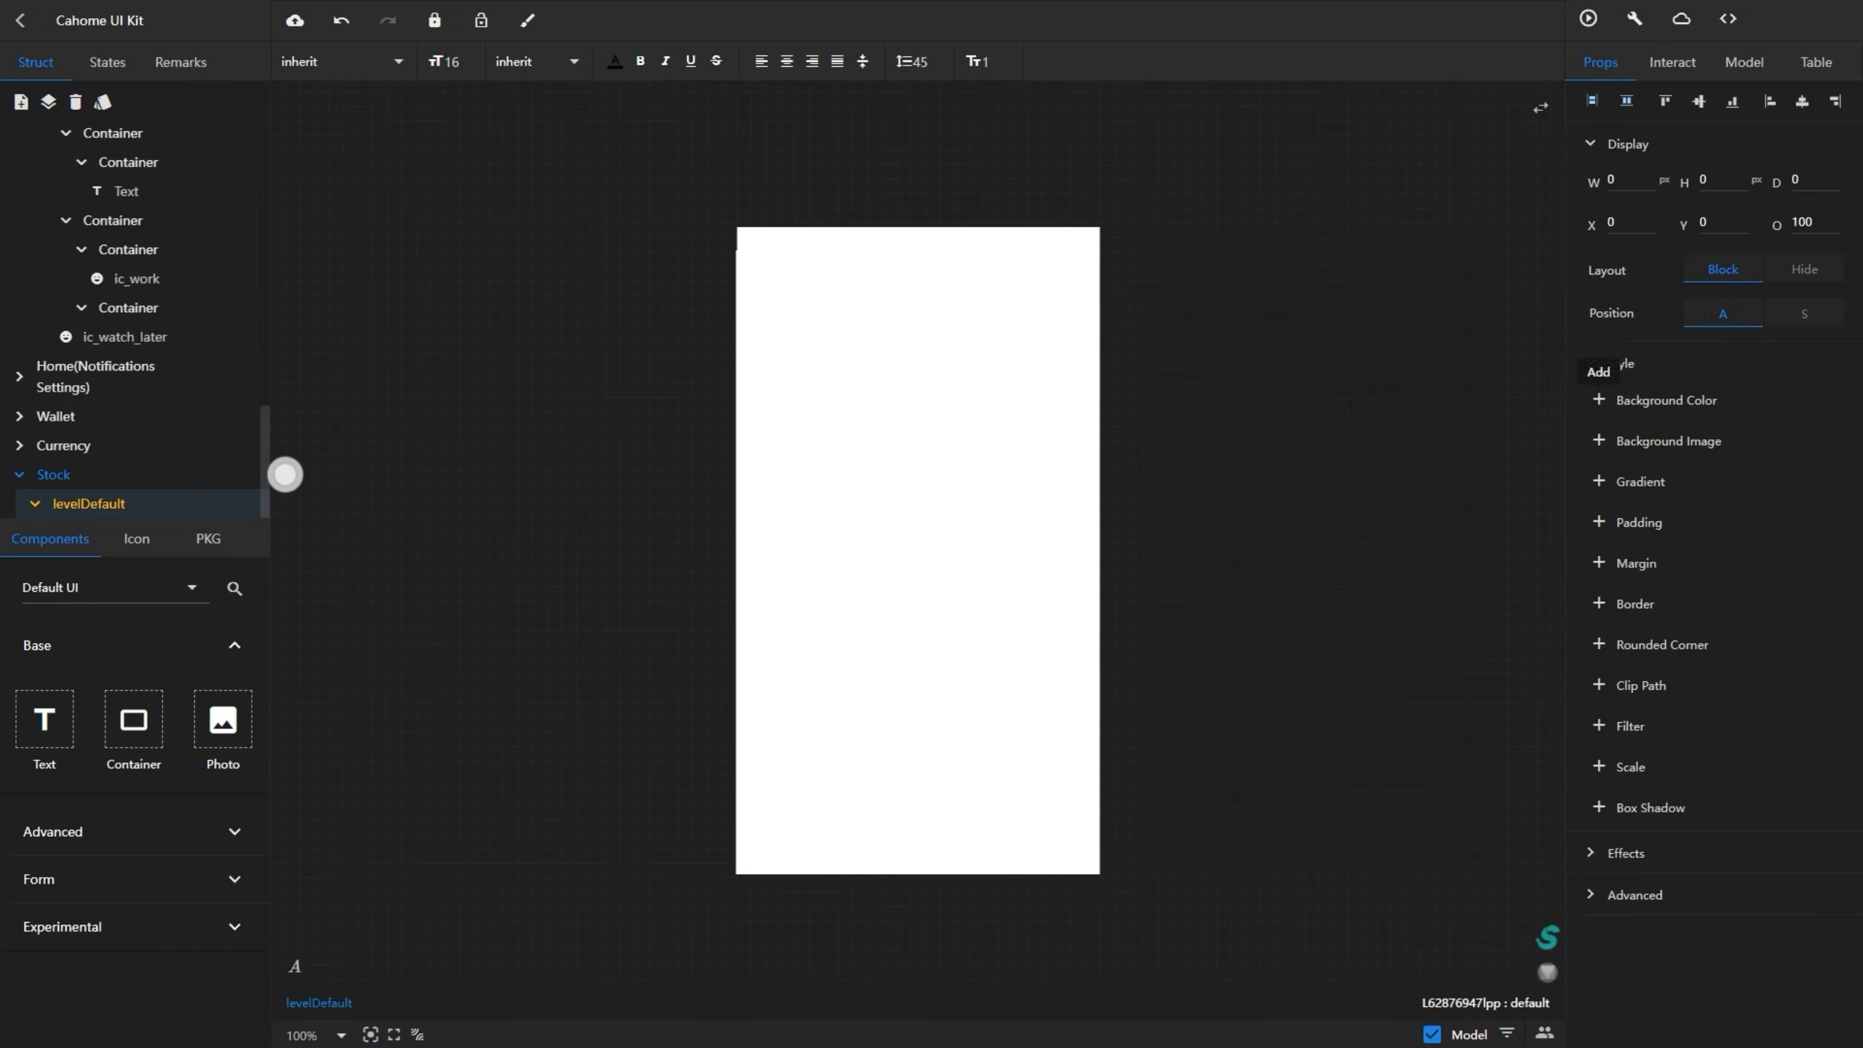
- Add a container to the blank Stock page's levelDefault and size it 375 px wide by 812 px high
drag(134, 719, 823, 536)
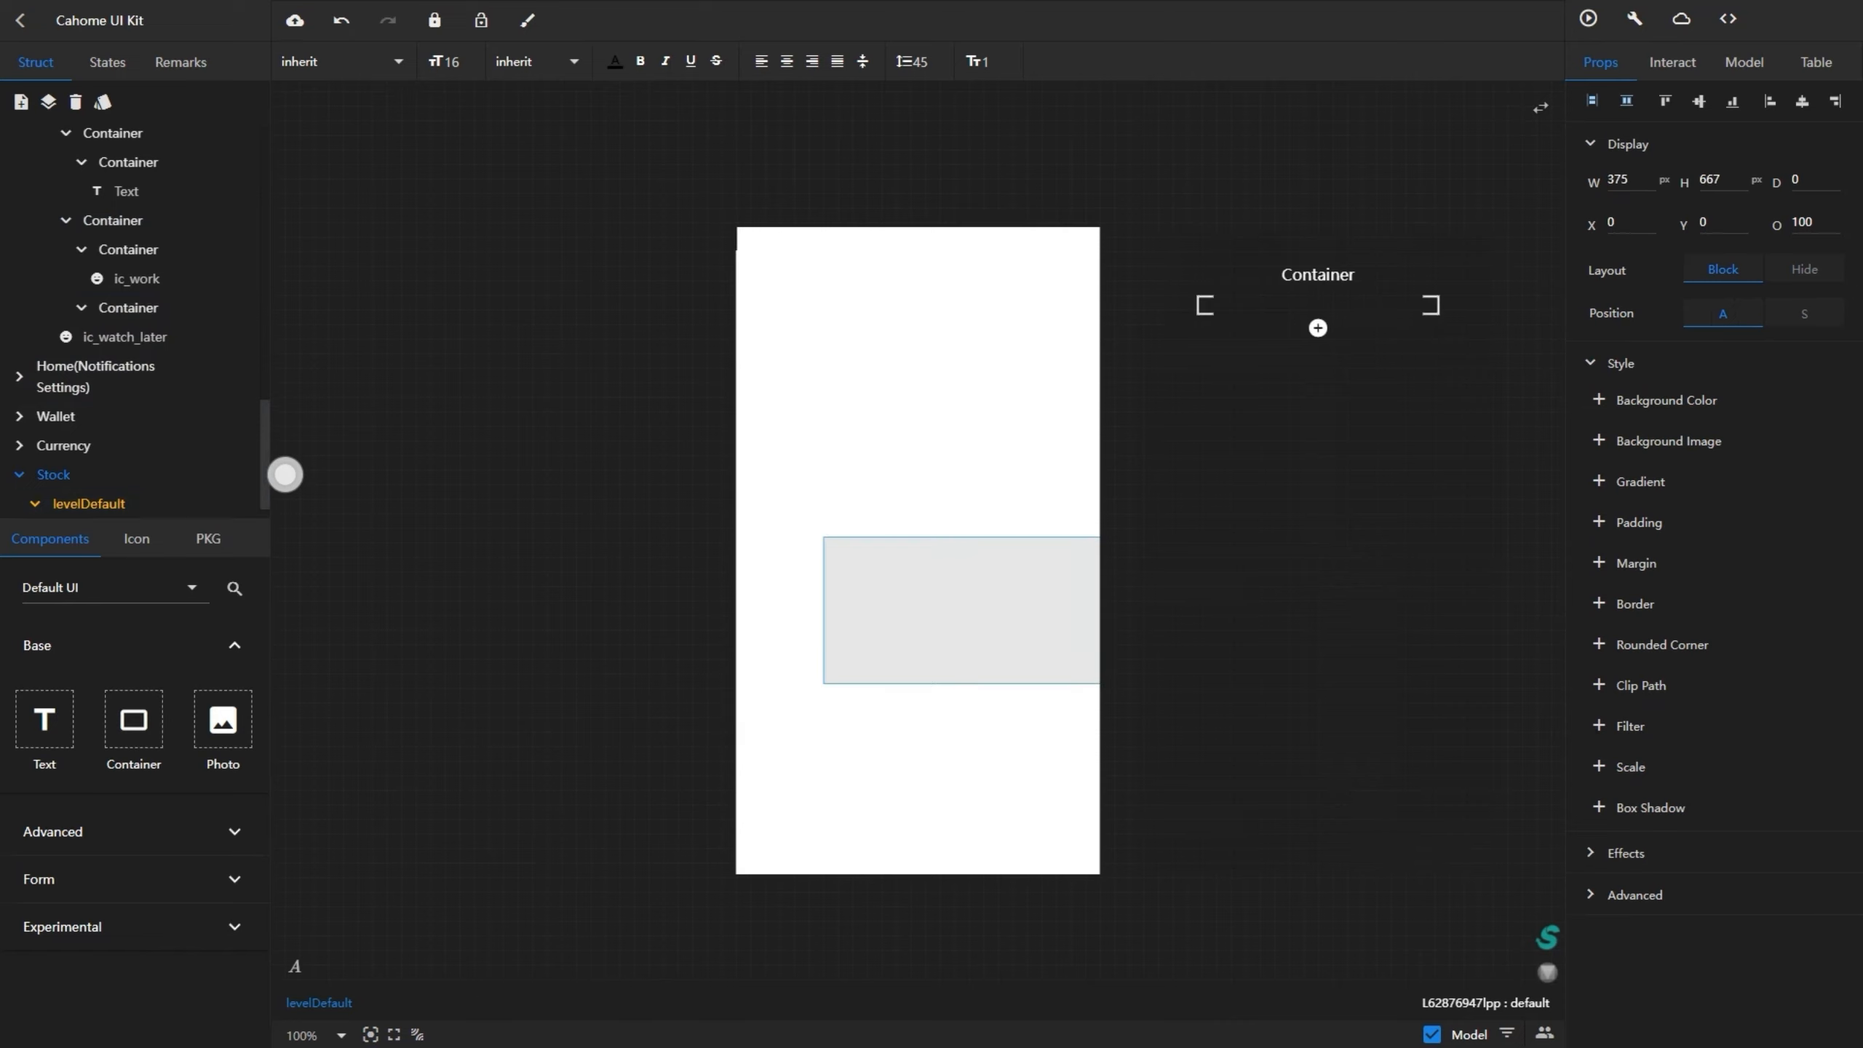
key(ctrl+a)
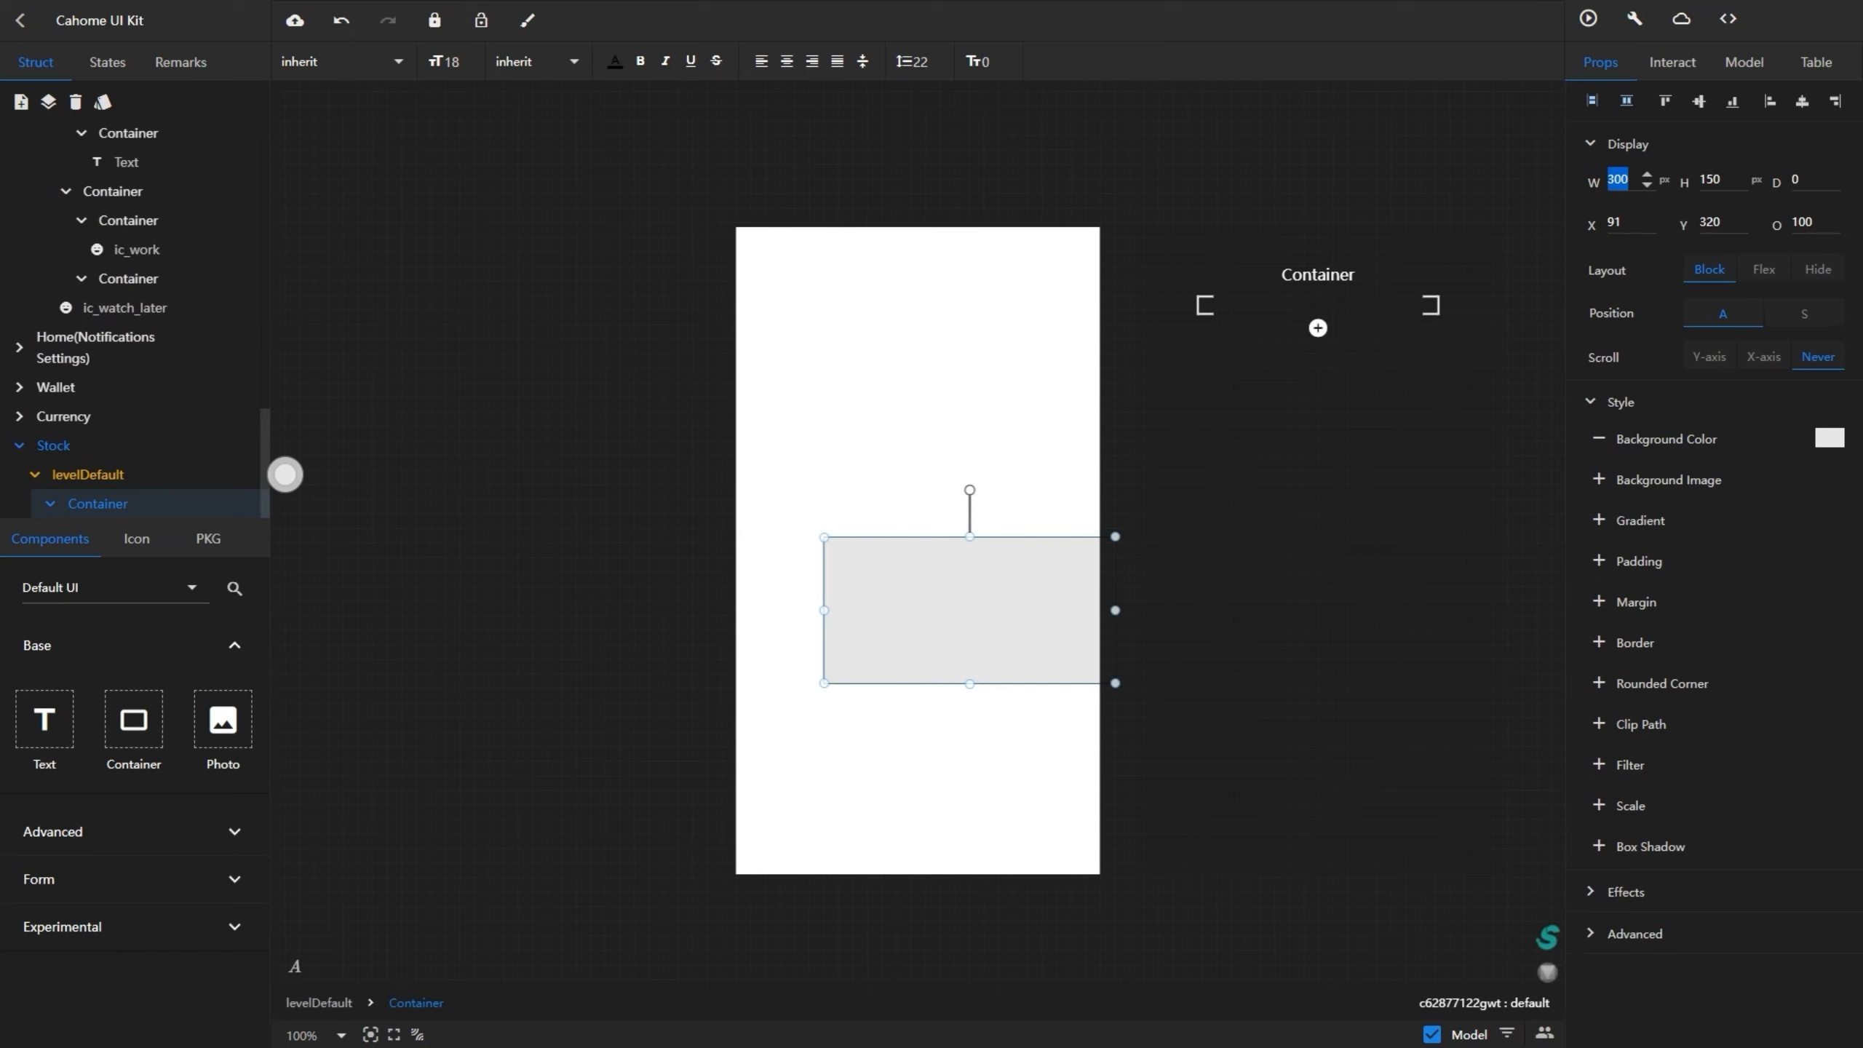
text(375)
key(Tab)
text(812)
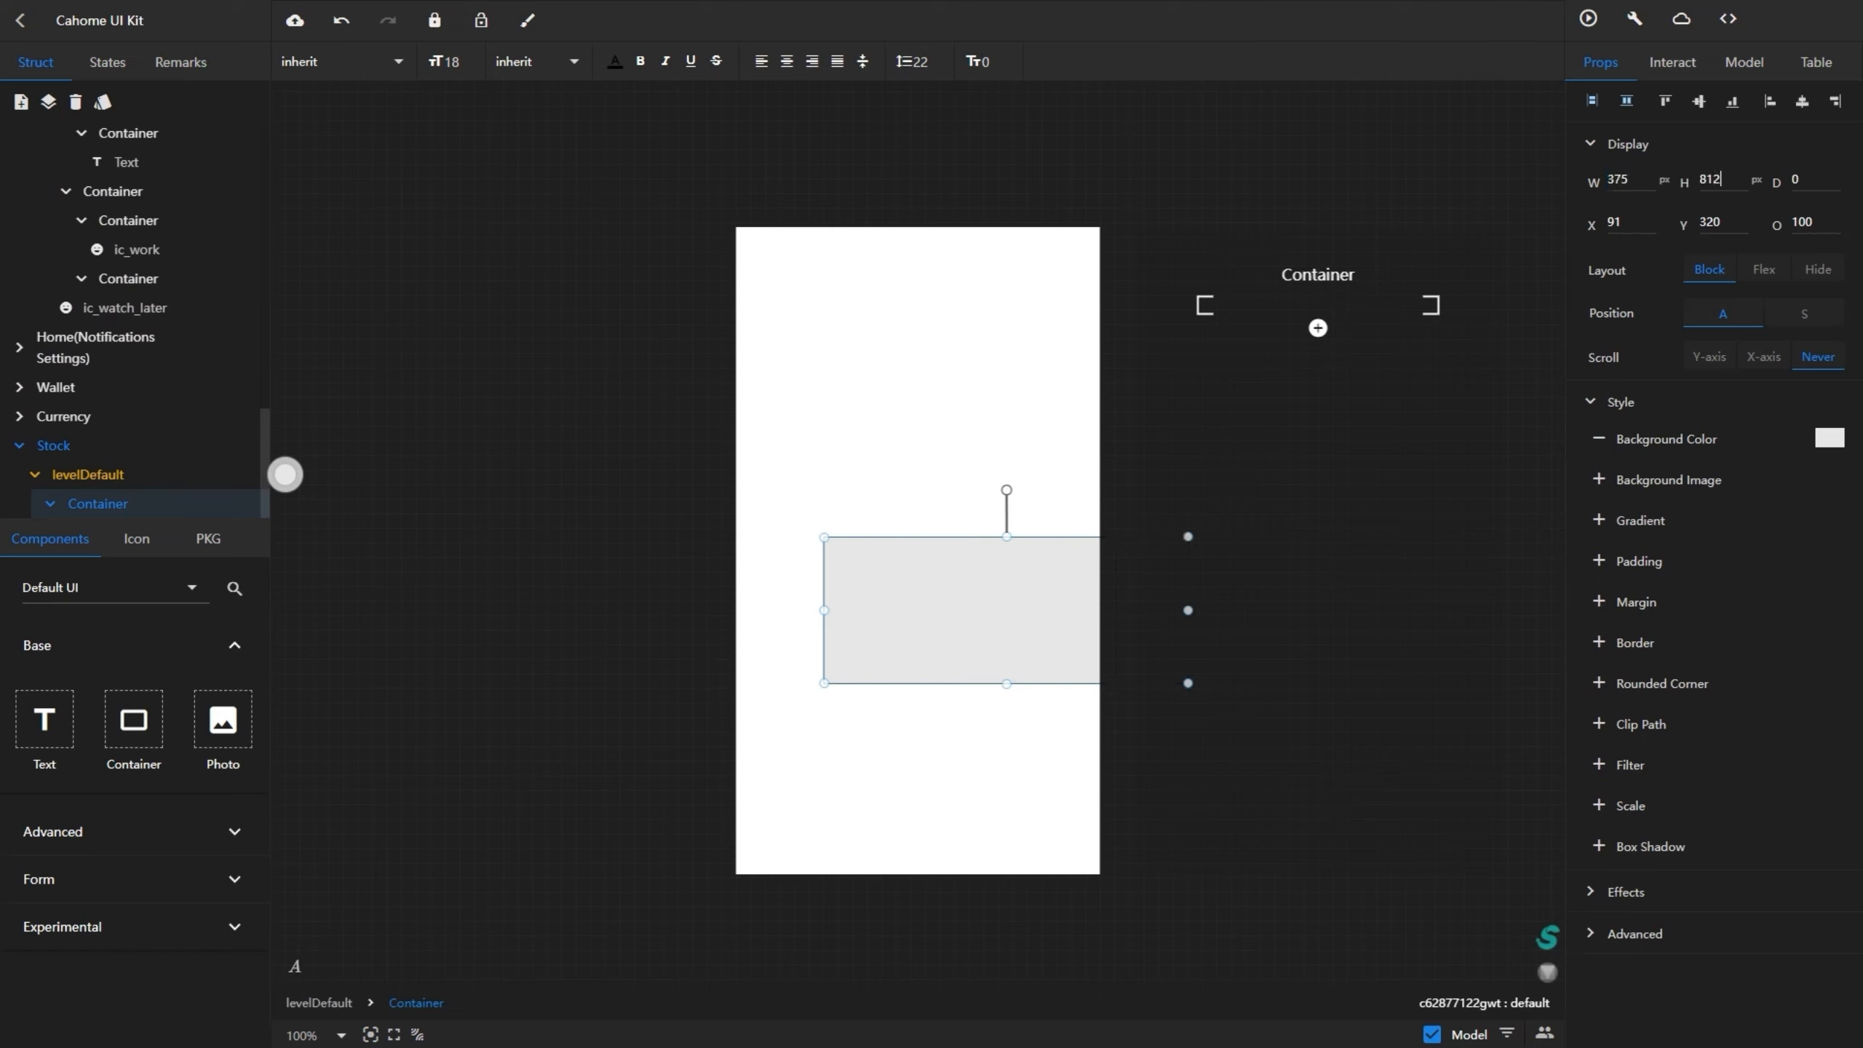
key(Return)
- Fill the page container with background colour #2E3546 and align it to the page's top and left edges
click(1830, 438)
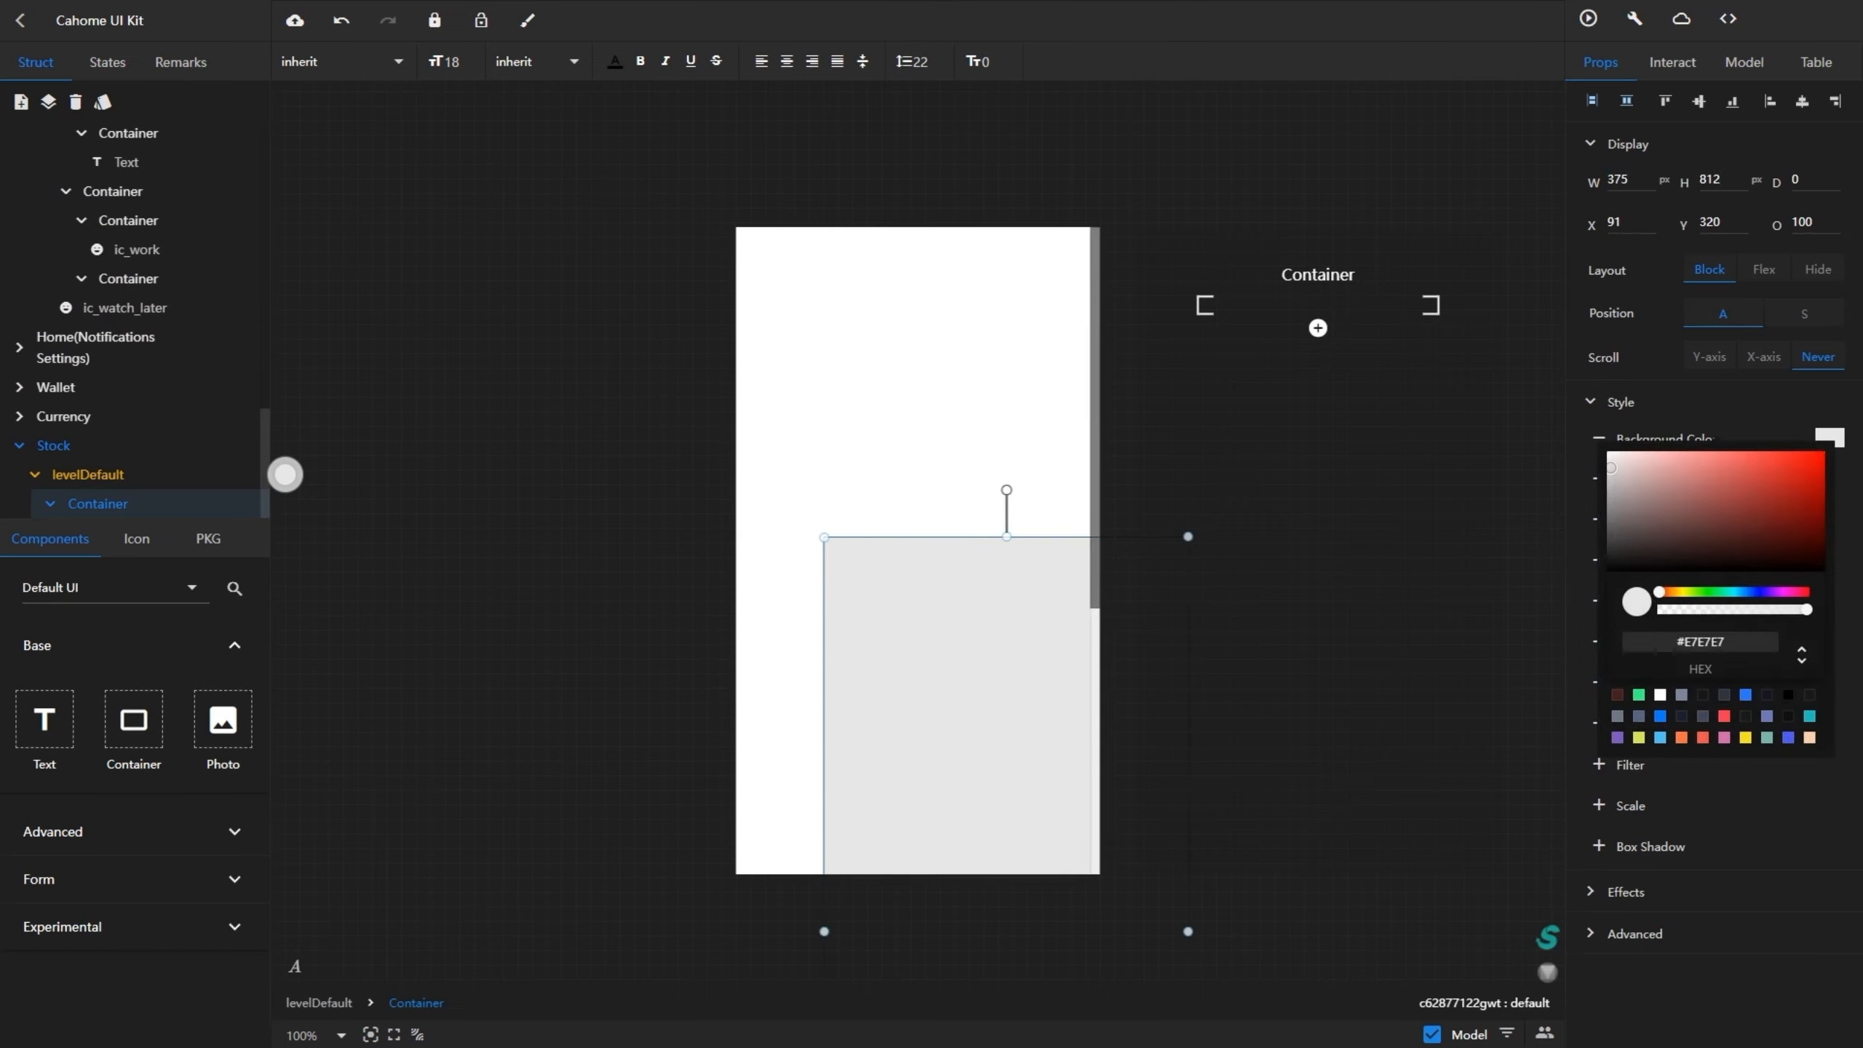
click(1723, 695)
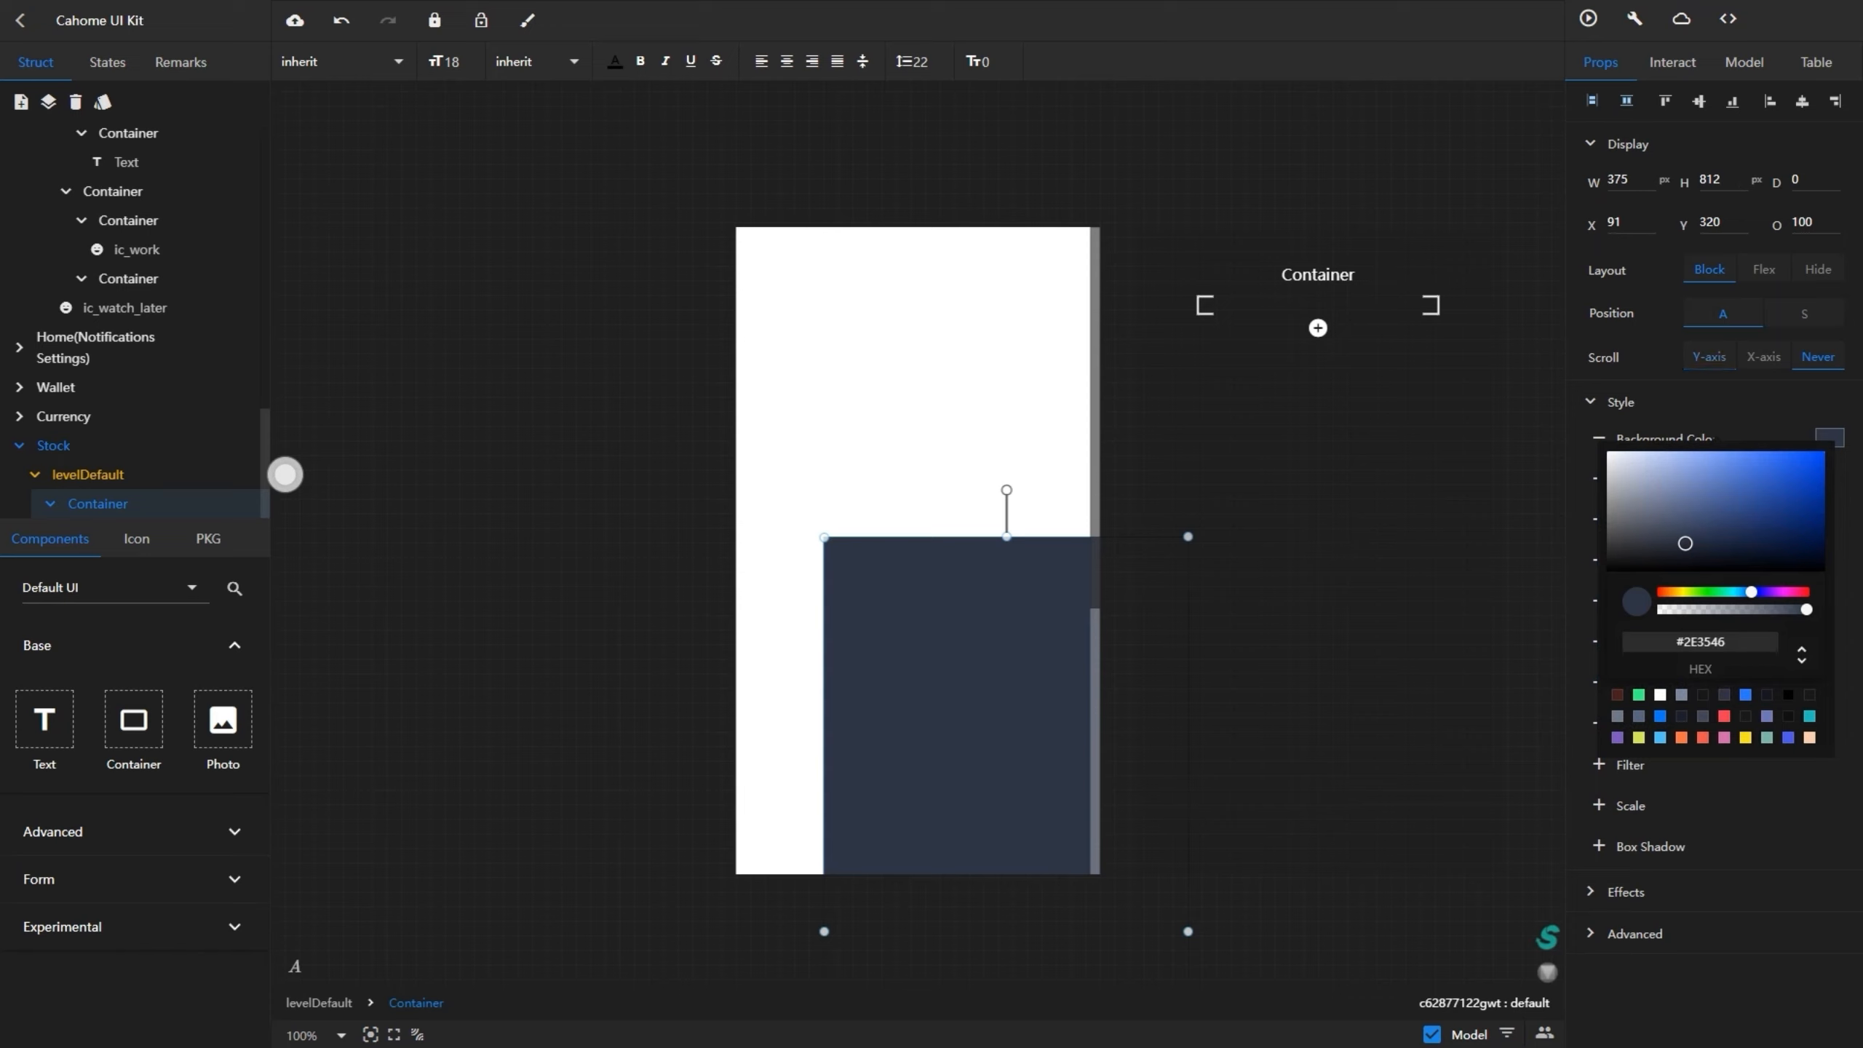
click(1665, 101)
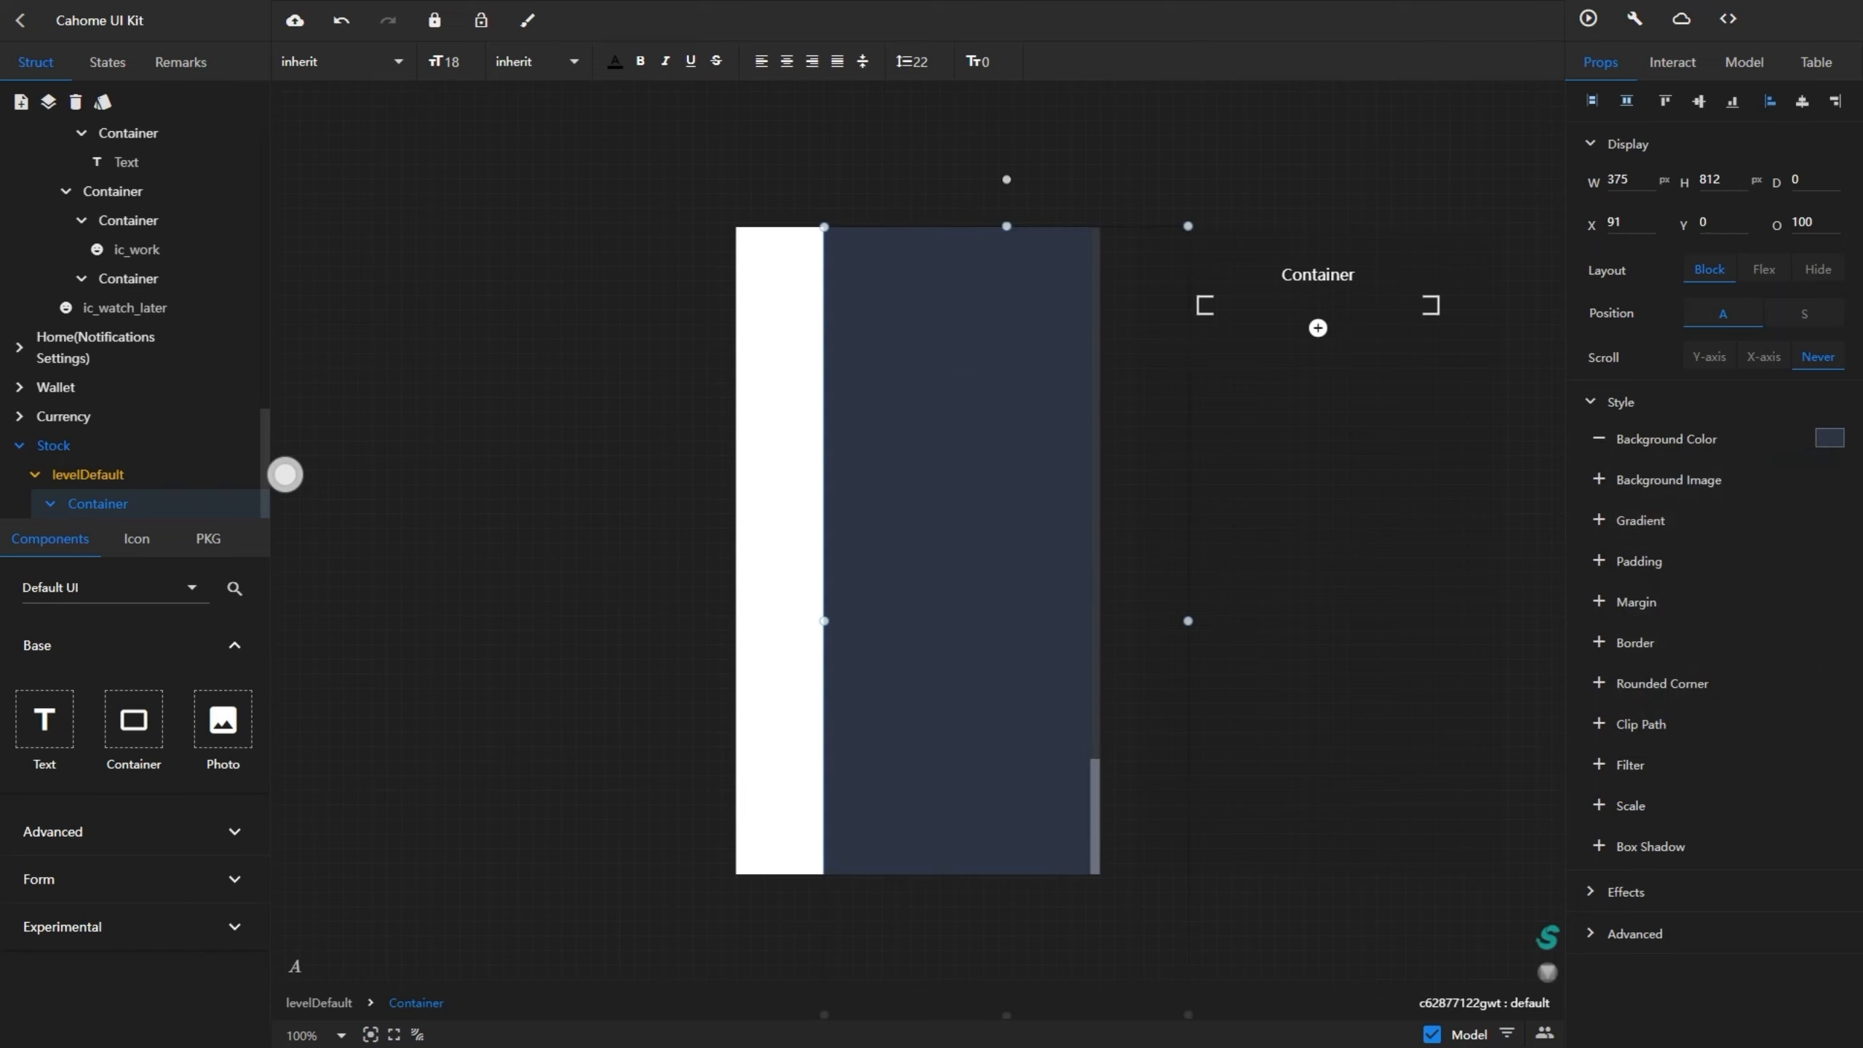
click(1770, 101)
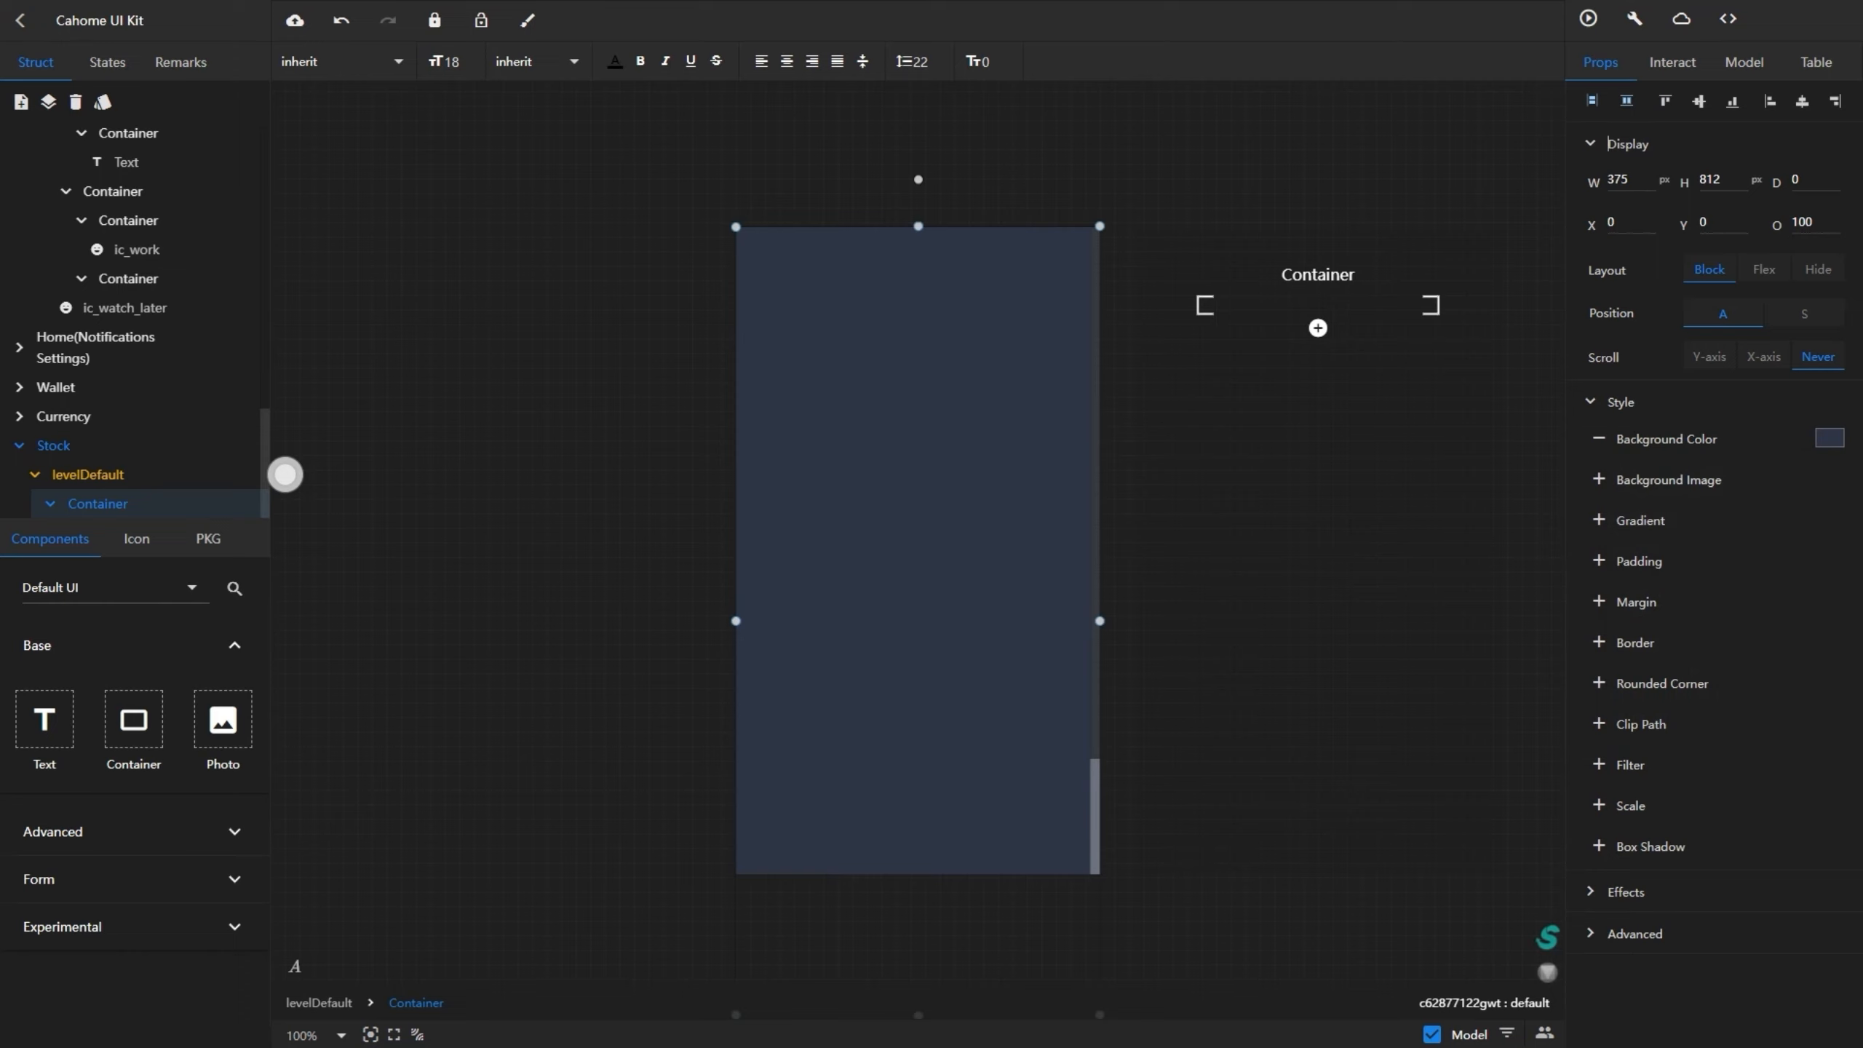
- In the bottom navigation bar's State-1, set the indicator line to X 130 and grey out the ic_work icon
click(796, 807)
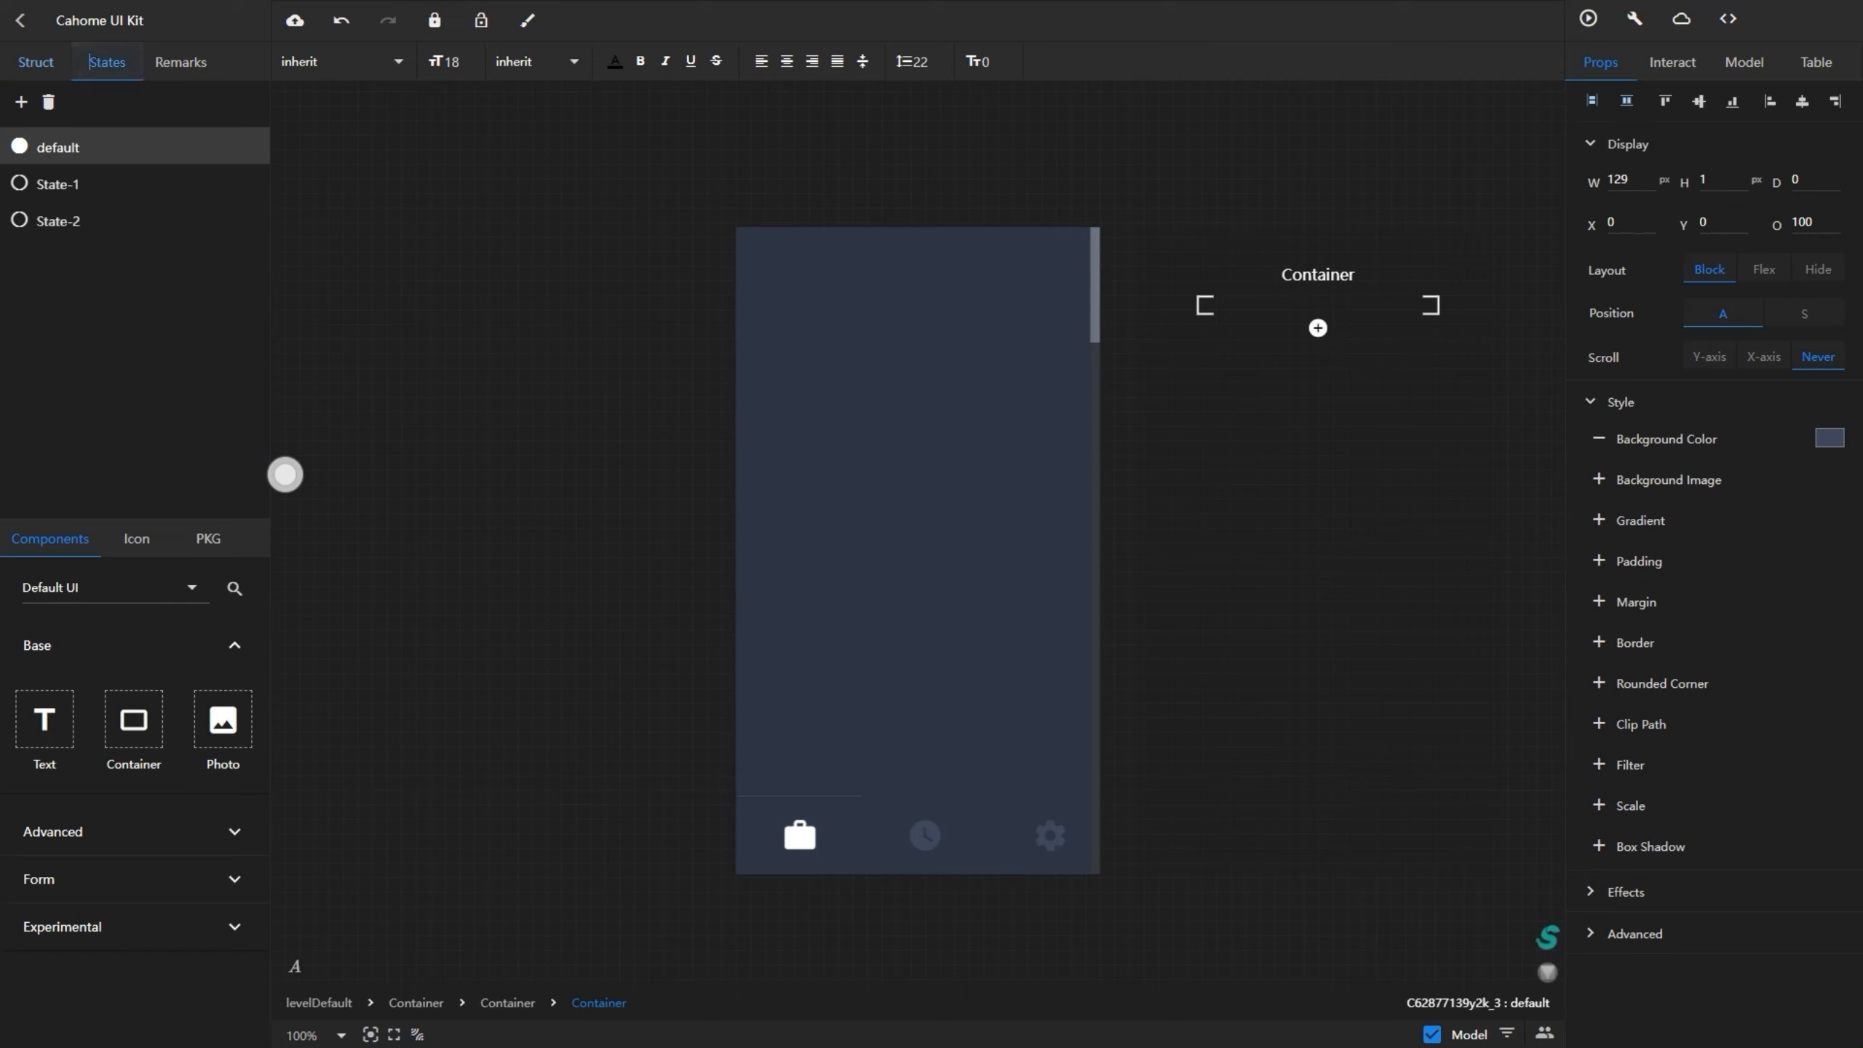
click(58, 183)
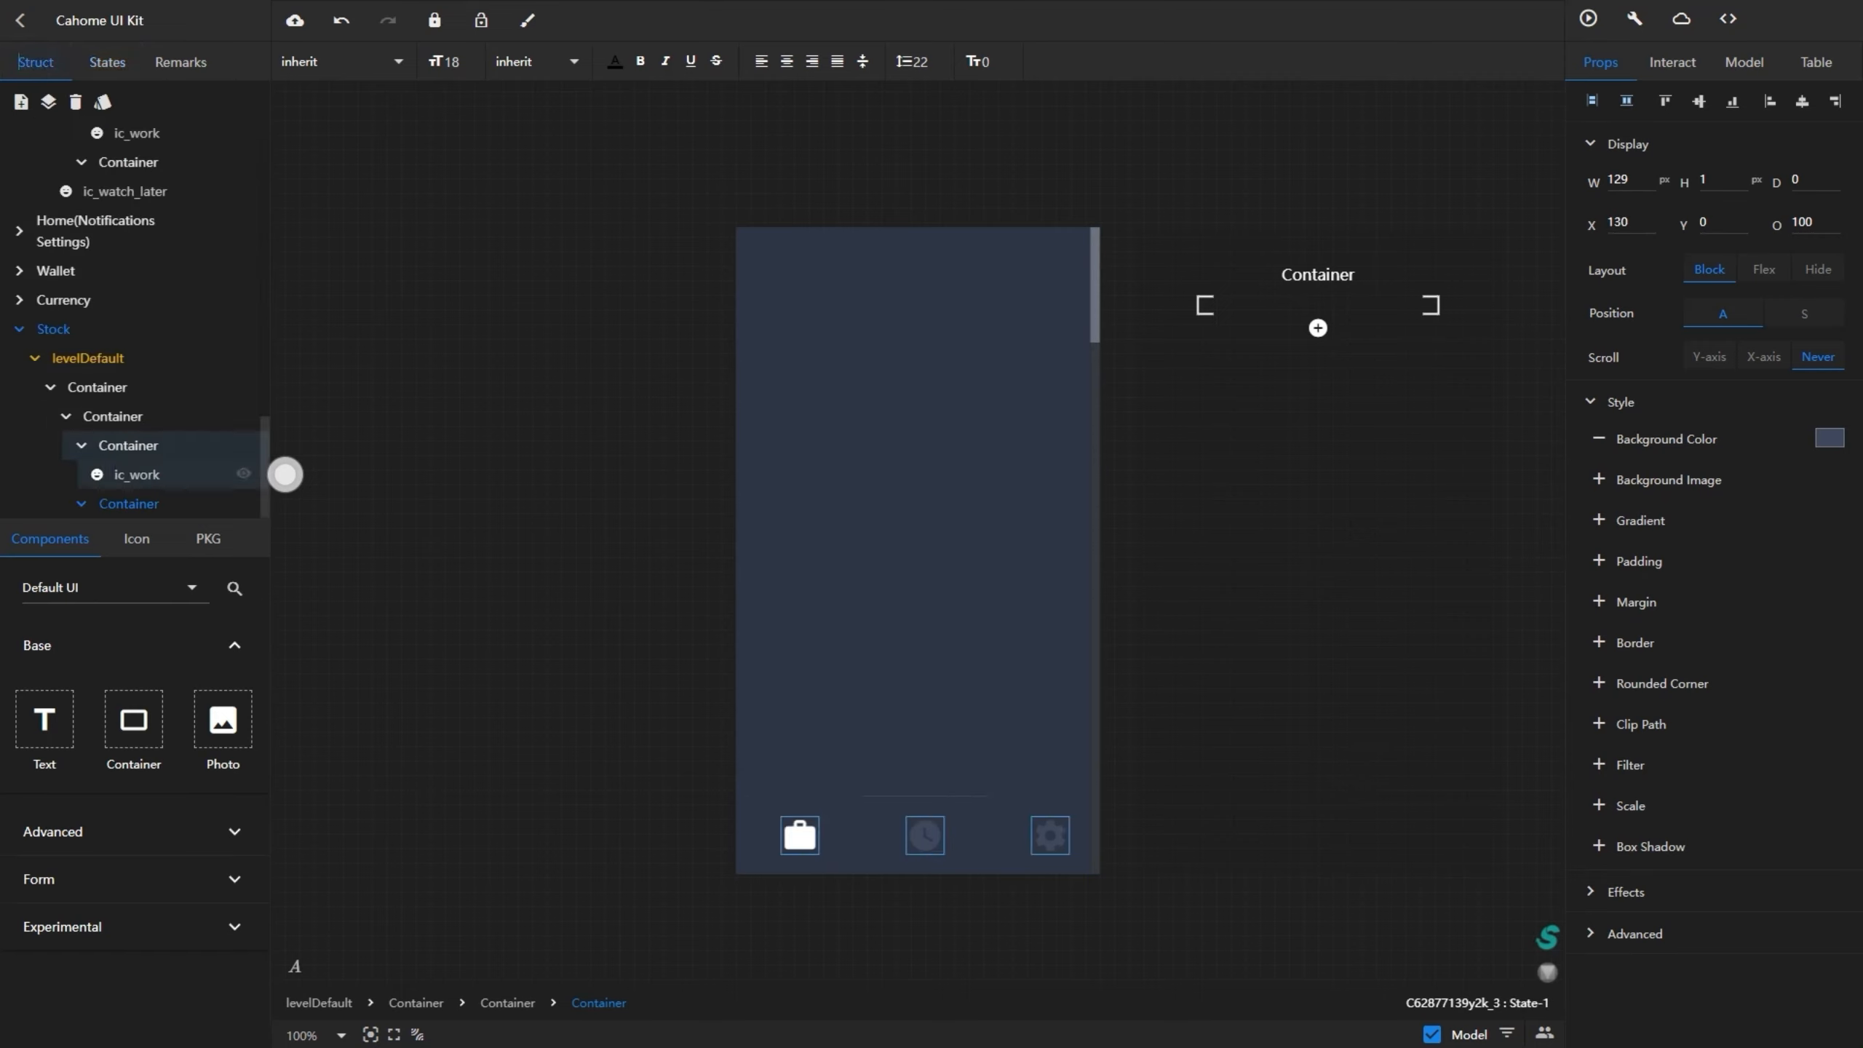
click(799, 825)
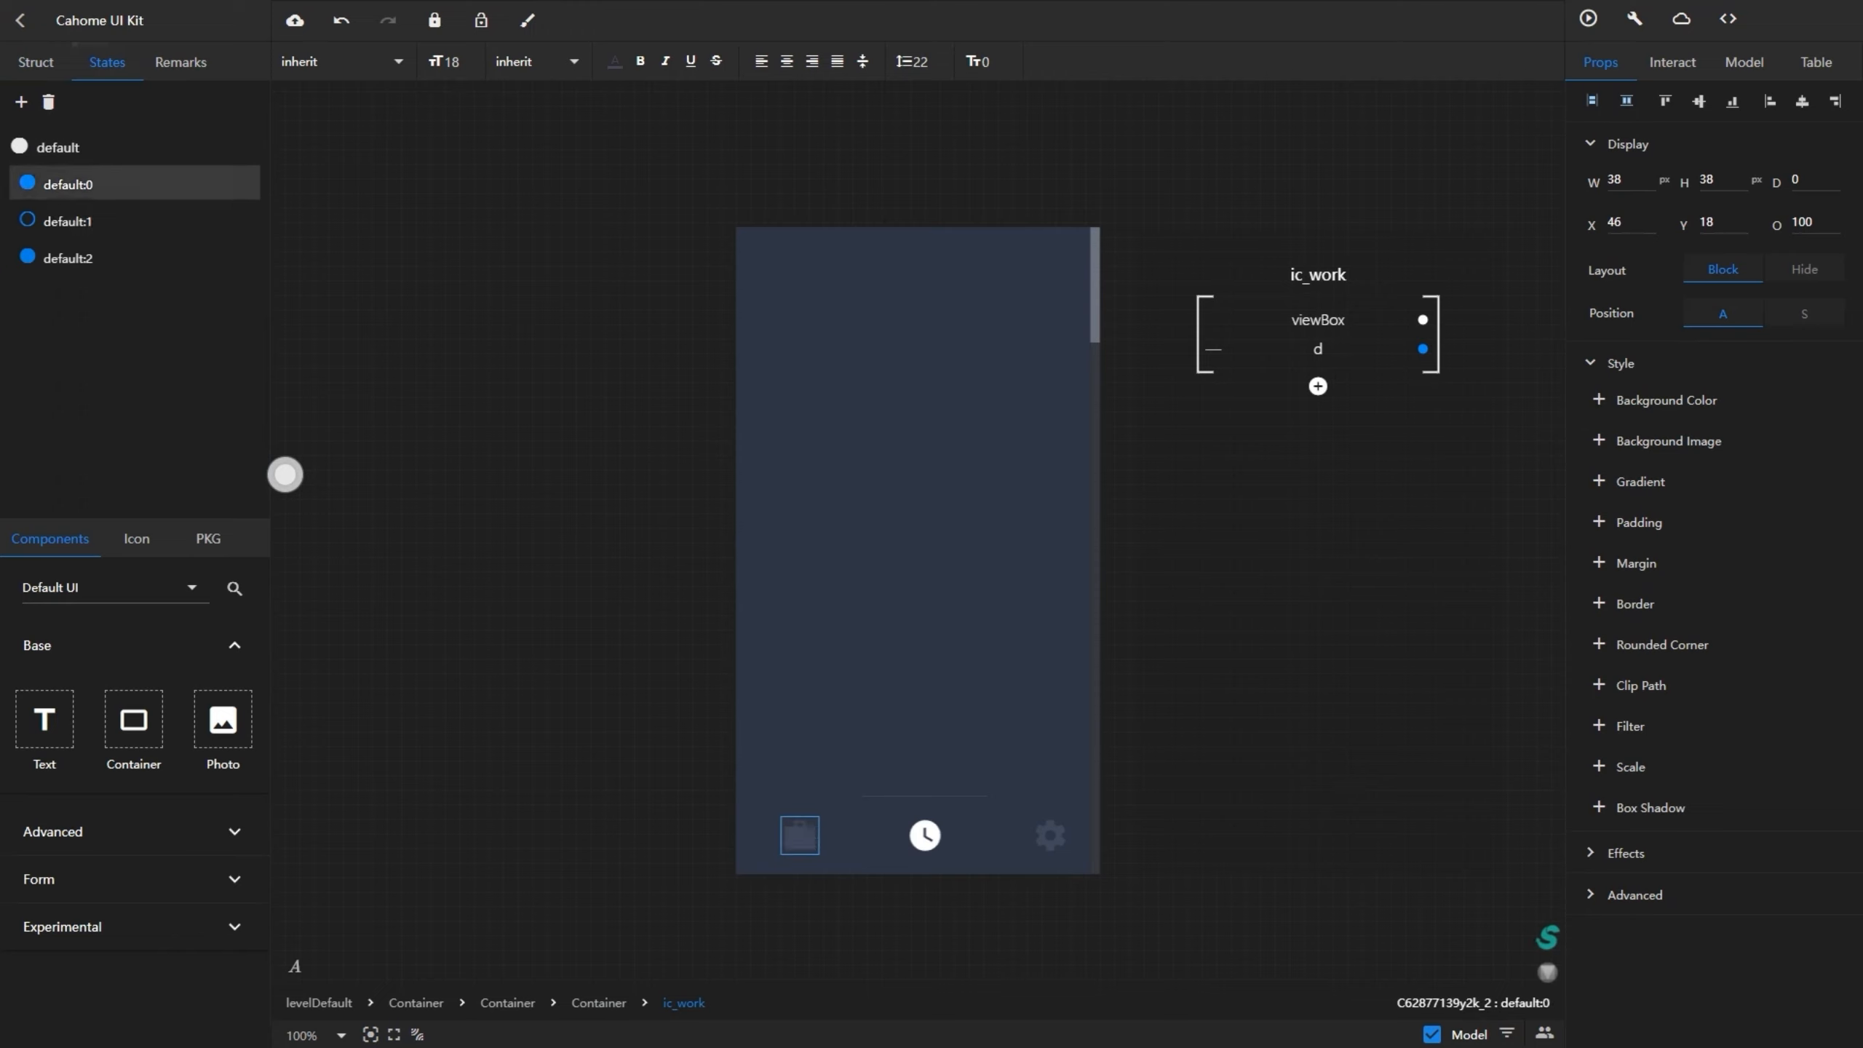
- Add a 375 × 71 px header container inside the page container at X 0, Y 41, with background colour #2E3546
click(285, 474)
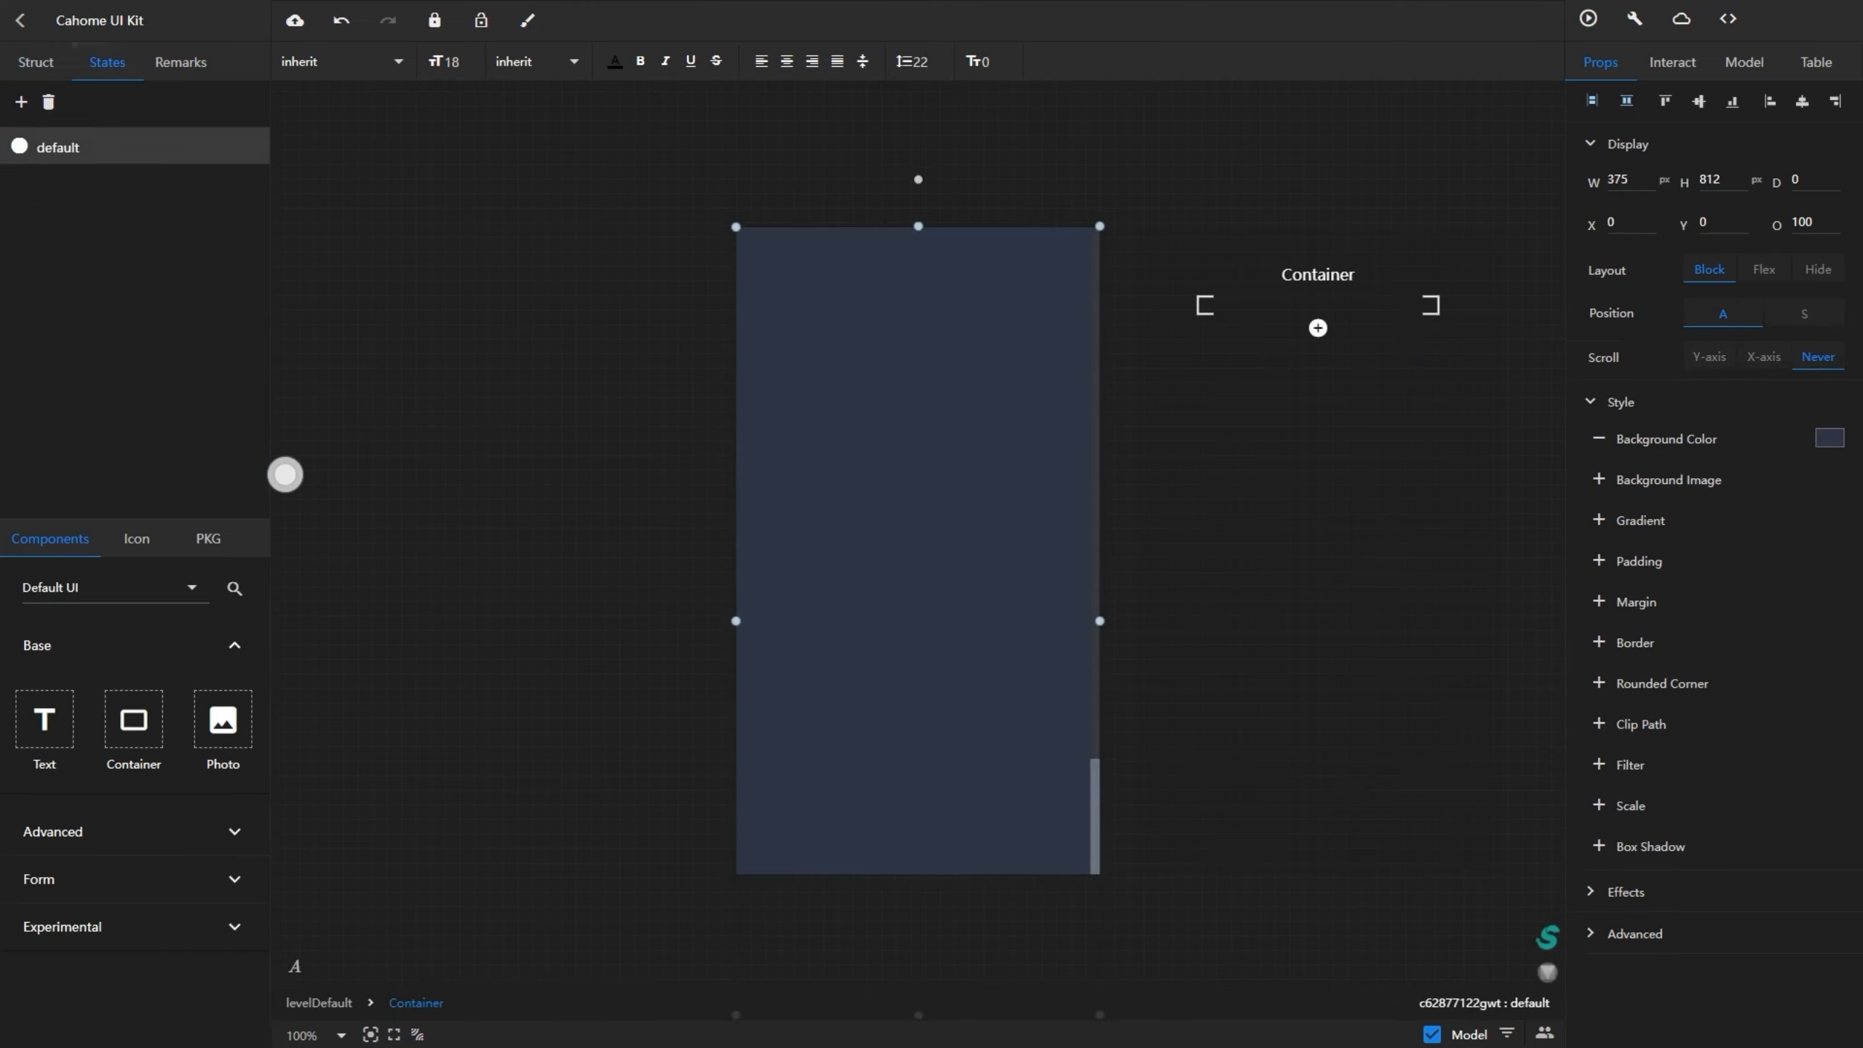
drag(133, 719, 823, 468)
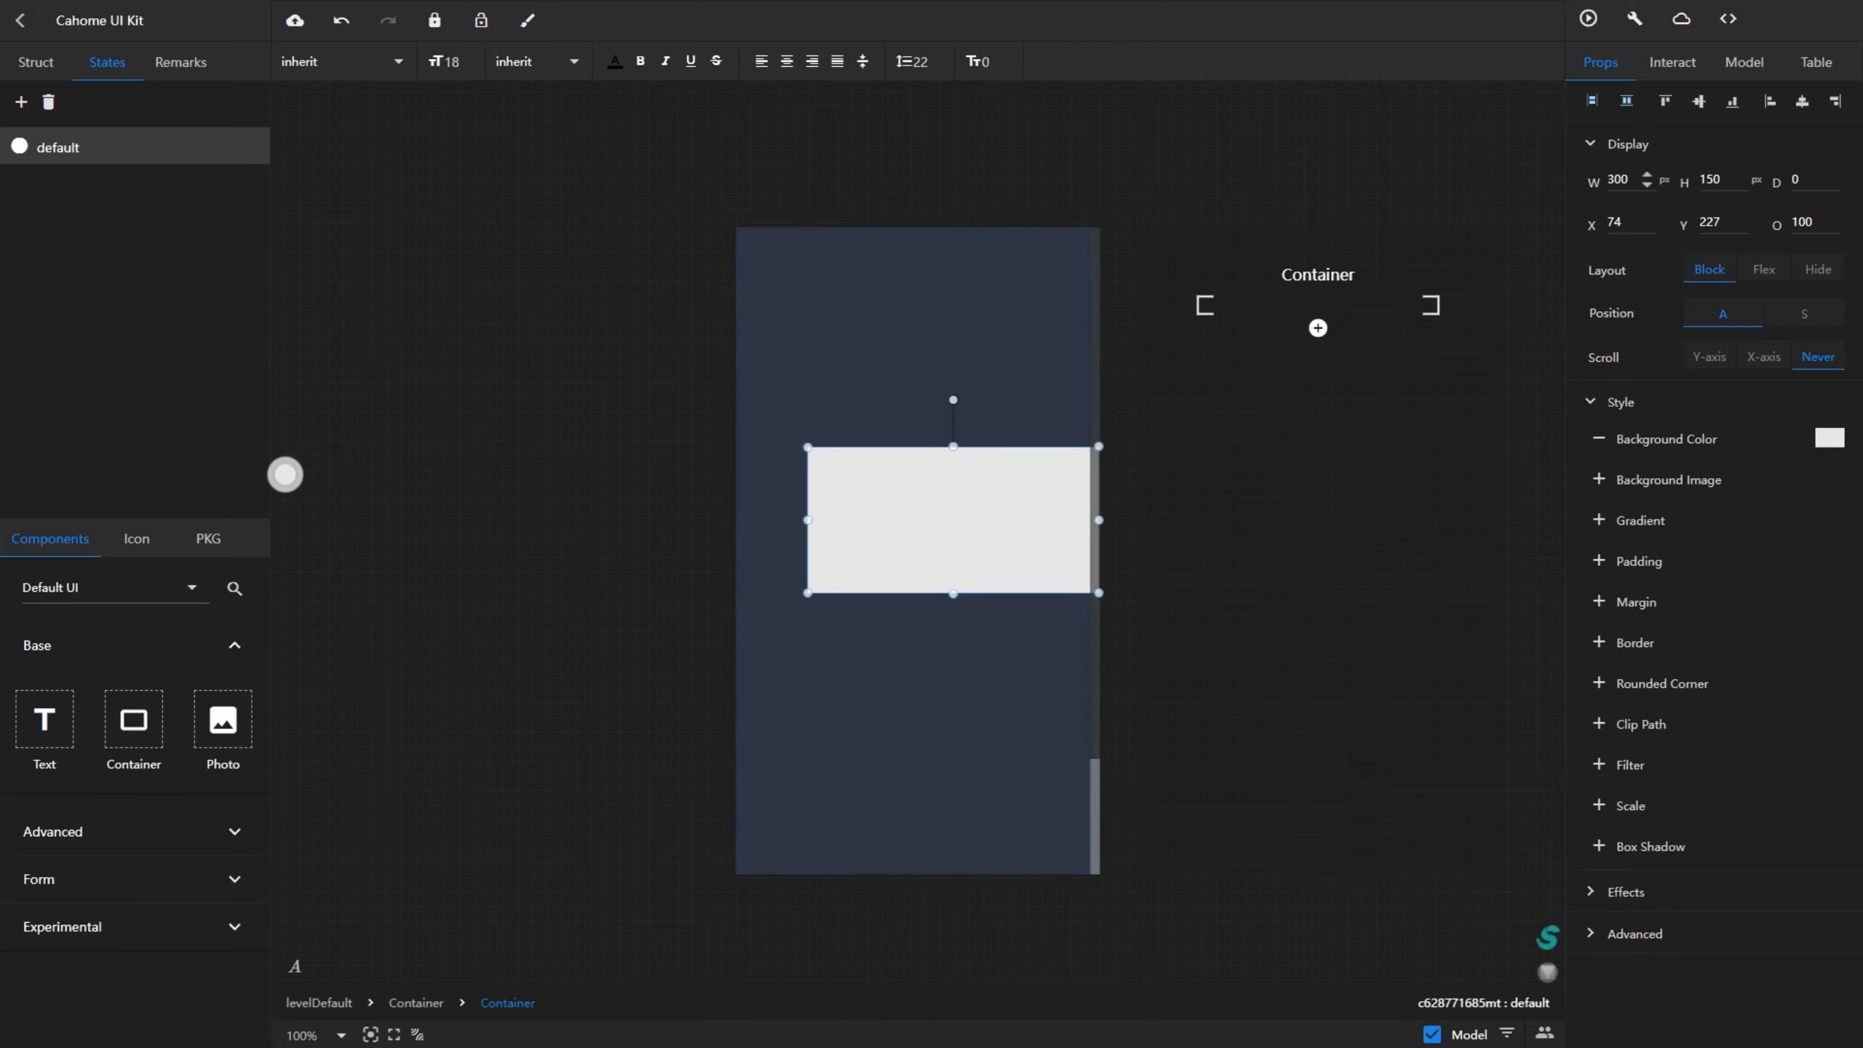
text(375)
key(Tab)
text(71)
key(Tab)
text(0)
key(Tab)
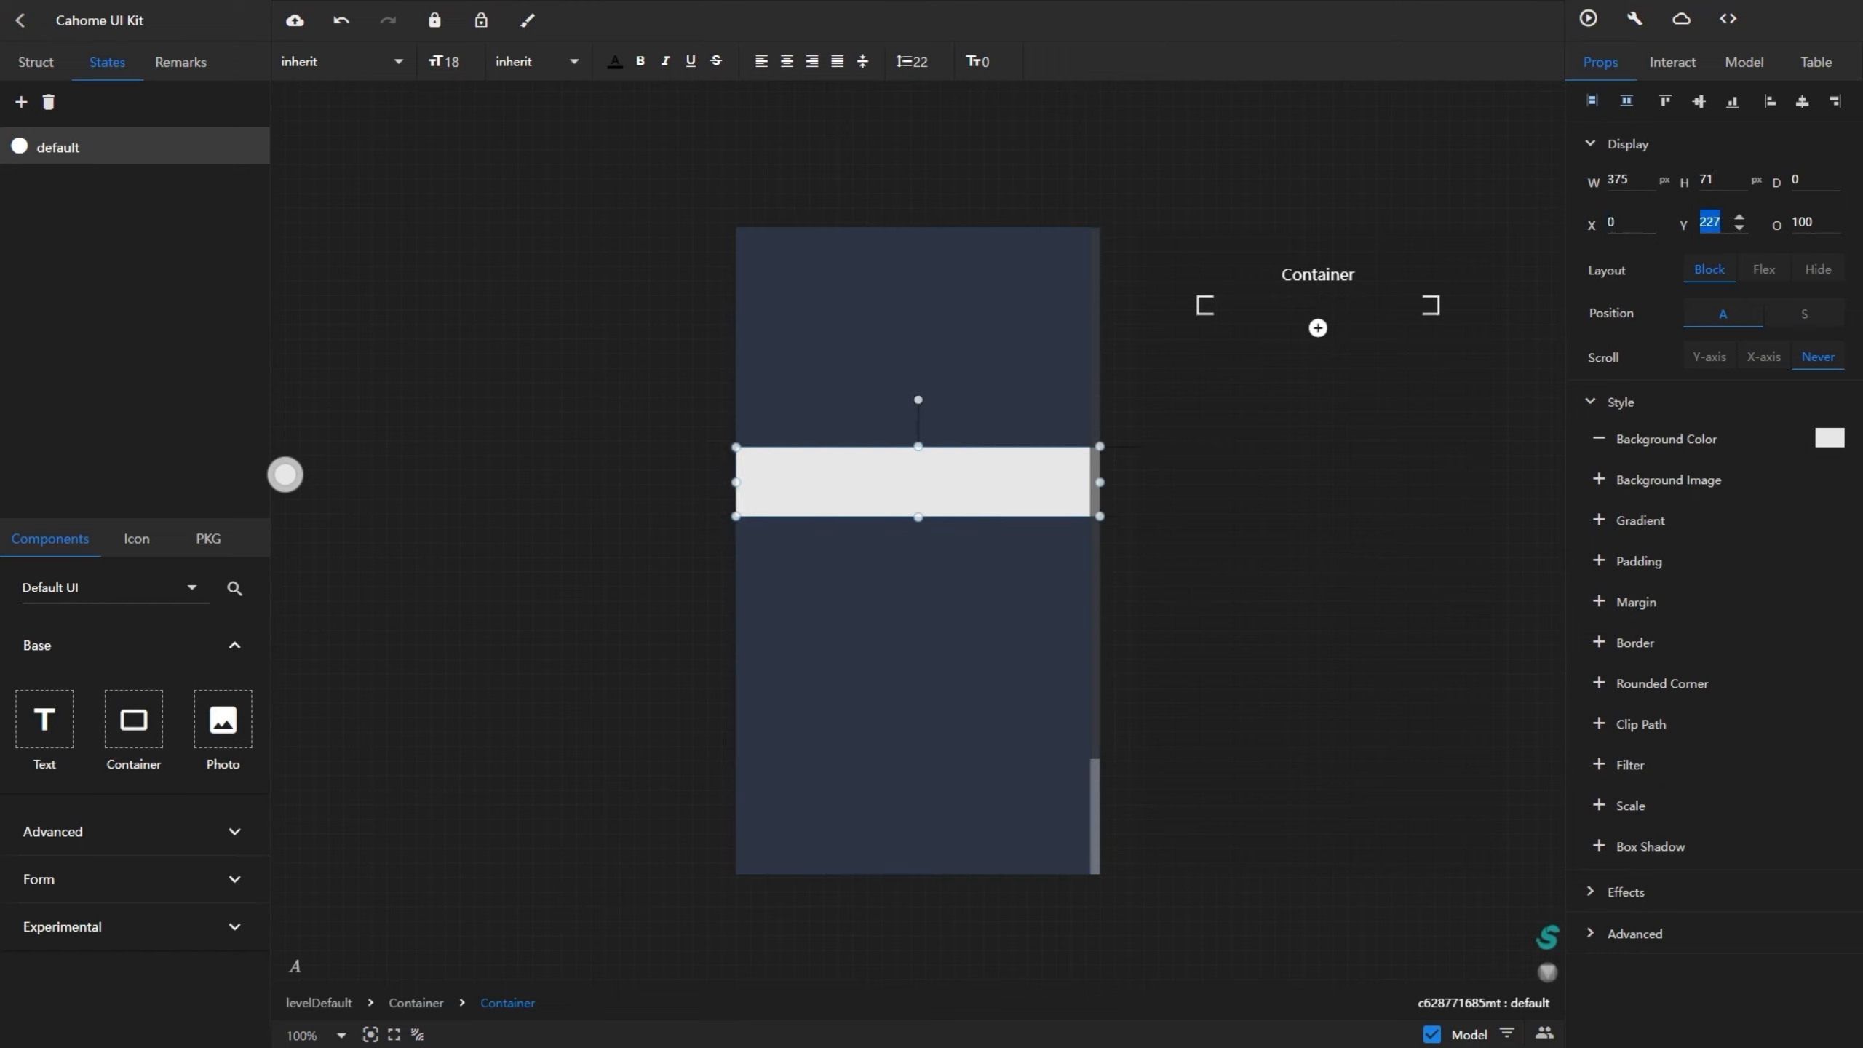
text(41)
key(Return)
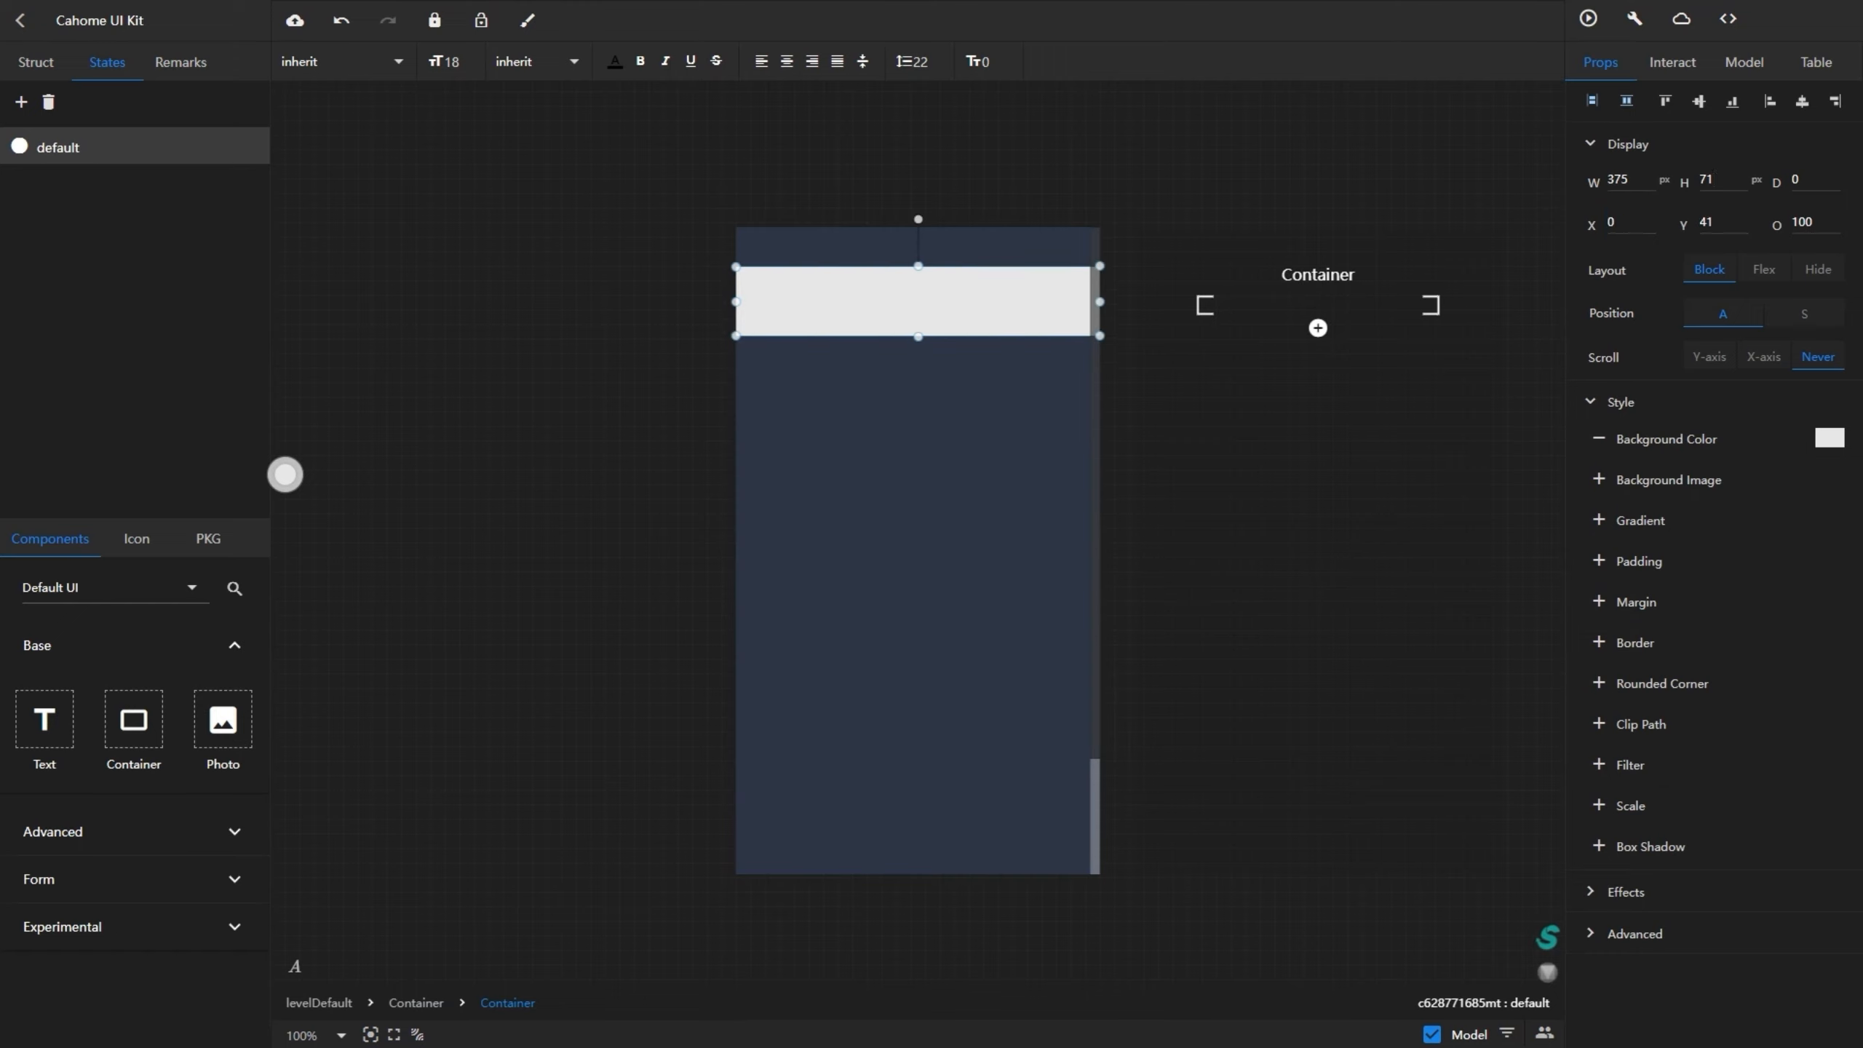
click(1830, 437)
click(1618, 694)
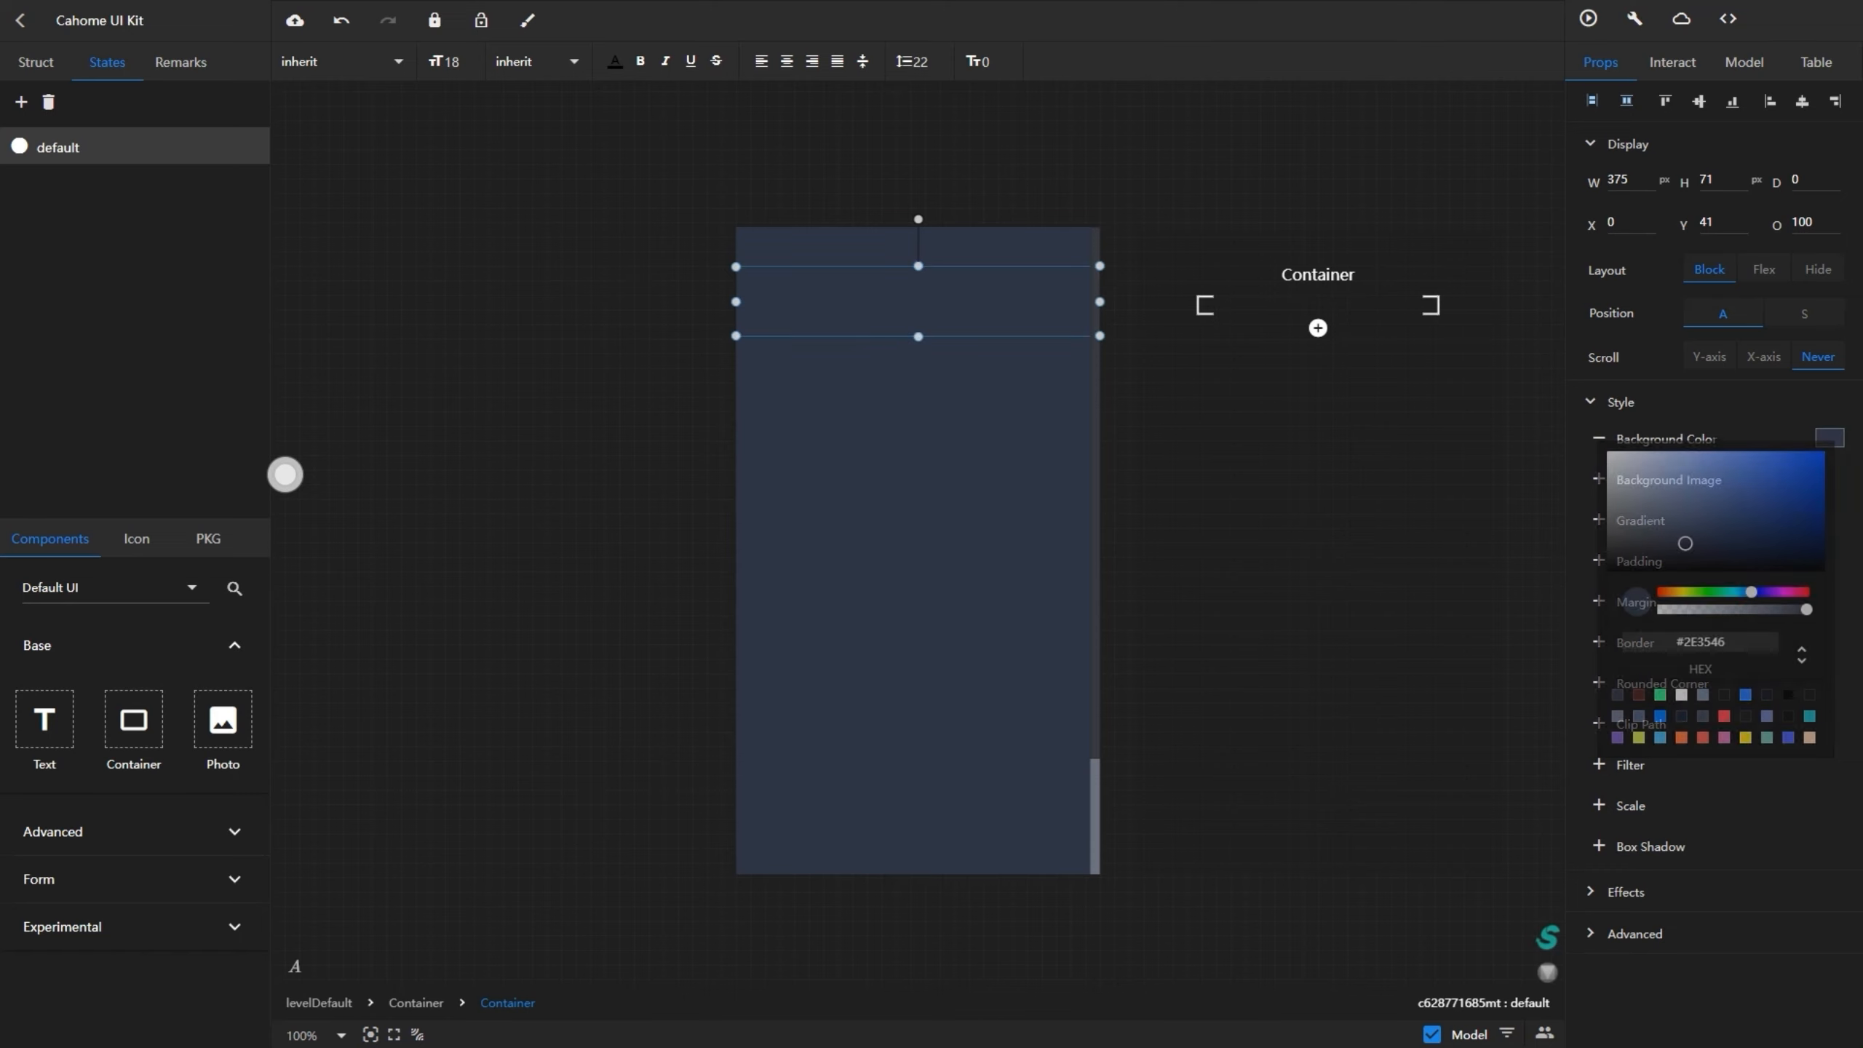
- Look through the Material Design icon categories for an icon suited to the header
click(136, 537)
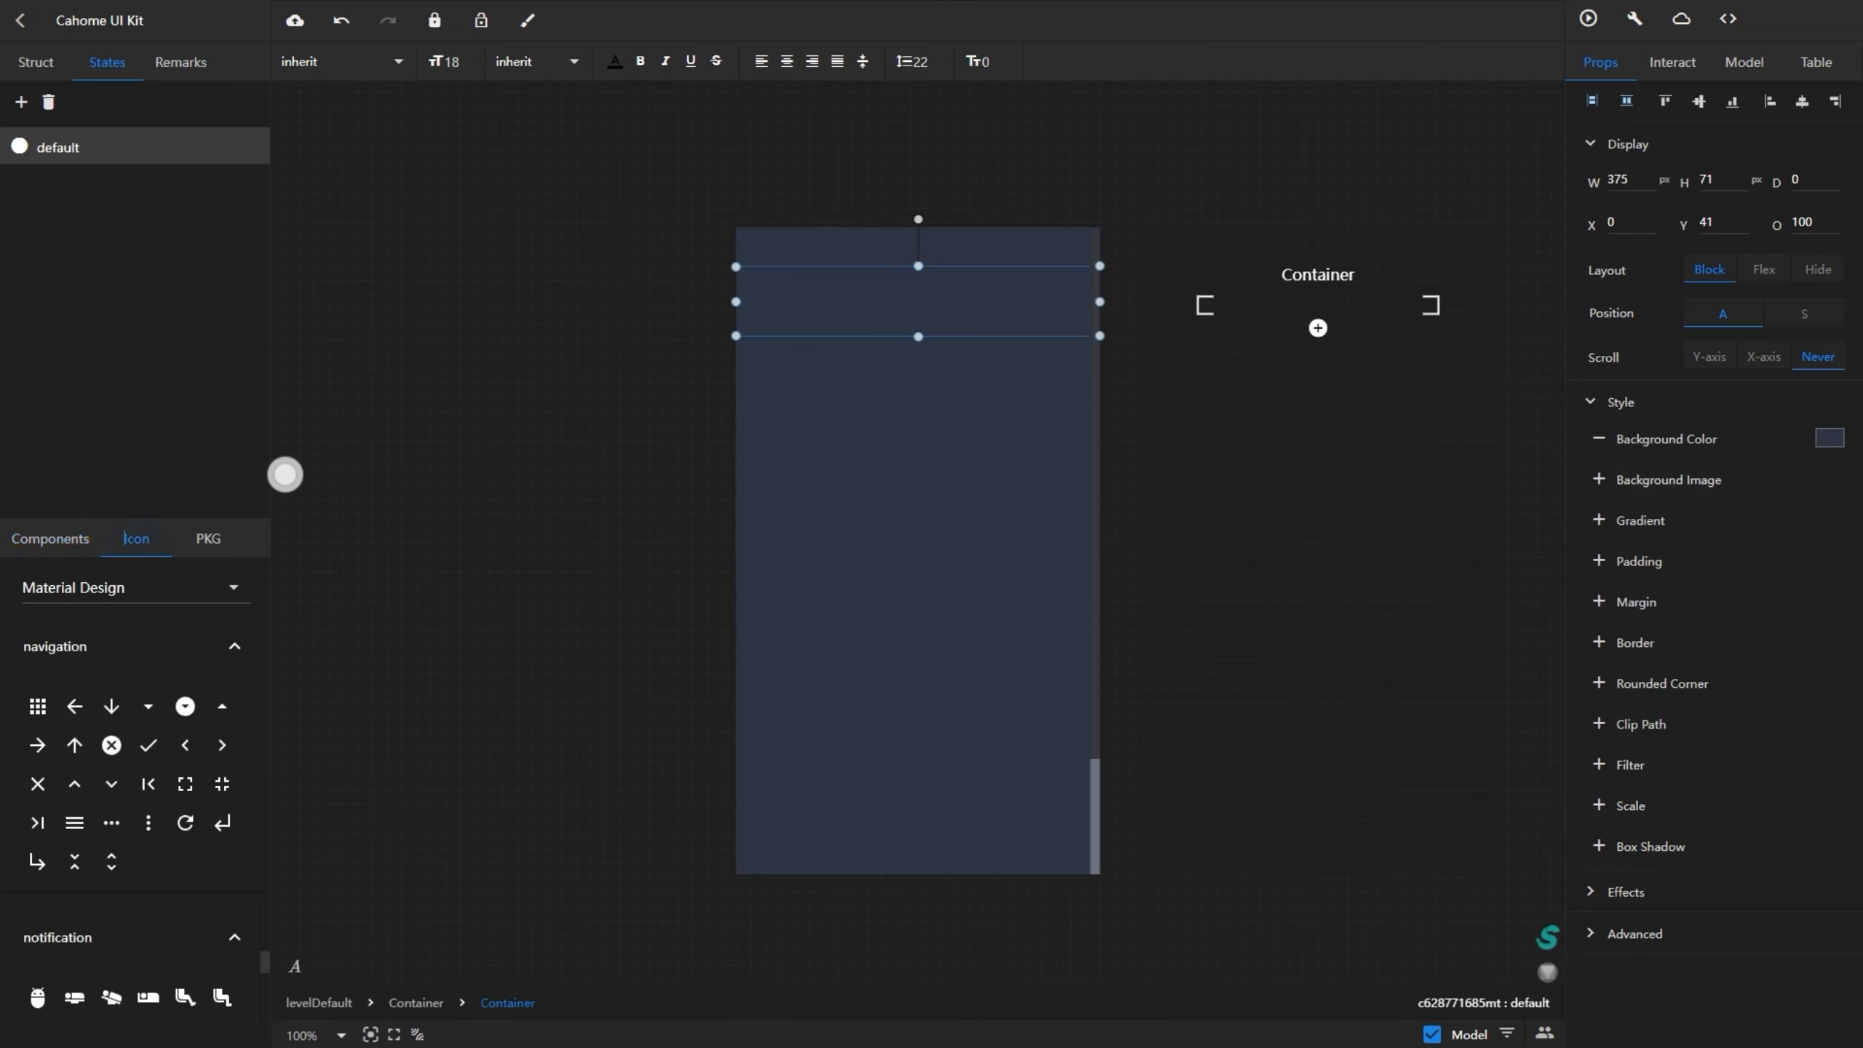
scroll(147, 844, down, 3)
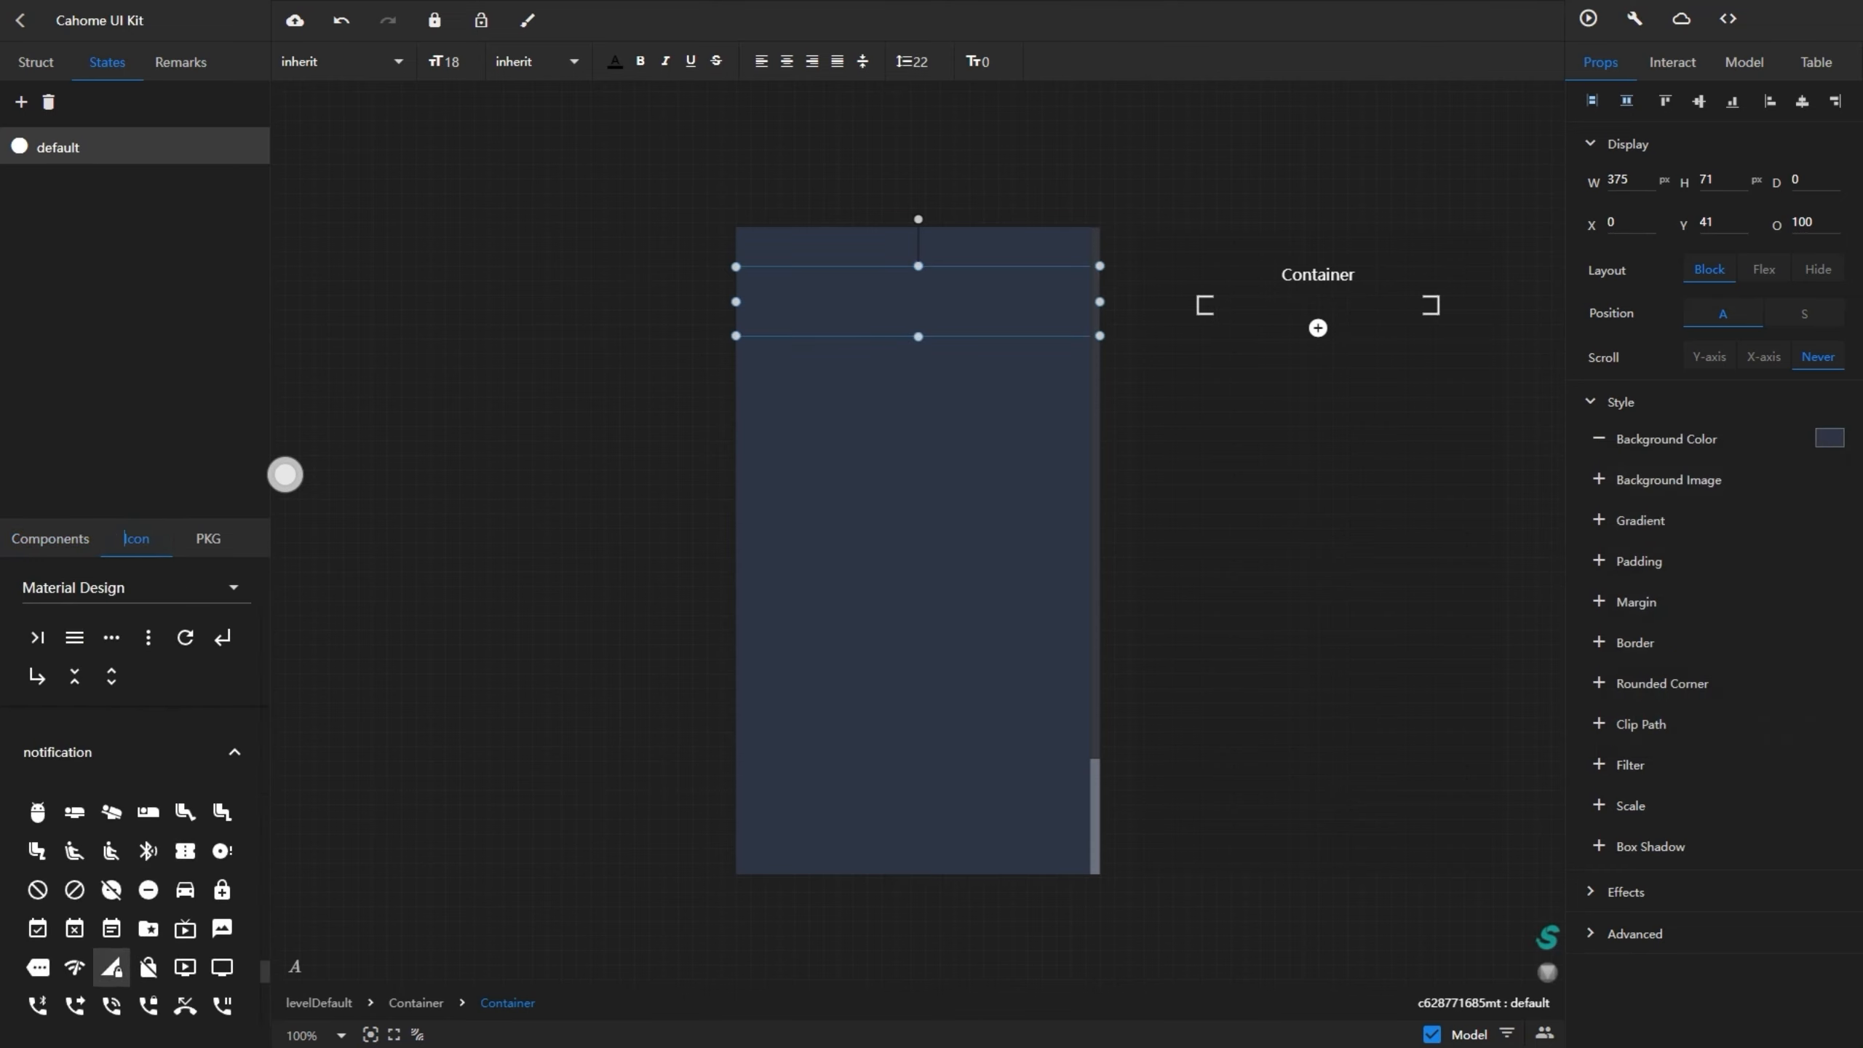
scroll(185, 962, down, 2)
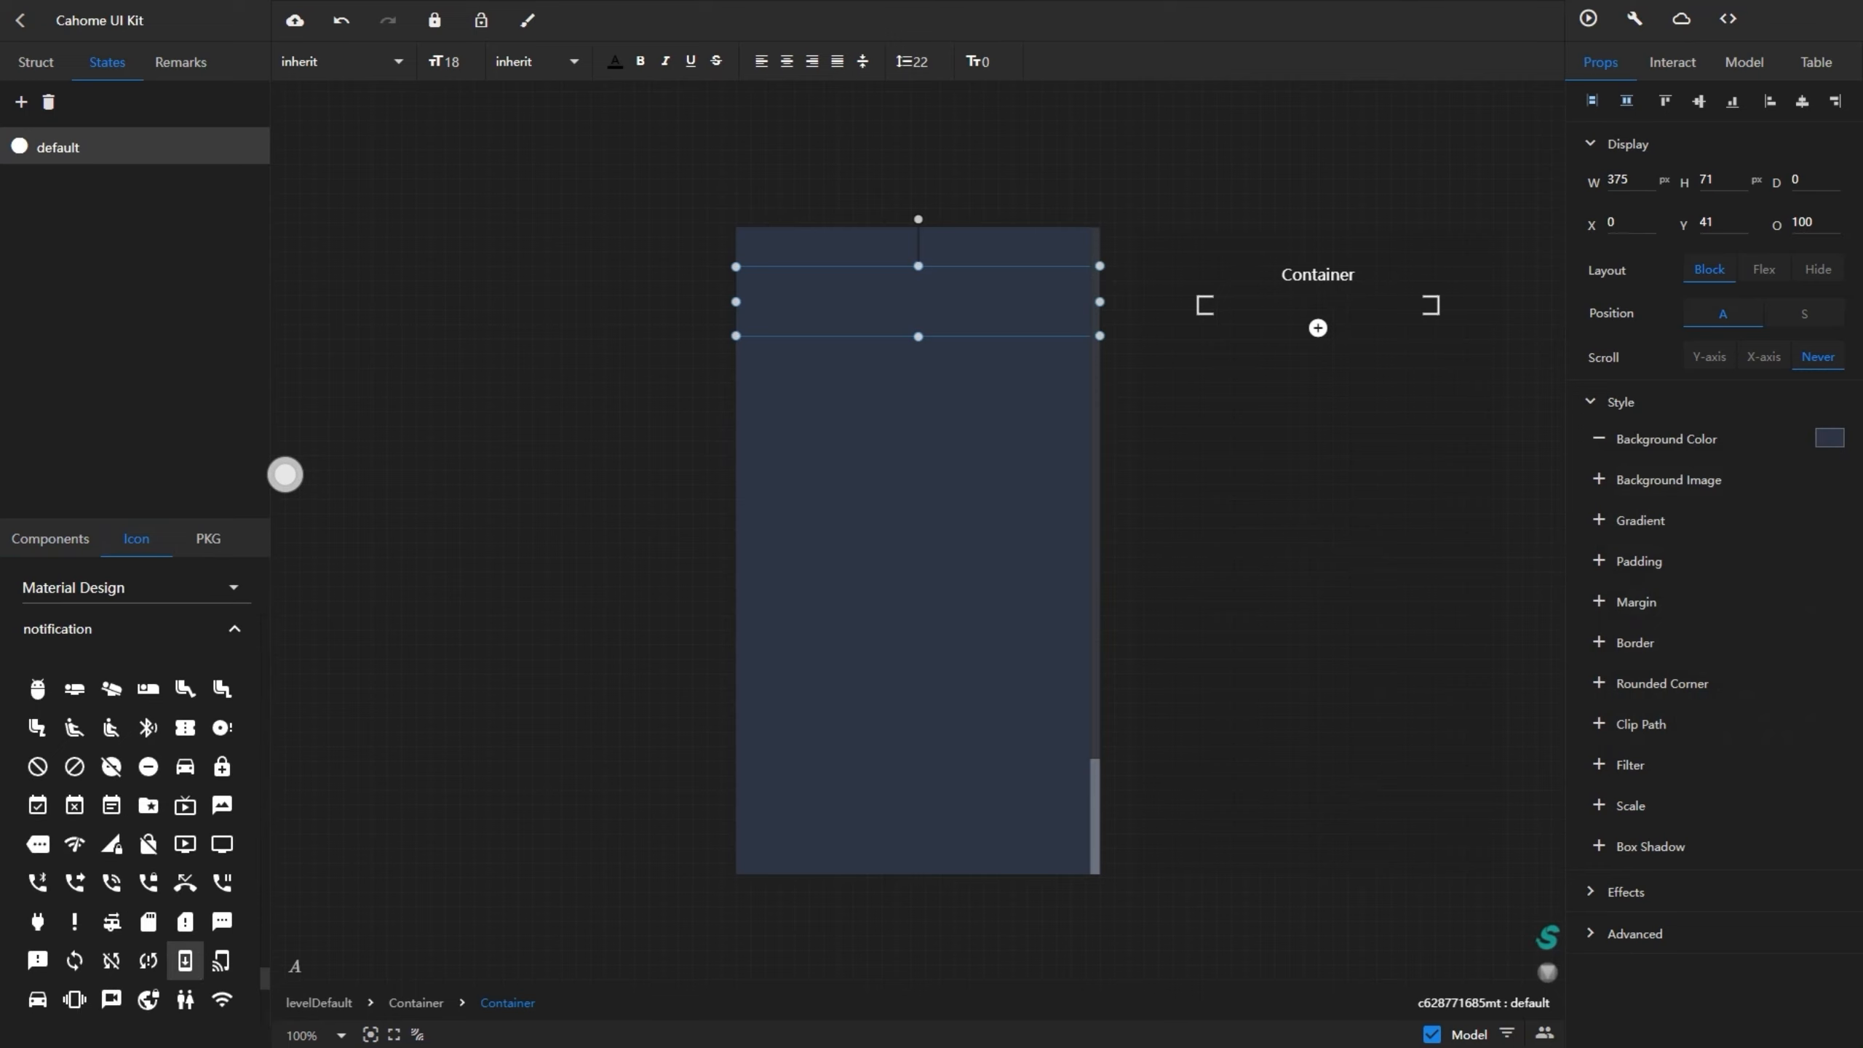
scroll(185, 958, down, 5)
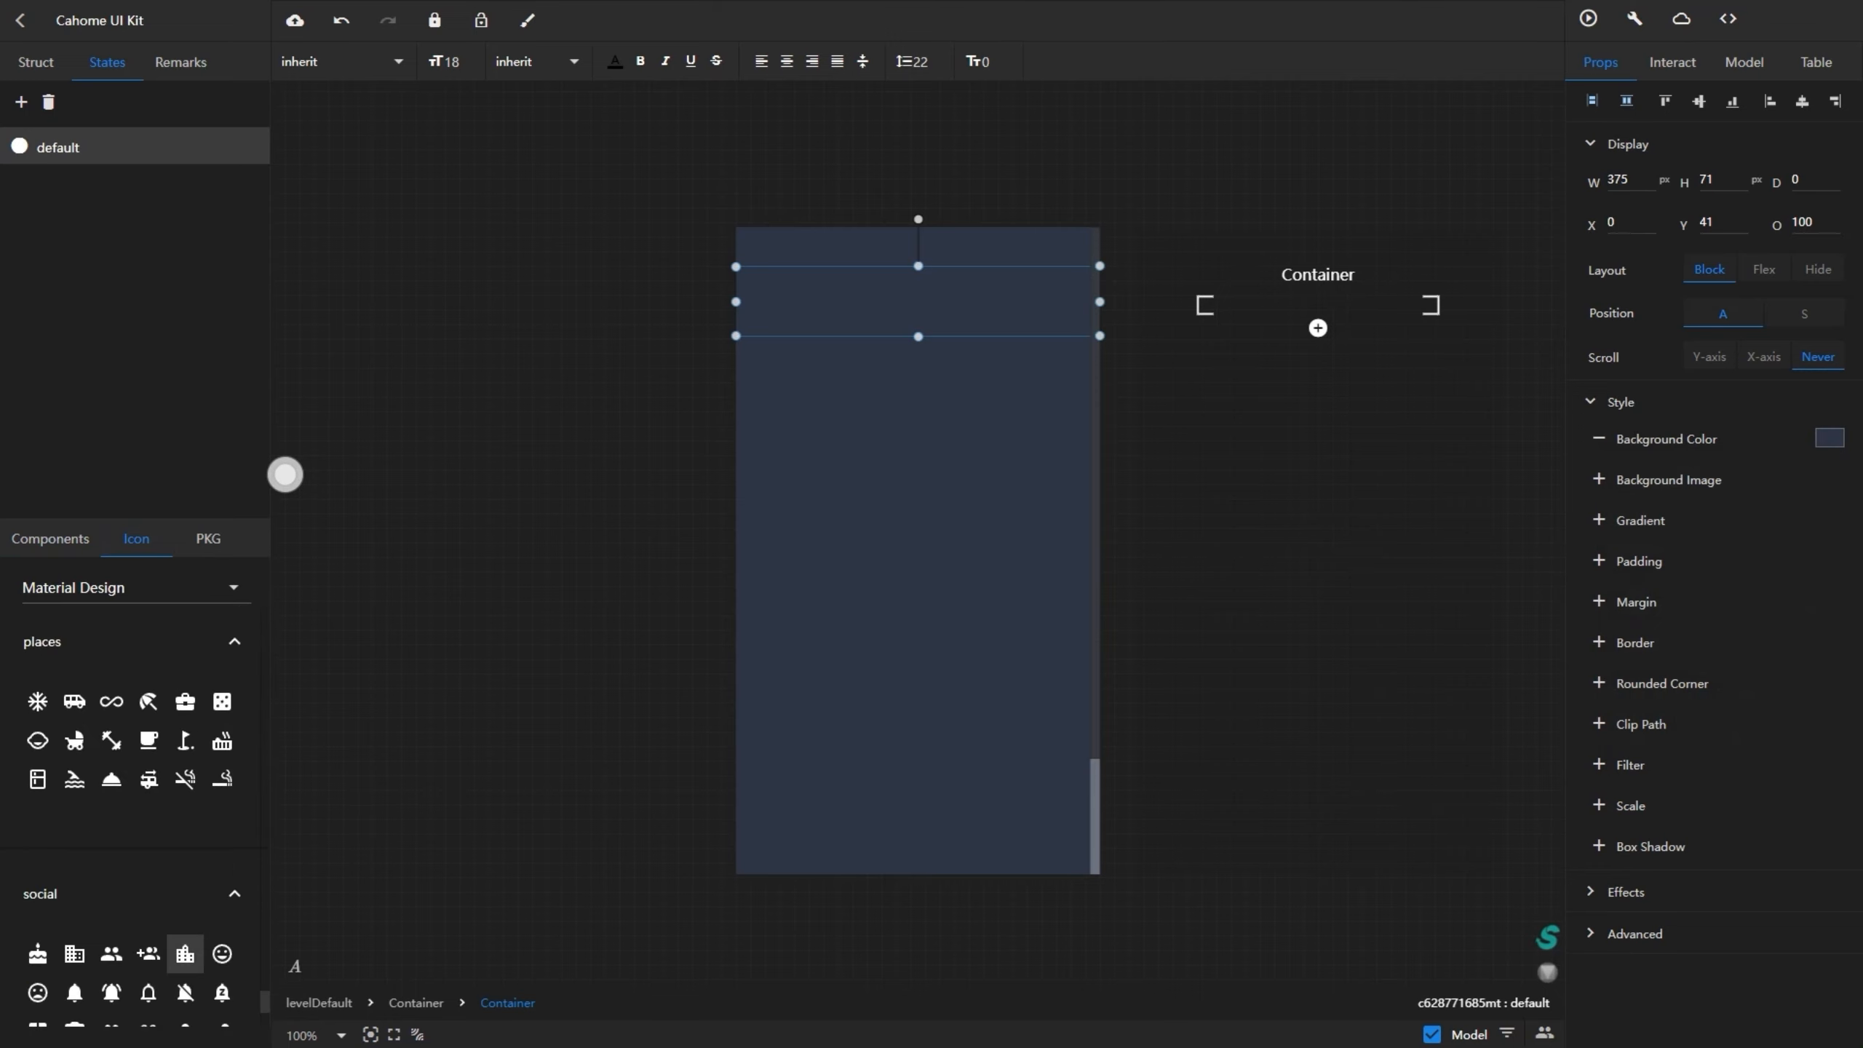
scroll(184, 954, down, 3)
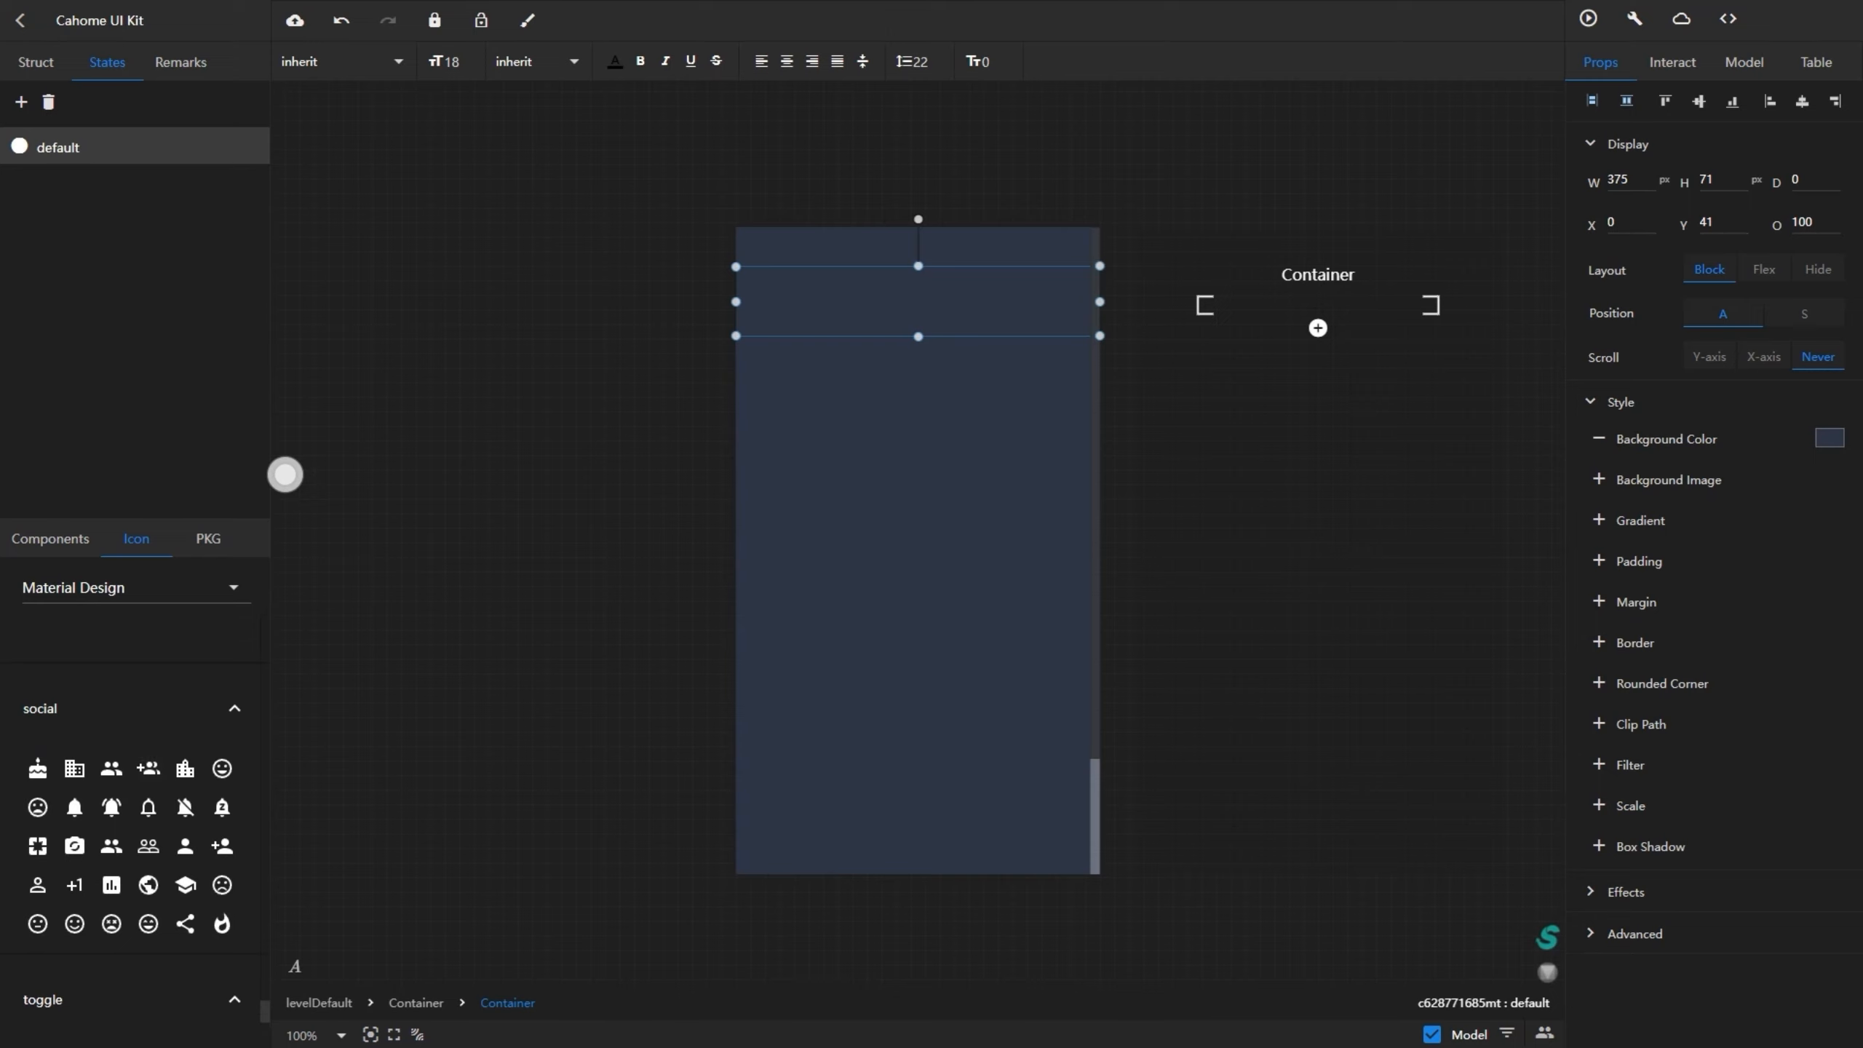
scroll(205, 888, down, 1)
scroll(132, 807, up, 8)
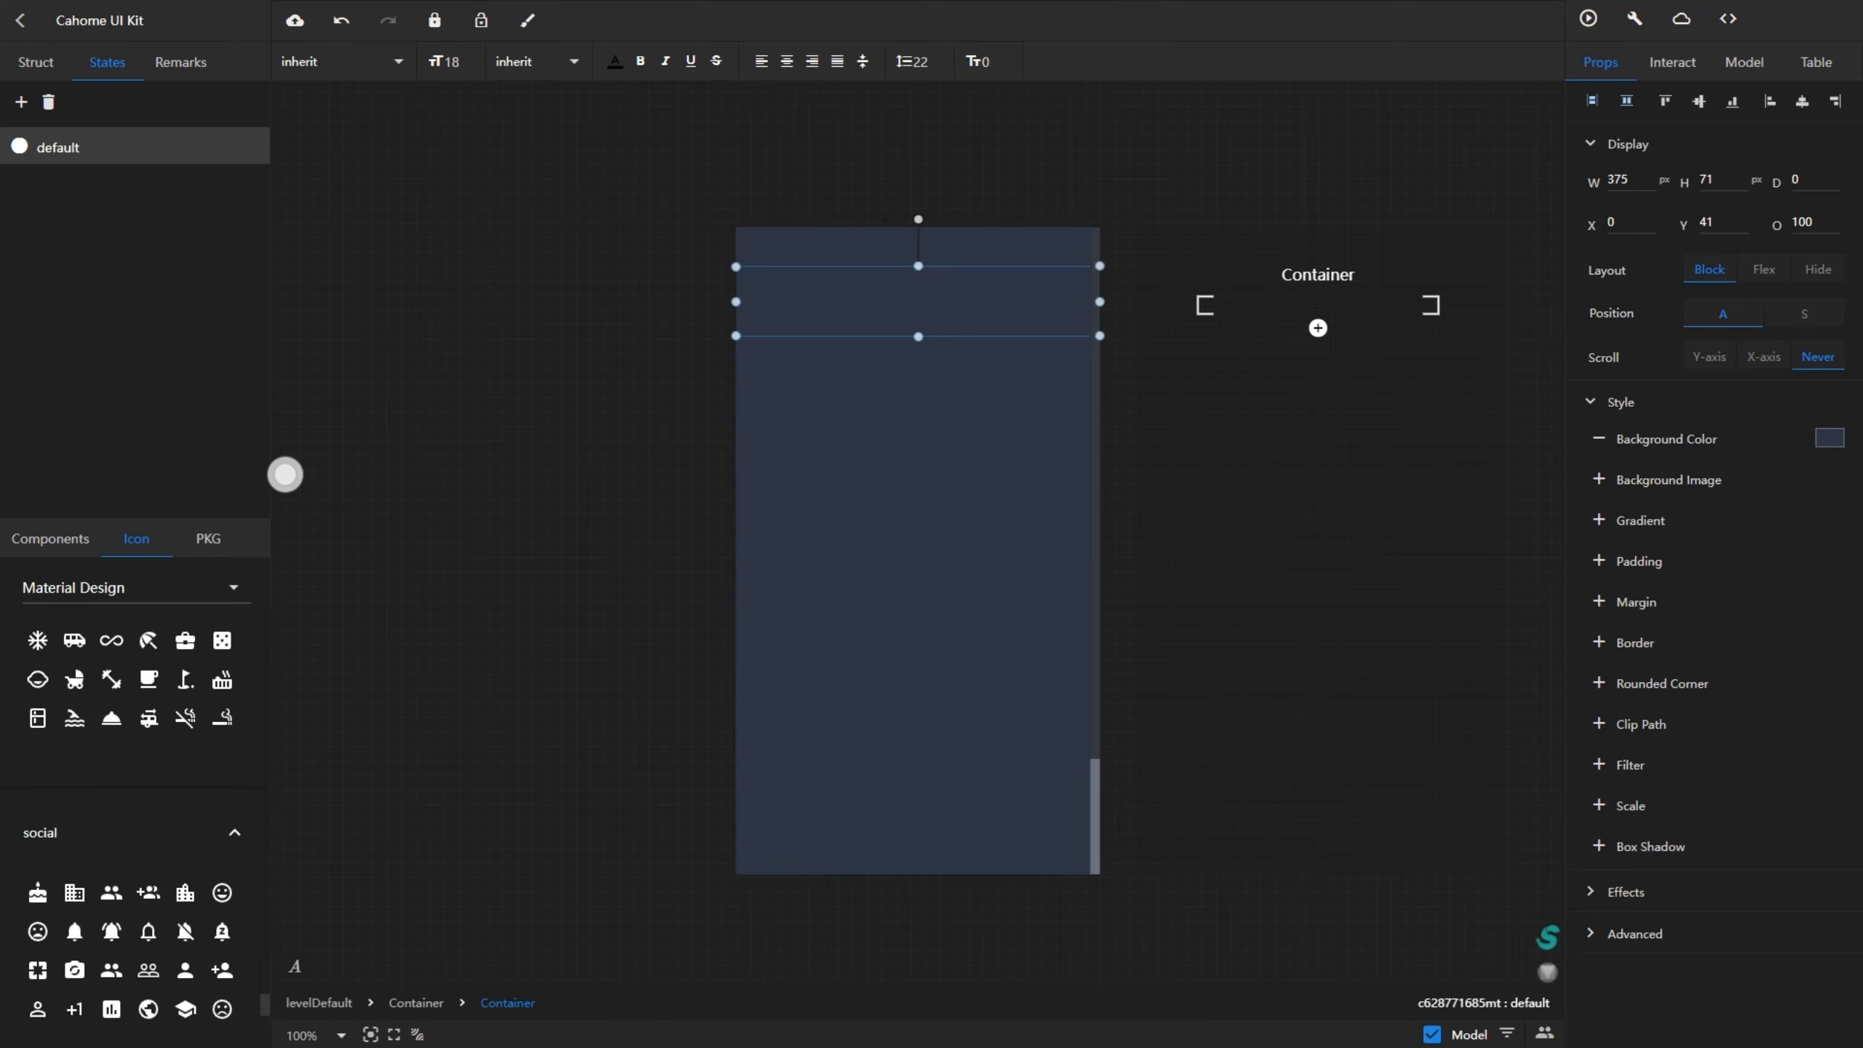
scroll(132, 844, up, 2)
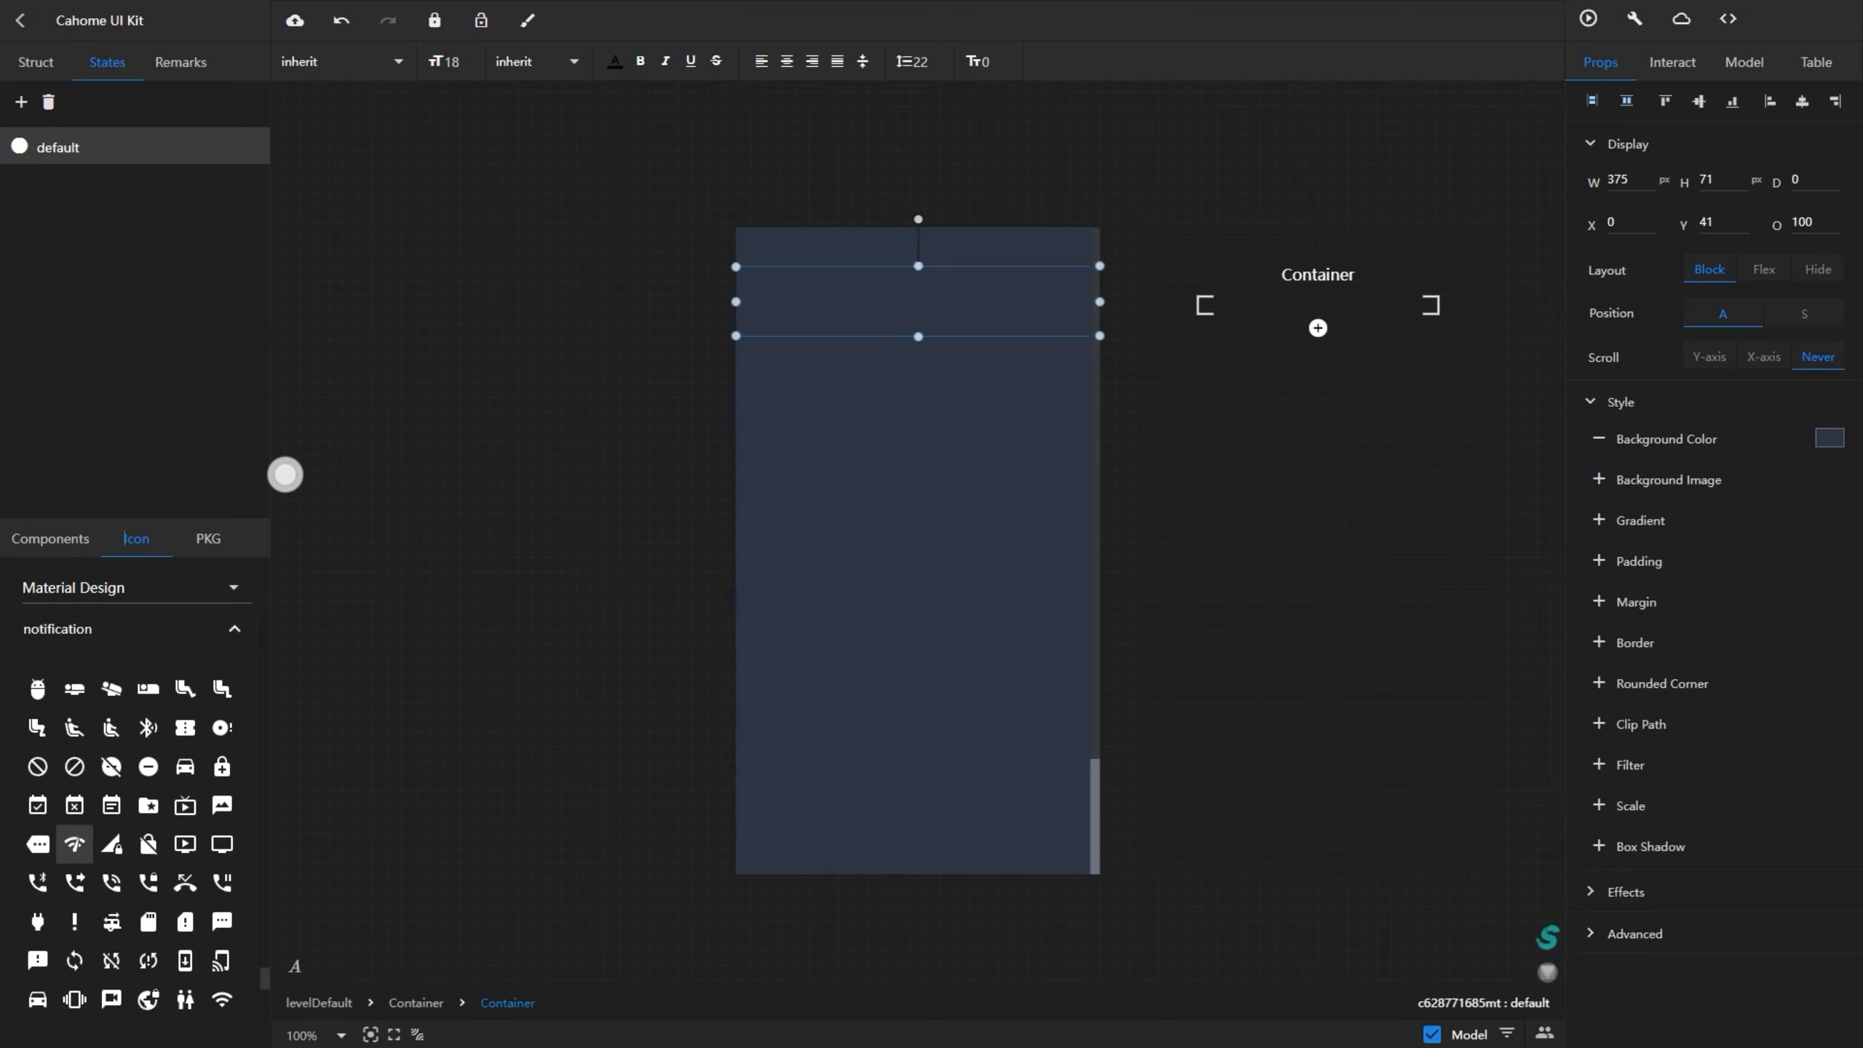
scroll(184, 816, up, 5)
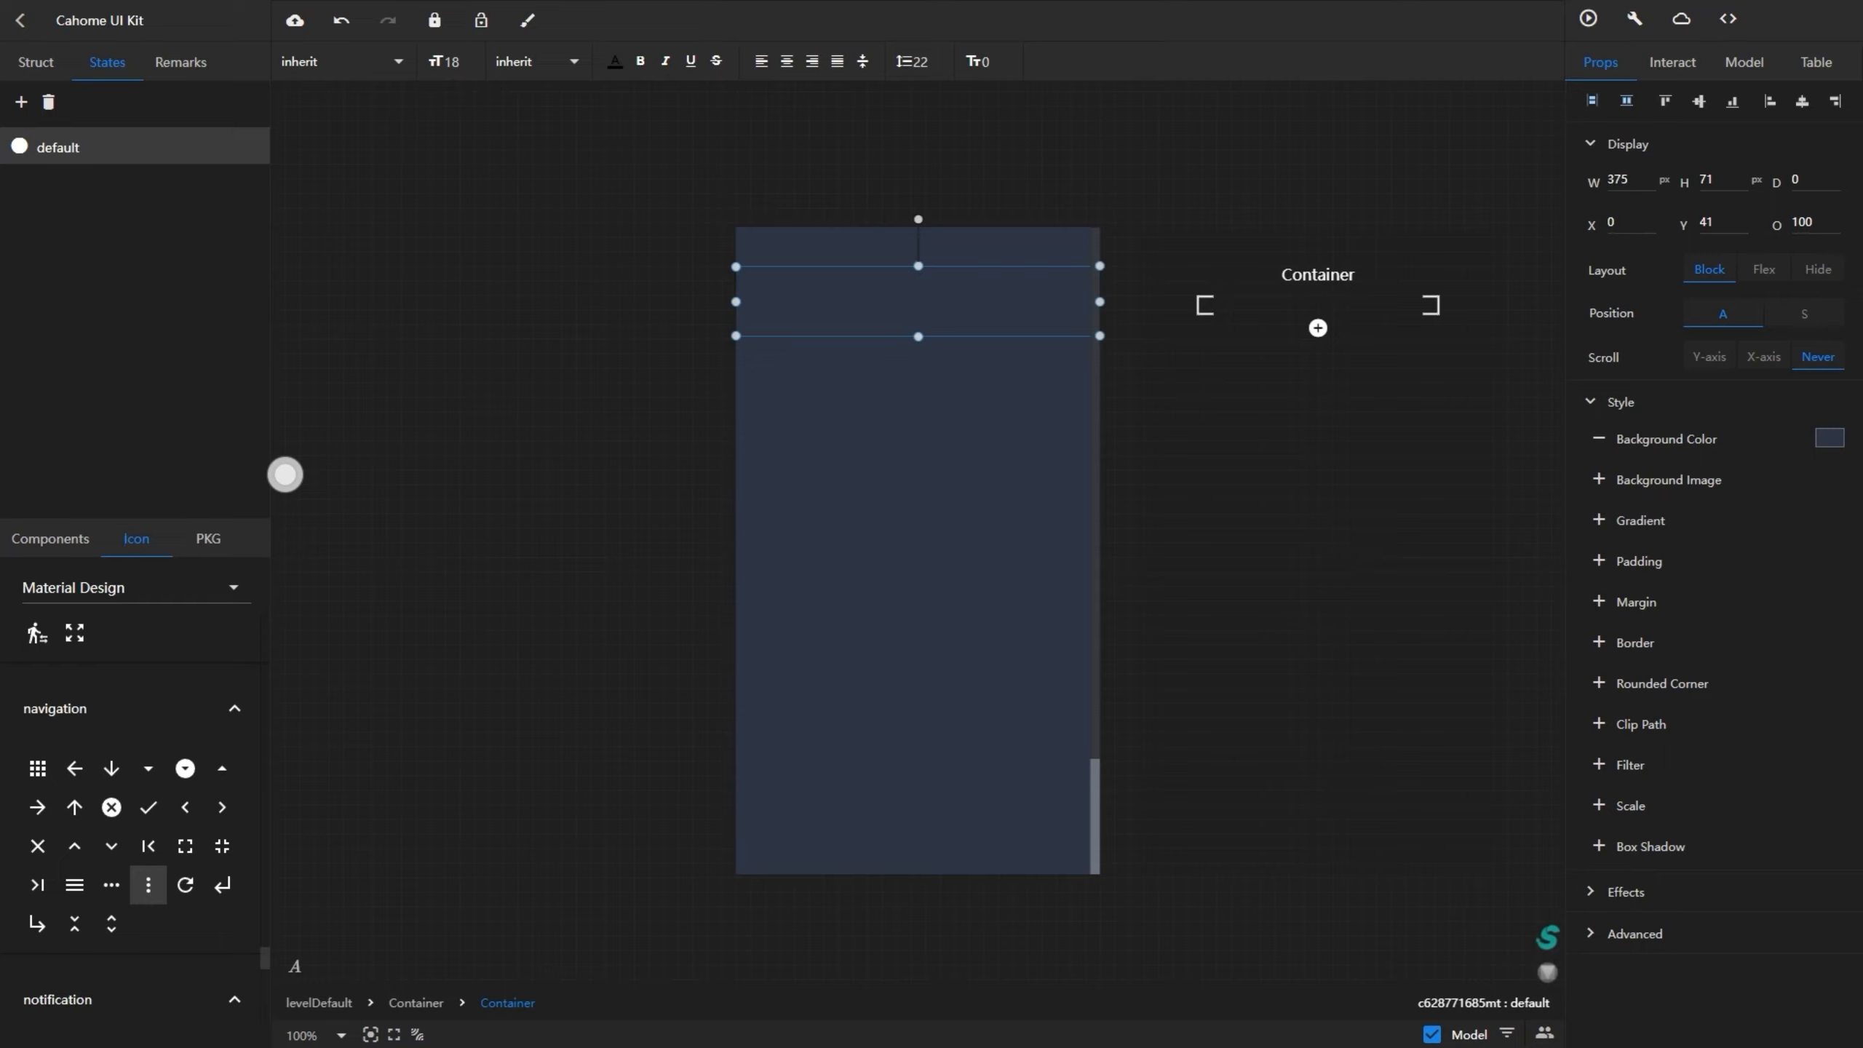
scroll(147, 734, down, 6)
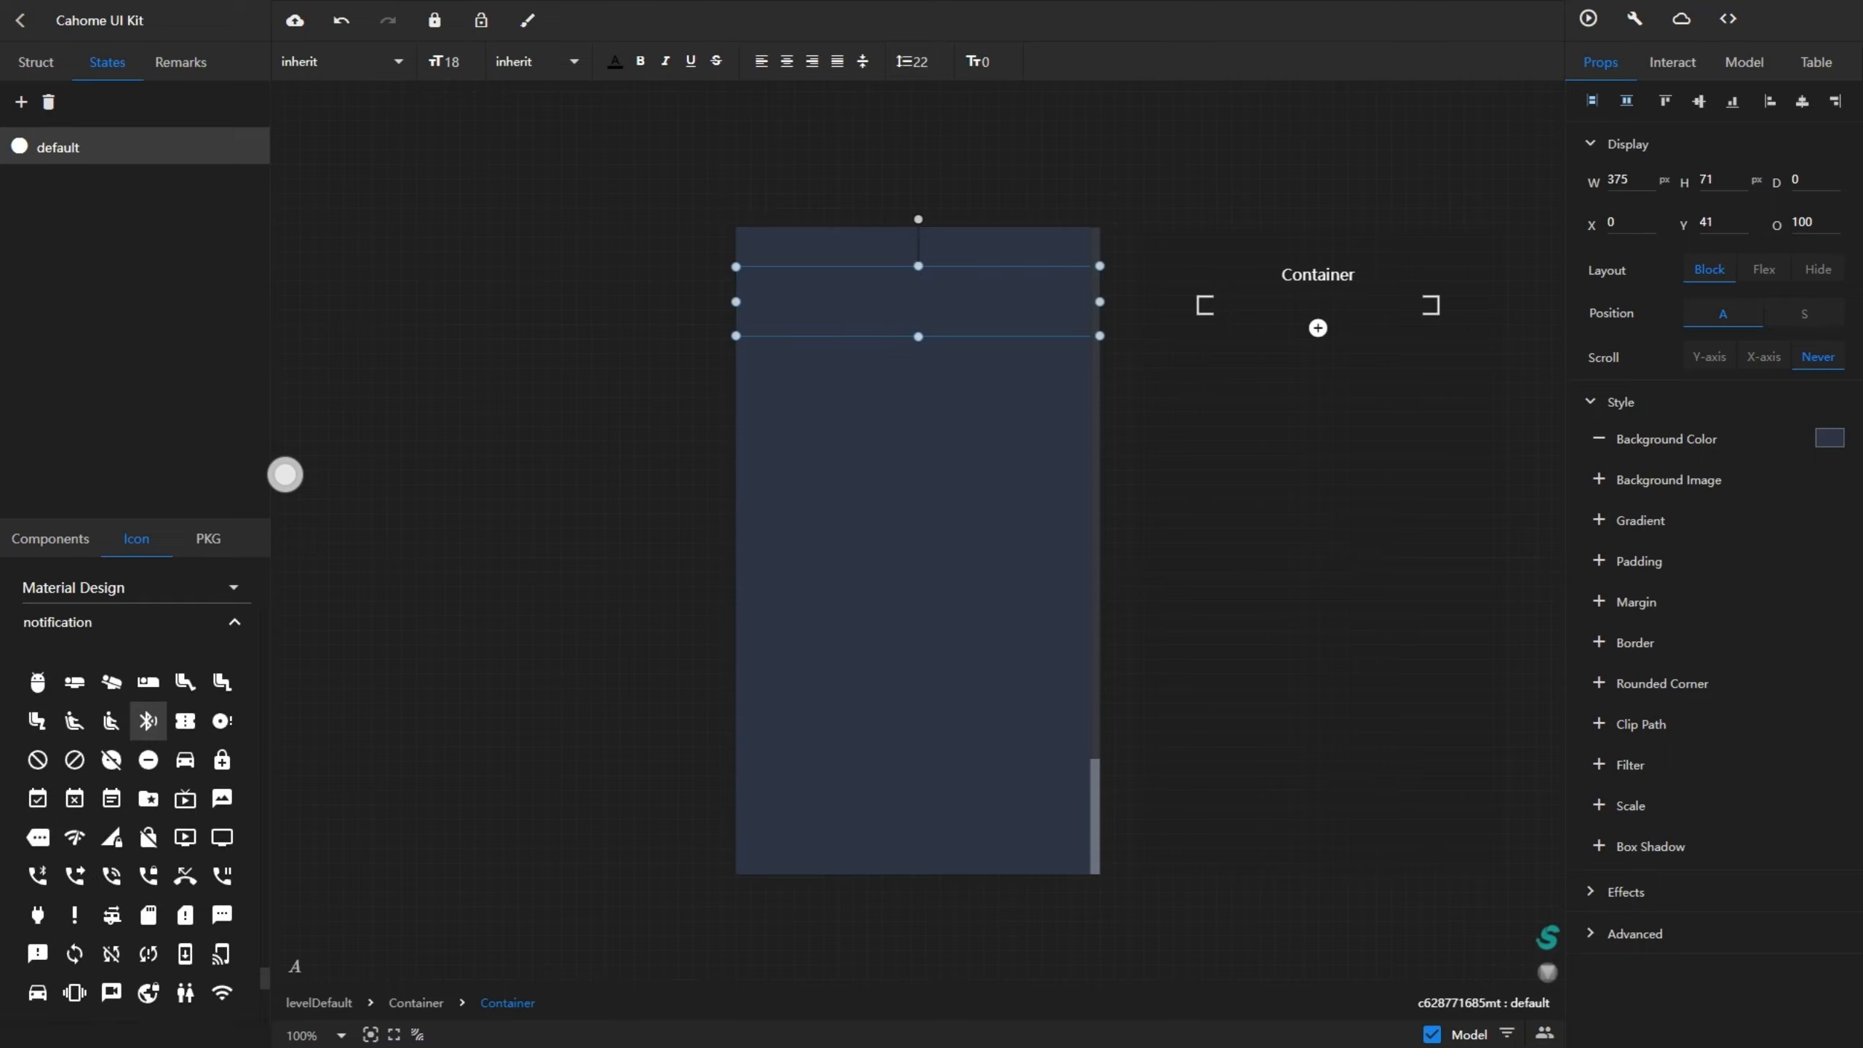
scroll(132, 807, up, 5)
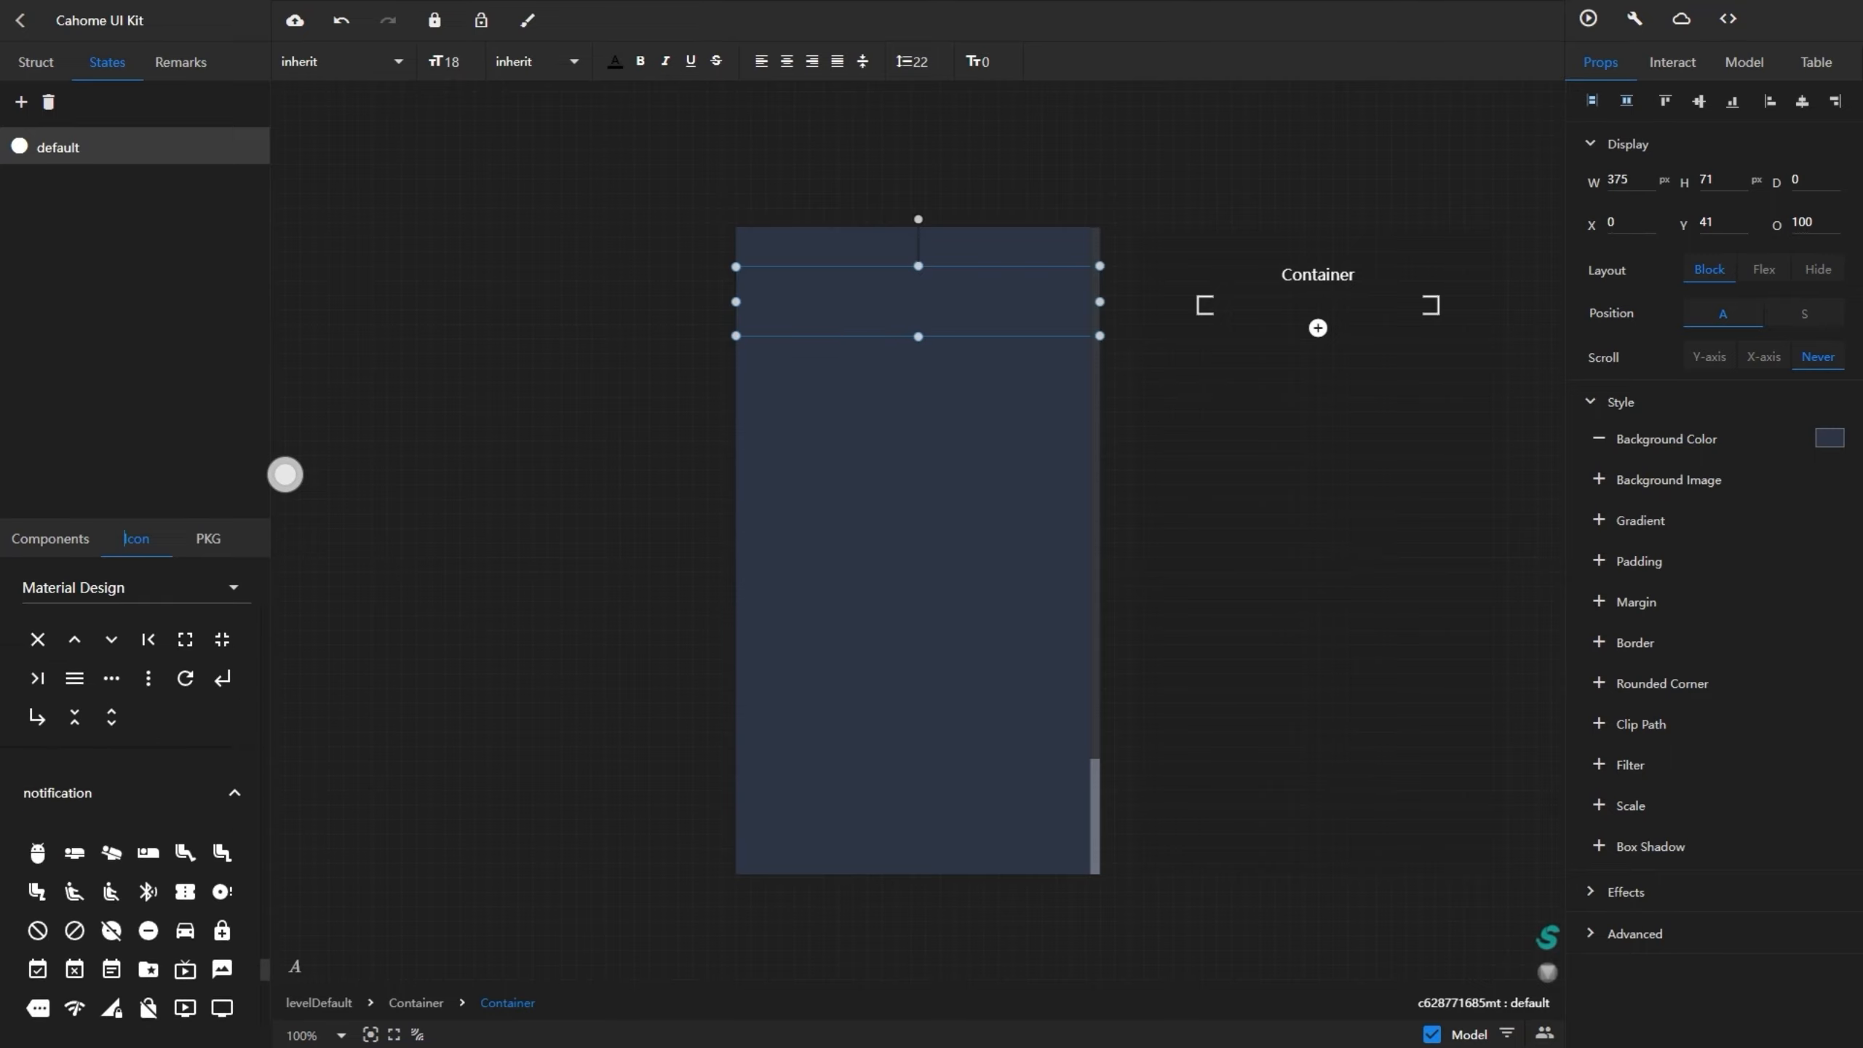
- Place the three-dot ic_more_horiz icon inside the header container
click(112, 885)
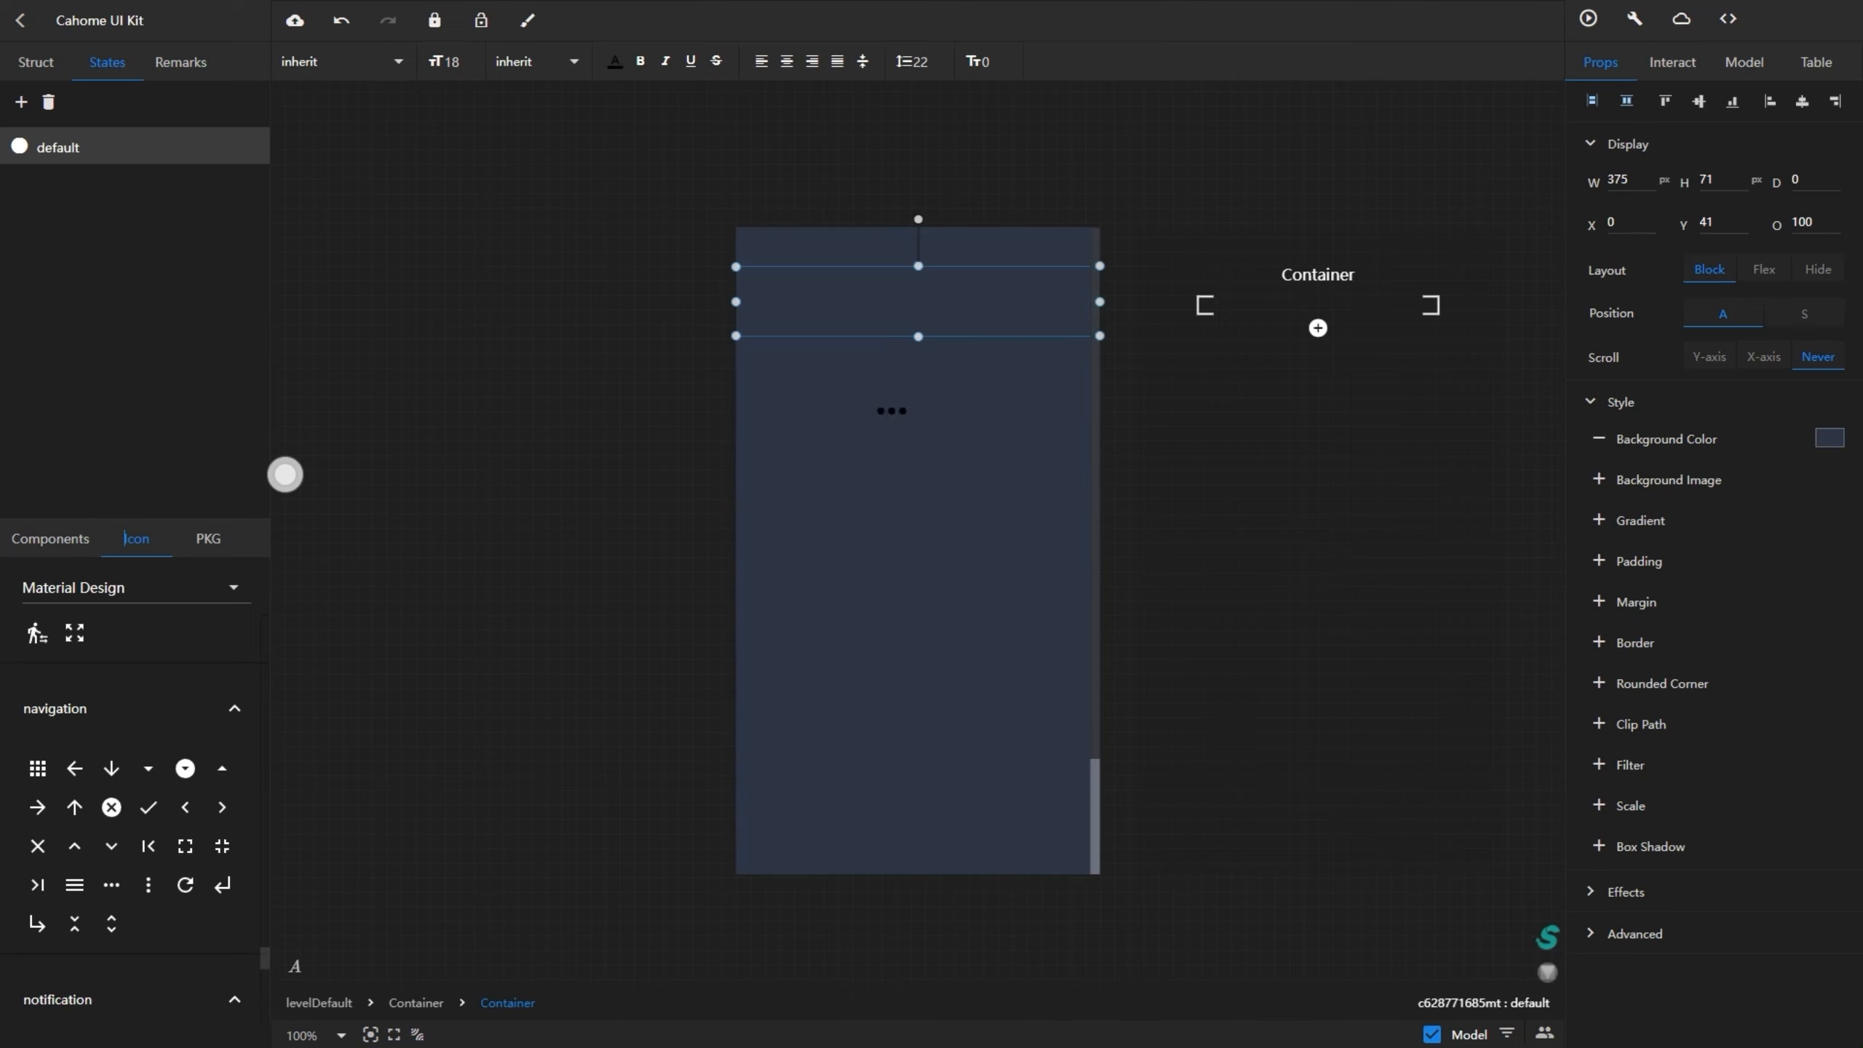
drag(892, 411, 904, 454)
key(Delete)
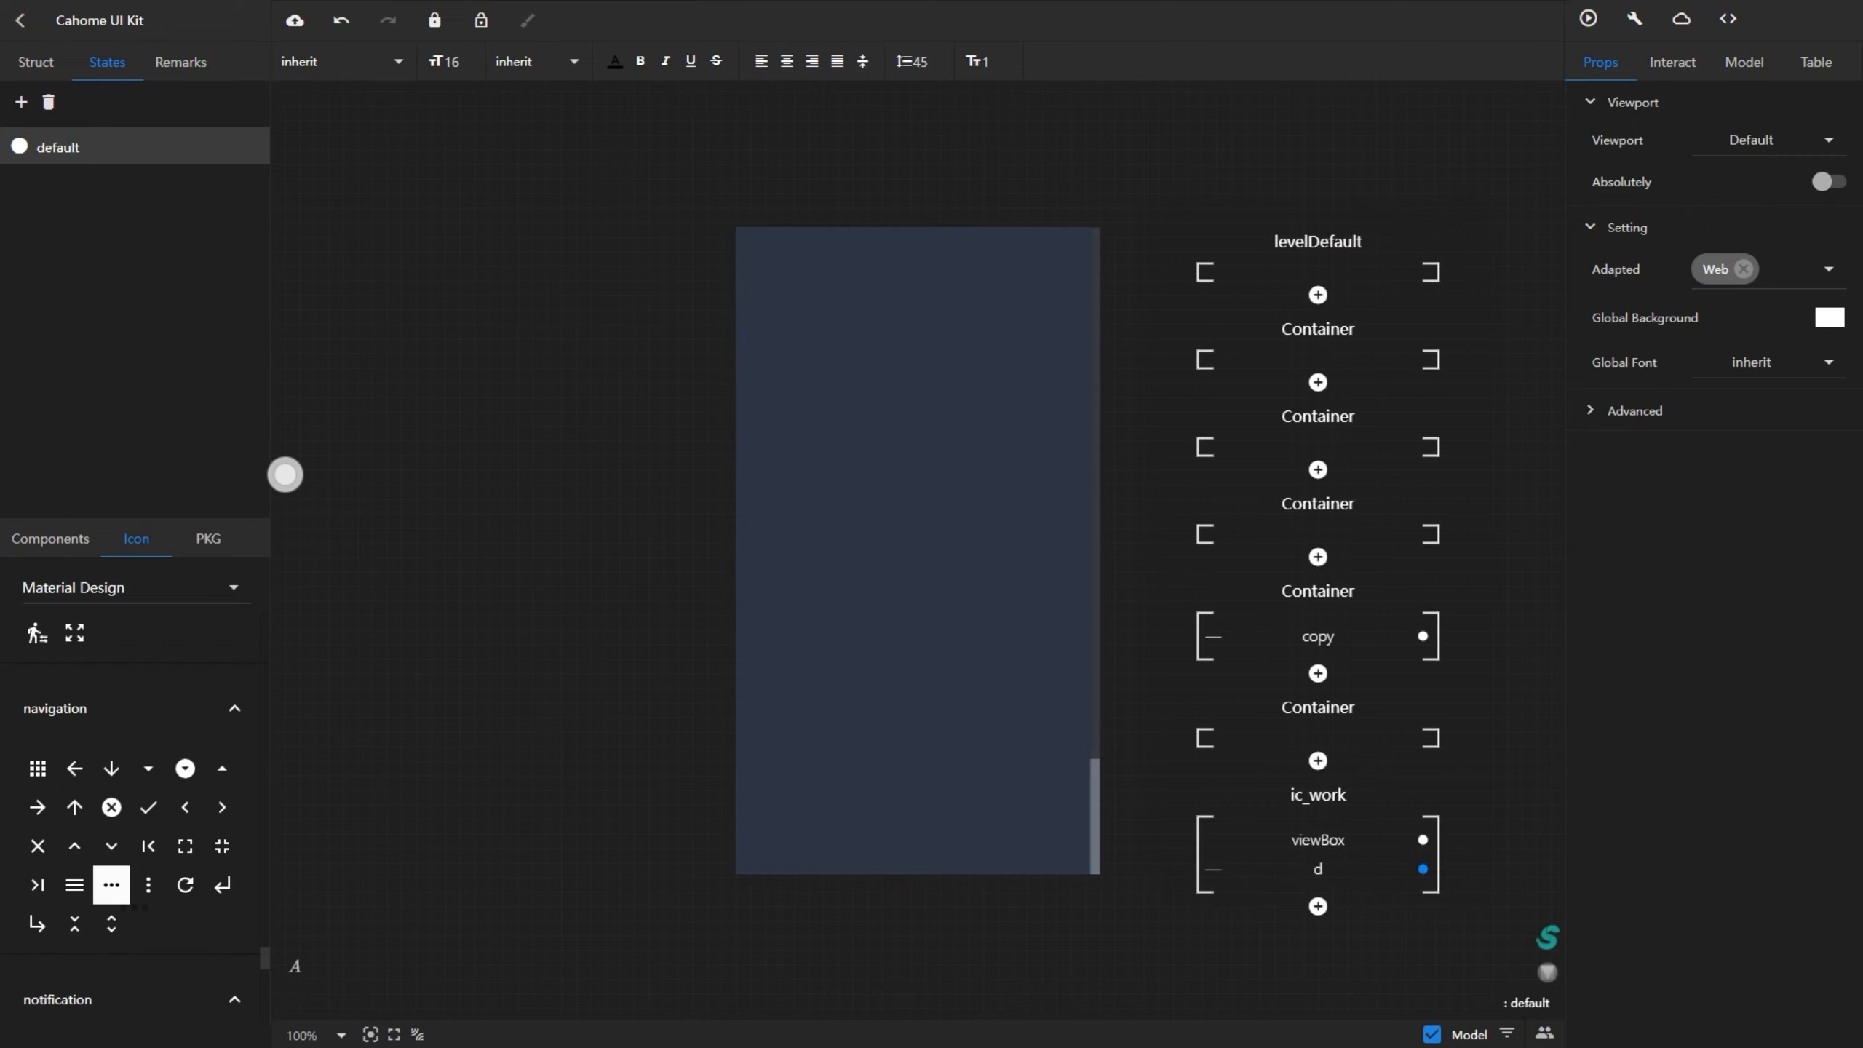
drag(595, 636, 973, 313)
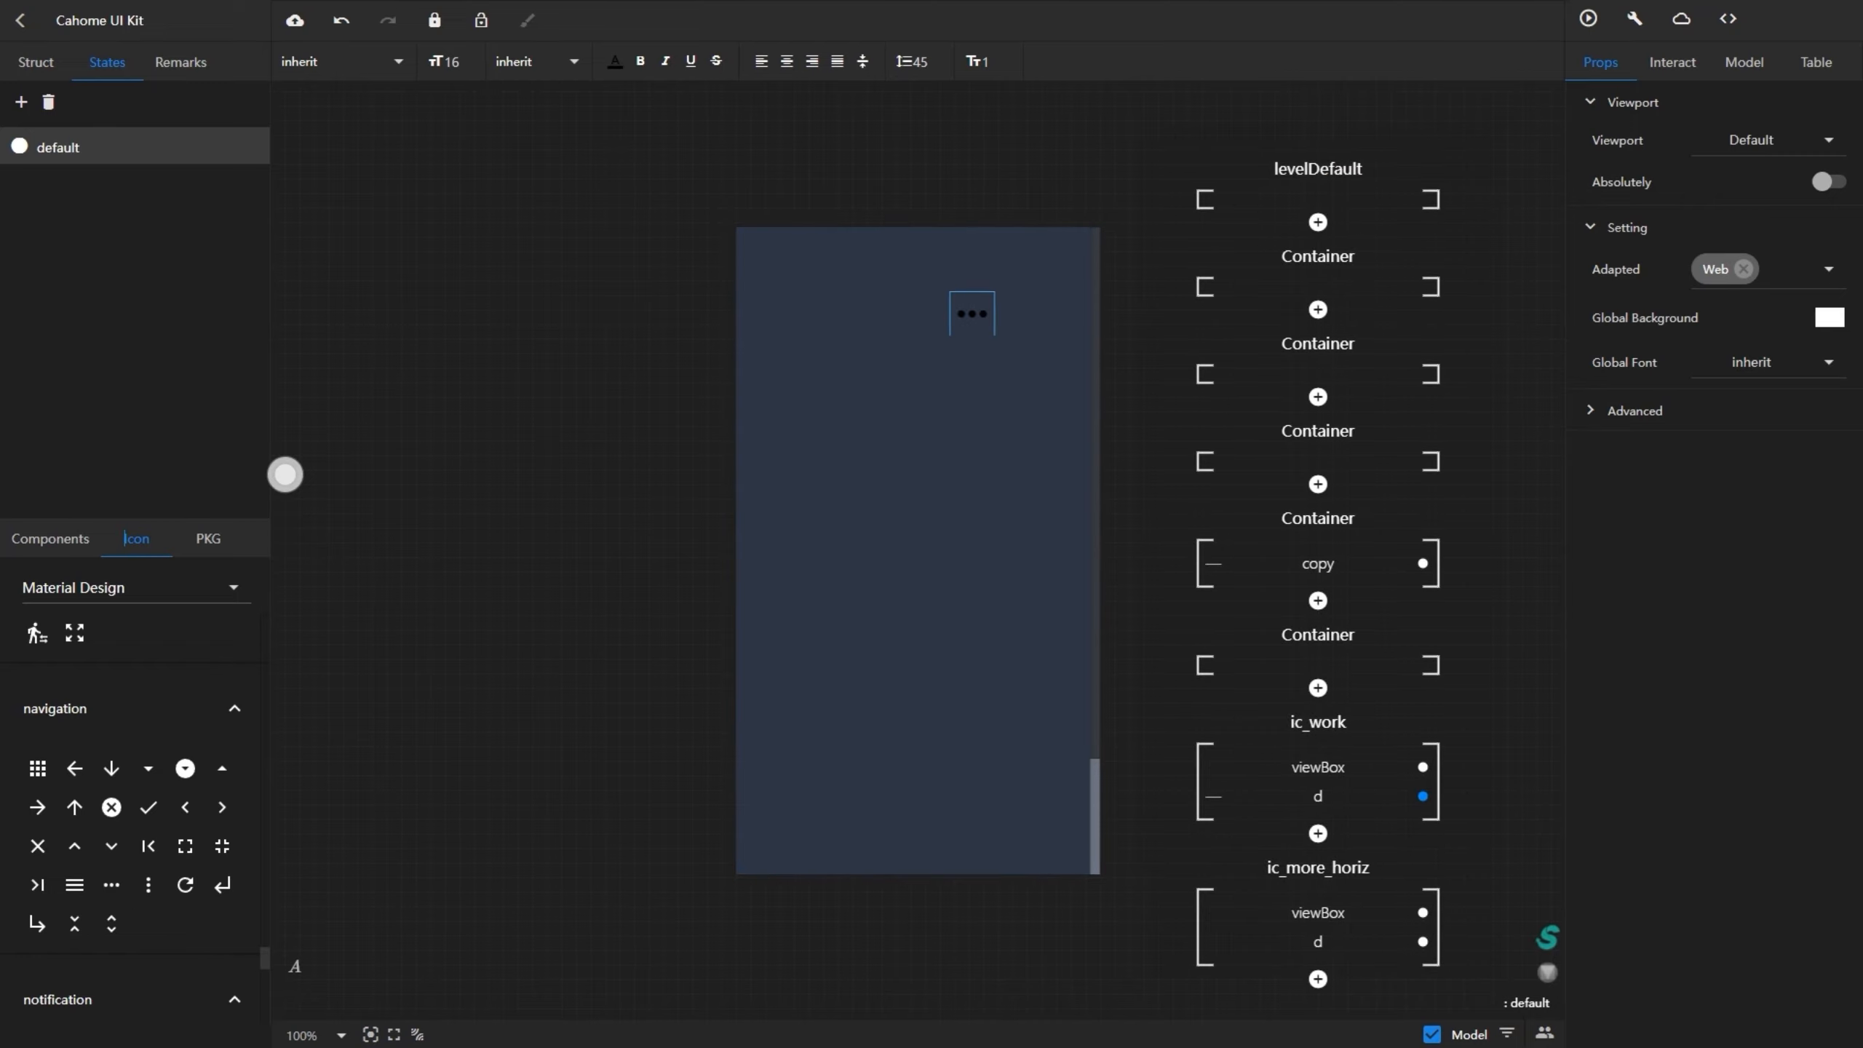
- Size the three-dot icon 38 × 38 px, align it to the header's right edge and centre it vertically
double_click(1615, 180)
text(38)
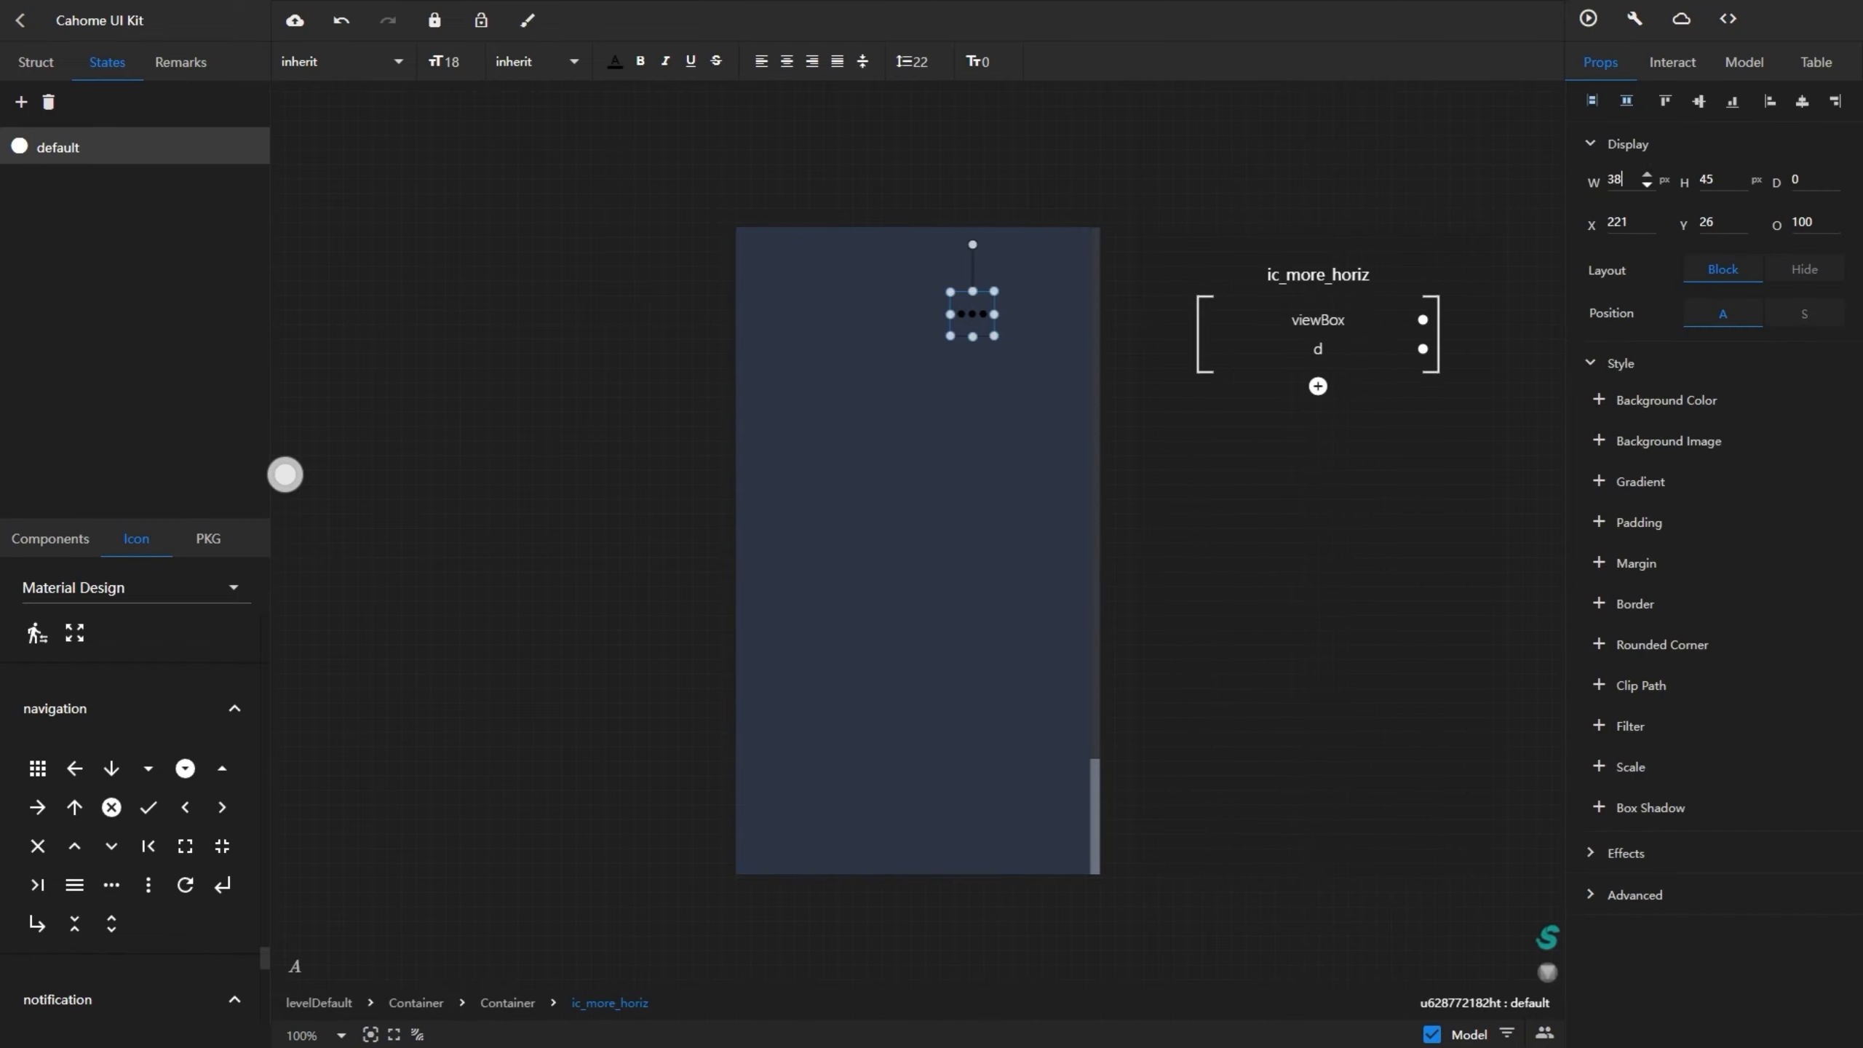
double_click(1706, 180)
text(38)
key(Return)
click(1836, 100)
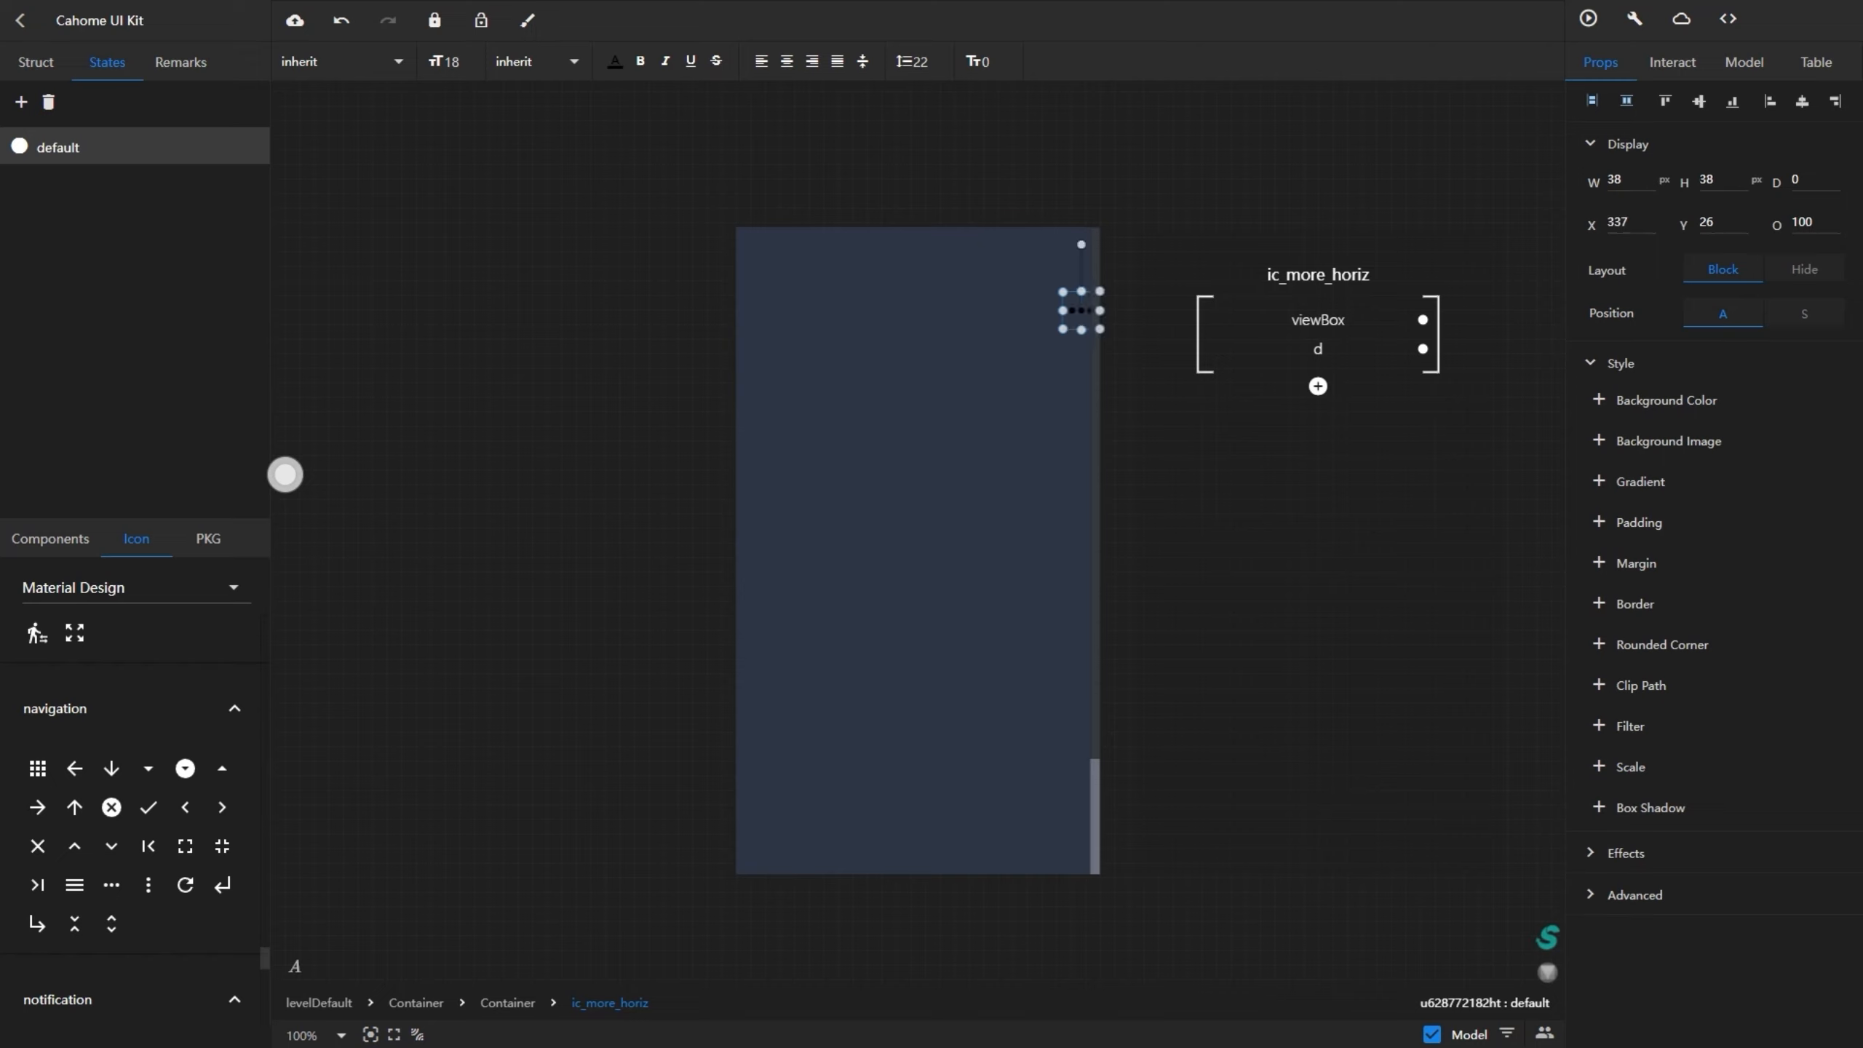
click(1699, 100)
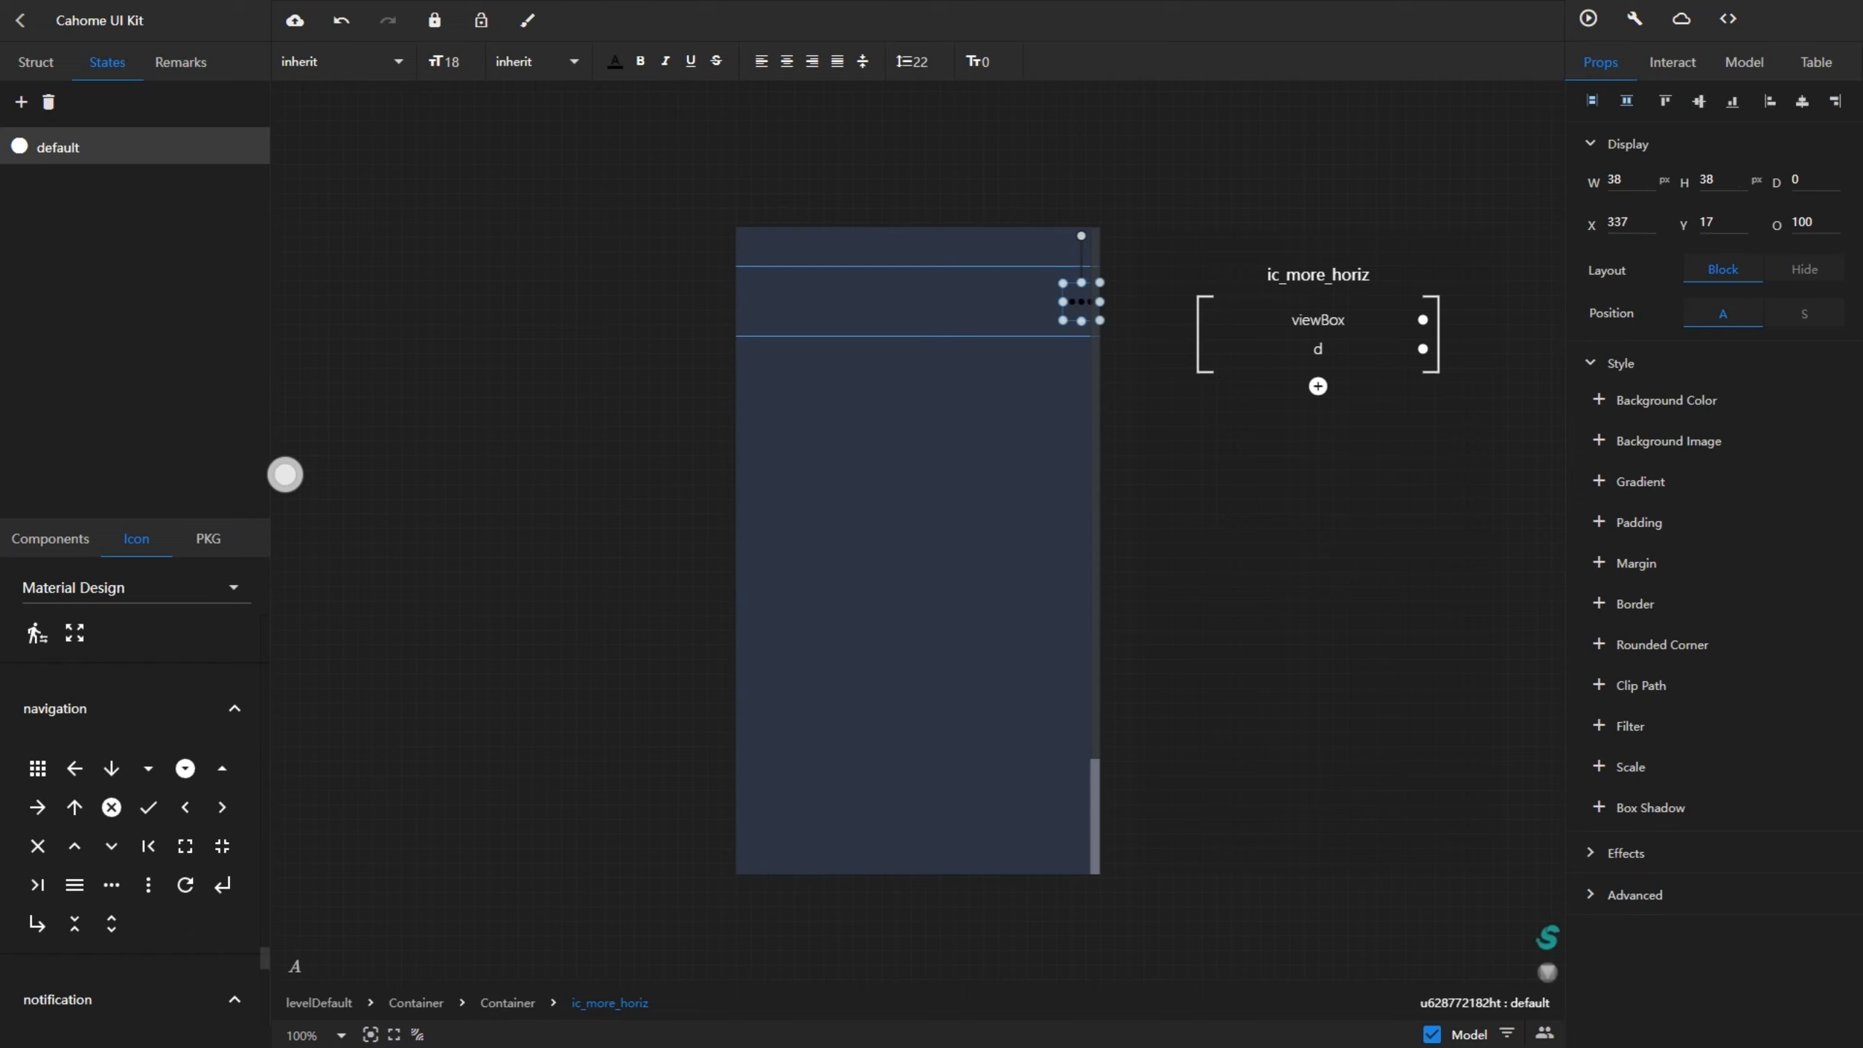
- Recolour the header's three-dot icon to a light grey-blue
click(917, 301)
click(1080, 302)
click(615, 61)
click(601, 340)
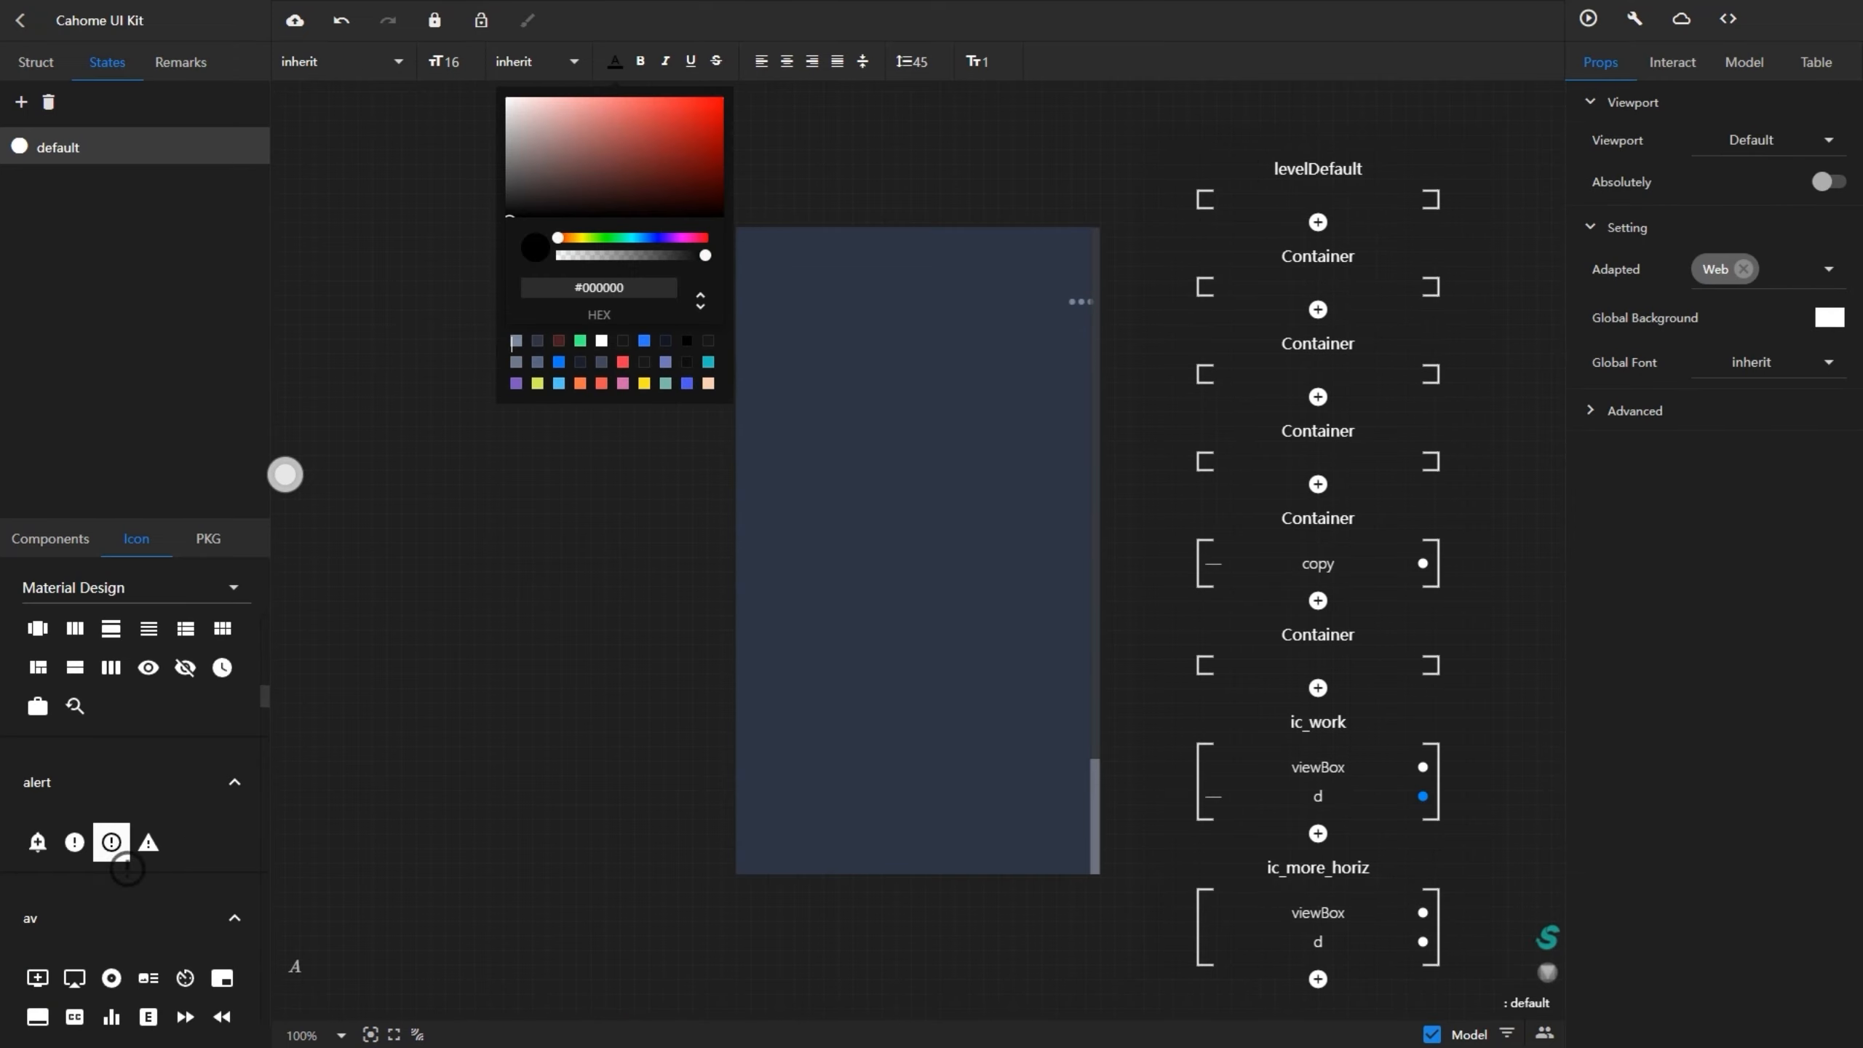
- Place the ic_error_outline icon near the header's left end at about X 24, Y 18 and colour it #79879E
click(111, 842)
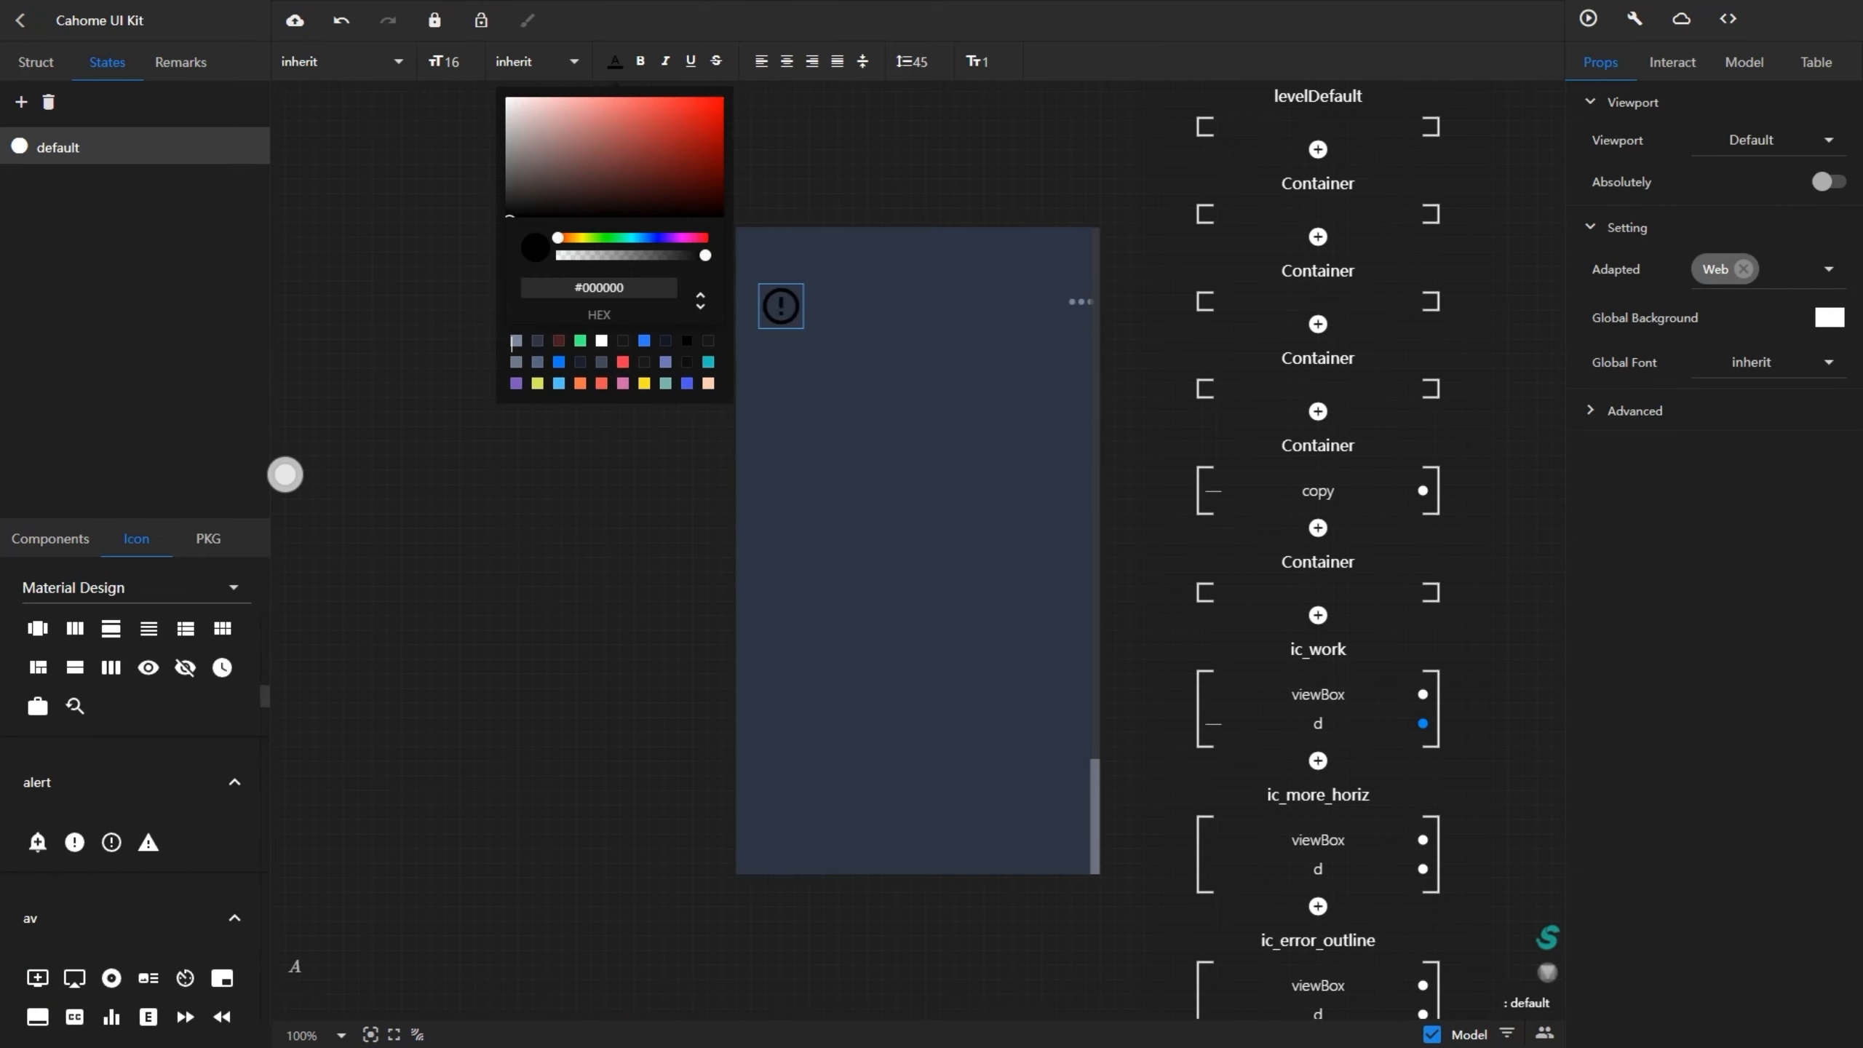
click(781, 306)
click(615, 62)
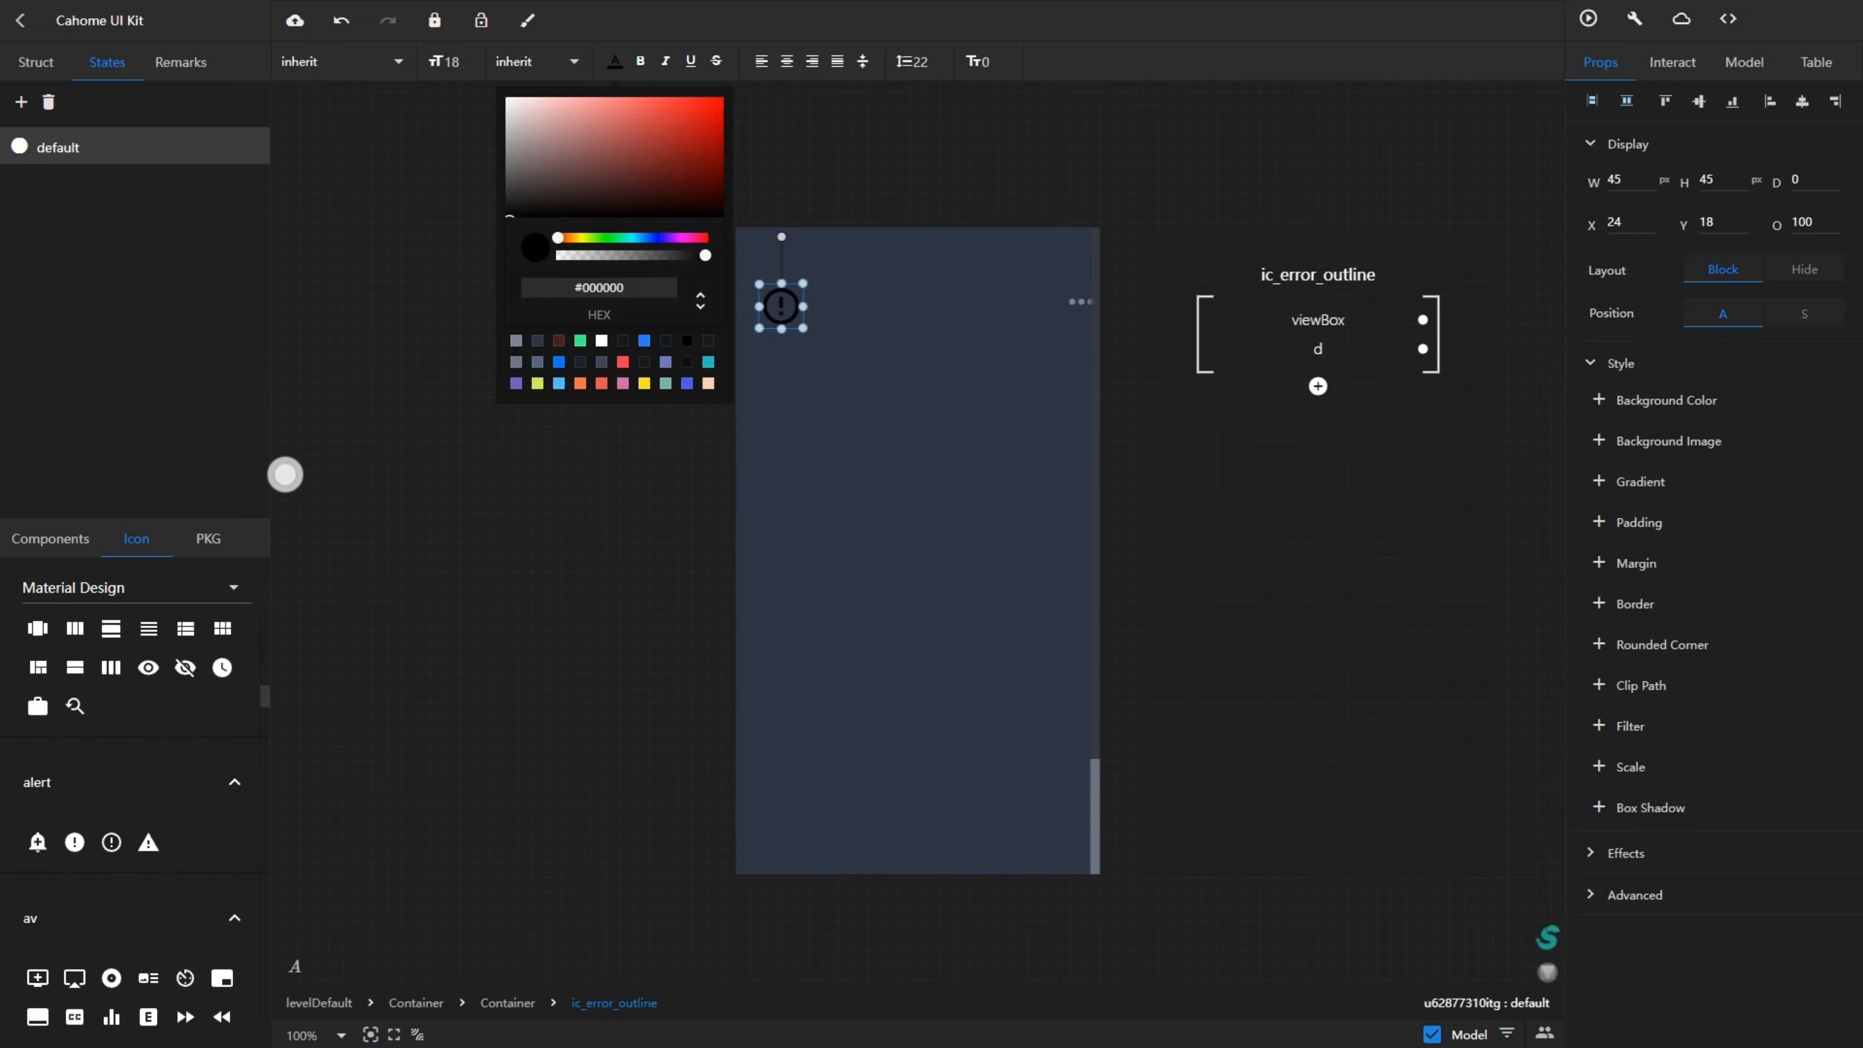
click(516, 341)
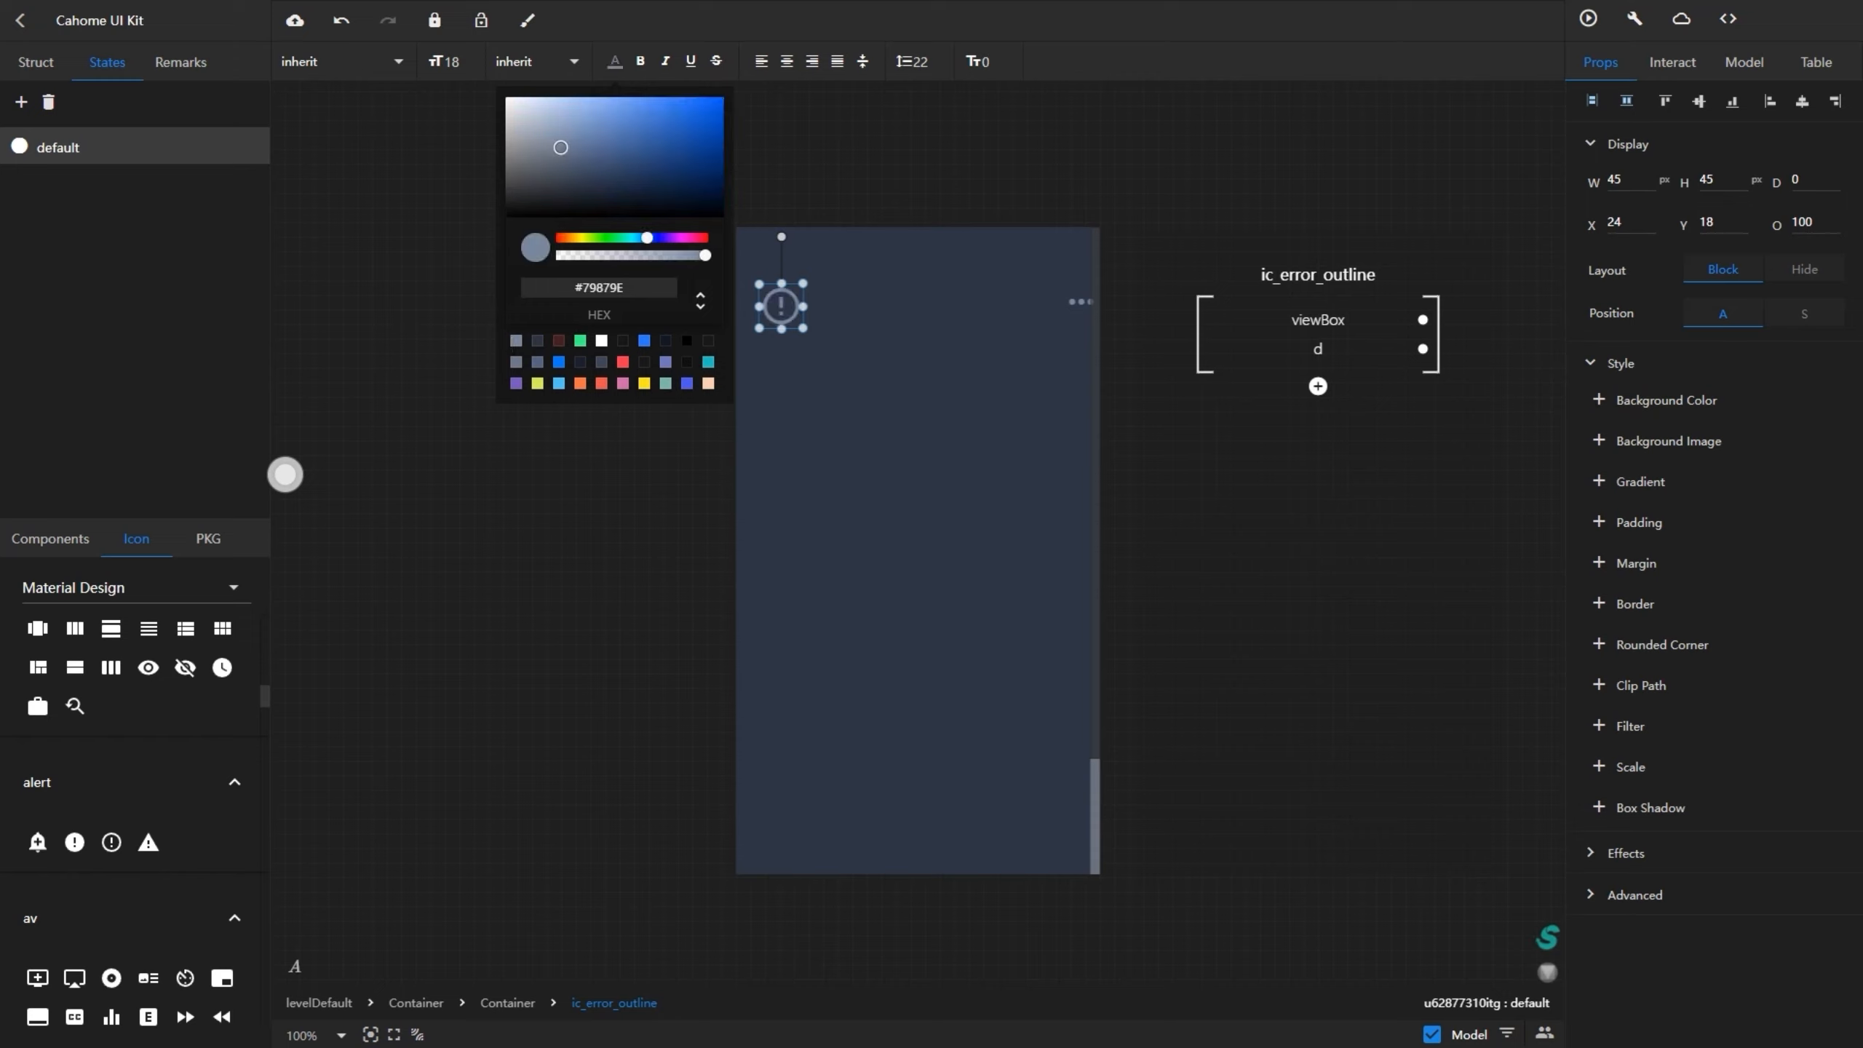
- Size the ic_error_outline icon 38 × 38 px, align it to the header's left edge and centre it vertically
double_click(1614, 179)
text(38)
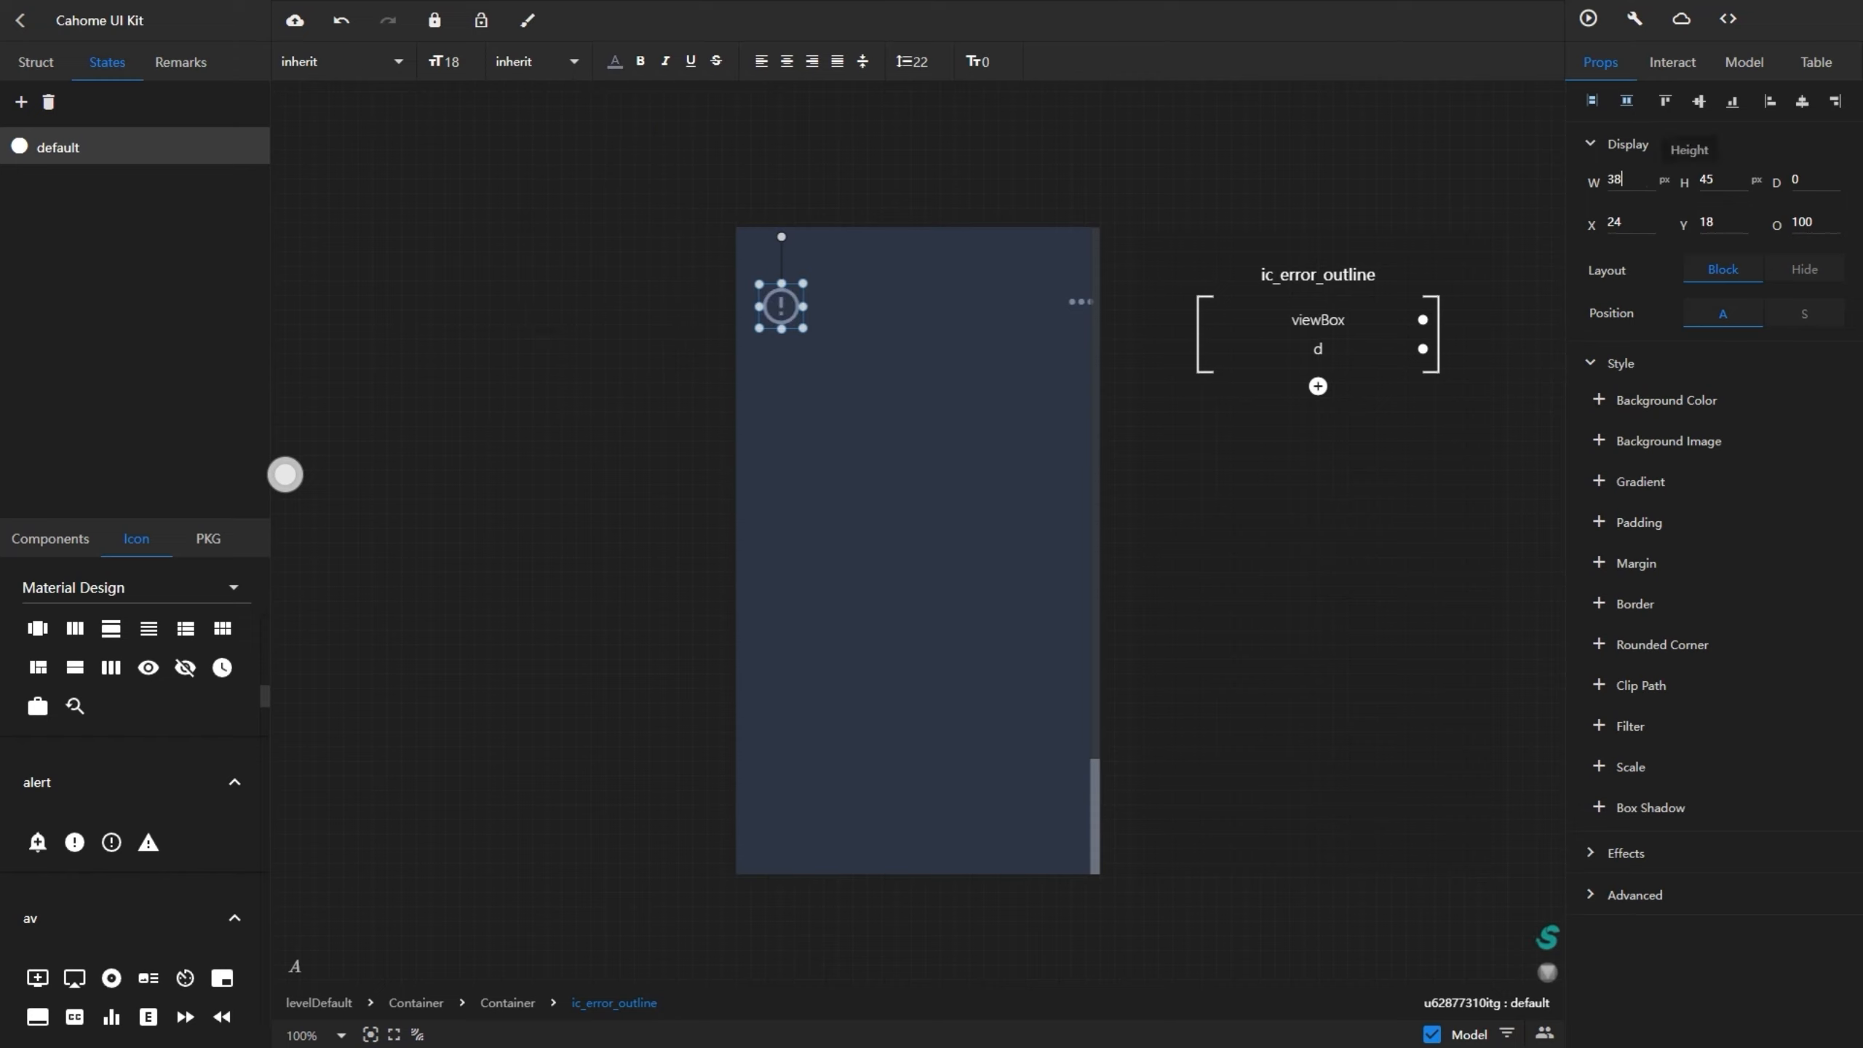
double_click(1707, 180)
text(38)
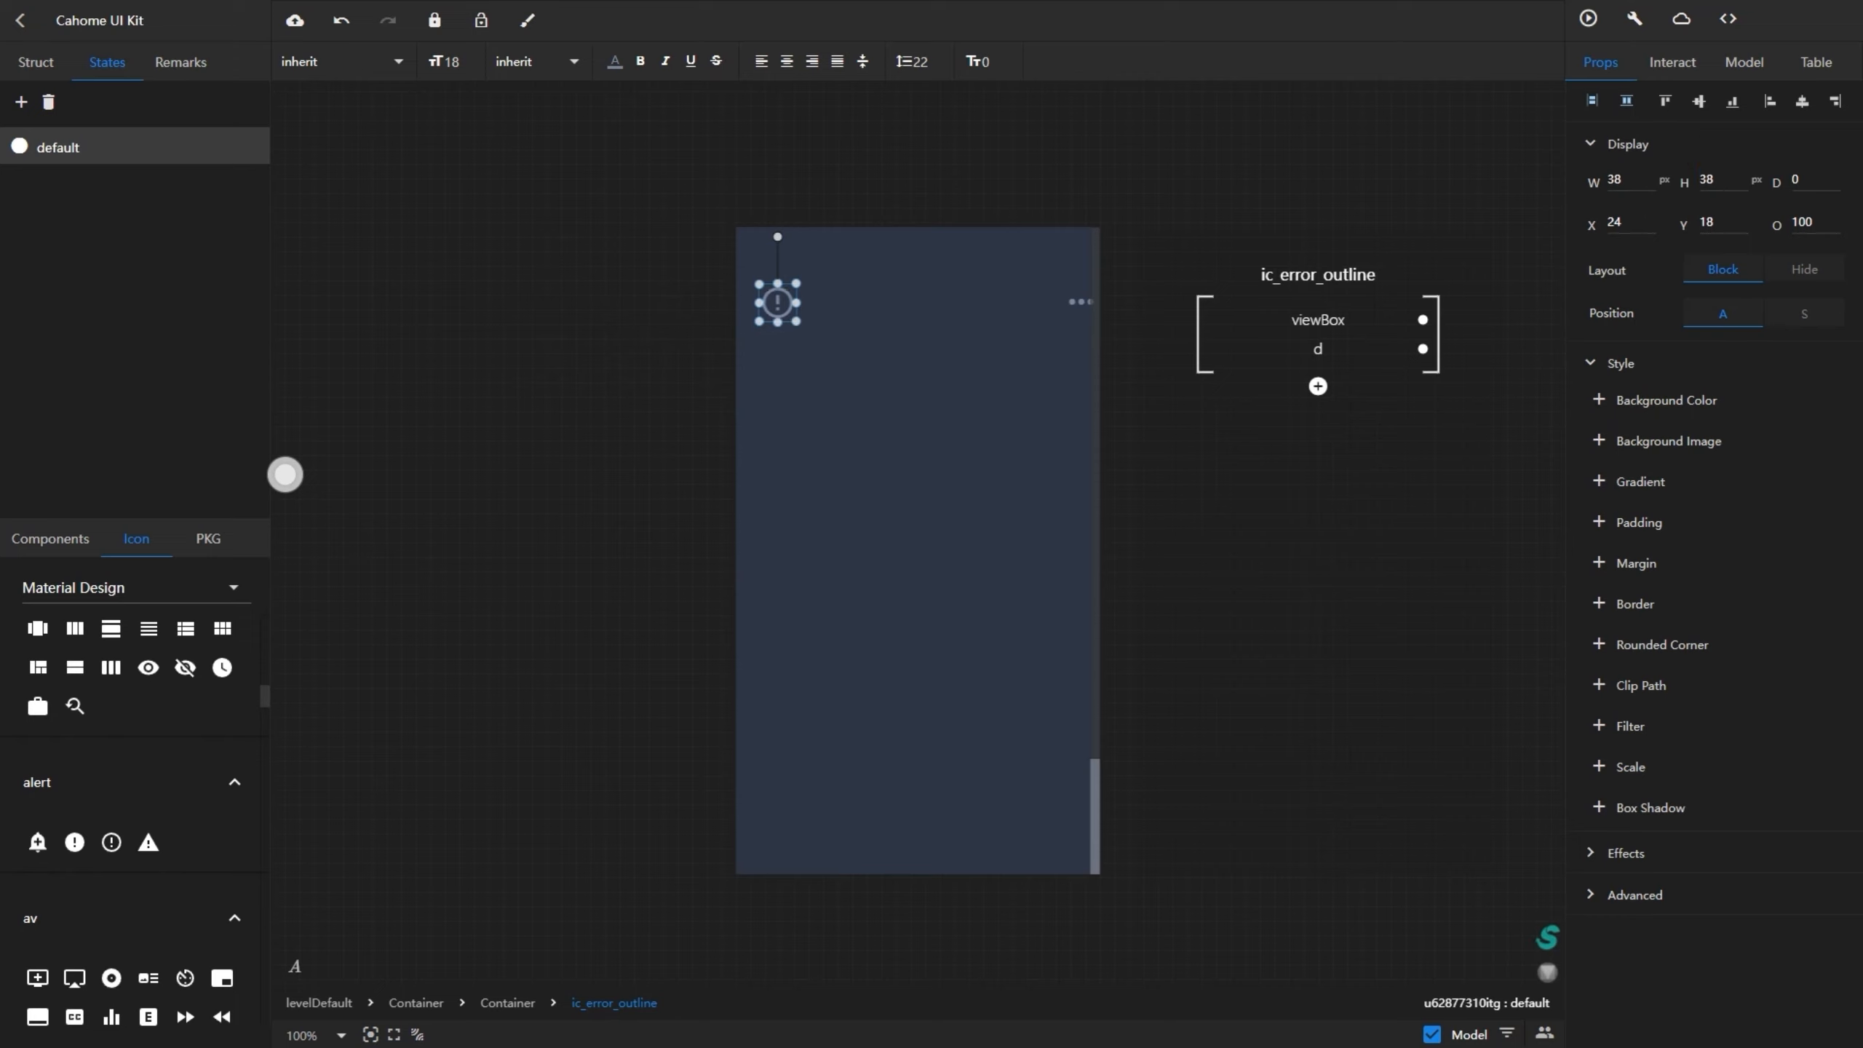
click(1770, 100)
click(1699, 101)
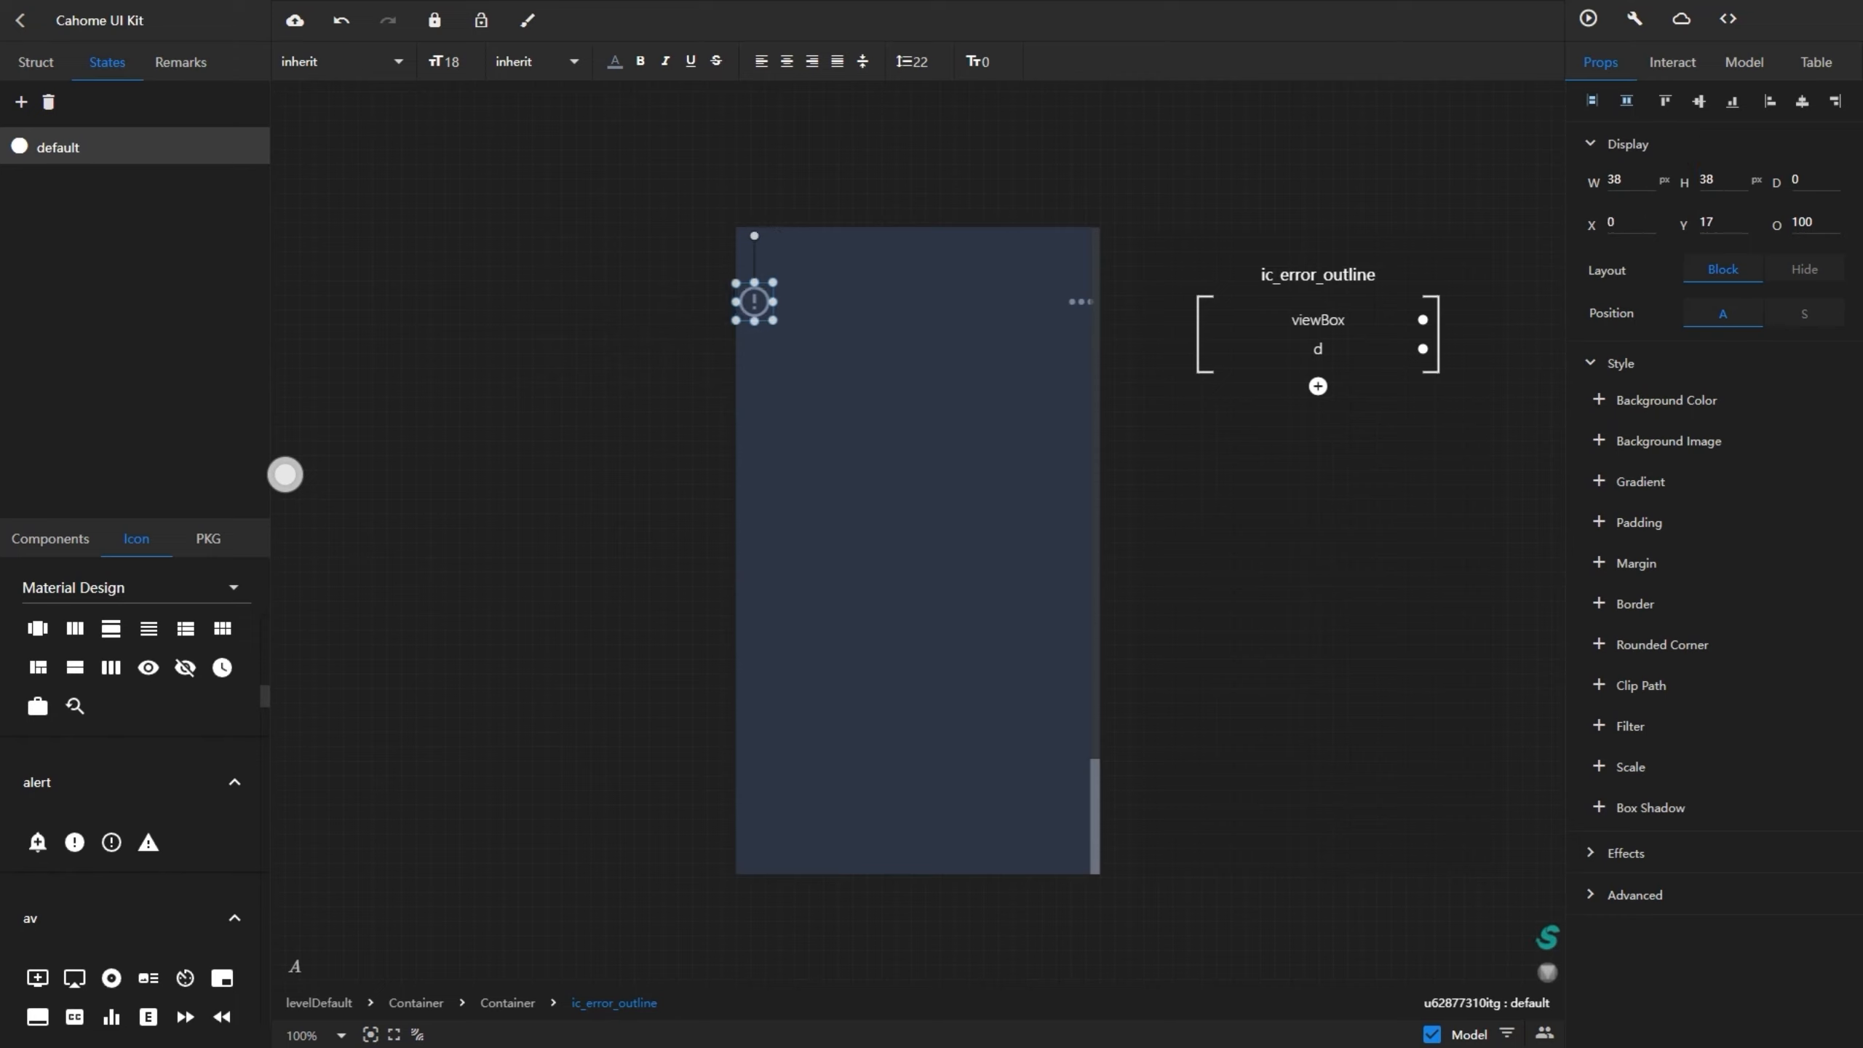
- Add a Text element to the page container below the header and set its content to "Stock"
click(918, 469)
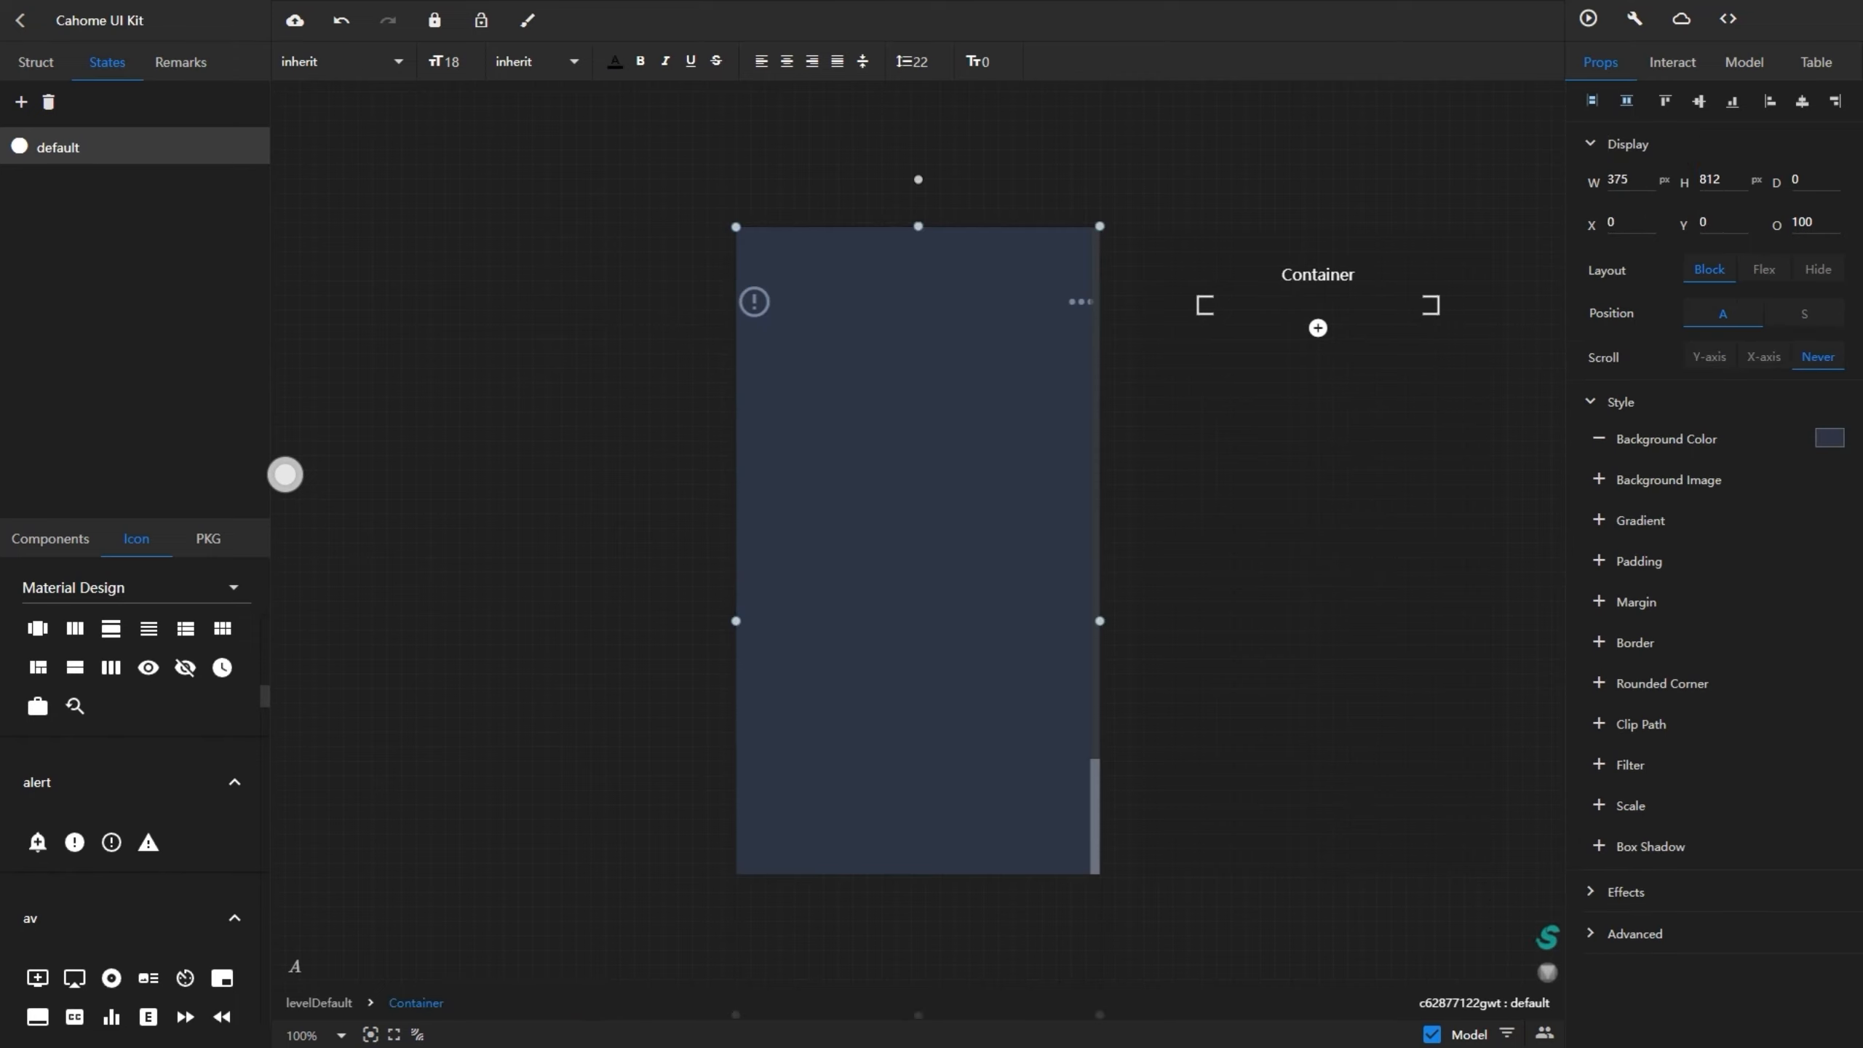
click(50, 538)
drag(44, 719, 814, 397)
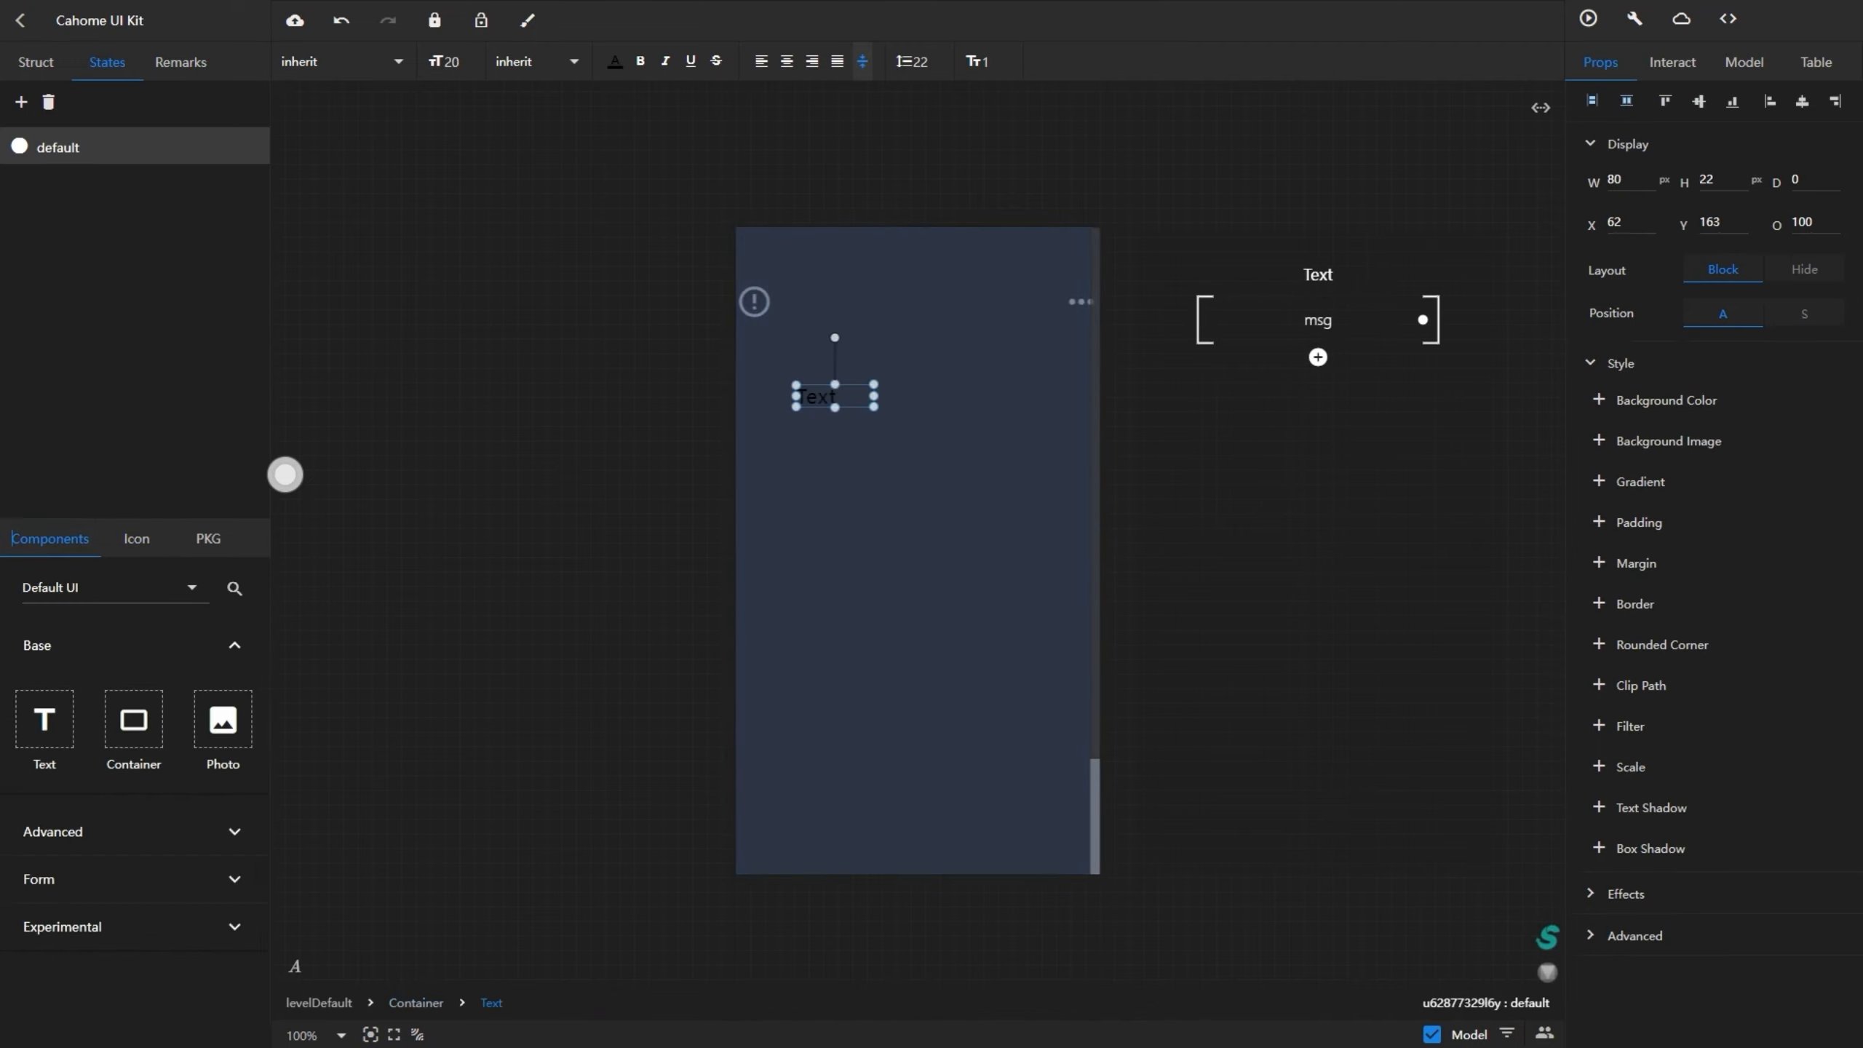
click(1745, 62)
double_click(1788, 143)
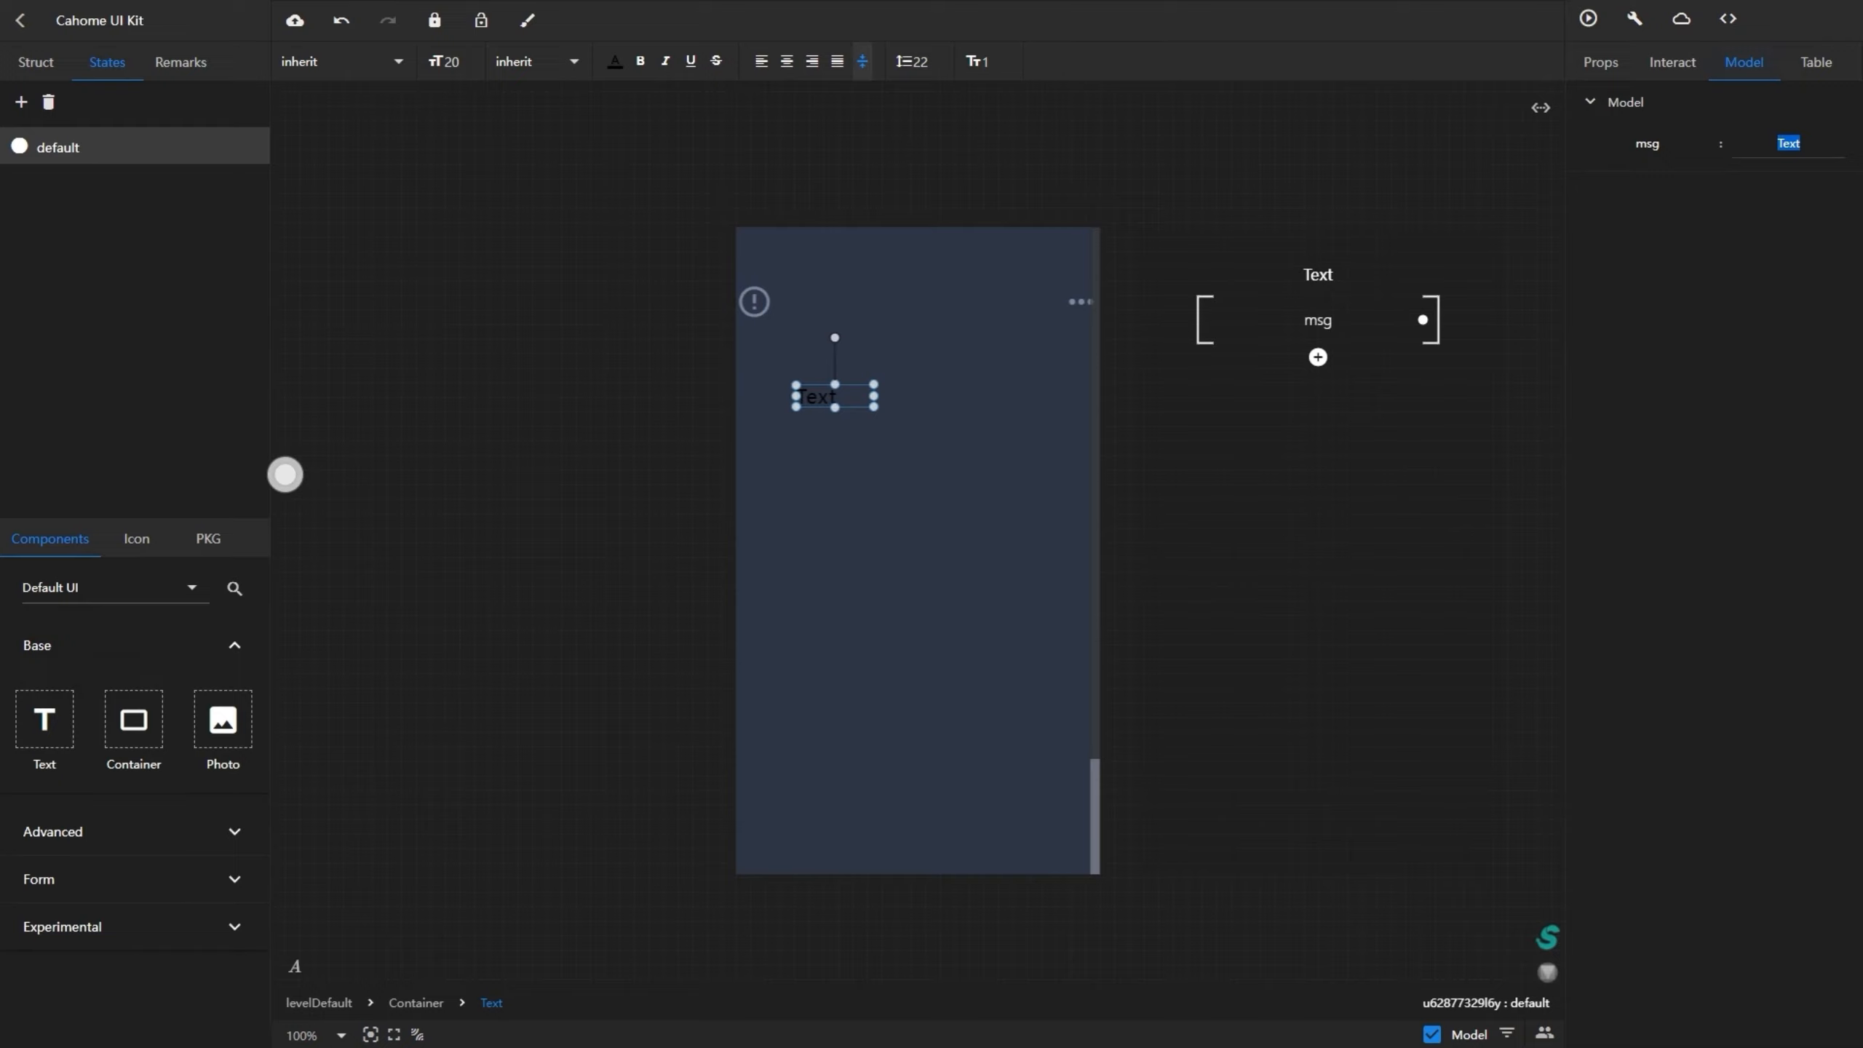
text(Stock)
- Set the font size of the "Stock" text to 39
double_click(451, 62)
text(200)
double_click(453, 62)
text(39)
key(Return)
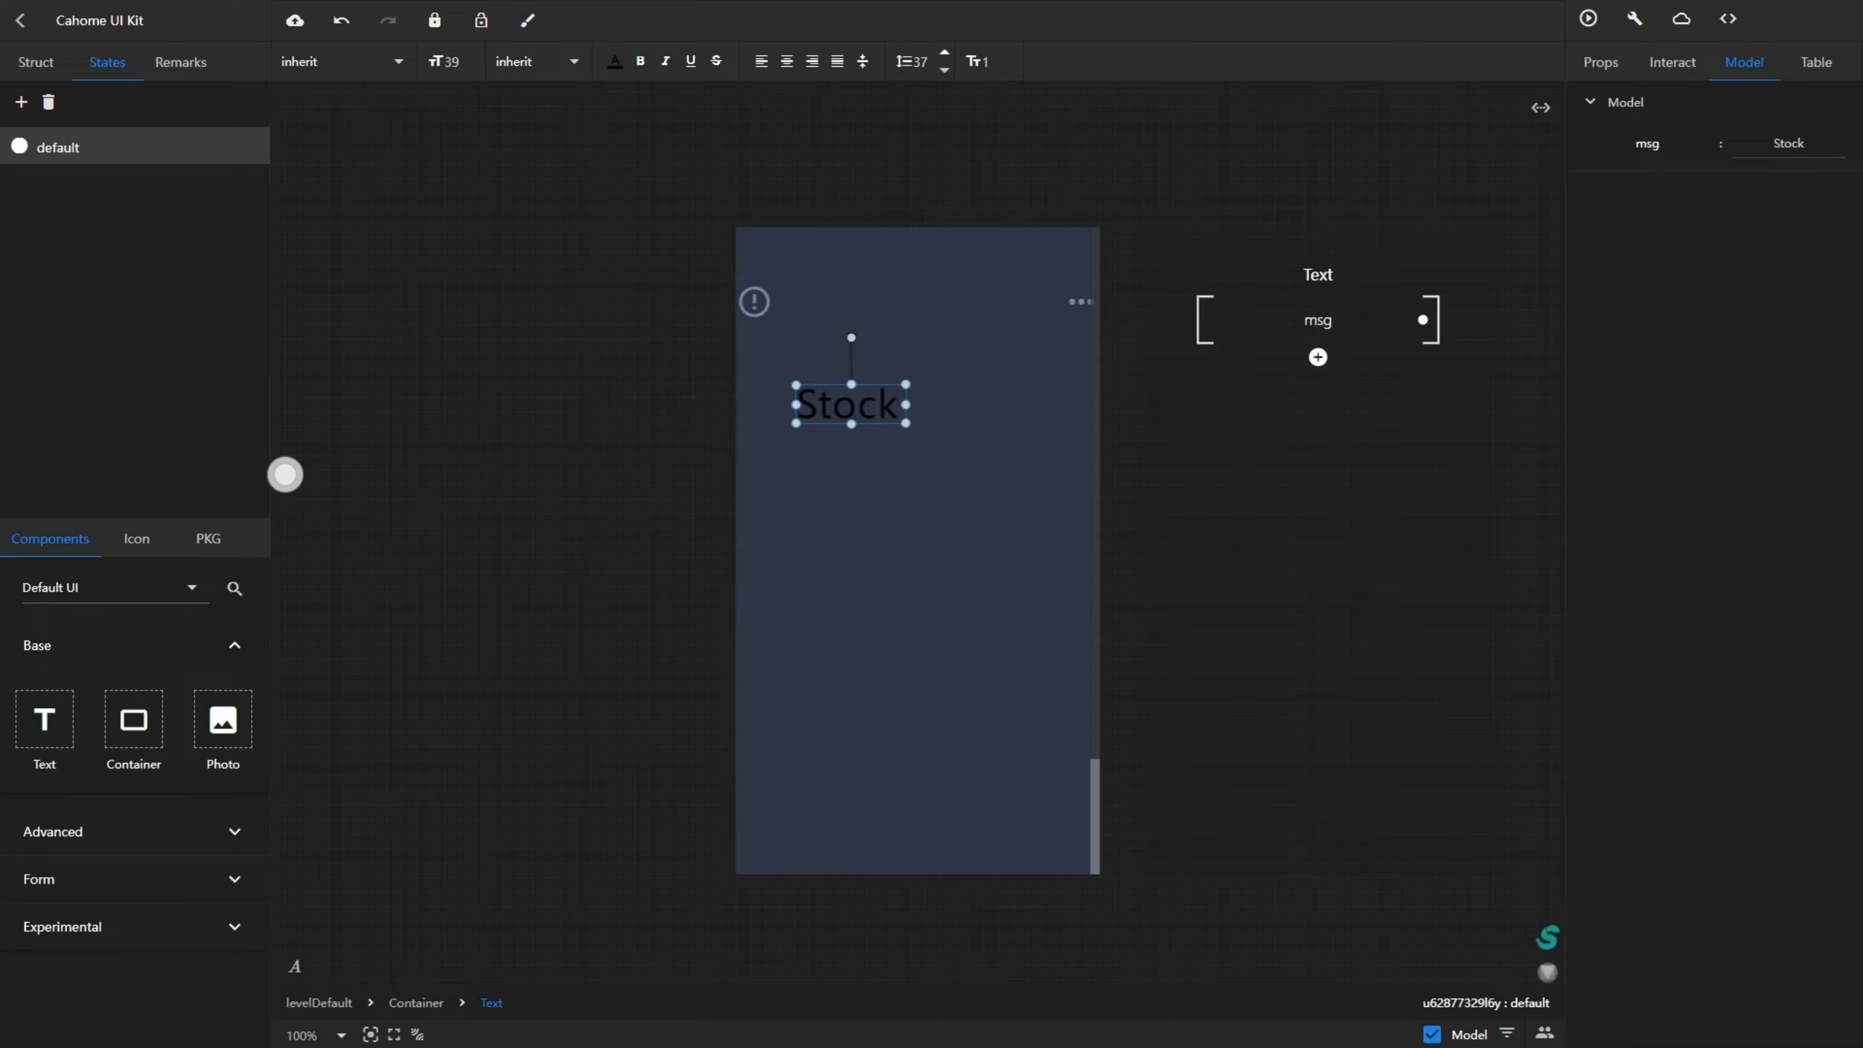
- Position the "Stock" title at X 20 and about Y 109, just below the header, and colour it white
click(1600, 63)
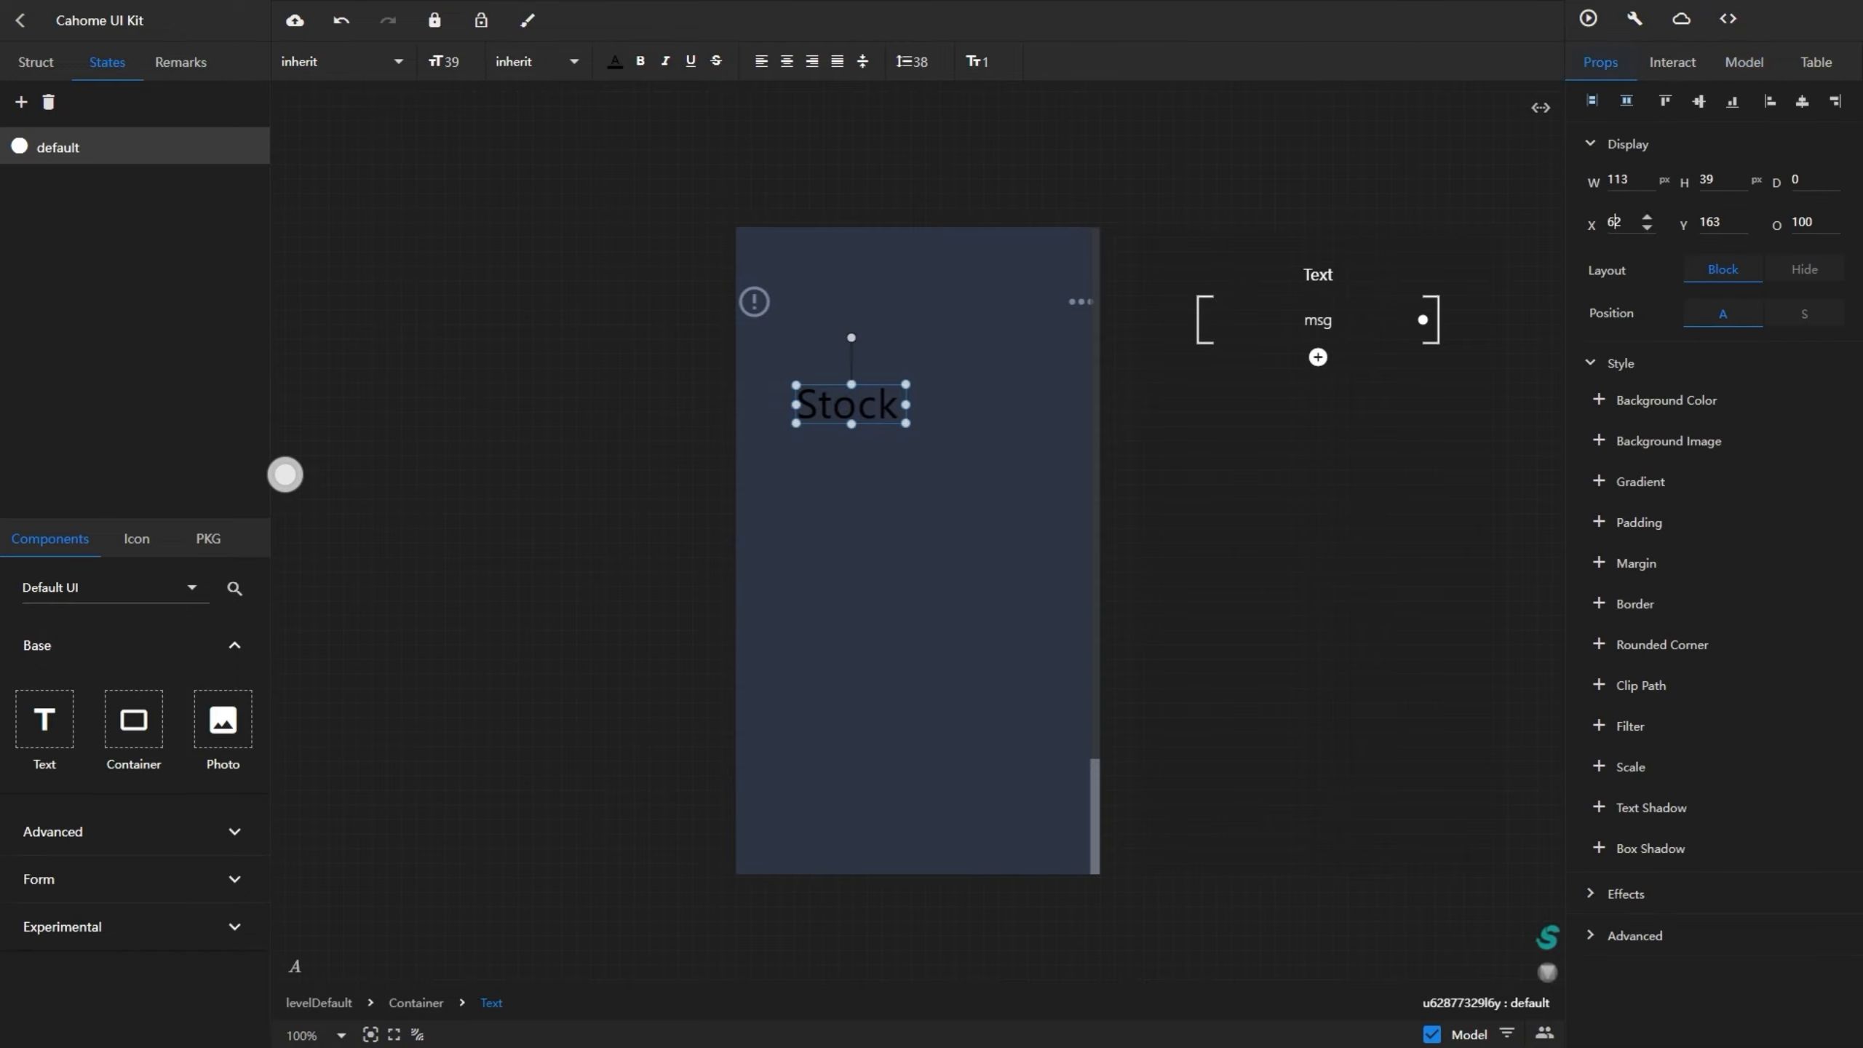
double_click(1616, 222)
text(20)
click(917, 529)
click(810, 405)
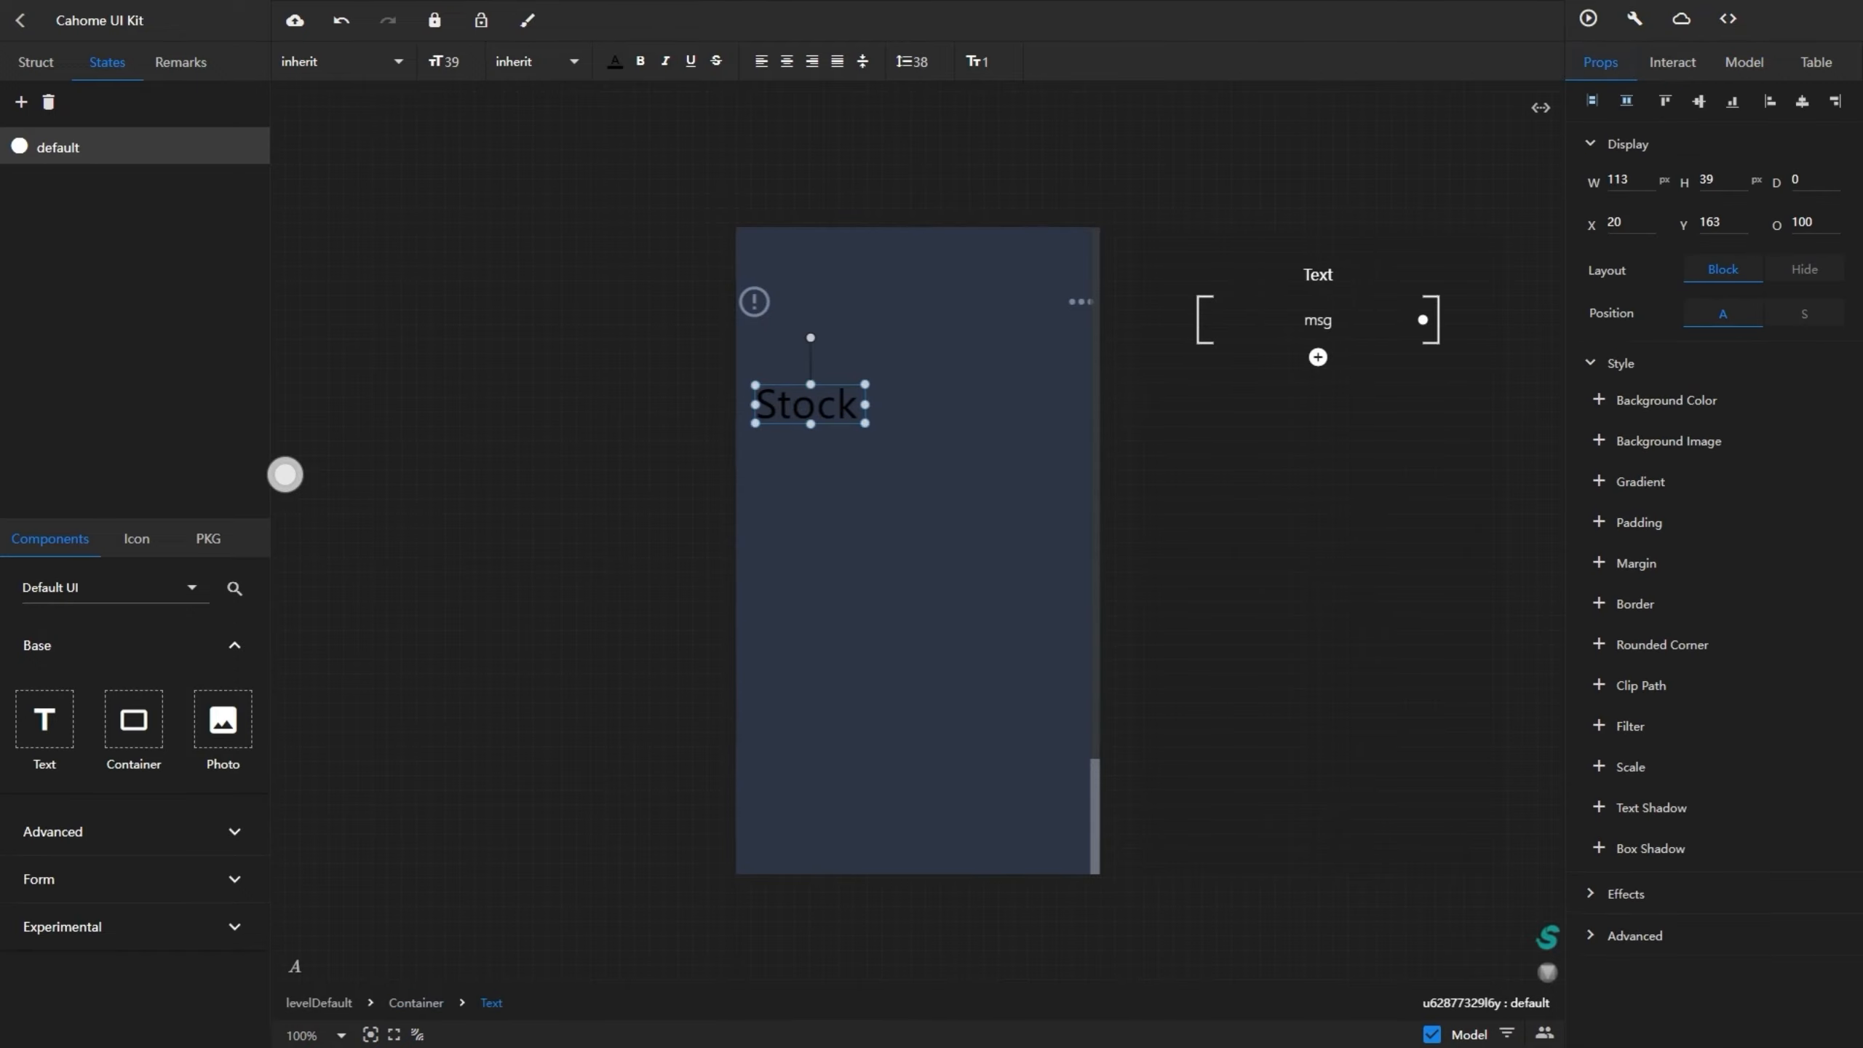
drag(810, 405, 810, 352)
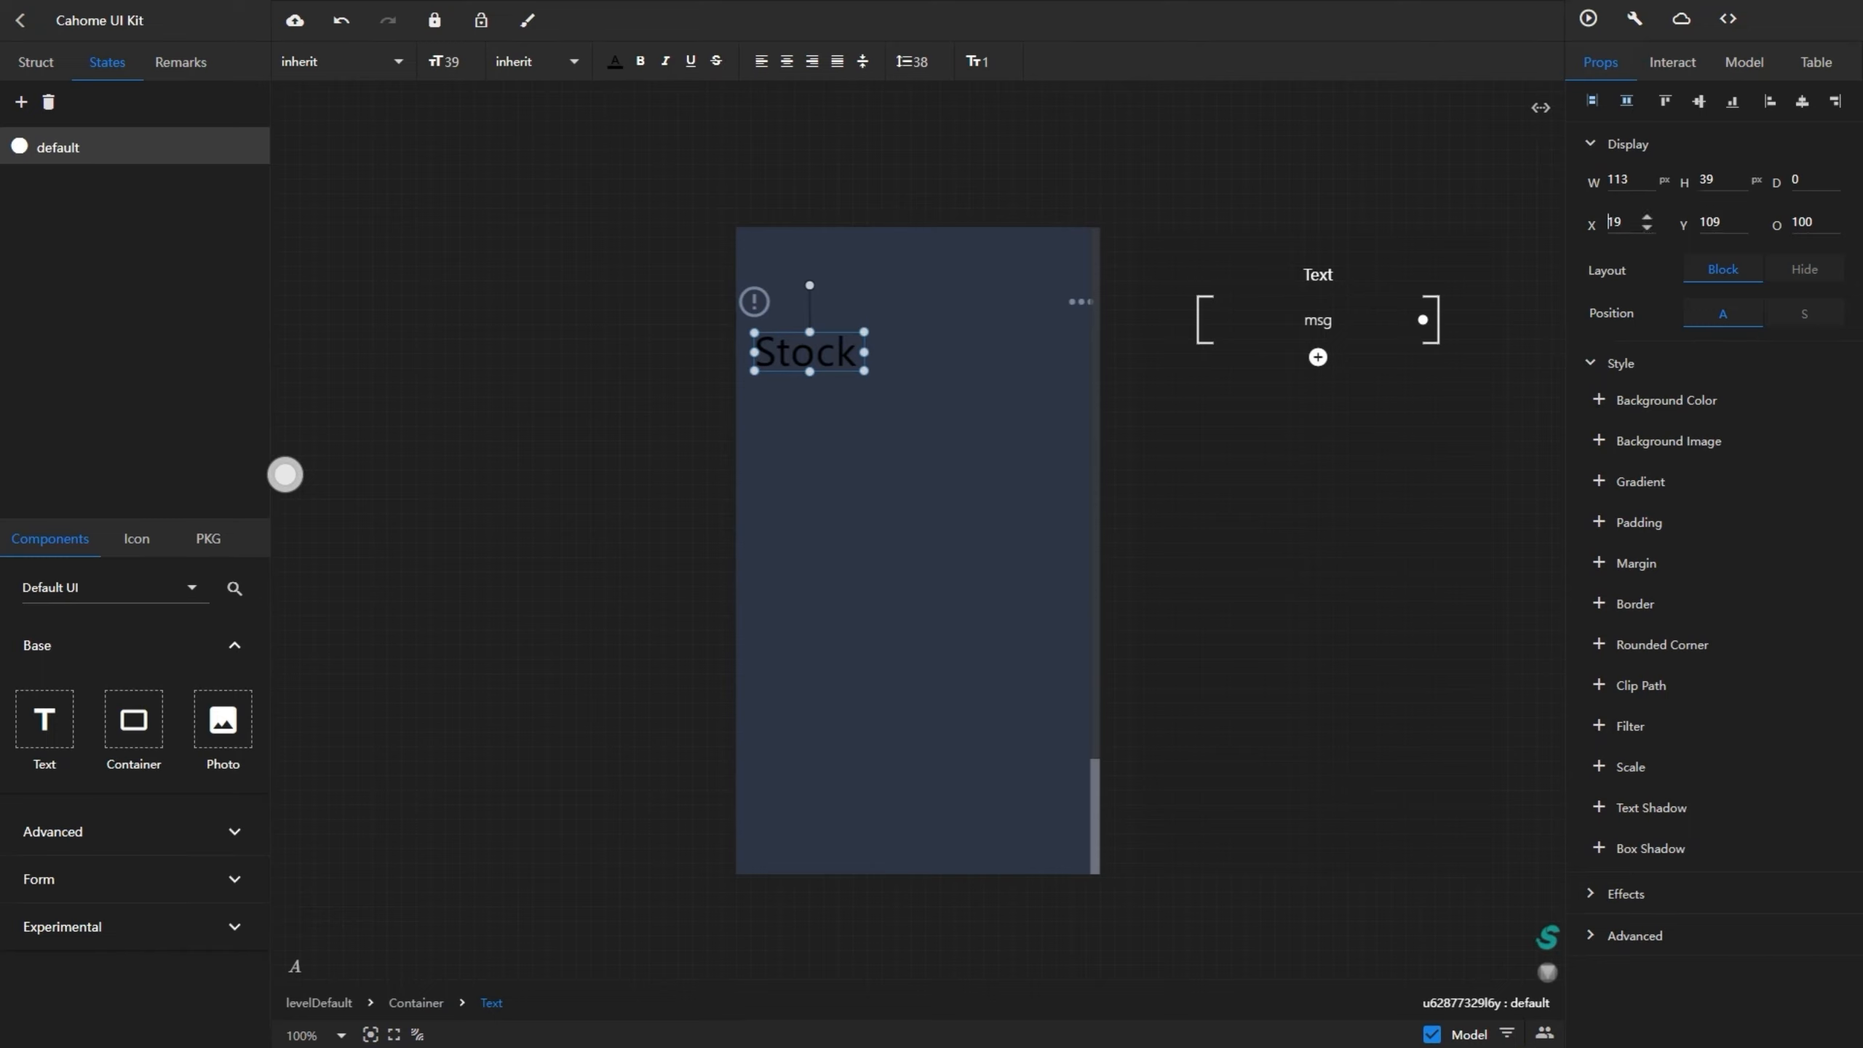
double_click(1614, 221)
text(20)
key(Return)
click(615, 62)
click(594, 342)
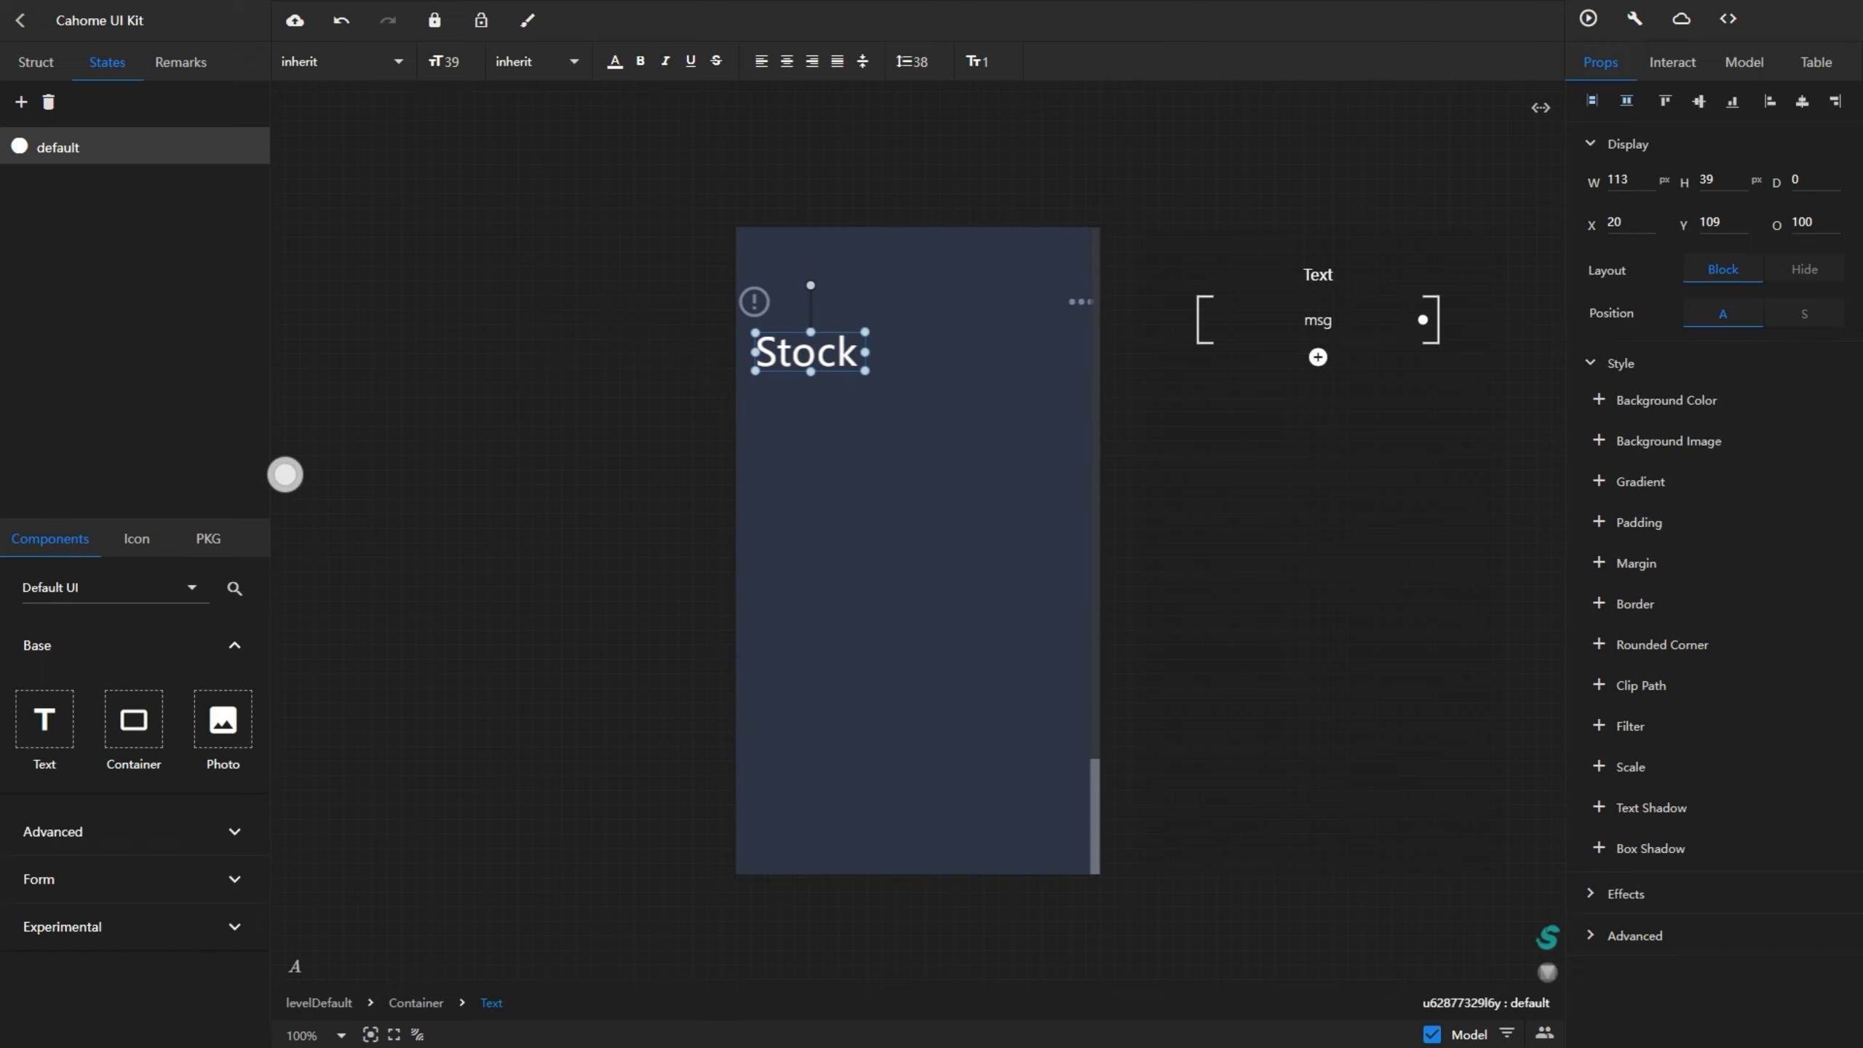
- Add a container to the page below the "Stock" title and size it 345 × 50 px
click(917, 529)
drag(133, 719, 1024, 505)
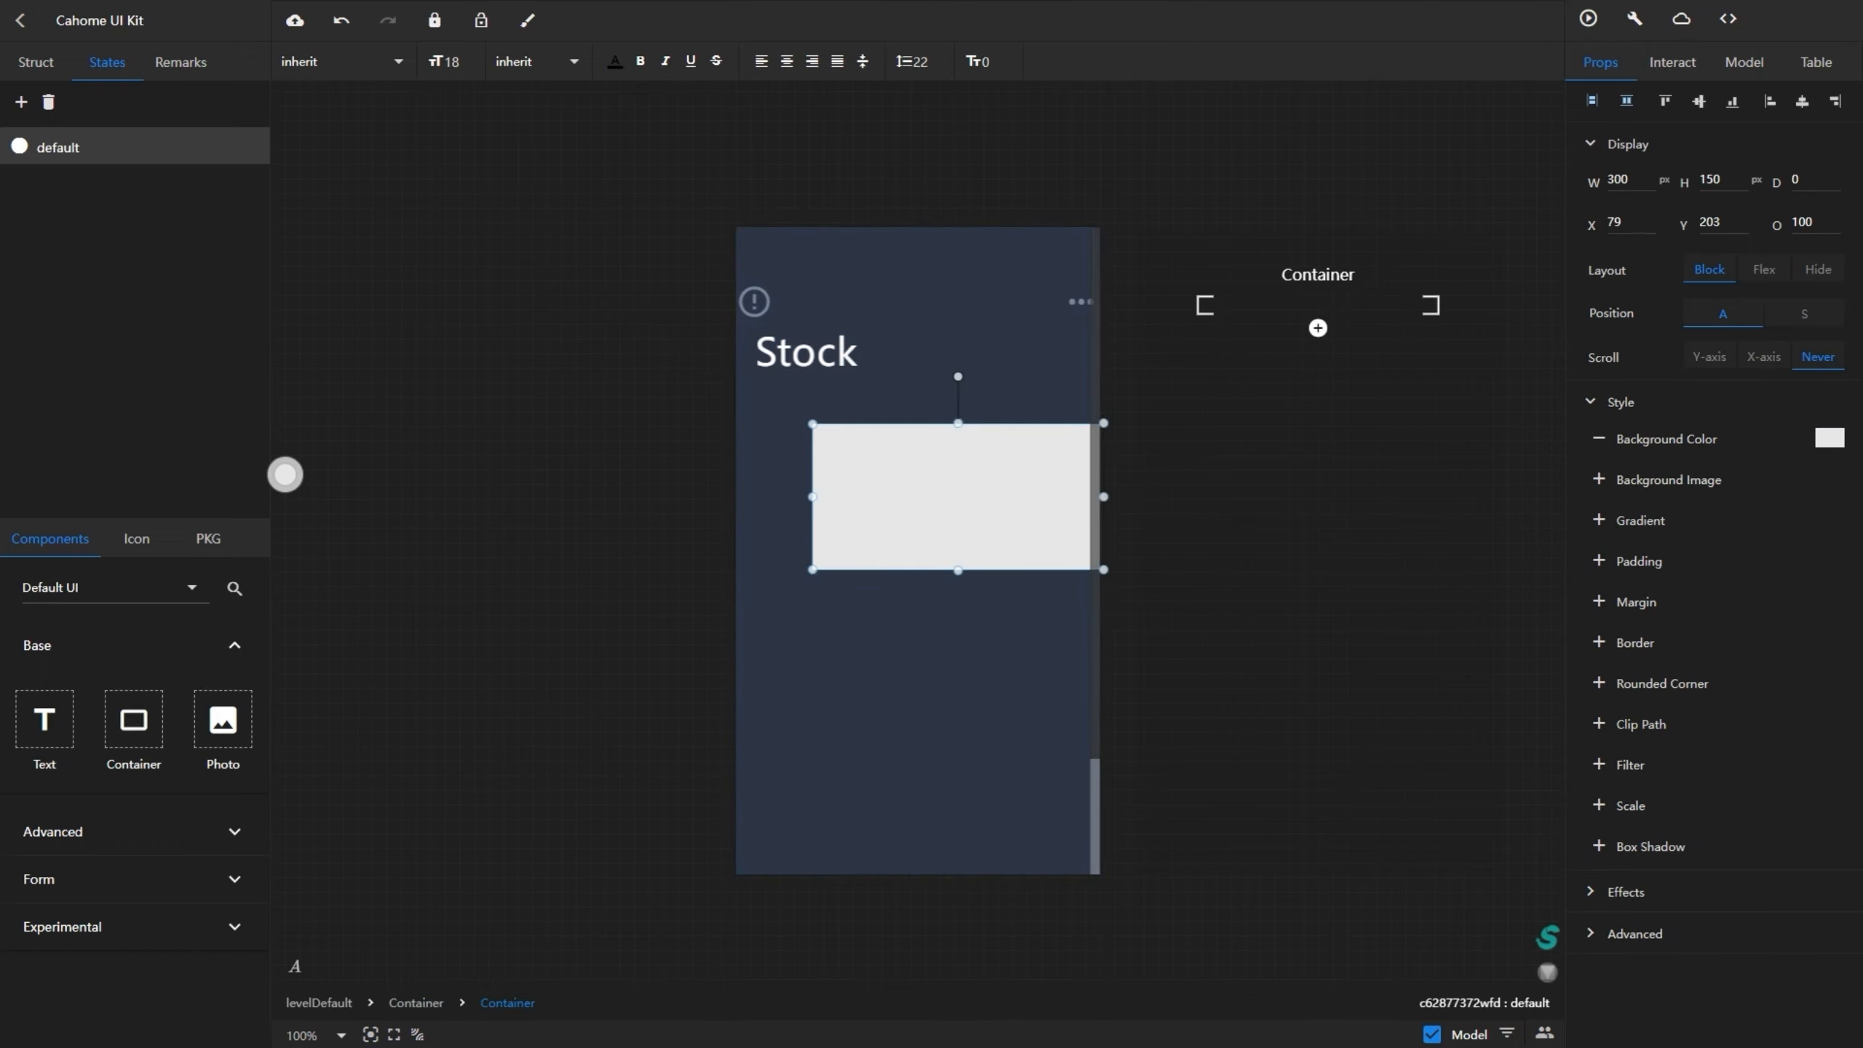
double_click(1618, 180)
text(345)
key(Return)
double_click(1709, 180)
text(30)
key(Return)
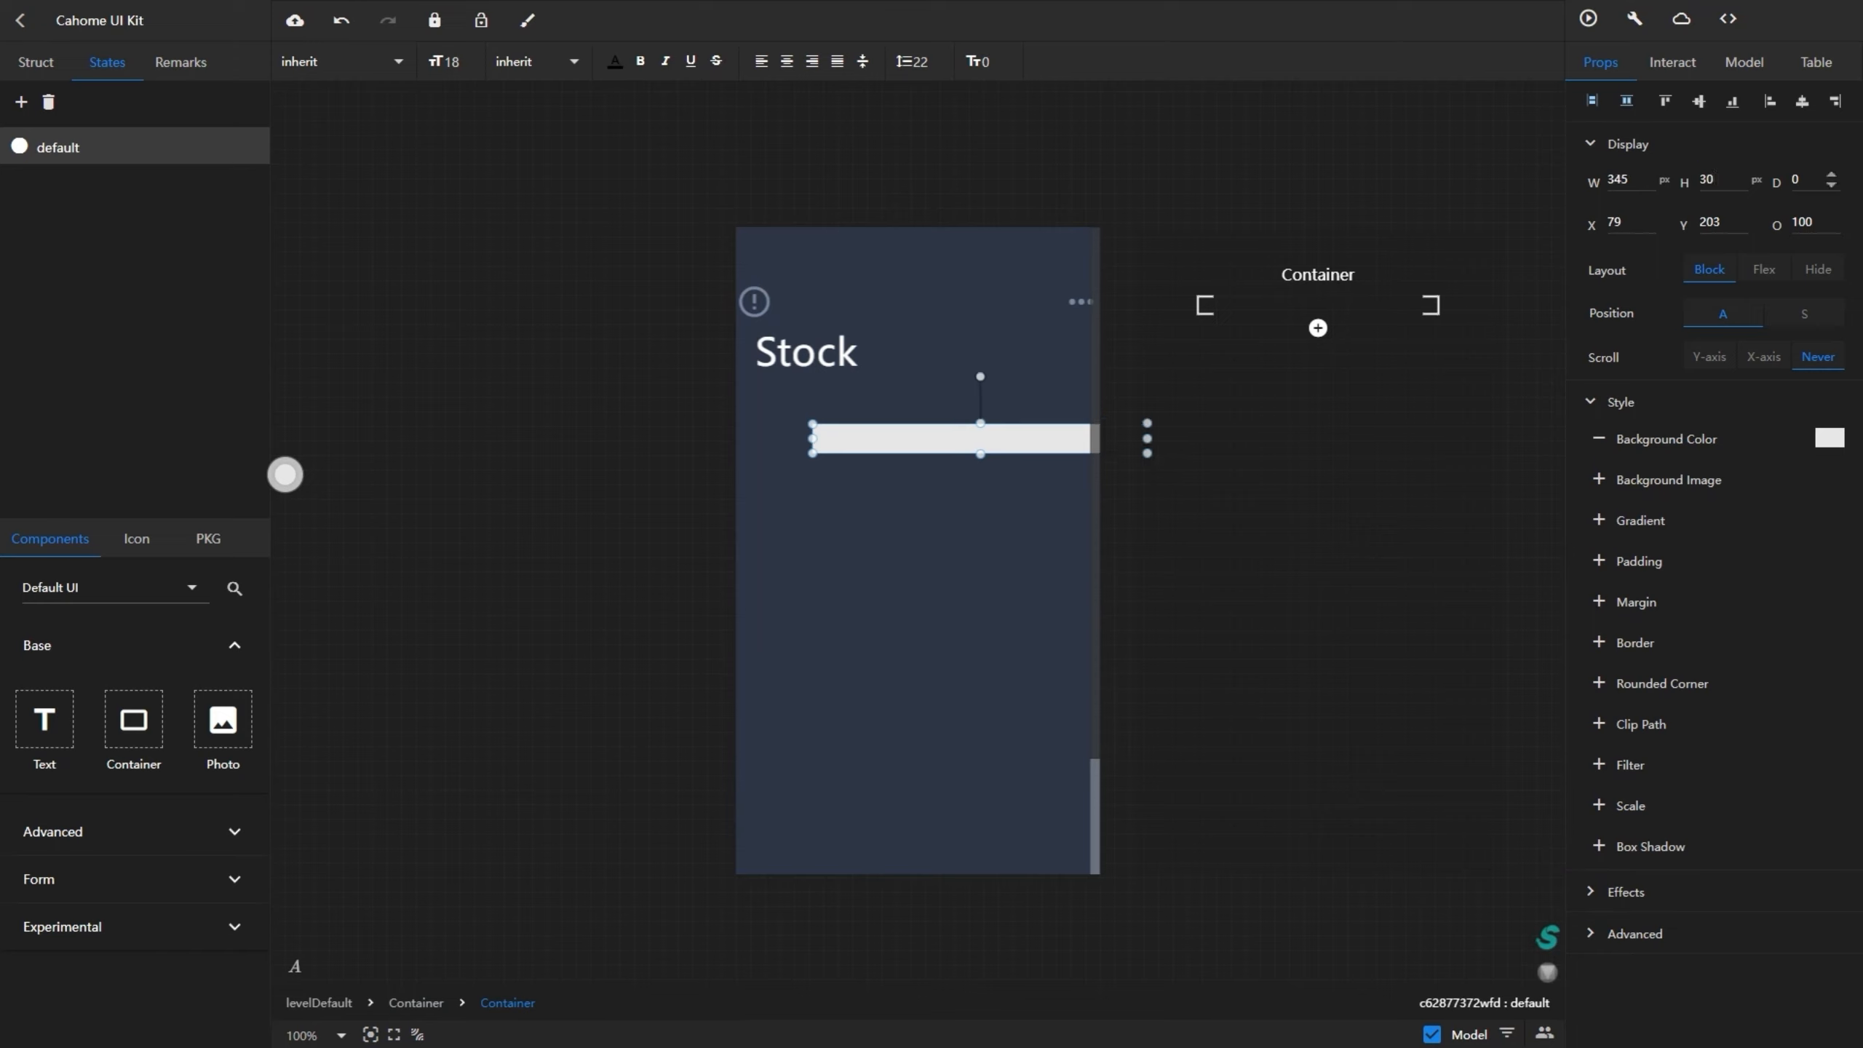
double_click(1707, 180)
text(50)
key(Return)
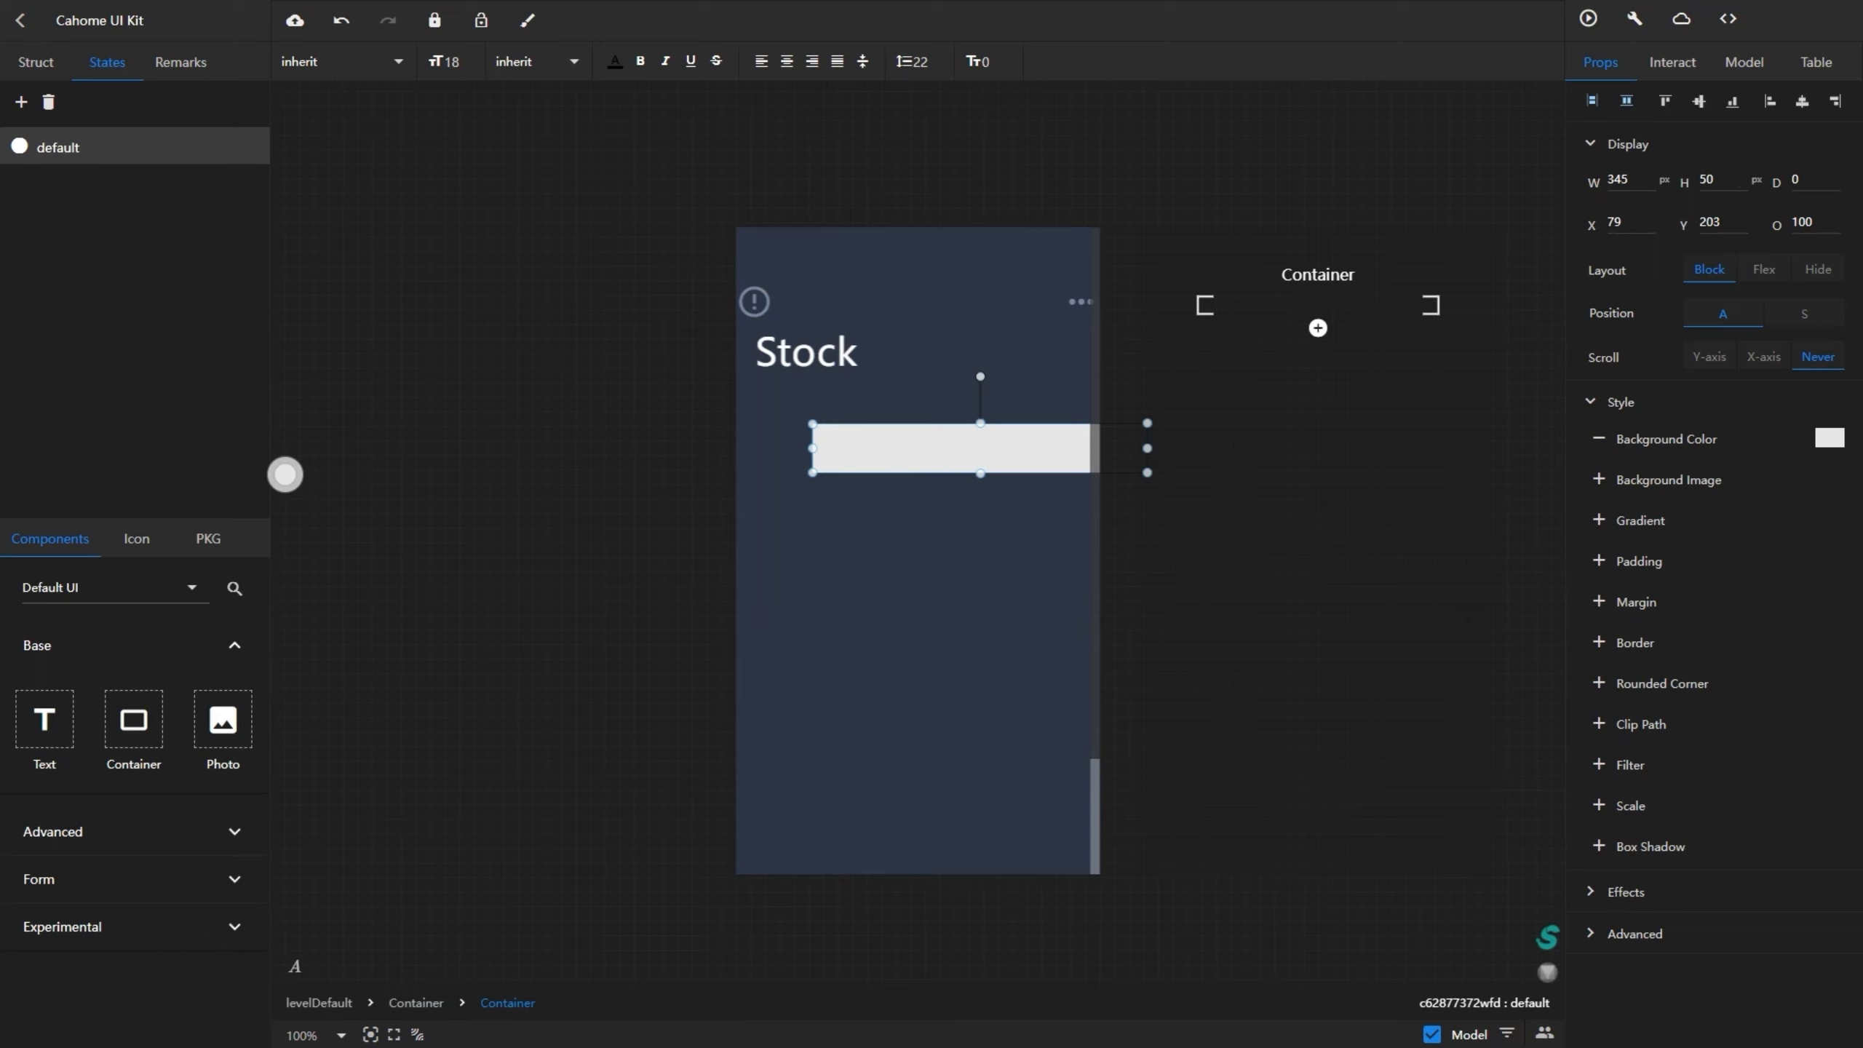
- Place the 345 px wide container at about Y 178, centre it horizontally on the page and remove its background colour
drag(981, 448, 933, 425)
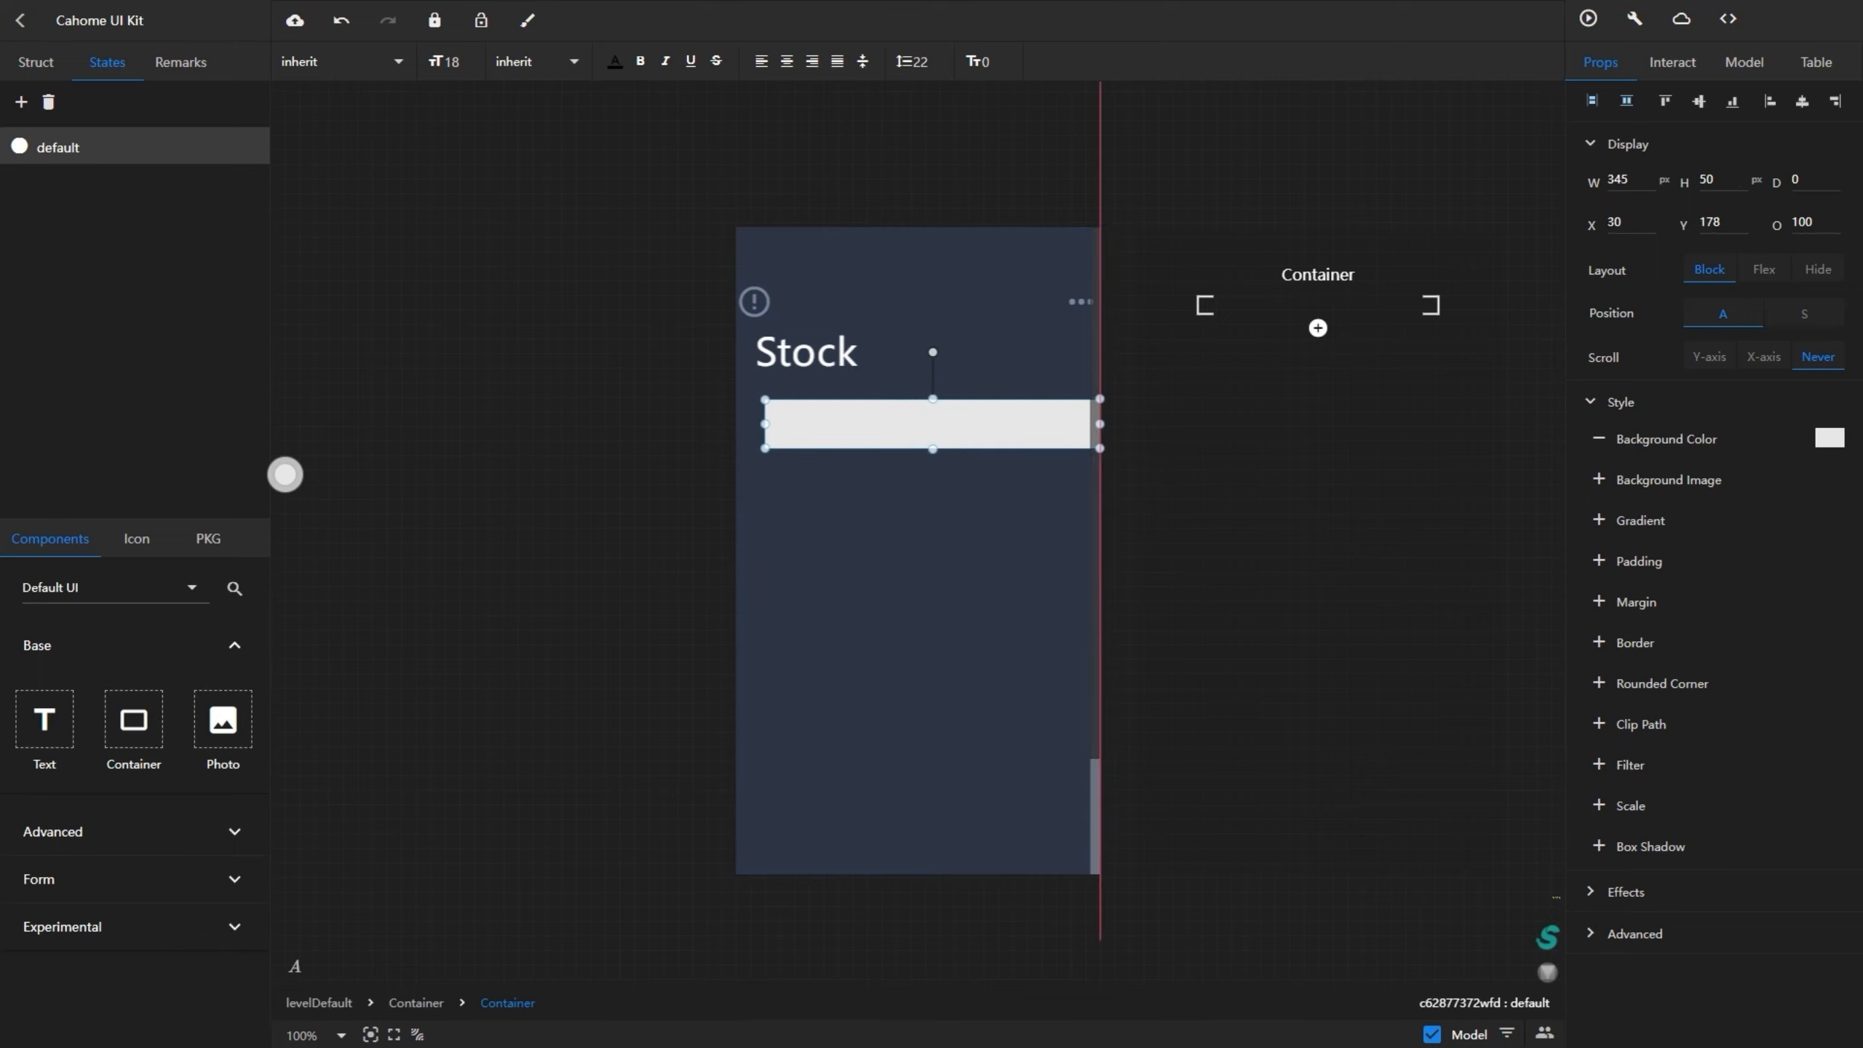
click(1802, 101)
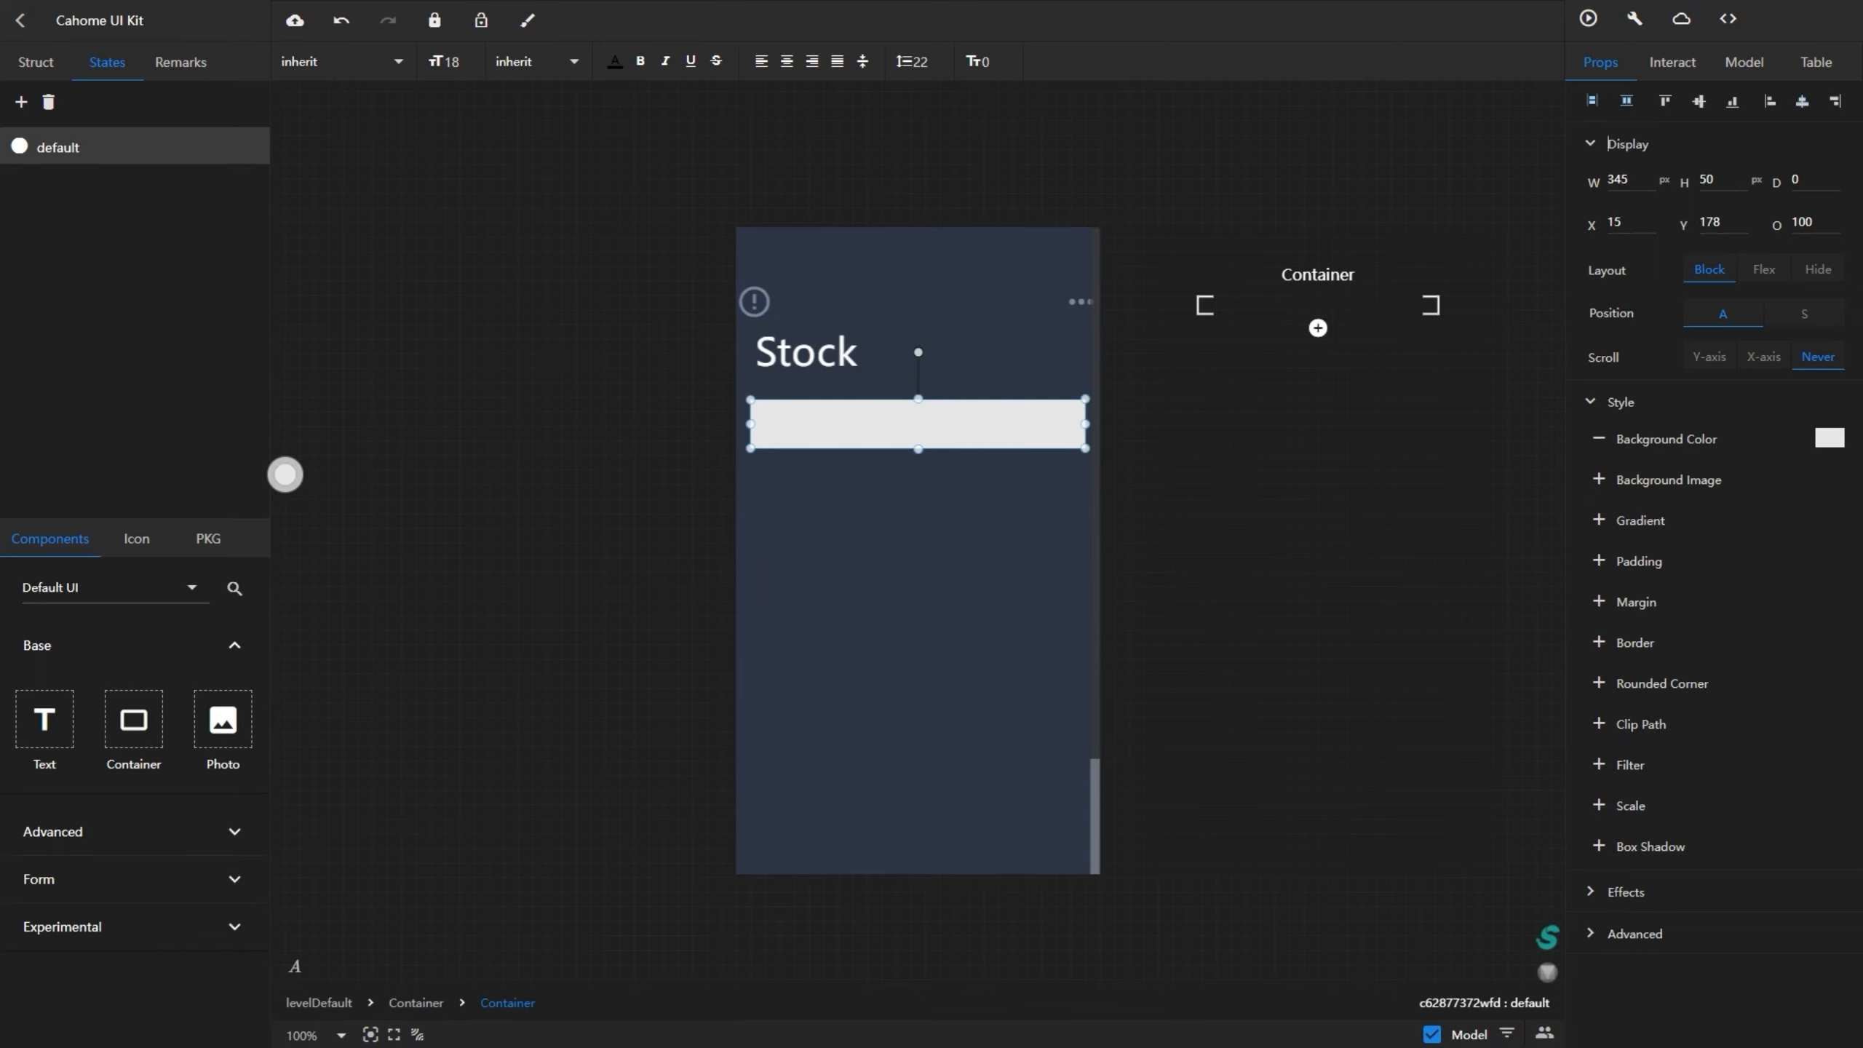
click(1599, 439)
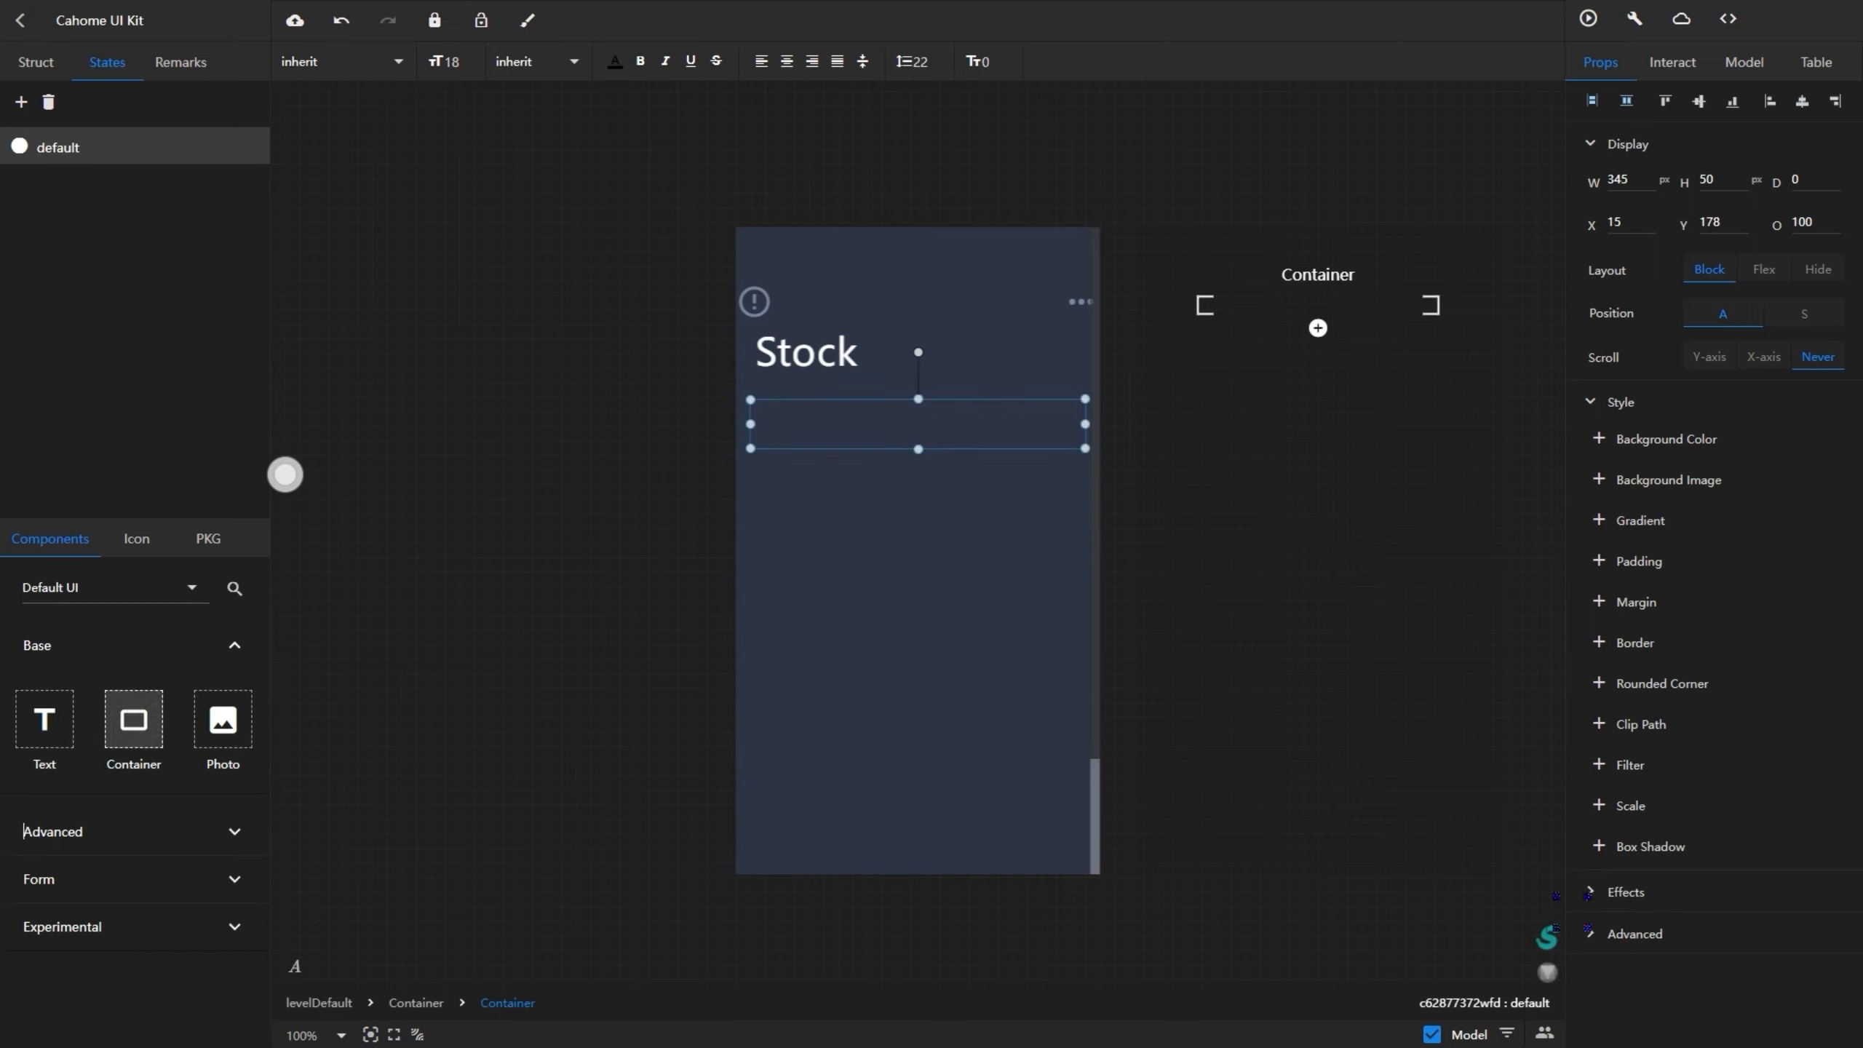
- Nest a container about 119 px wide and 50 px high inside the row below the title and centre it vertically
drag(133, 719, 801, 417)
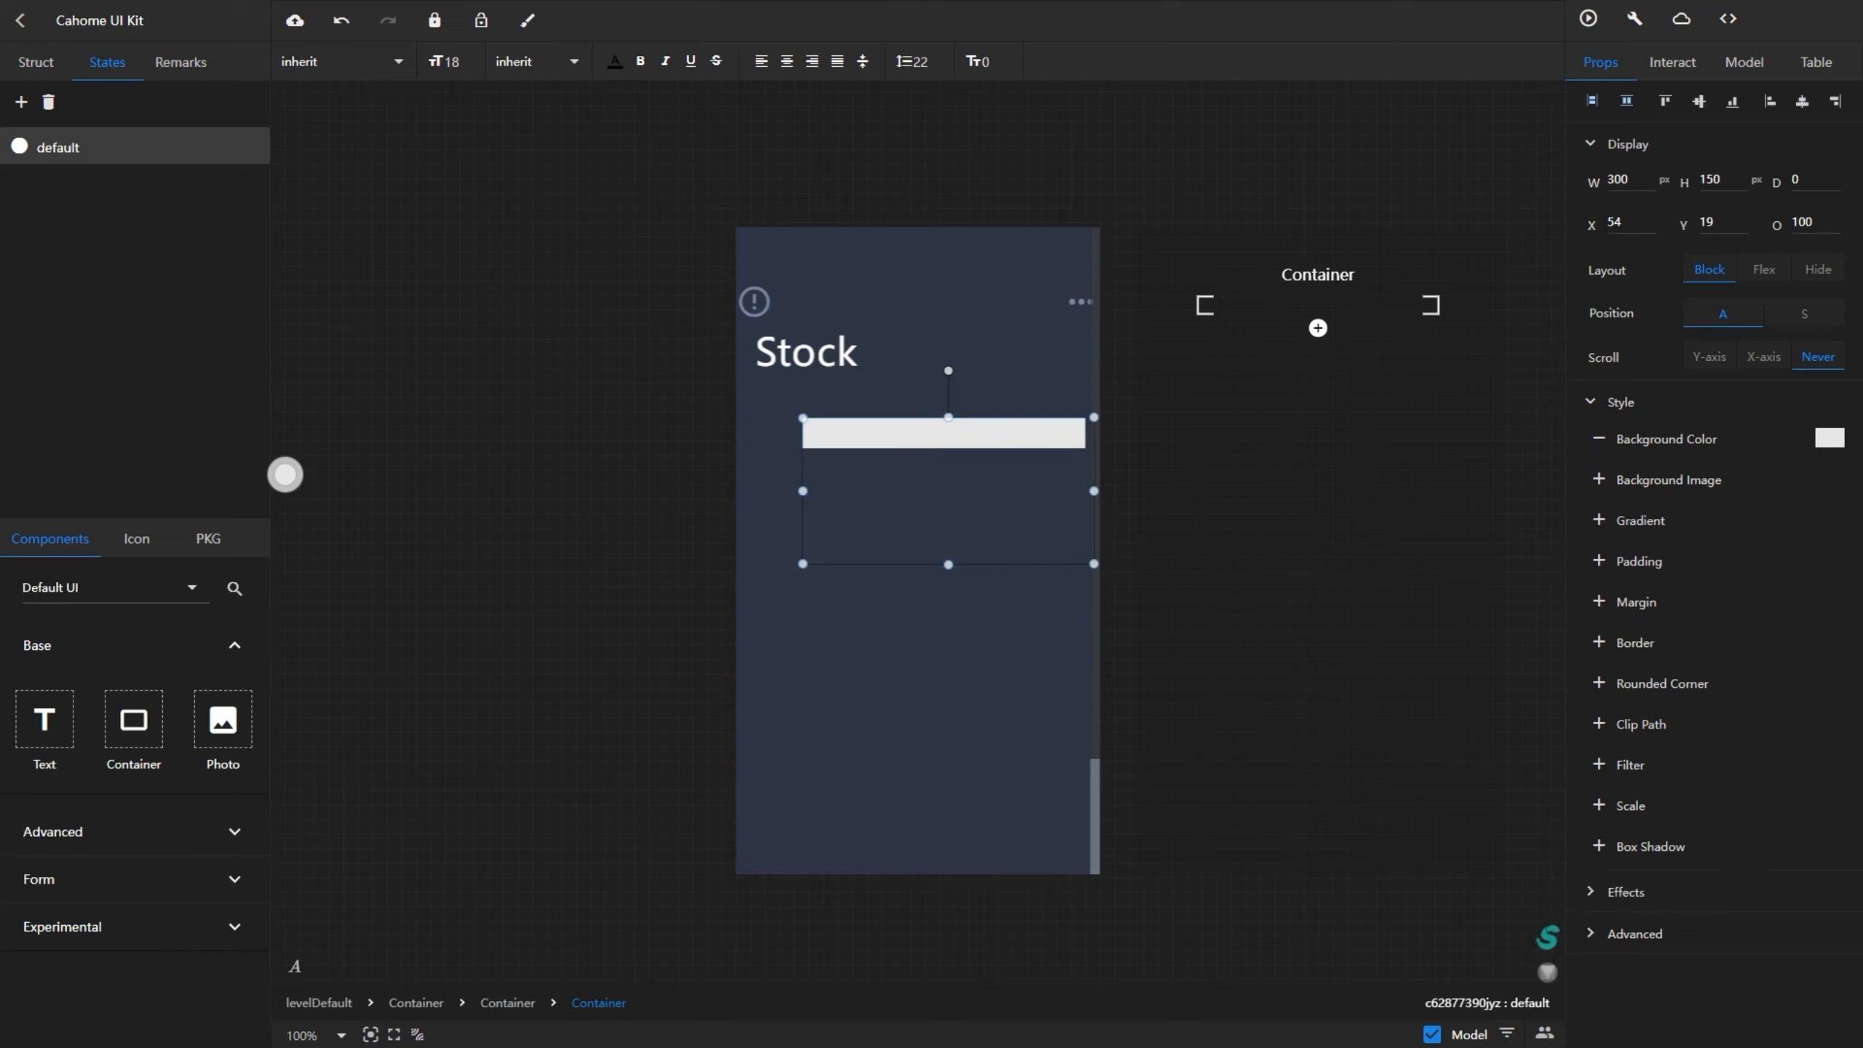
double_click(1714, 180)
text(50)
click(1623, 222)
double_click(1622, 179)
text(5)
key(BackSpace)
text(220)
key(Return)
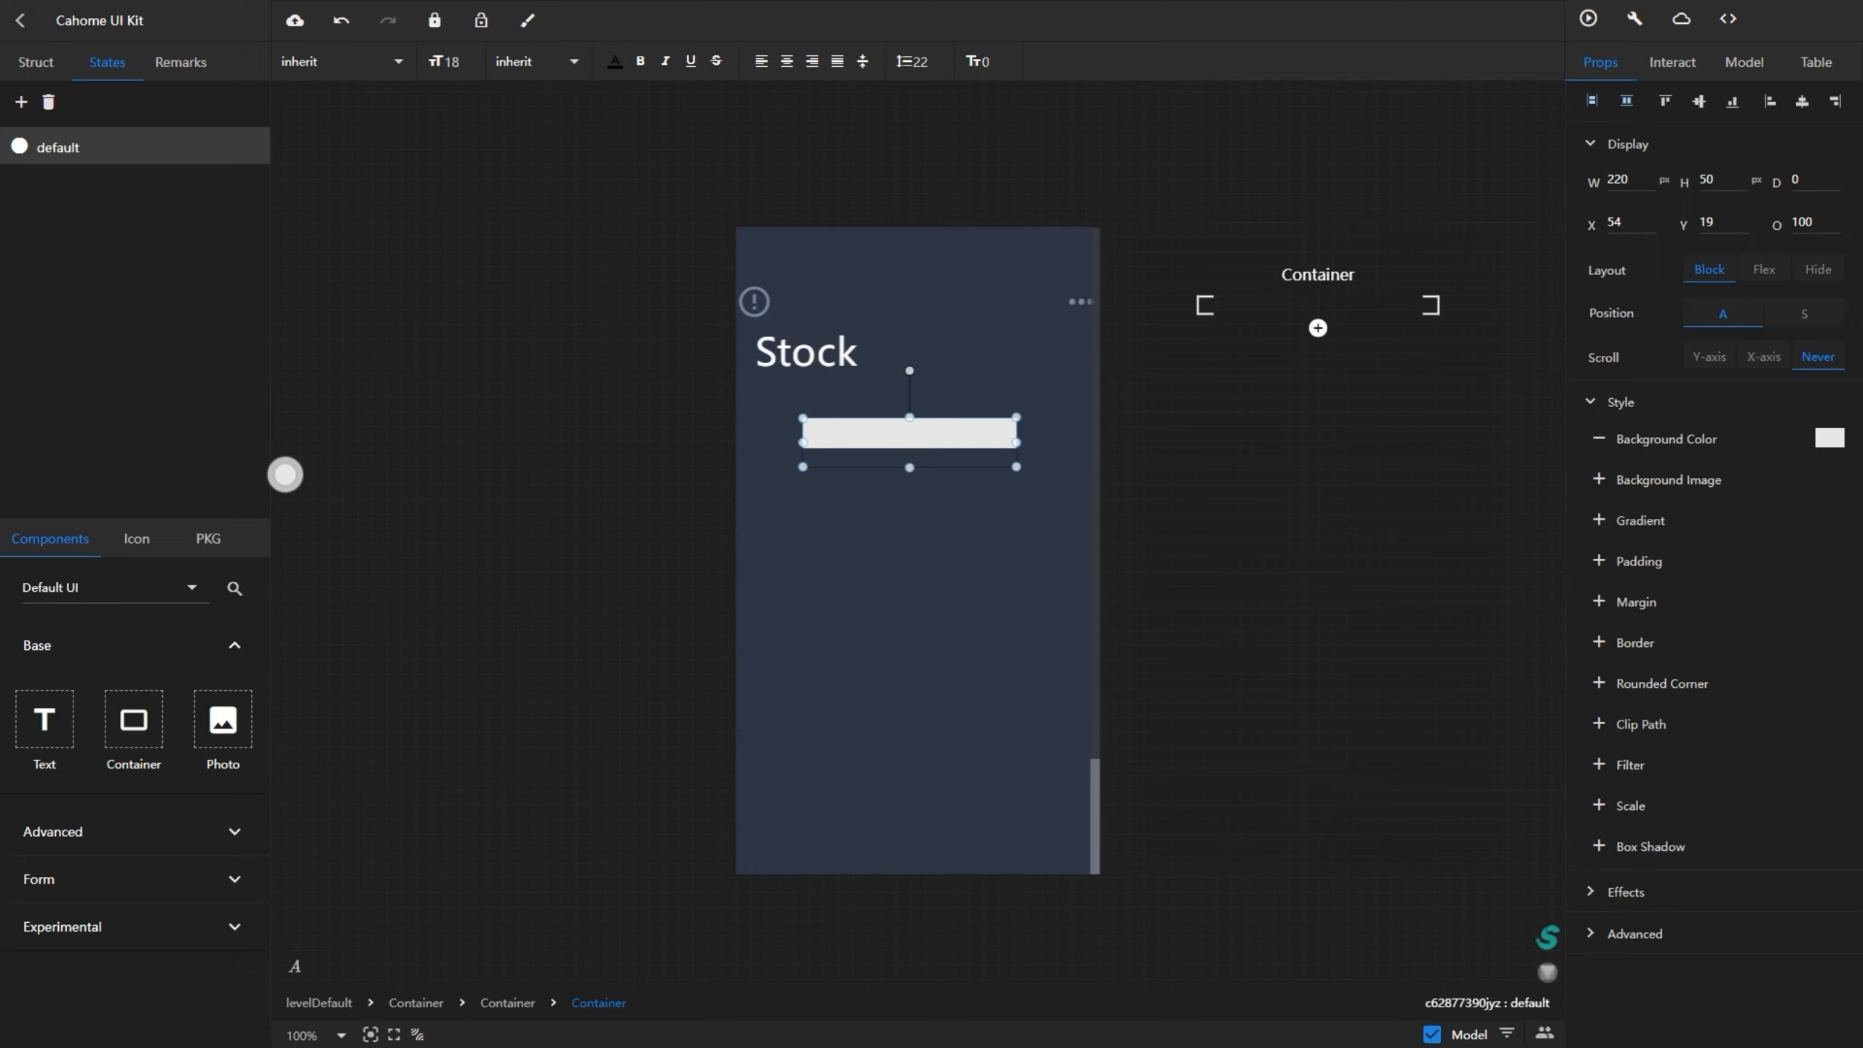
drag(1016, 442, 918, 441)
click(1698, 101)
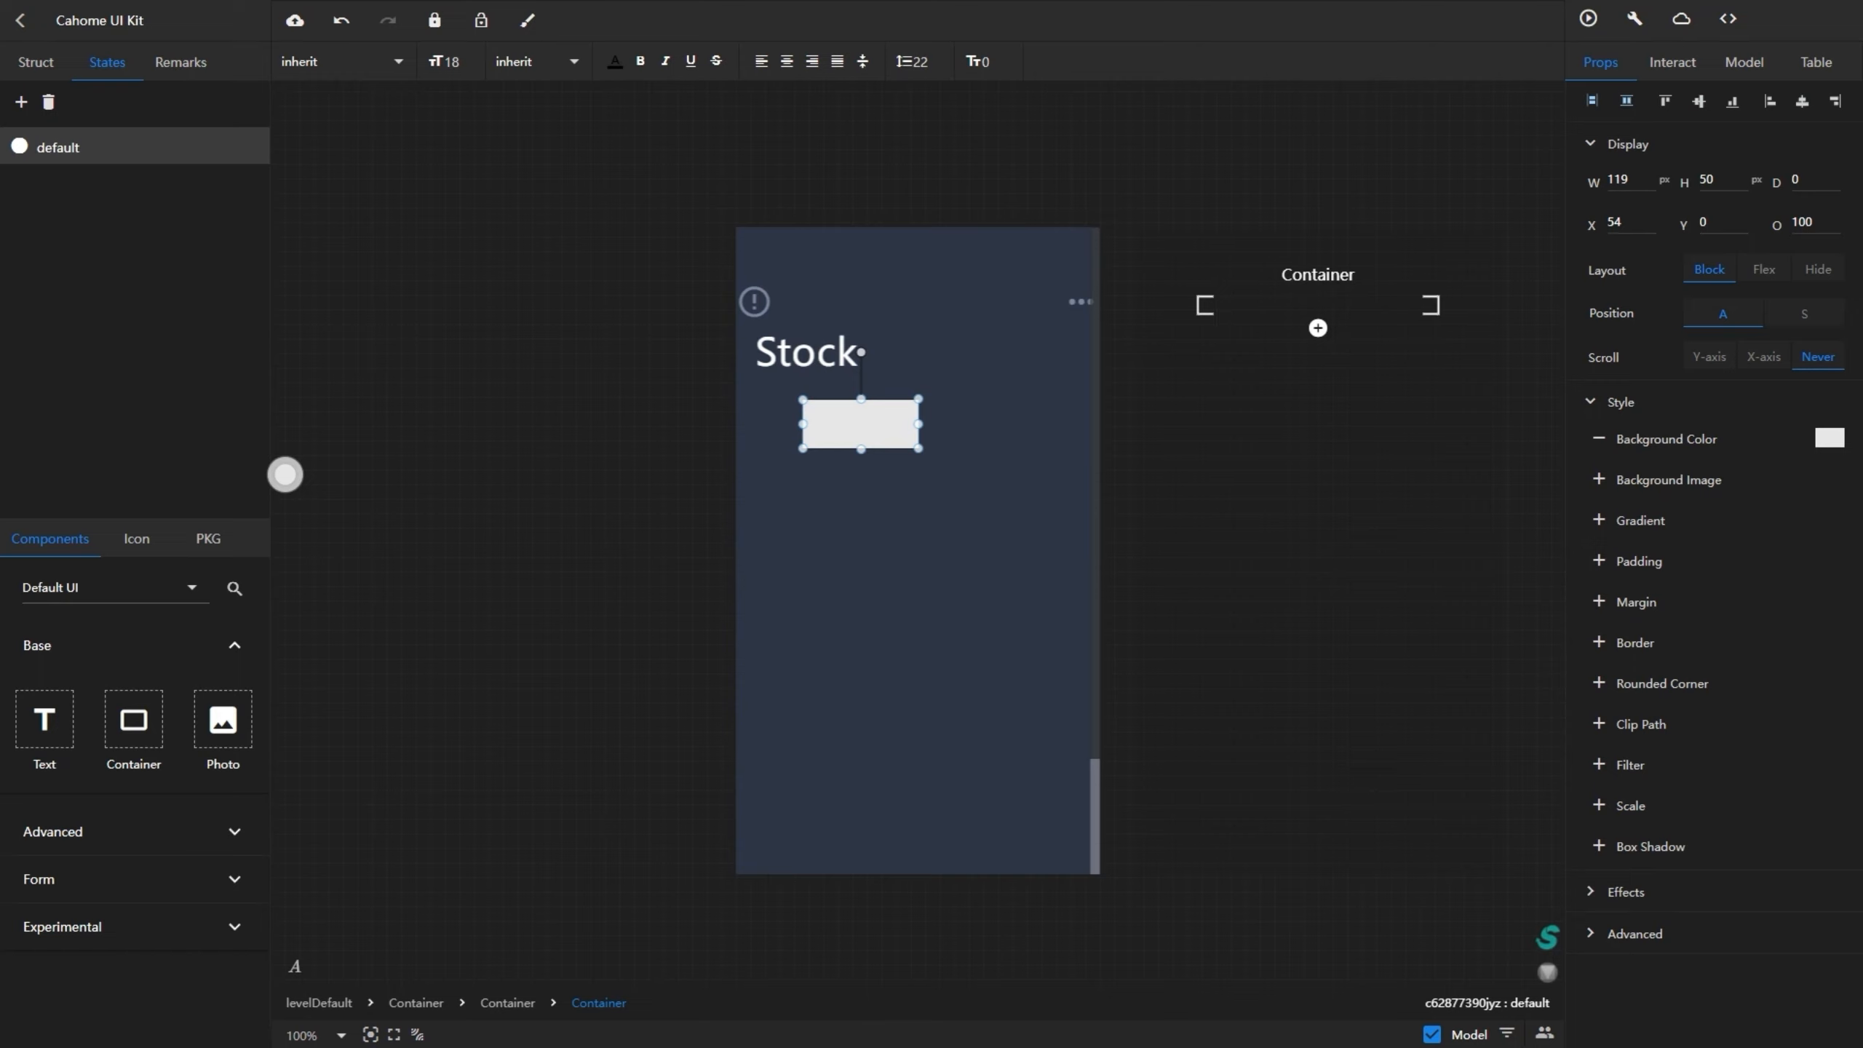
- Set the nested container's background colour to #2E3546
click(1830, 438)
click(1722, 694)
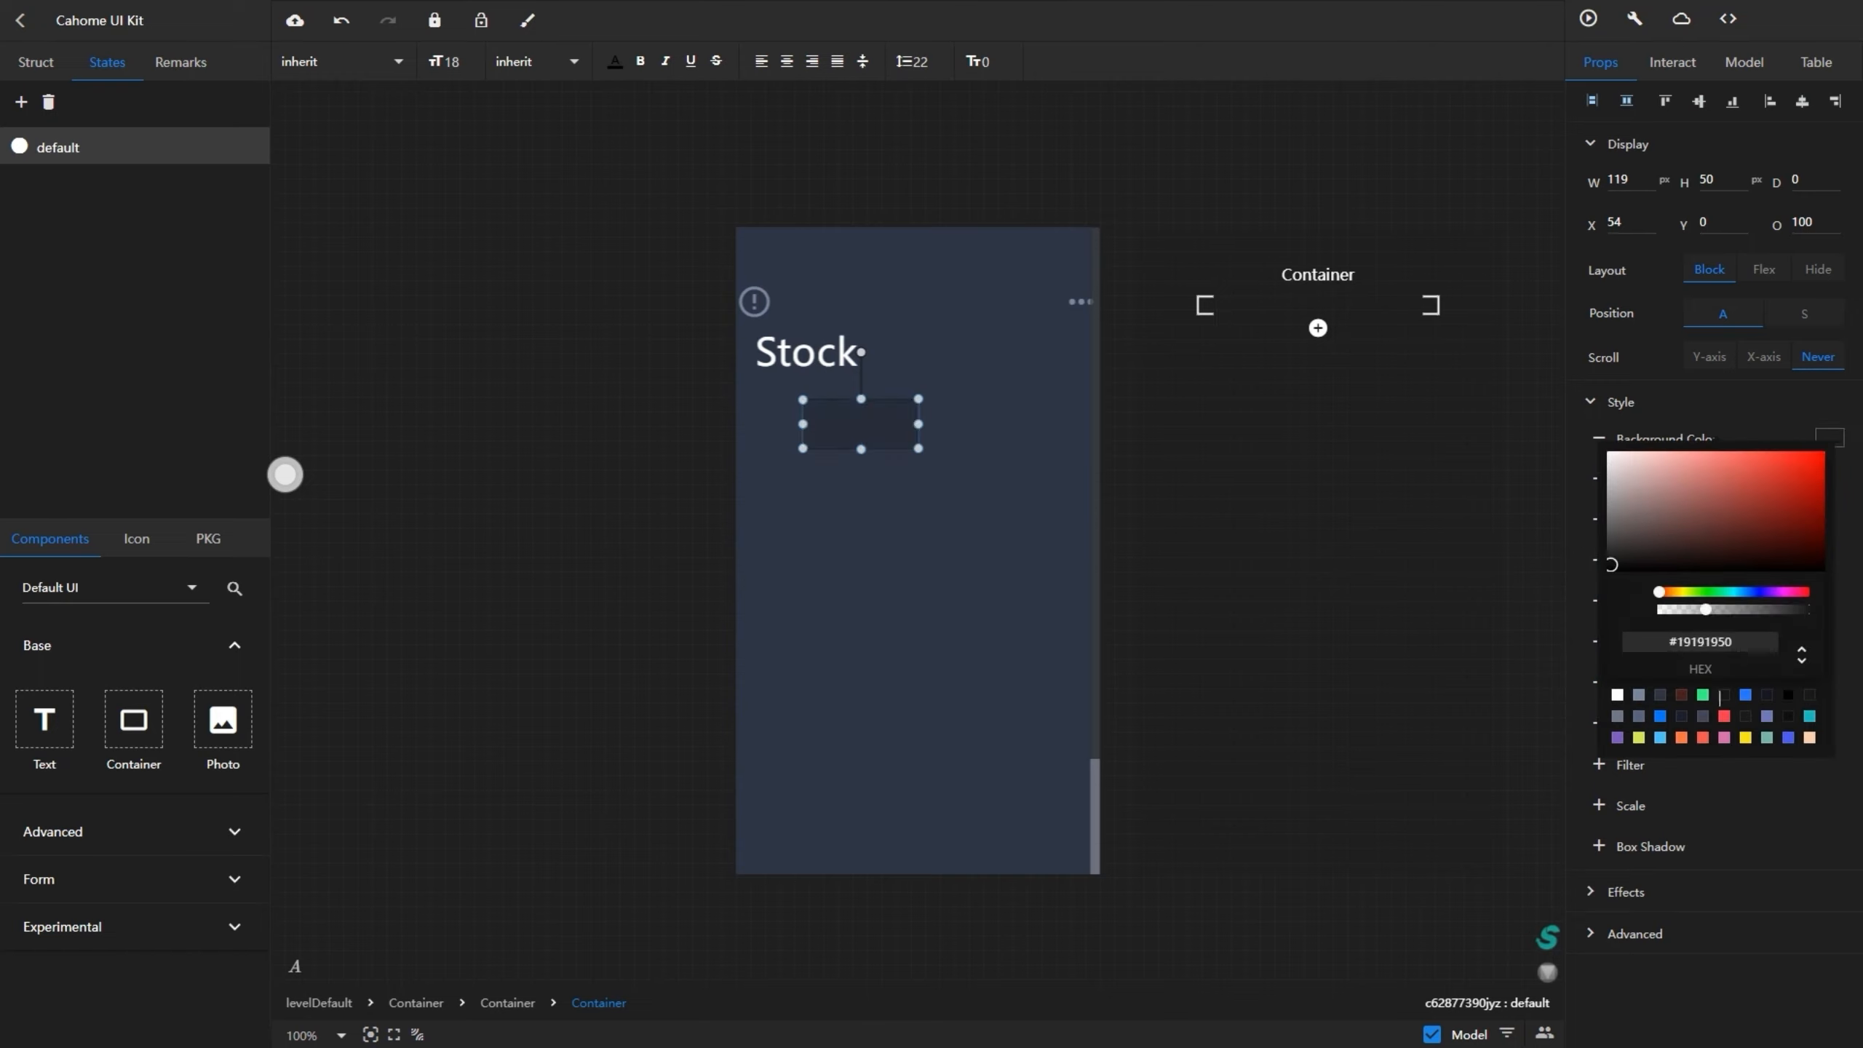
click(1660, 695)
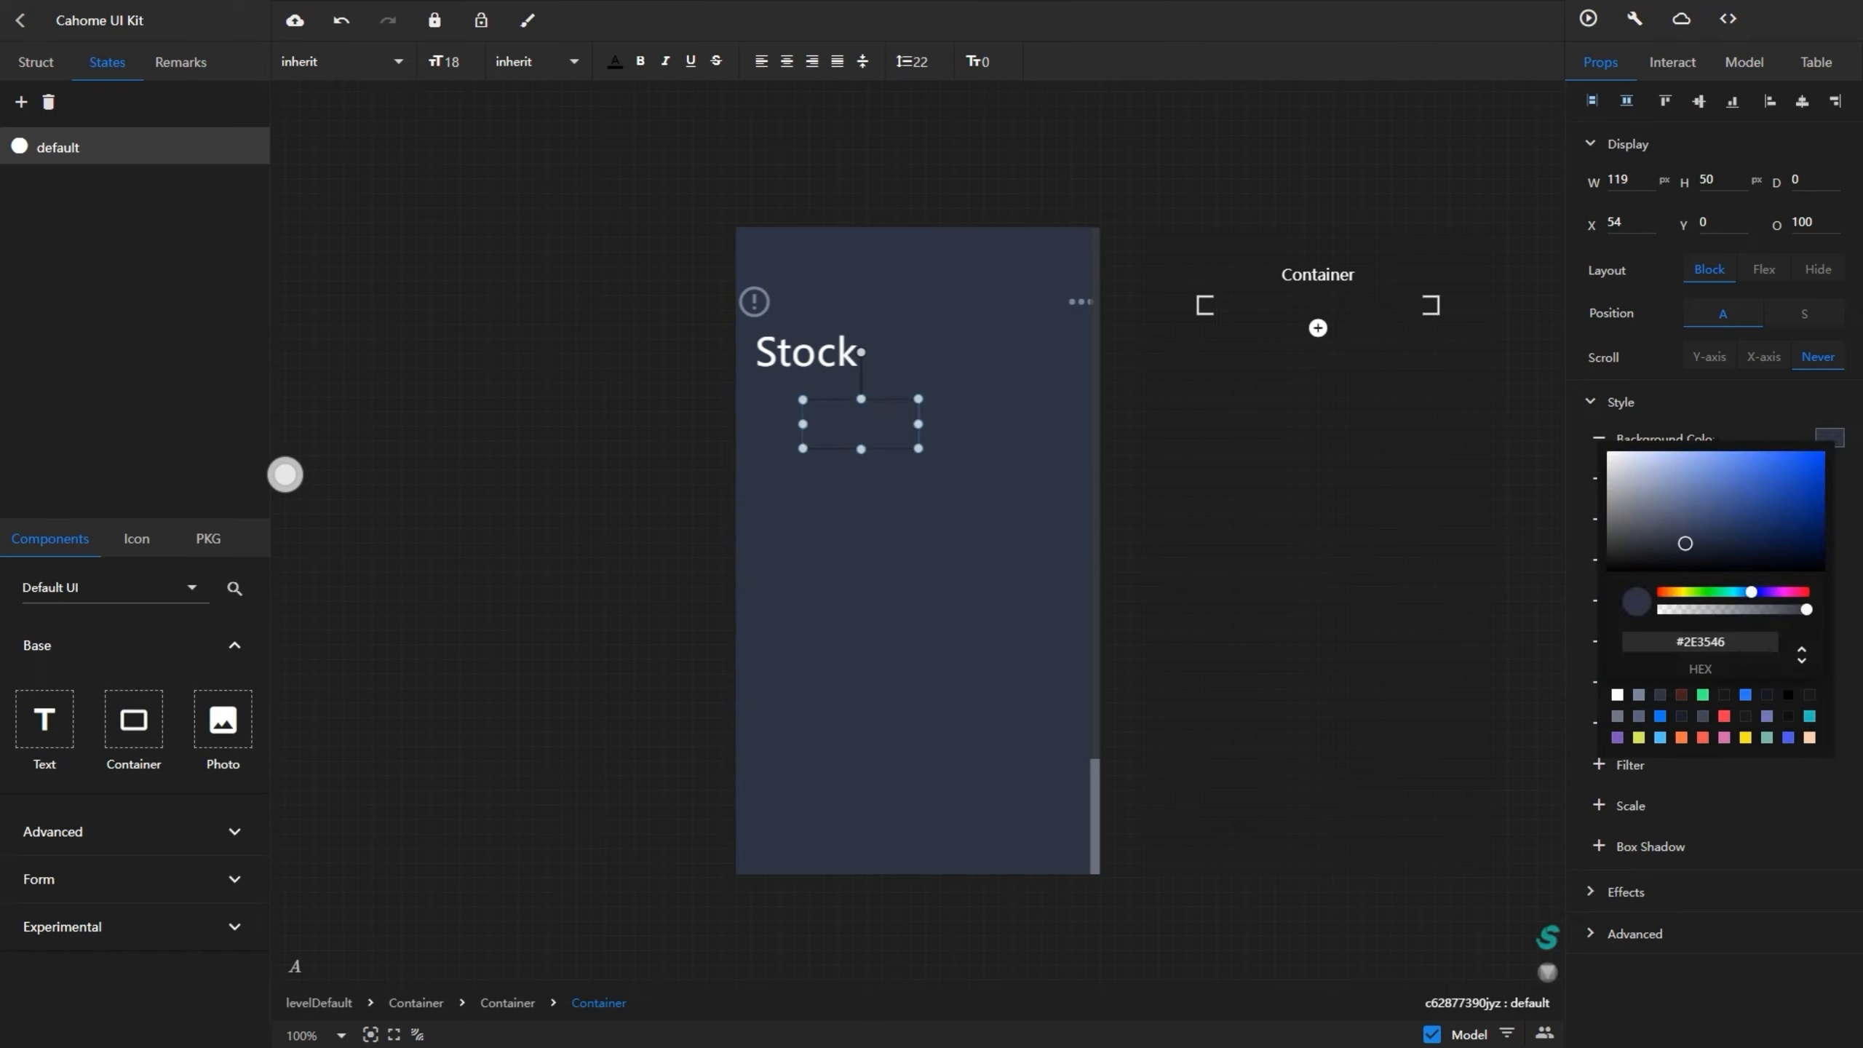
click(1765, 696)
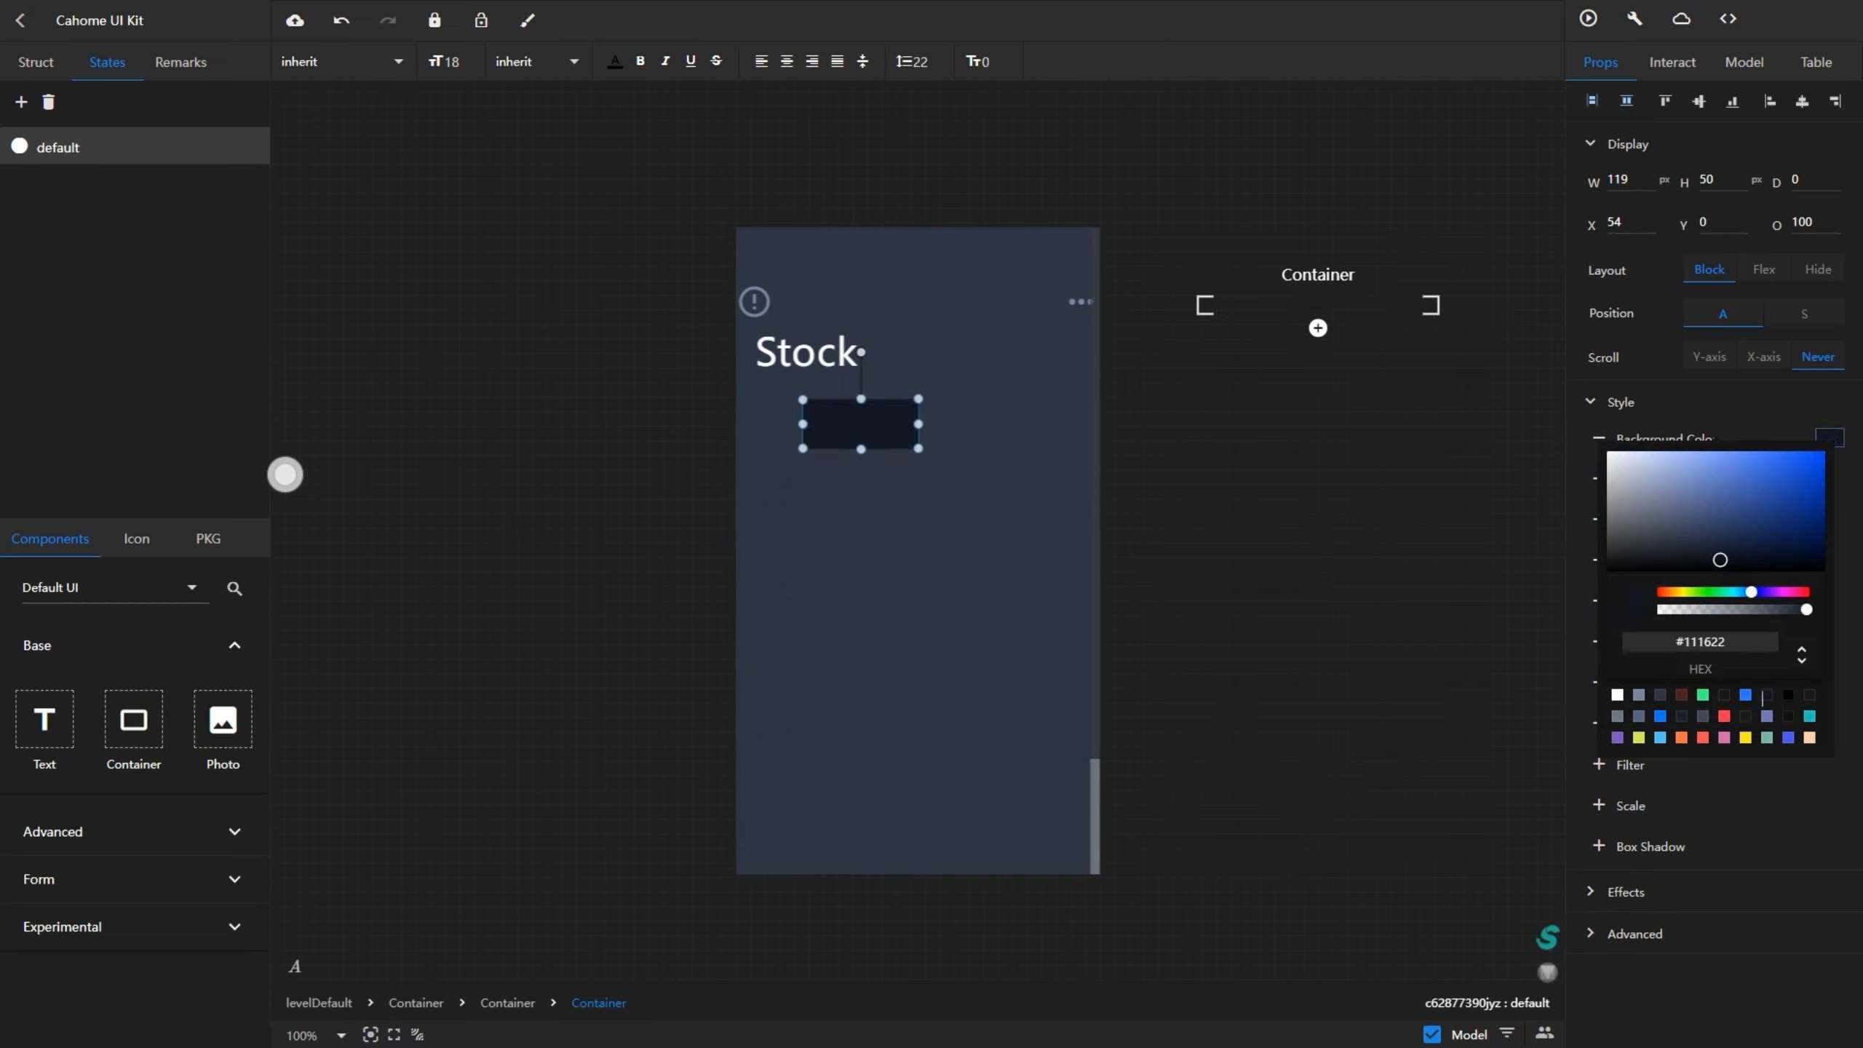
click(1788, 695)
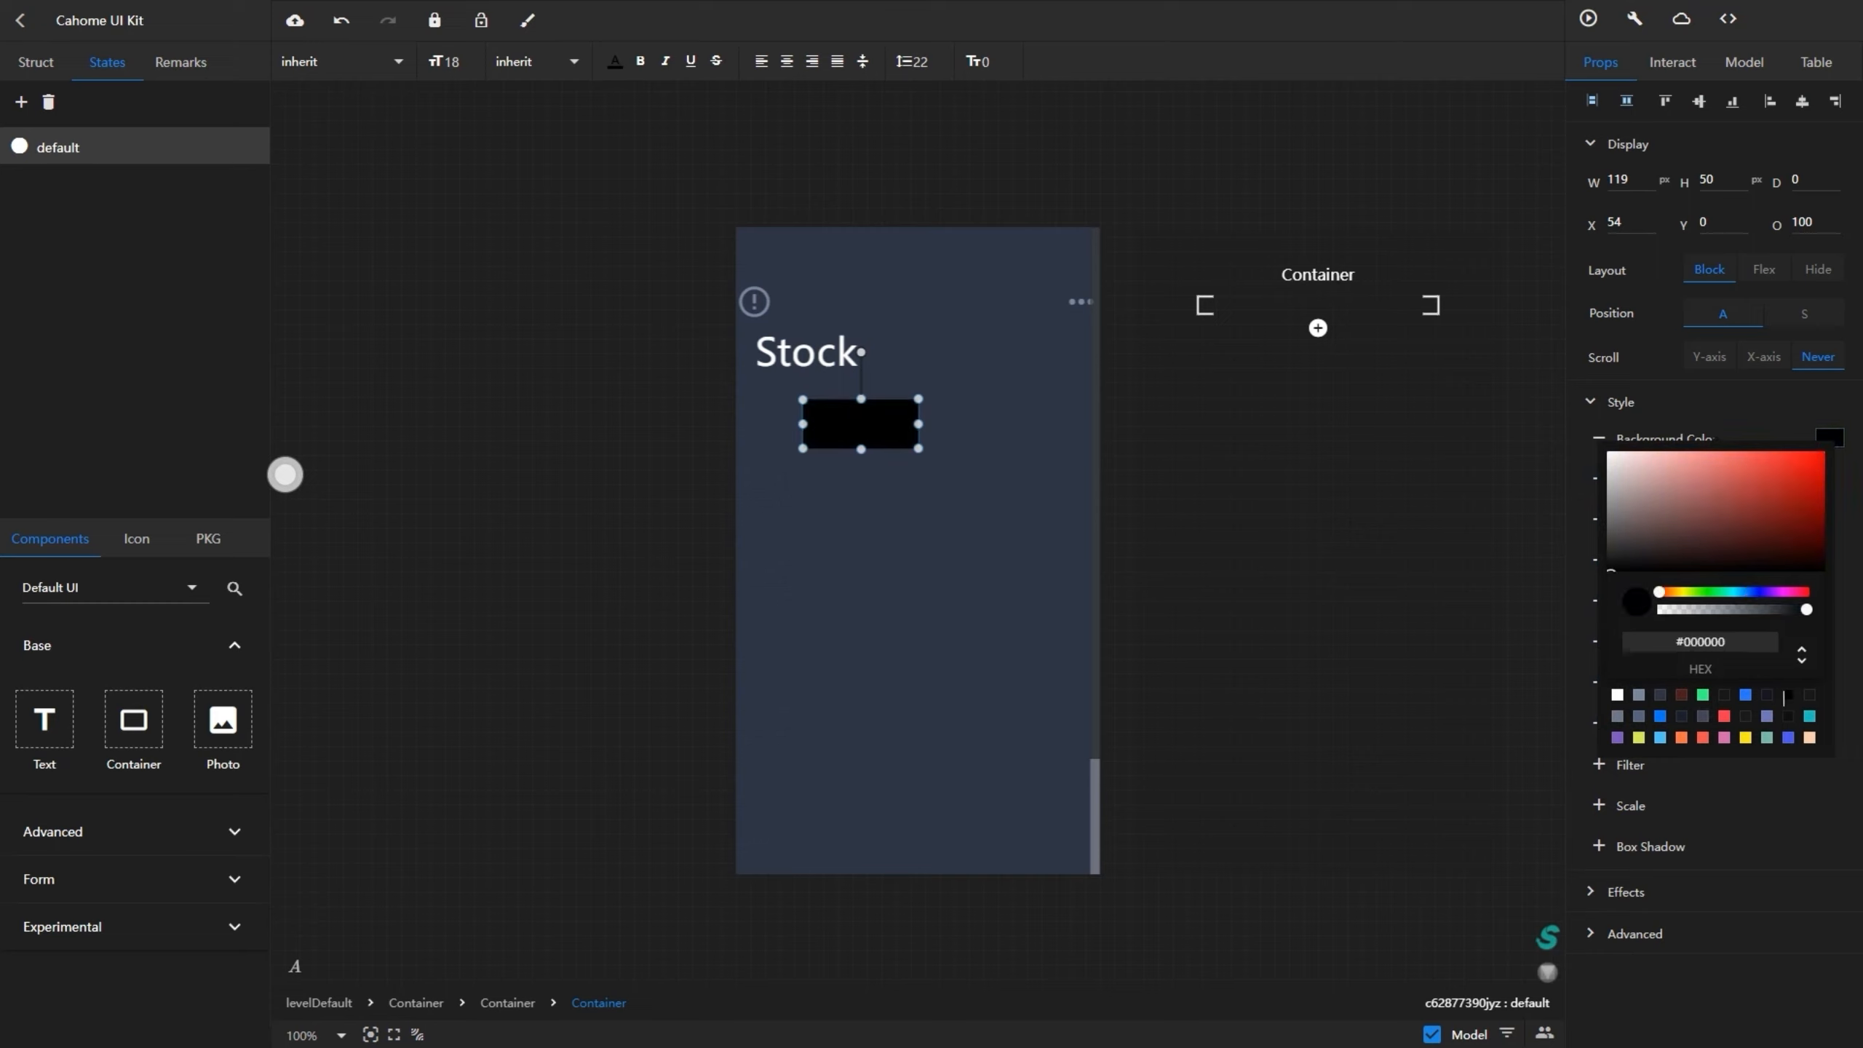
click(1618, 715)
click(1639, 715)
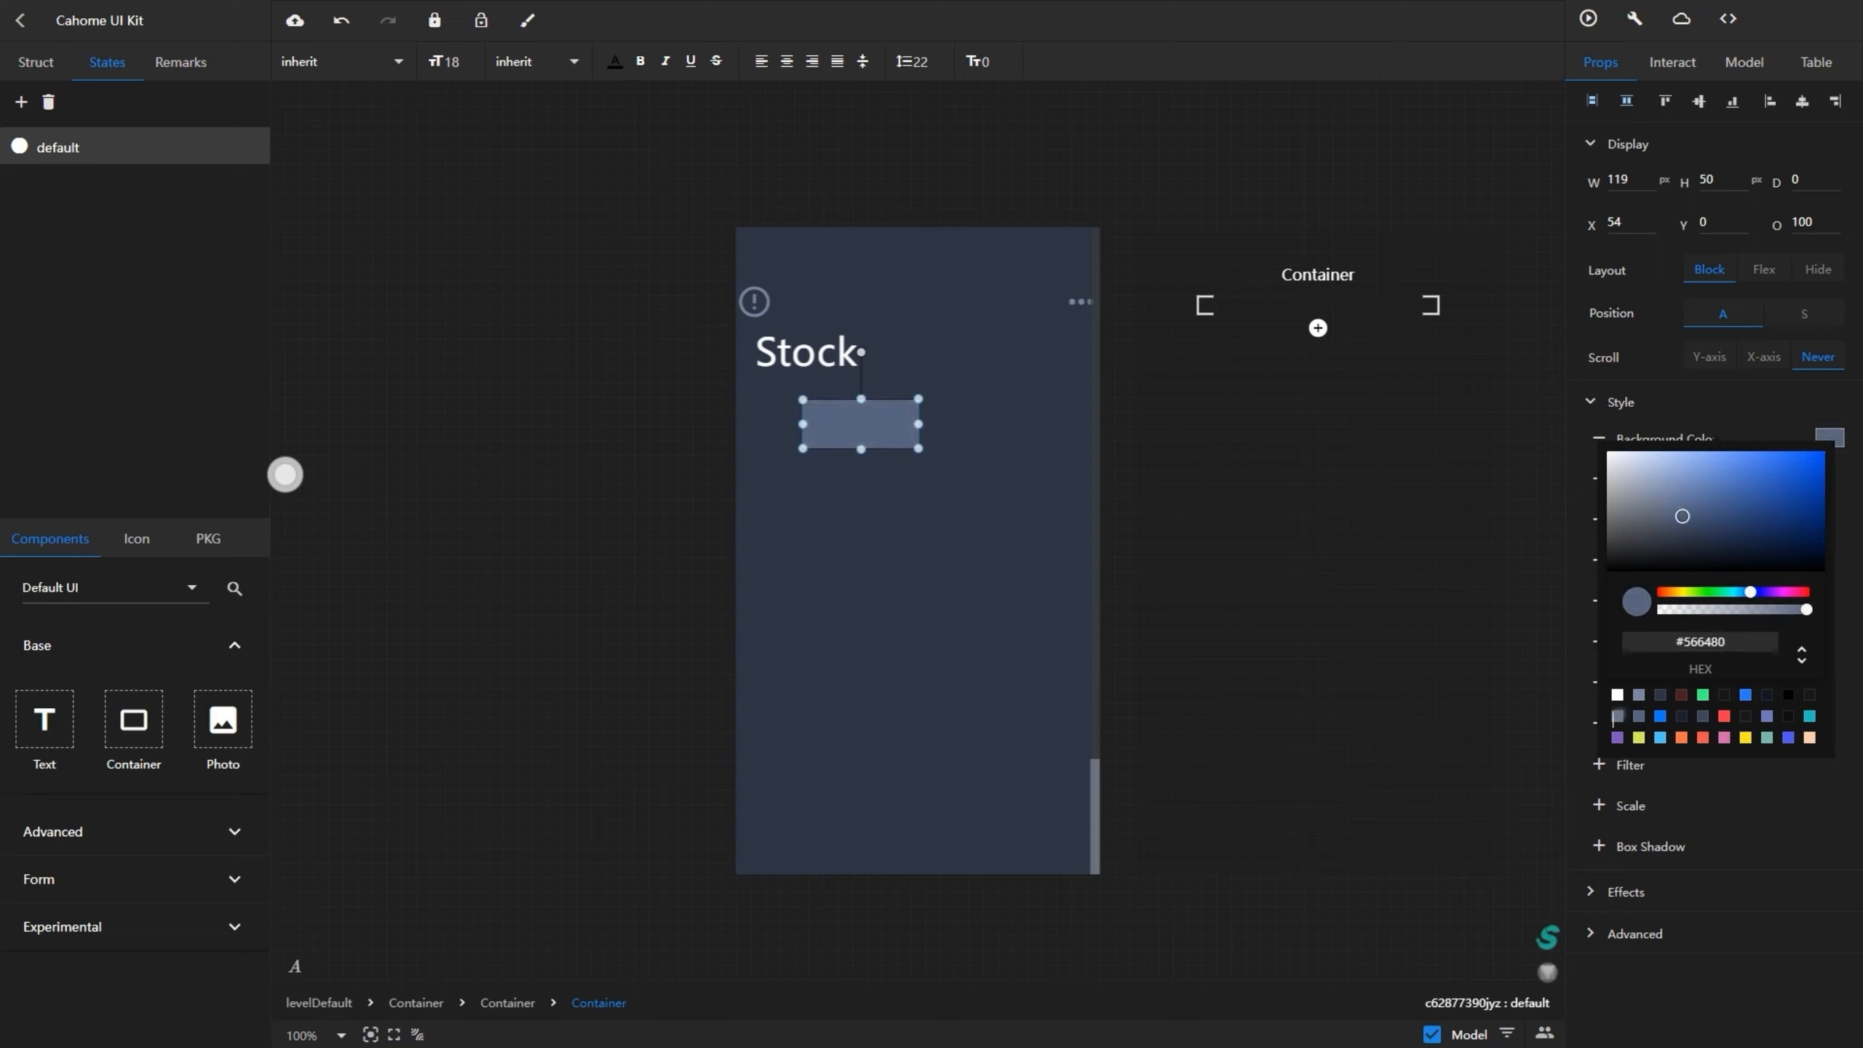
drag(1682, 516, 1658, 511)
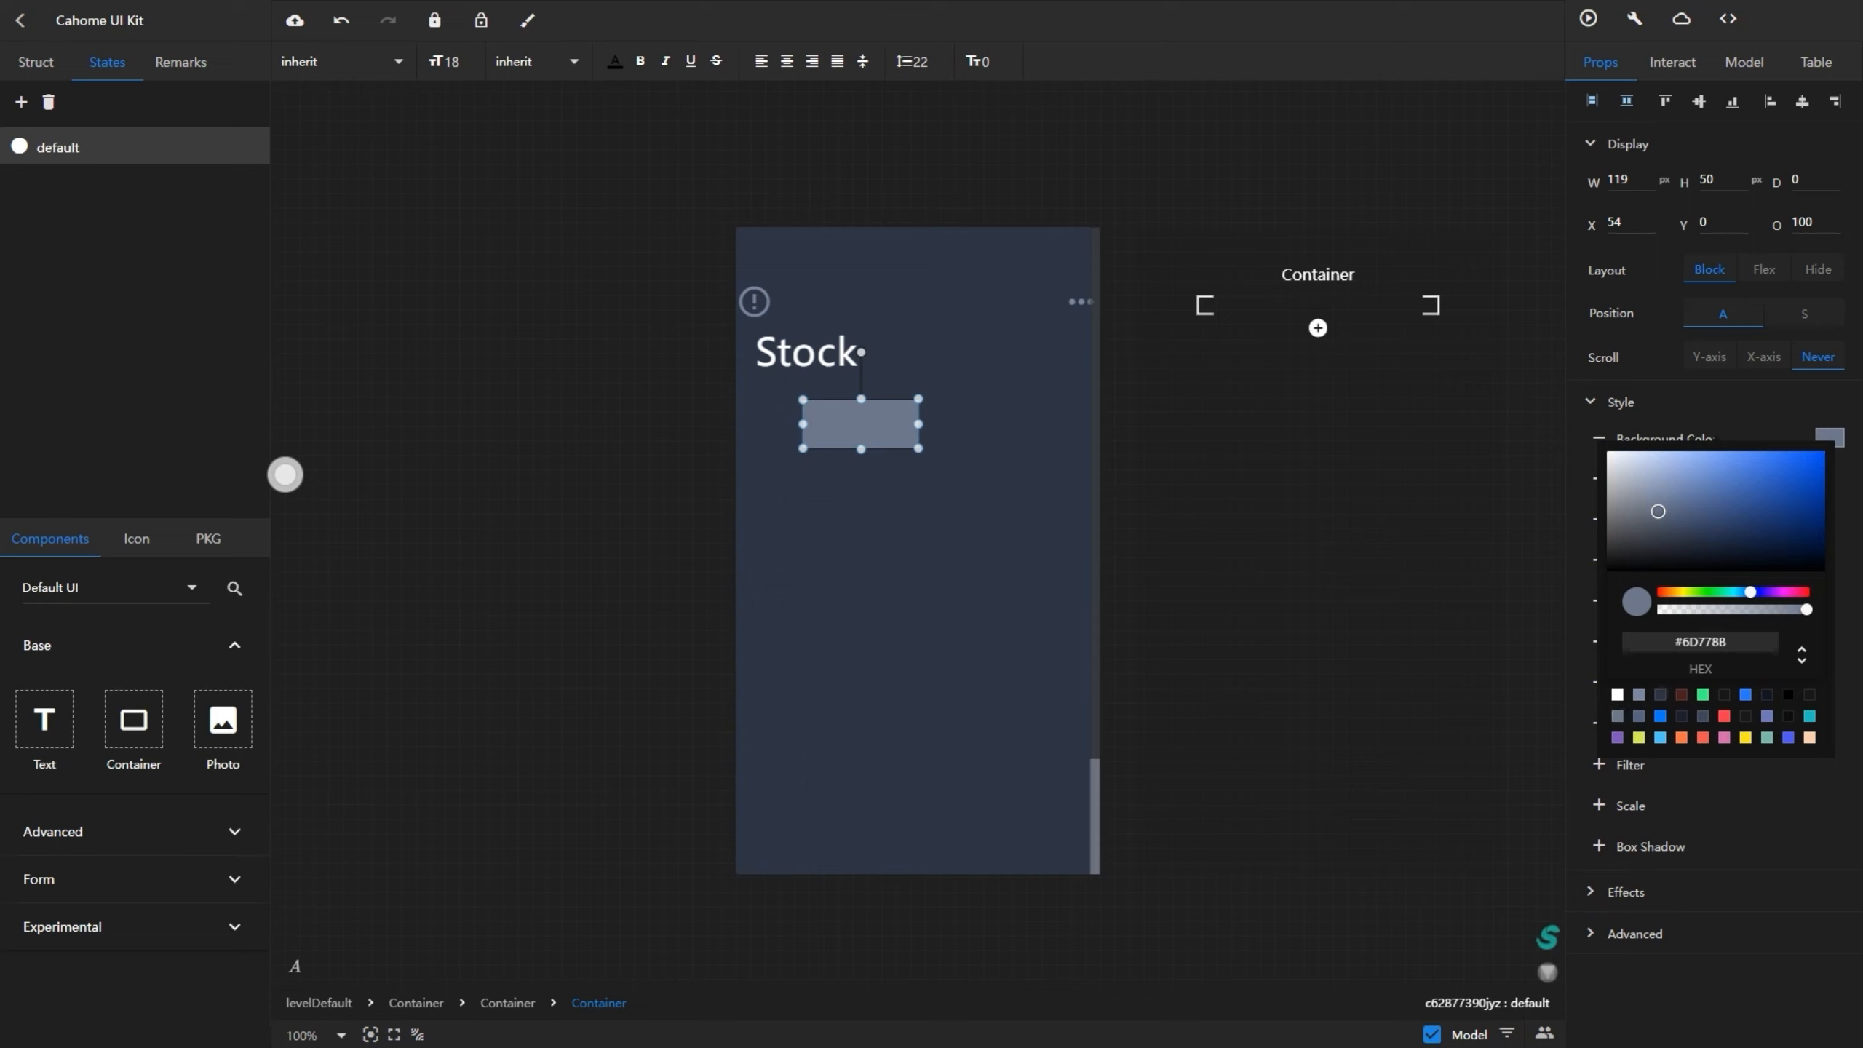
click(1659, 694)
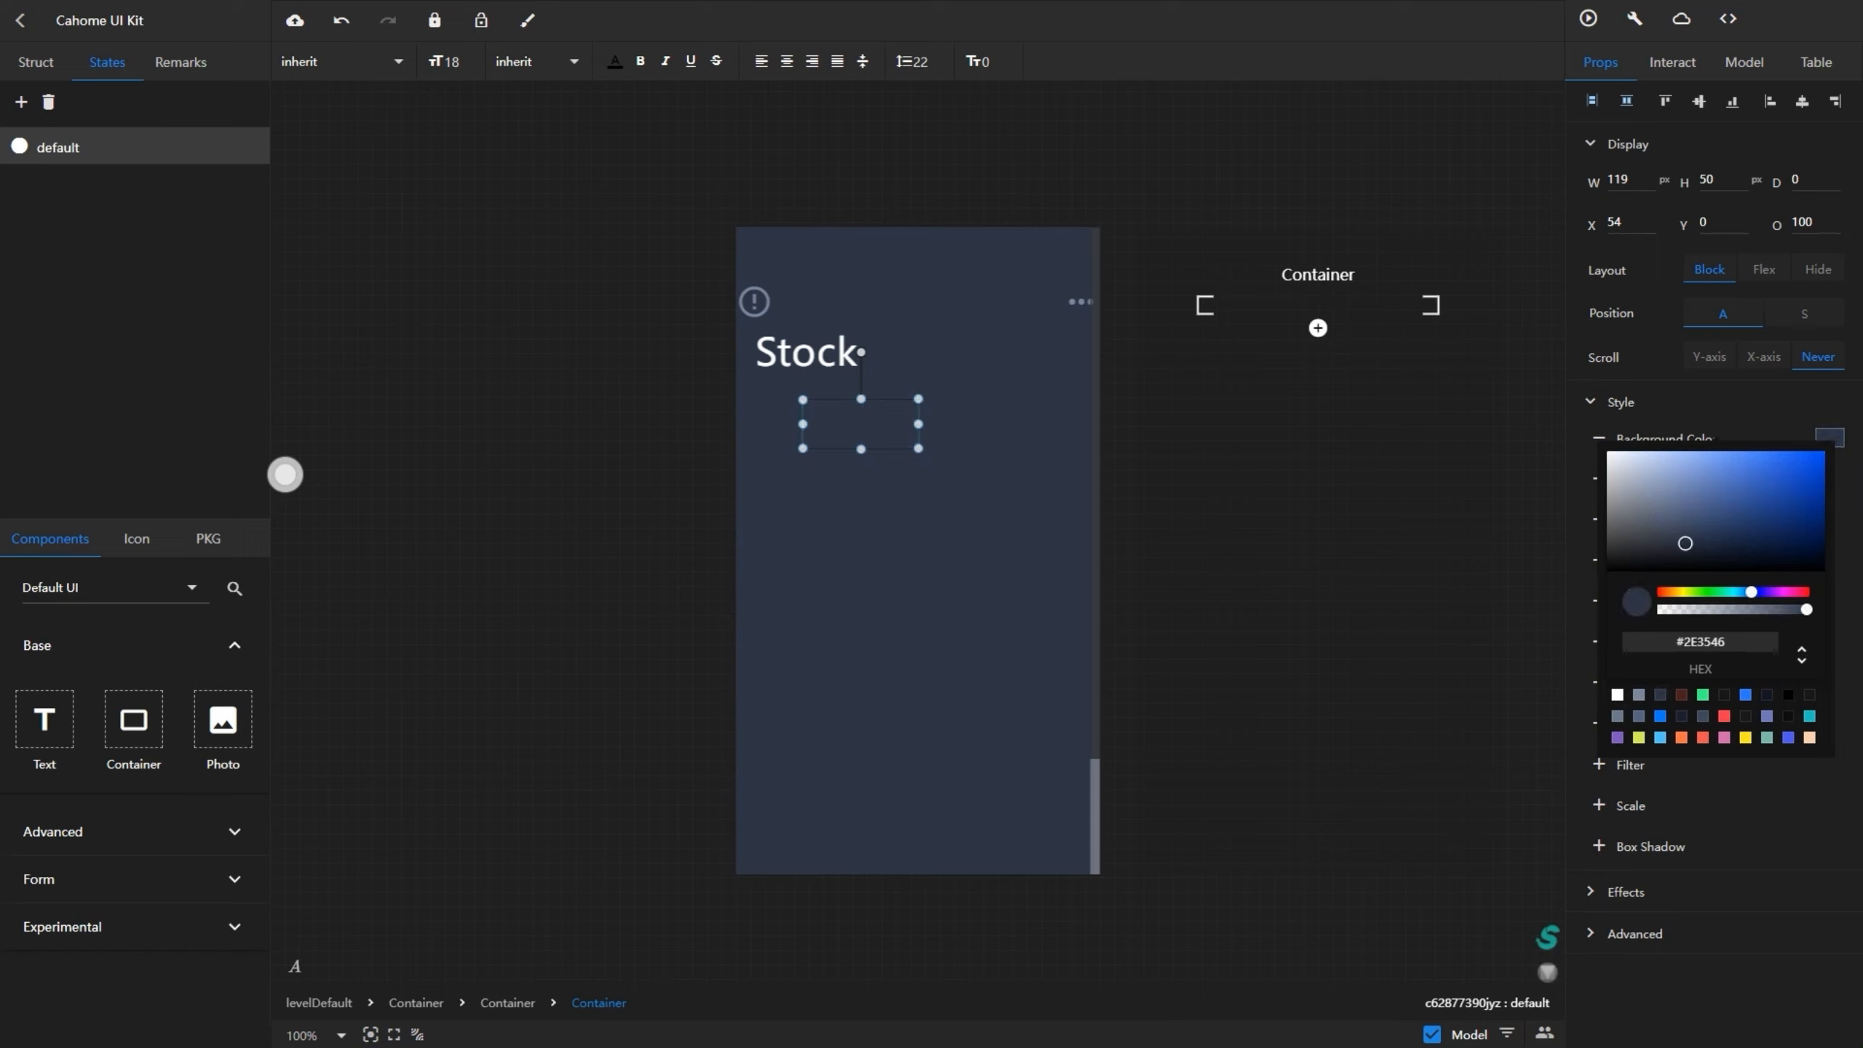
click(286, 473)
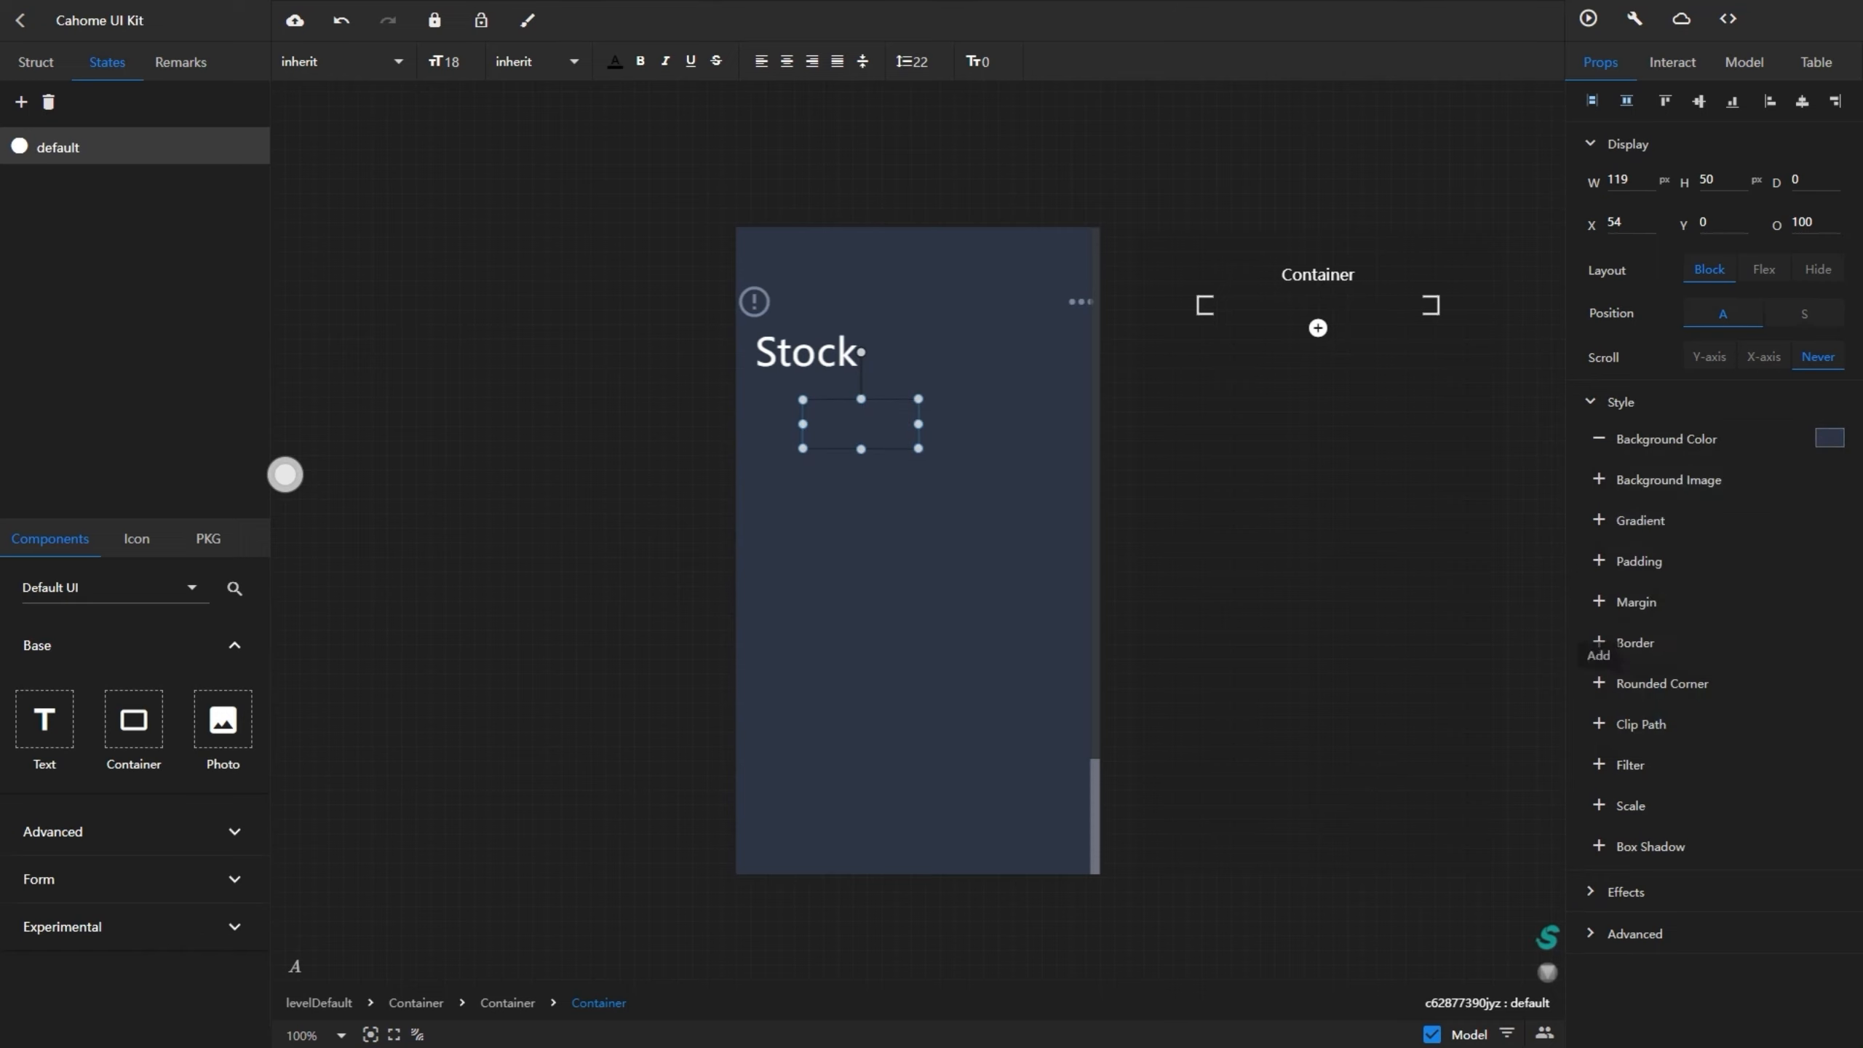
- Add a 1 px border in #79879E to the nested container
click(1599, 642)
click(1759, 644)
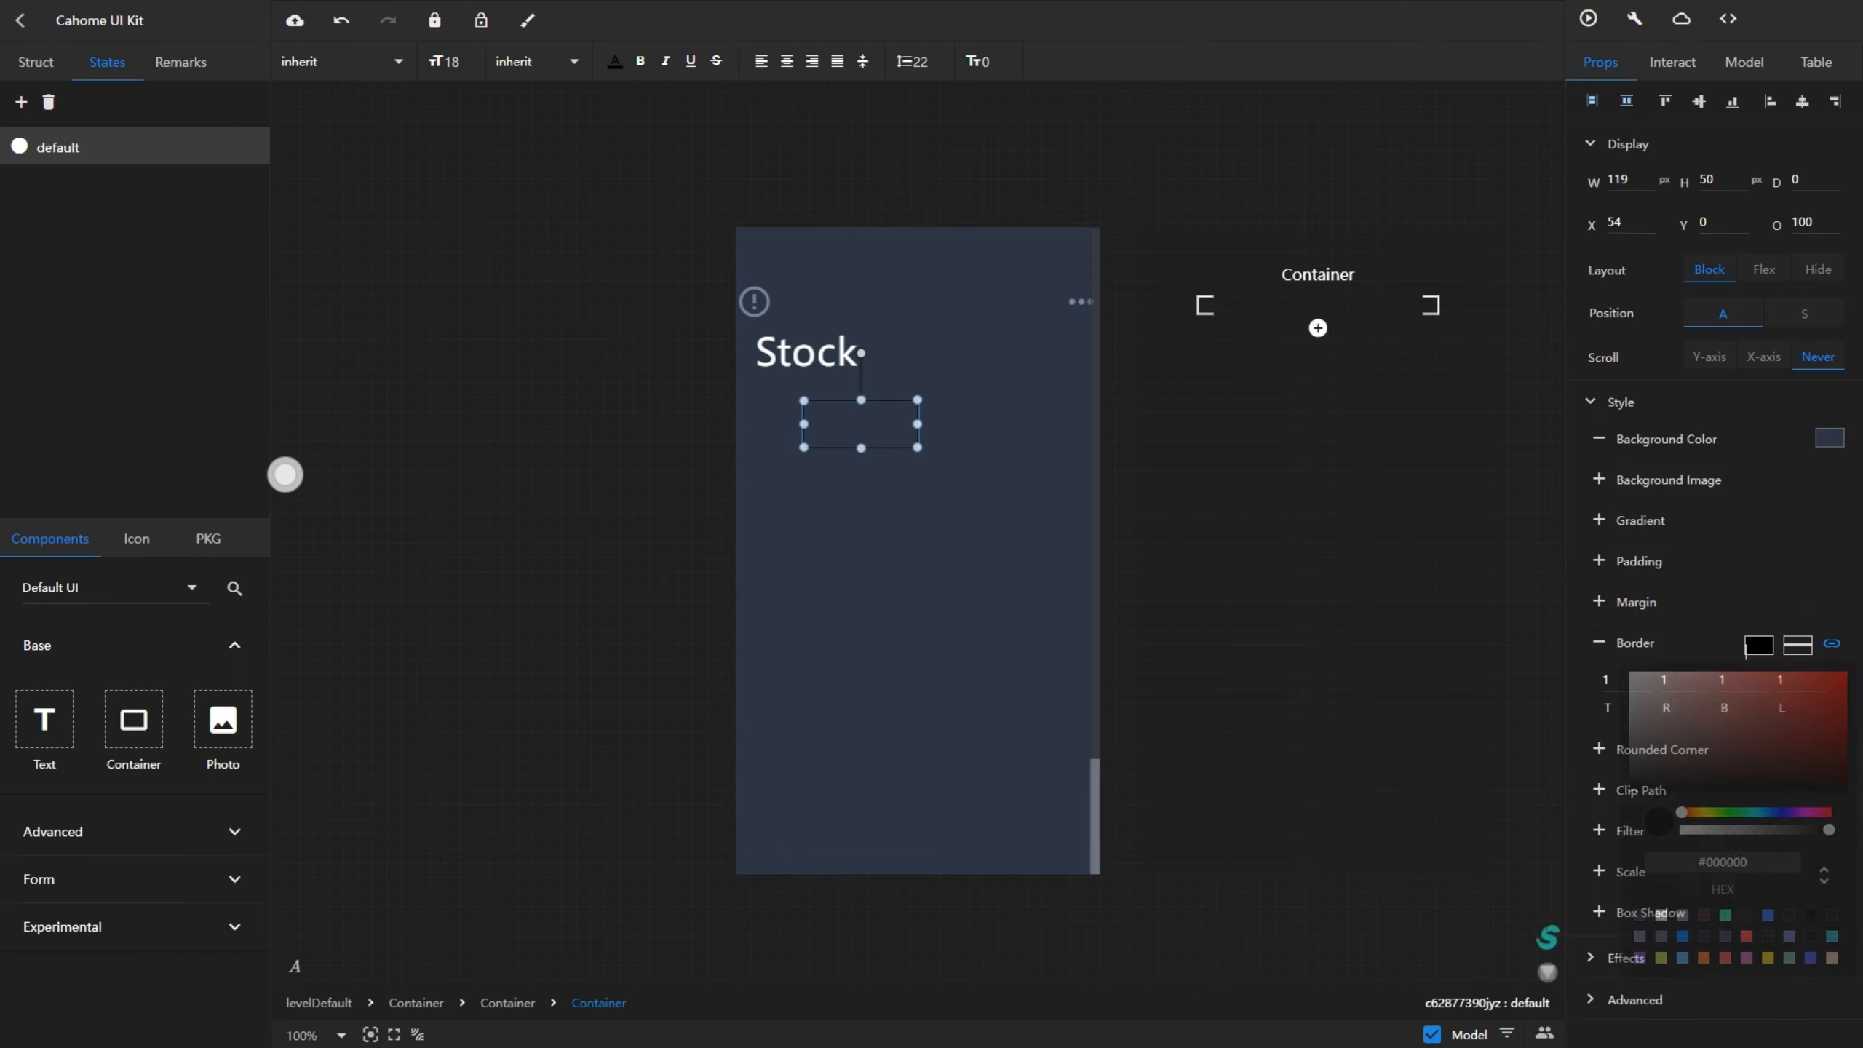
click(1683, 914)
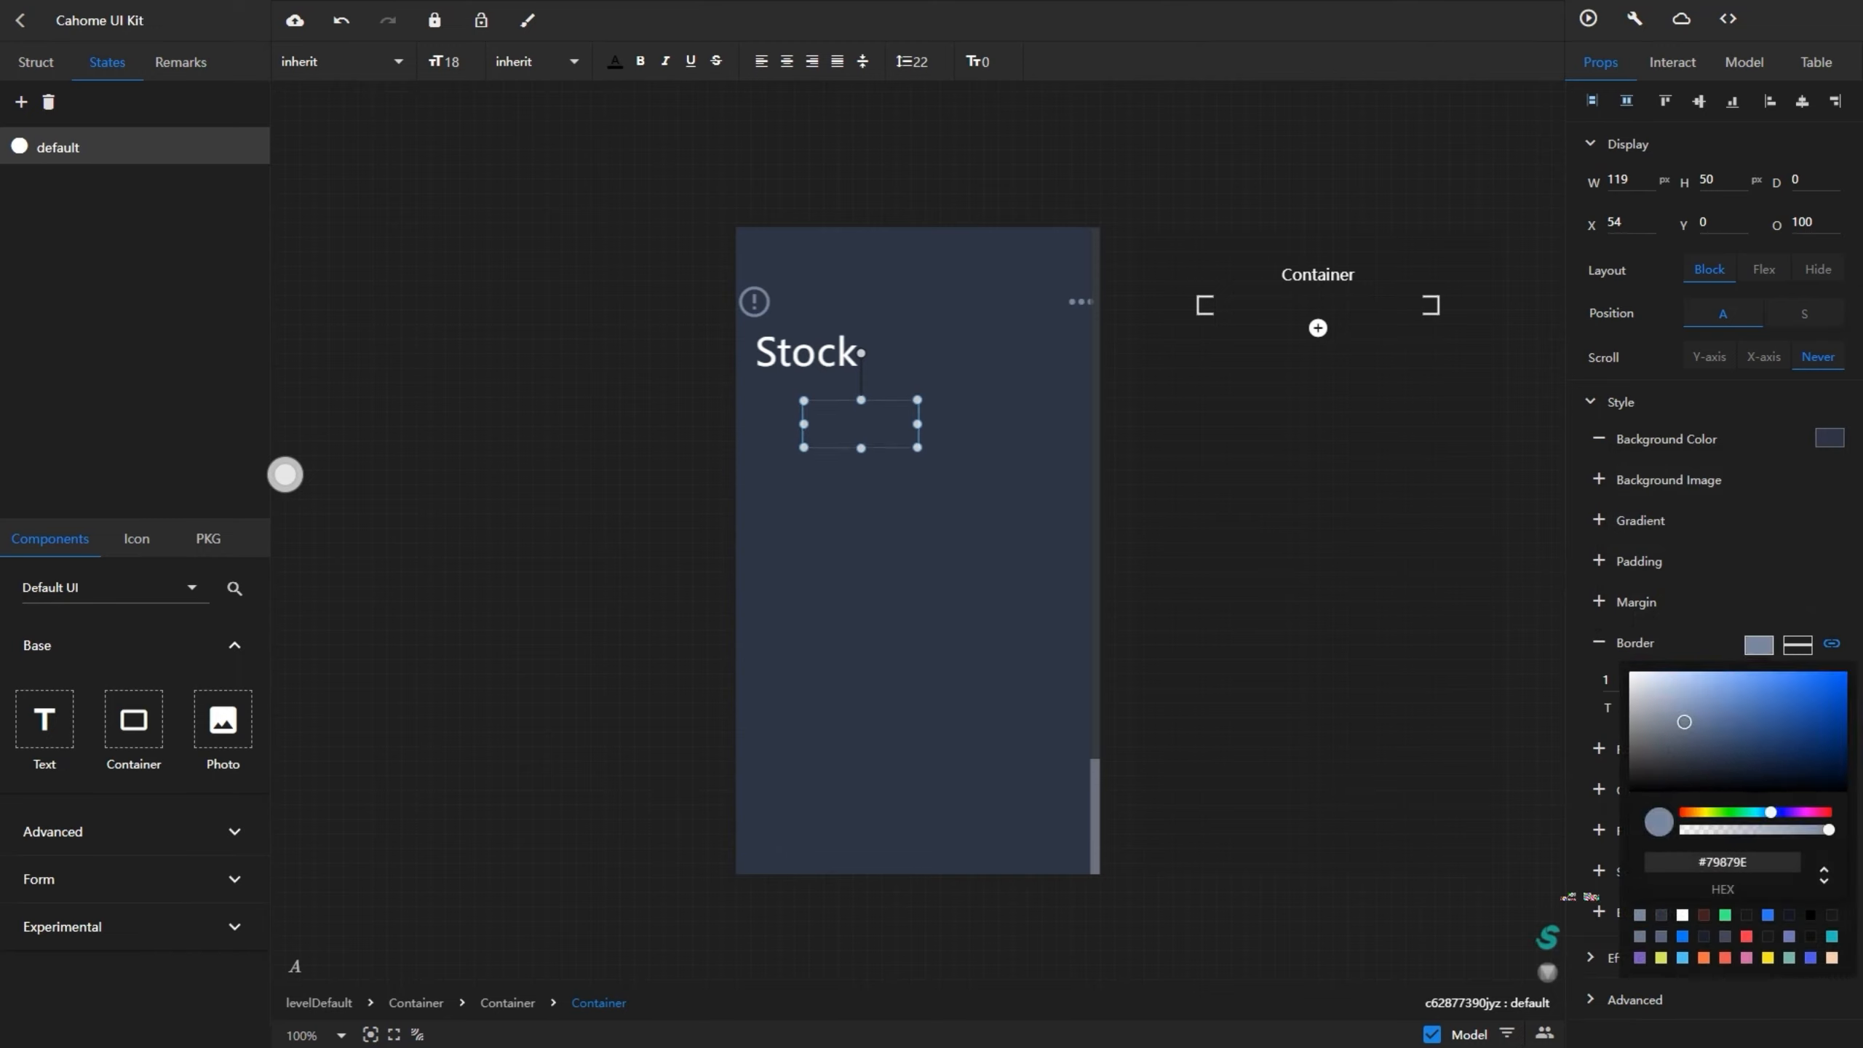
key(Escape)
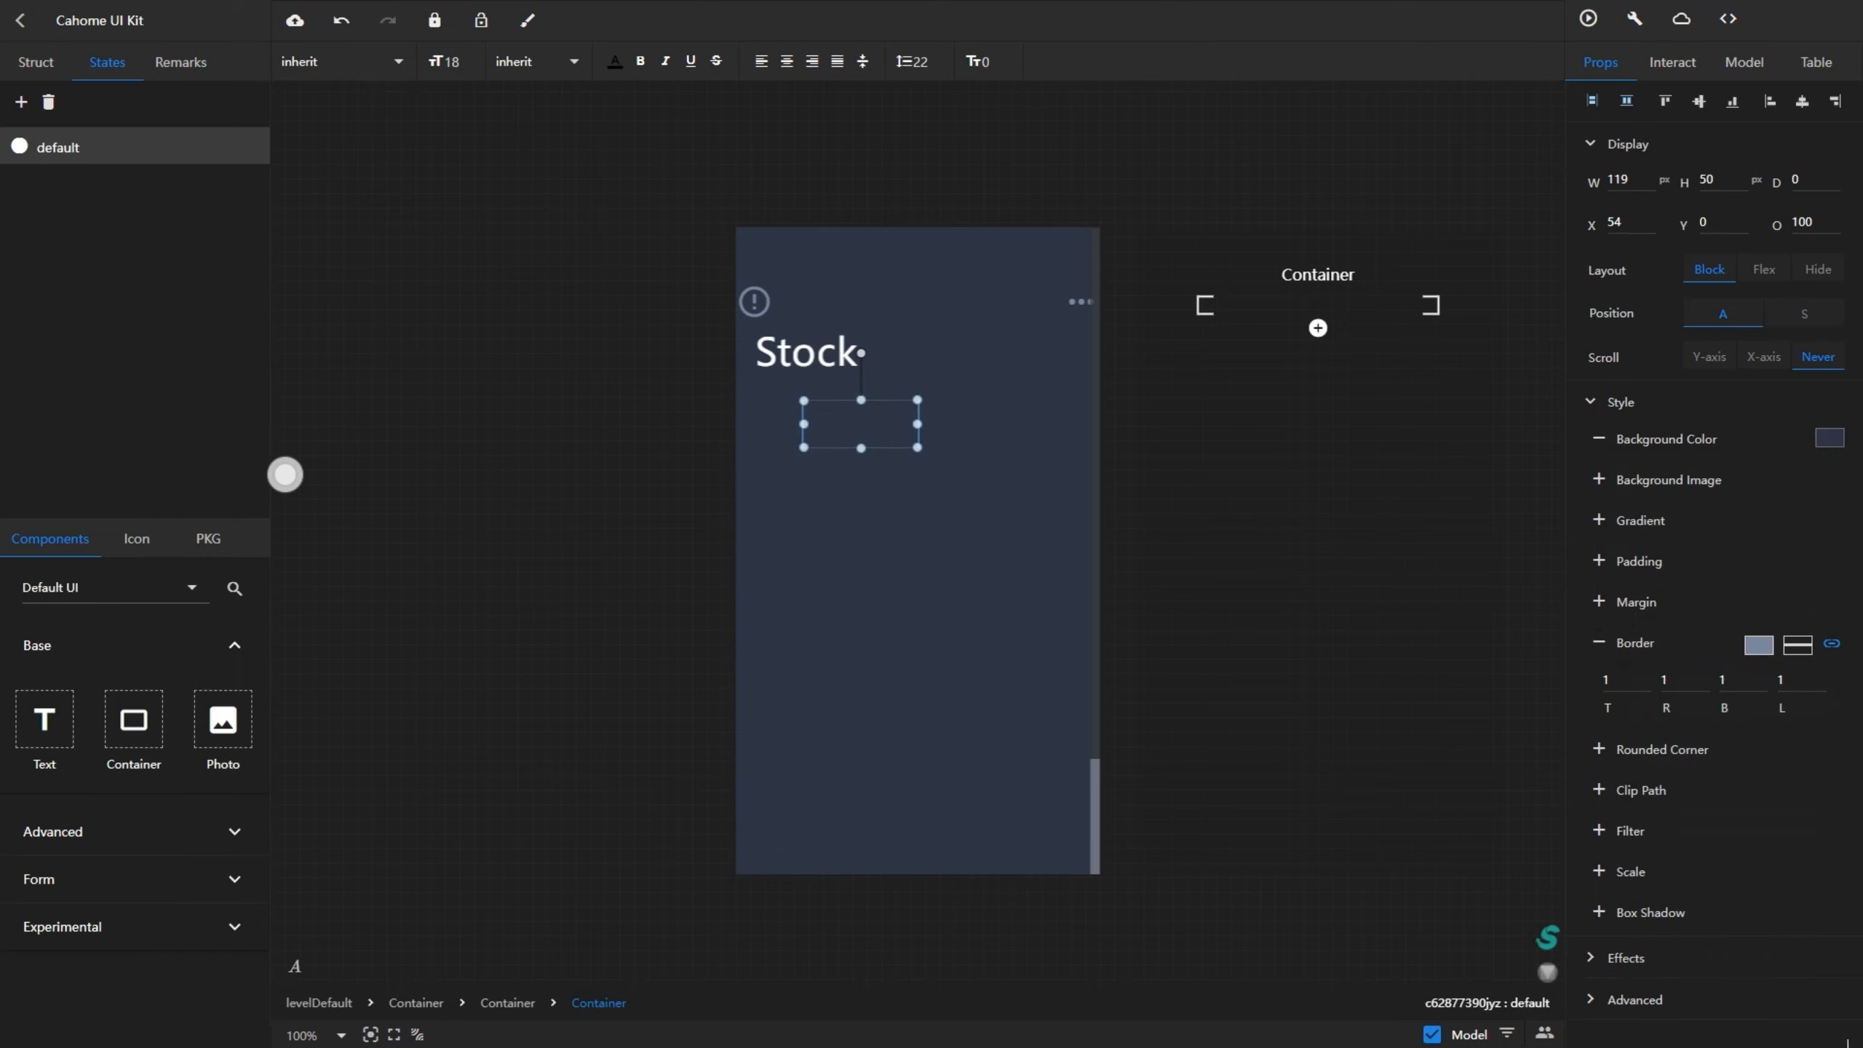
- Reshape the nested container to about 139 × 39 px with 36 px rounded corners, placed at about X 22, Y 6
key(BackSpace)
key(BackSpace)
text(39)
click(1598, 748)
text(36)
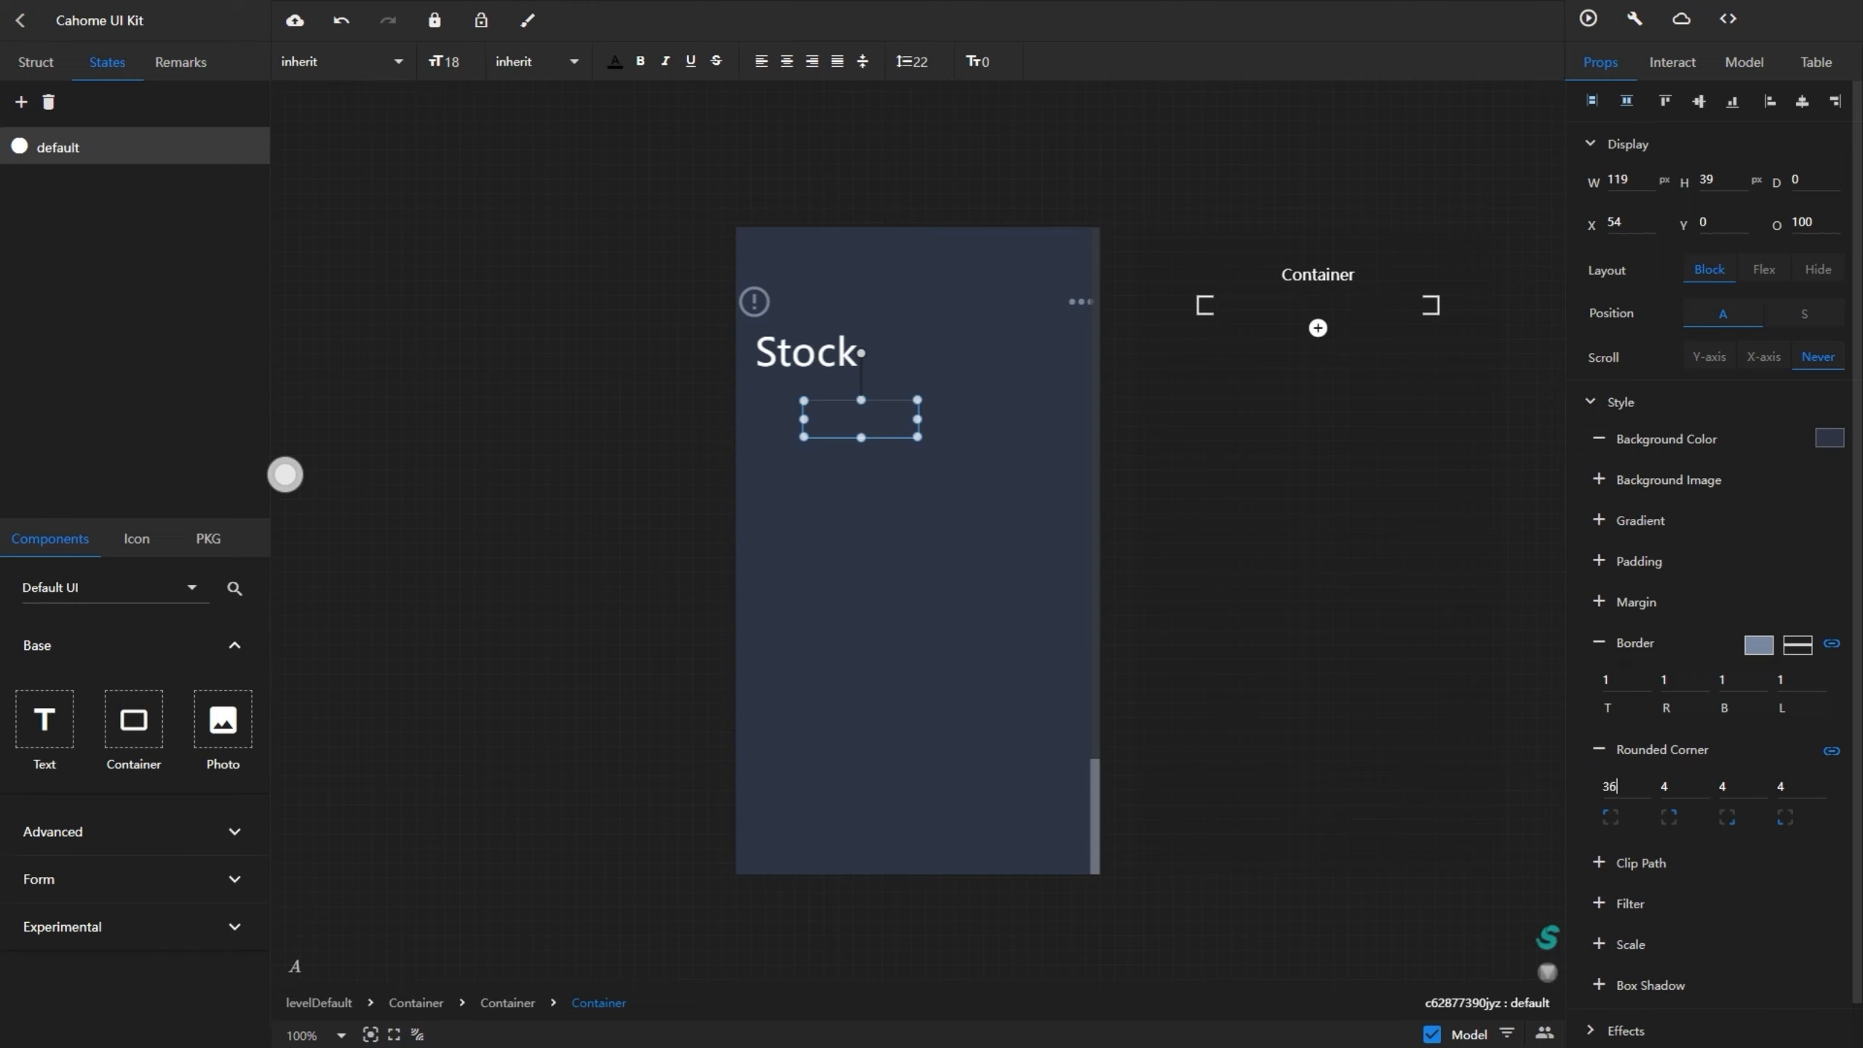
key(Return)
drag(918, 419, 840, 425)
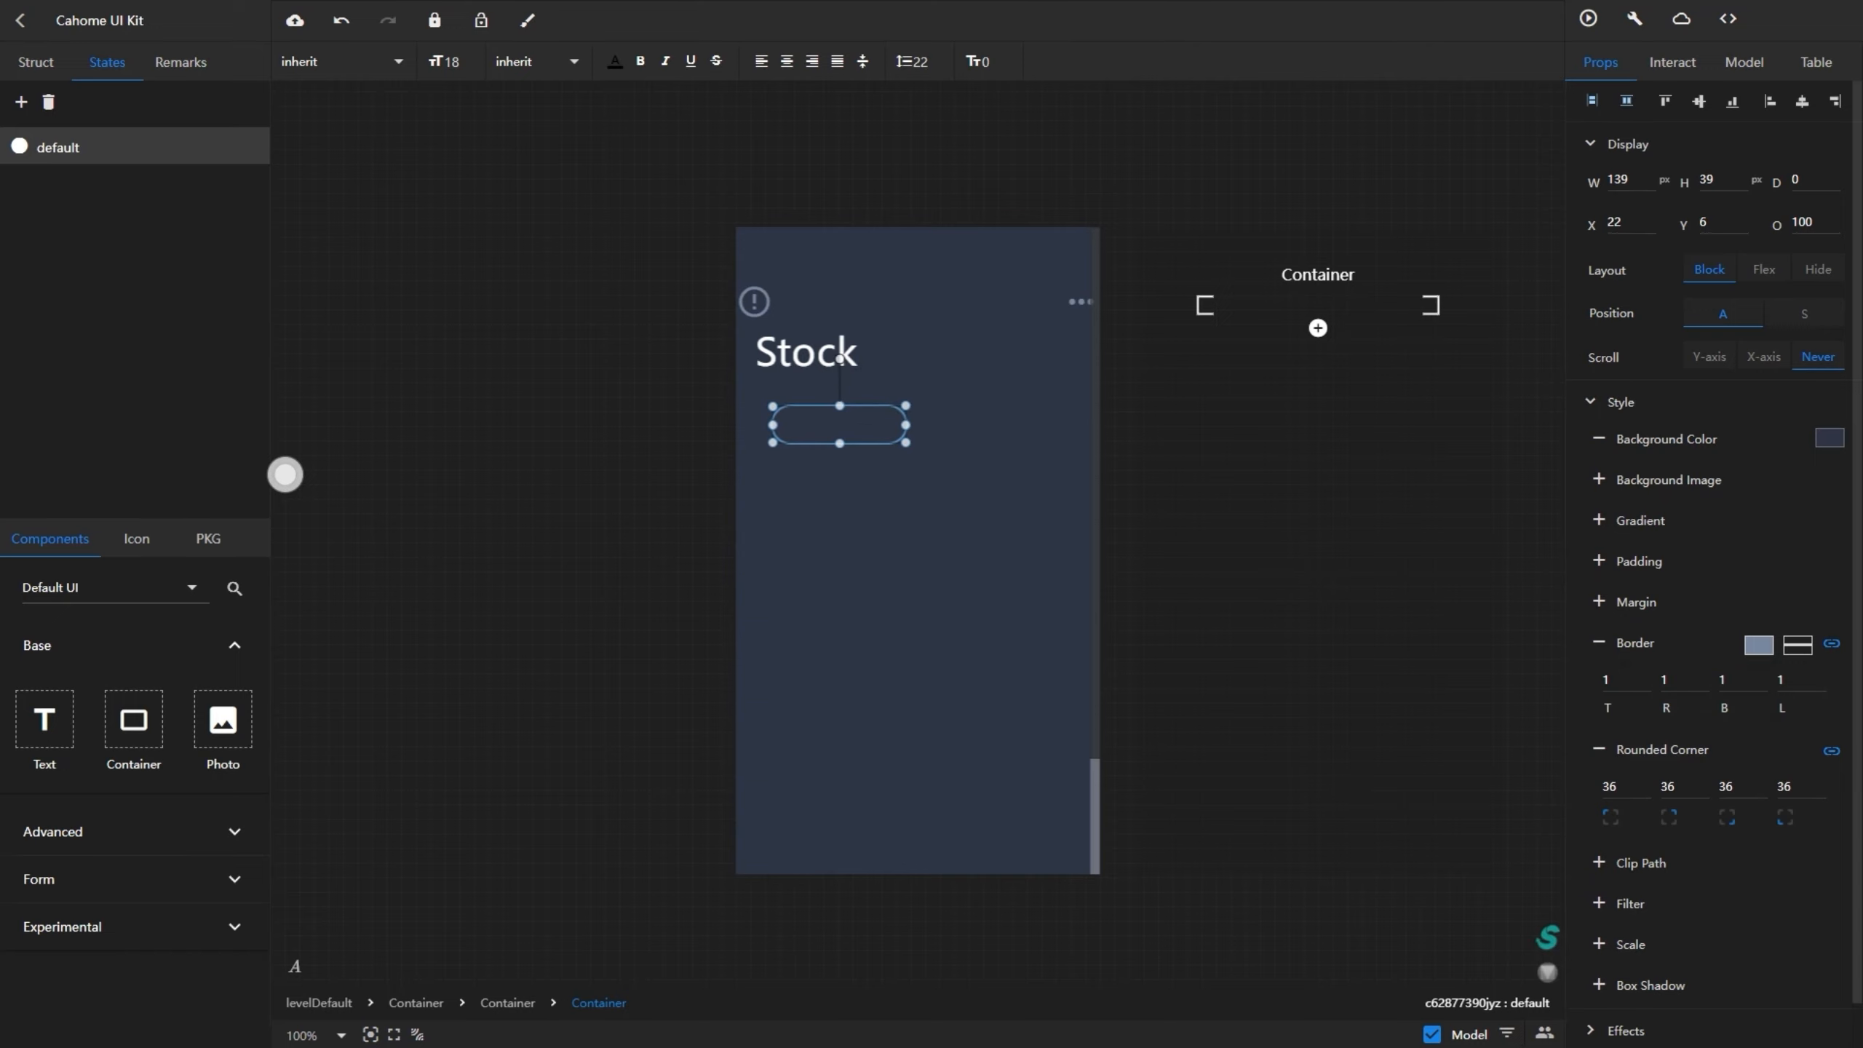
- Find the search icon in the Material Design set and place it inside the rounded container
click(136, 538)
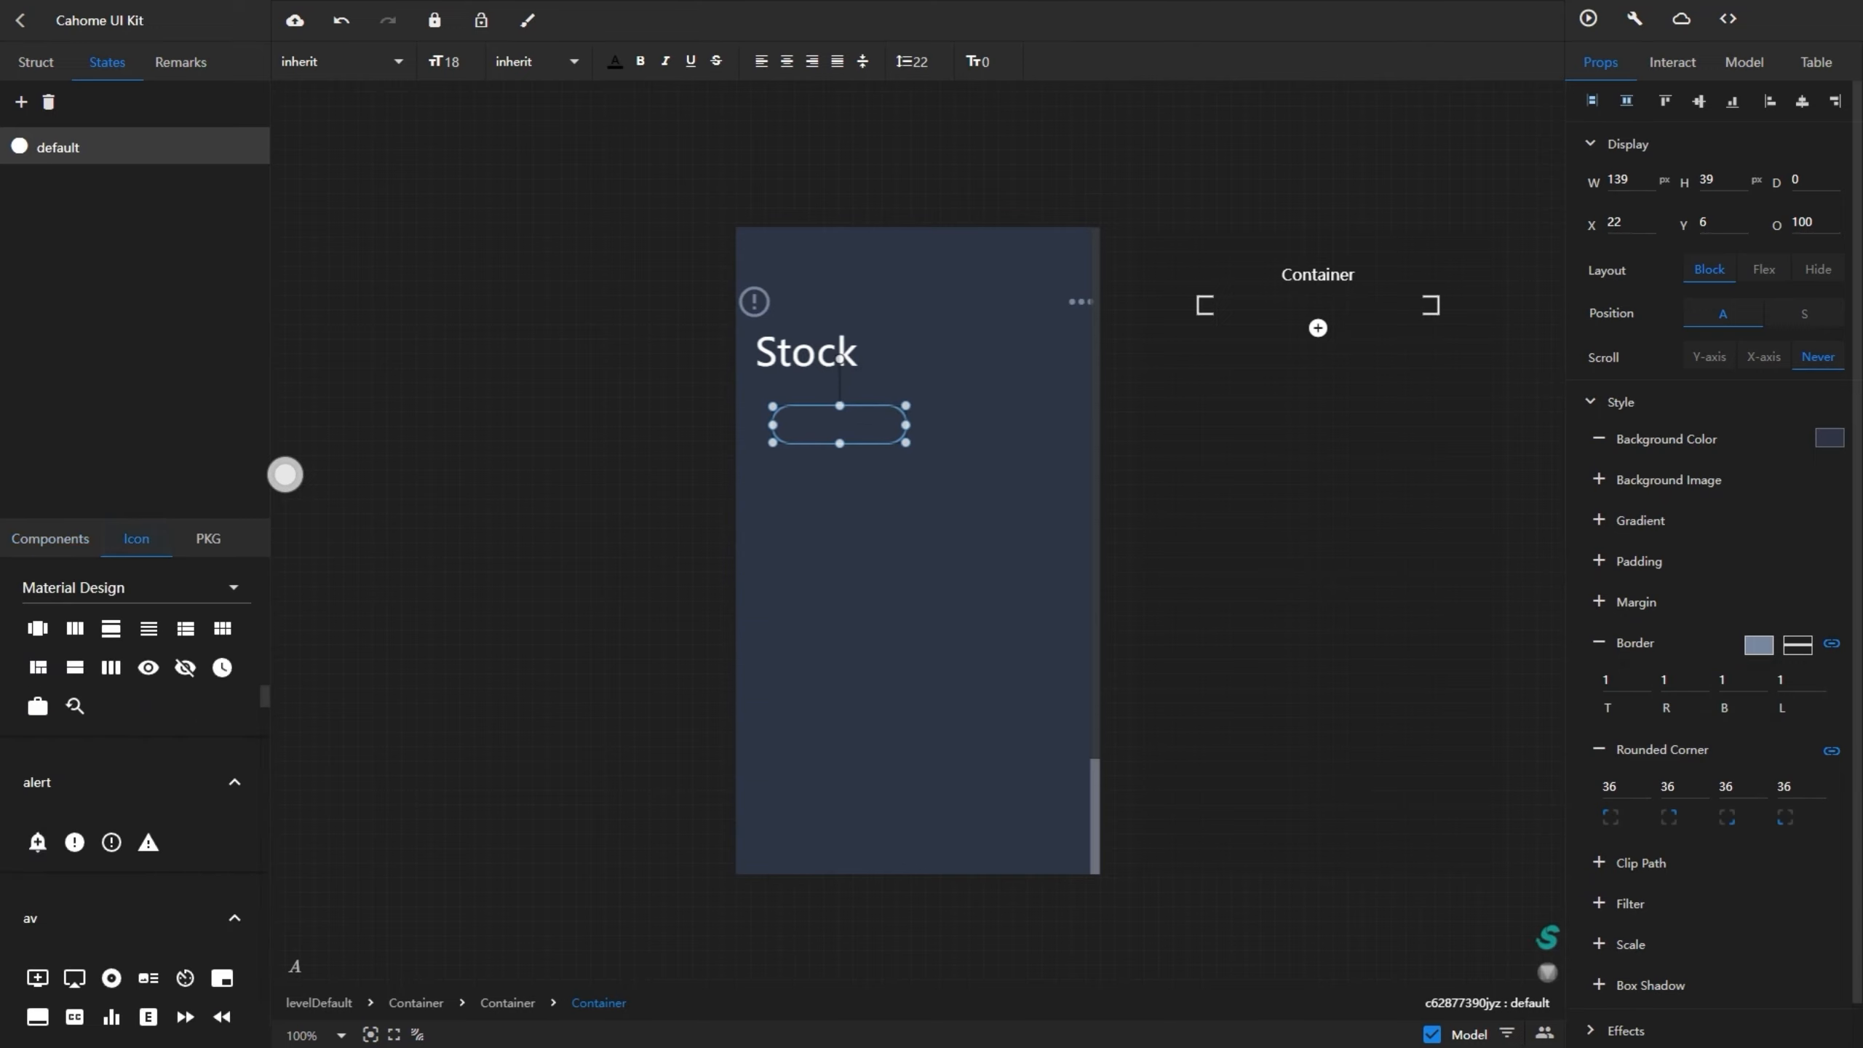
scroll(131, 808, down, 10)
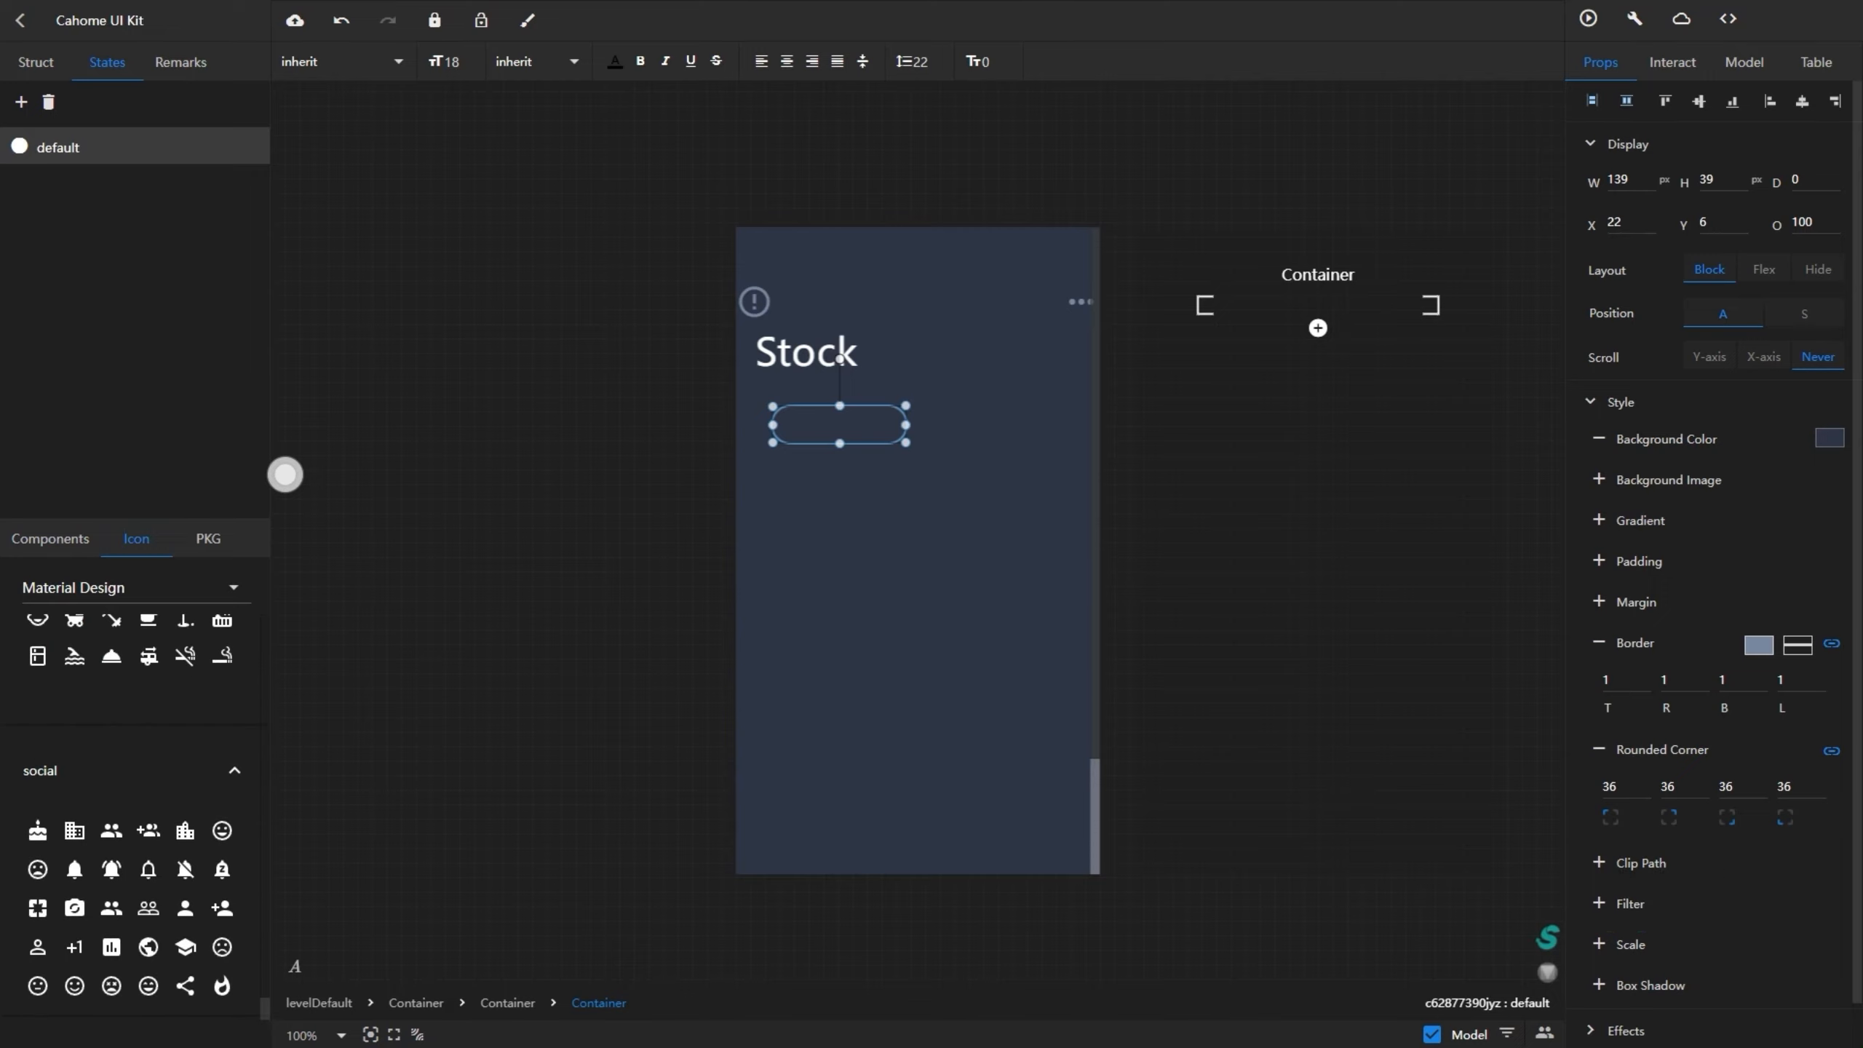
scroll(112, 926, up, 3)
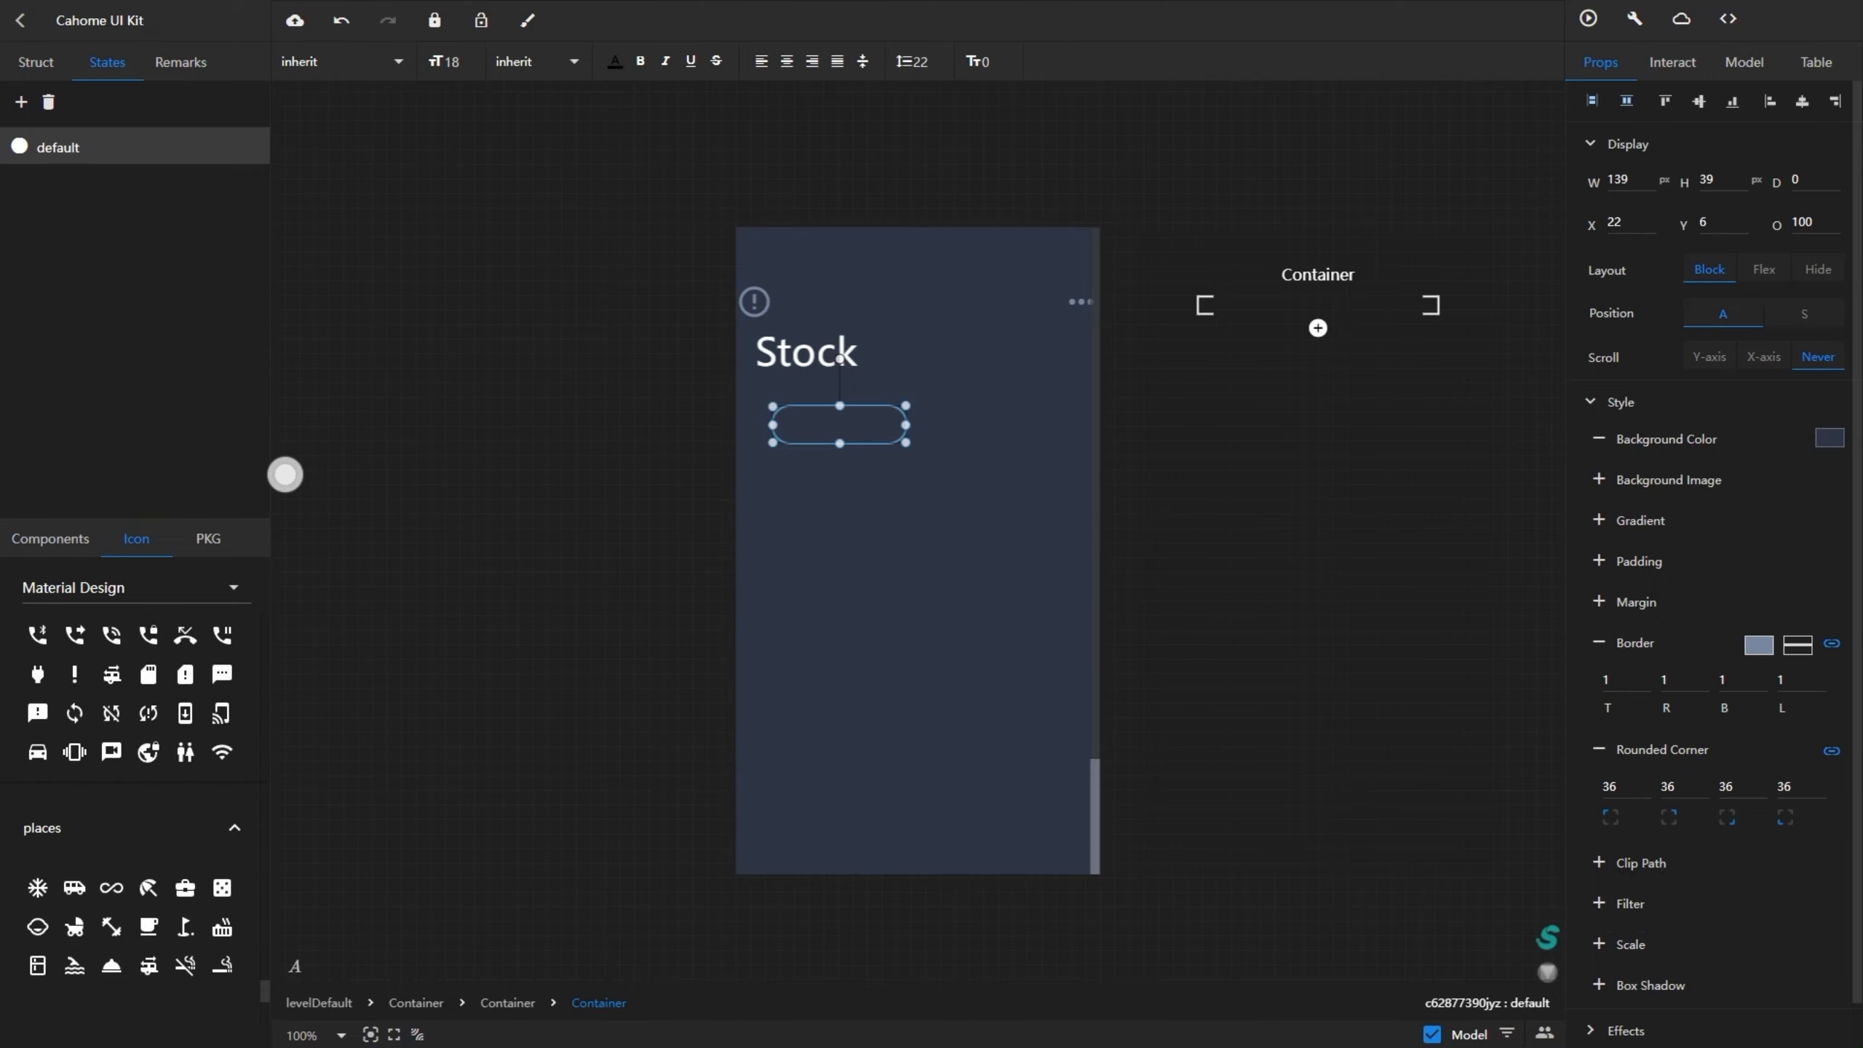
scroll(148, 741, up, 10)
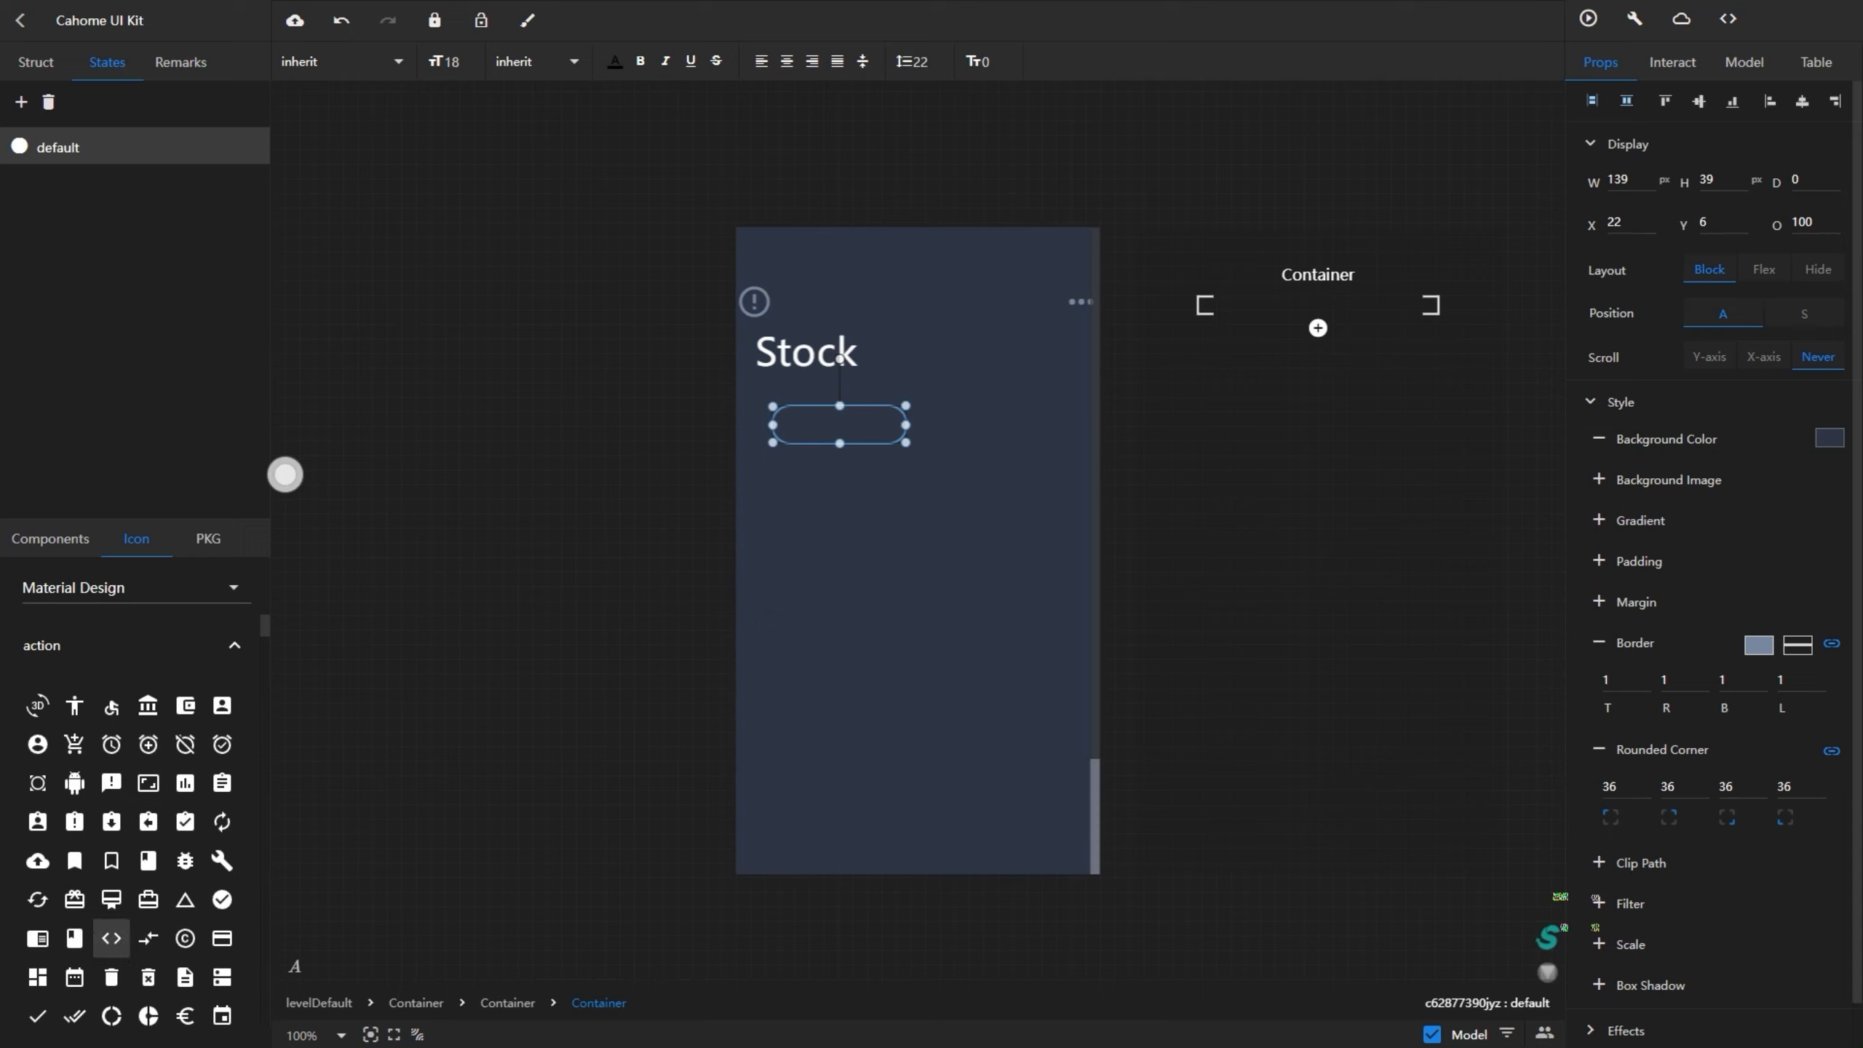
scroll(111, 918, down, 5)
scroll(111, 910, down, 3)
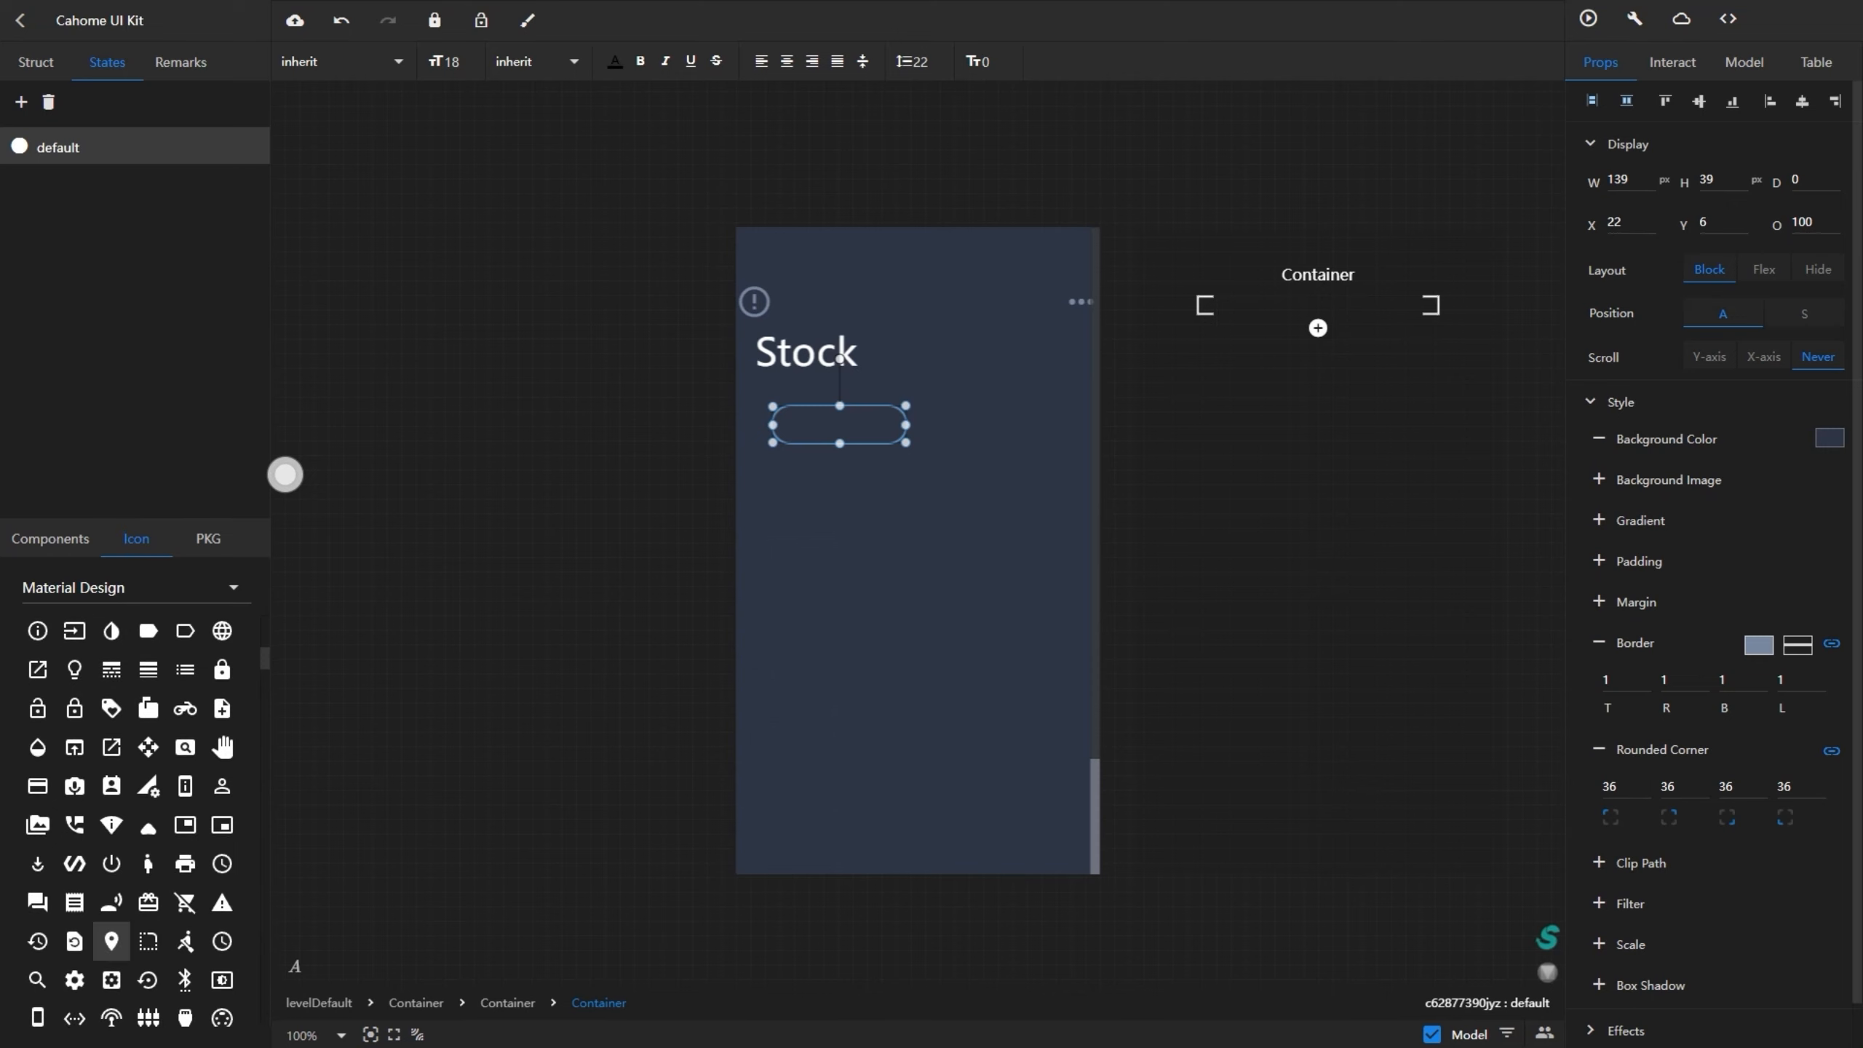
scroll(111, 942, down, 3)
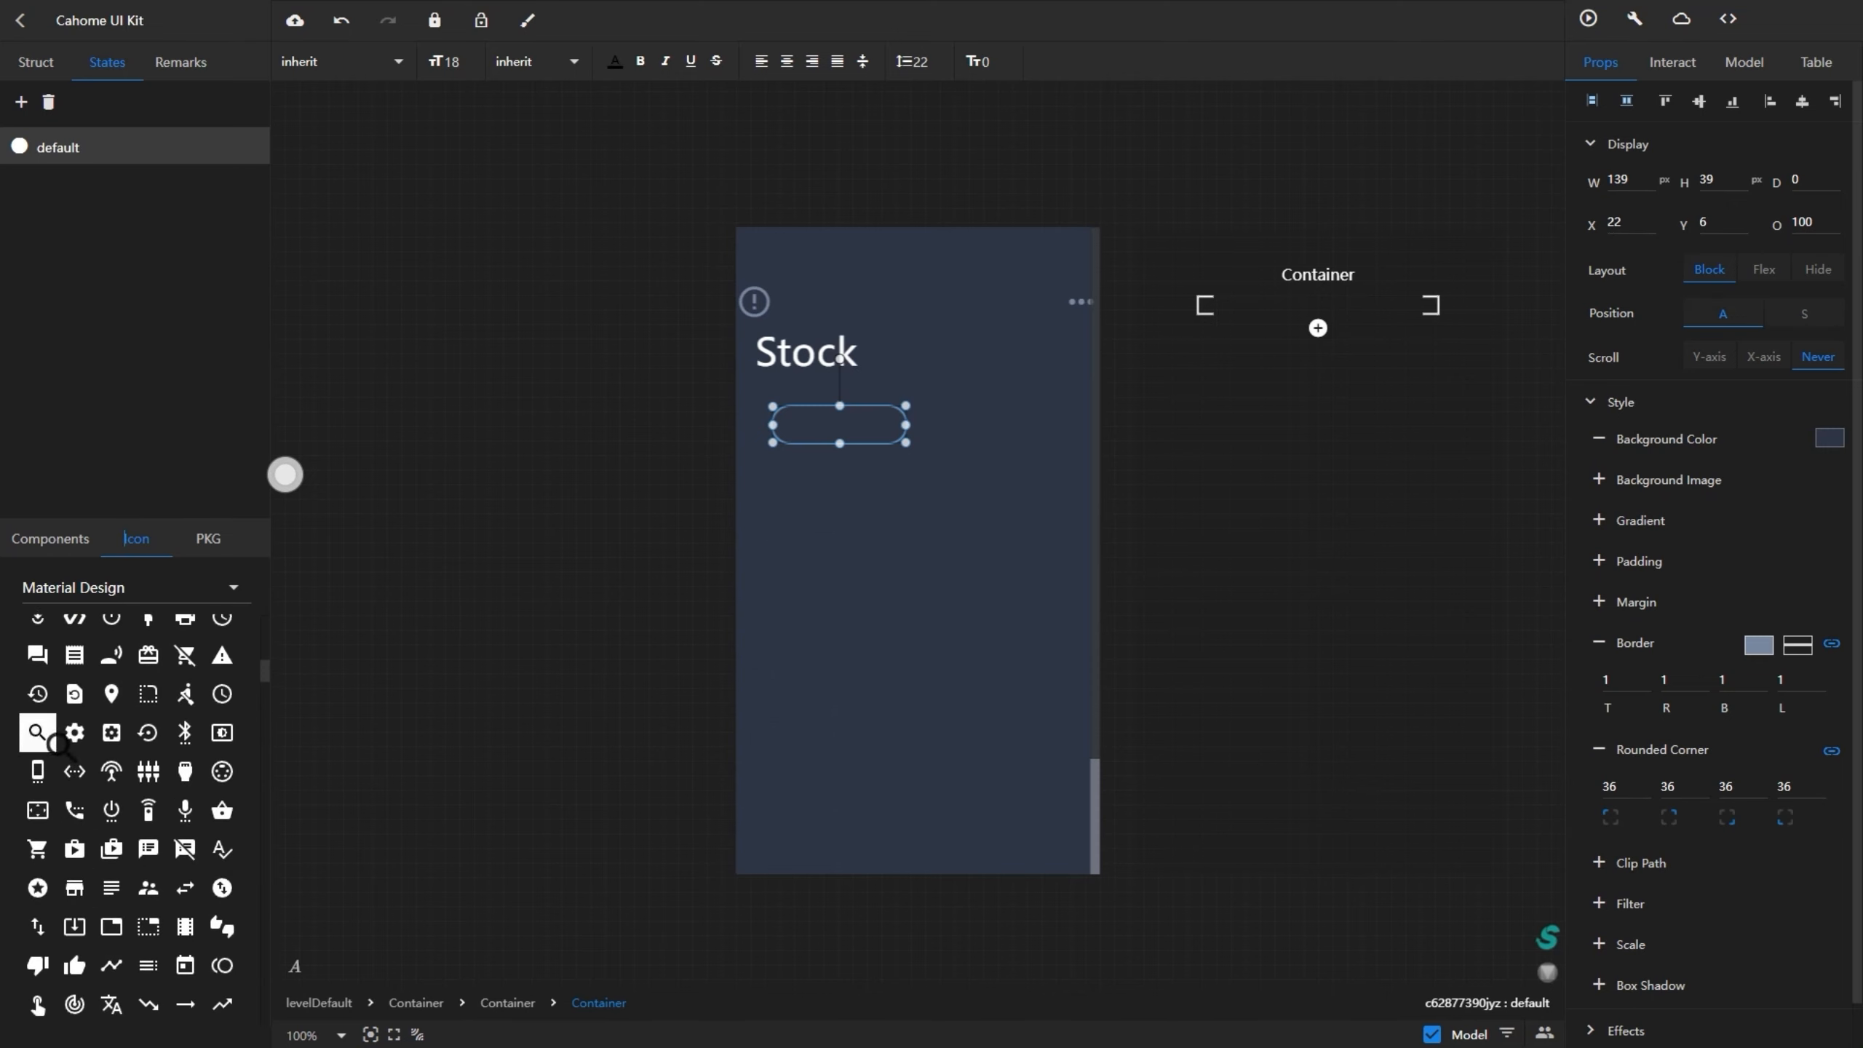
drag(36, 731, 813, 436)
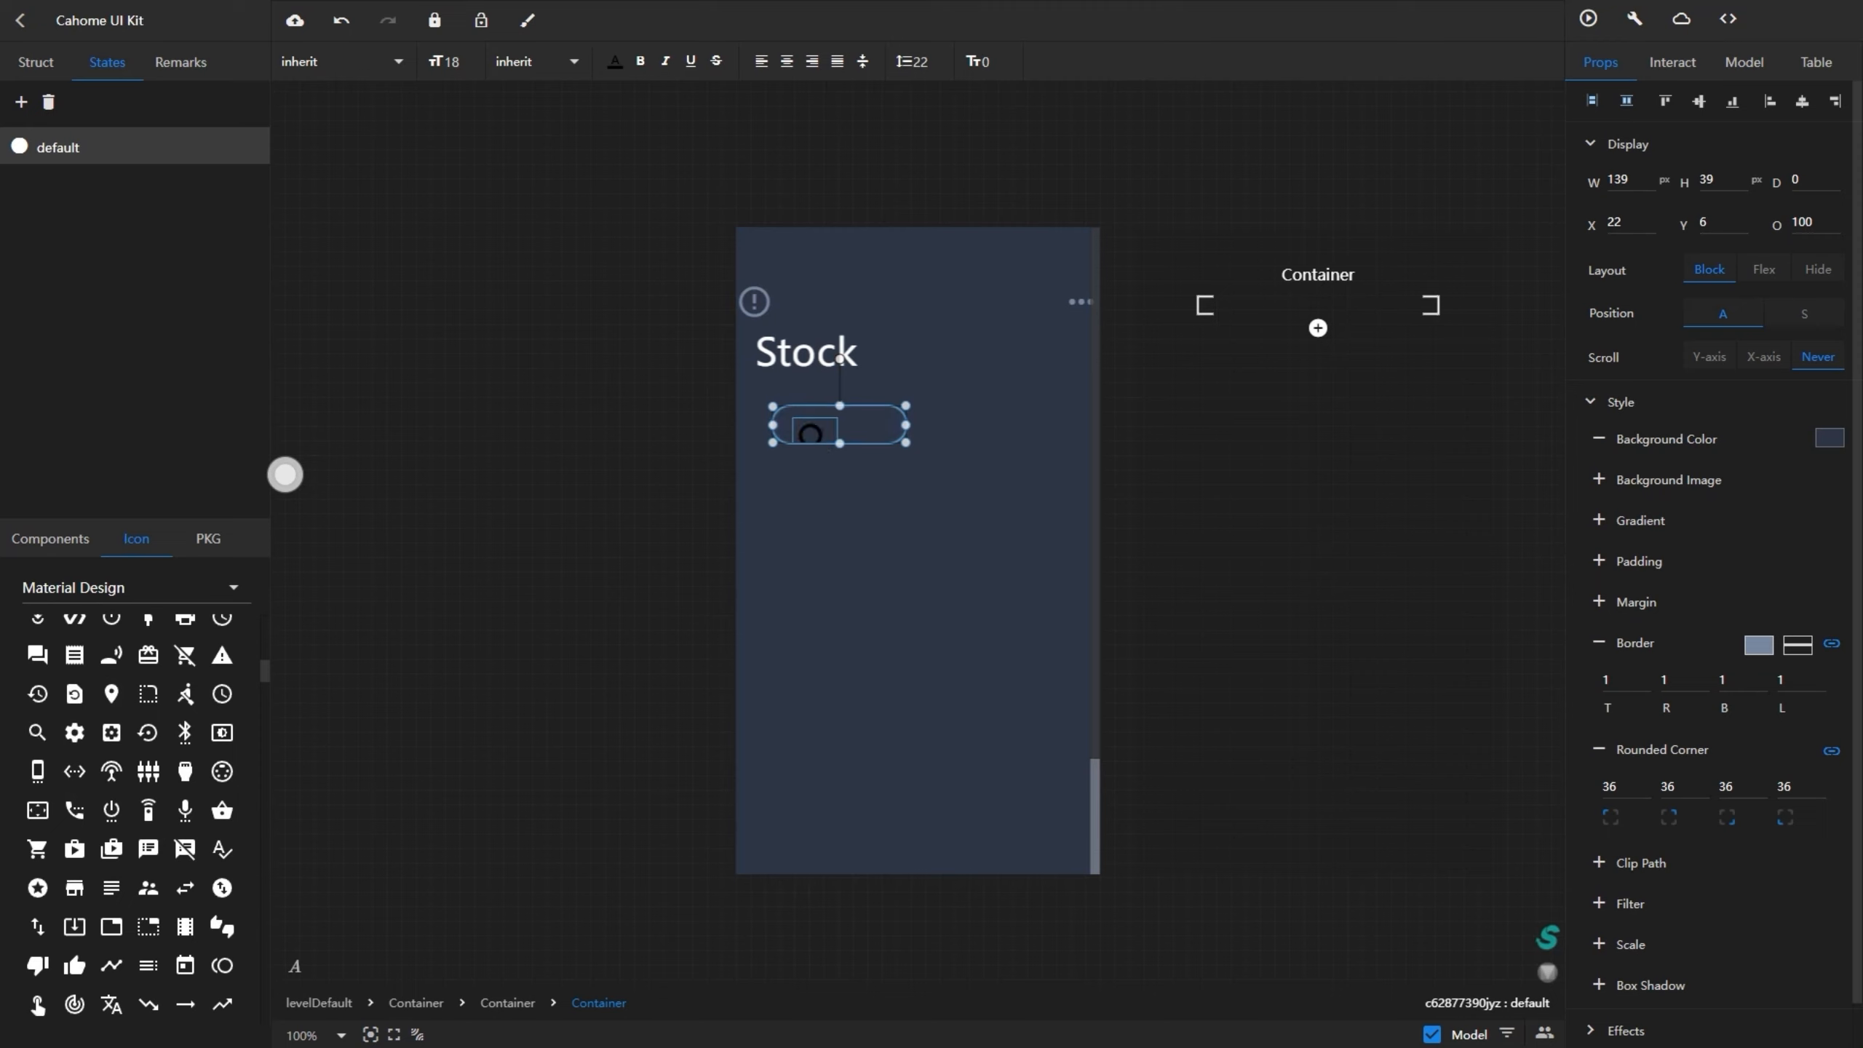
- Colour the search icon #79879E and resize it to about 29 × 38 px at about X 12, Y 1
click(812, 436)
click(615, 61)
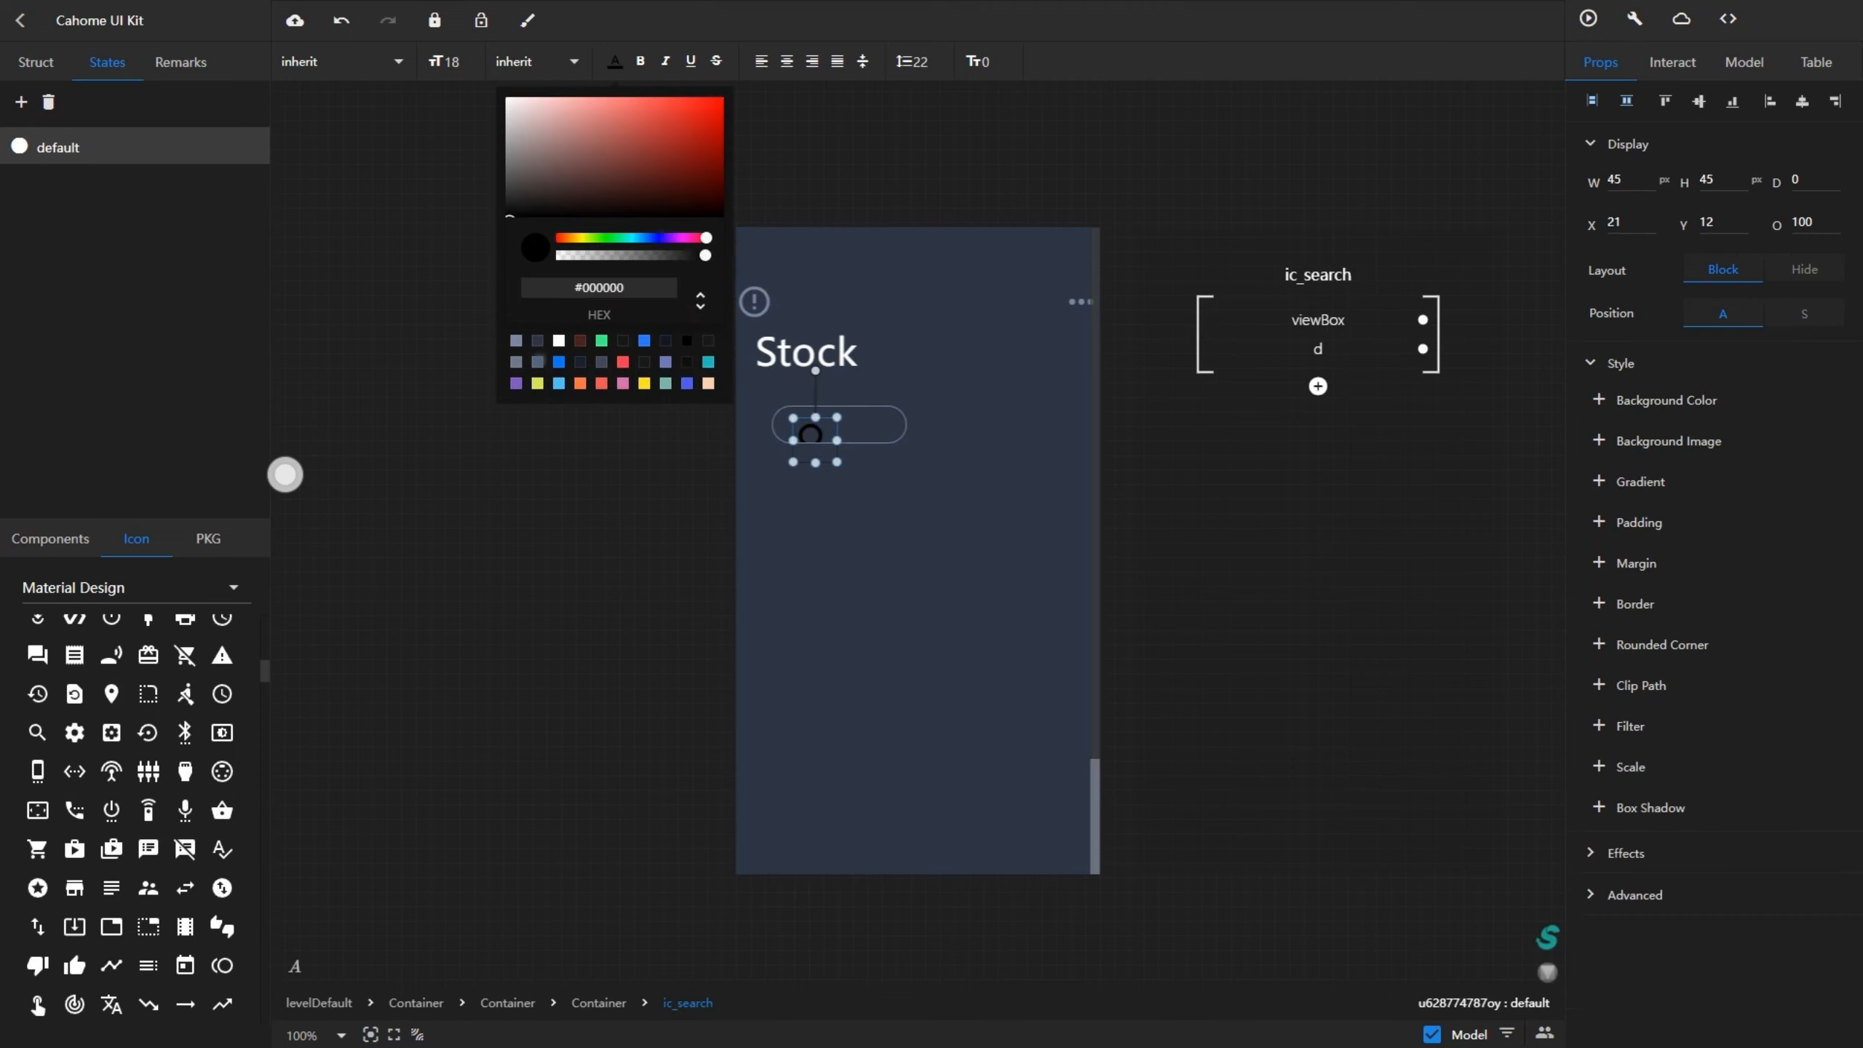
click(516, 341)
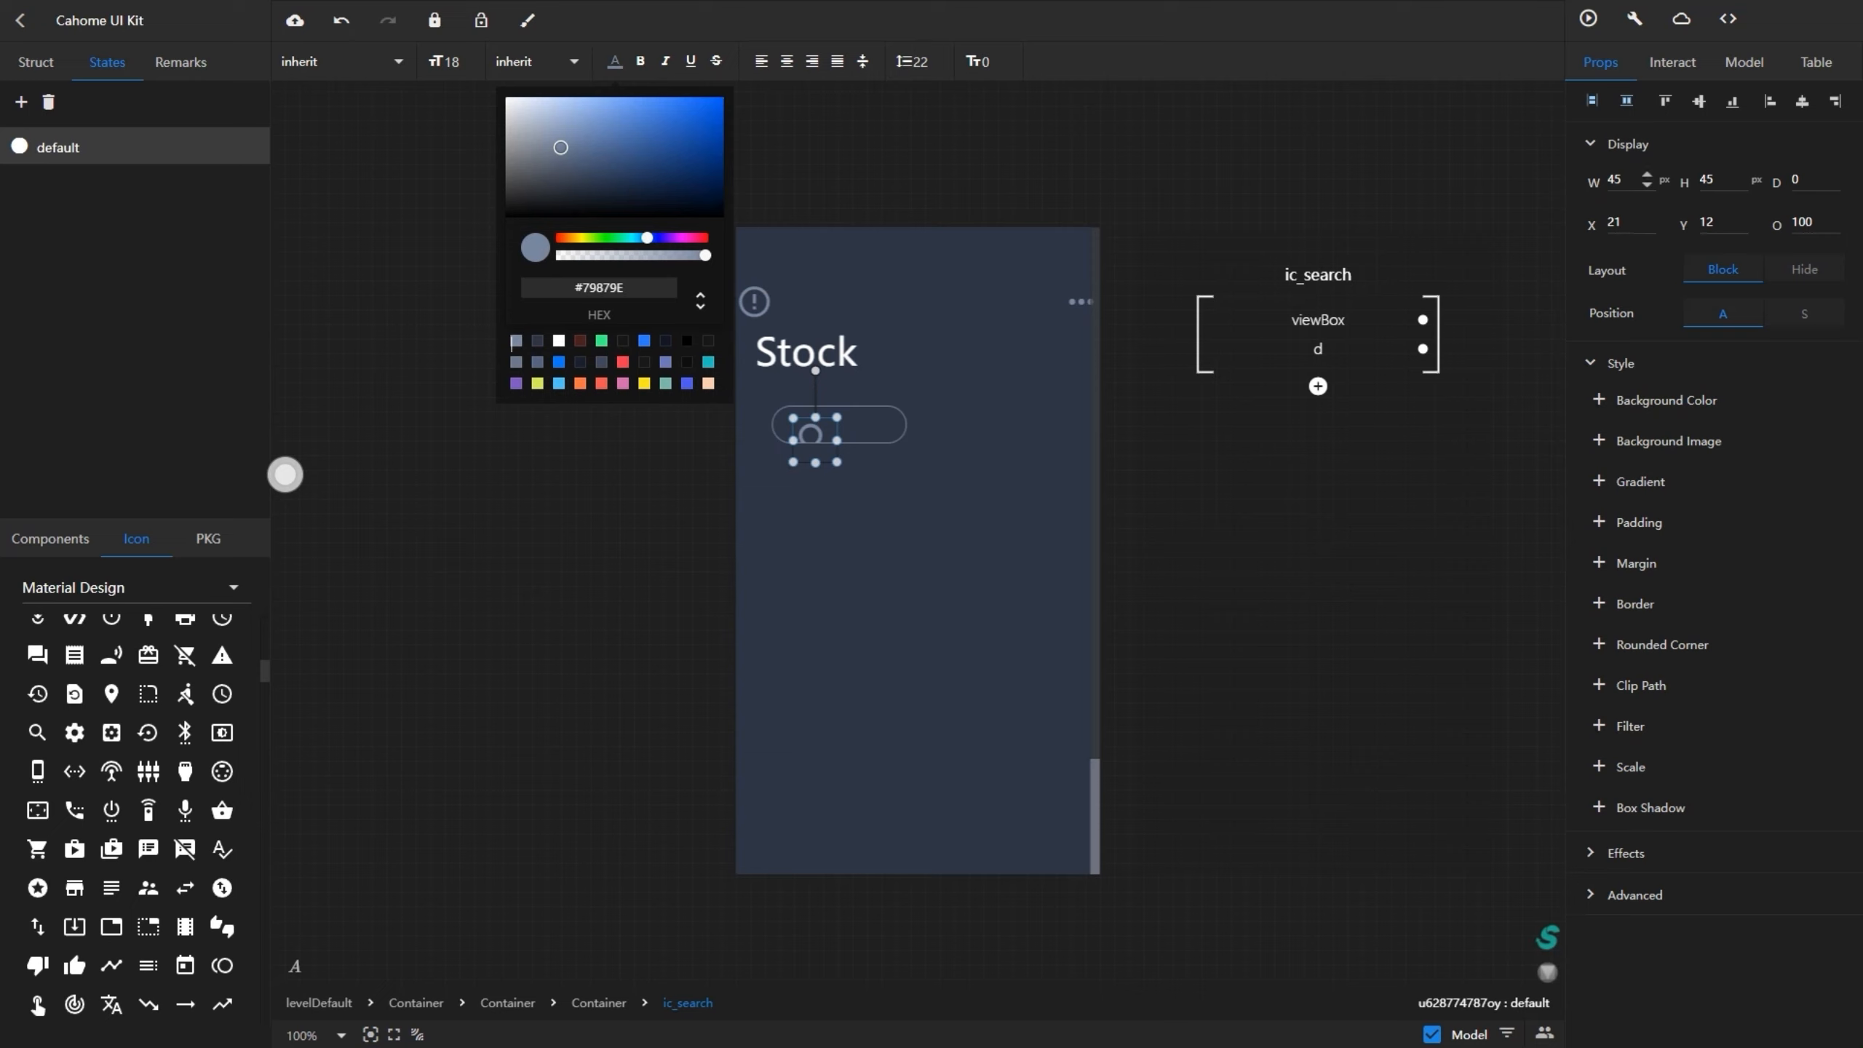
key(Escape)
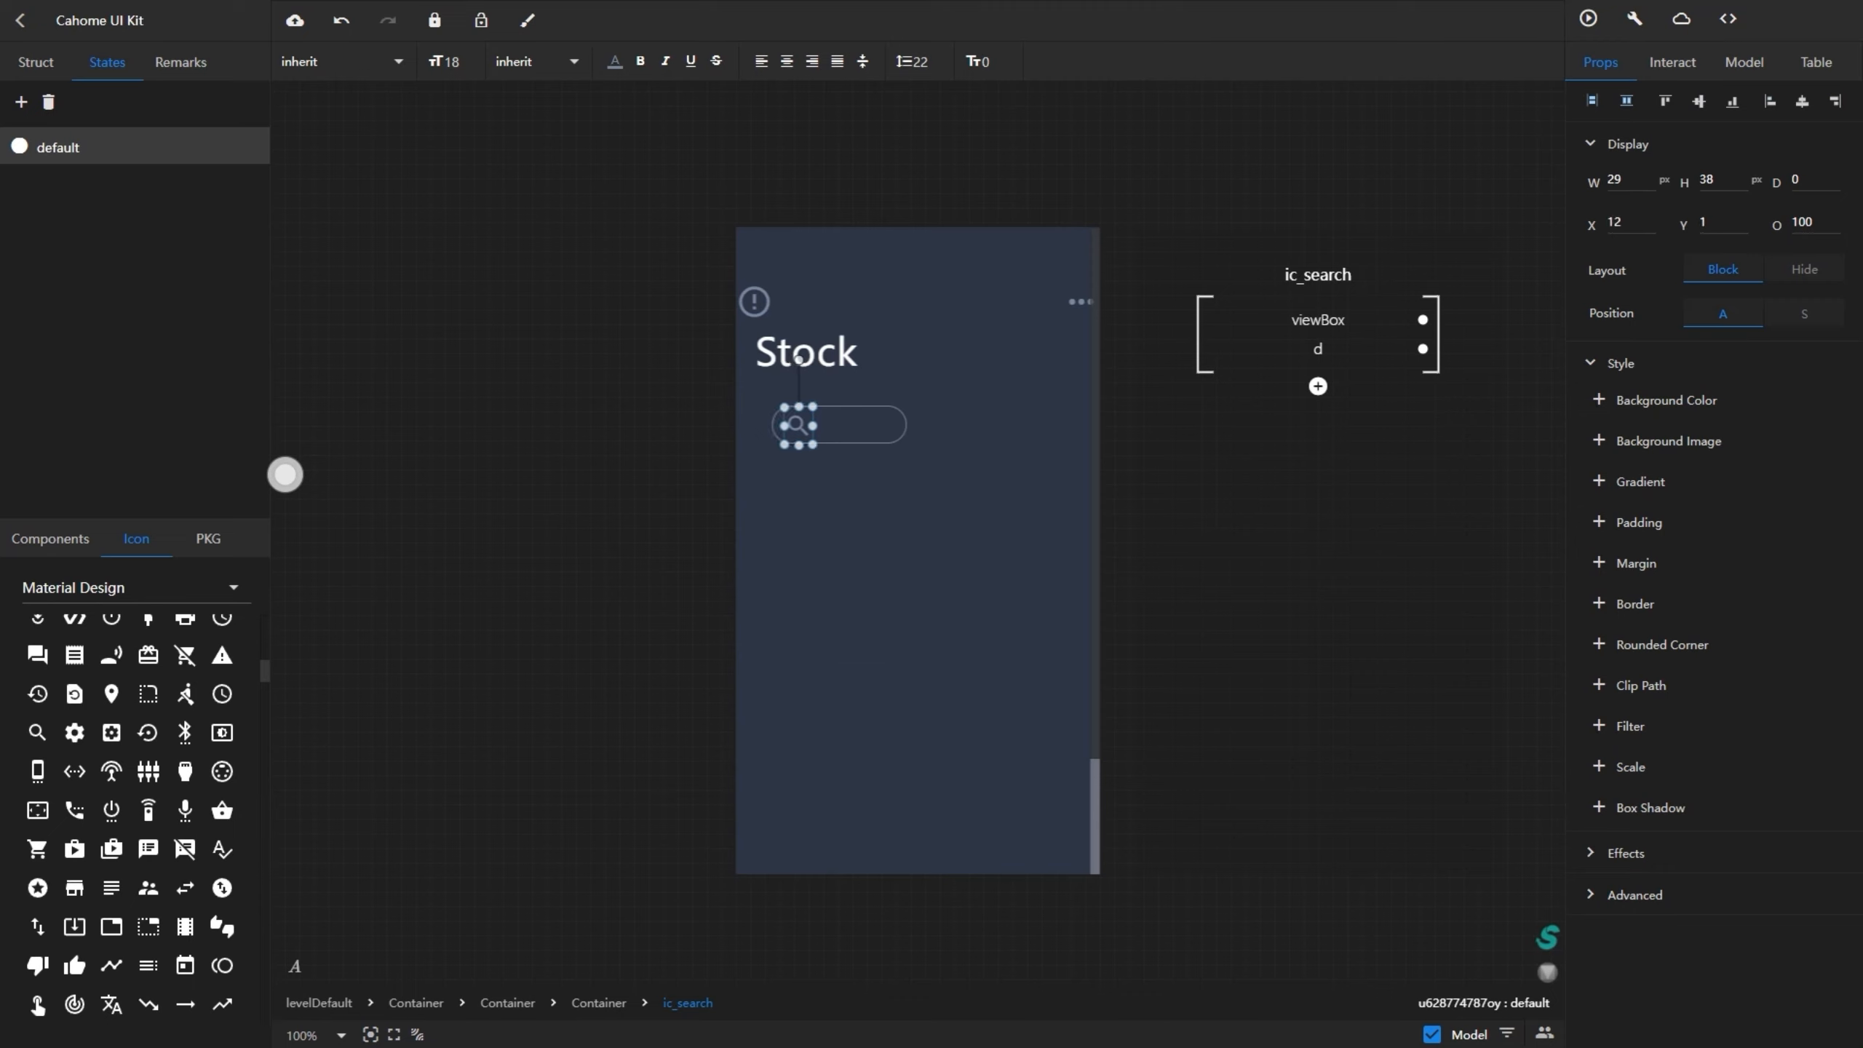
key(Escape)
- Add a text element beside the search icon inside the rounded container and set its msg to "Search"
click(50, 538)
drag(43, 719, 636, 512)
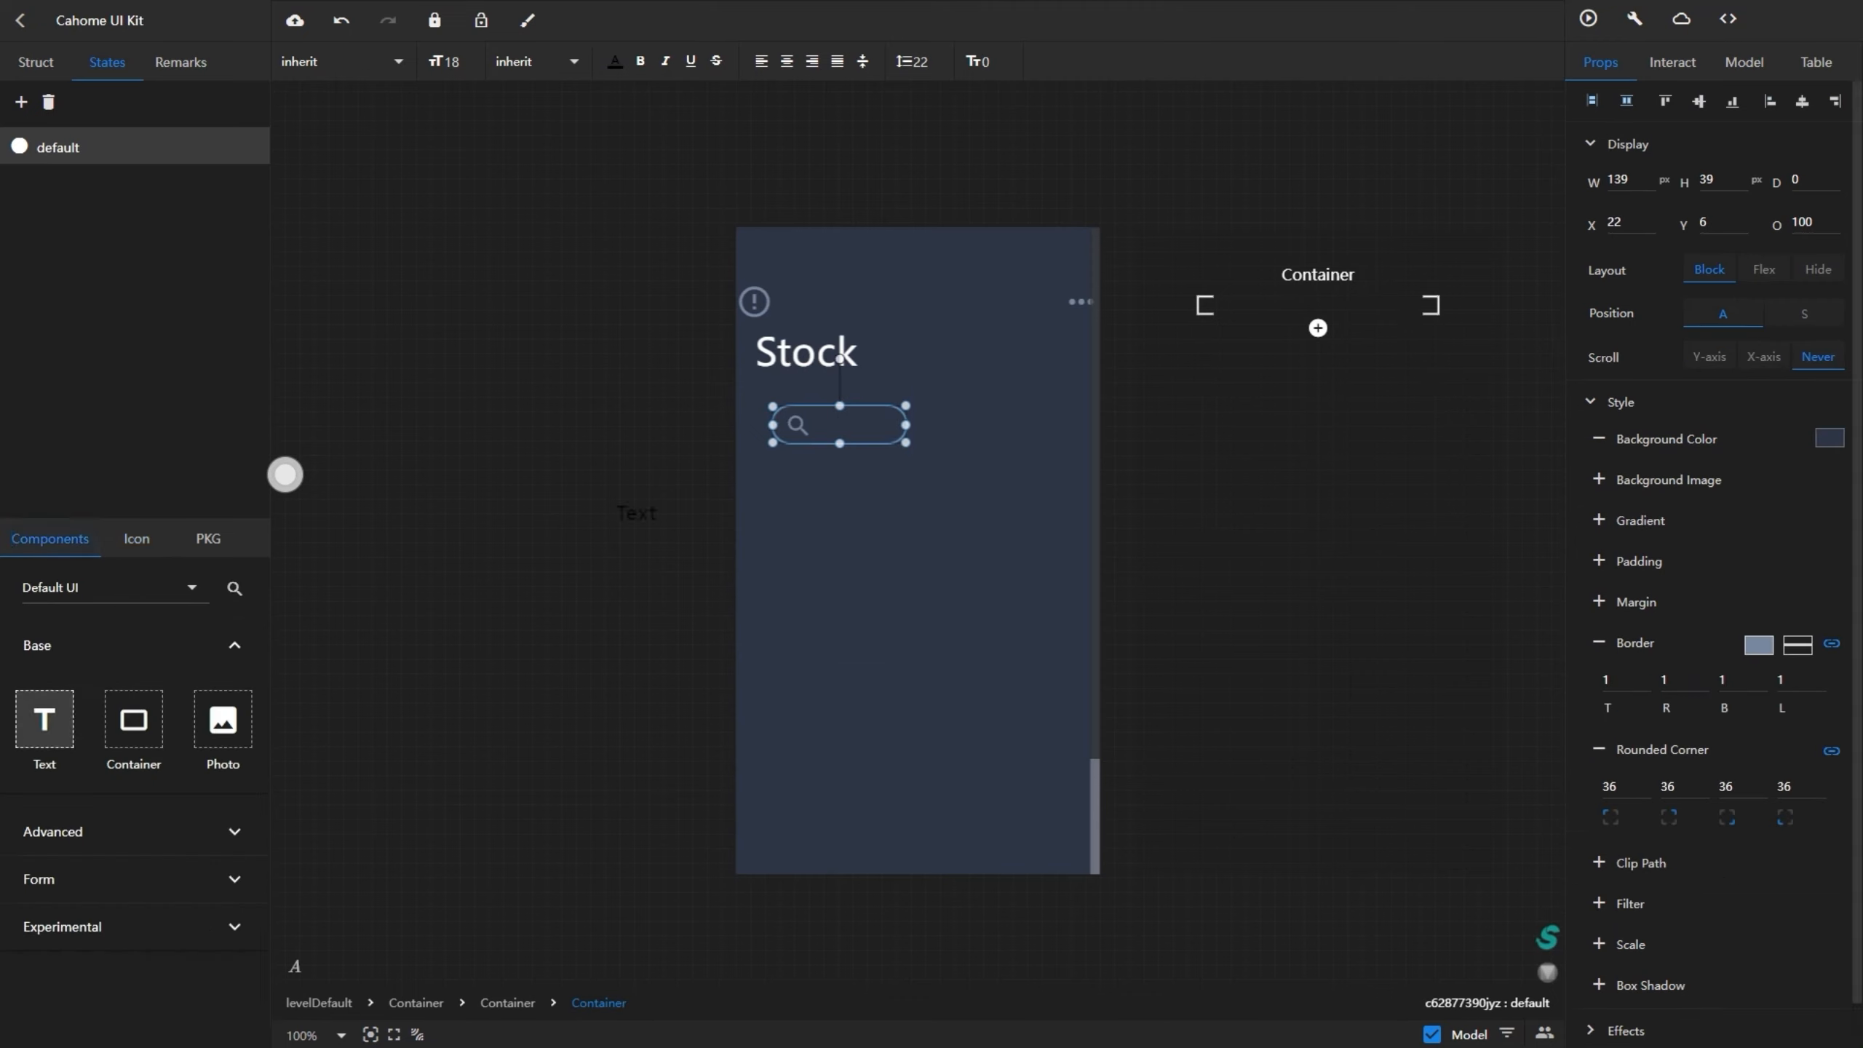
drag(854, 422, 851, 426)
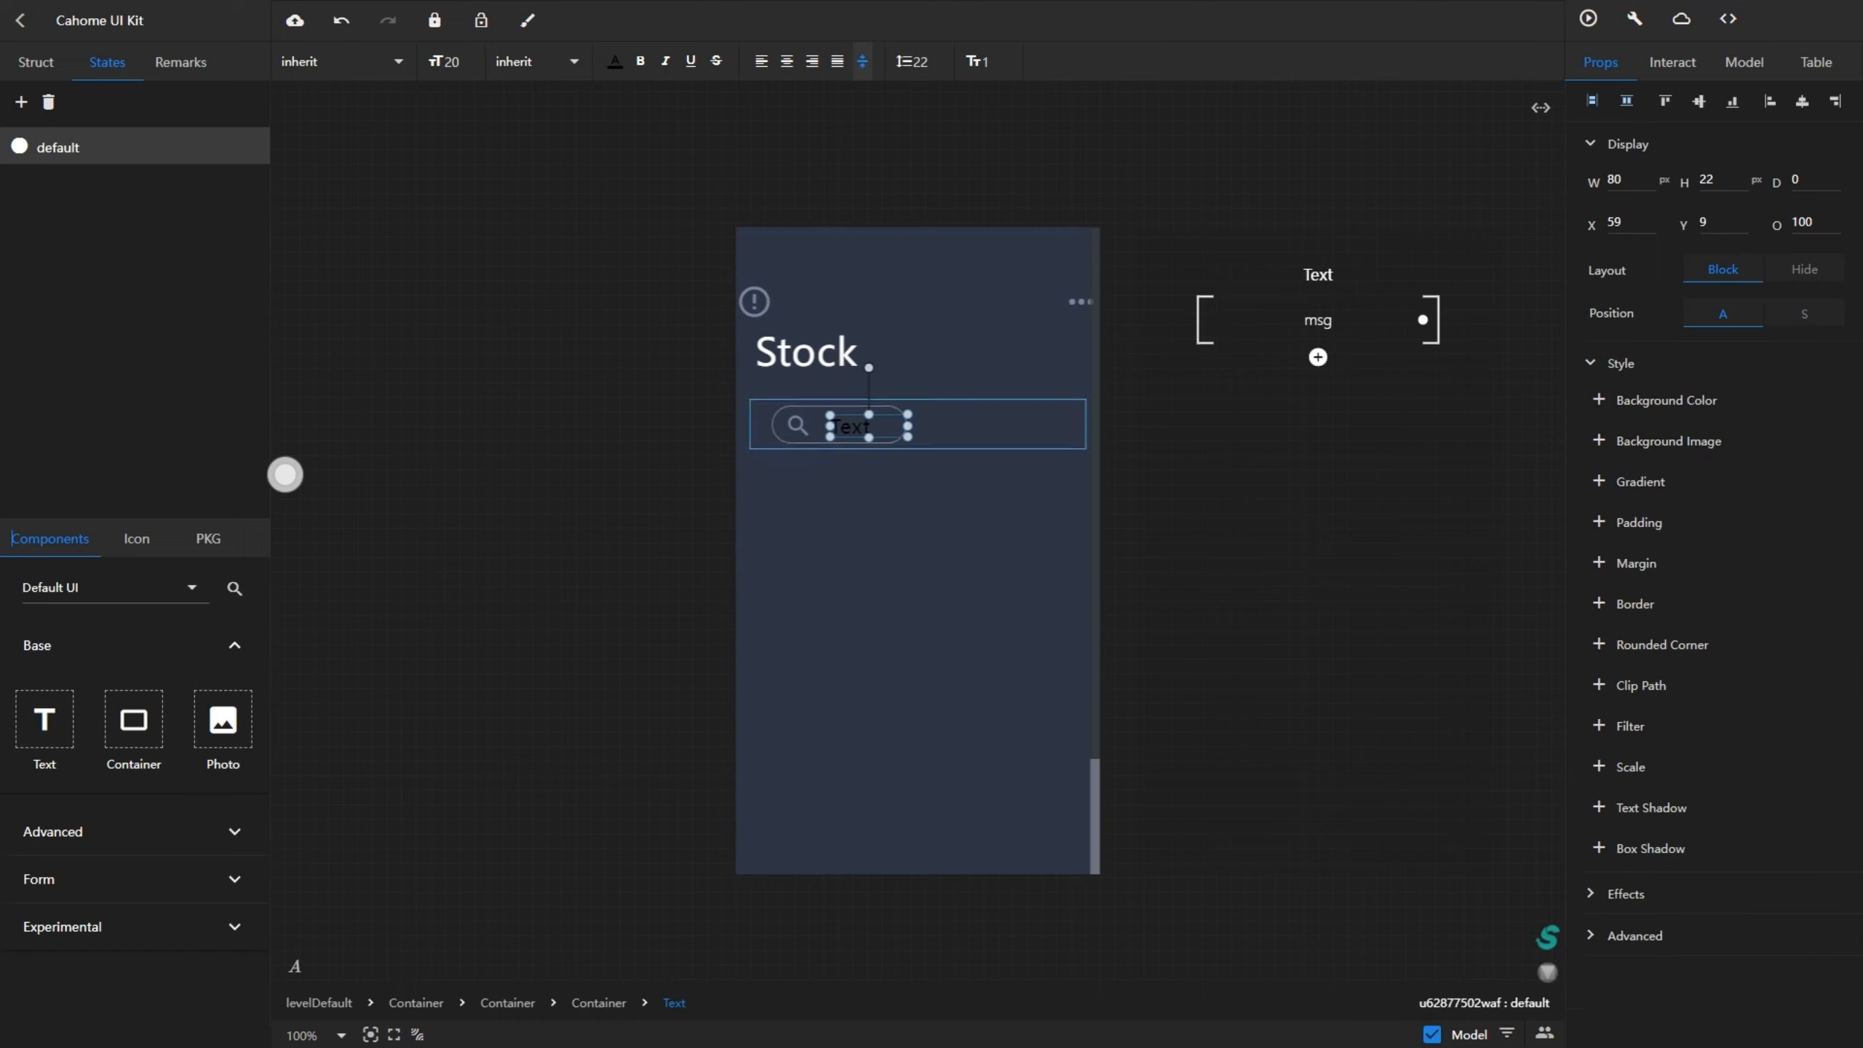
click(1744, 62)
double_click(1789, 142)
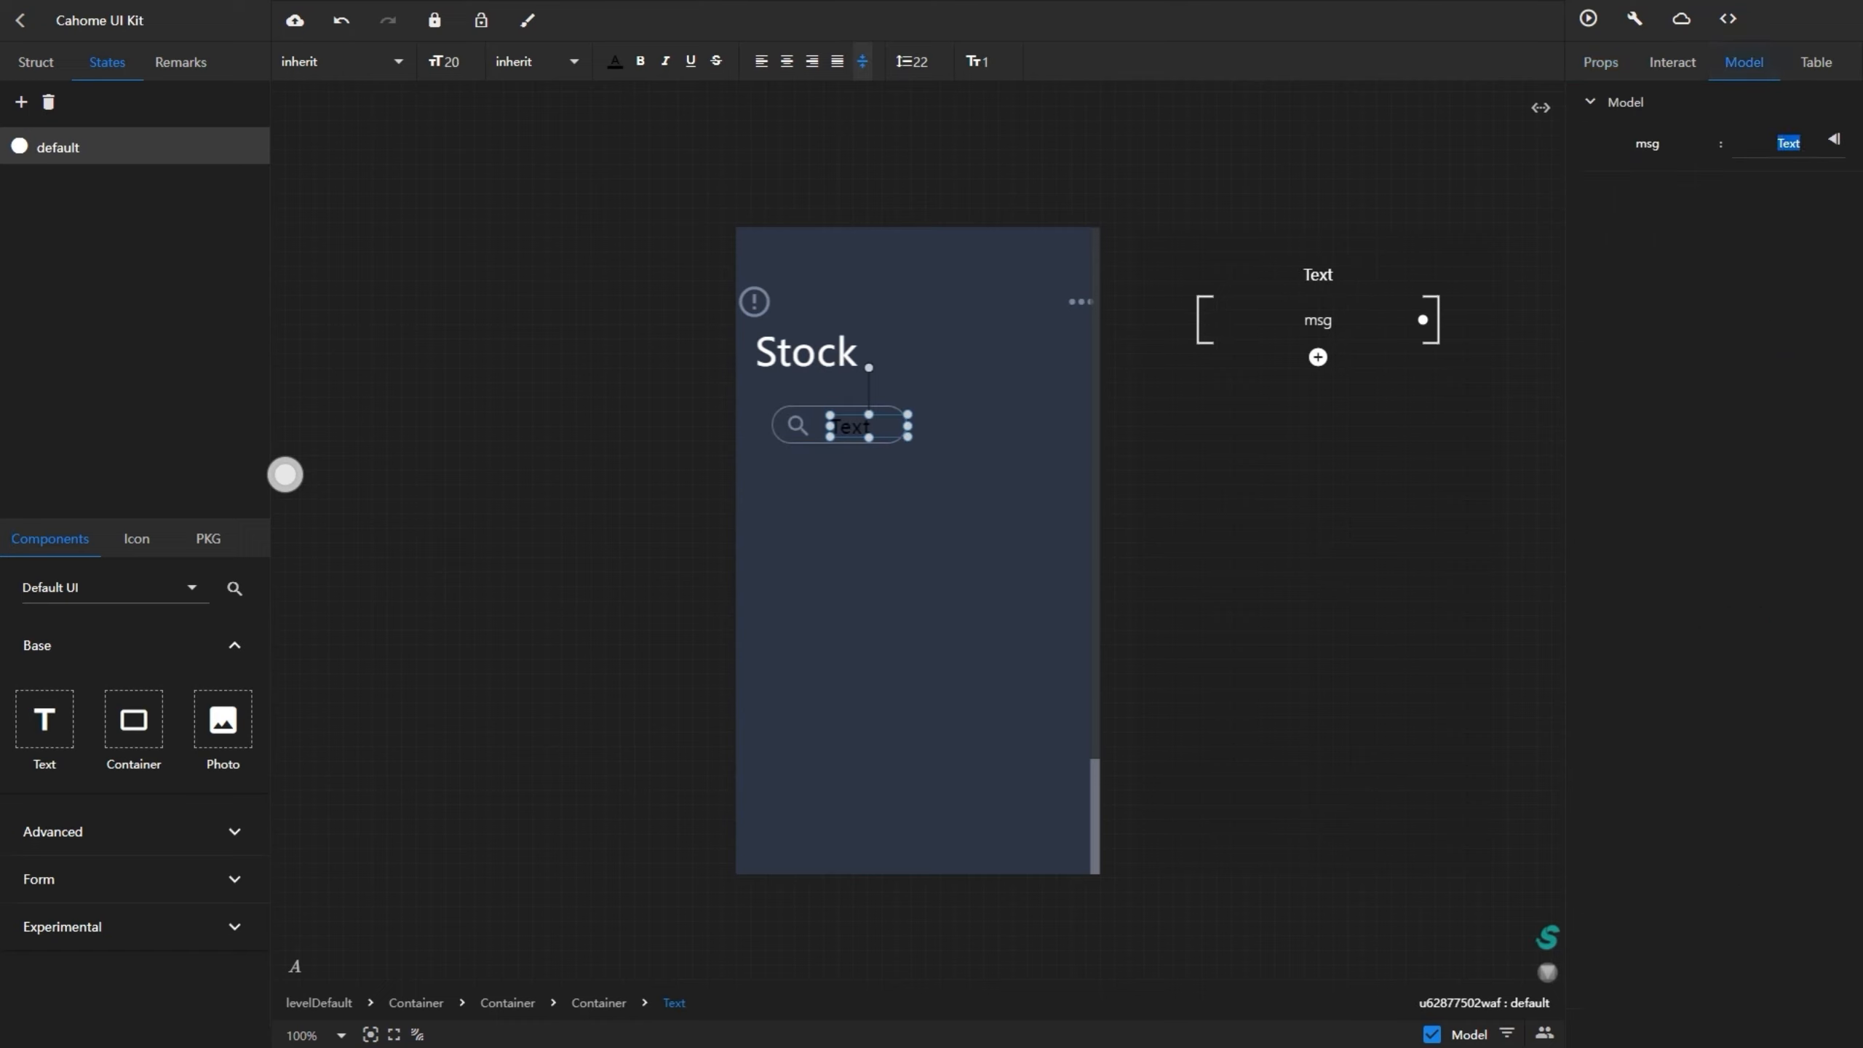
text(Search)
key(Return)
- Format the "Search" text with font size 18, left alignment and colour #79879E
text(24)
key(Return)
click(615, 61)
click(517, 340)
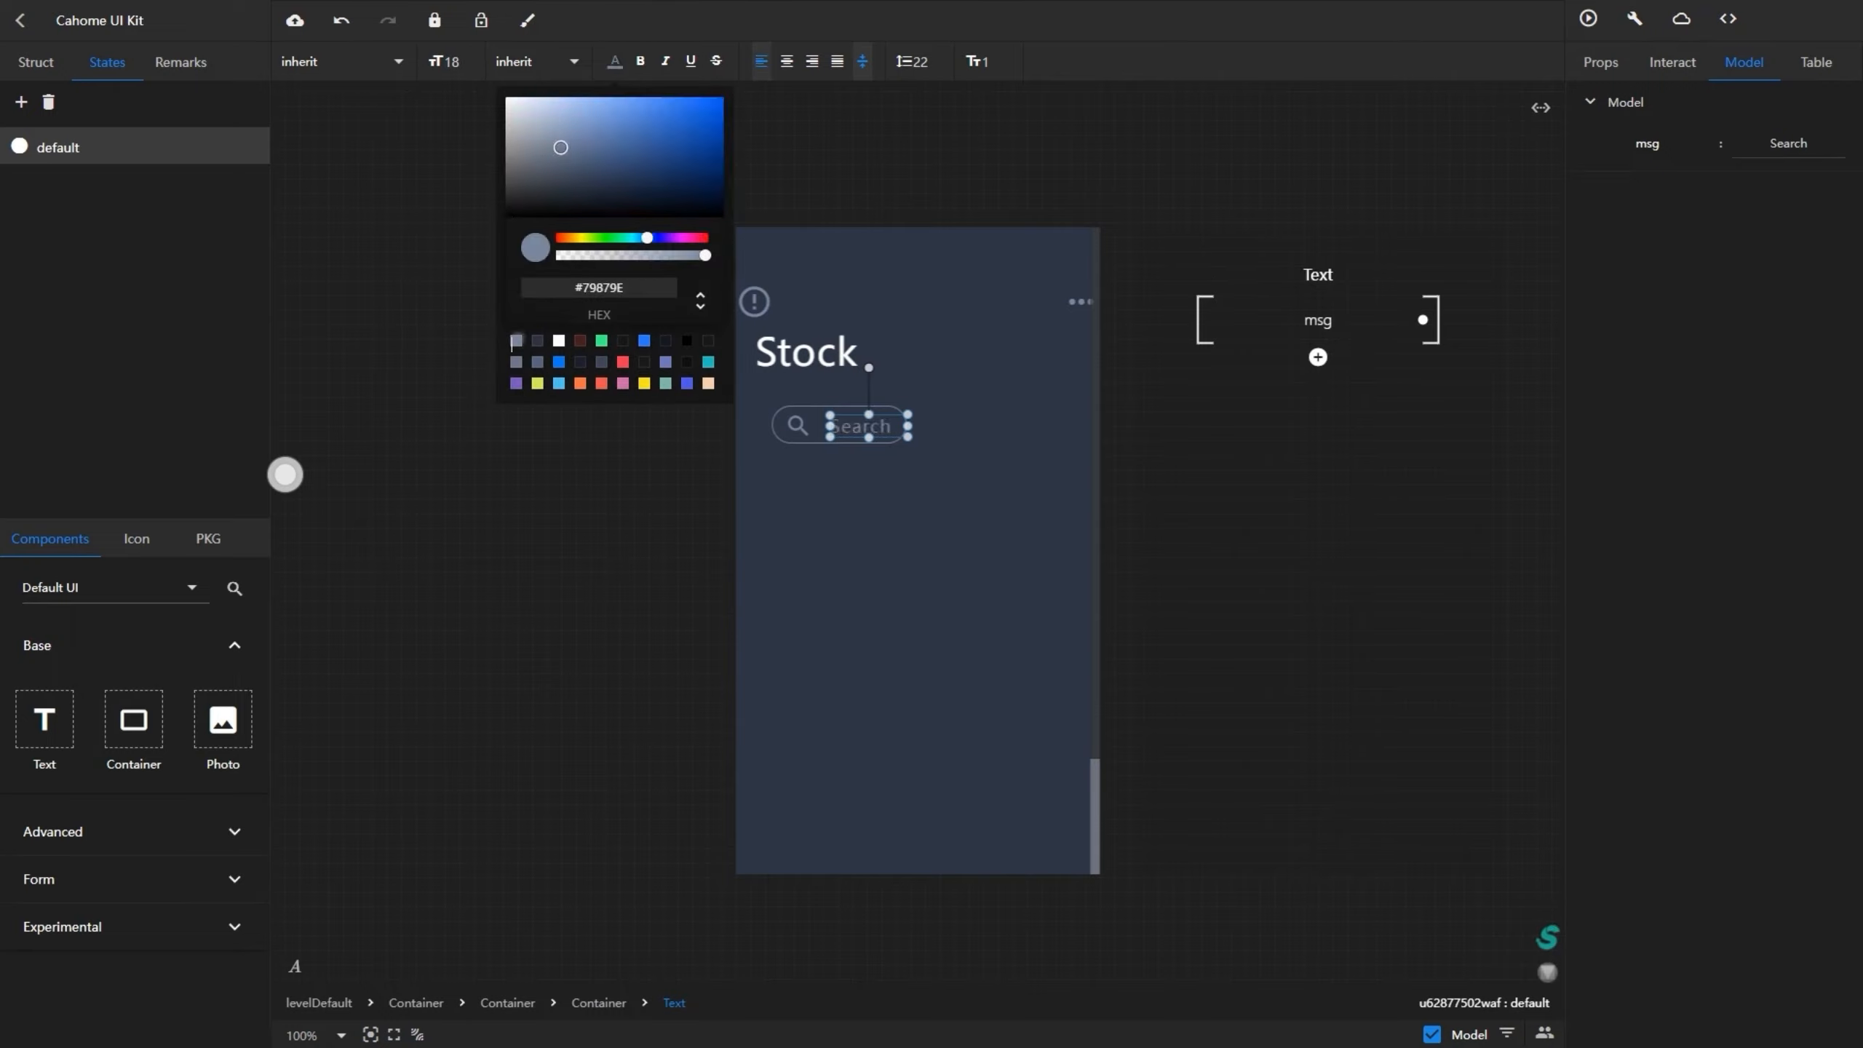
- Move the "Search" text closer to the icon, at about X 47, Y 8, and widen it to about 91 px
click(1585, 63)
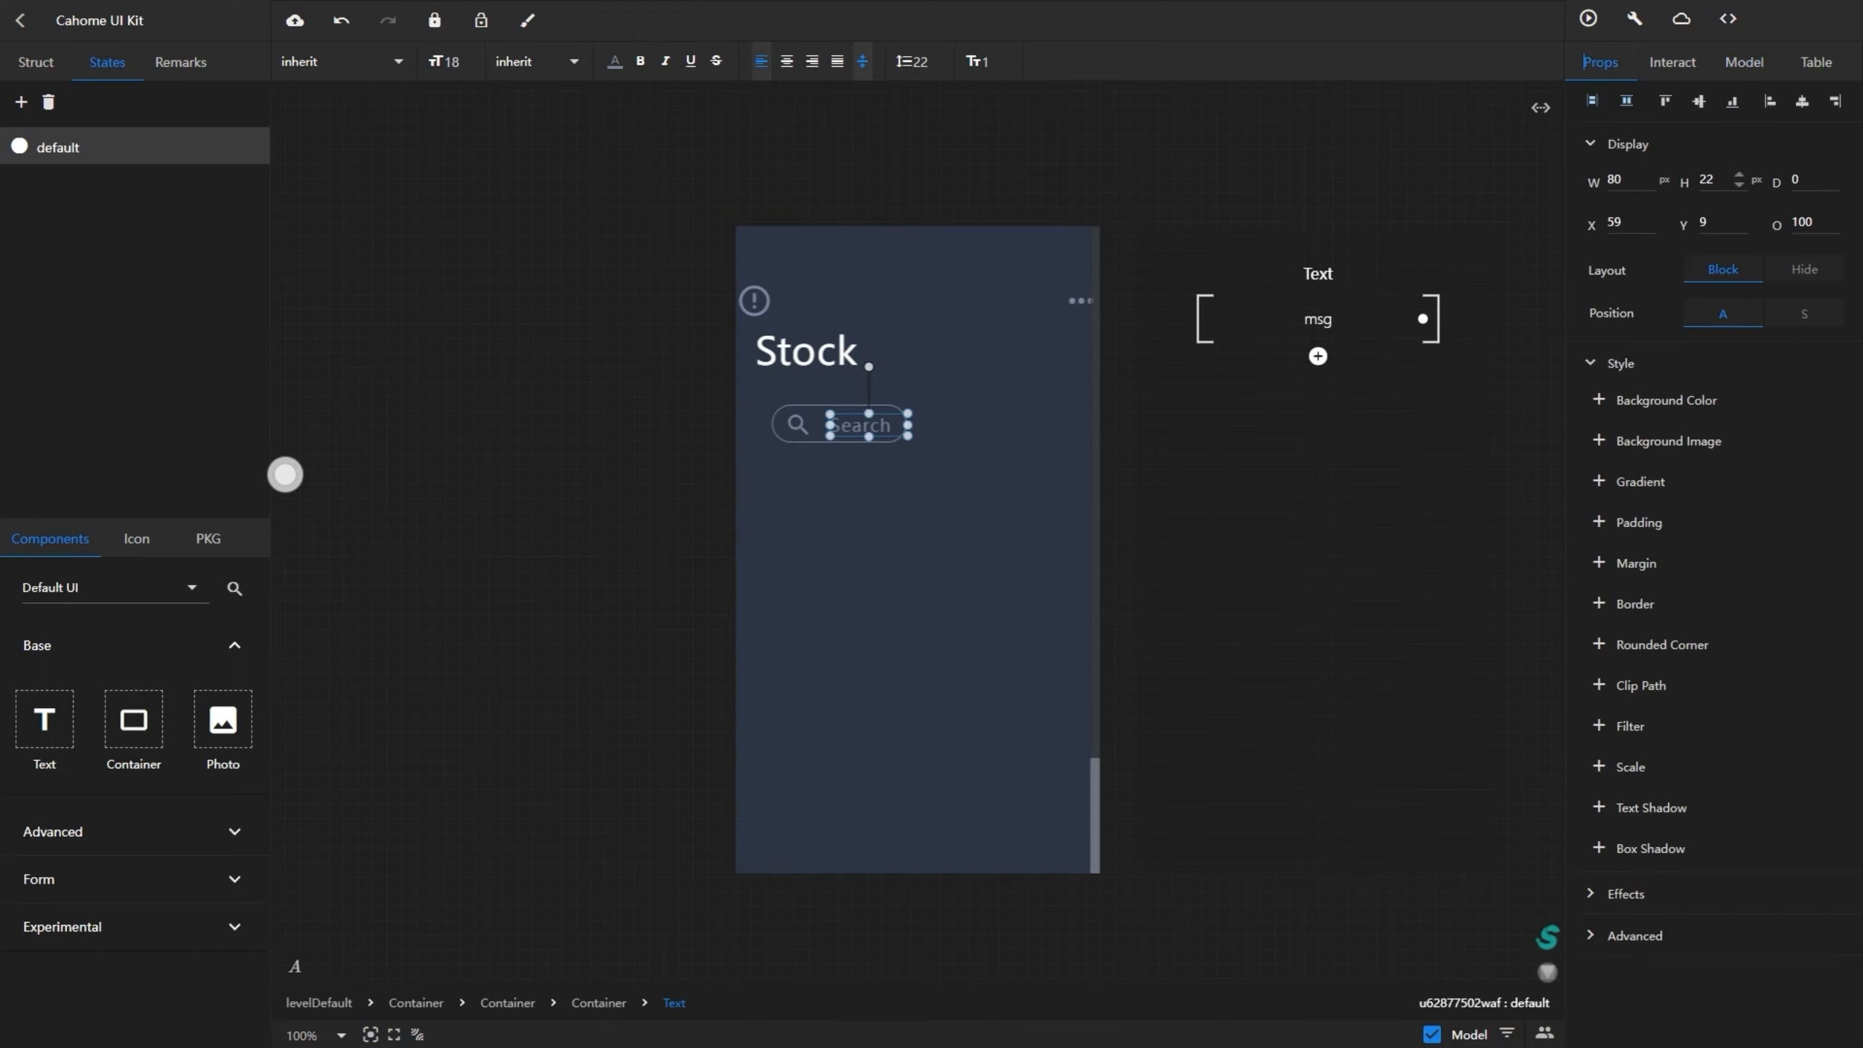
key(Left)
drag(829, 425, 819, 425)
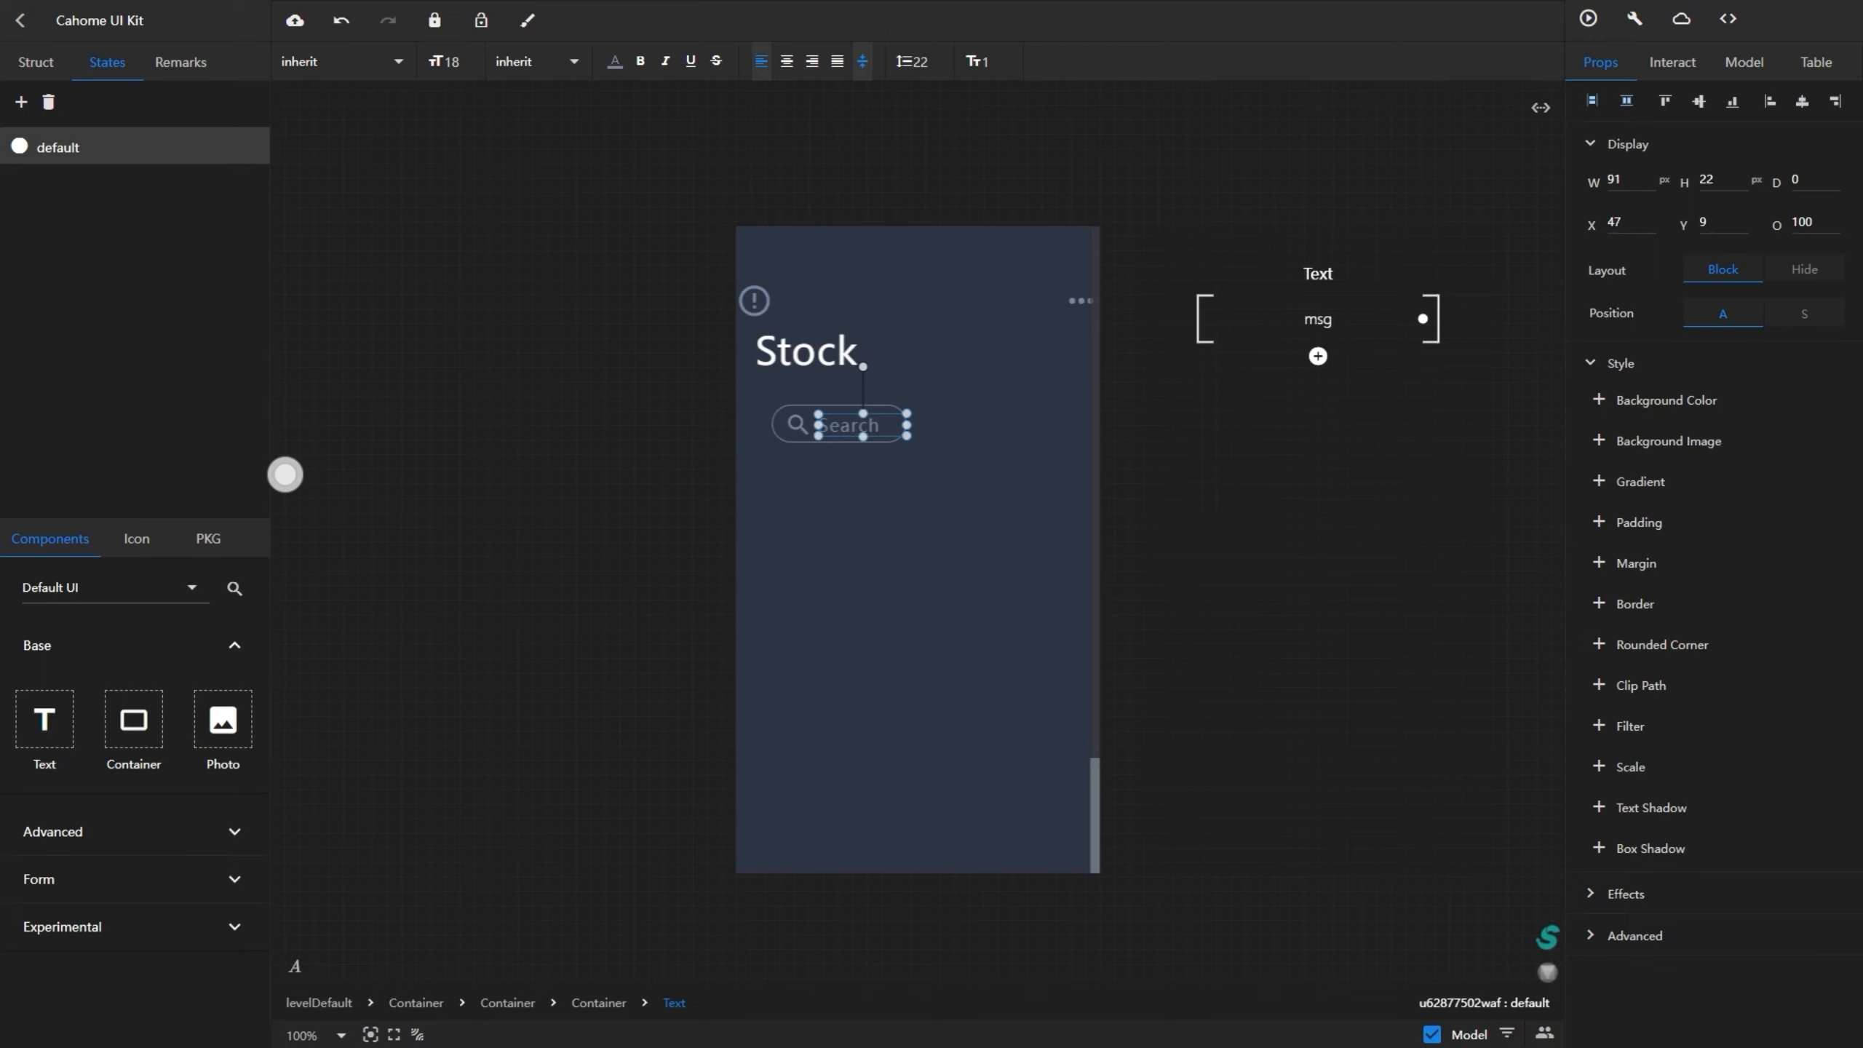
key(Up)
click(917, 573)
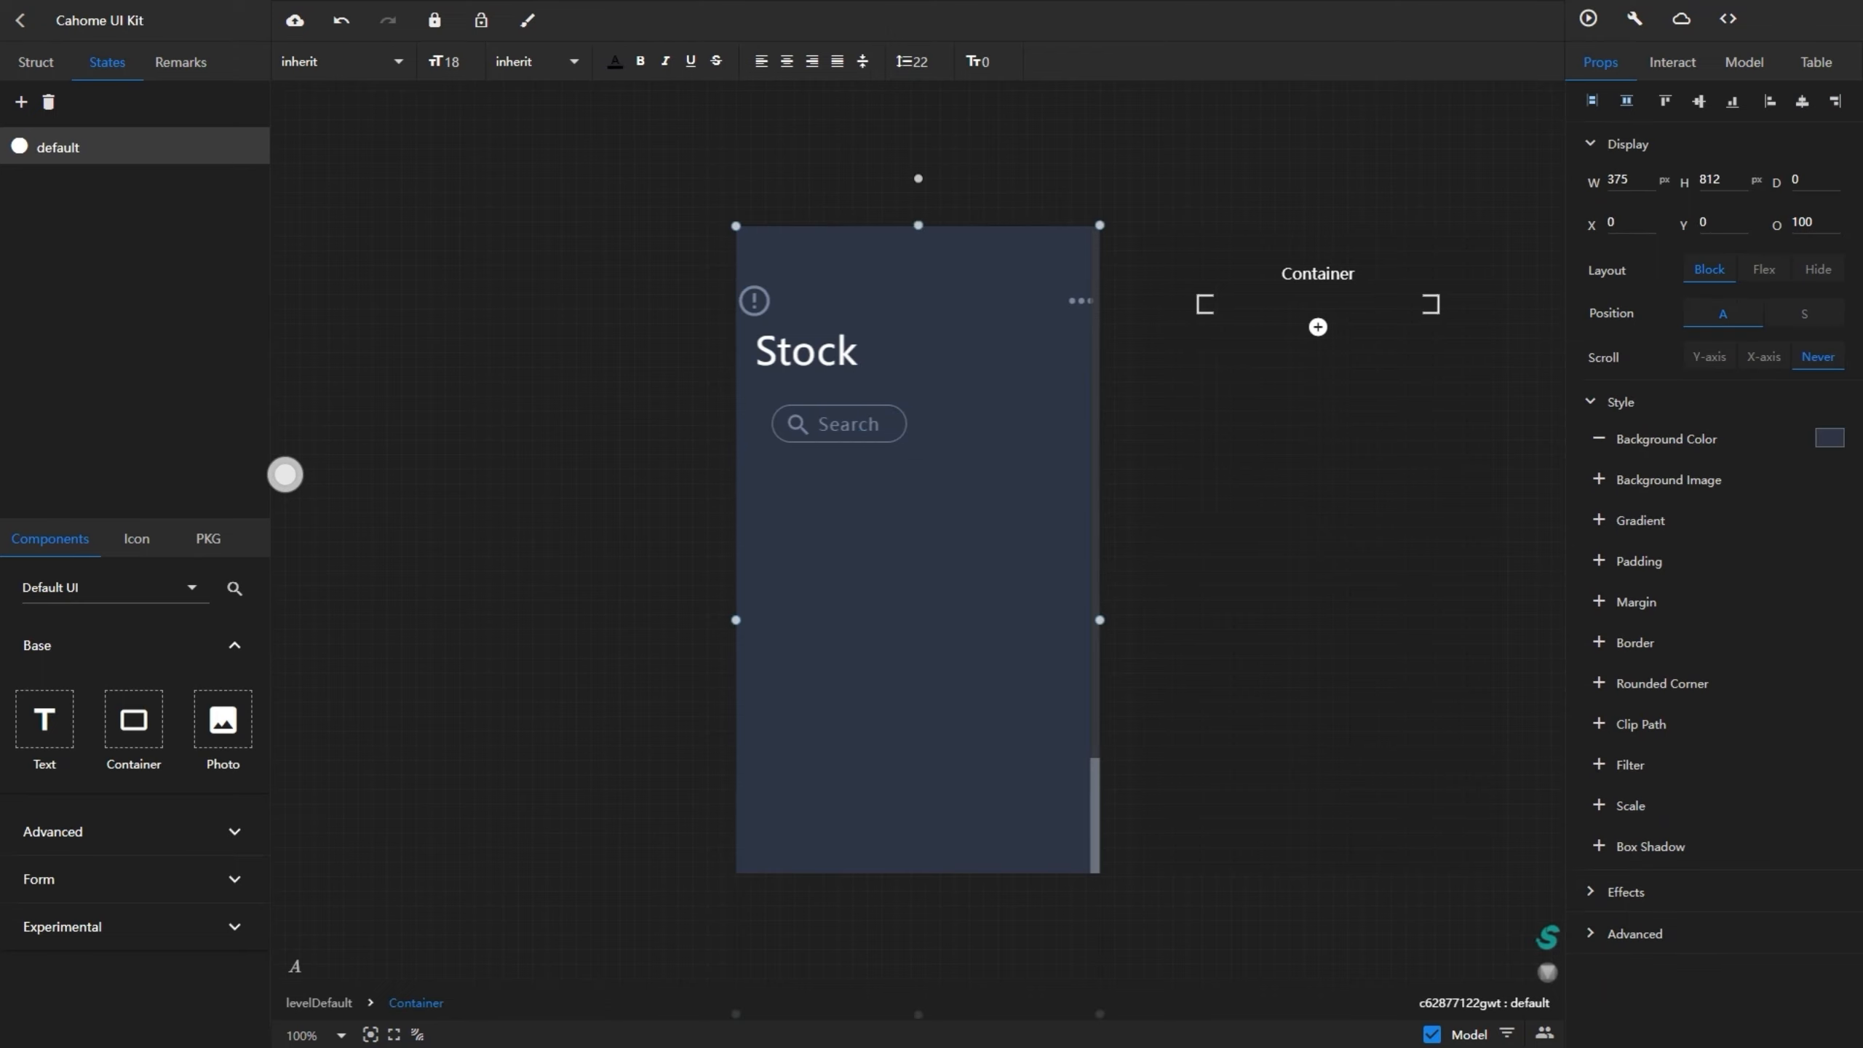
double_click(859, 425)
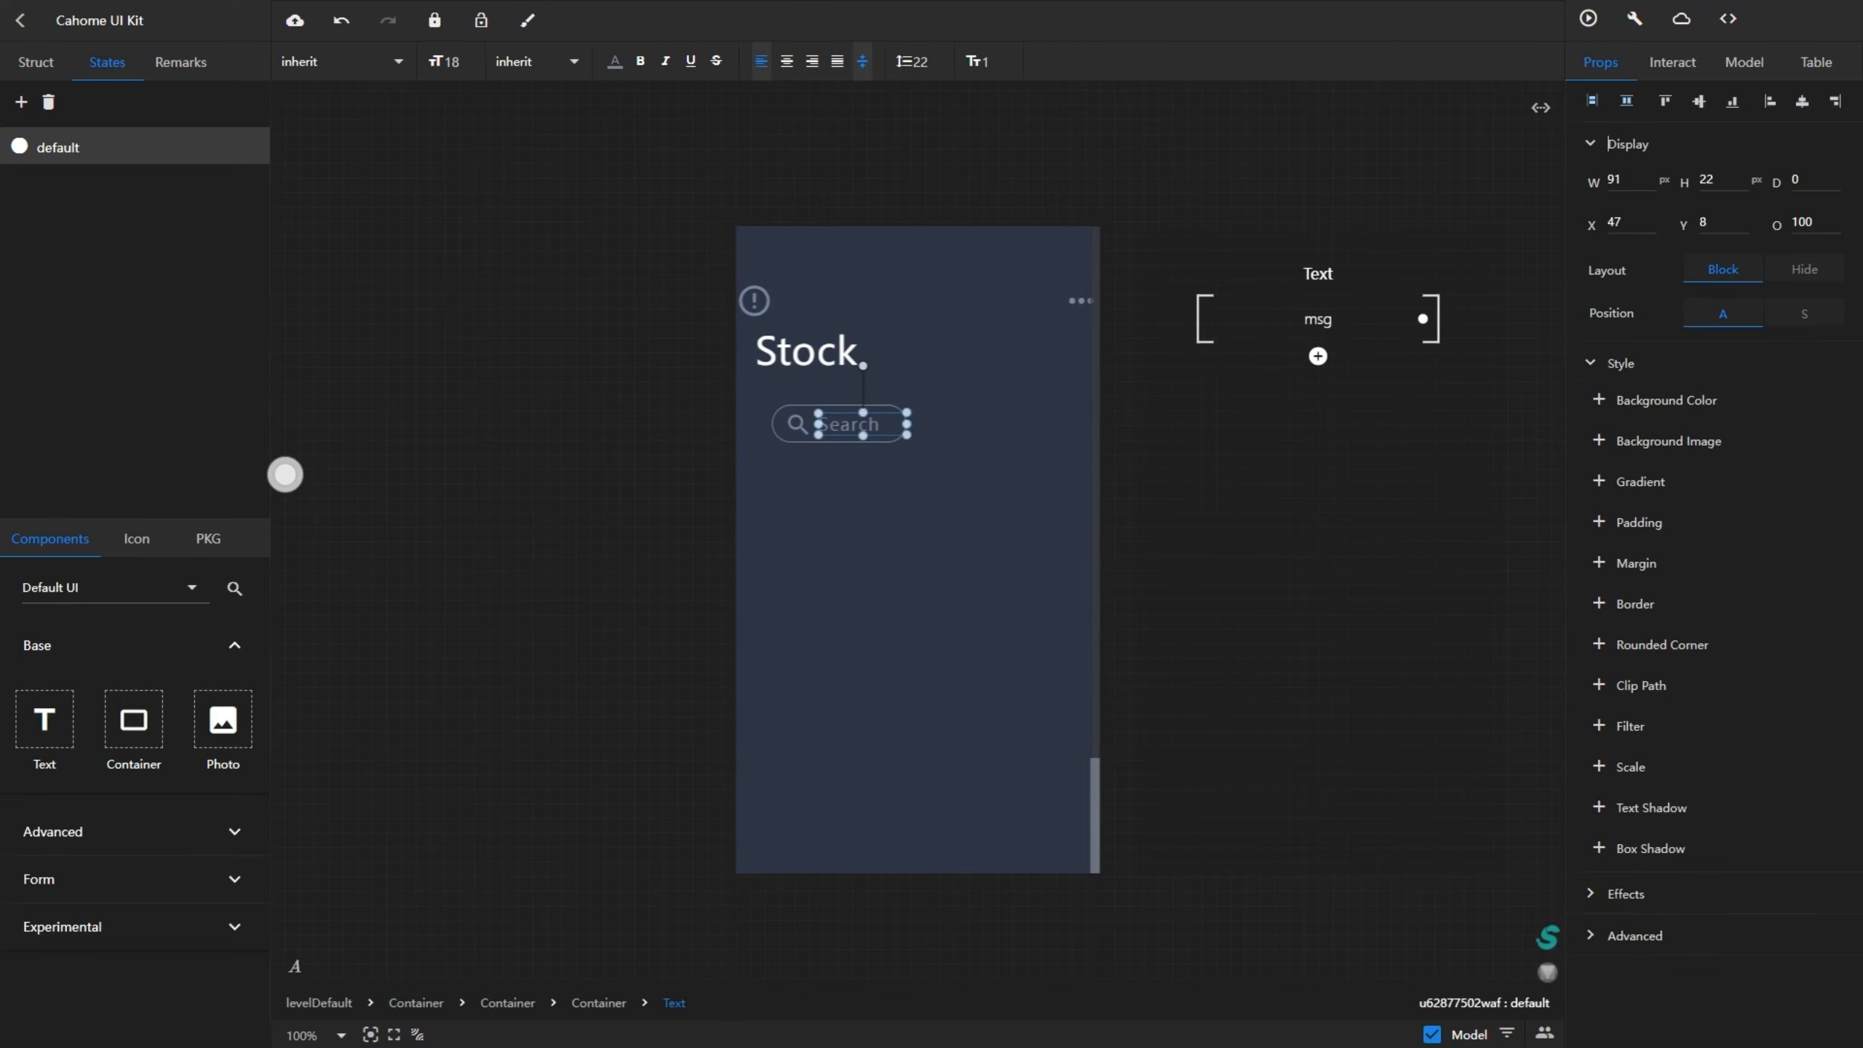
- Add a normal-value model to the rounded search container and name it "copy"
click(778, 425)
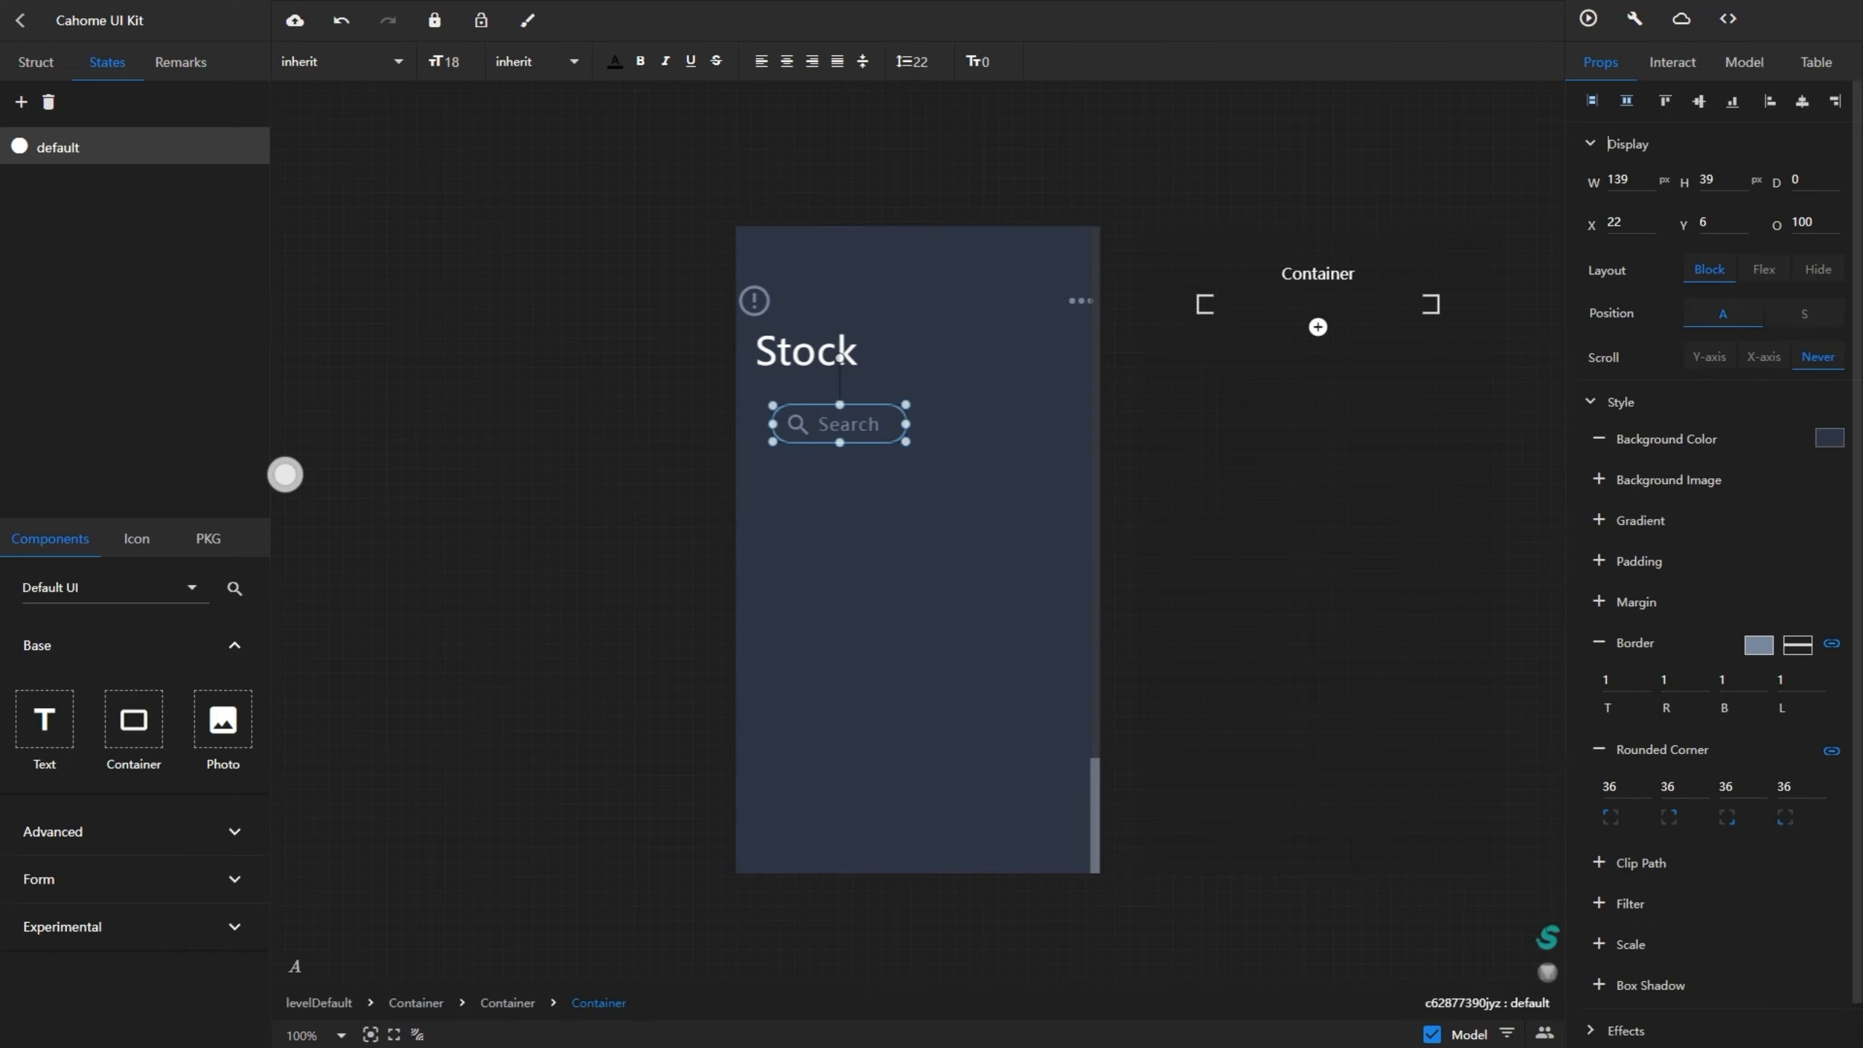
click(1318, 326)
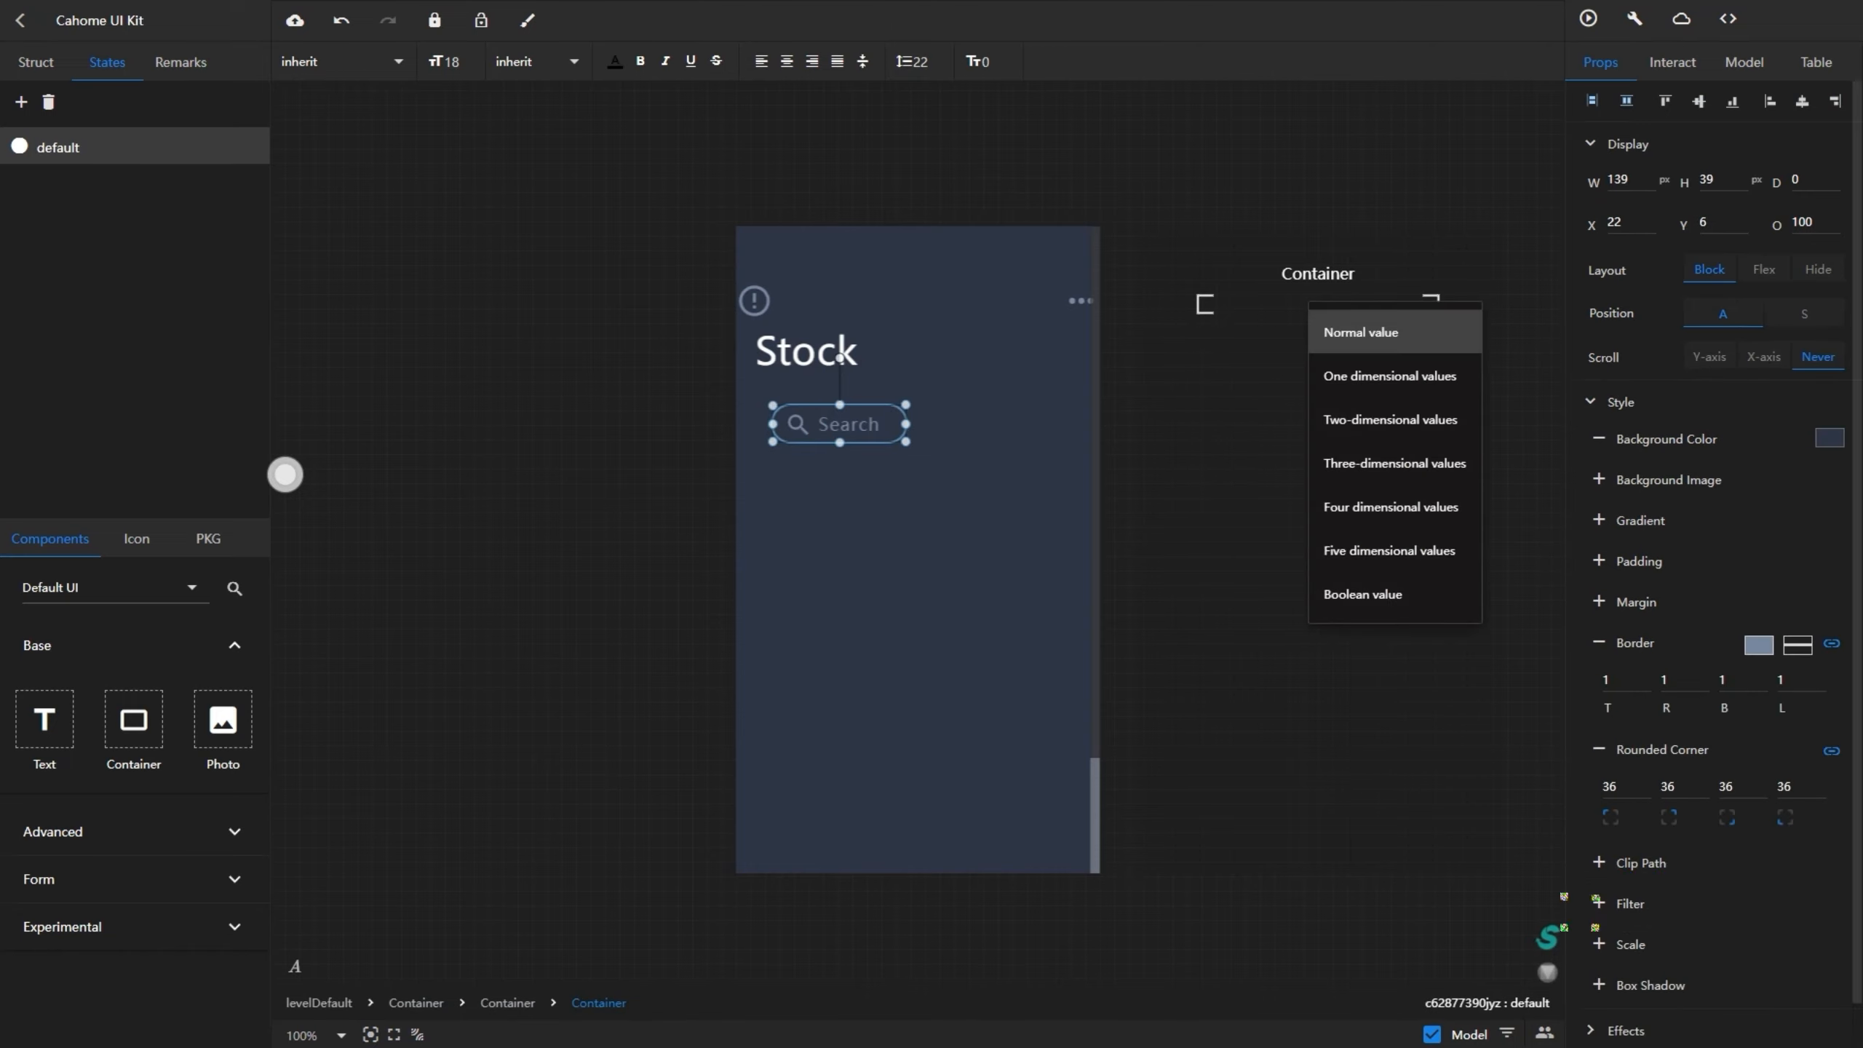
click(1742, 62)
click(1739, 62)
double_click(1647, 144)
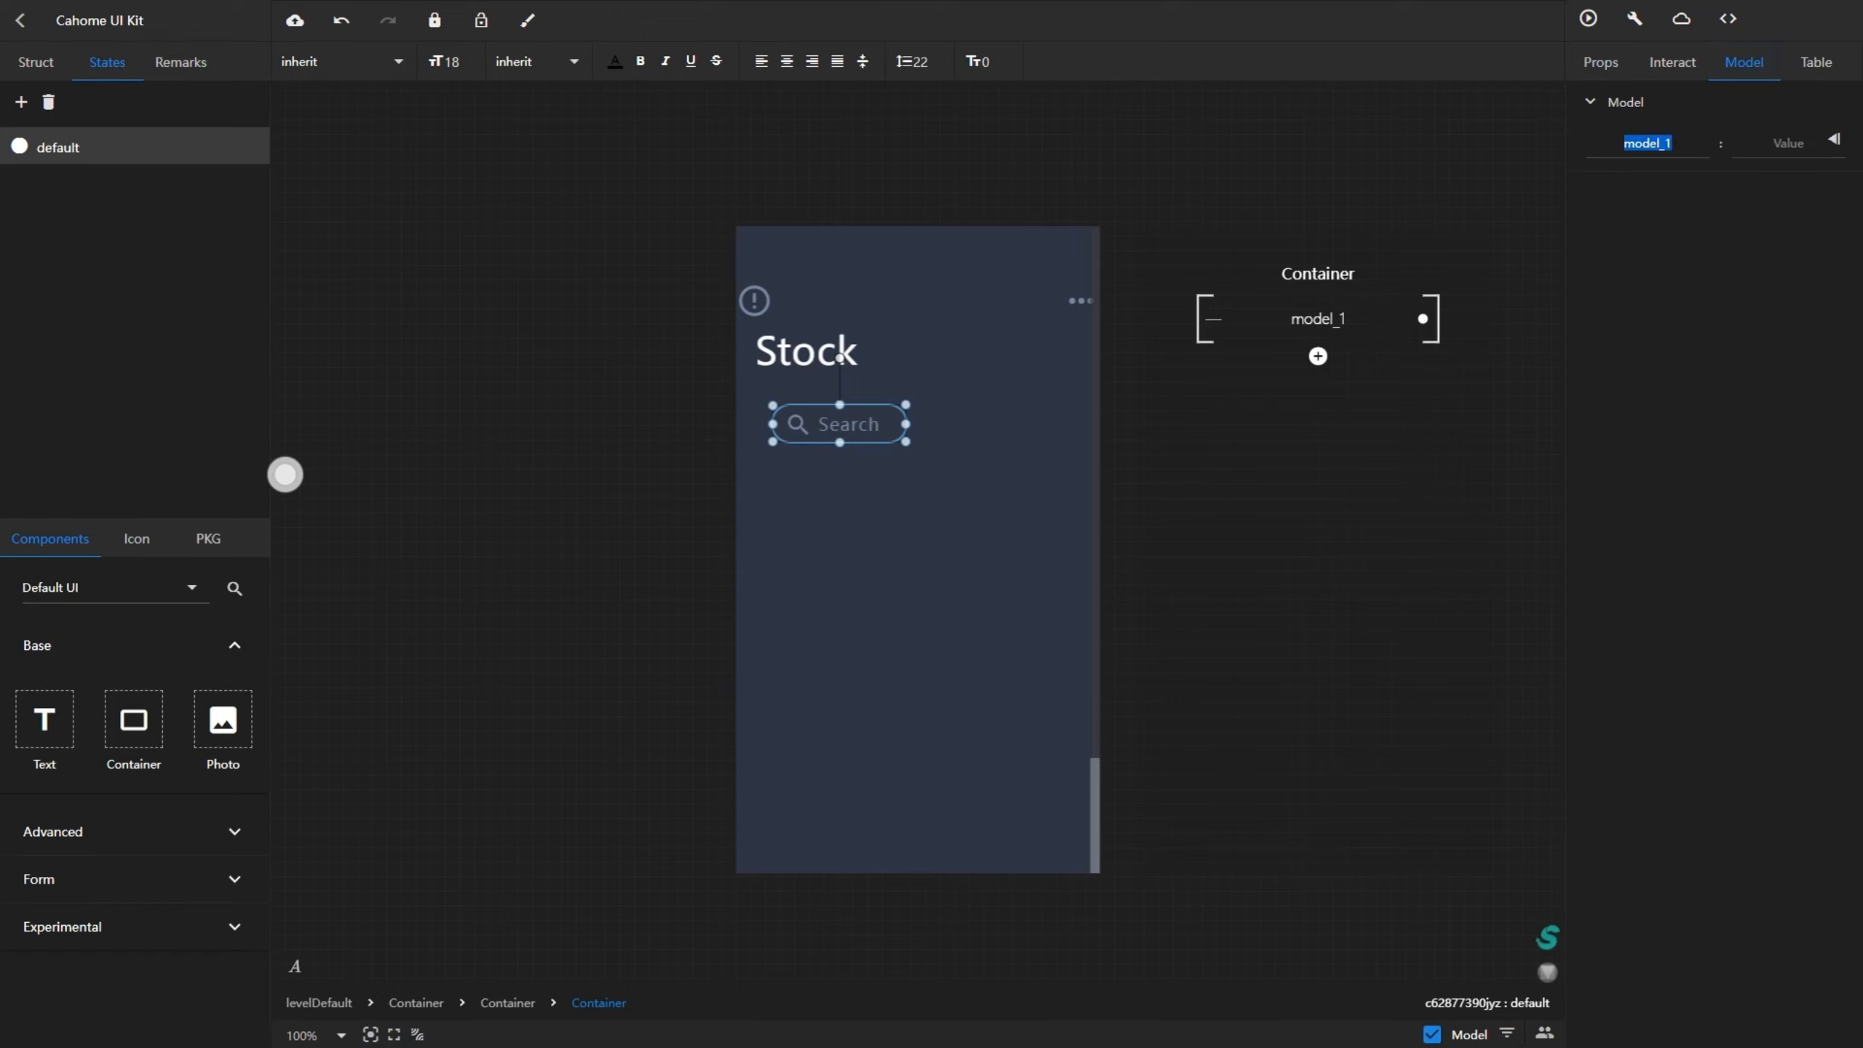
text(copy)
- Lay out the two copied Search containers with position S and SB row justification, each about 158 px wide
click(1804, 314)
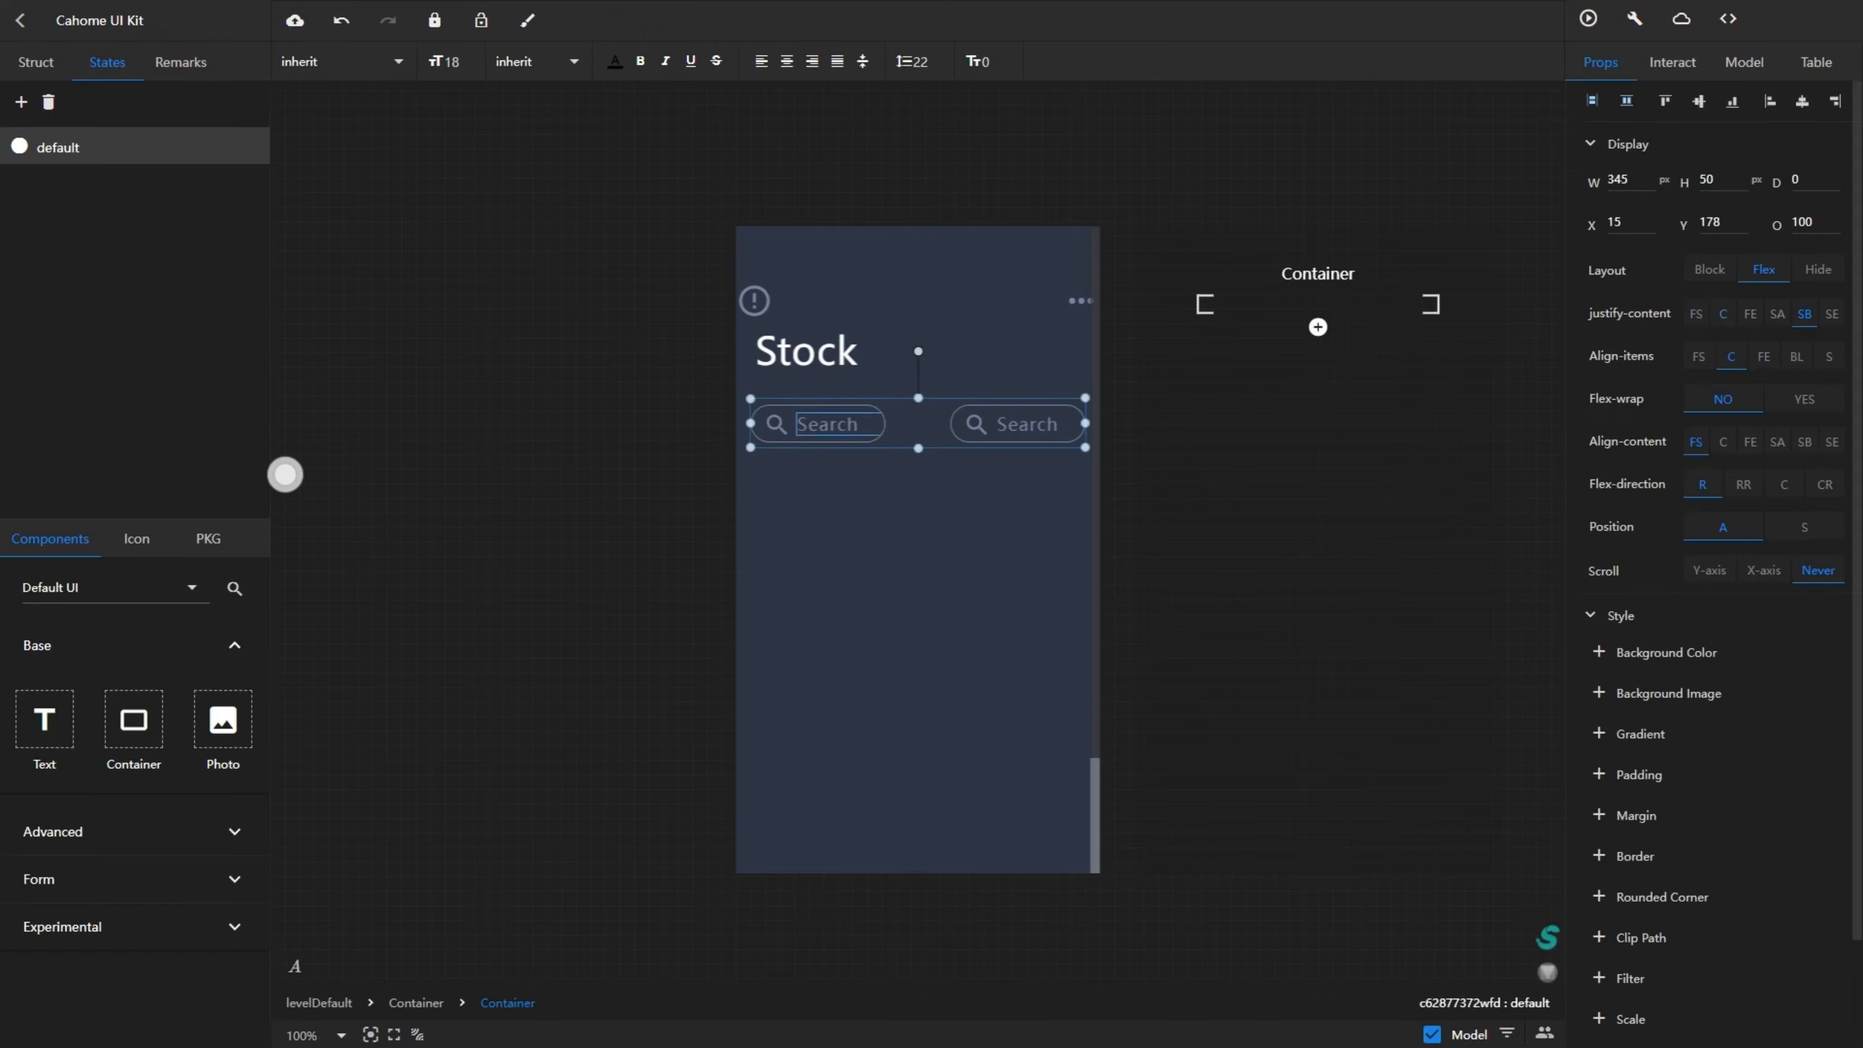
click(1007, 424)
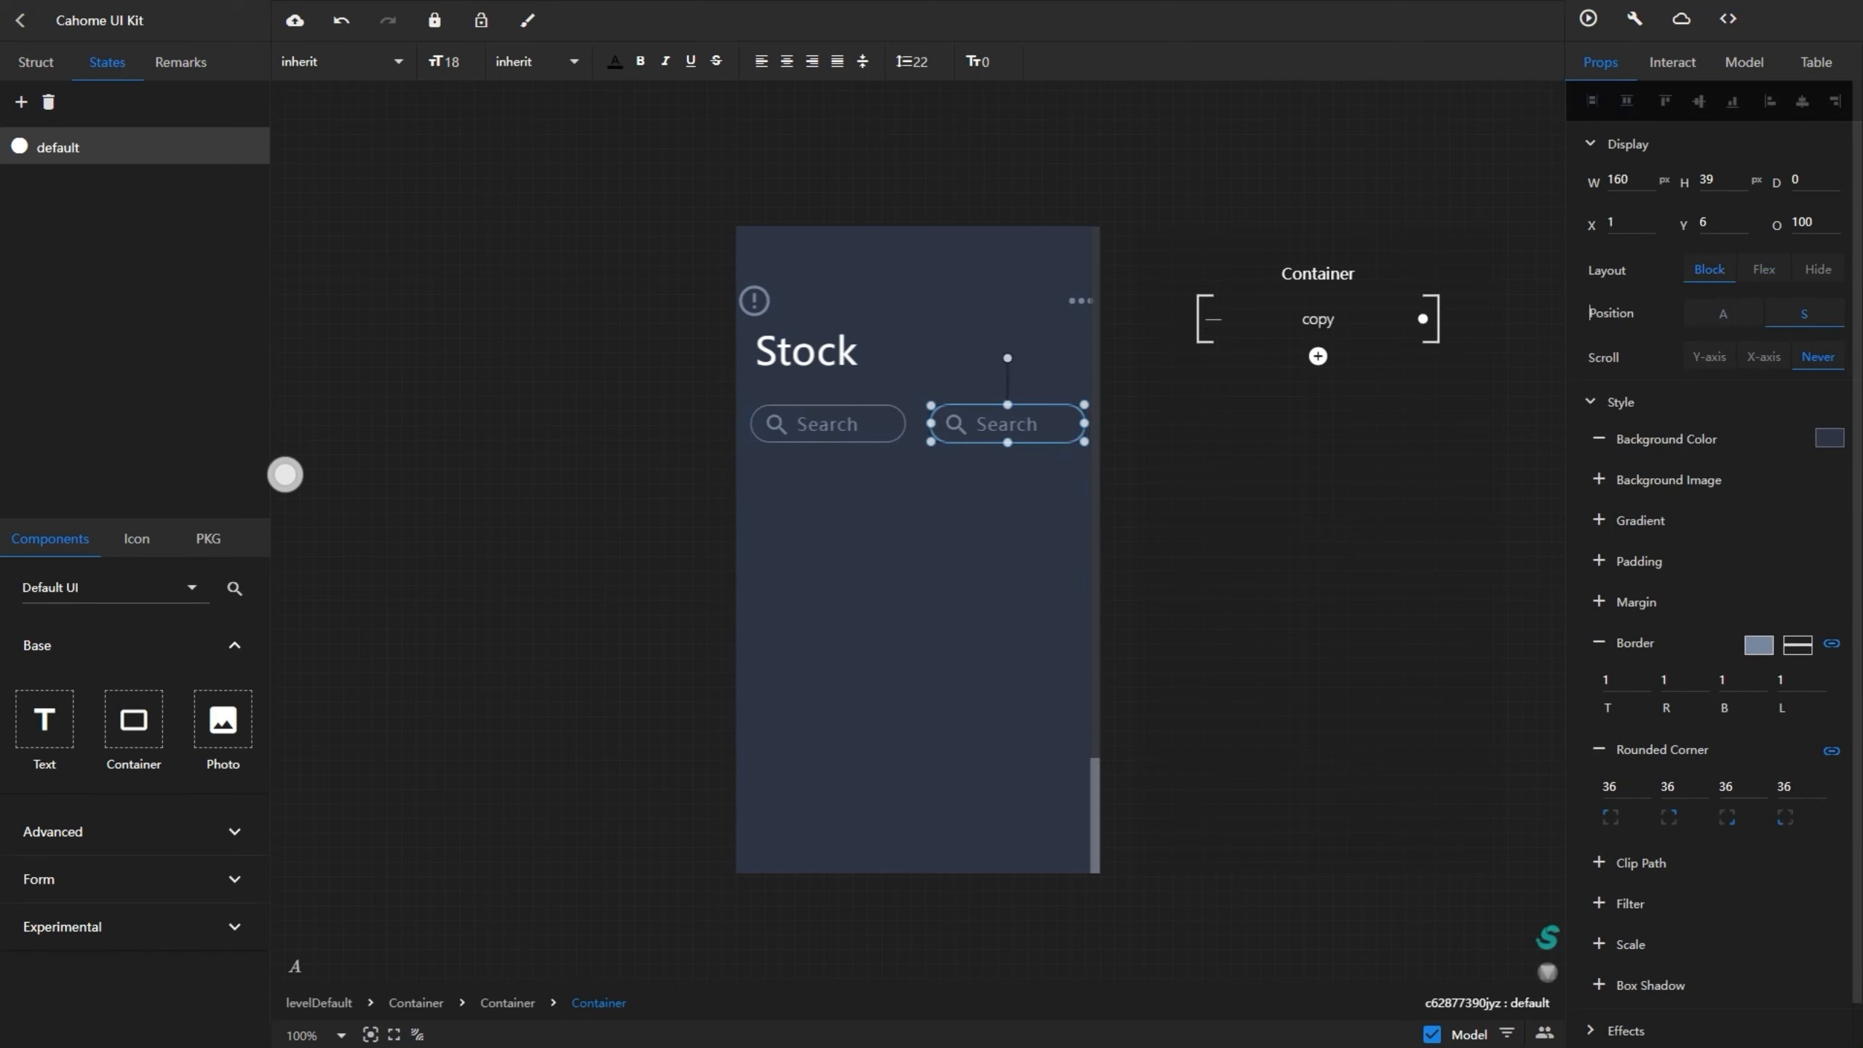
drag(931, 423, 933, 424)
- Add a state named default:$1 to the second Search container
click(21, 102)
click(59, 183)
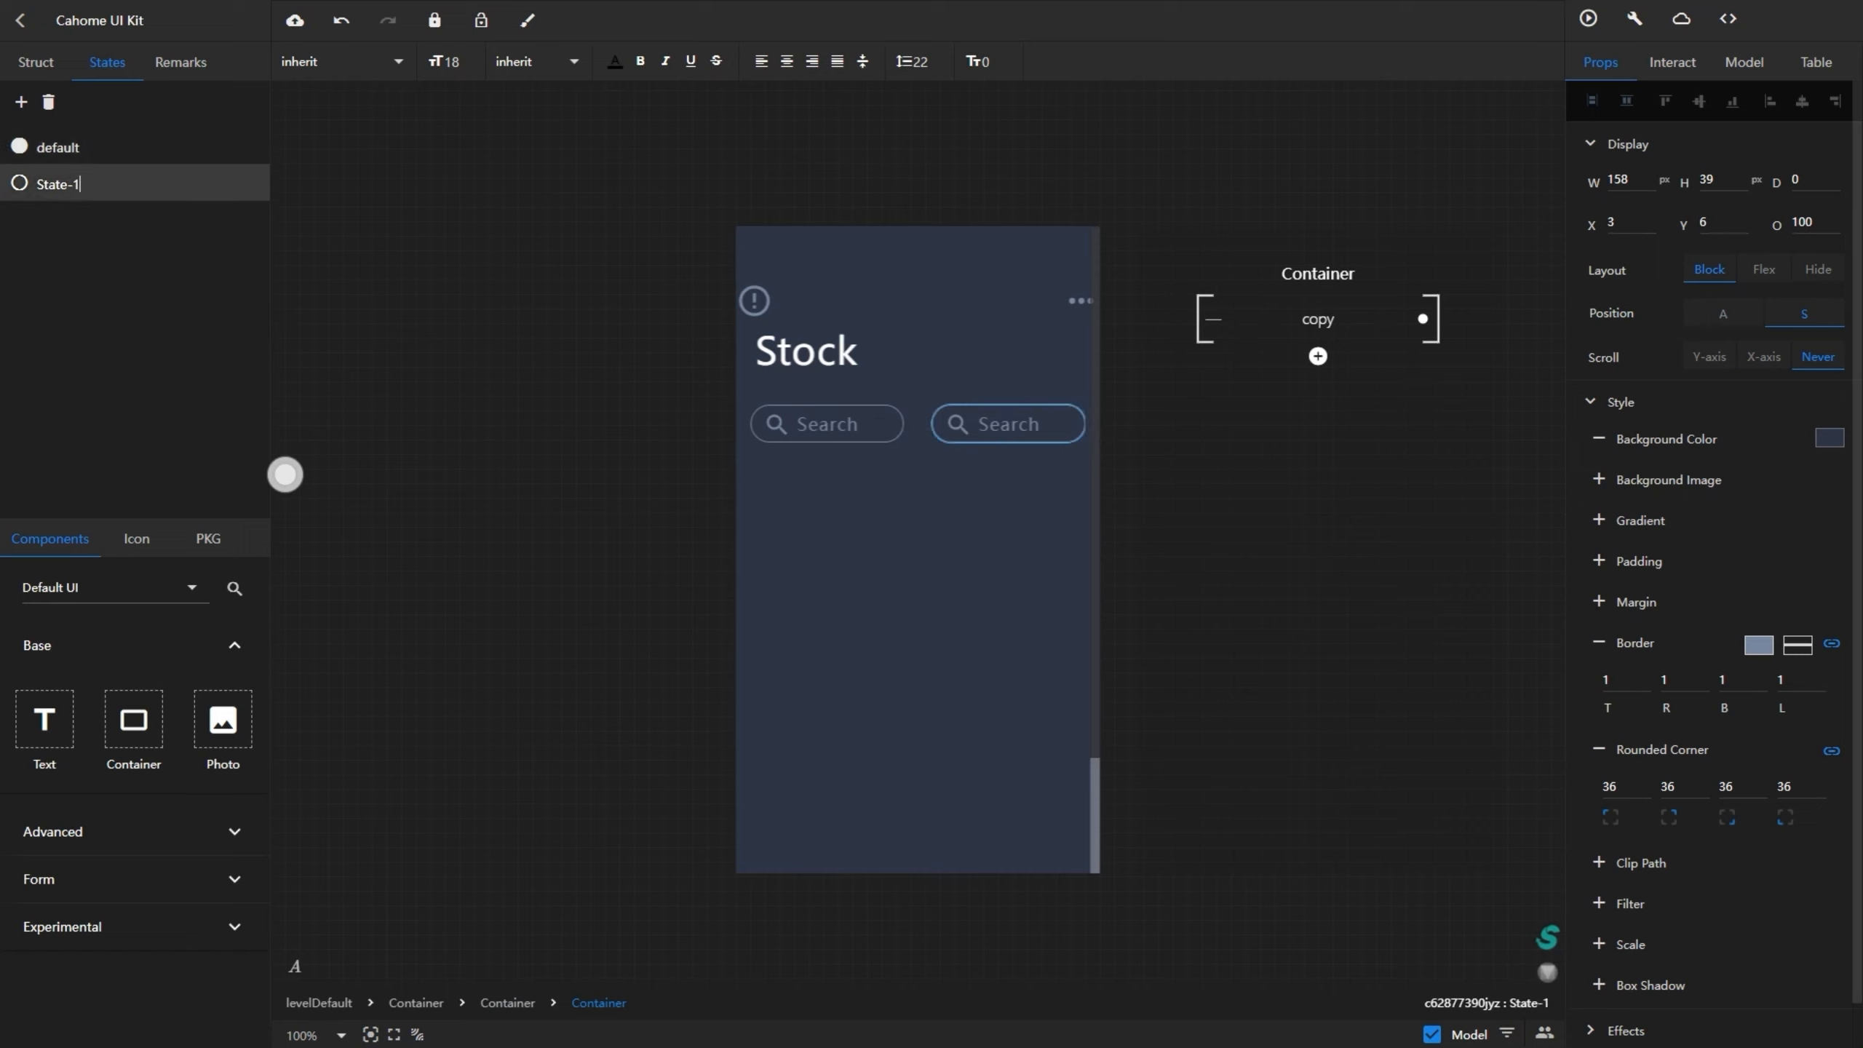
key(ctrl+a)
key(BackSpace)
text(da)
text(fa)
key(Return)
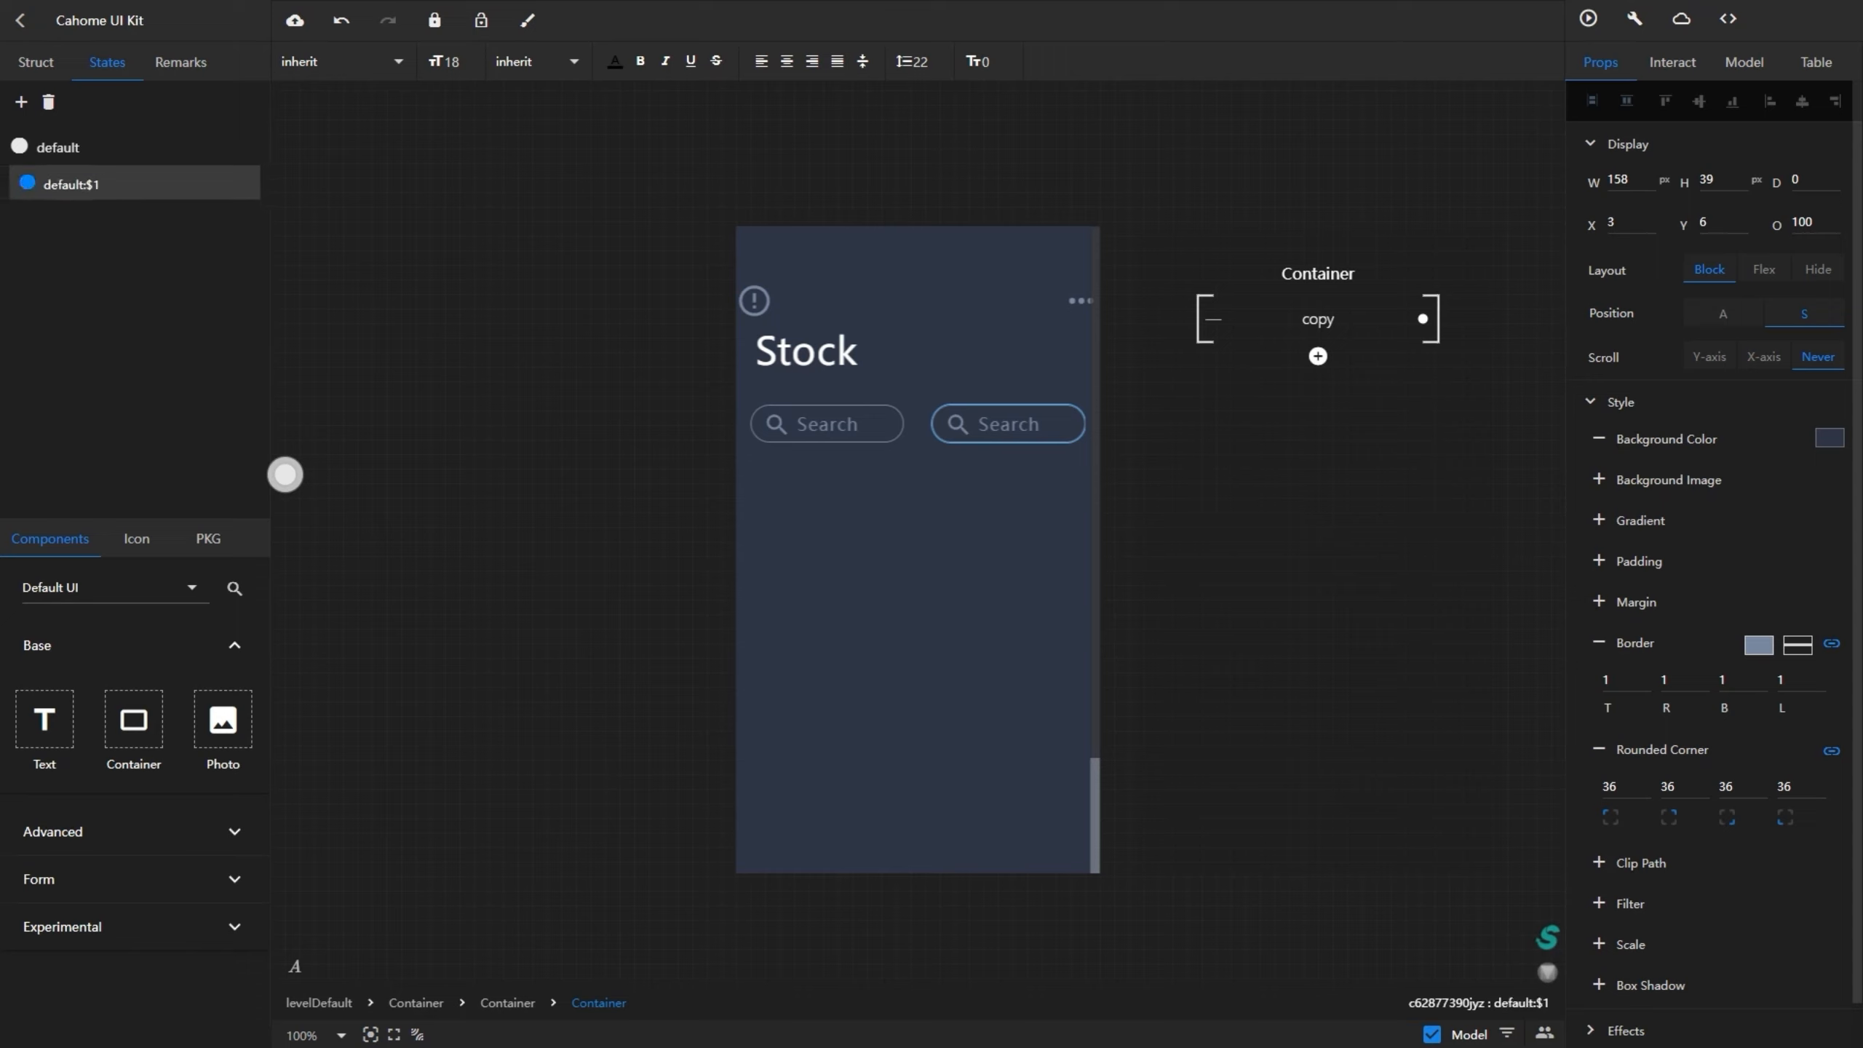
- Set the second container's background colour to #3E475A in the default:$1 state
right_click(1437, 441)
click(1496, 456)
click(1829, 439)
click(1617, 694)
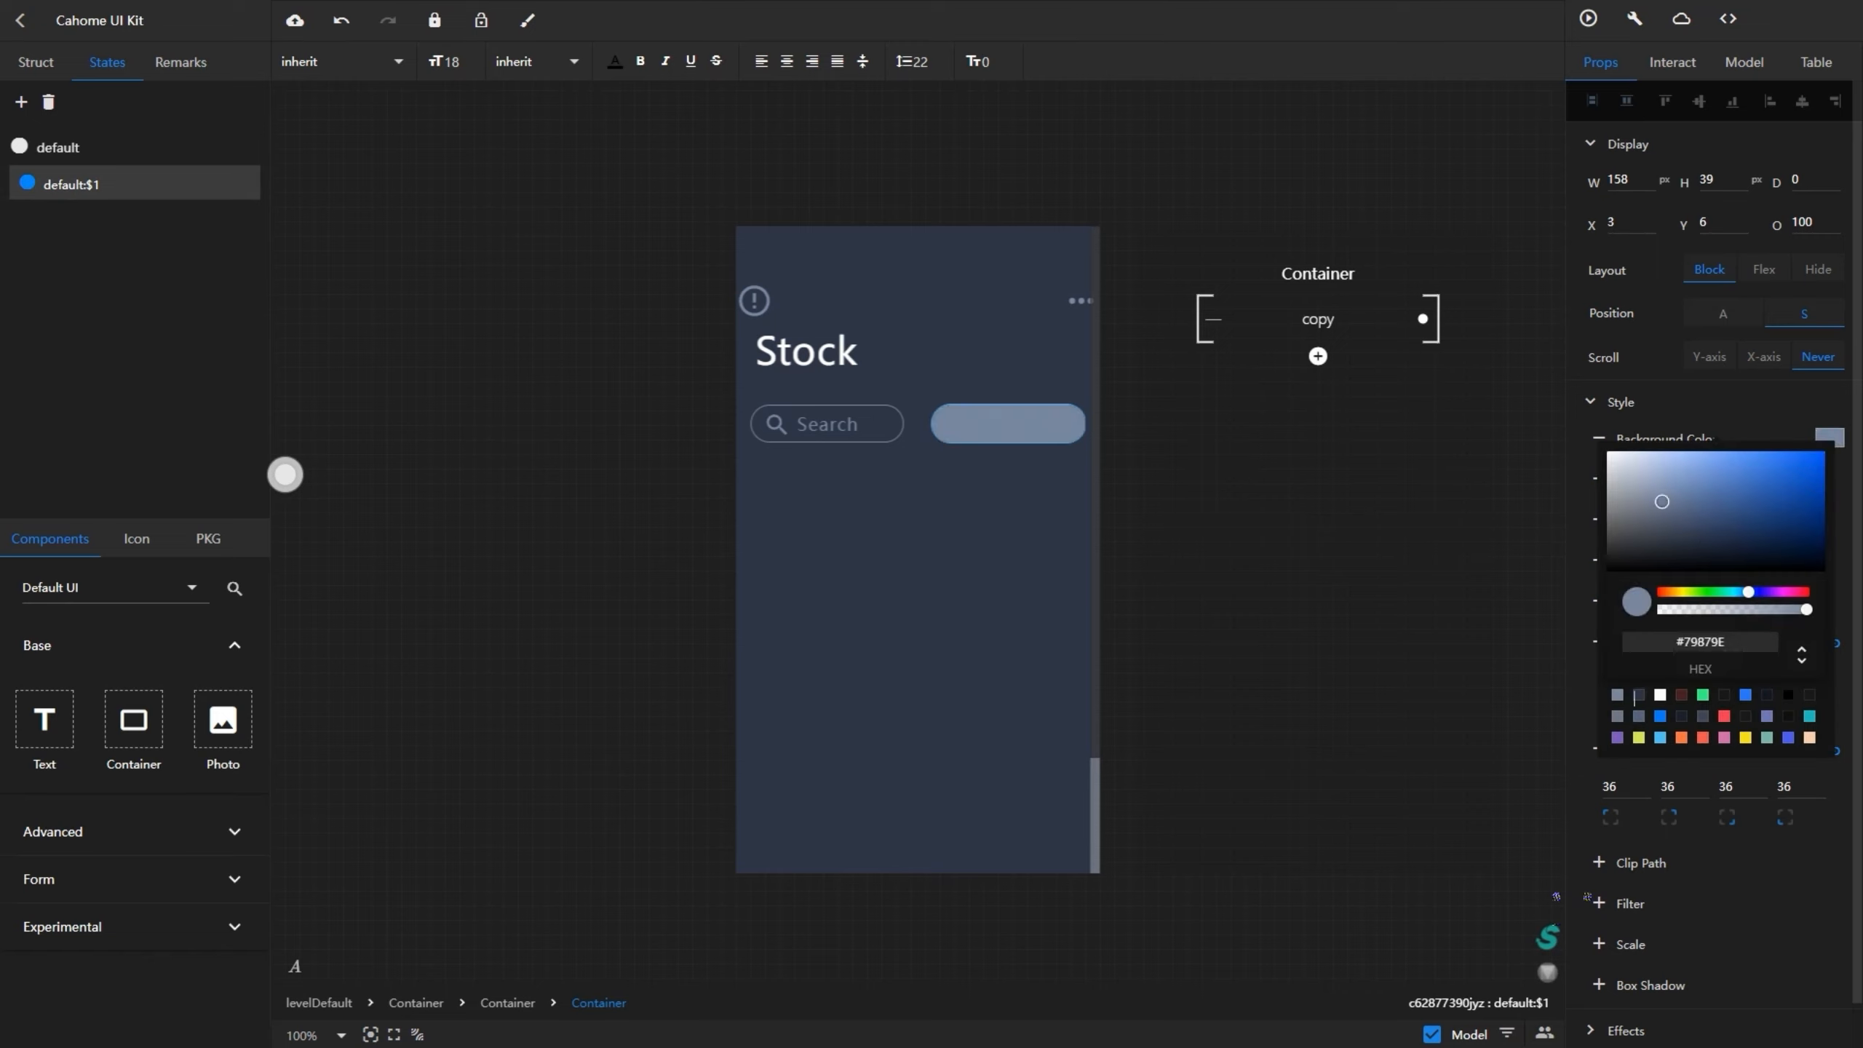
click(1638, 695)
click(1699, 716)
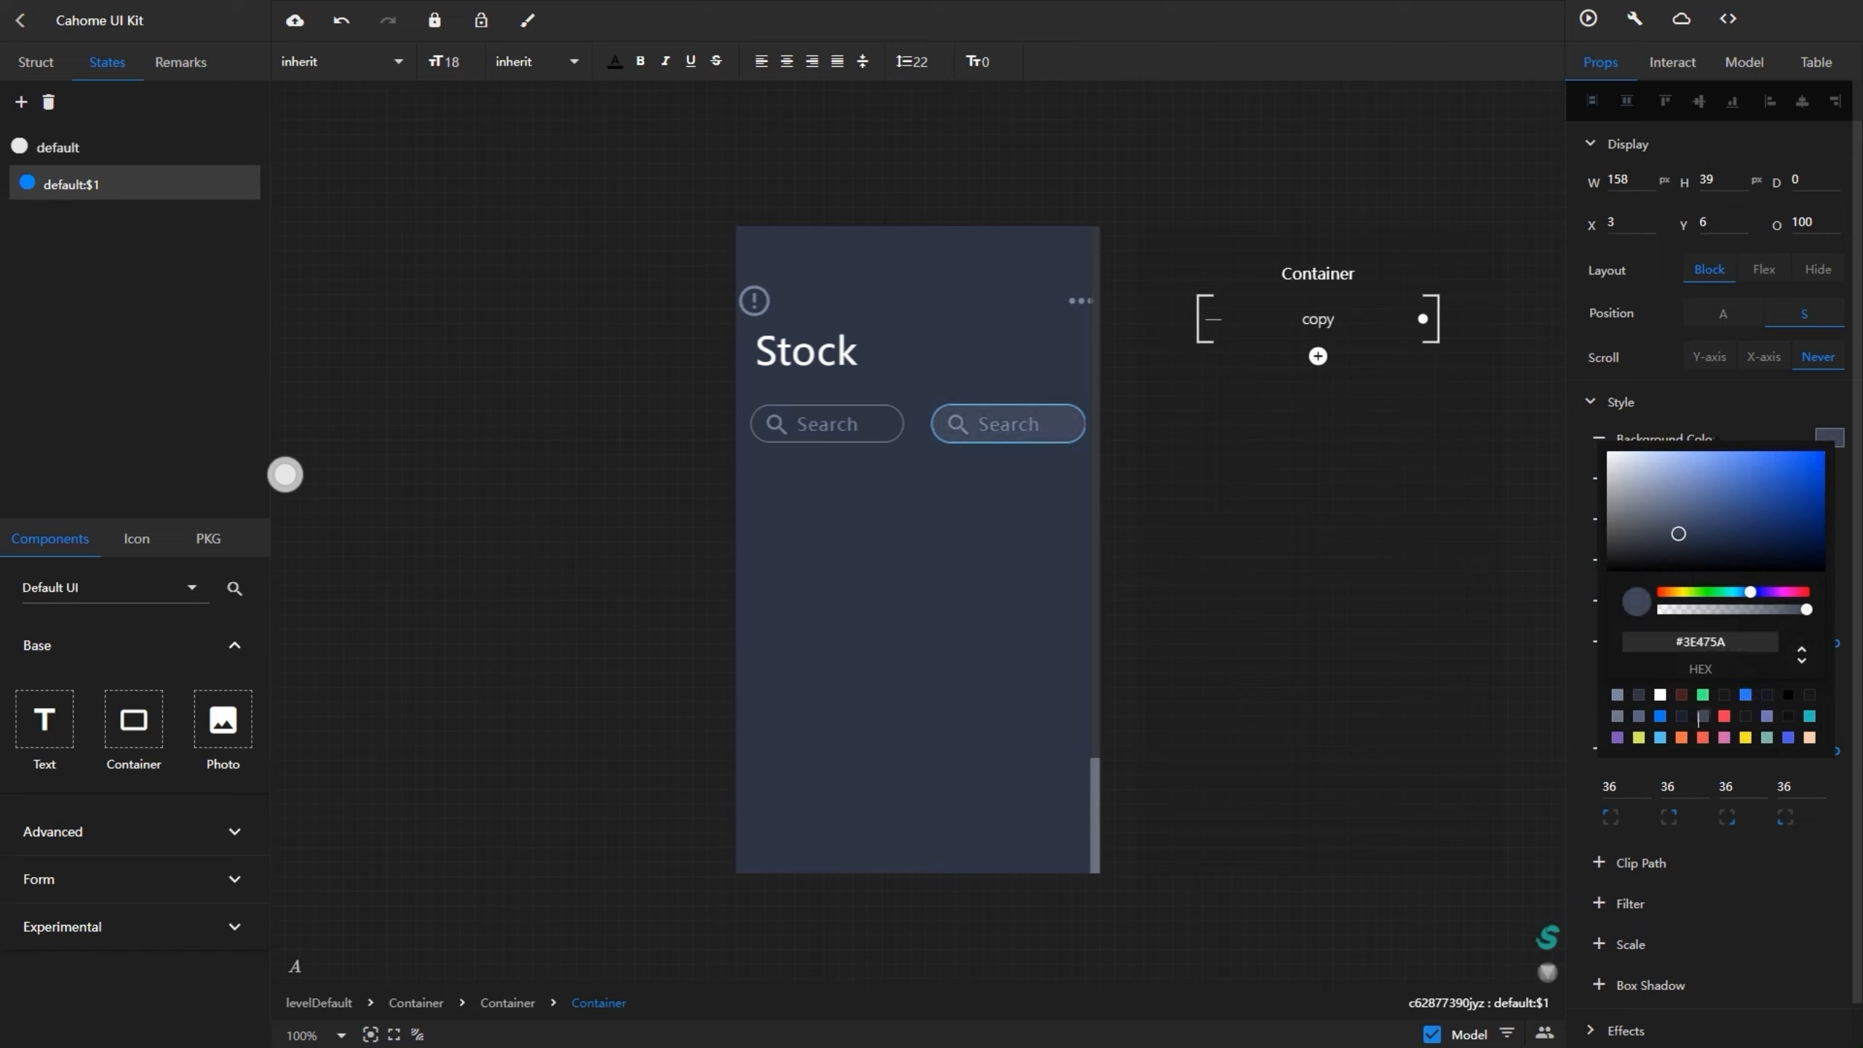
click(1511, 704)
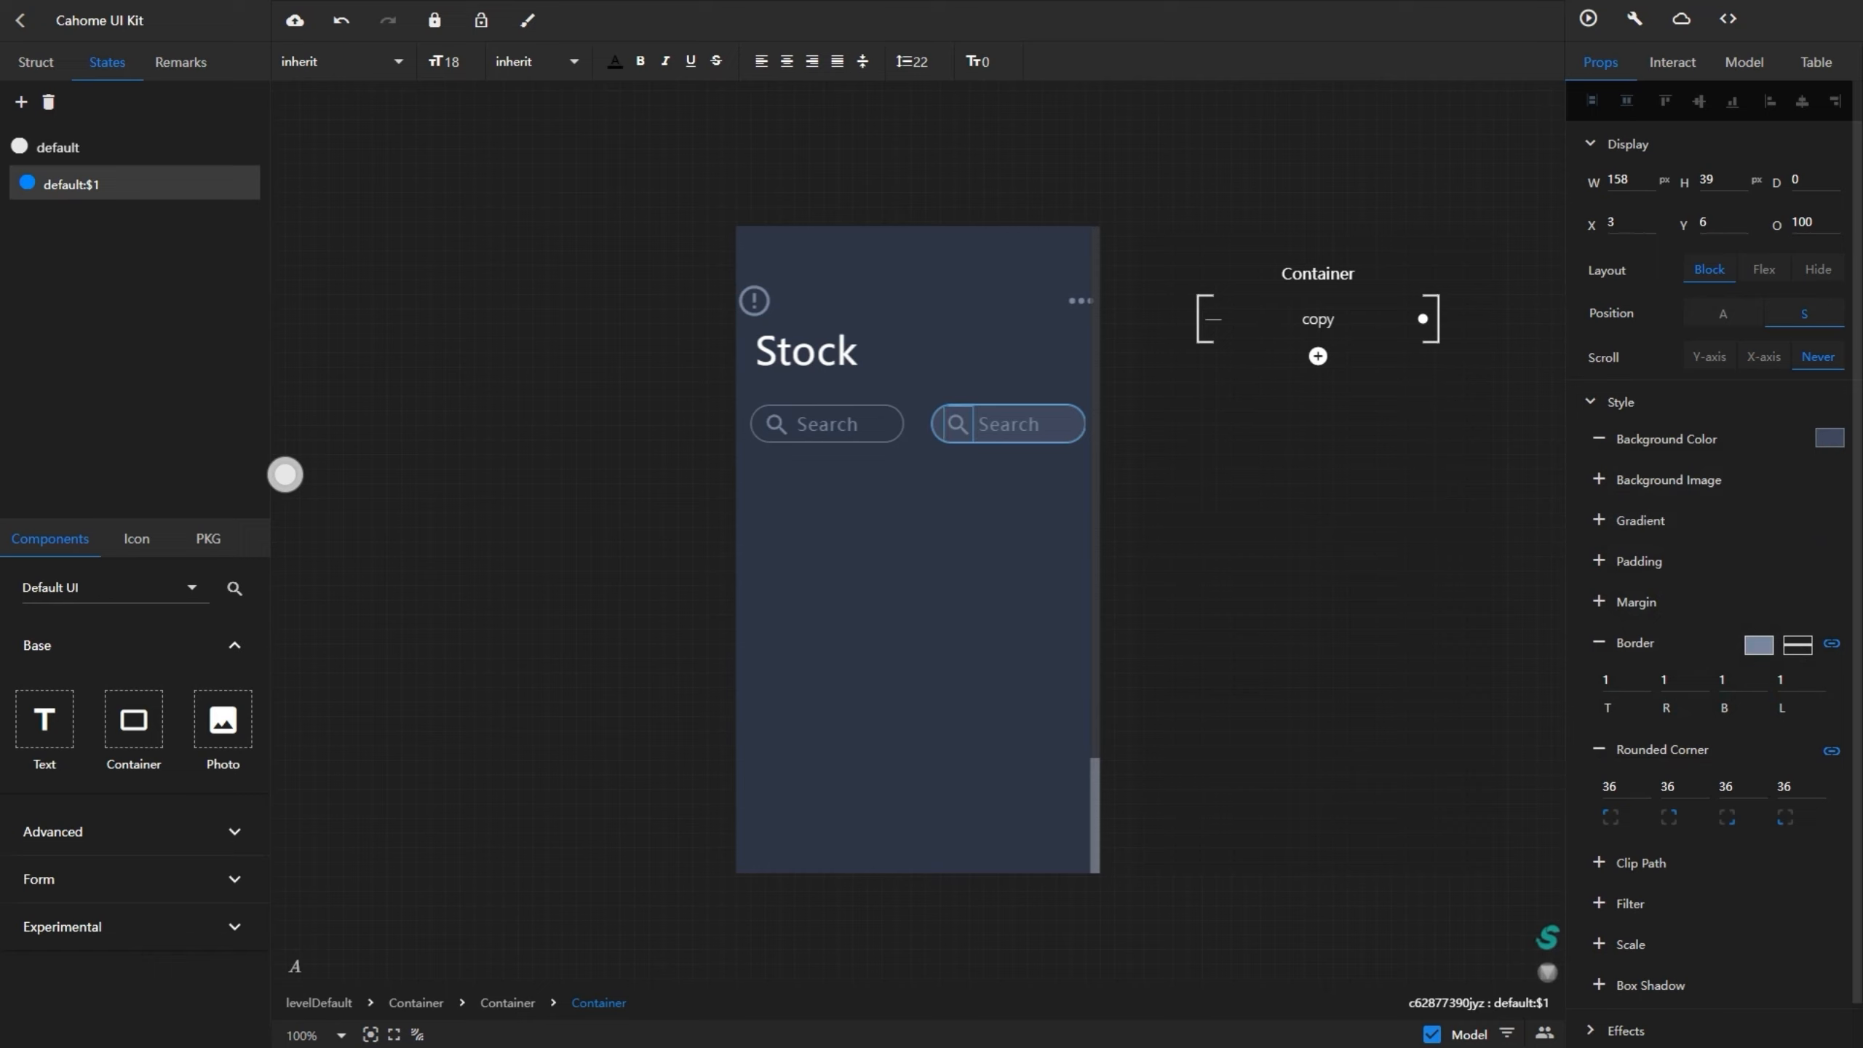
- Add a state named default:$1 to the search icon in the second container
click(958, 425)
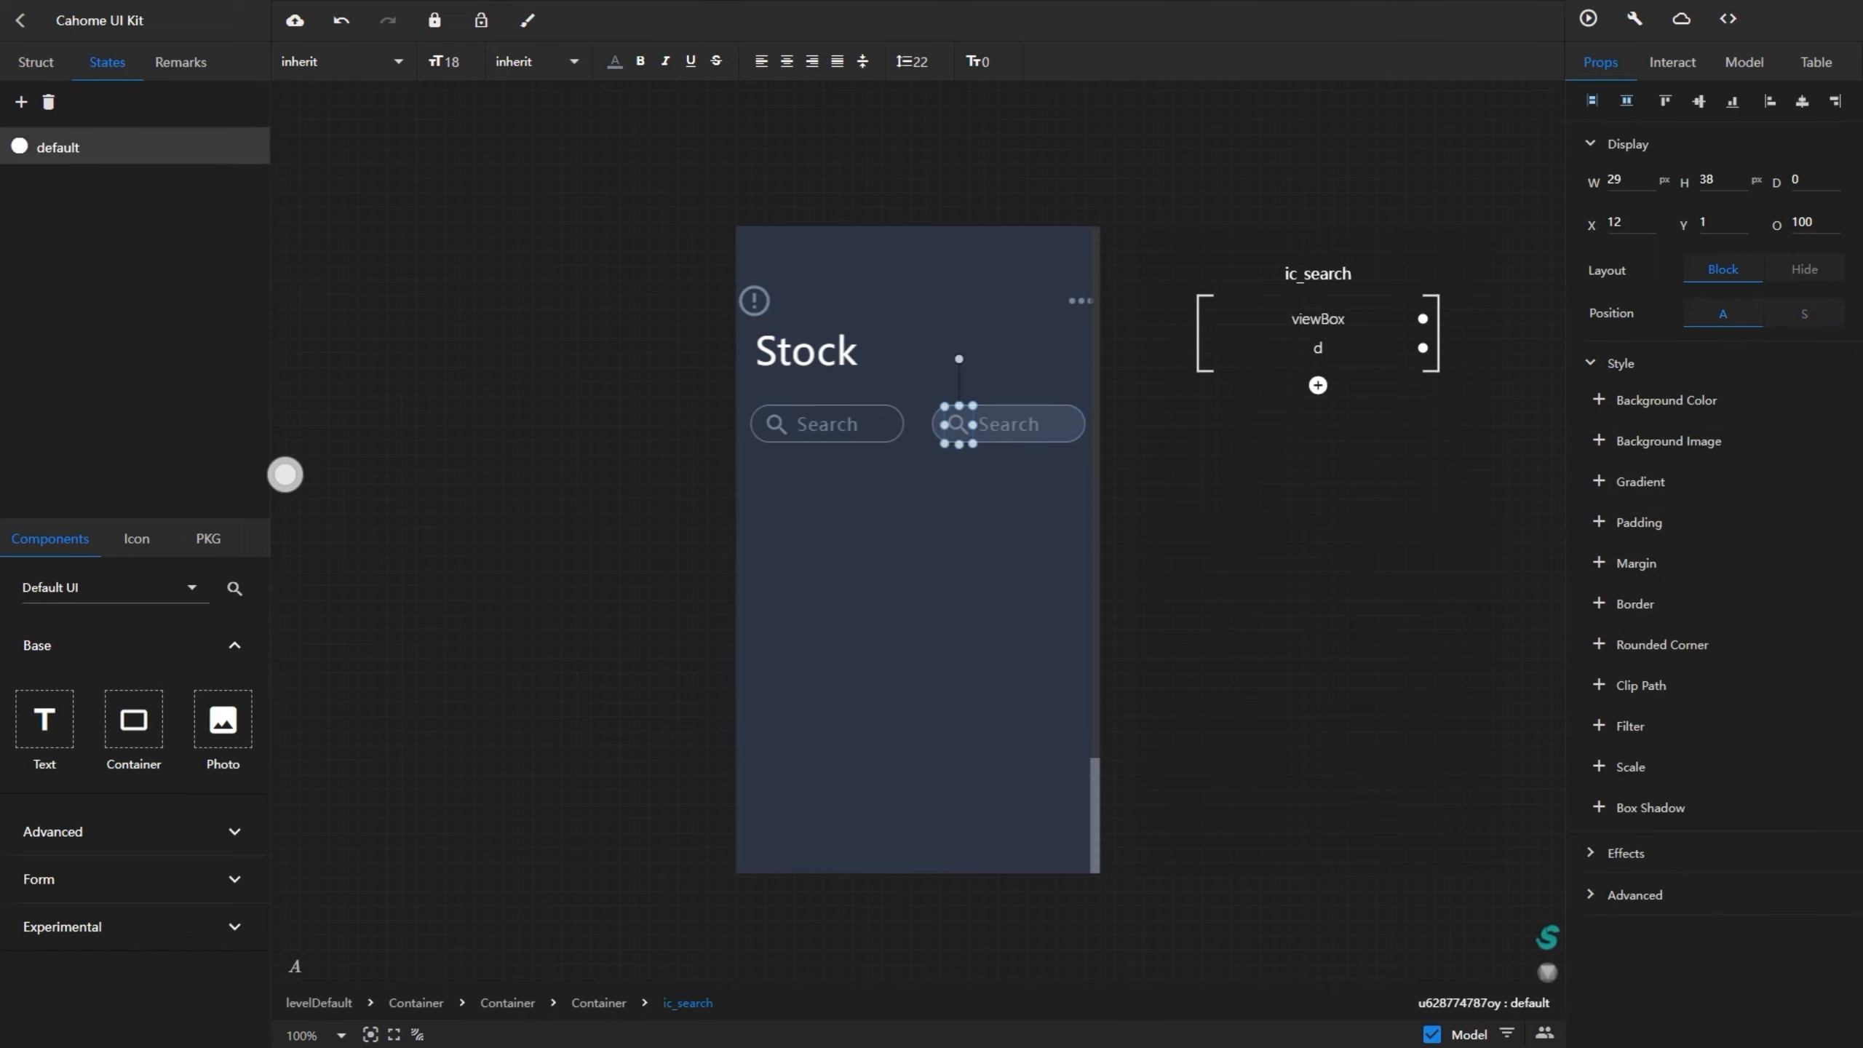
click(21, 102)
click(58, 184)
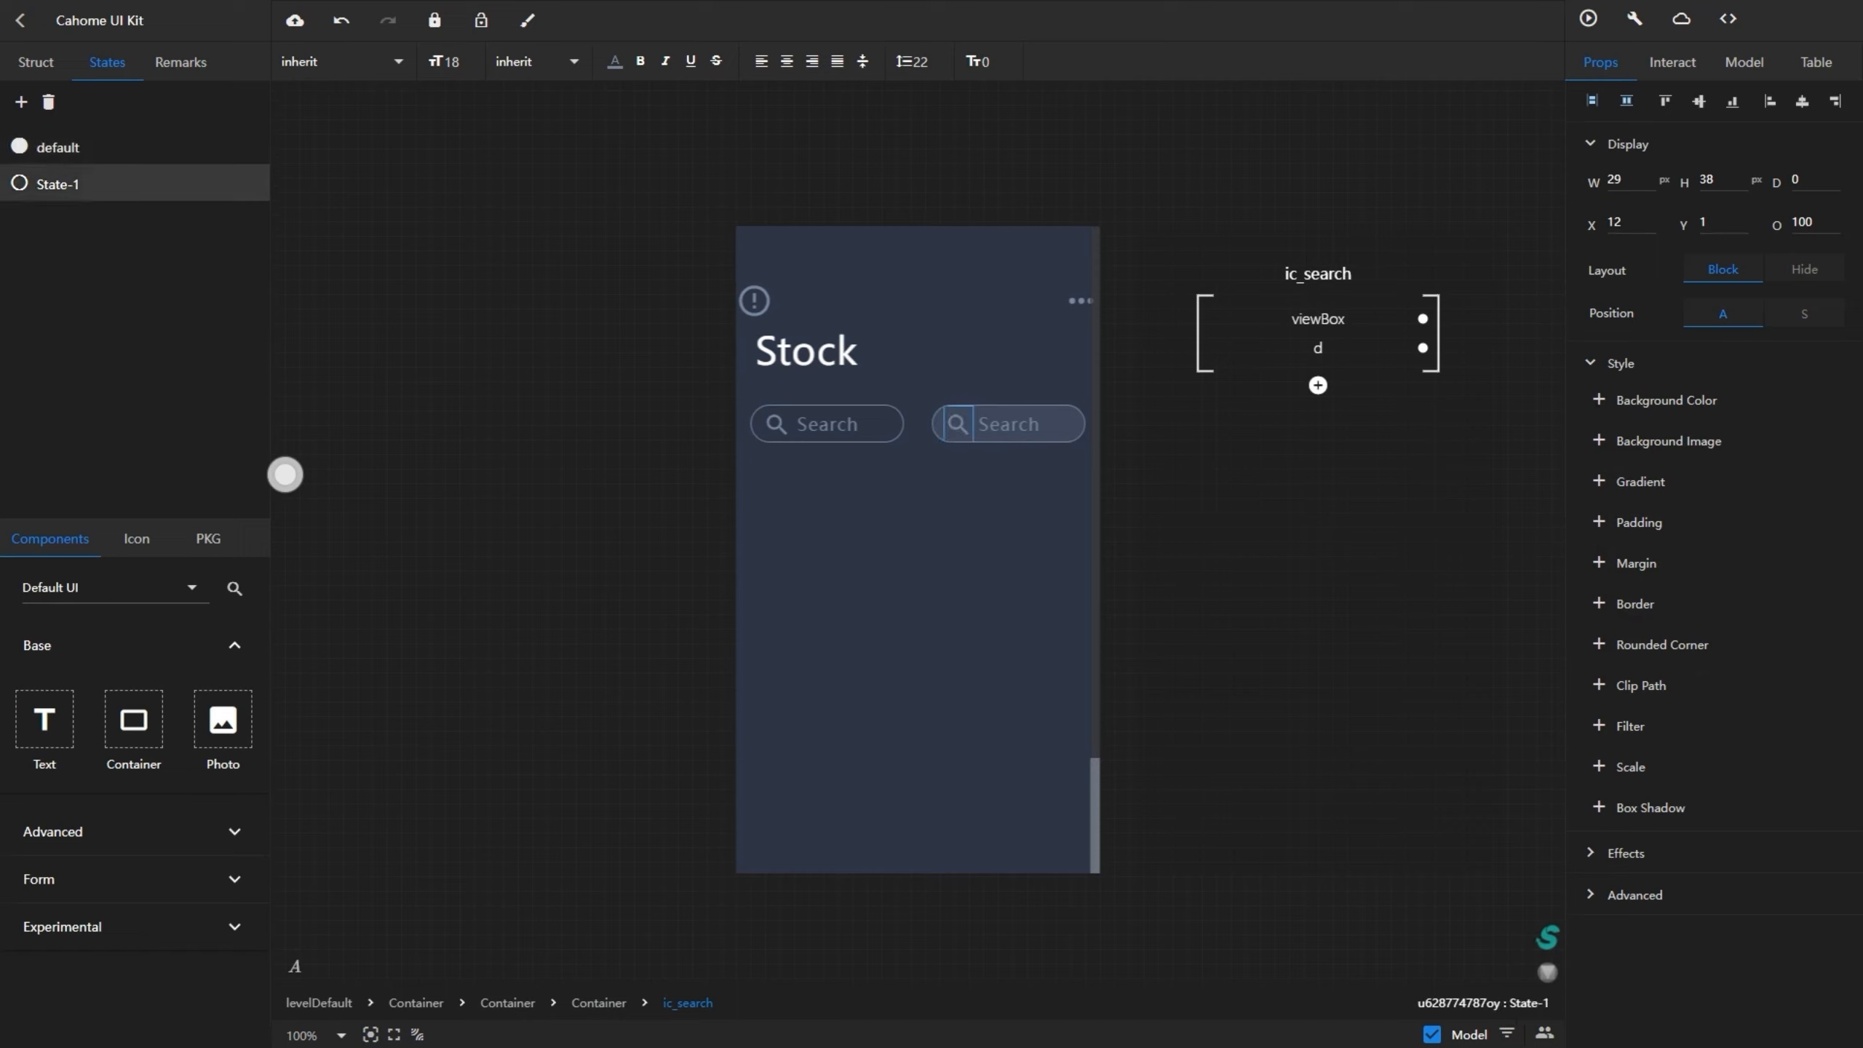
key(BackSpace)
key(BackSpace)
key(BackSpace)
key(BackSpace)
key(BackSpace)
key(BackSpace)
text(defa)
text(ult)
text(:#@)
text($)
key(BackSpace)
key(BackSpace)
key(BackSpace)
text(1)
key(Return)
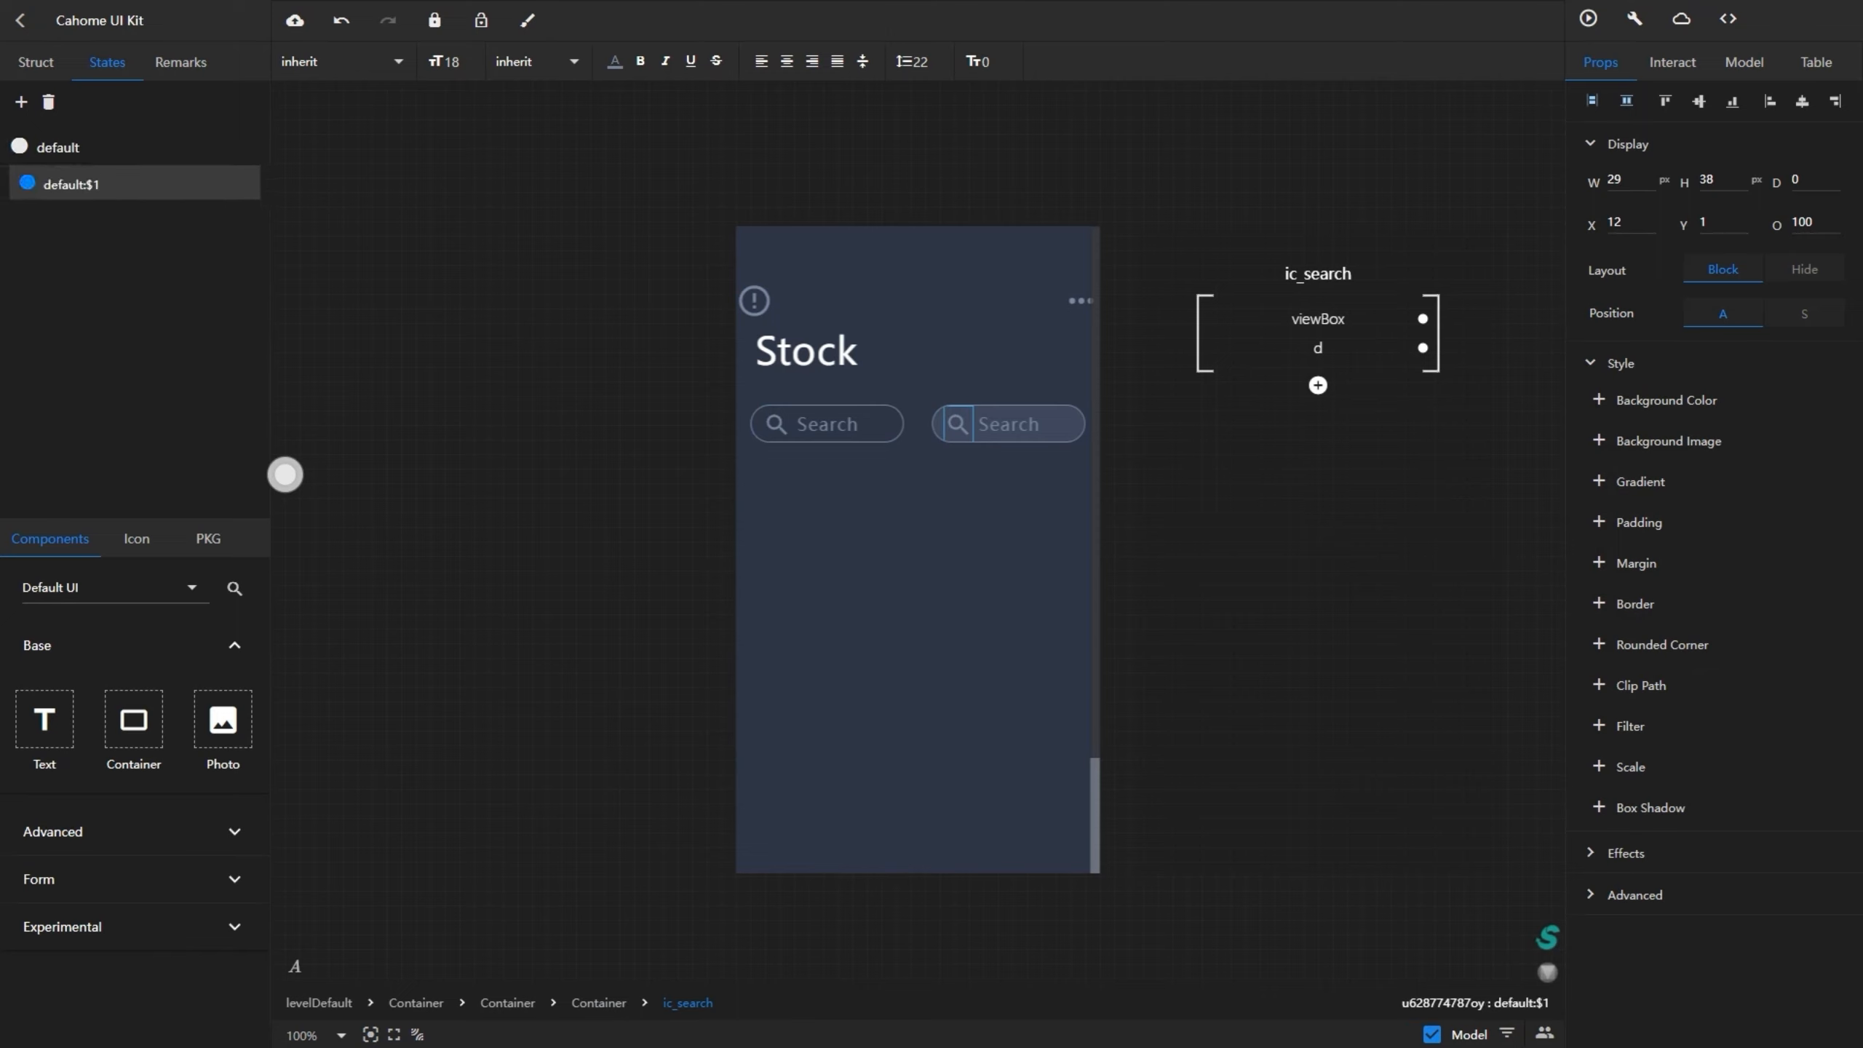
- Colour the second container's search icon white in its default:$1 state
click(615, 61)
click(506, 101)
click(441, 221)
click(1016, 424)
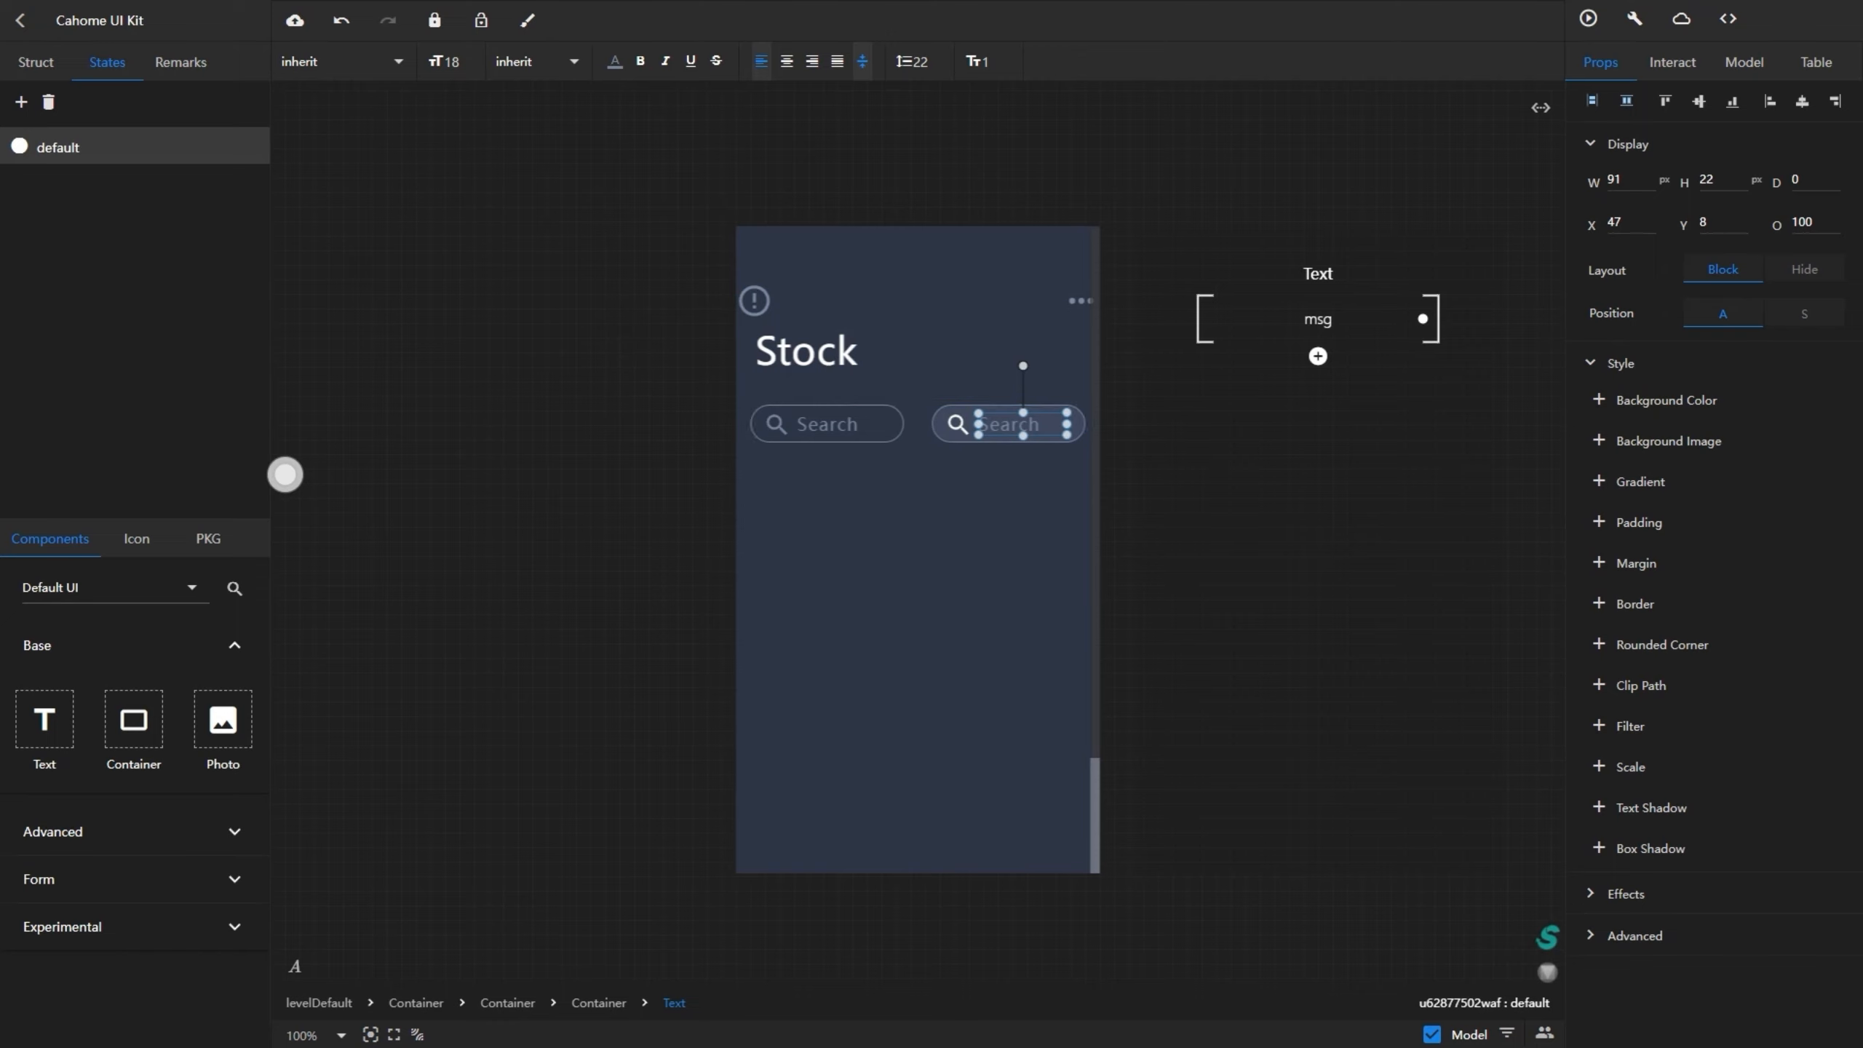
- Align the search icon to the inner right edge of the second Search container in its default:$1 state
click(958, 424)
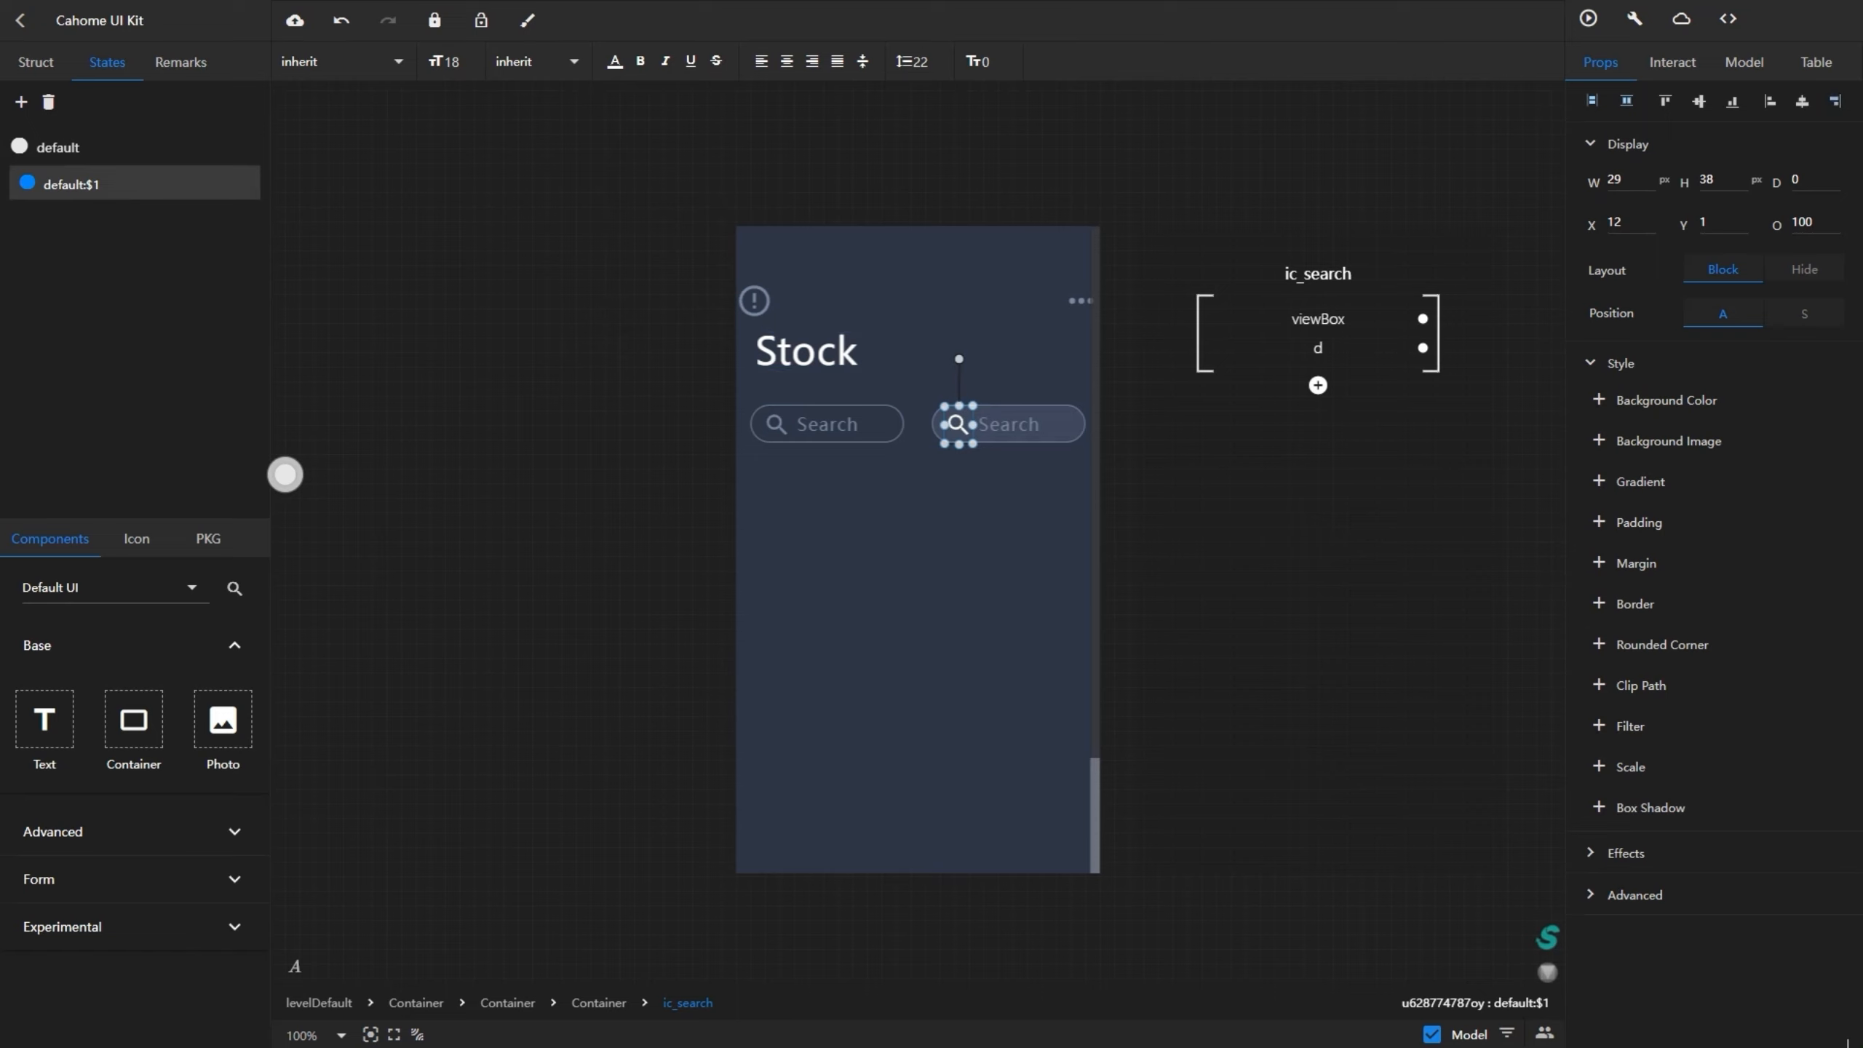
click(1835, 100)
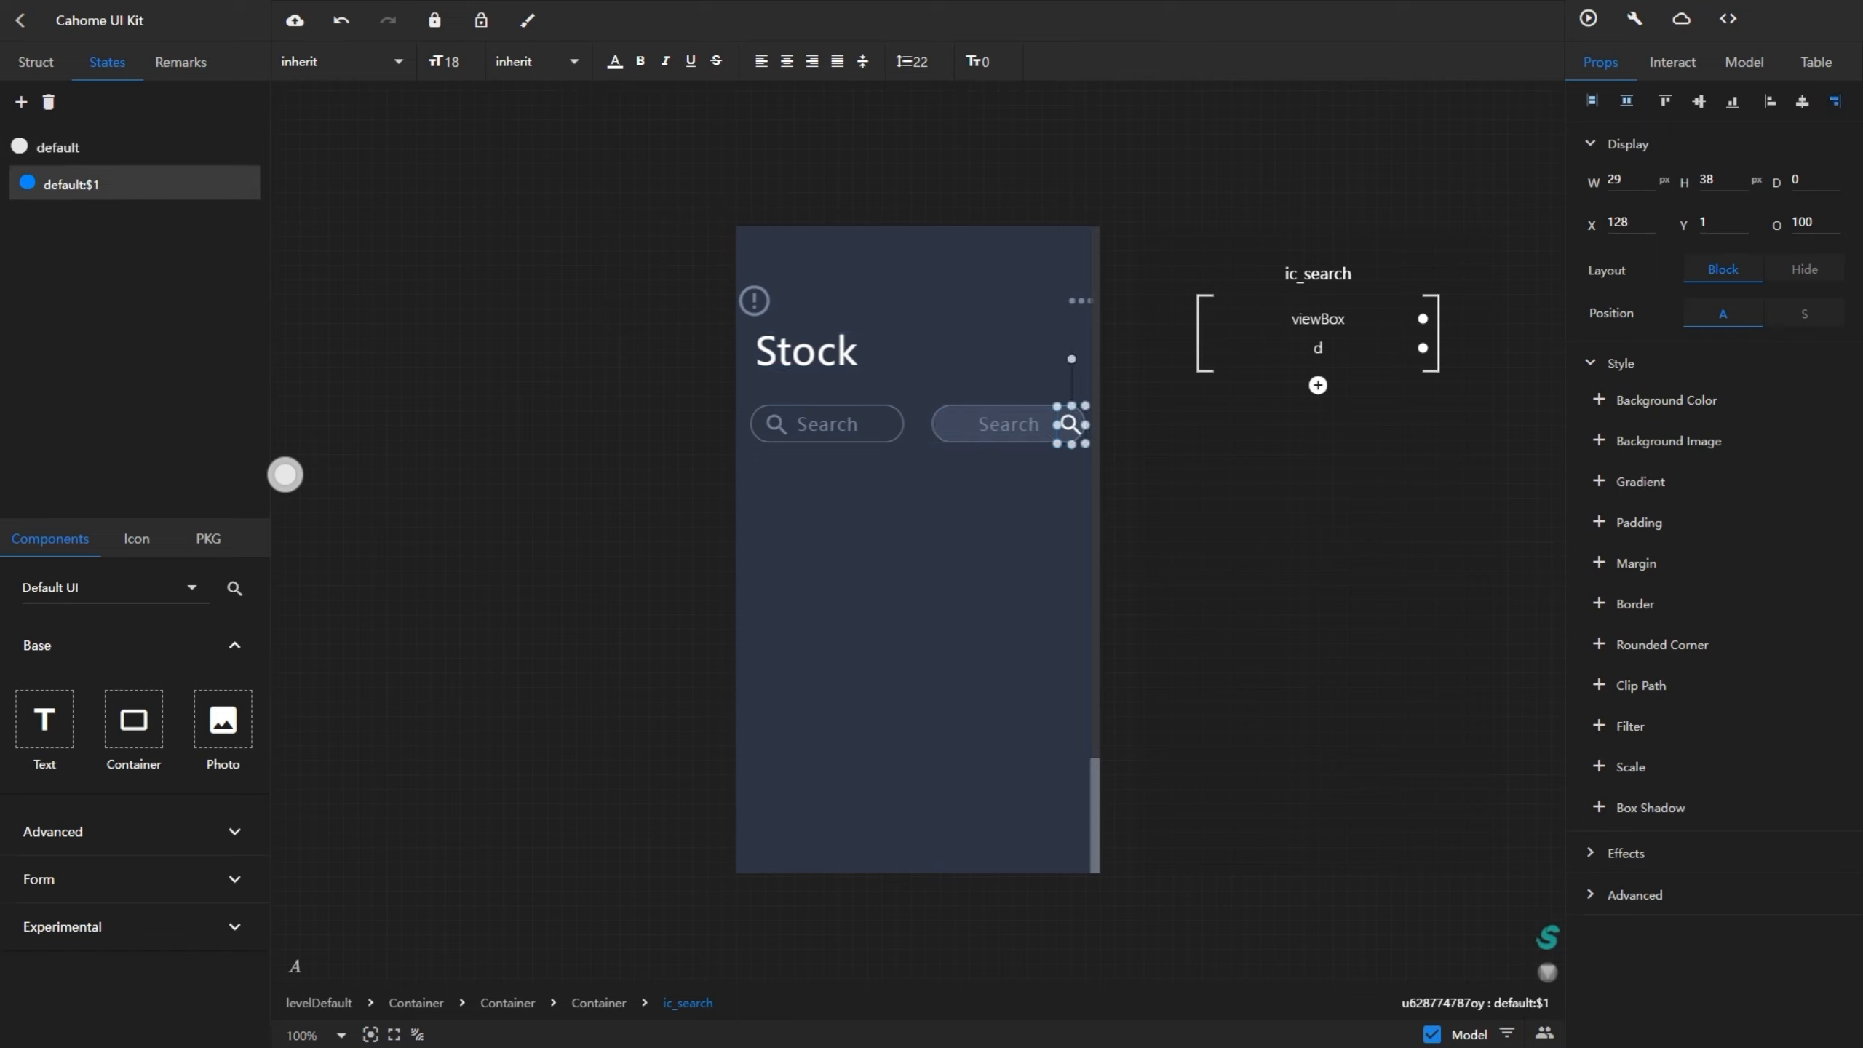
- Place a Material Design ic_swap_vert icon on the page, copy its d path data, and delete the icon
click(128, 540)
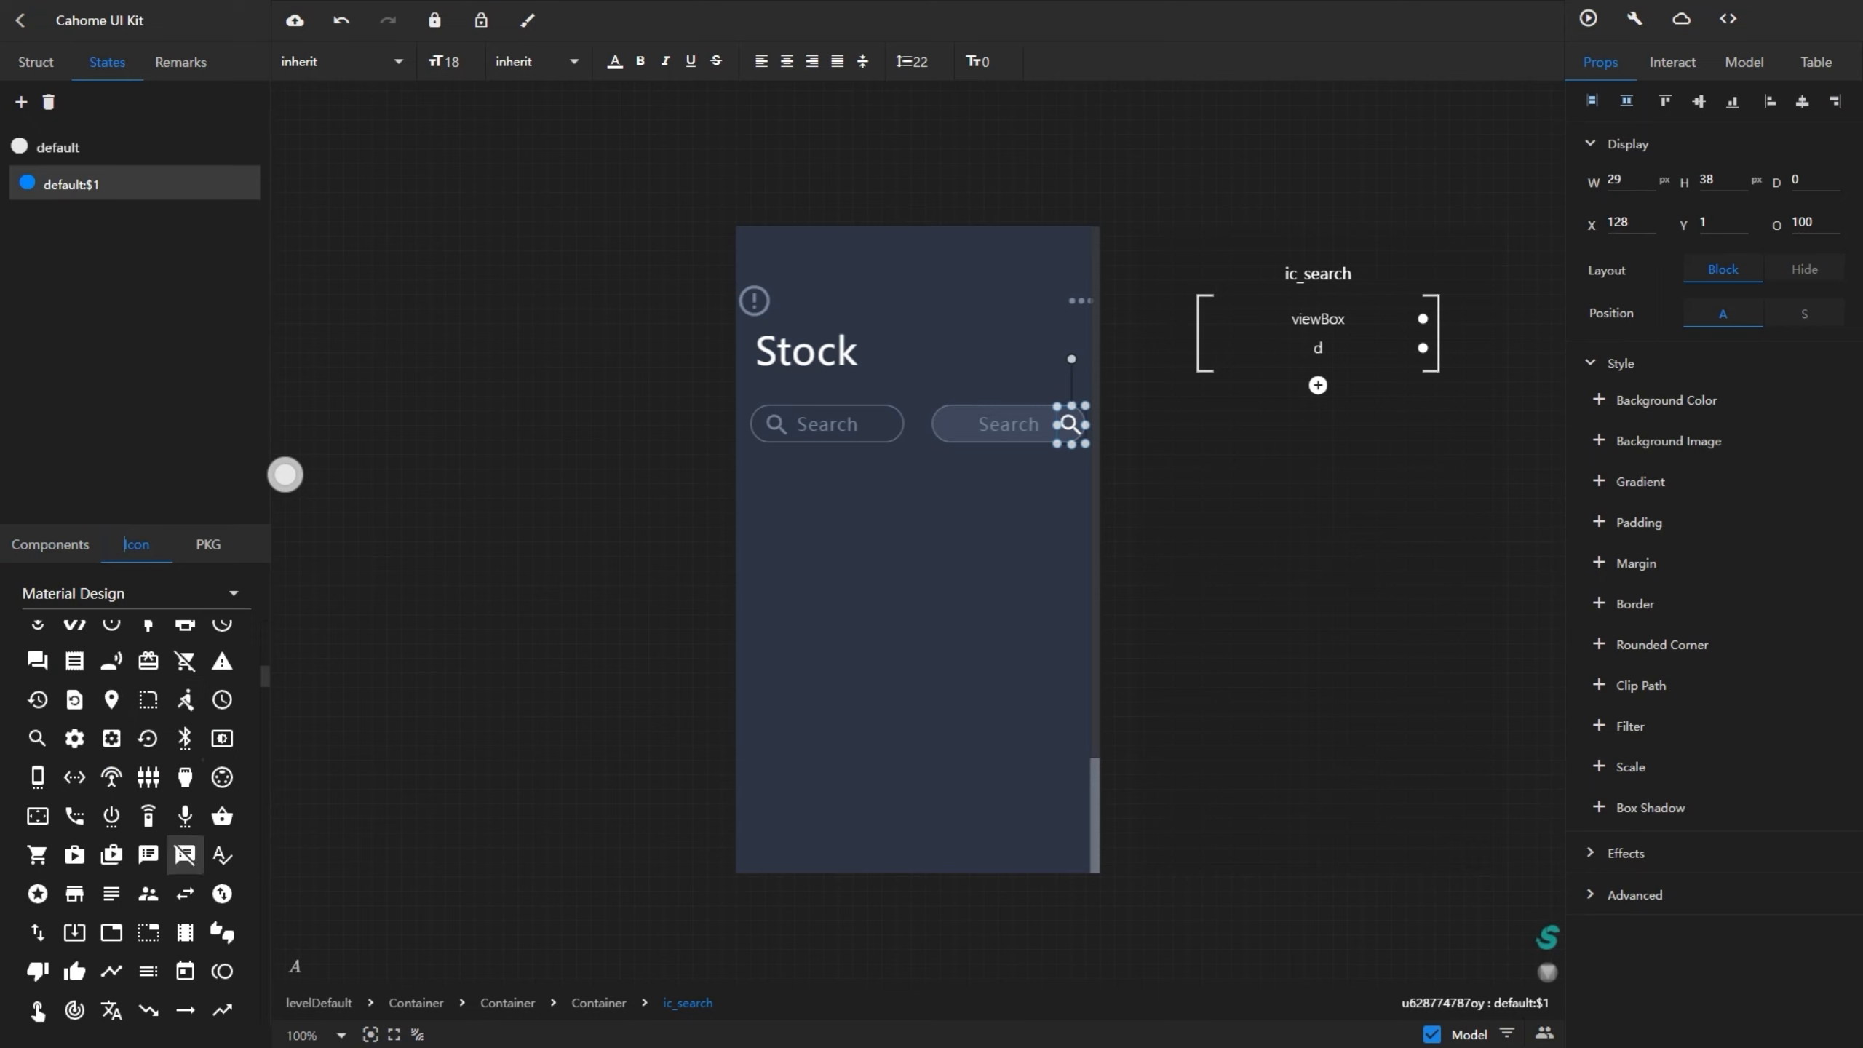
scroll(185, 815, down, 1)
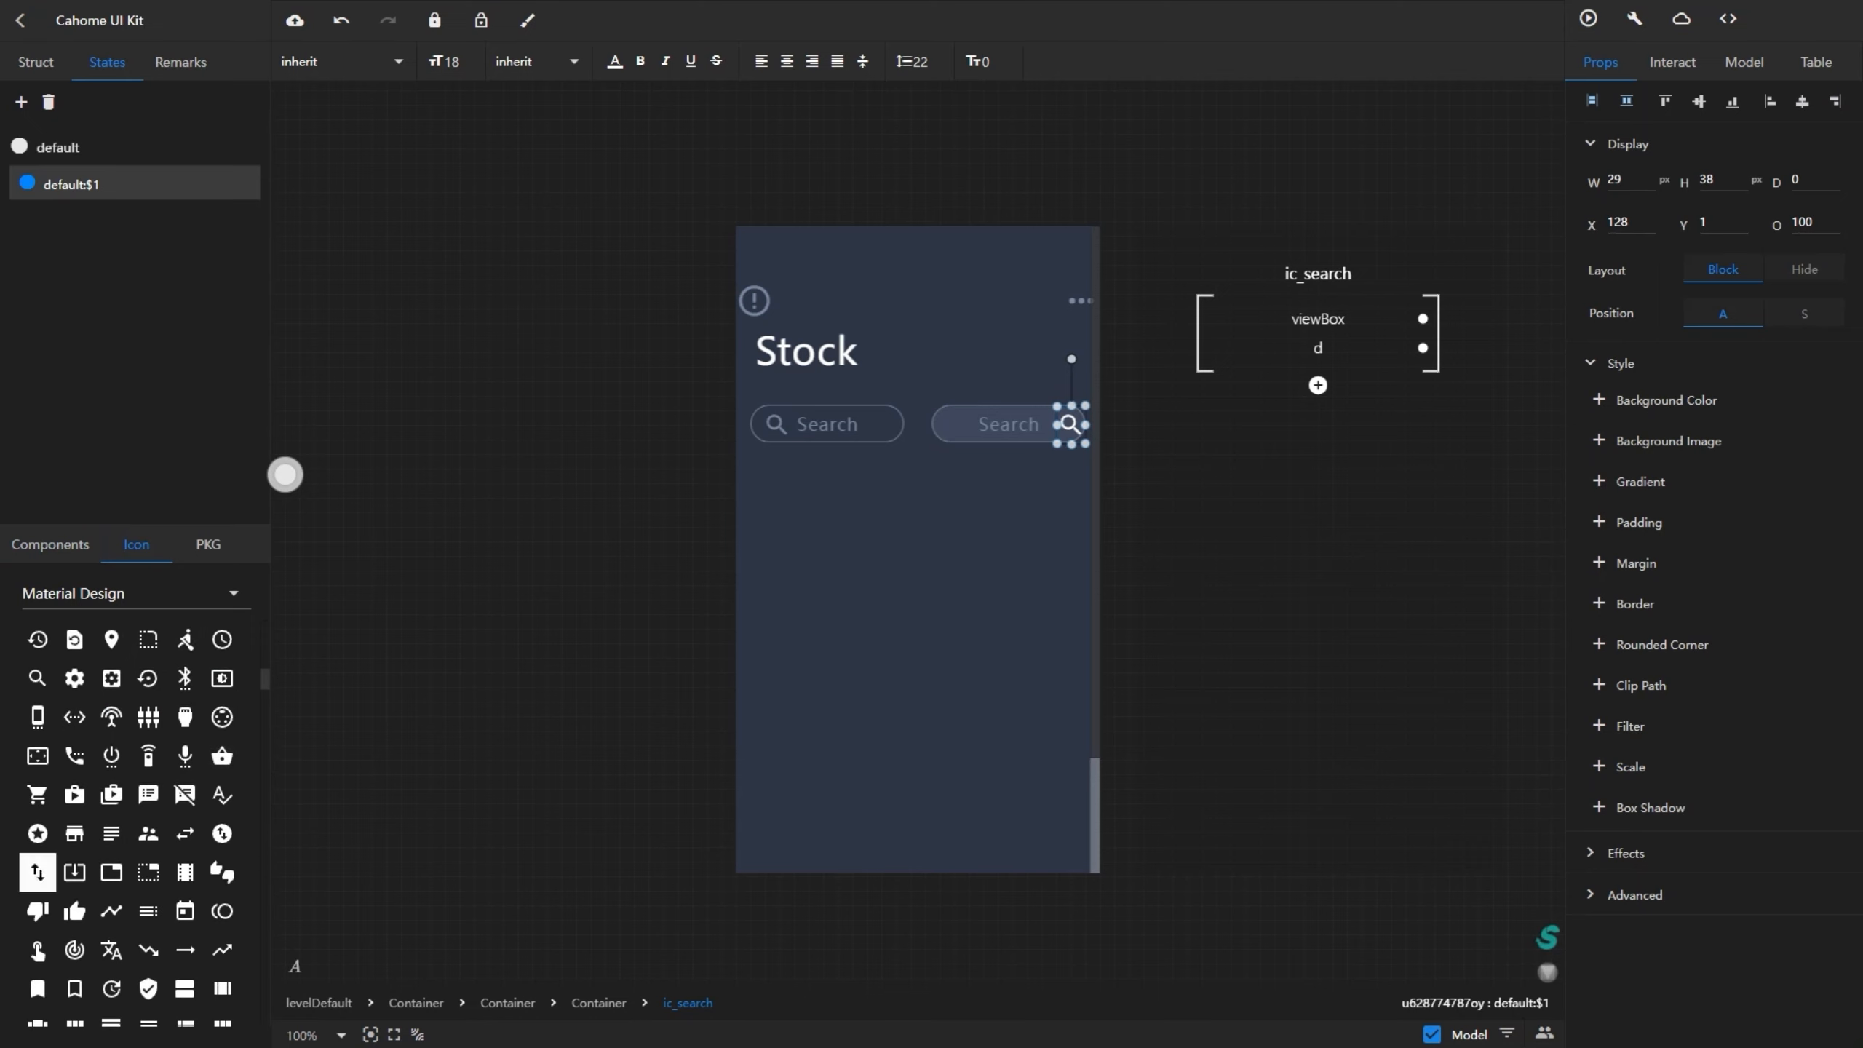
drag(37, 872, 893, 589)
click(1745, 62)
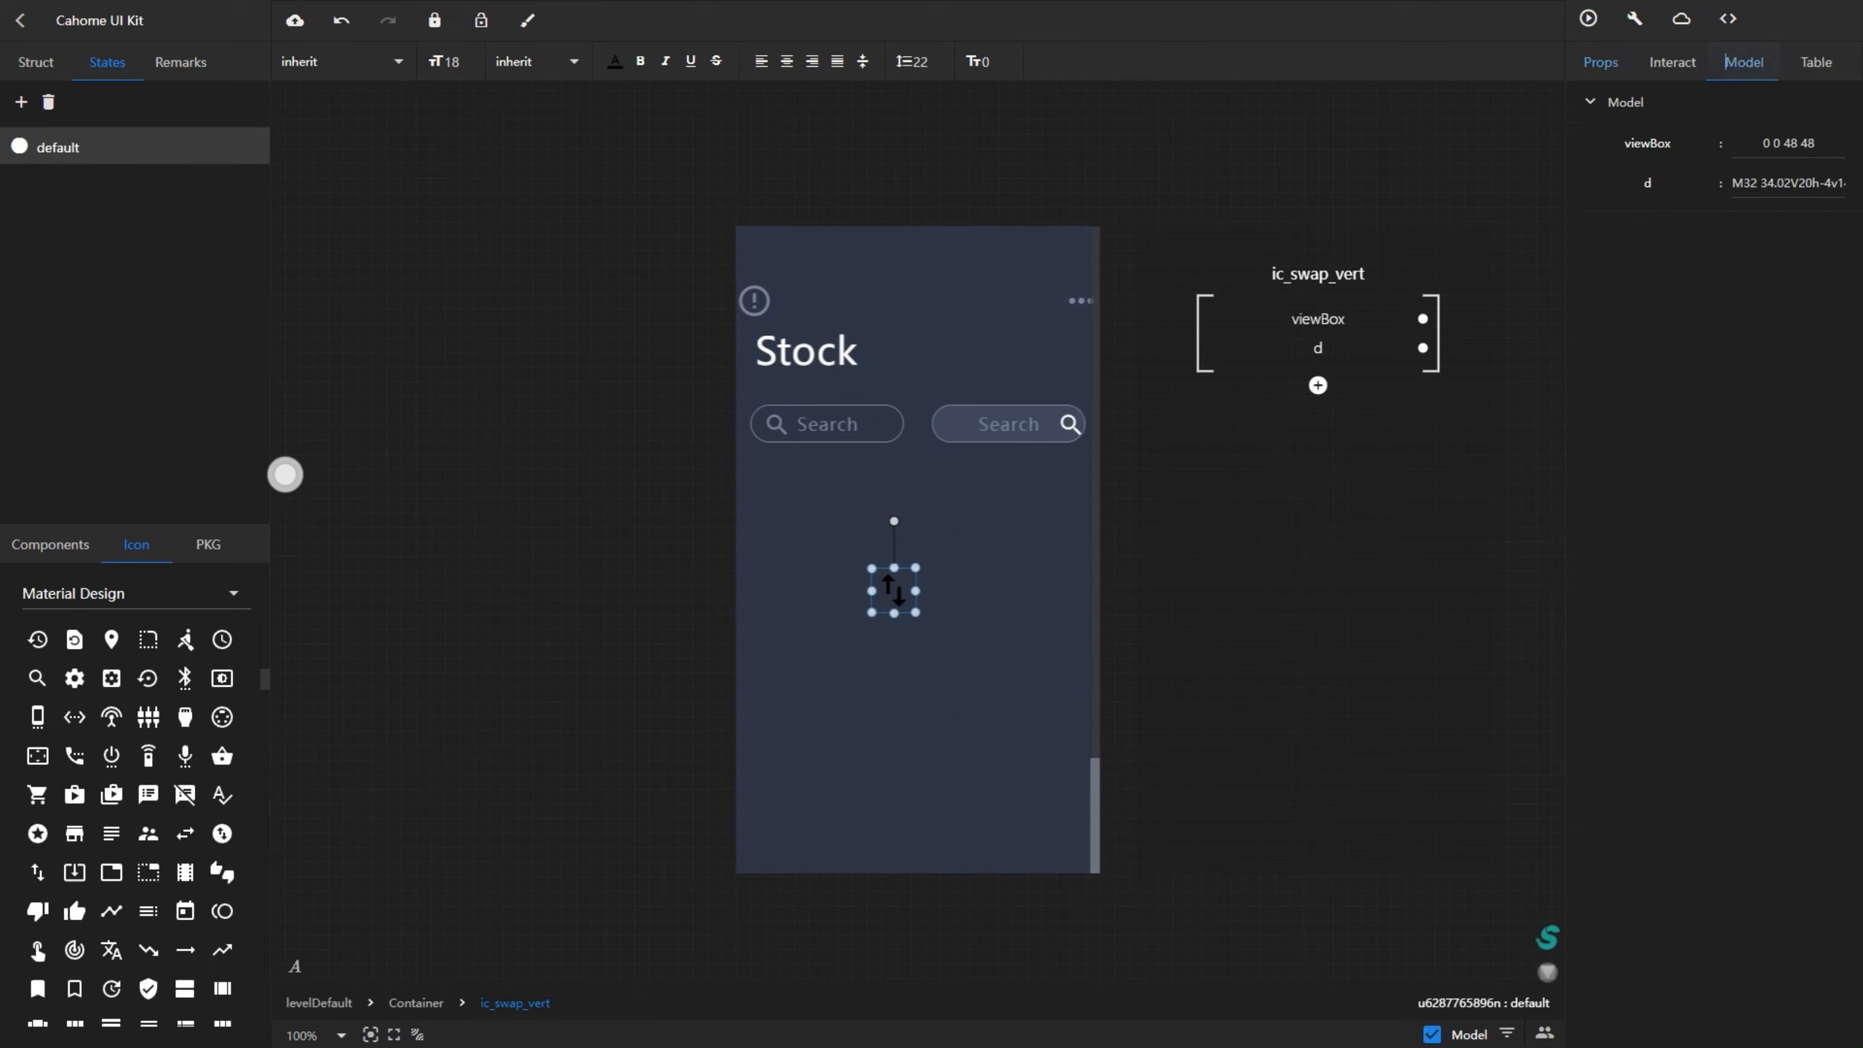
click(1788, 183)
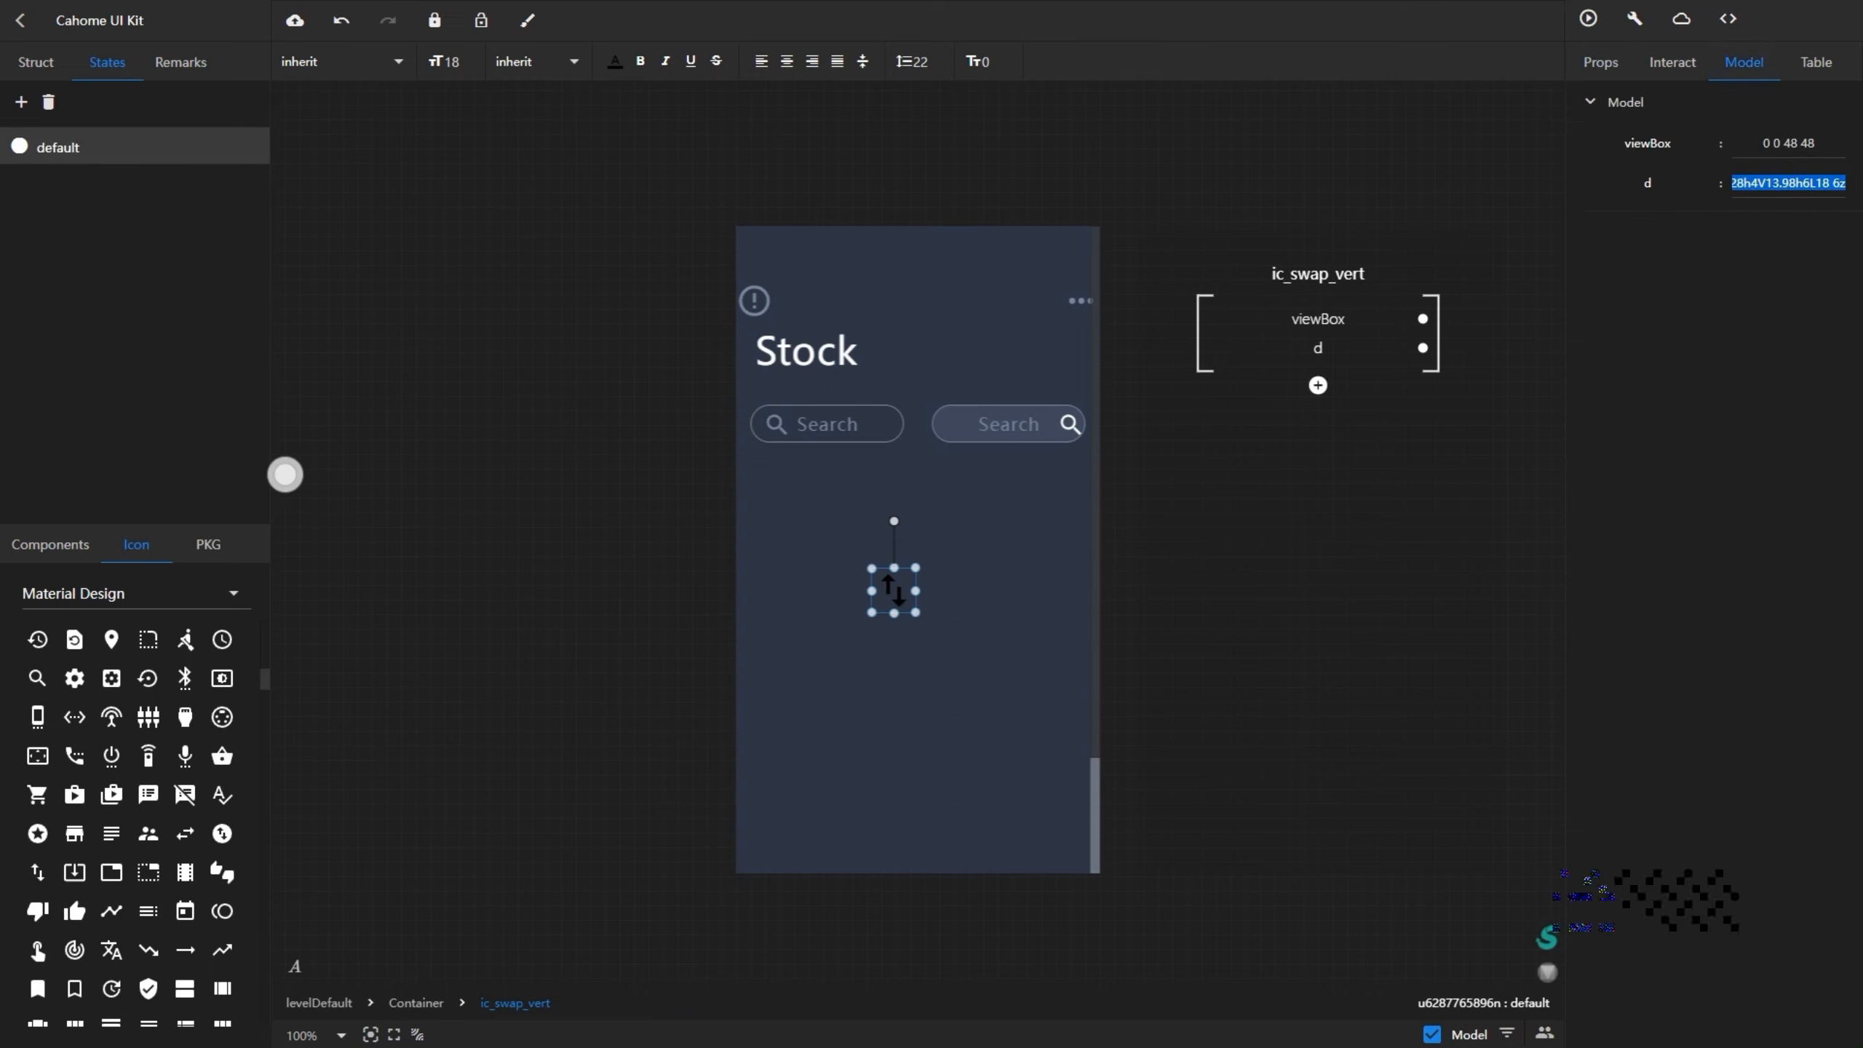
click(894, 591)
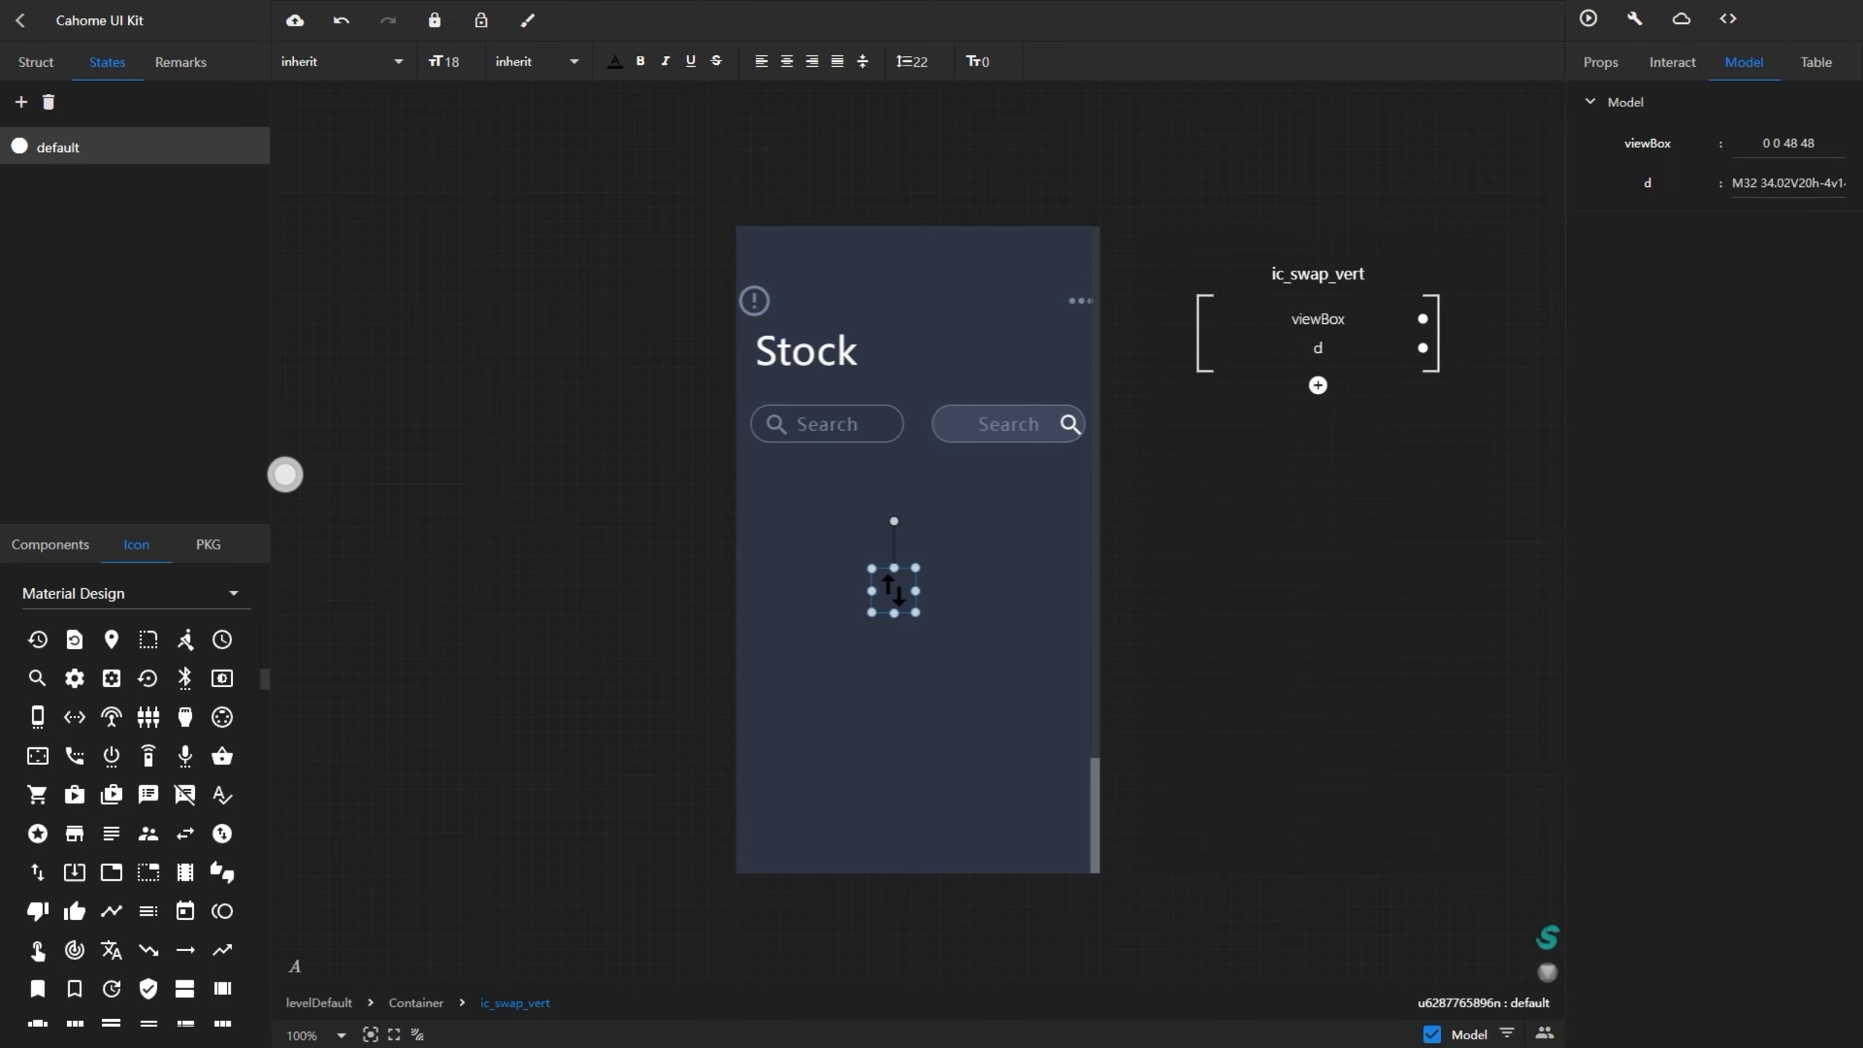
key(Delete)
- Add a one-dimensional model to the second container's search icon, with its own d path first and the copied swap_vert path second
click(1016, 424)
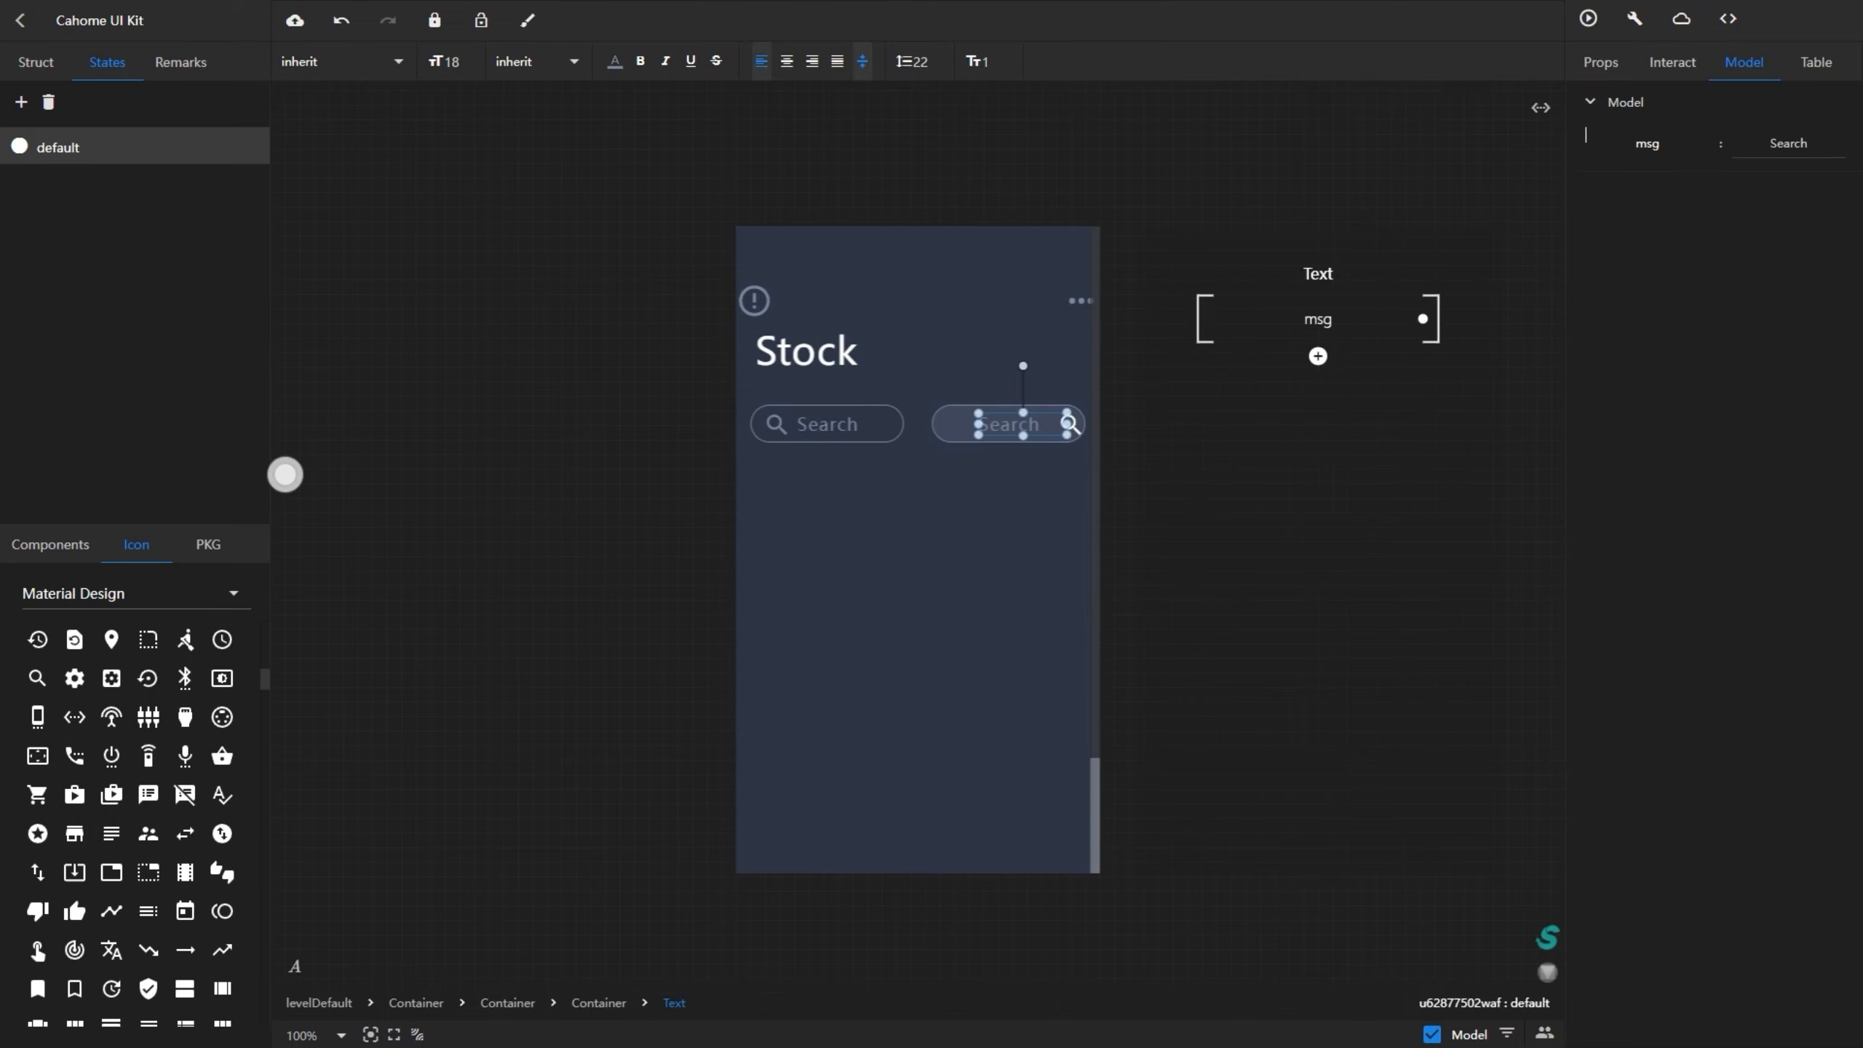
click(1072, 425)
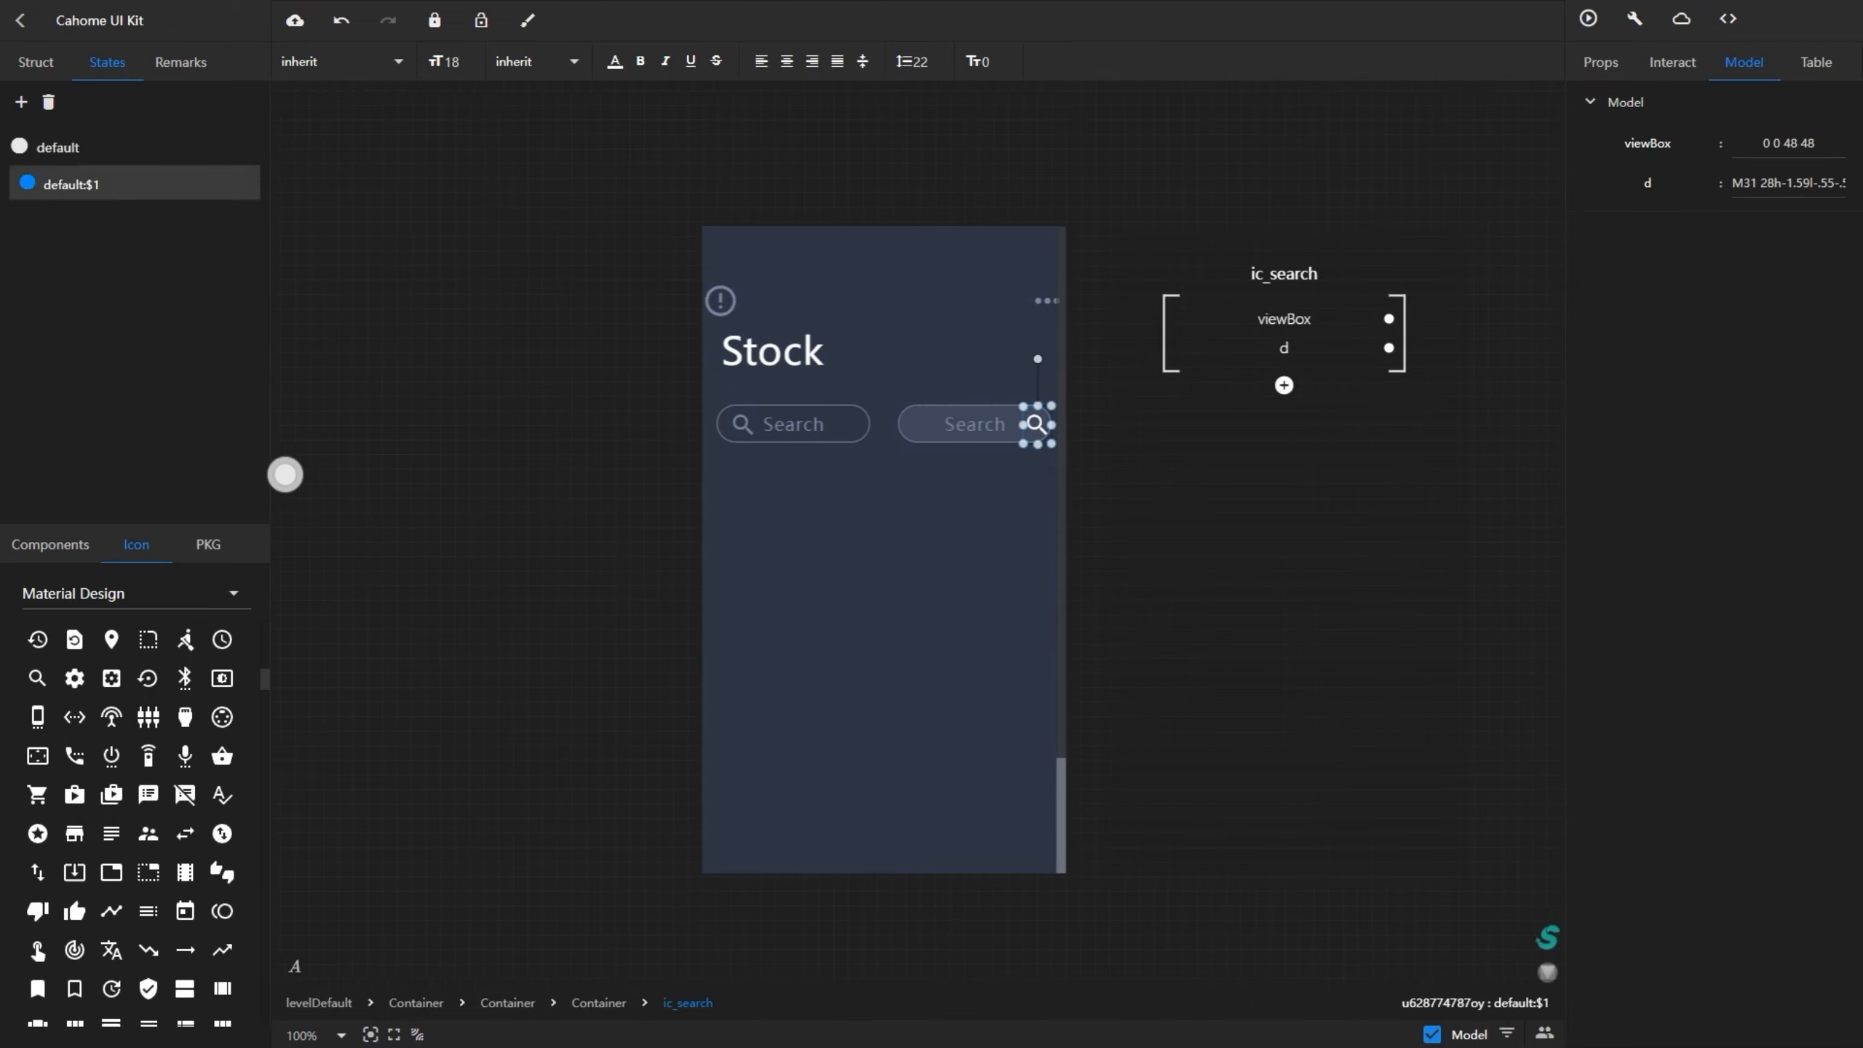
click(1283, 385)
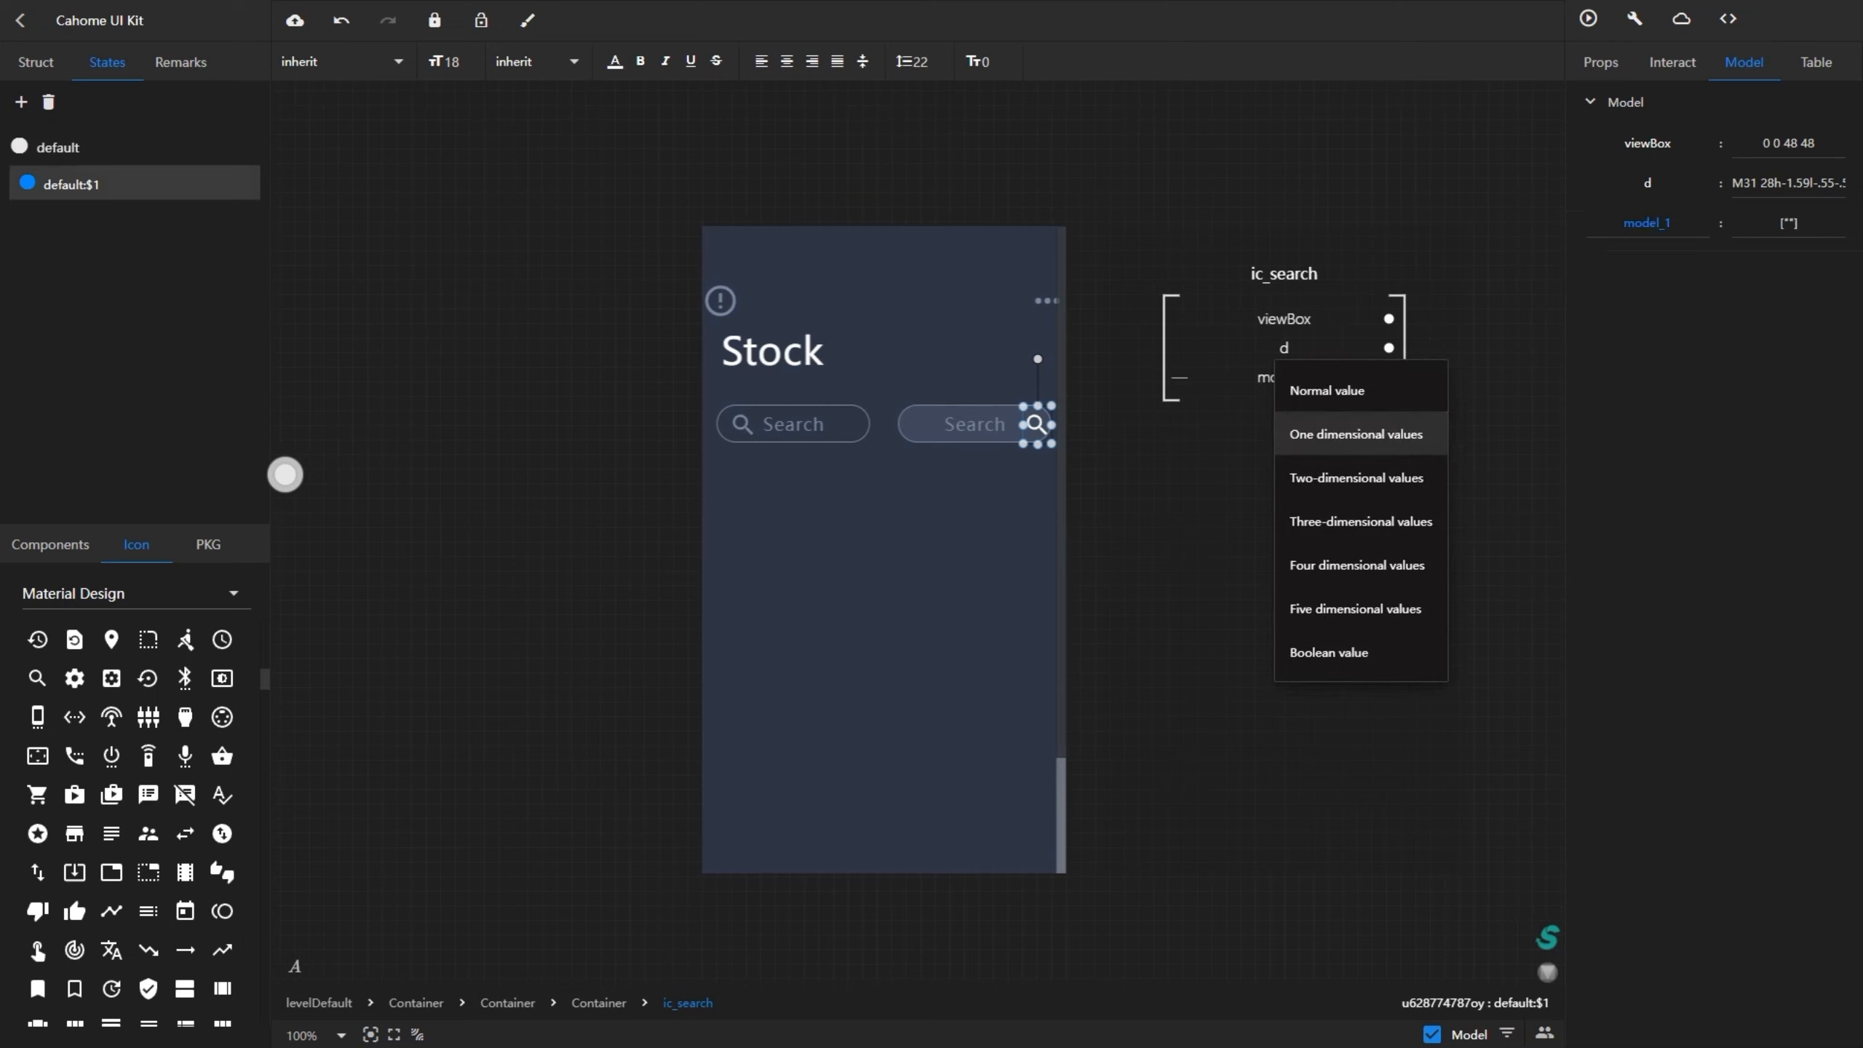
click(1789, 223)
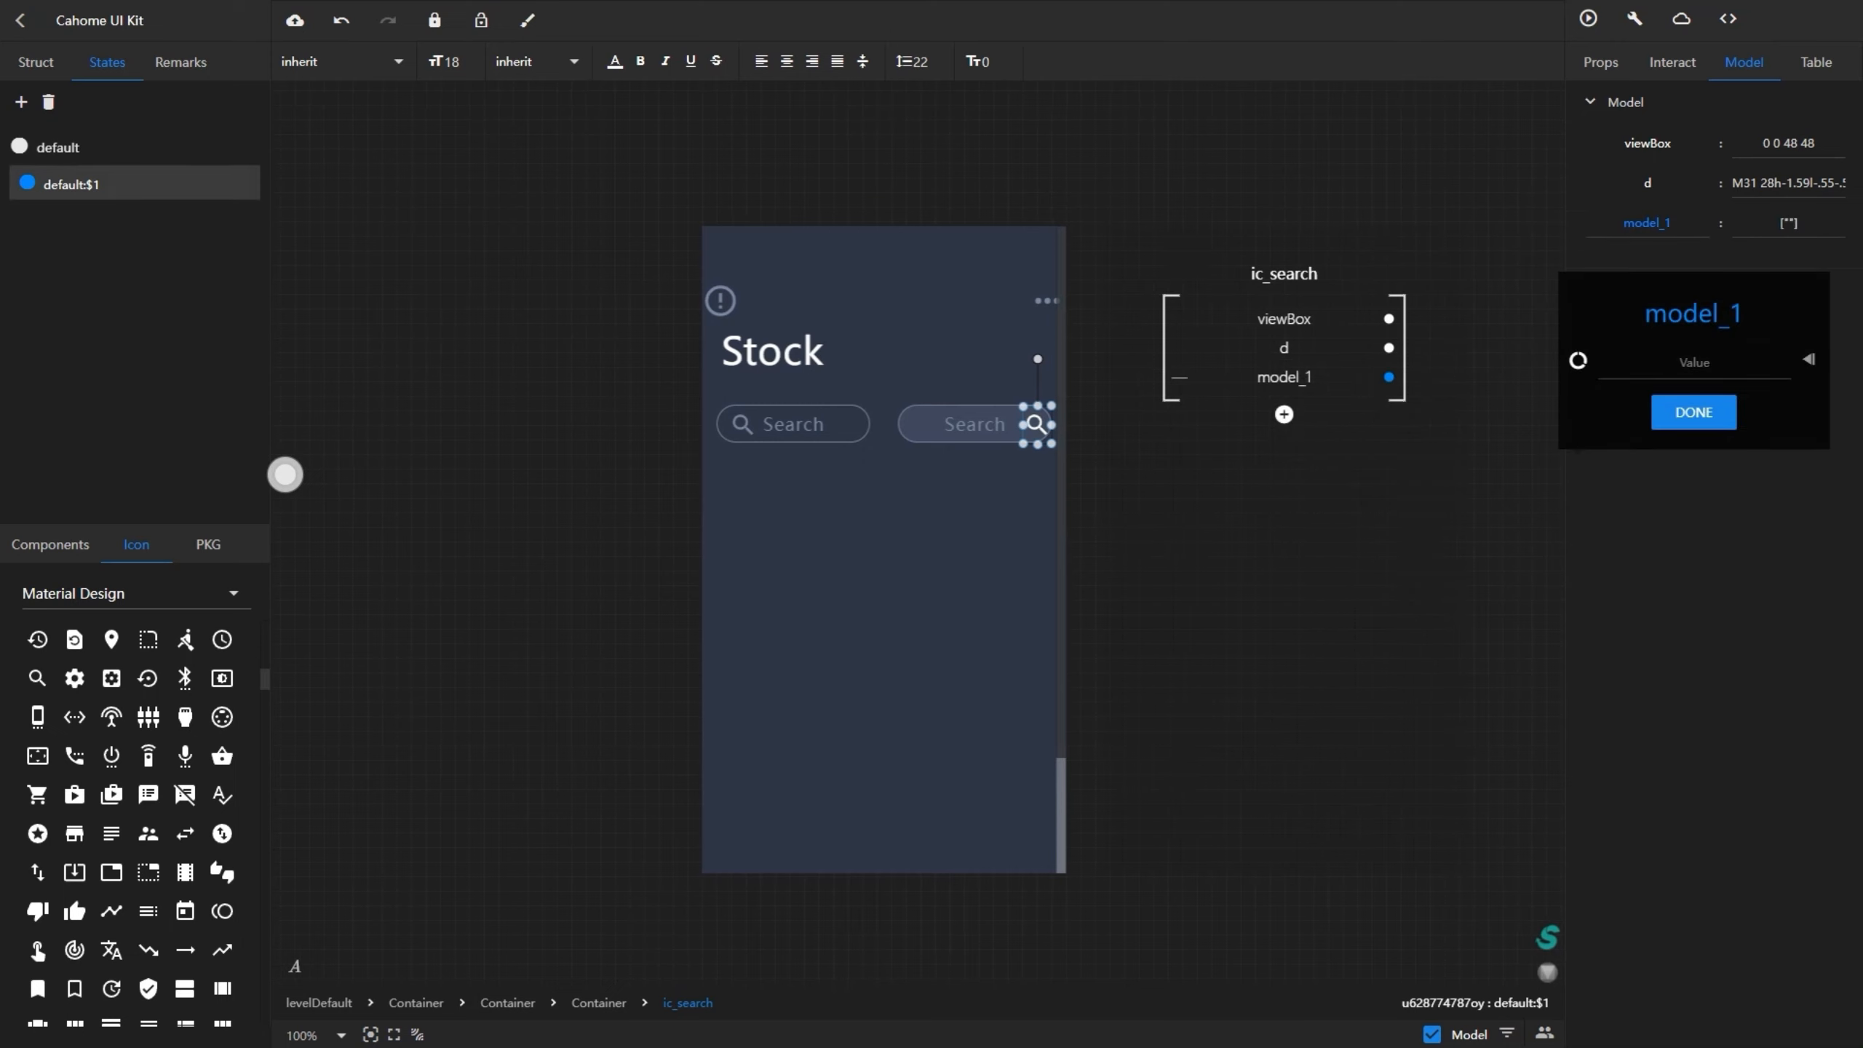
key(Return)
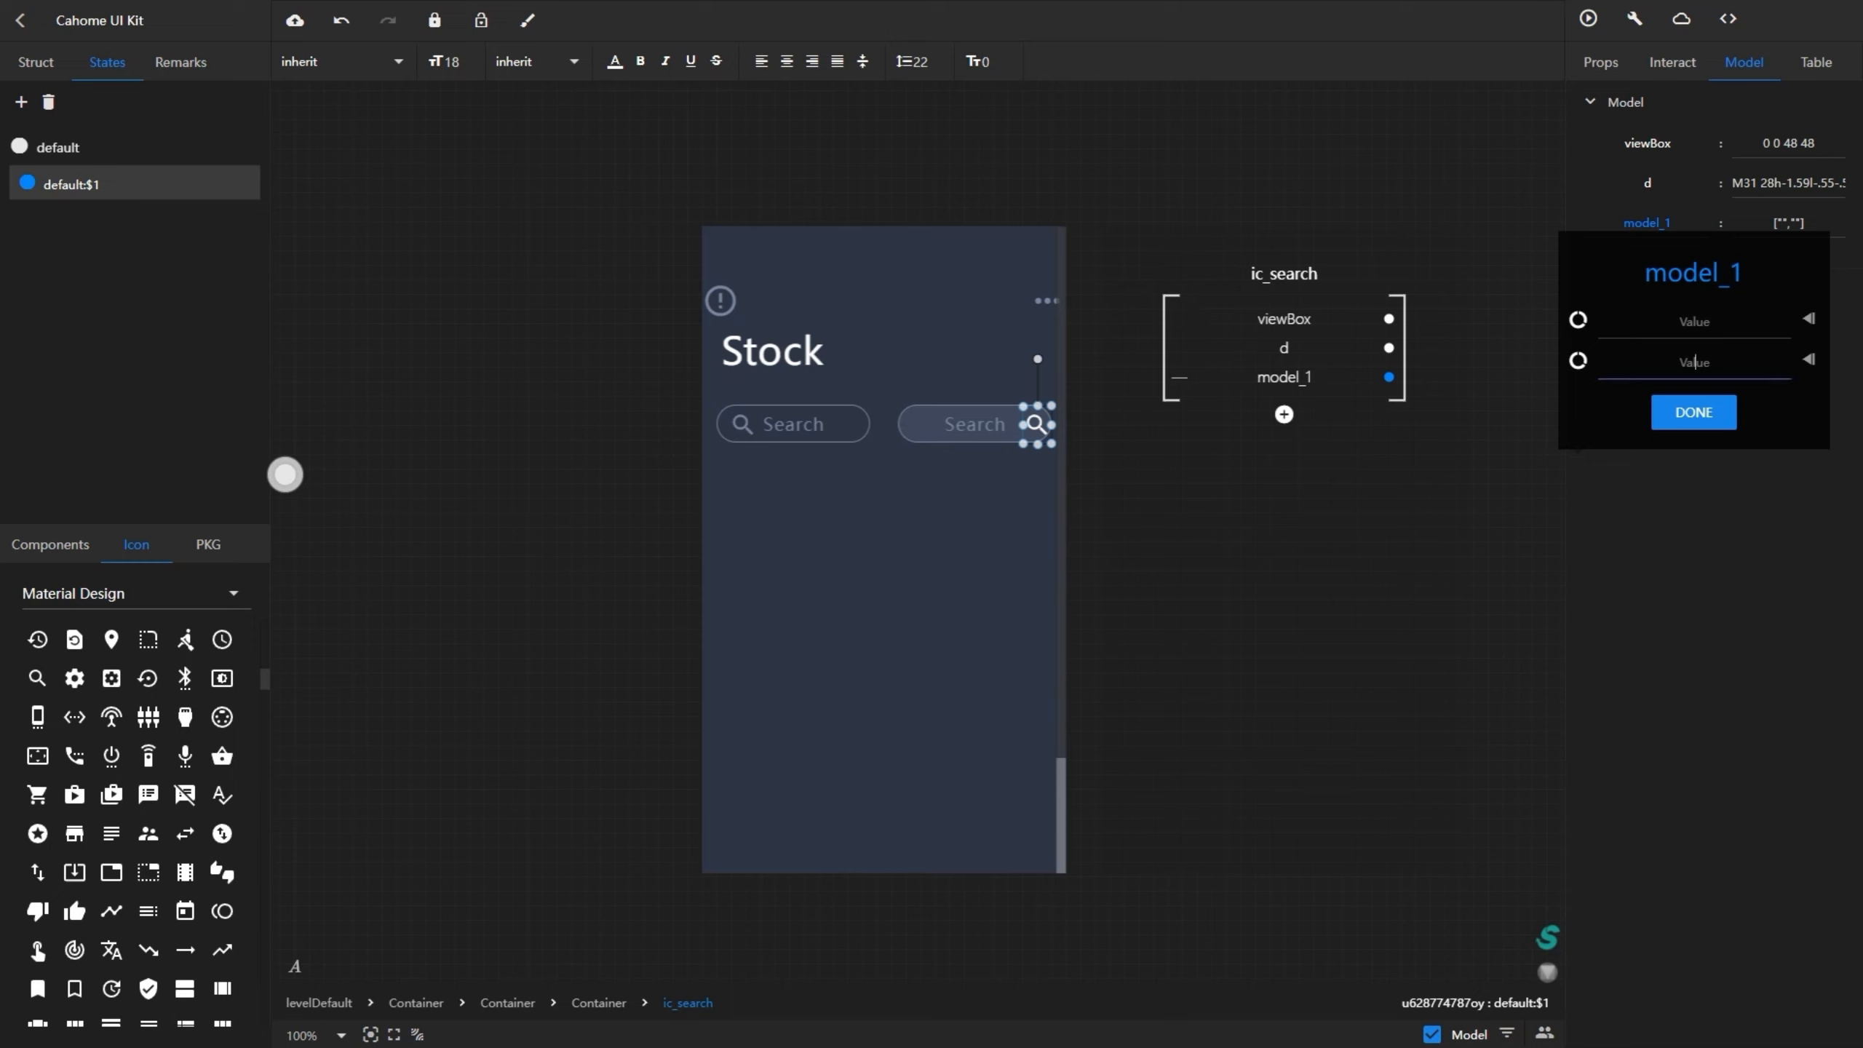
key(ctrl+v)
drag(1733, 183, 1853, 183)
click(1694, 321)
key(ctrl+v)
click(1694, 413)
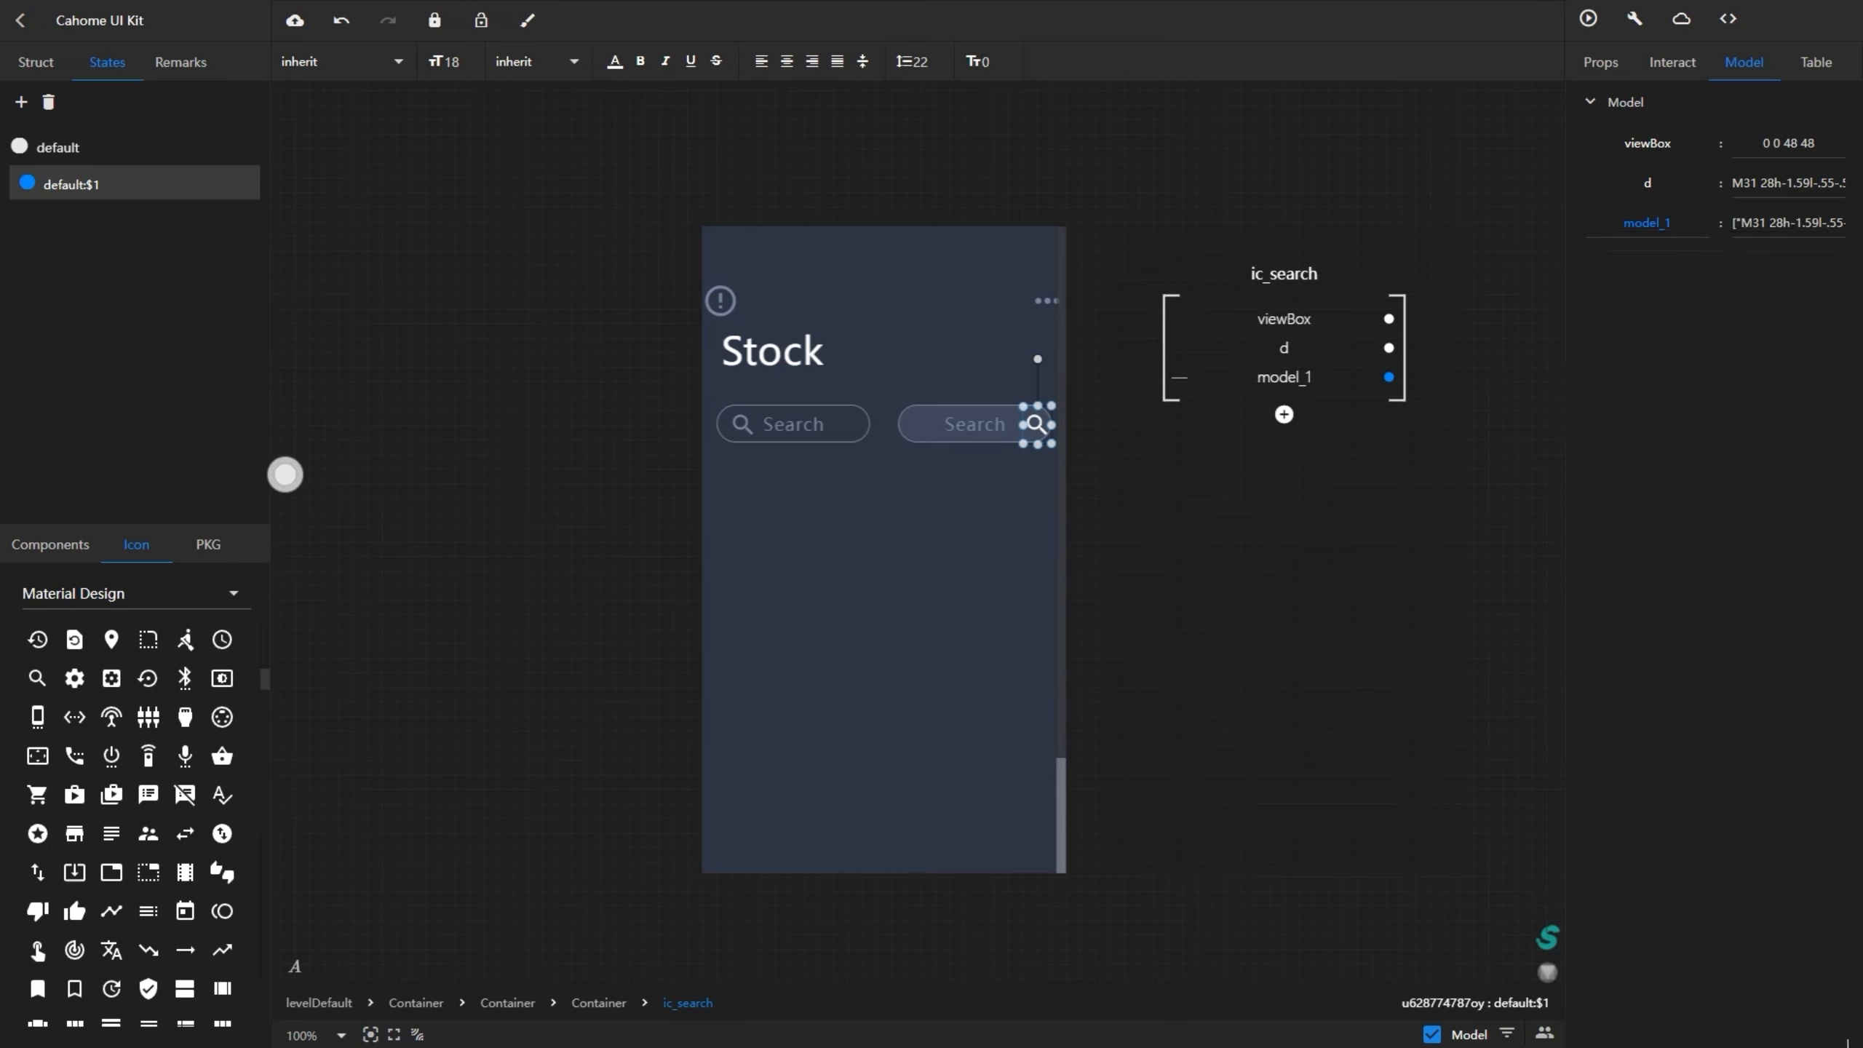
- Rename the search icon's model_1 model as d
double_click(1648, 223)
text(d)
key(Return)
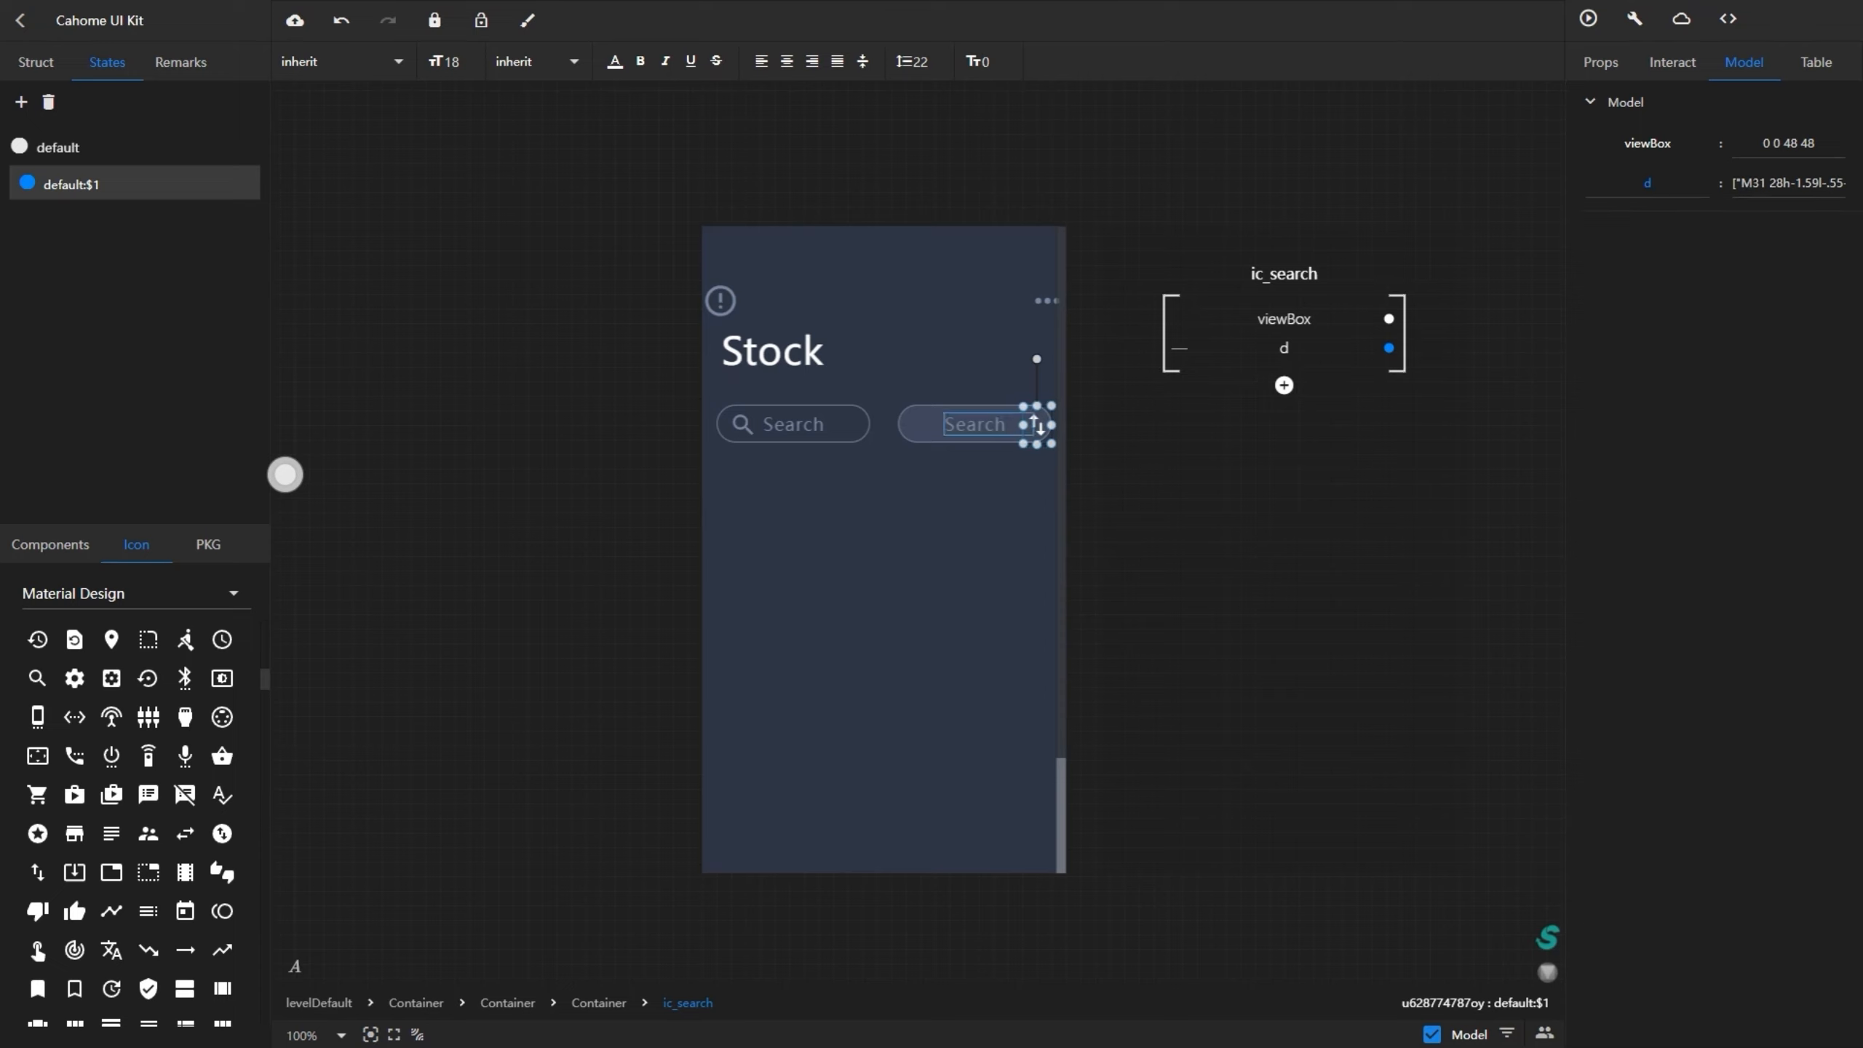
- Add a one-dimensional model to the second container's text with the values Search and Market cap
click(1035, 424)
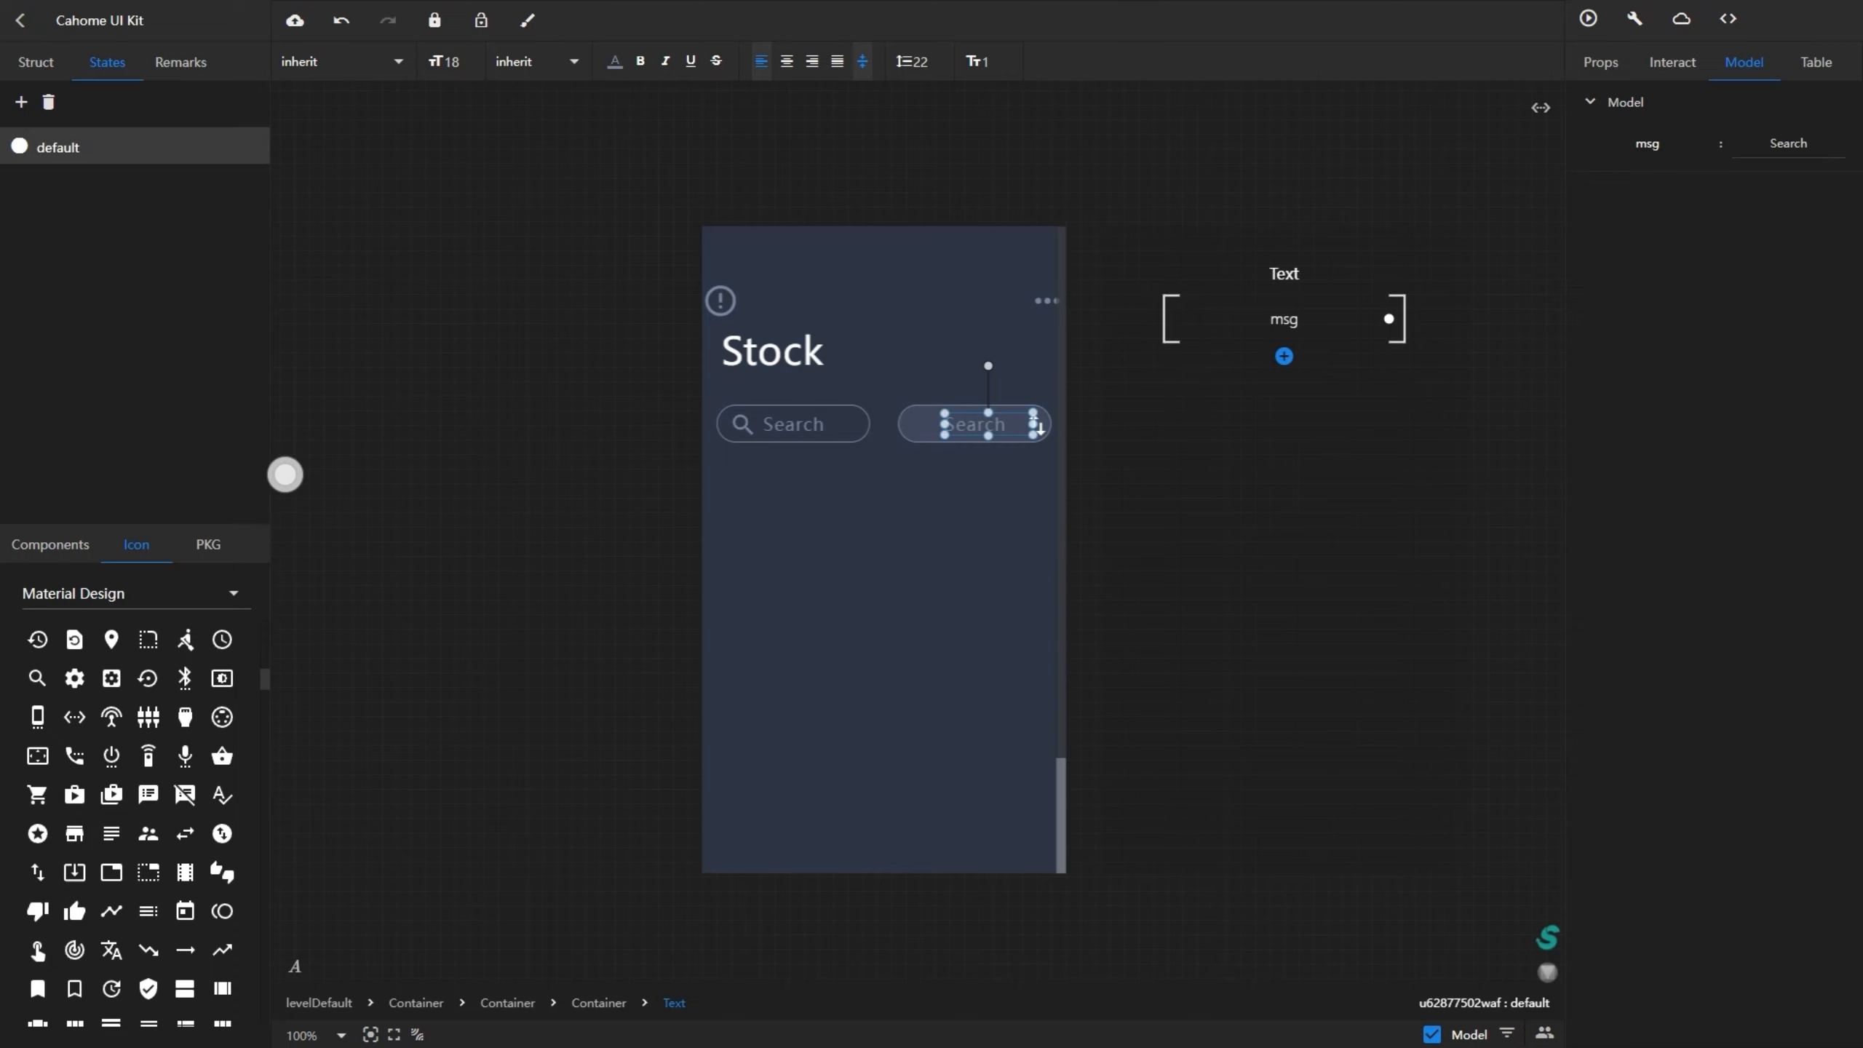
click(1283, 356)
click(1361, 404)
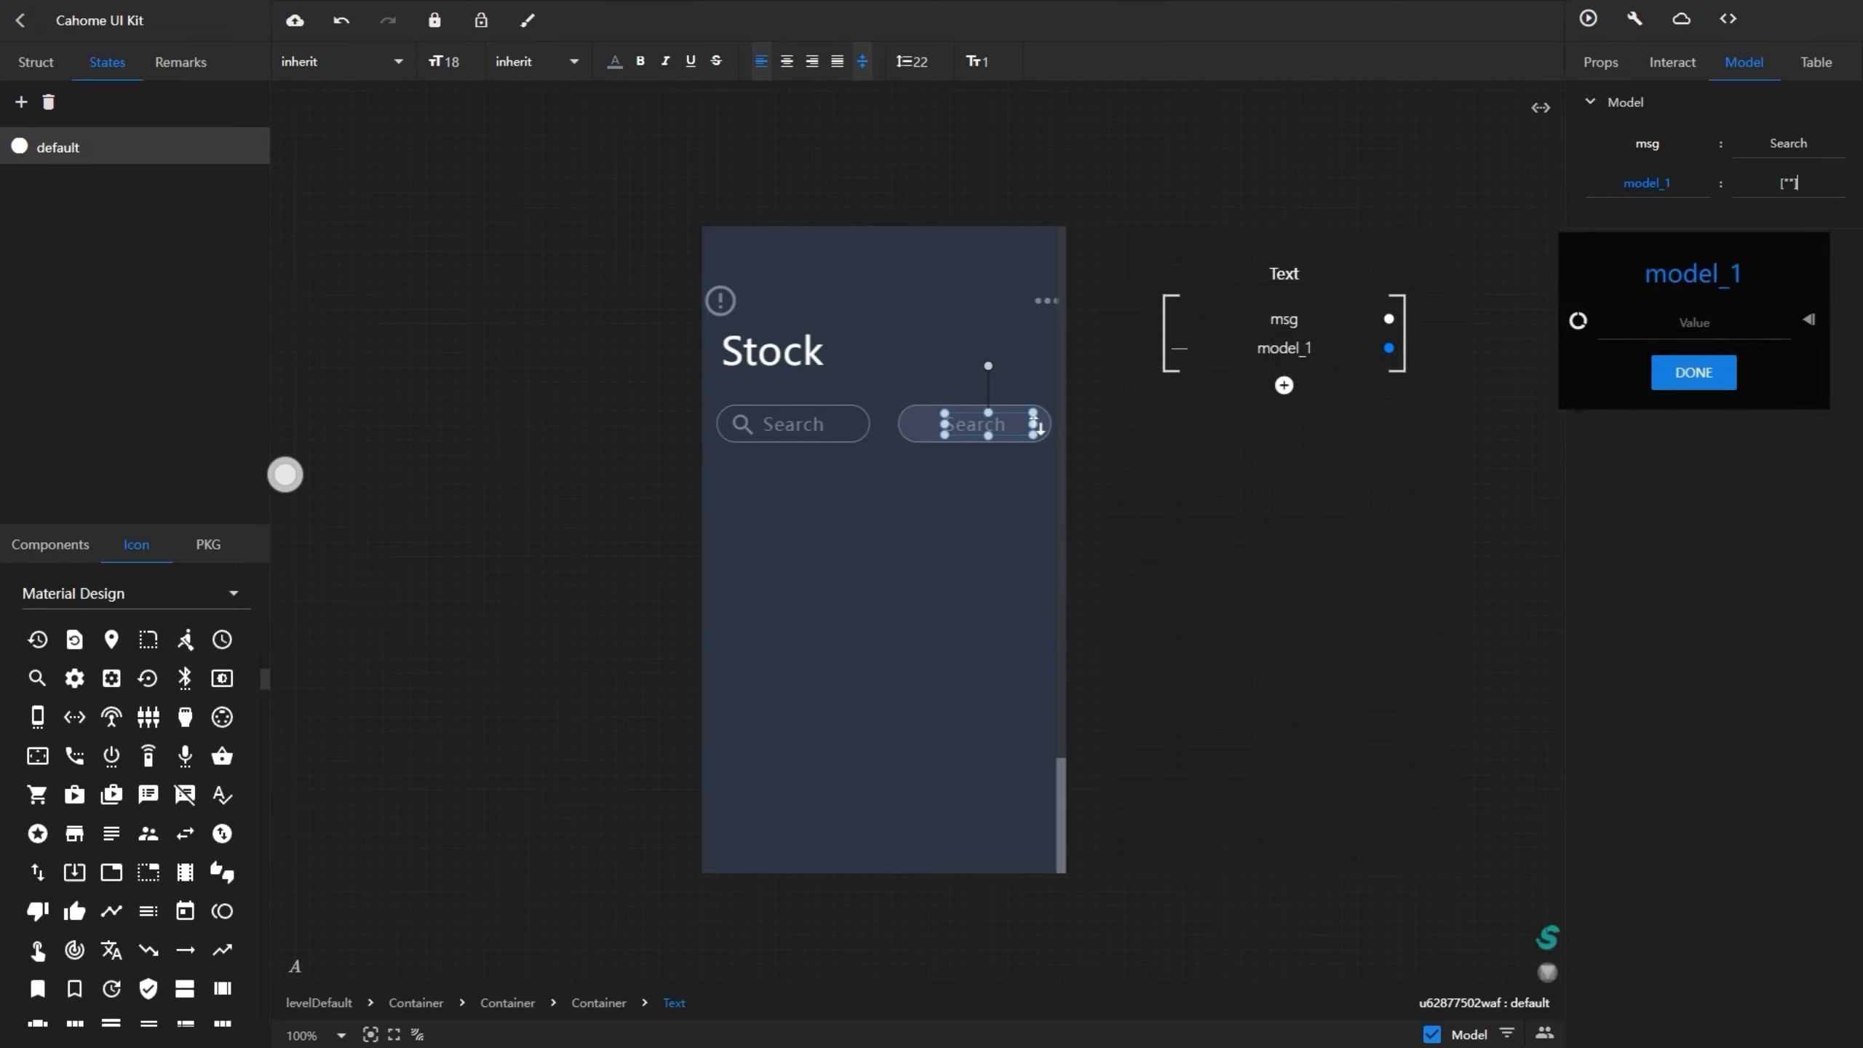
key(Return)
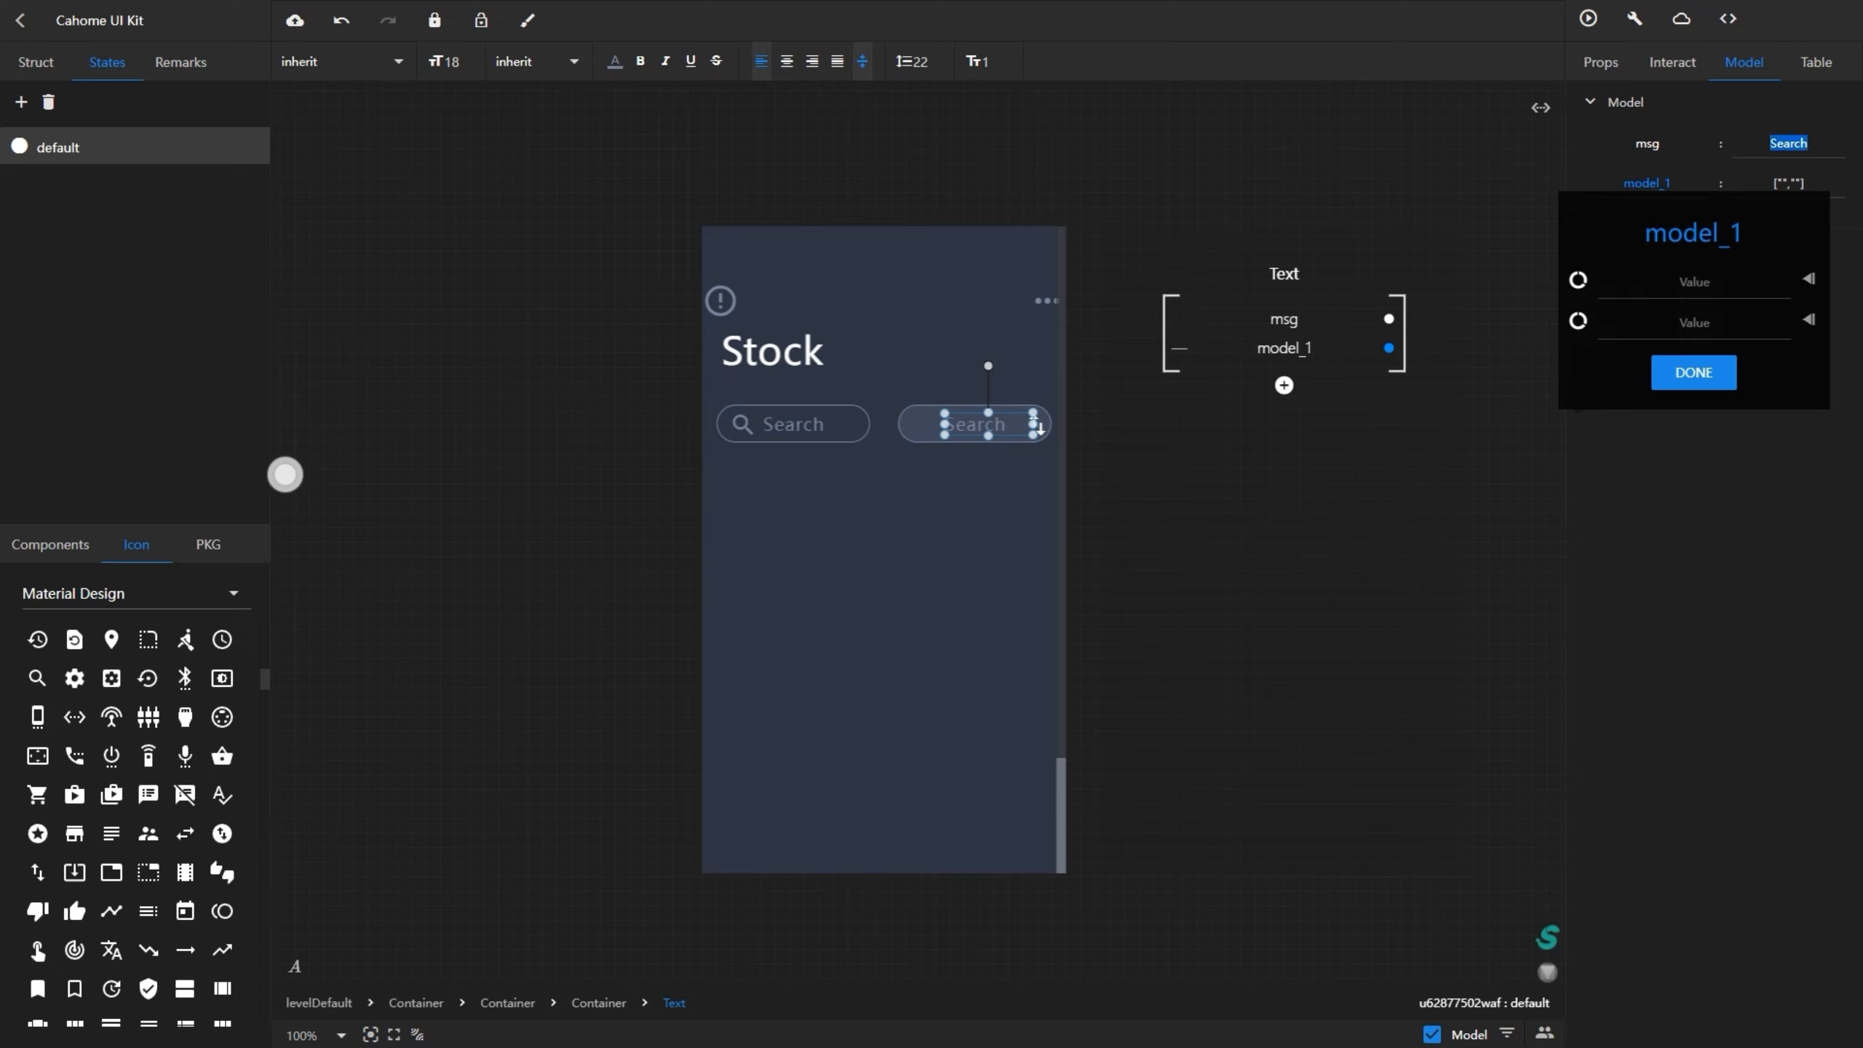
text(Search)
key(Tab)
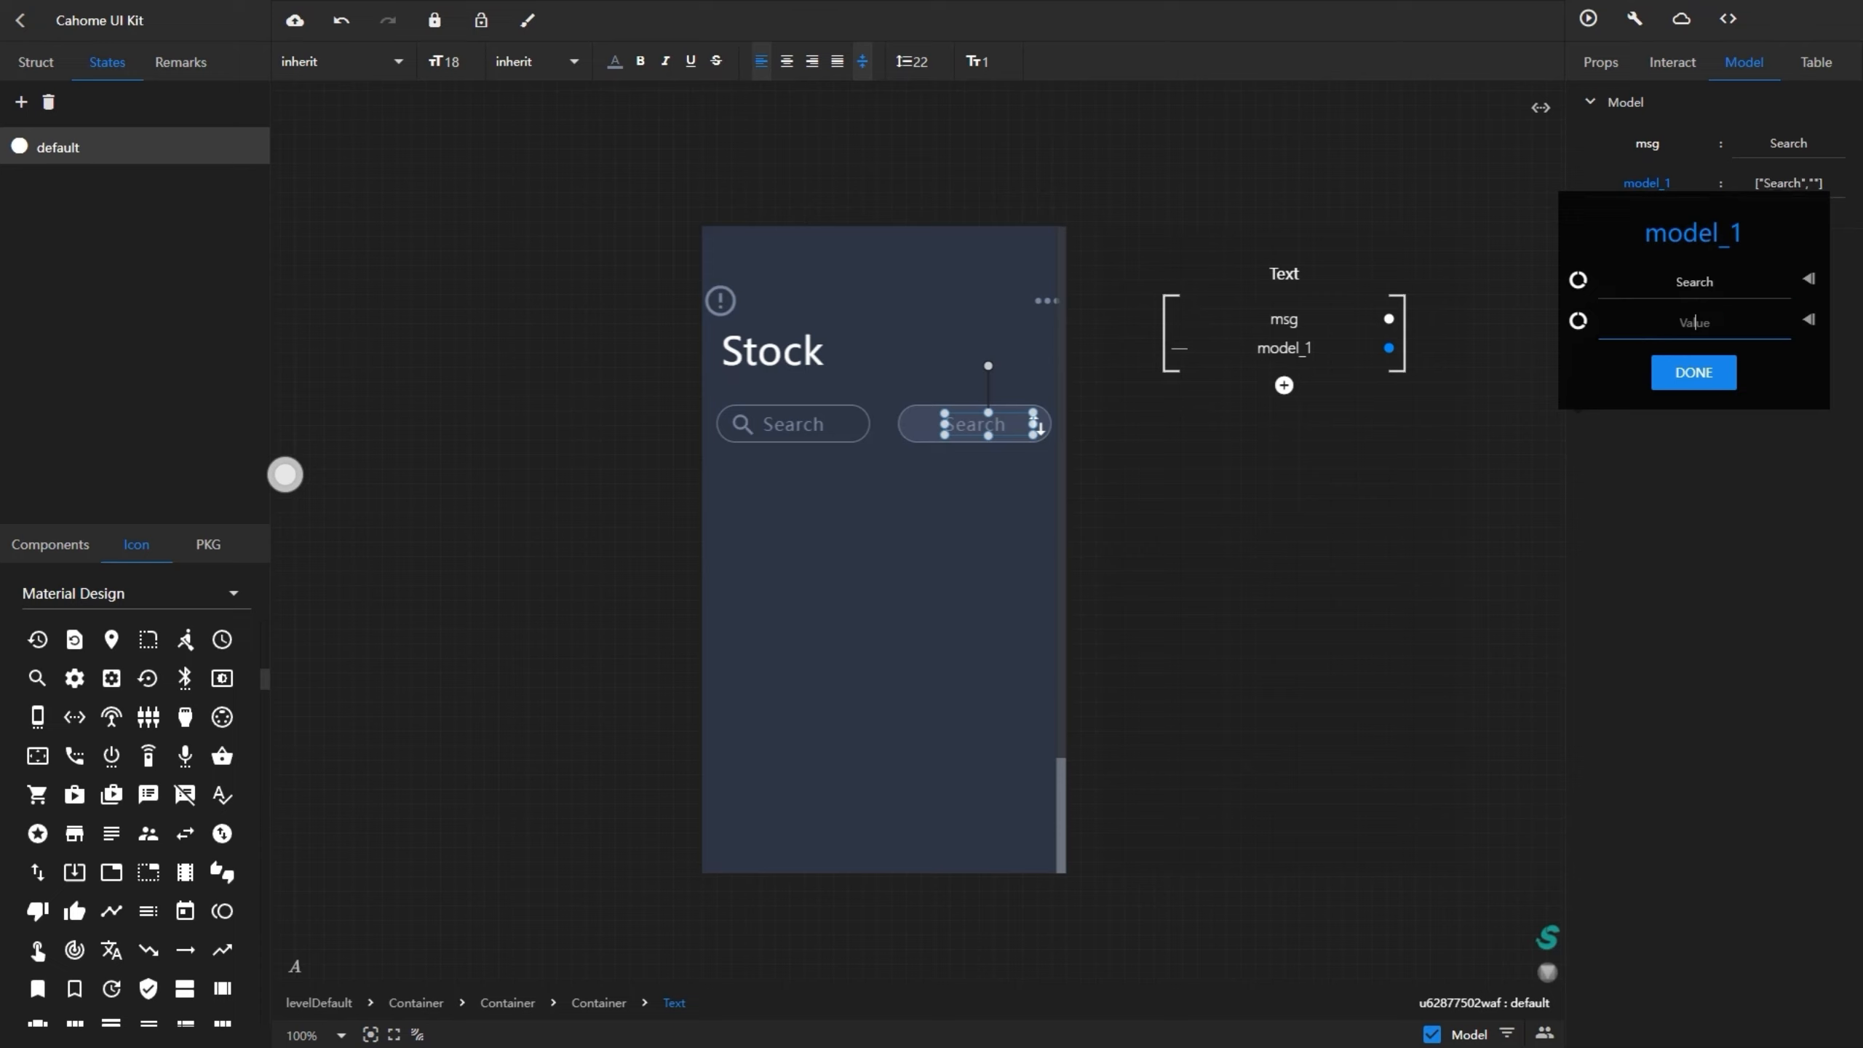
text(Market cap)
click(1693, 371)
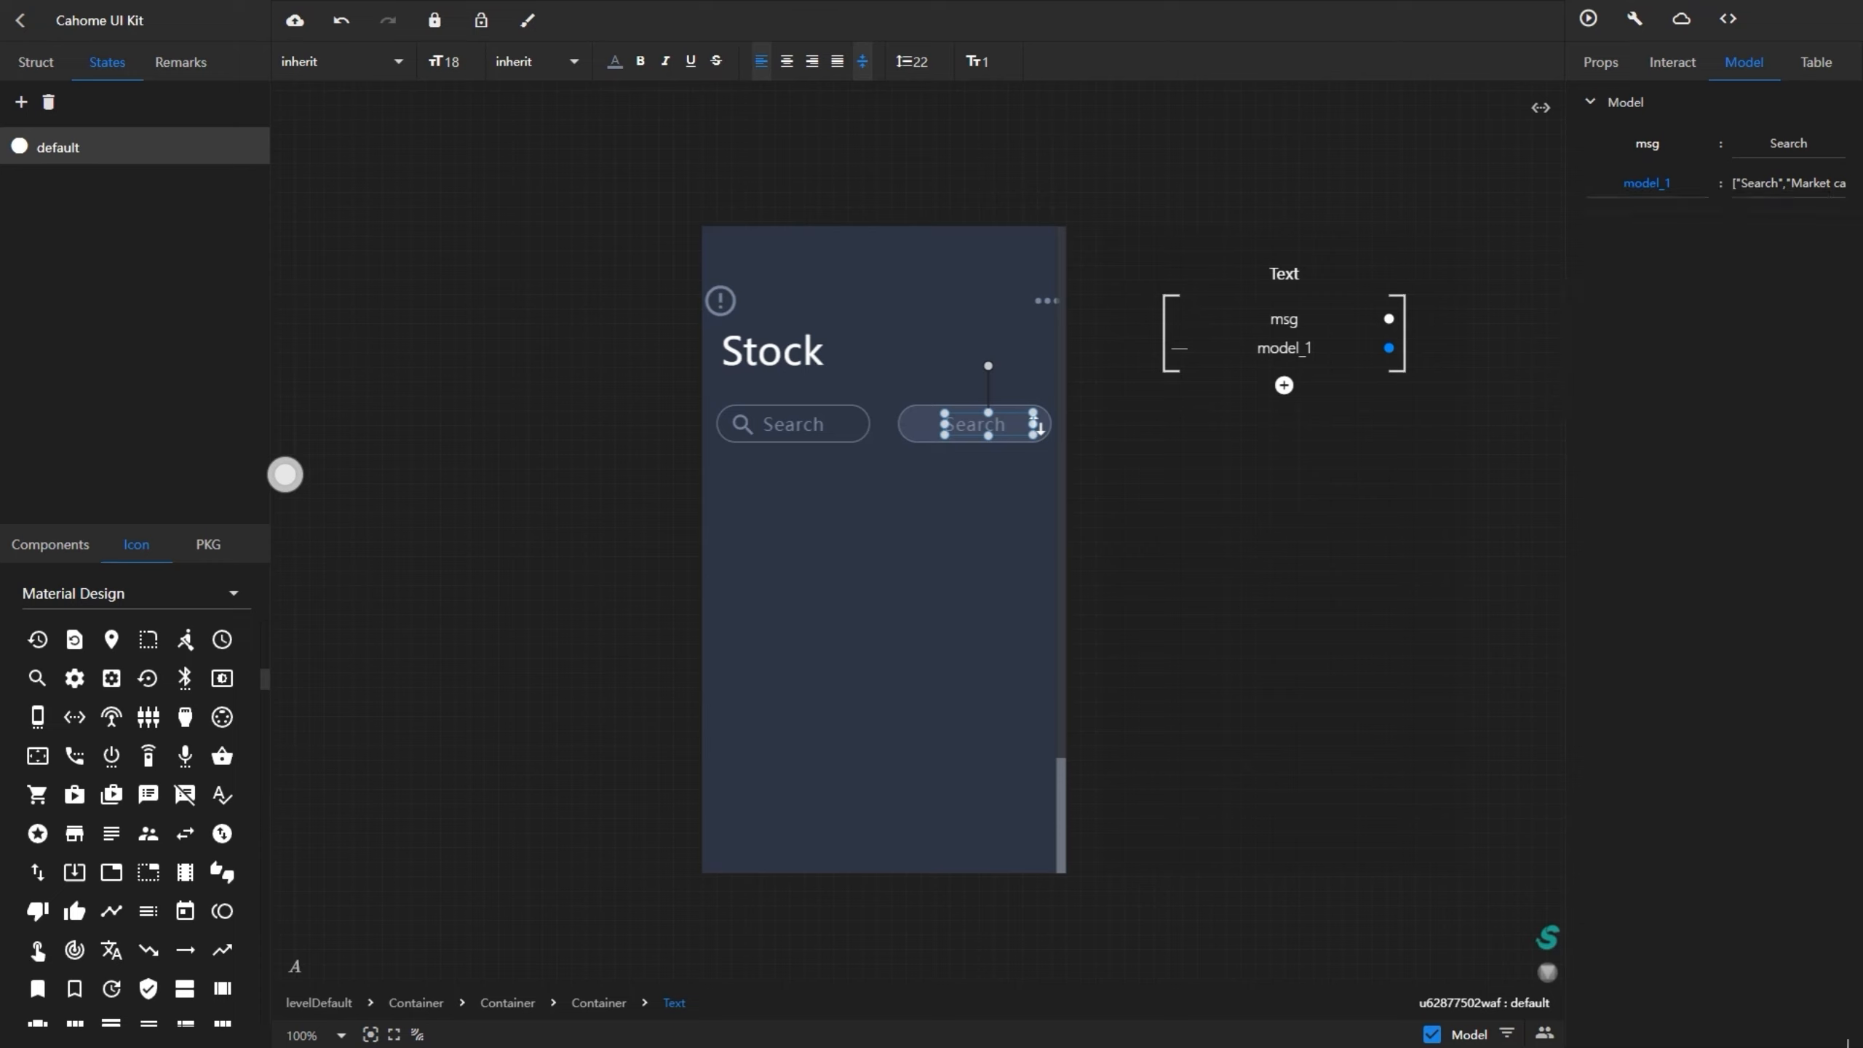
- Rename the second container text's model_1 model as msg
text(msh=)
key(BackSpace)
key(BackSpace)
text(g)
key(Return)
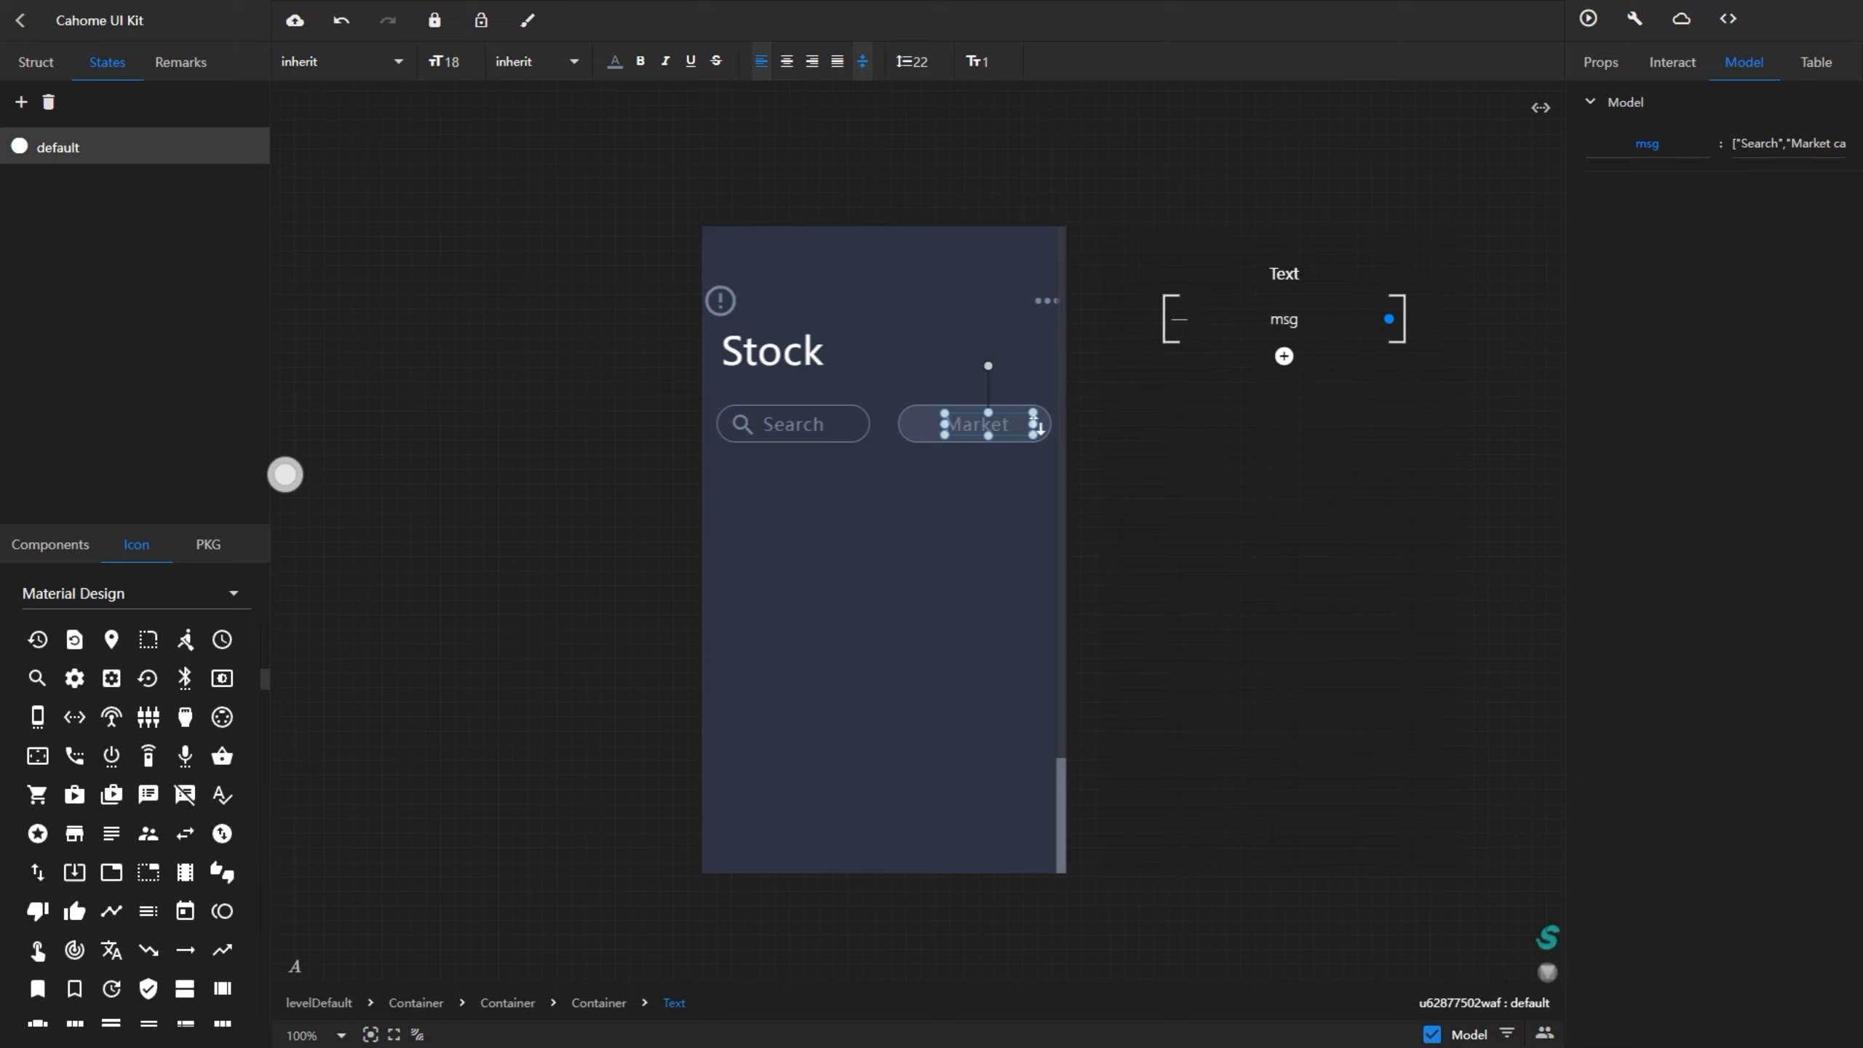
- Add a state named default:$1 to the second container's text
click(21, 102)
double_click(66, 183)
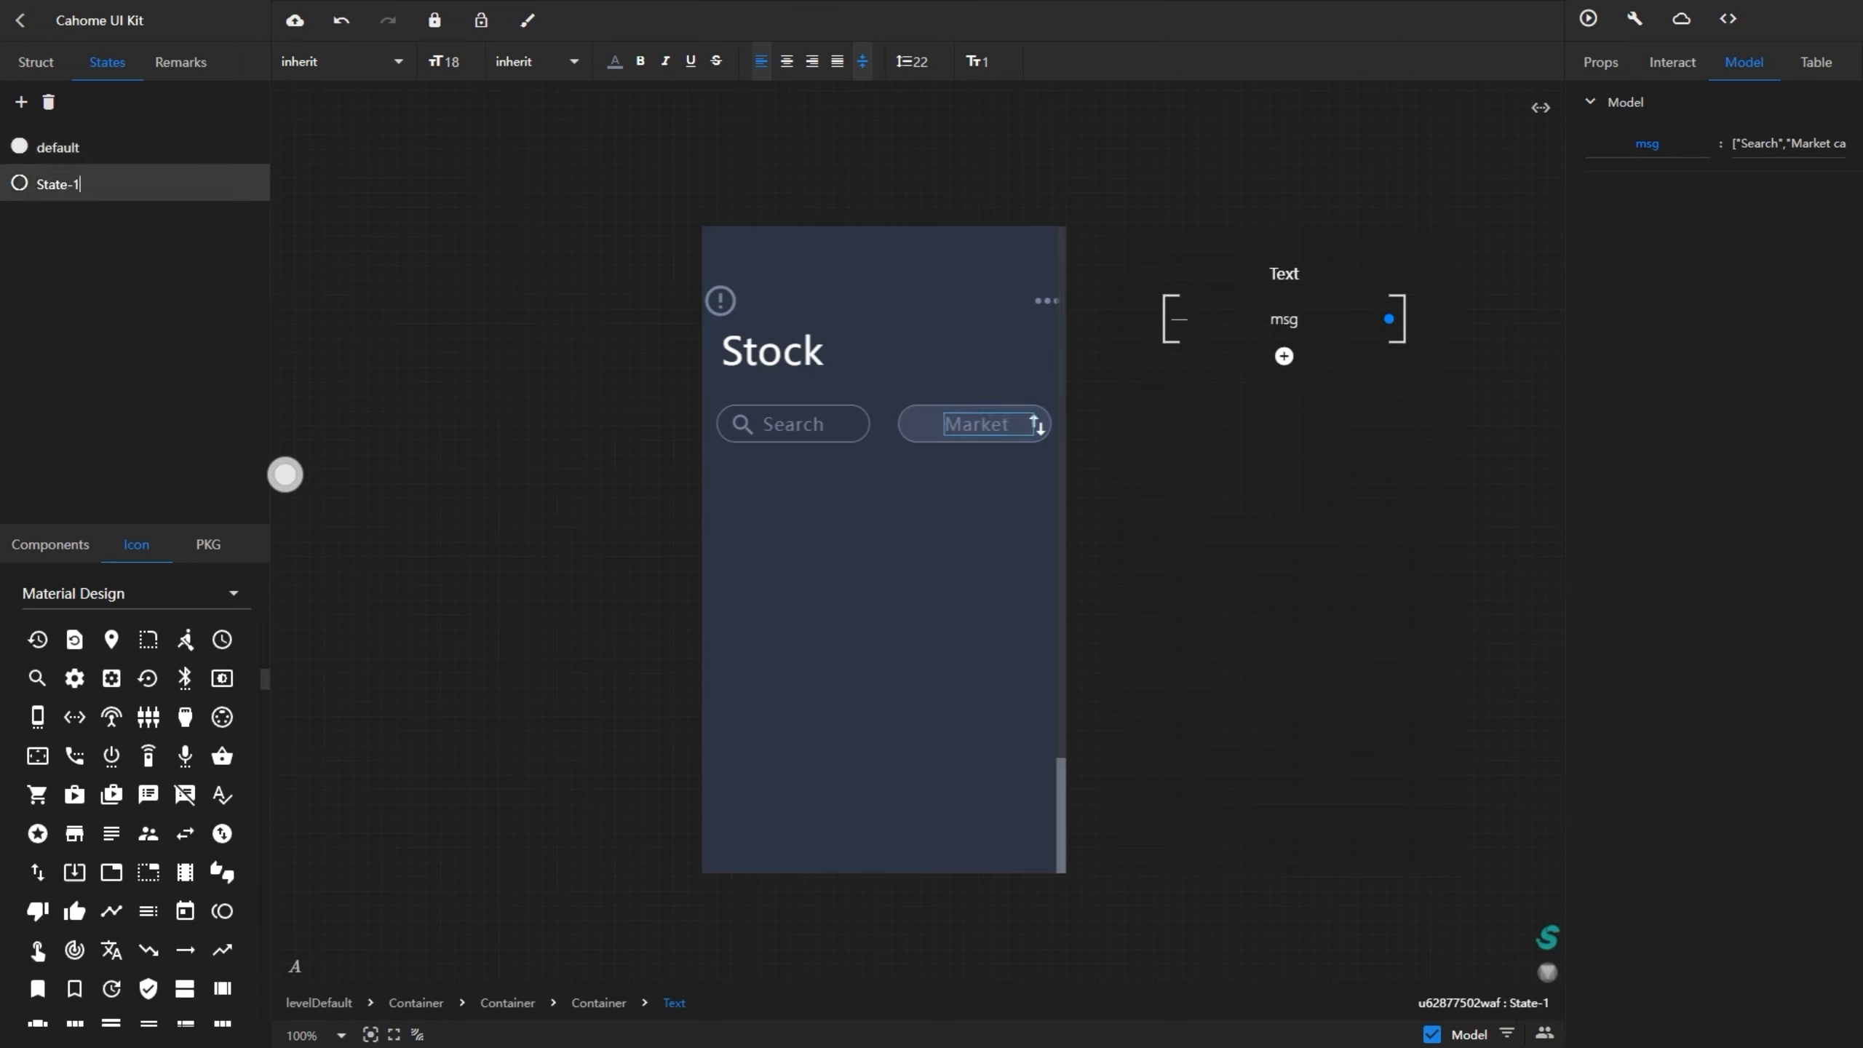
key(shift+Home)
text(default:L)
key(BackSpace)
text($)
key(Return)
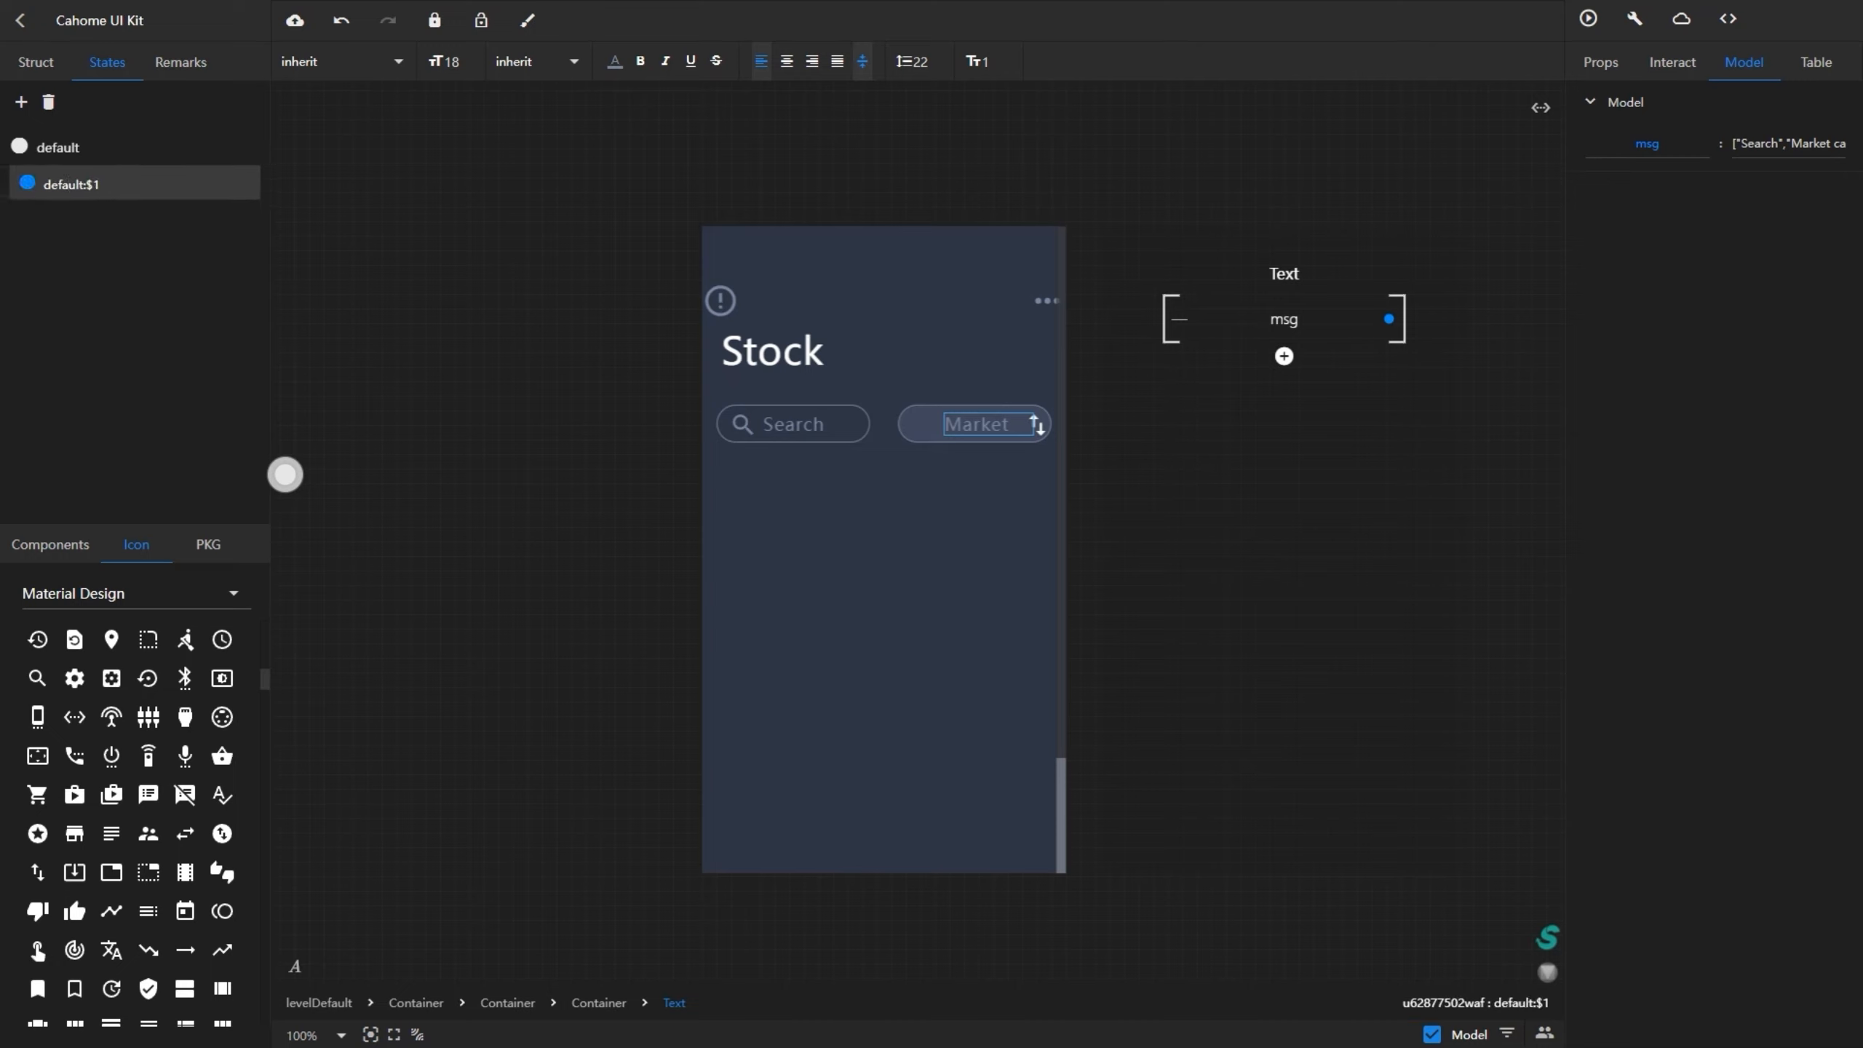
- Widen the Market cap text to 115 px and set its X position to 10 in the default:$1 state
click(1600, 62)
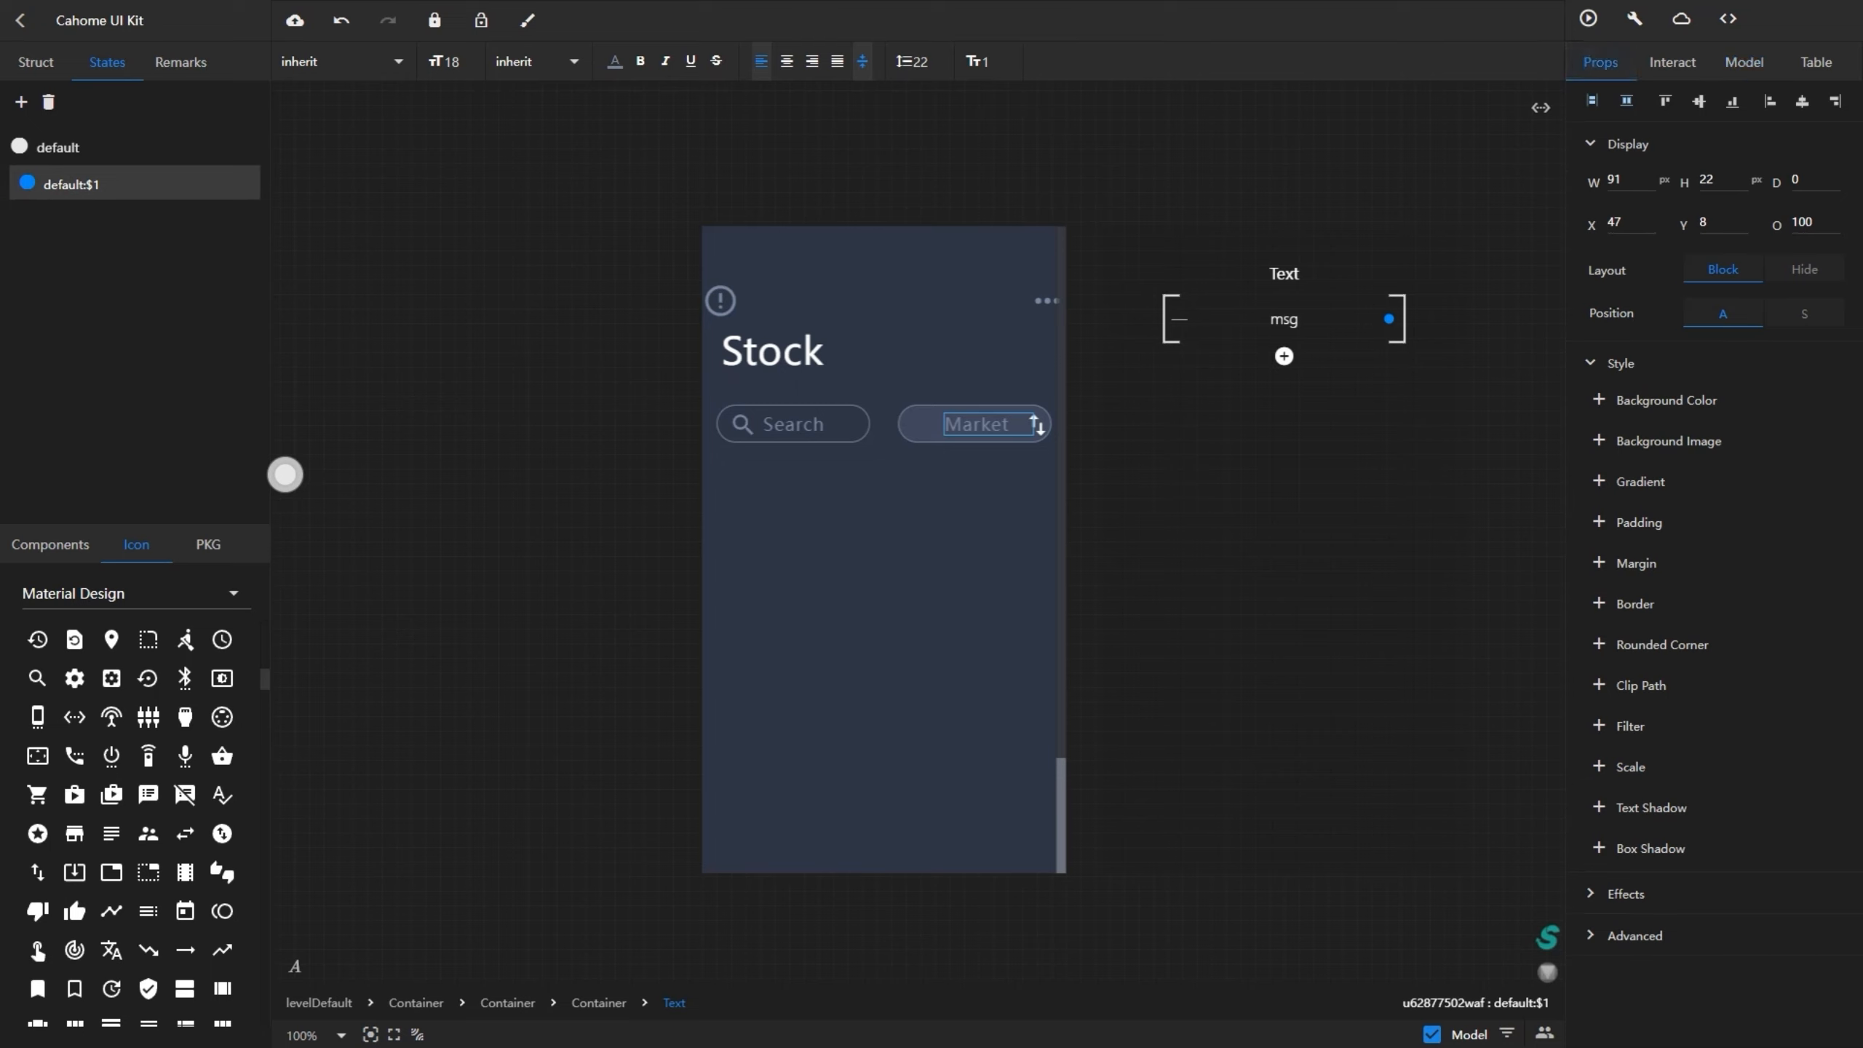
click(1770, 100)
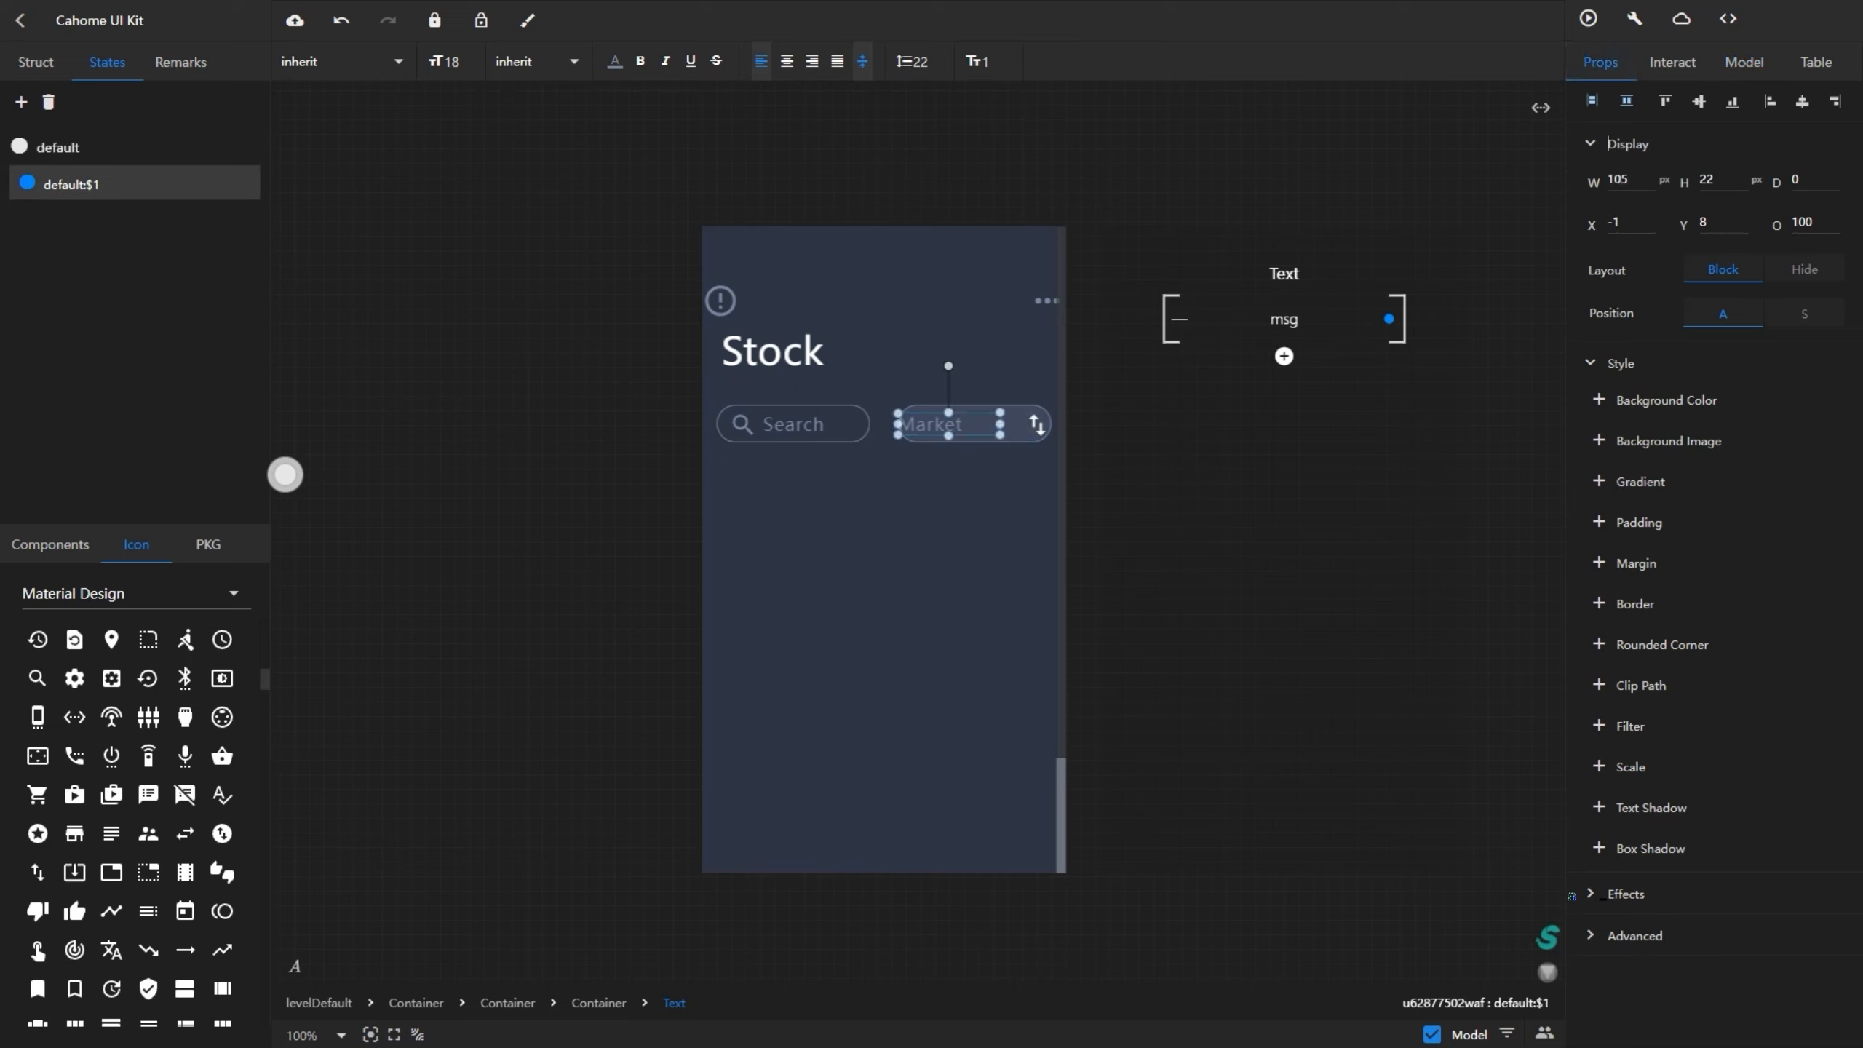
text(cap)
click(1614, 222)
text(5)
key(Return)
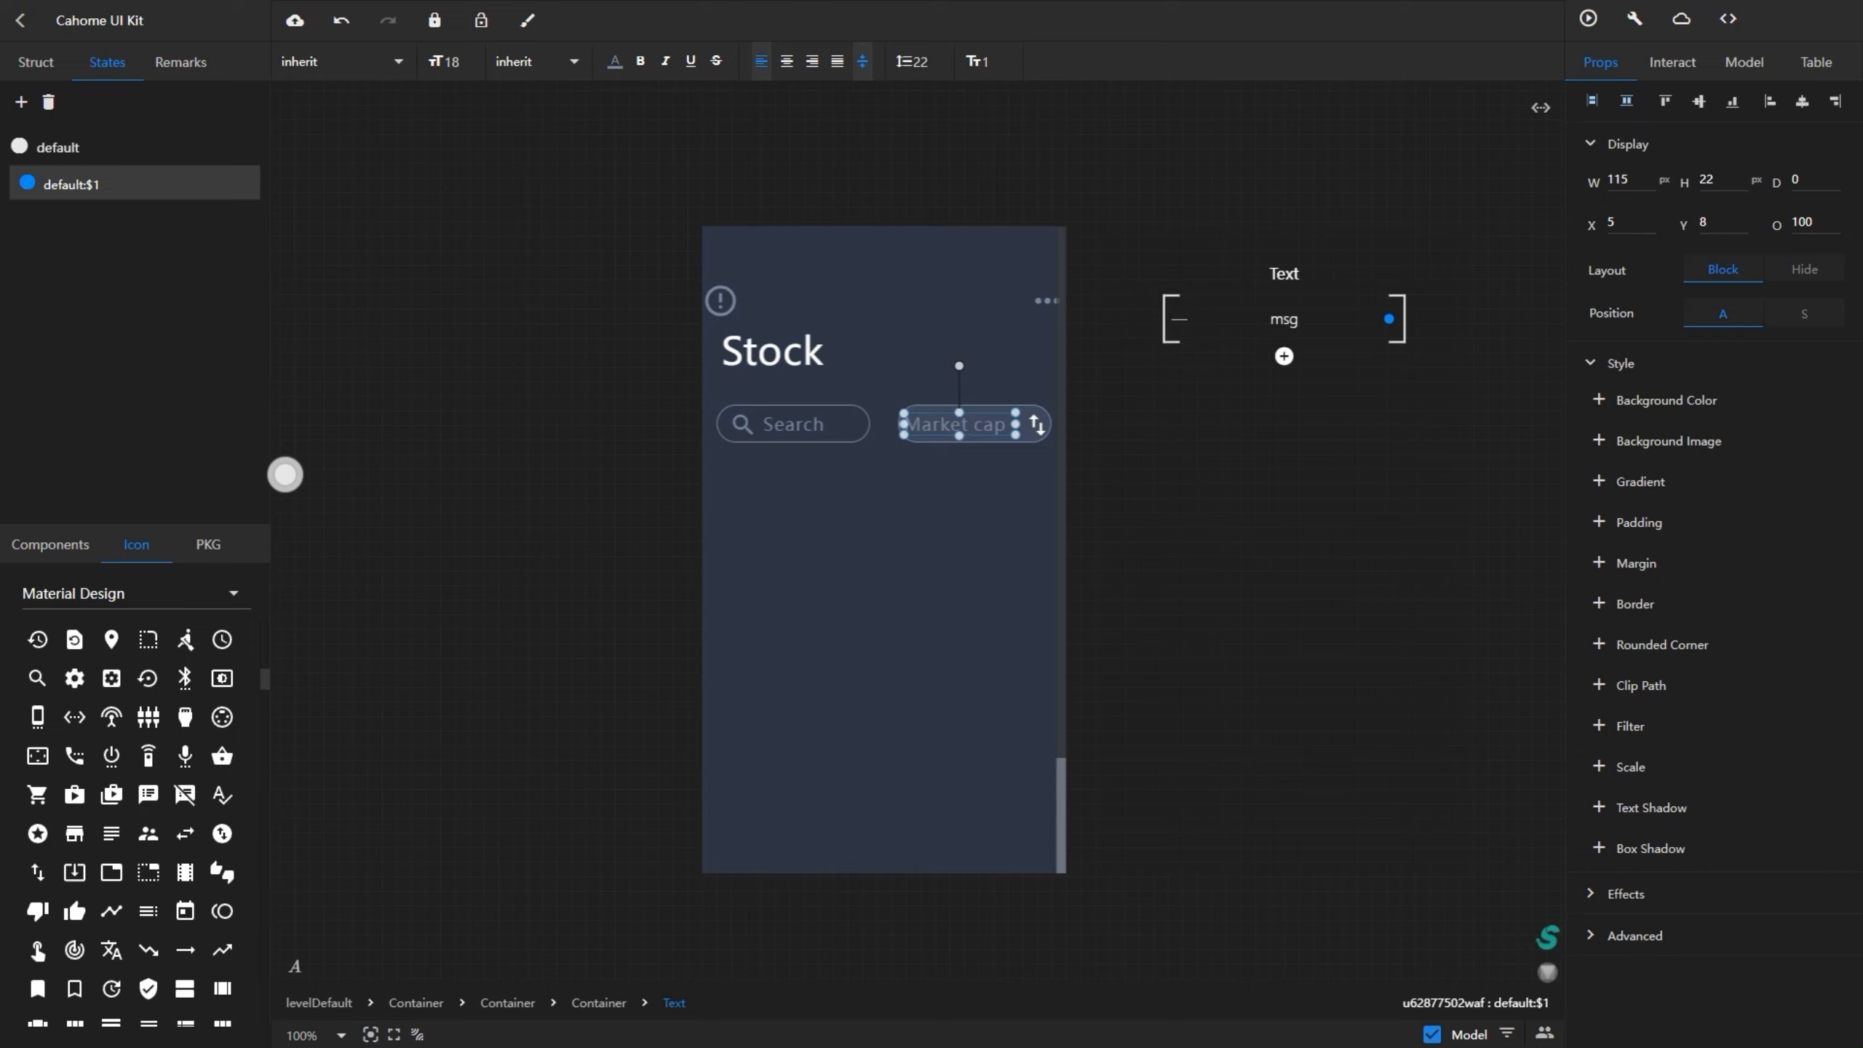
text(-10)
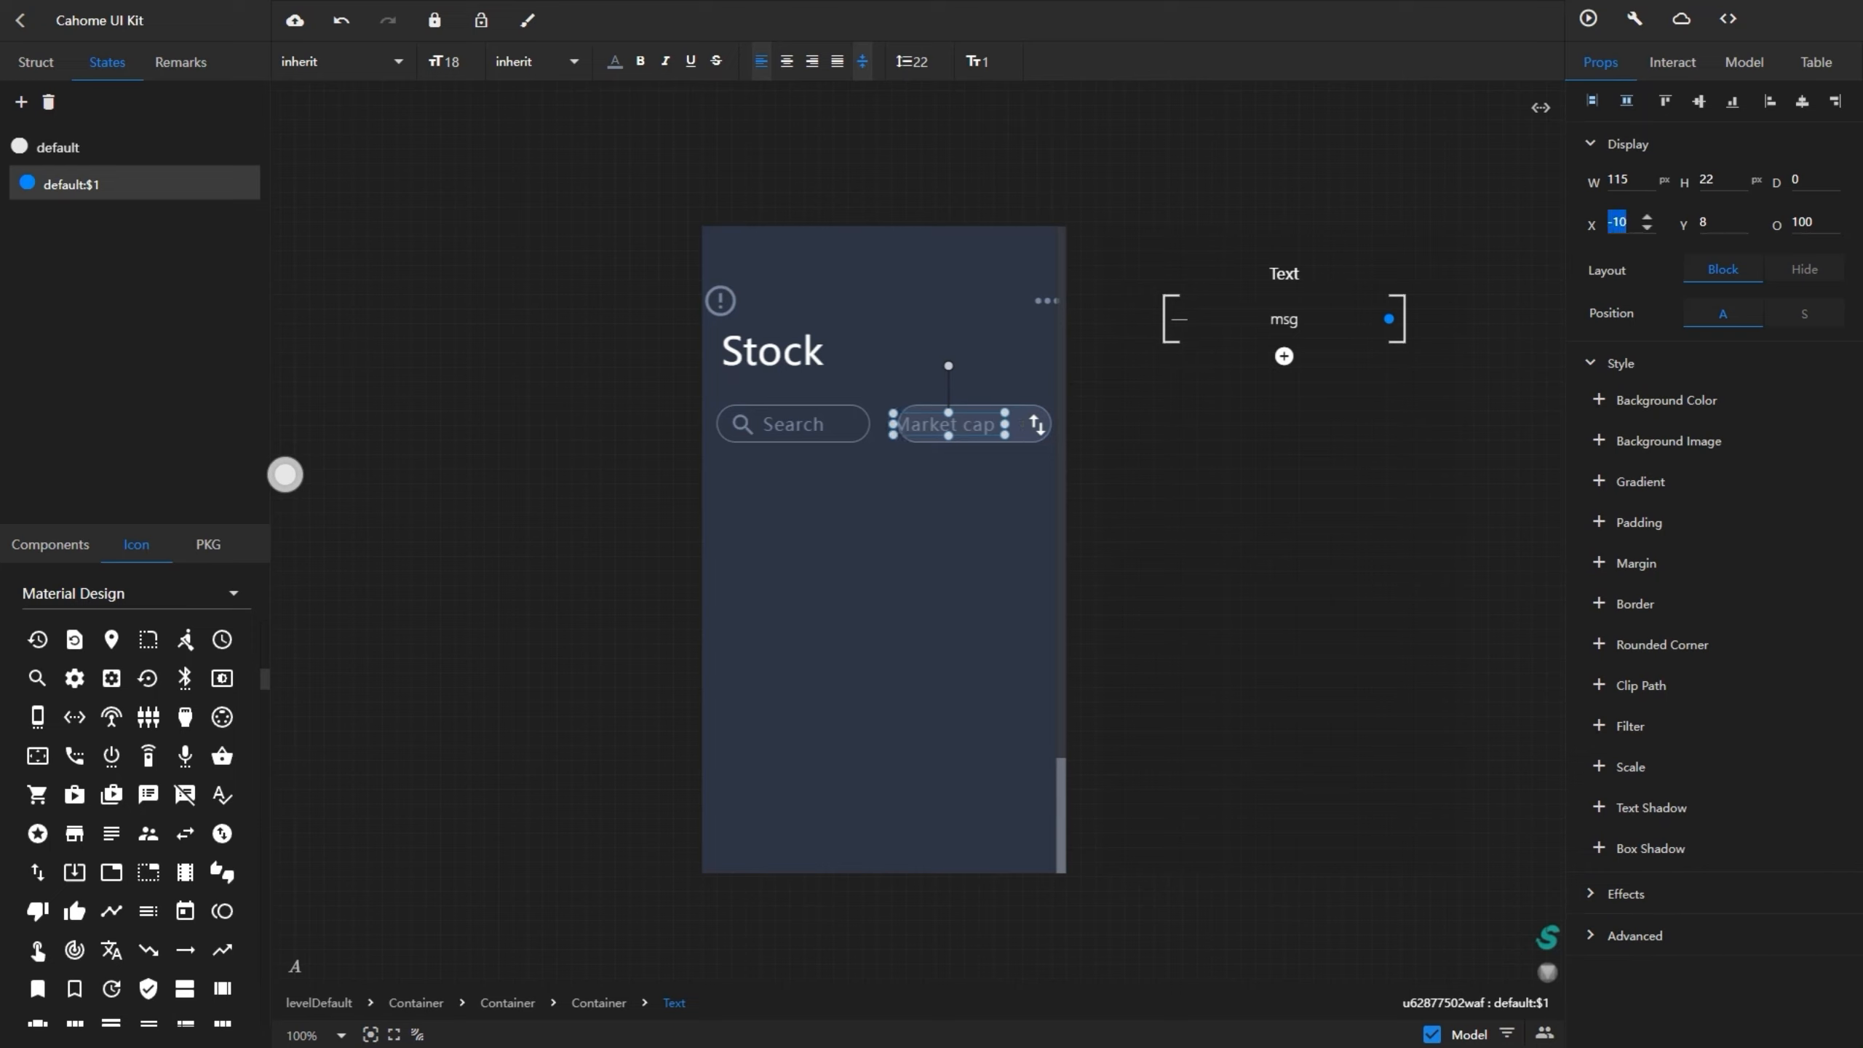
key(BackSpace)
key(BackSpace)
key(BackSpace)
text(10)
key(Return)
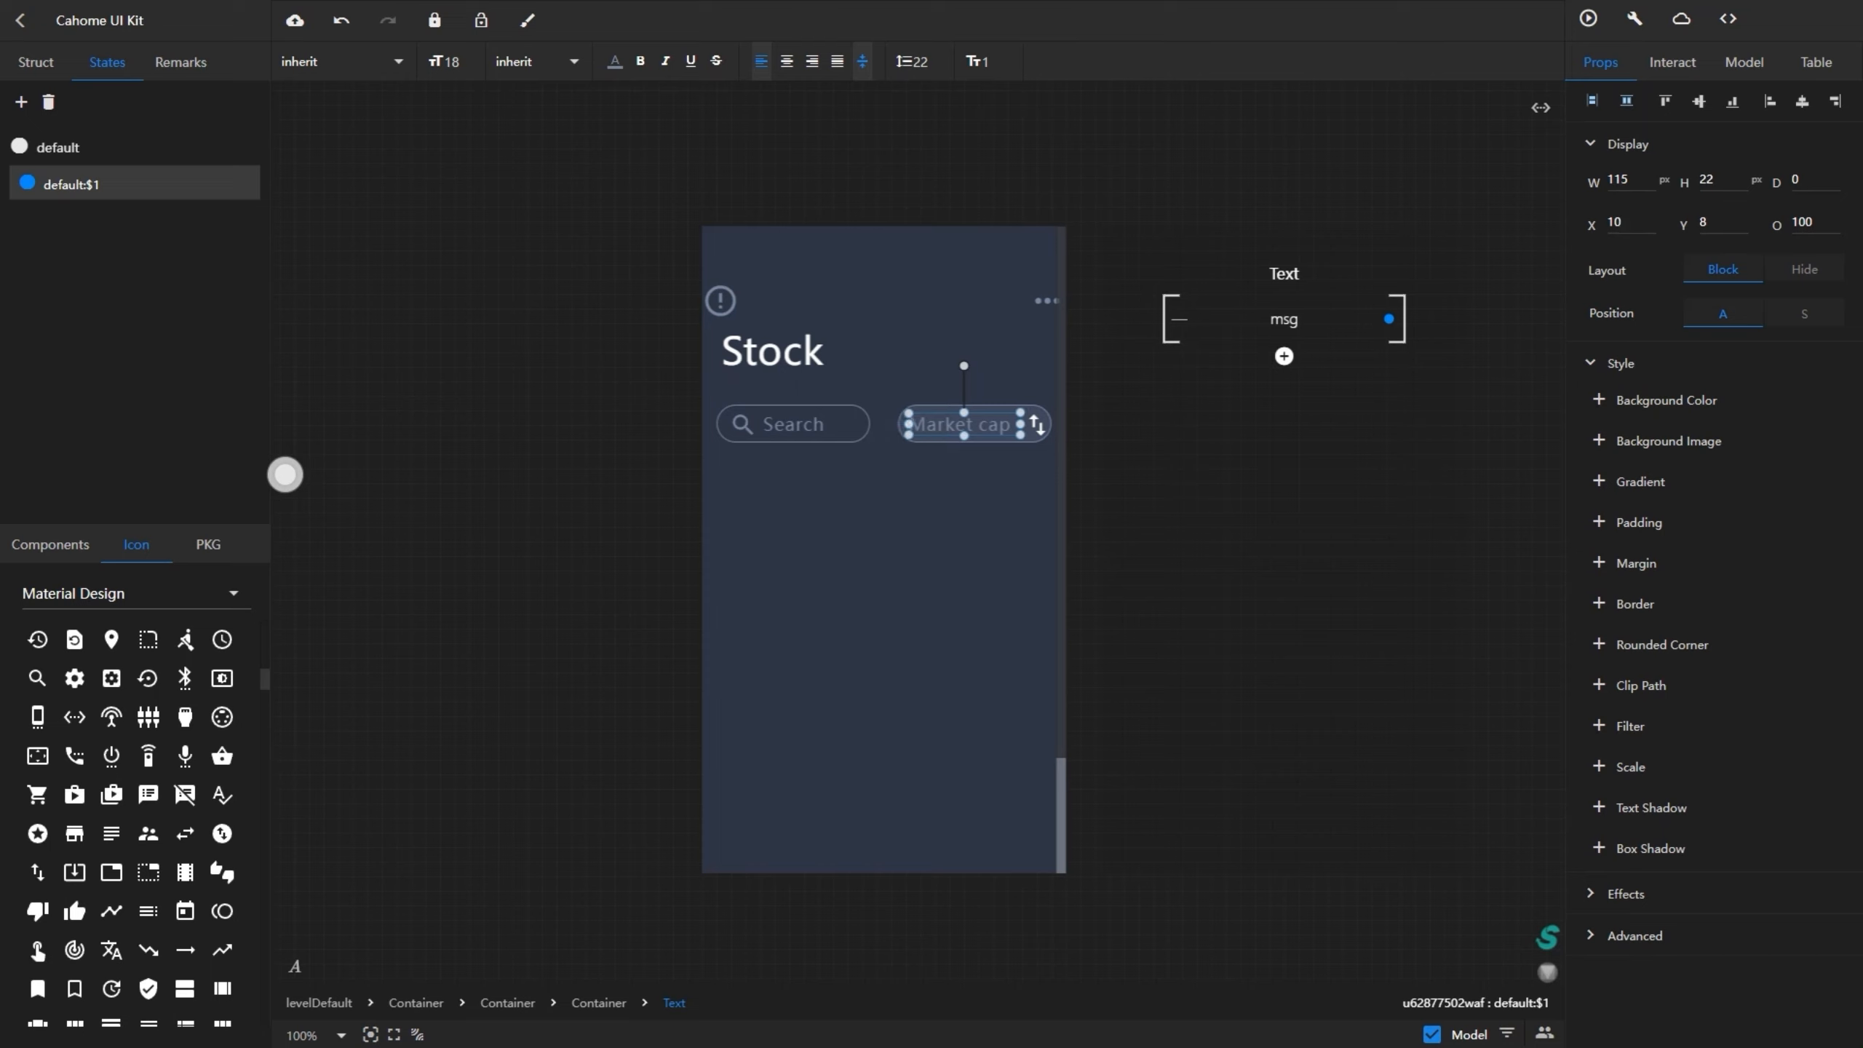
- Colour the Market cap text white (#FFFFFF) in its default:$1 state
click(615, 61)
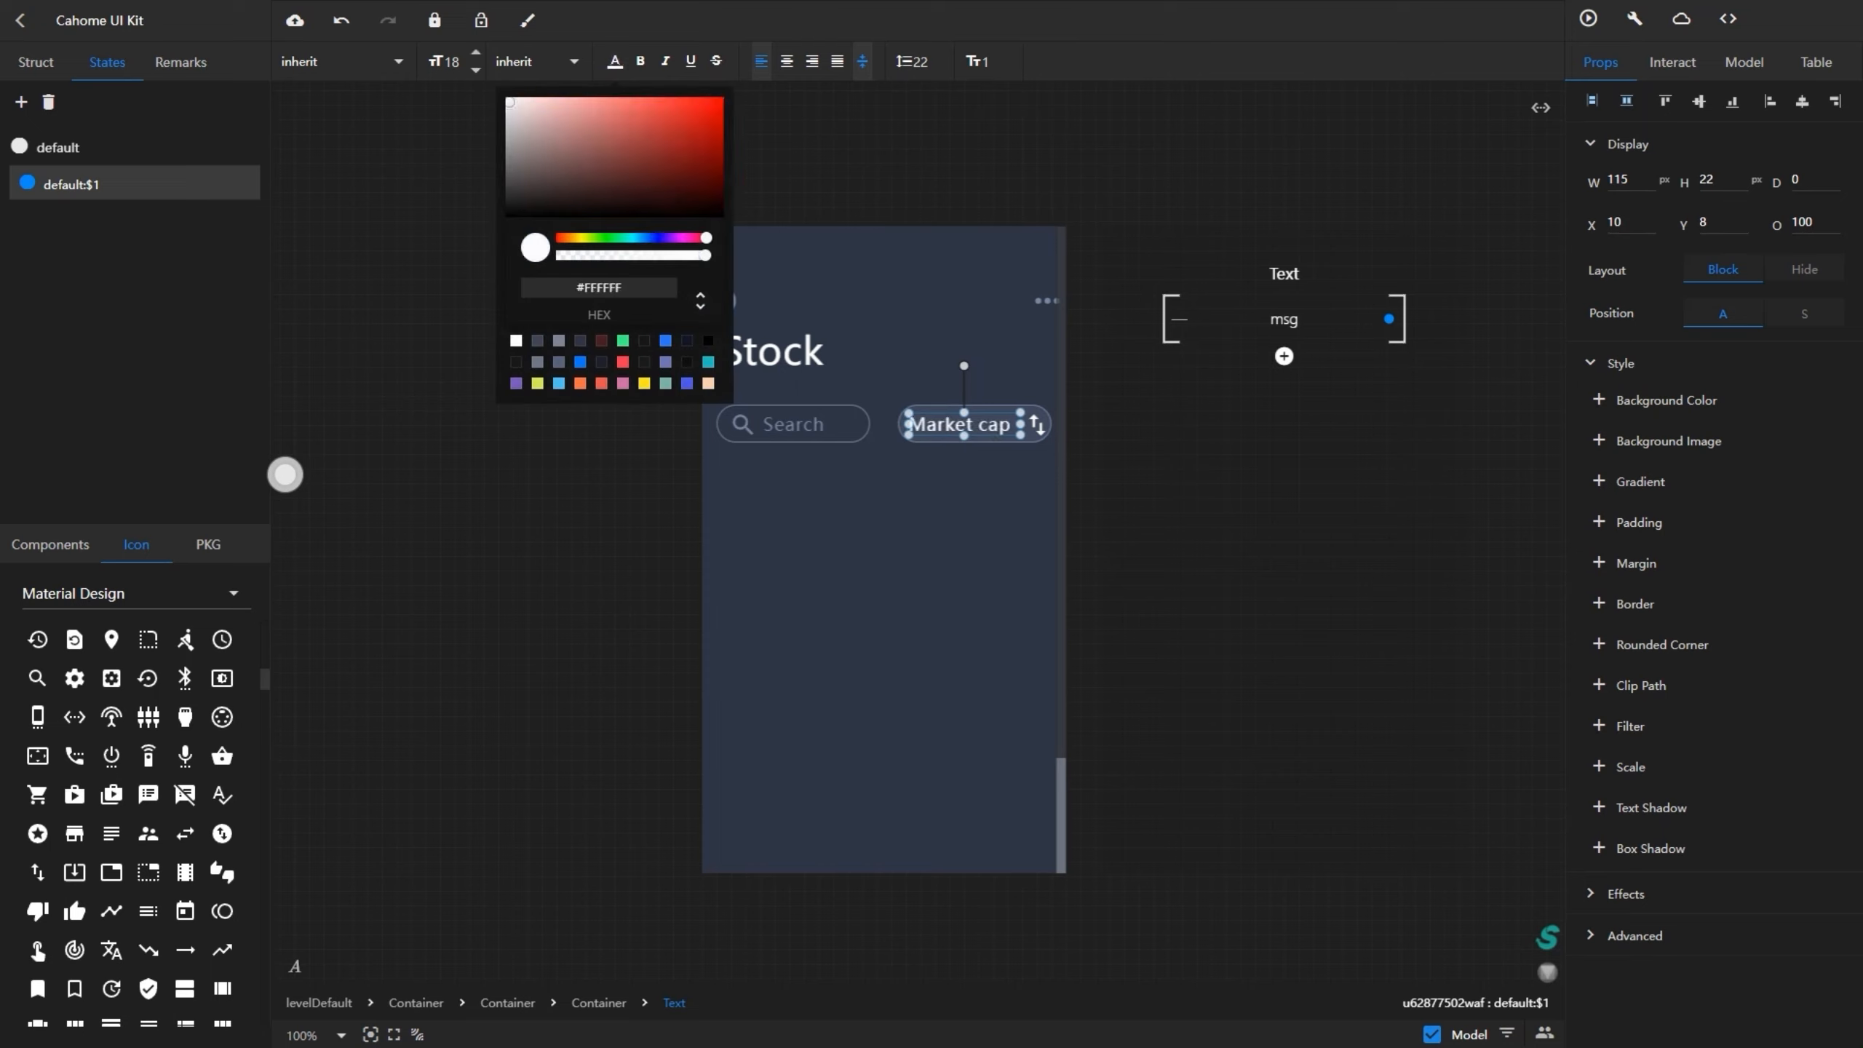
click(285, 474)
click(286, 474)
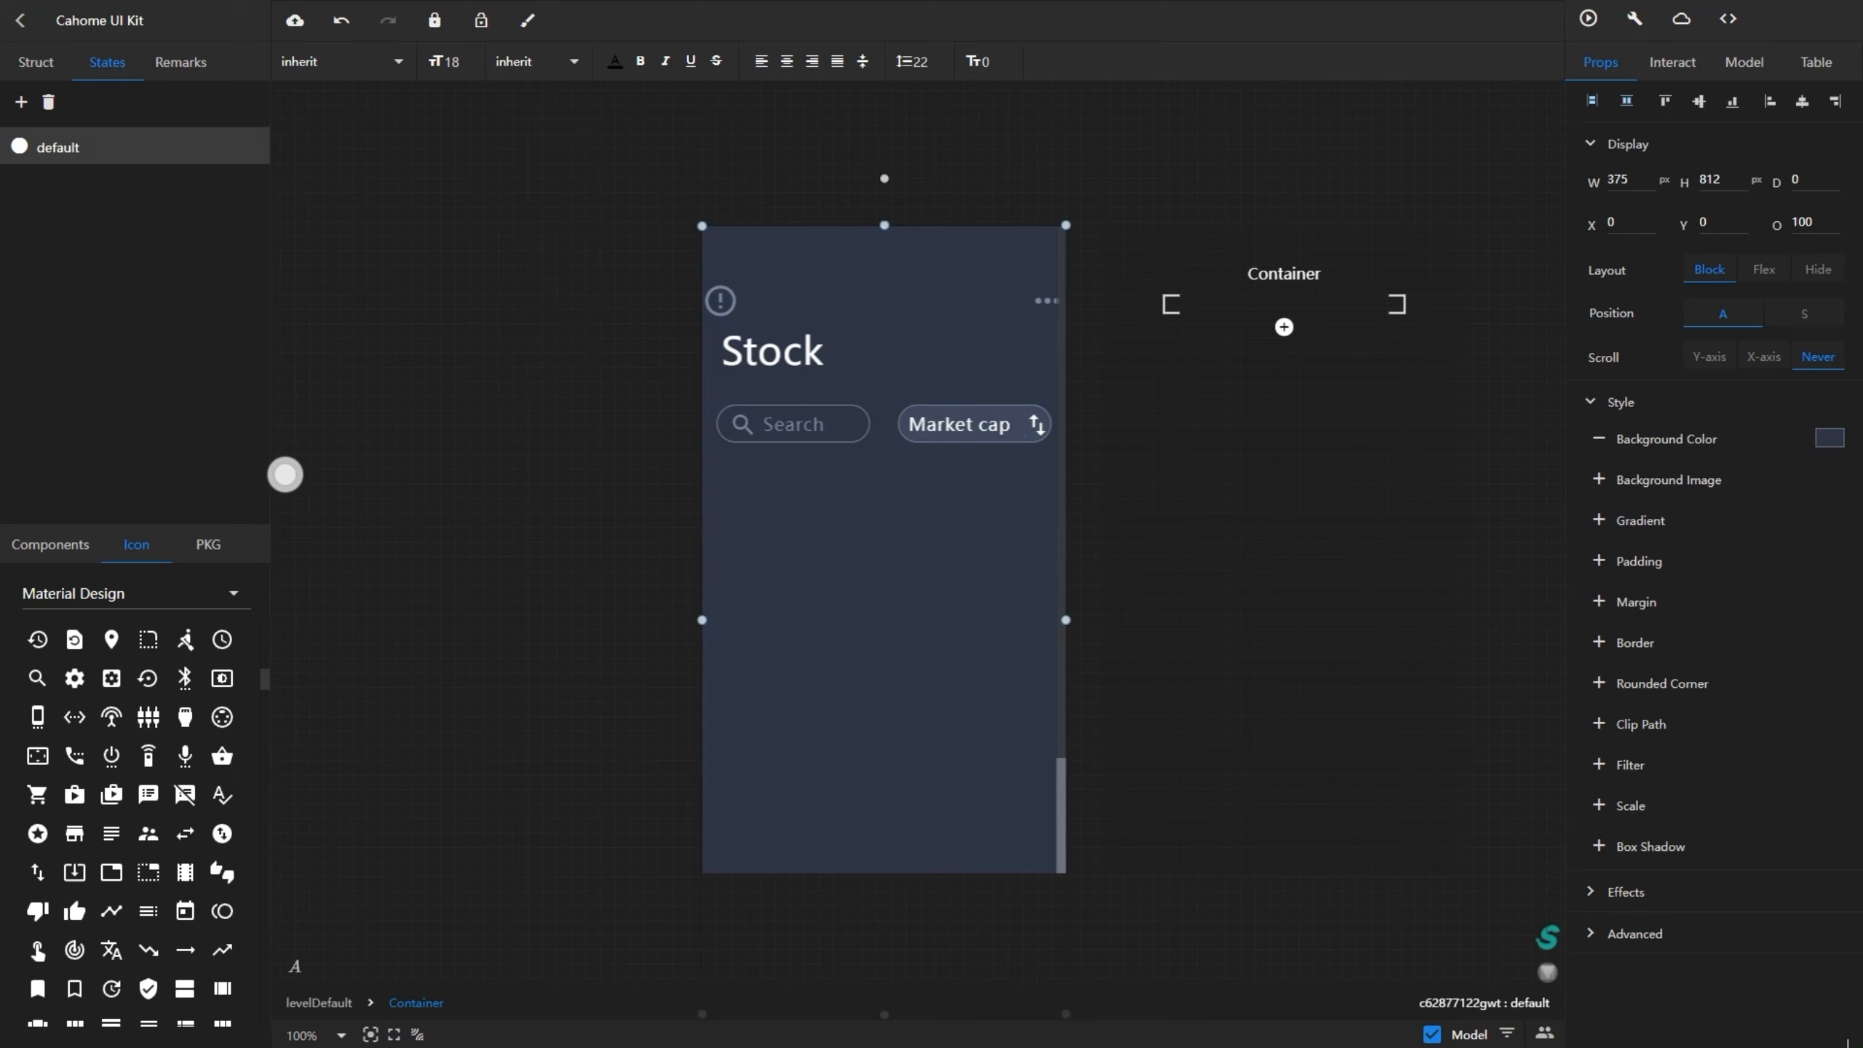
- Add a container below the Search and Market cap controls, set its width to 345 px, and centre it horizontally on the page
click(51, 544)
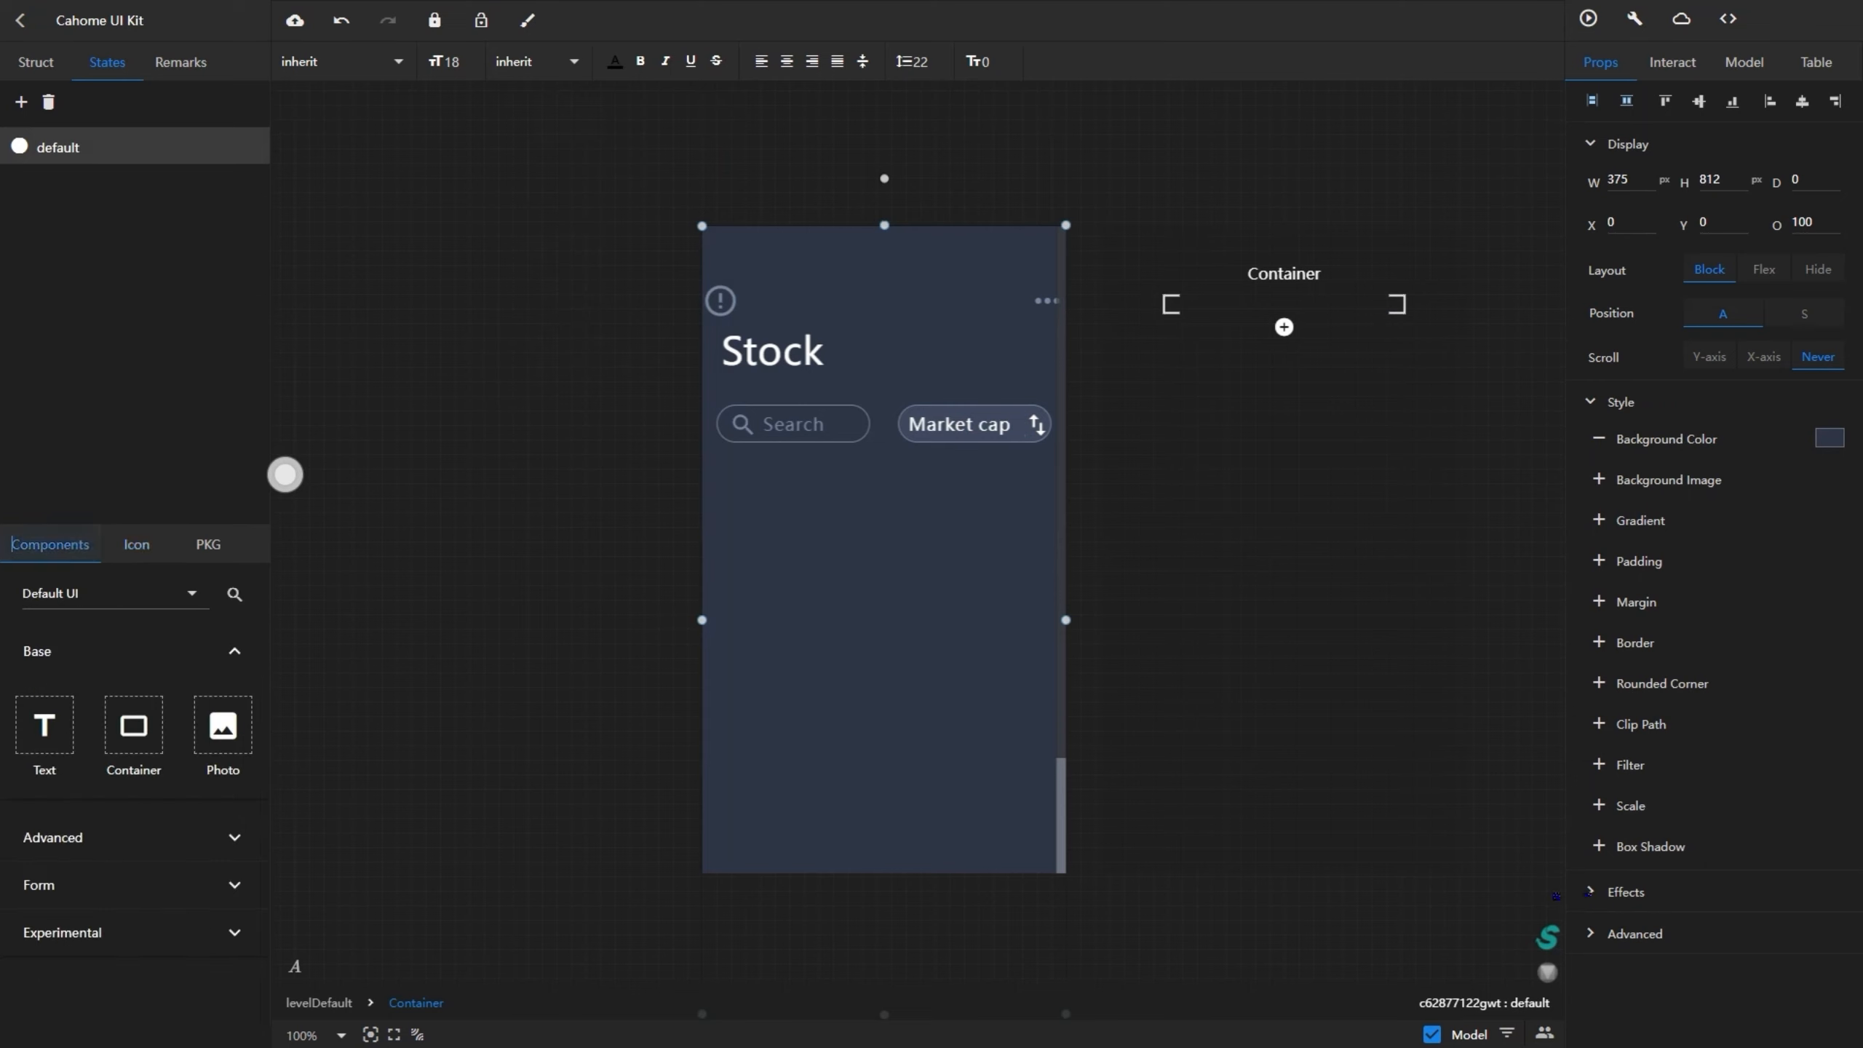
drag(133, 725, 909, 609)
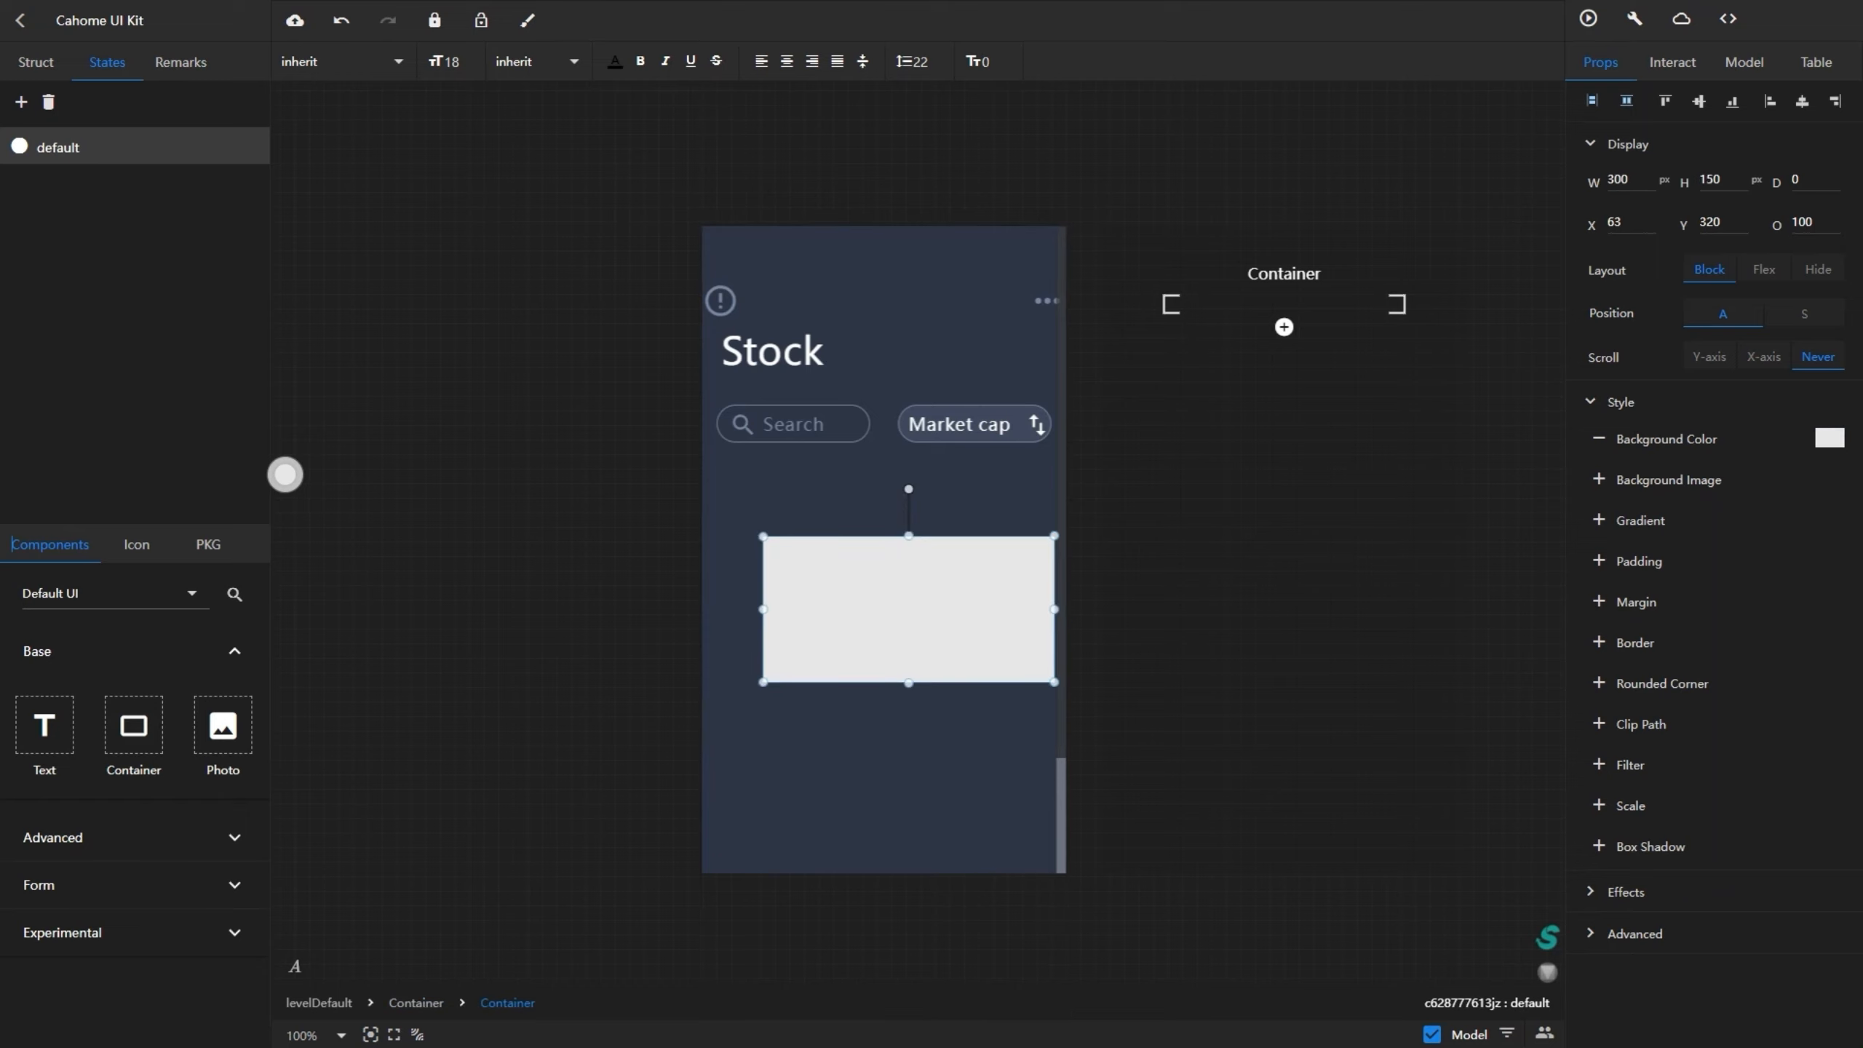
double_click(1628, 179)
key(BackSpace)
text(345)
key(Tab)
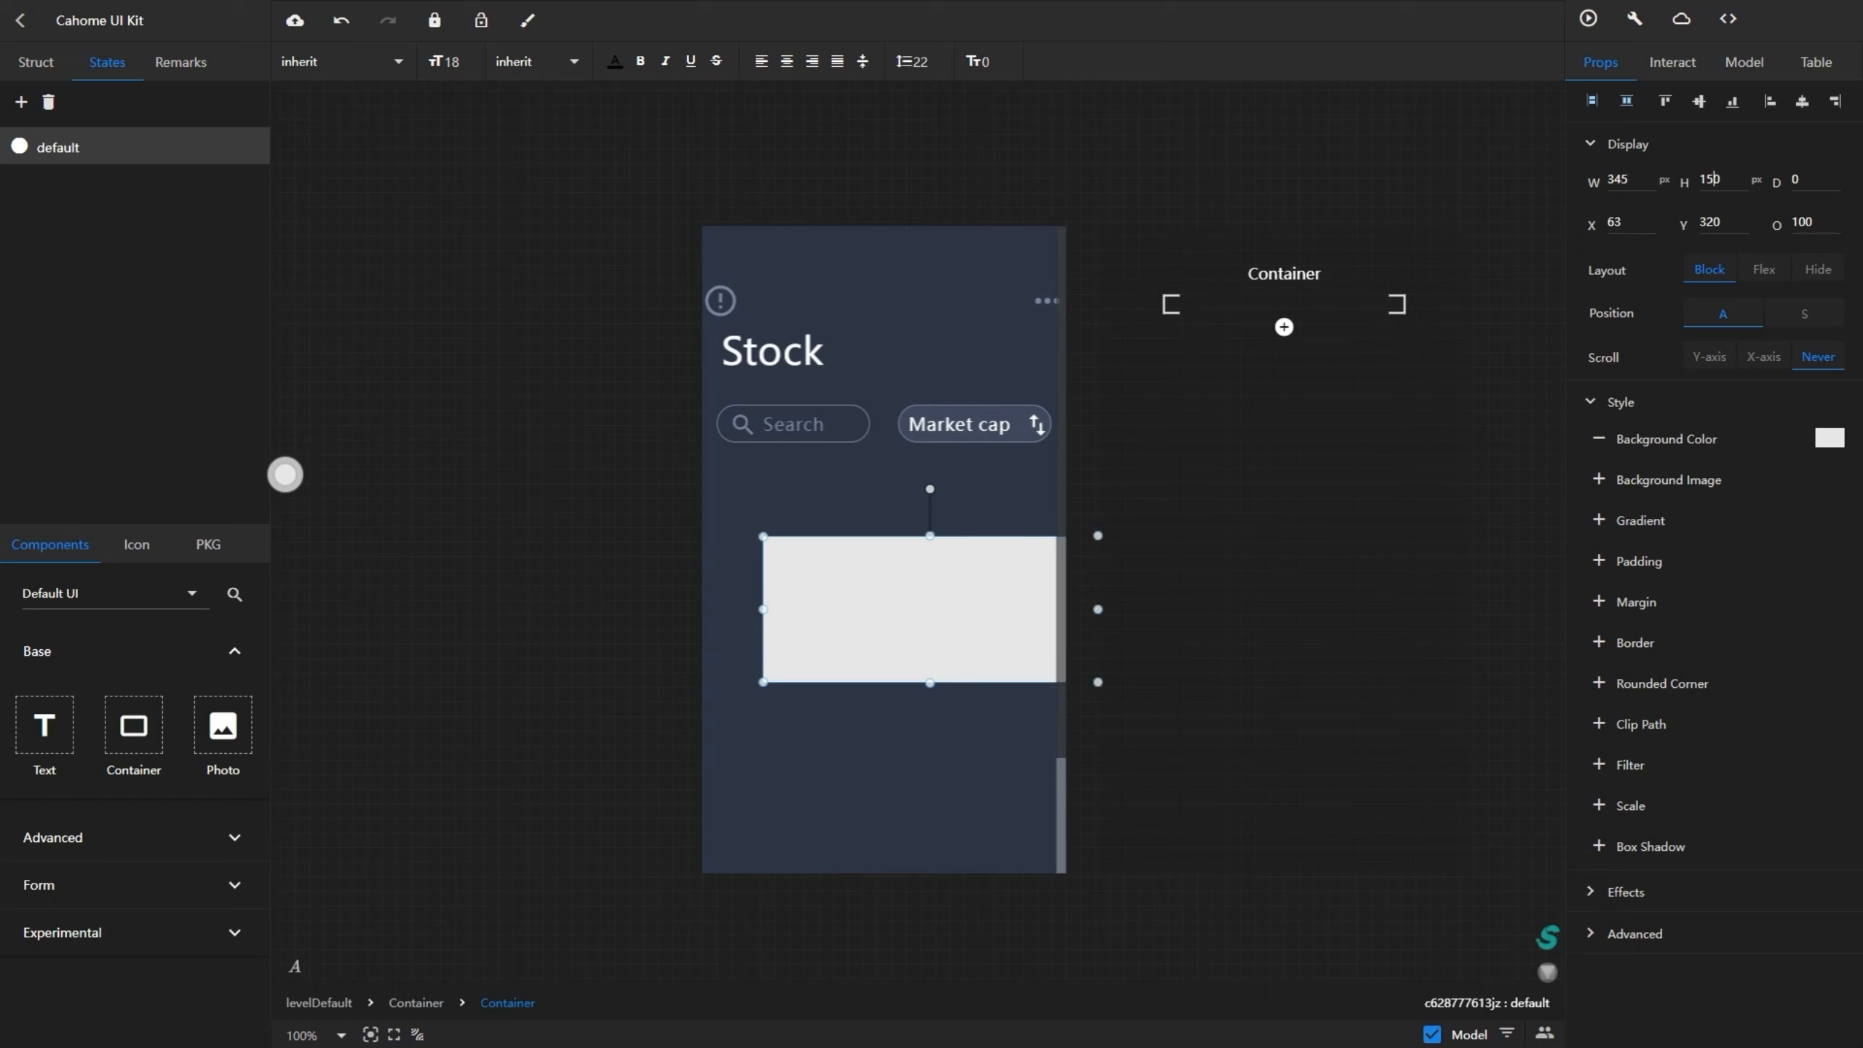
click(1802, 100)
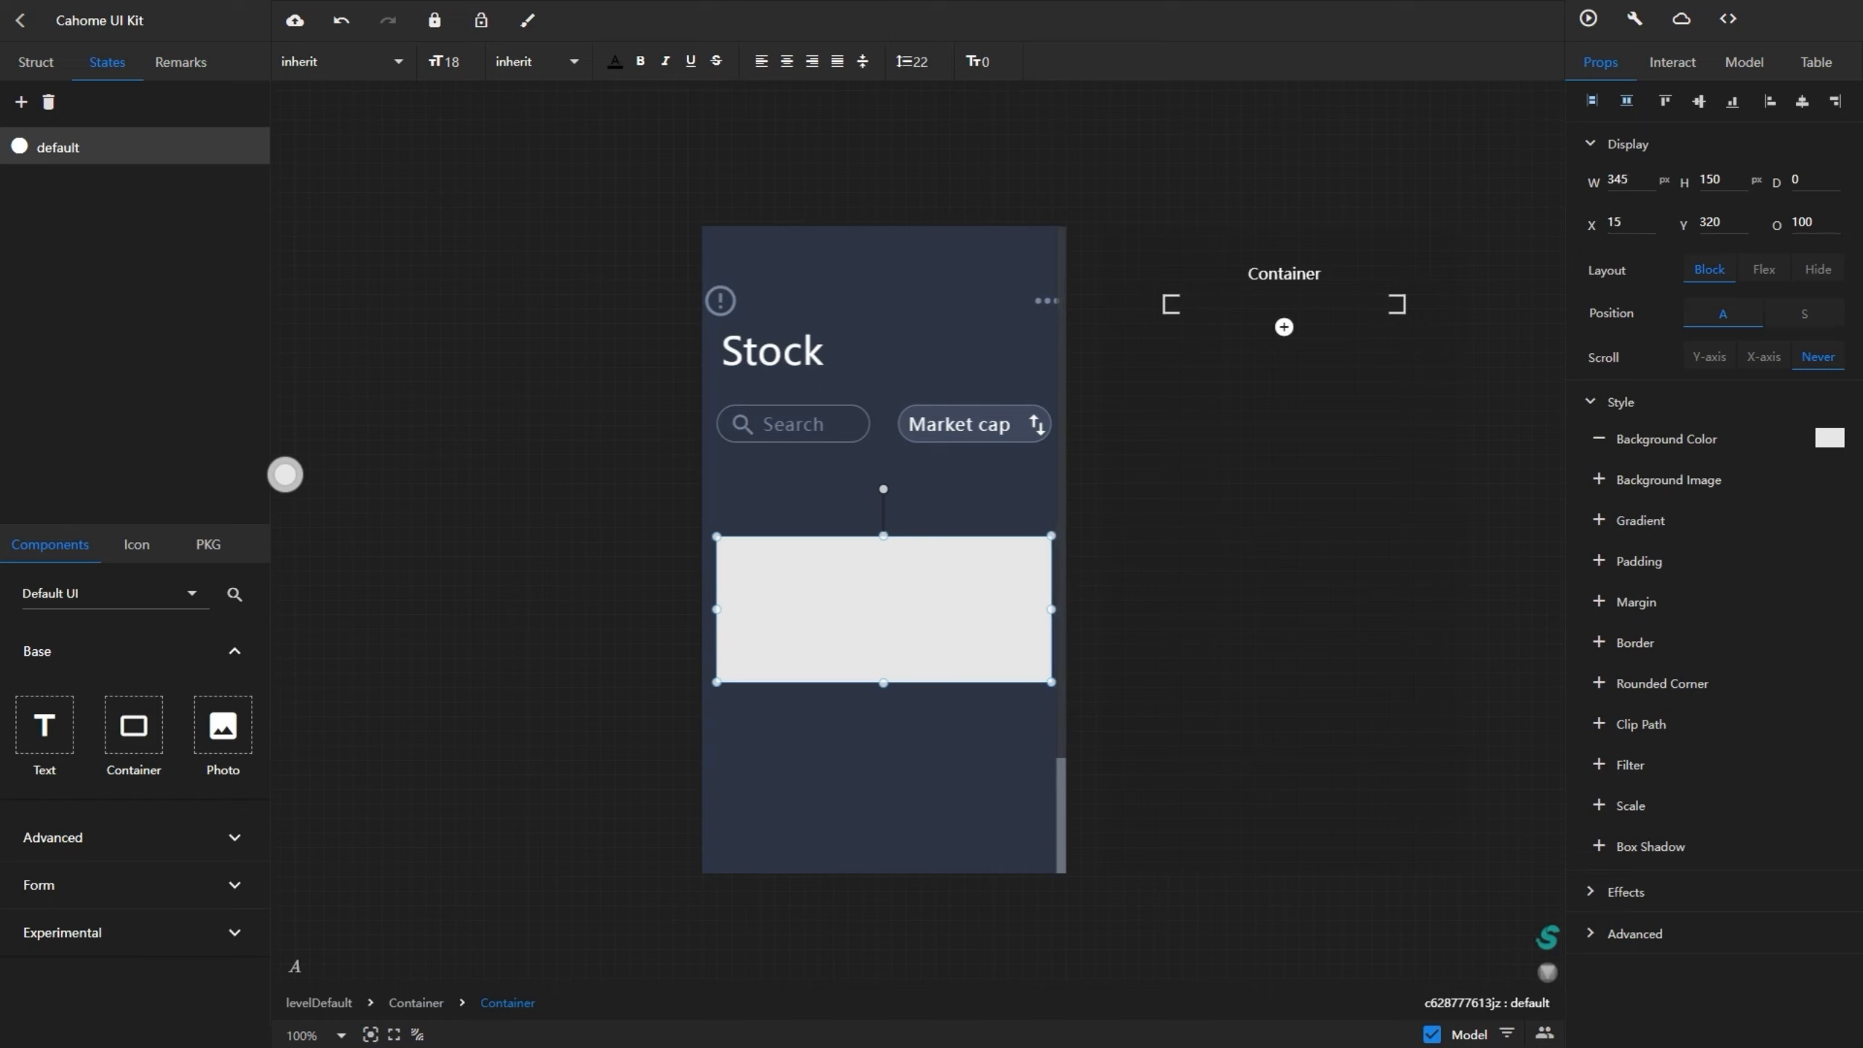
drag(883, 489, 881, 489)
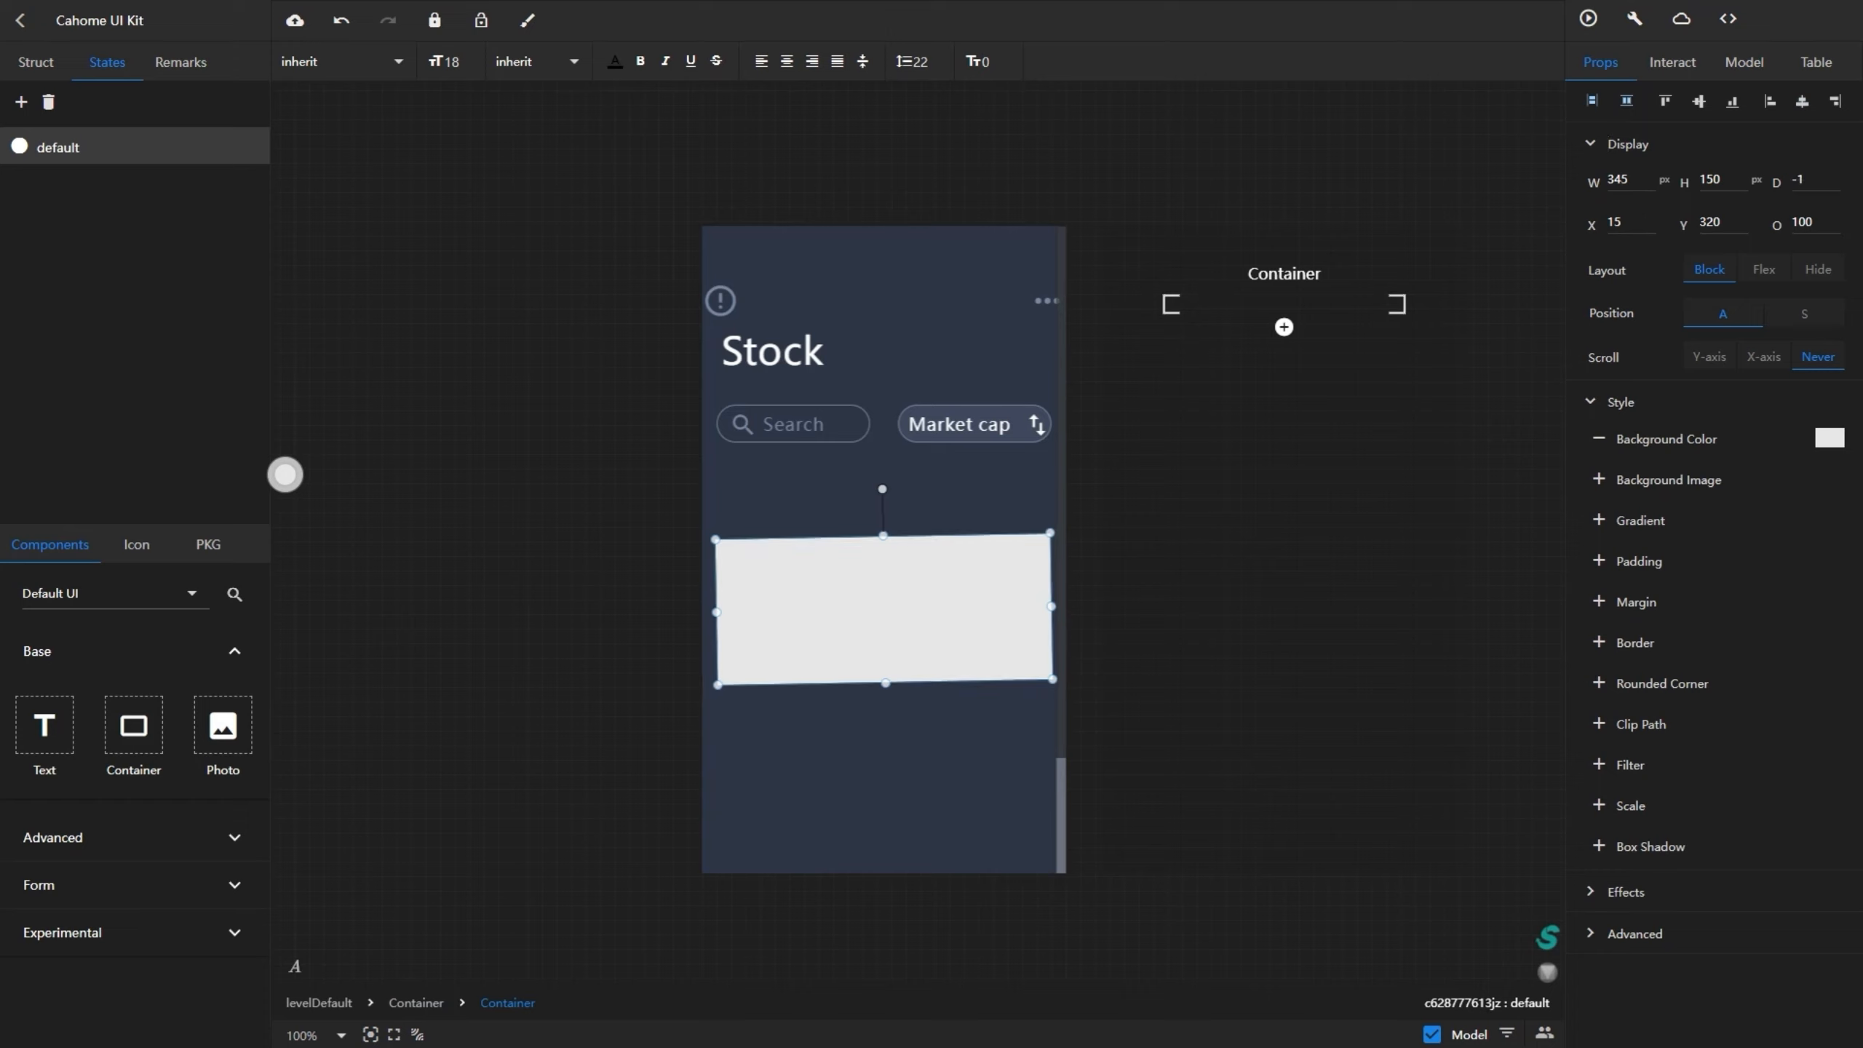
key(ctrl+z)
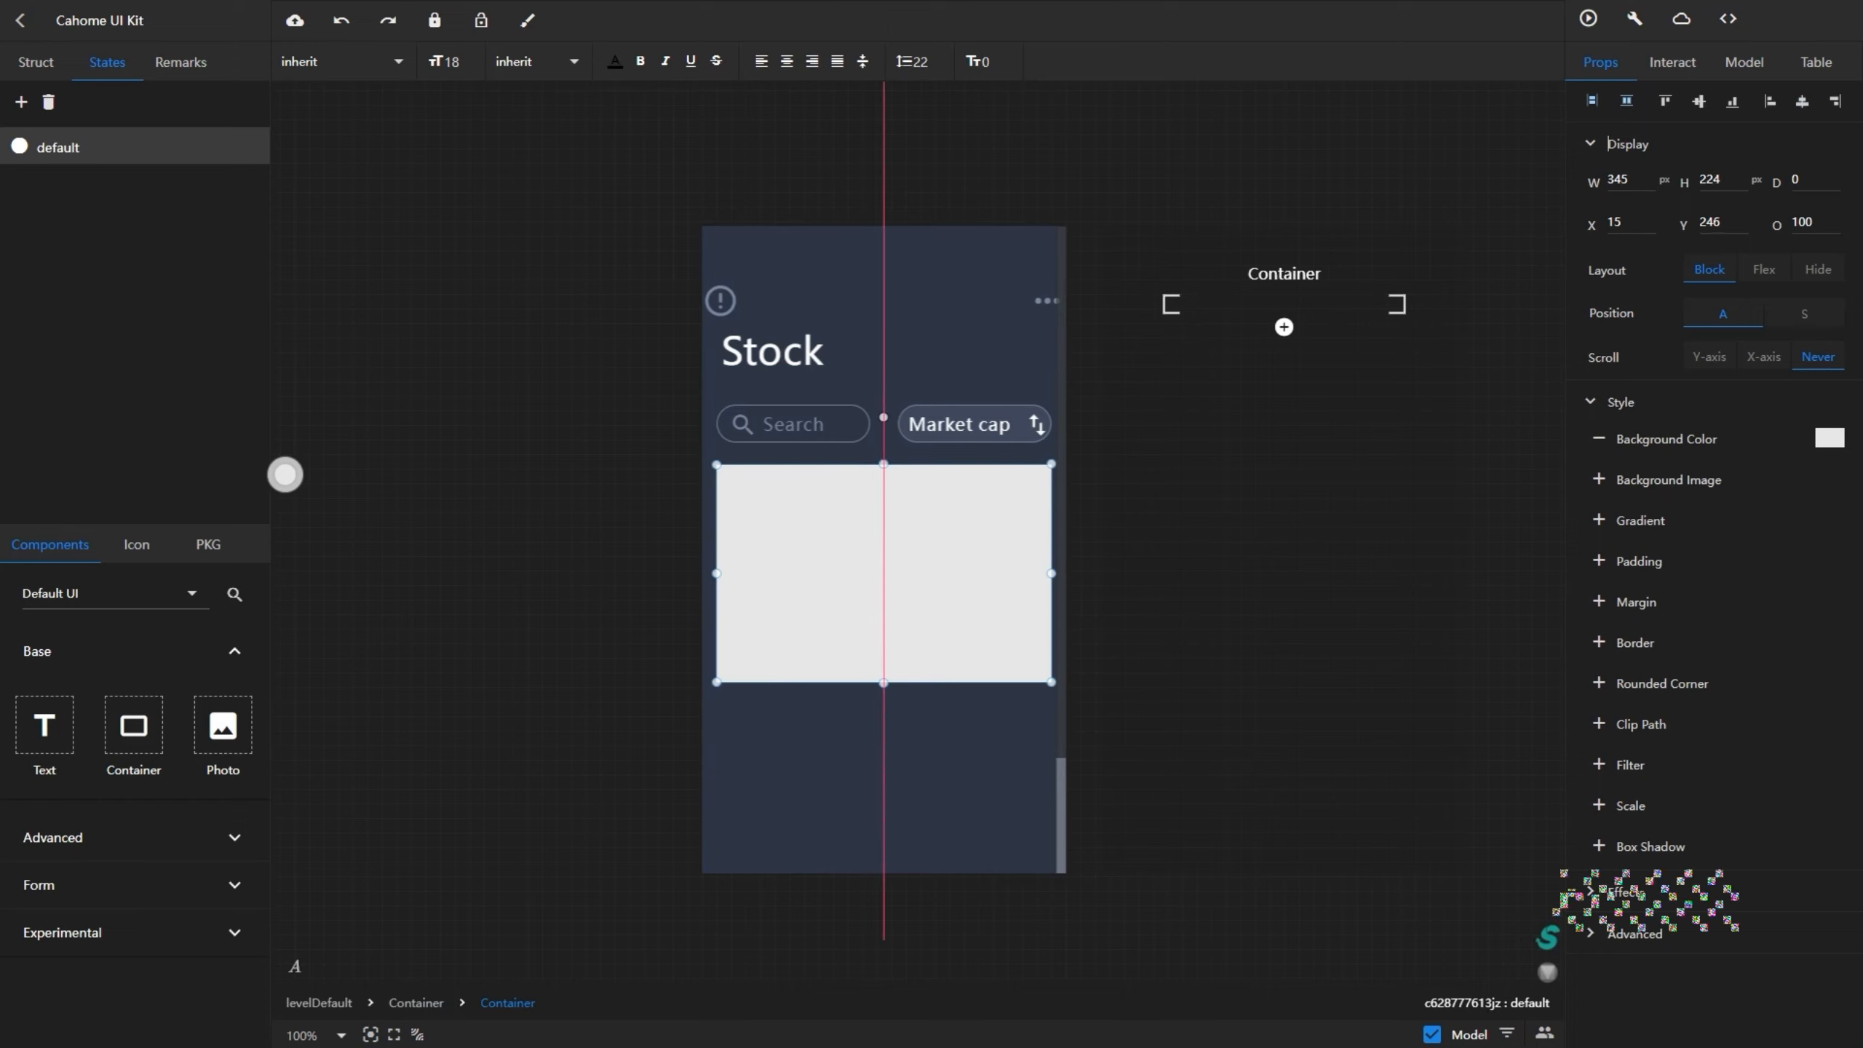
- Resize the content container below the Search and Market cap controls to about 484 px high at Y 240, and remove its background colour
key(ctrl+shift+z)
key(ctrl+shift+z)
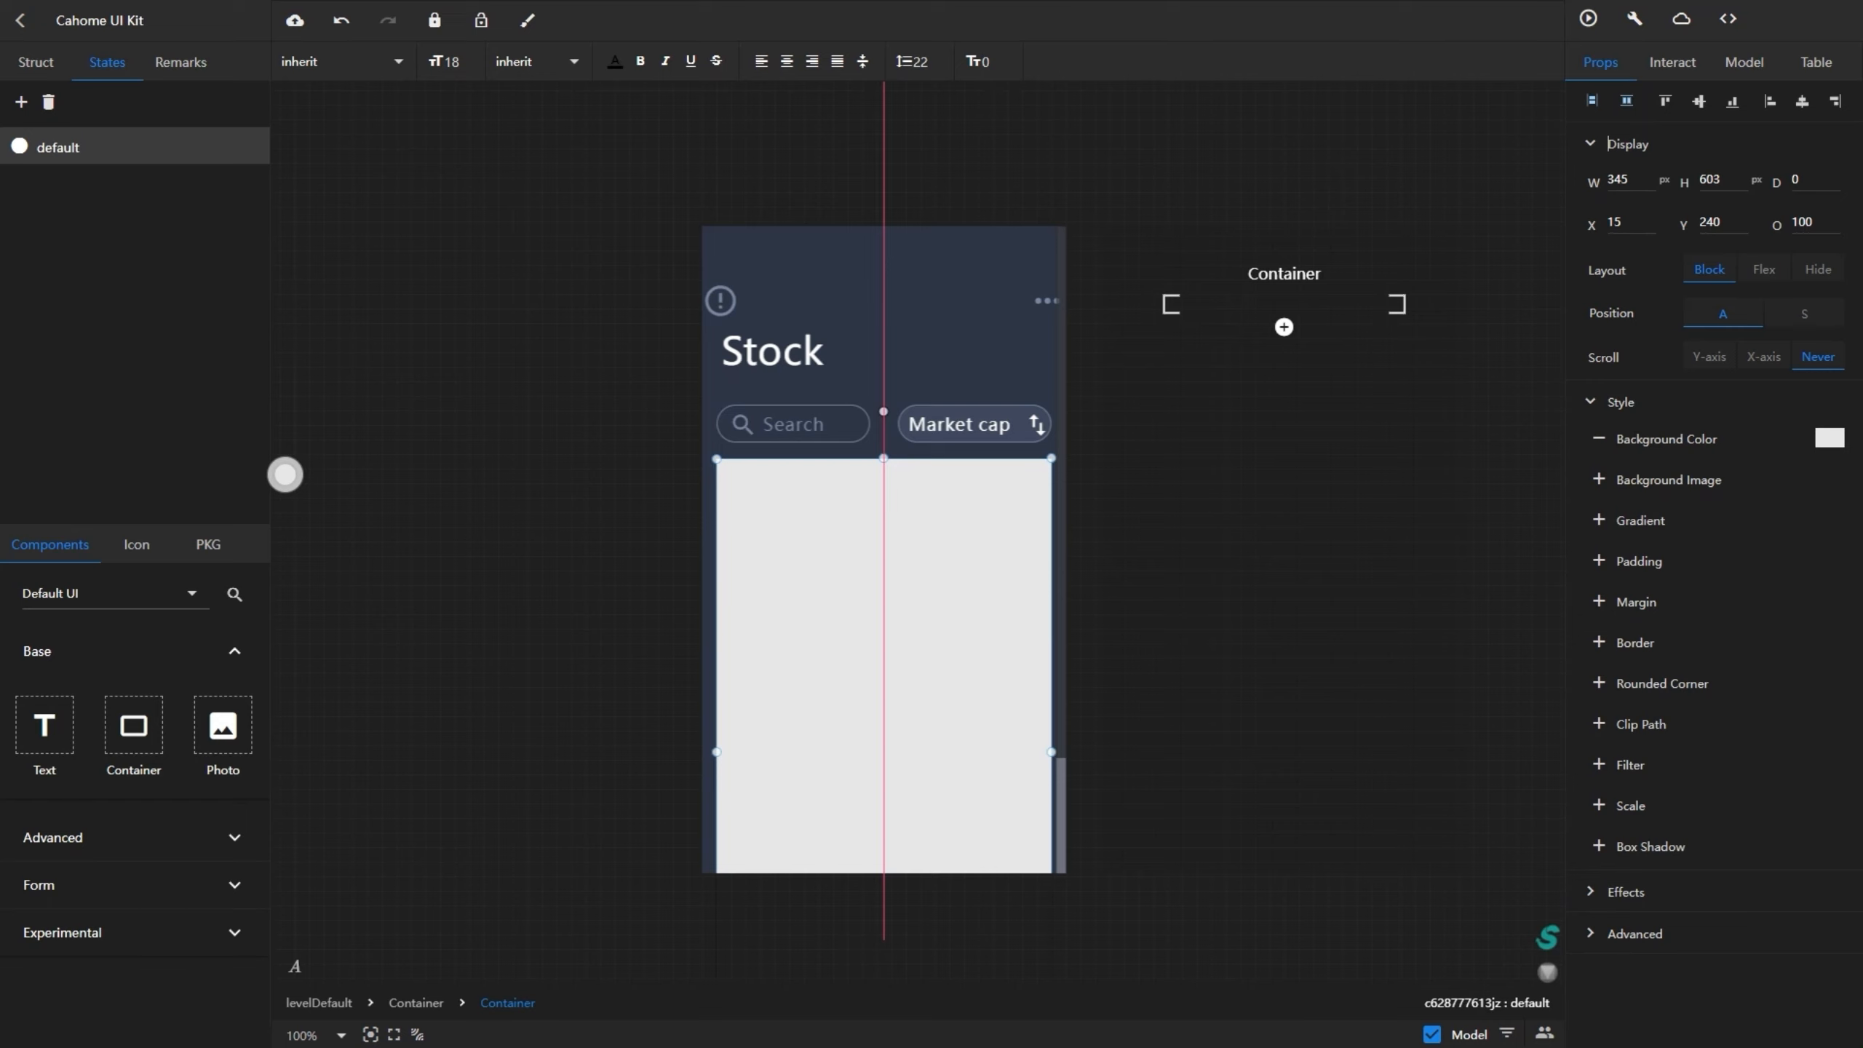
drag(883, 798, 883, 759)
scroll(883, 759, down, 2)
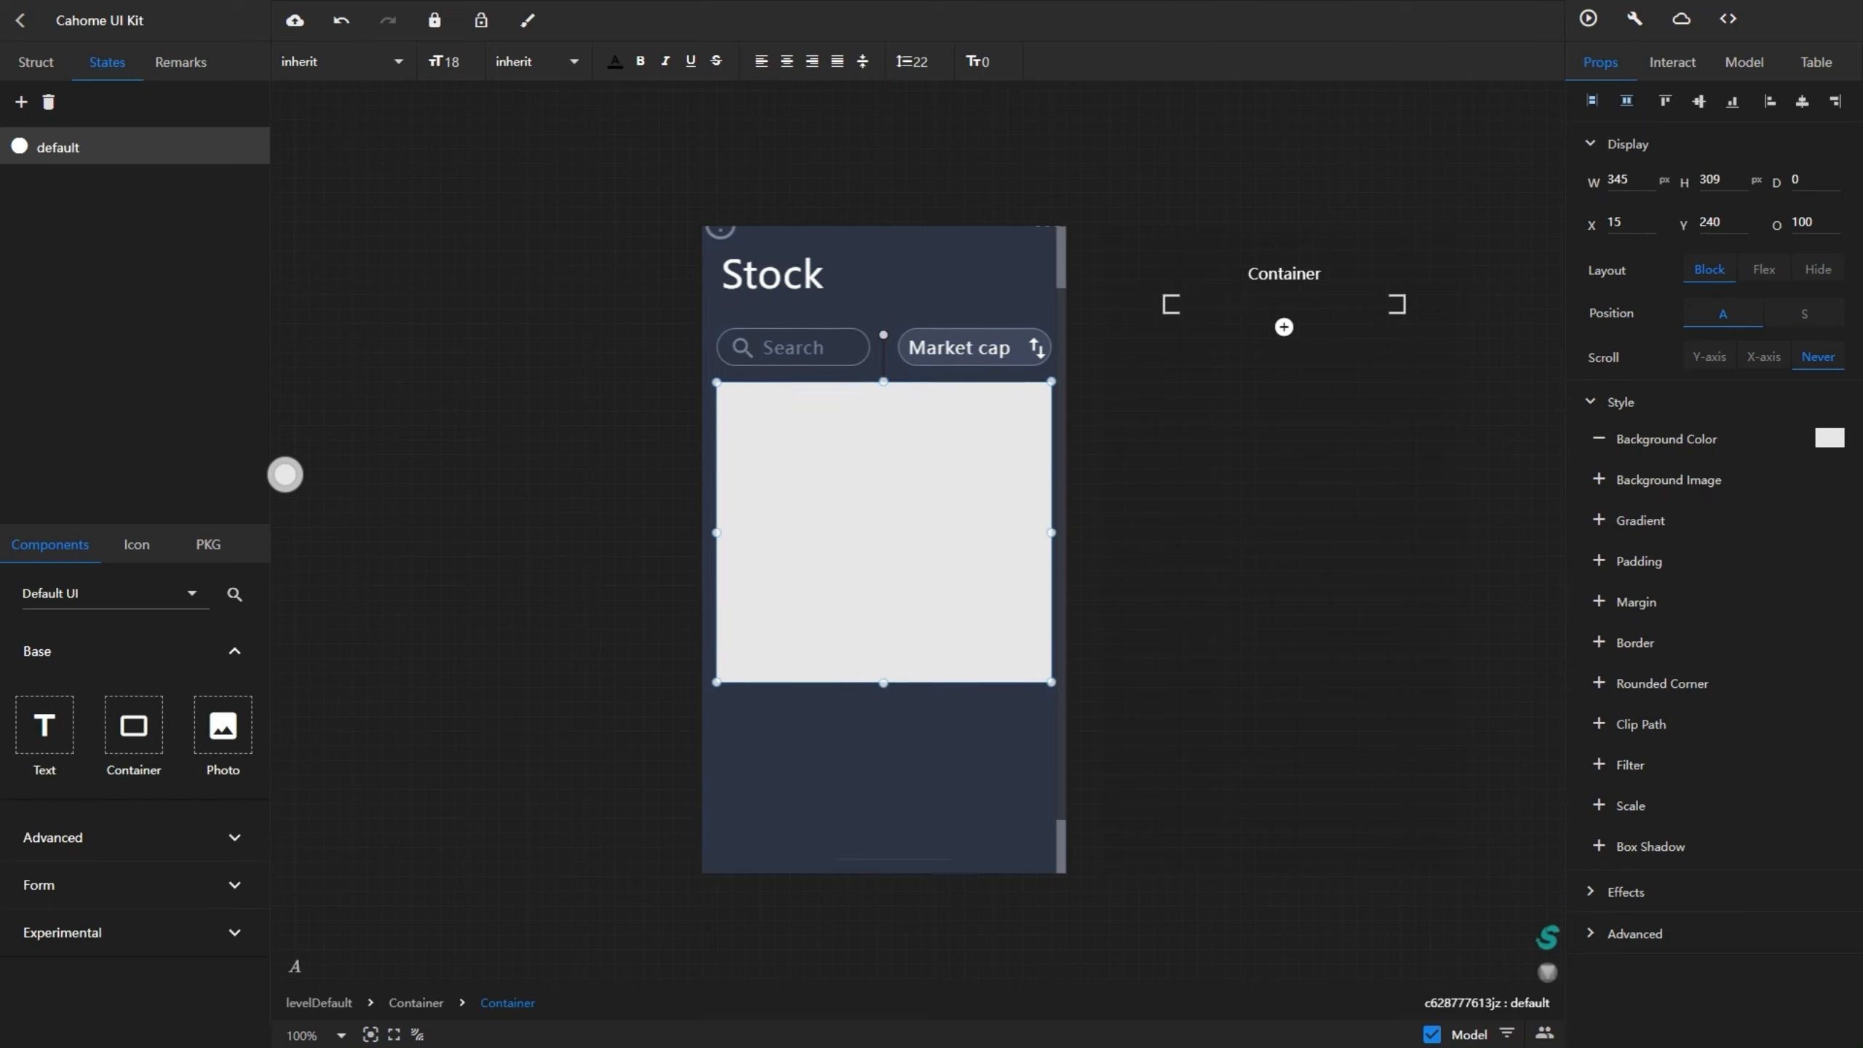
drag(883, 619, 882, 788)
scroll(883, 788, up, 2)
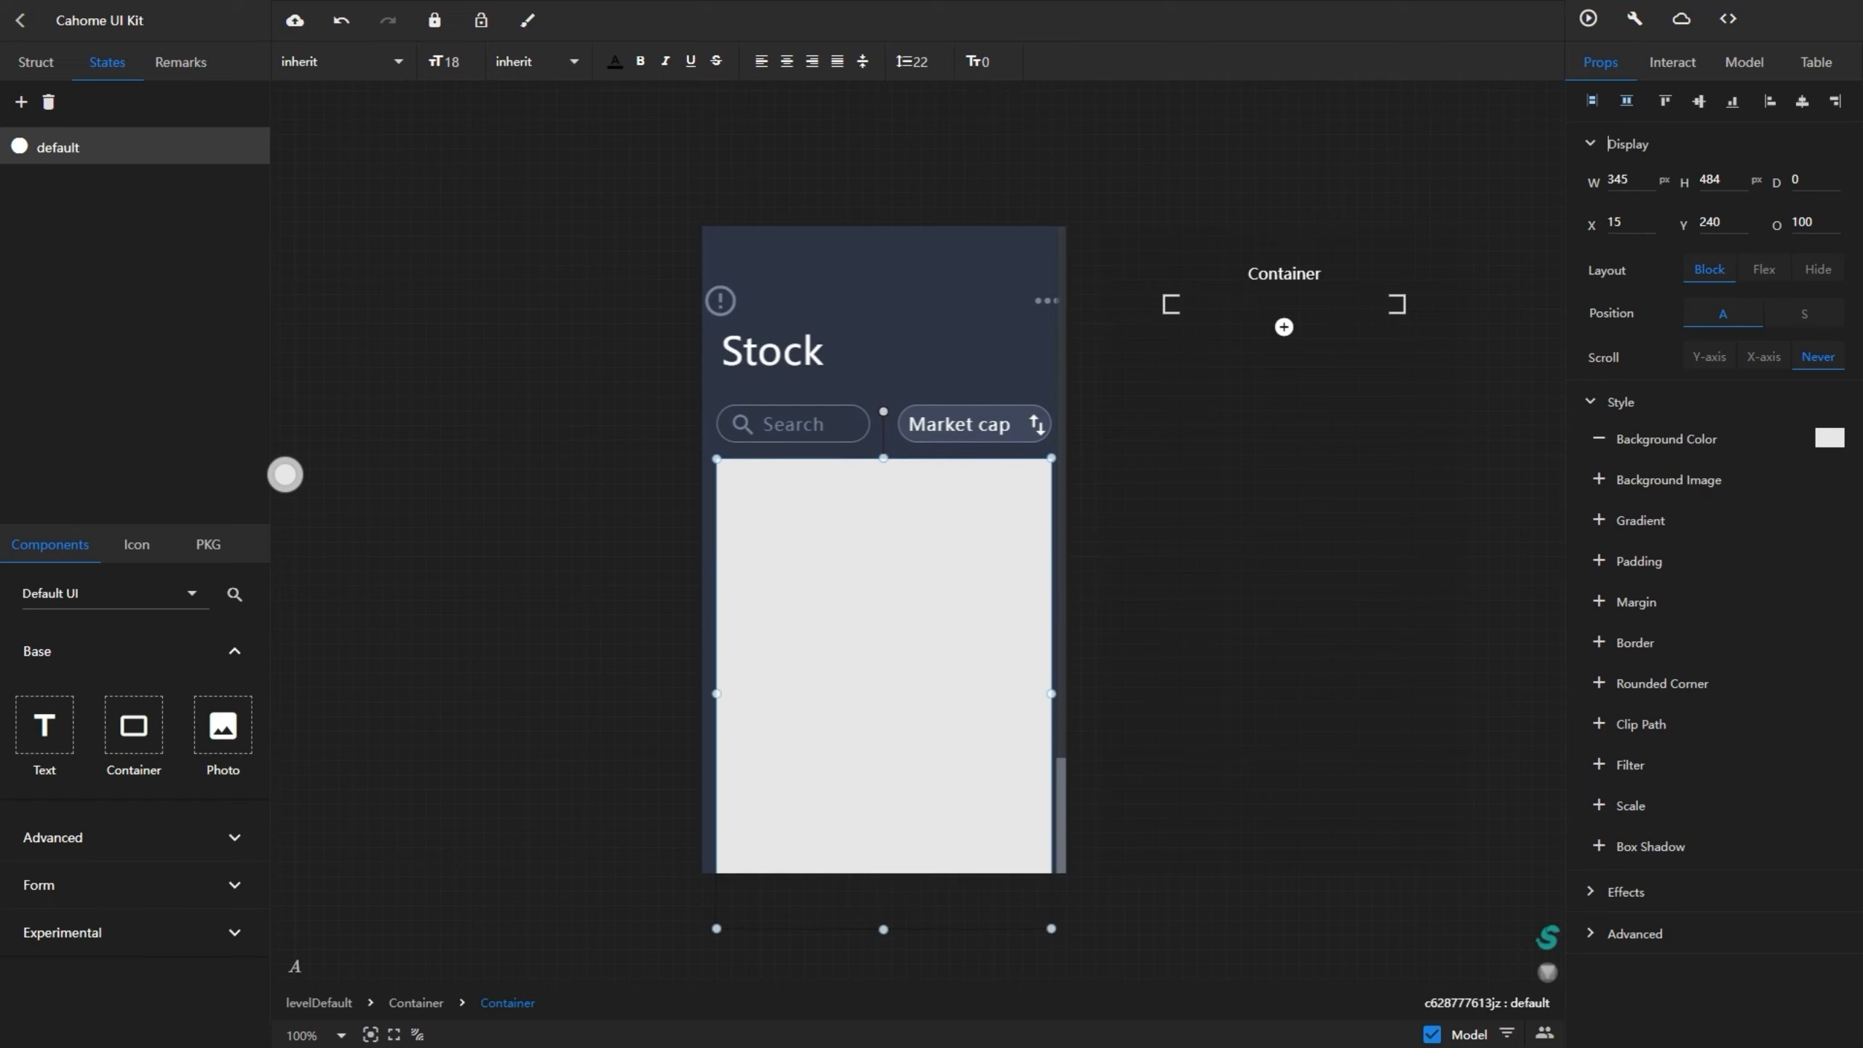
scroll(882, 788, down, 1)
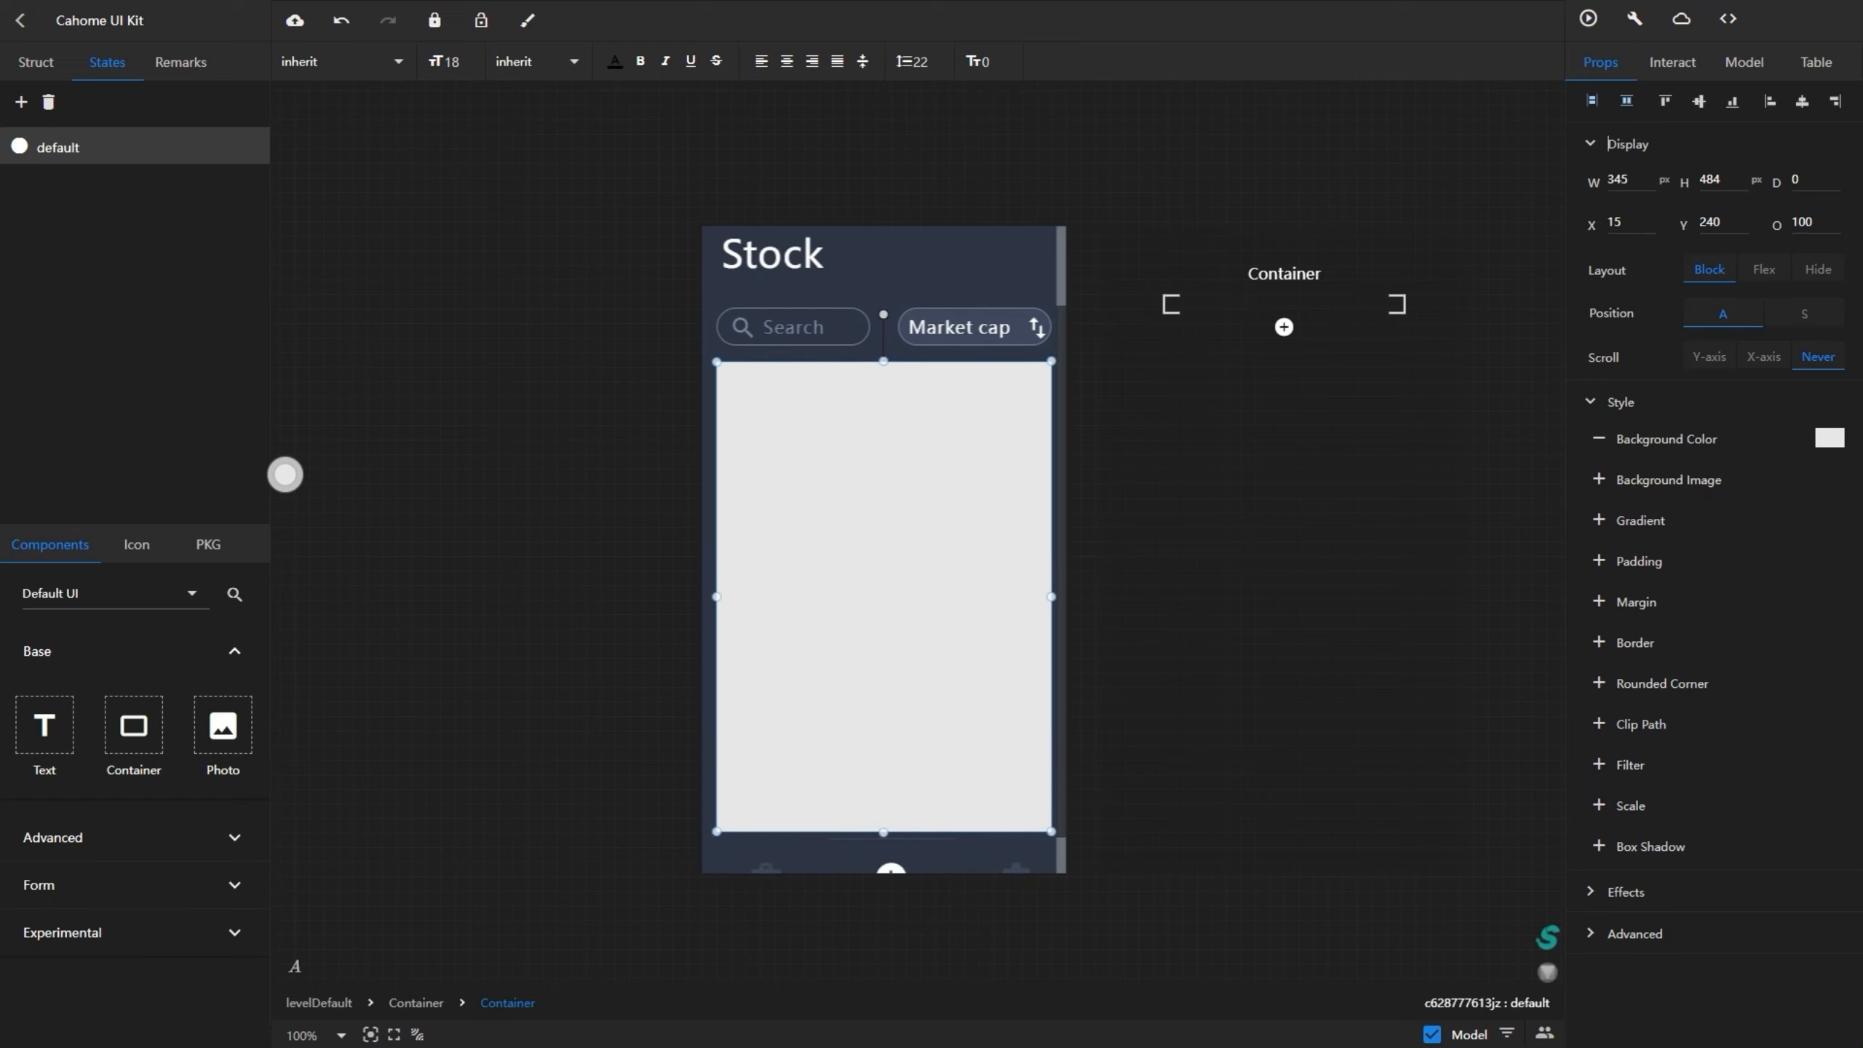
click(1599, 439)
- Add a row container about 56 px high inside the content container, set its width to 325 px, and shift it slightly
drag(134, 727, 747, 434)
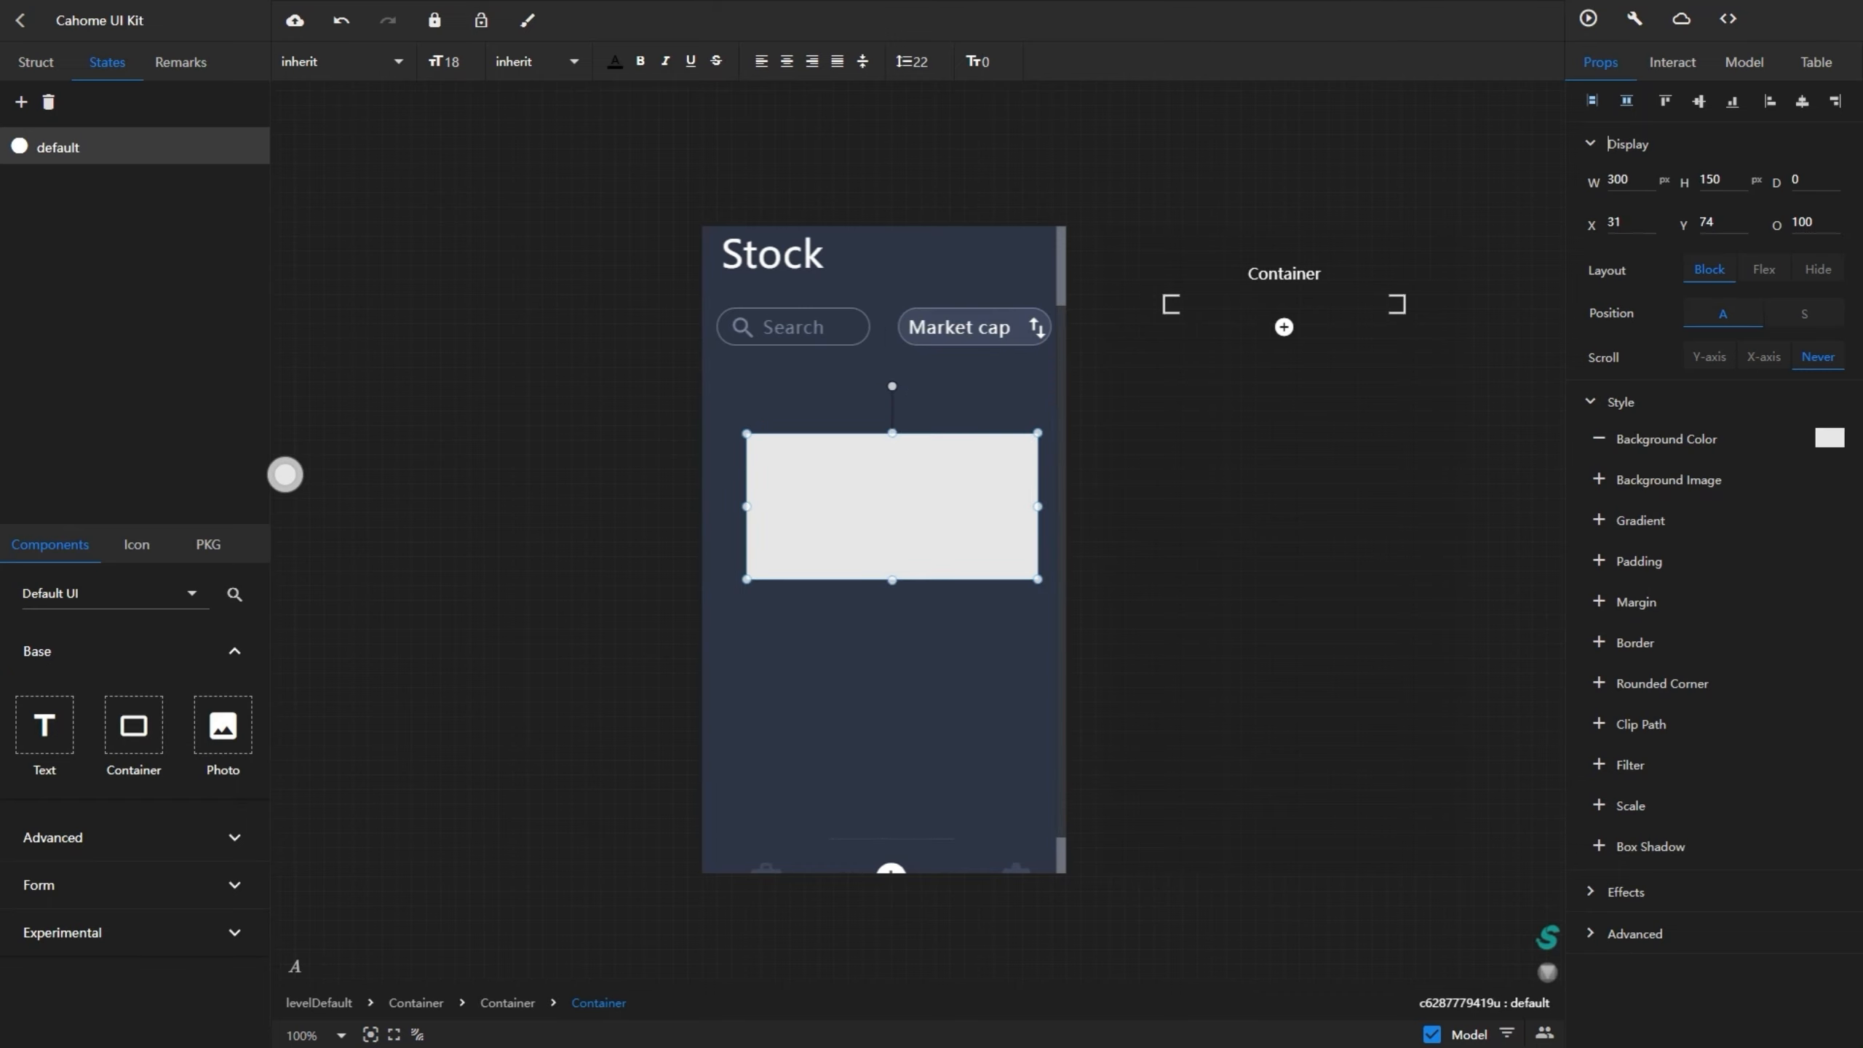
drag(892, 580, 892, 488)
double_click(1625, 179)
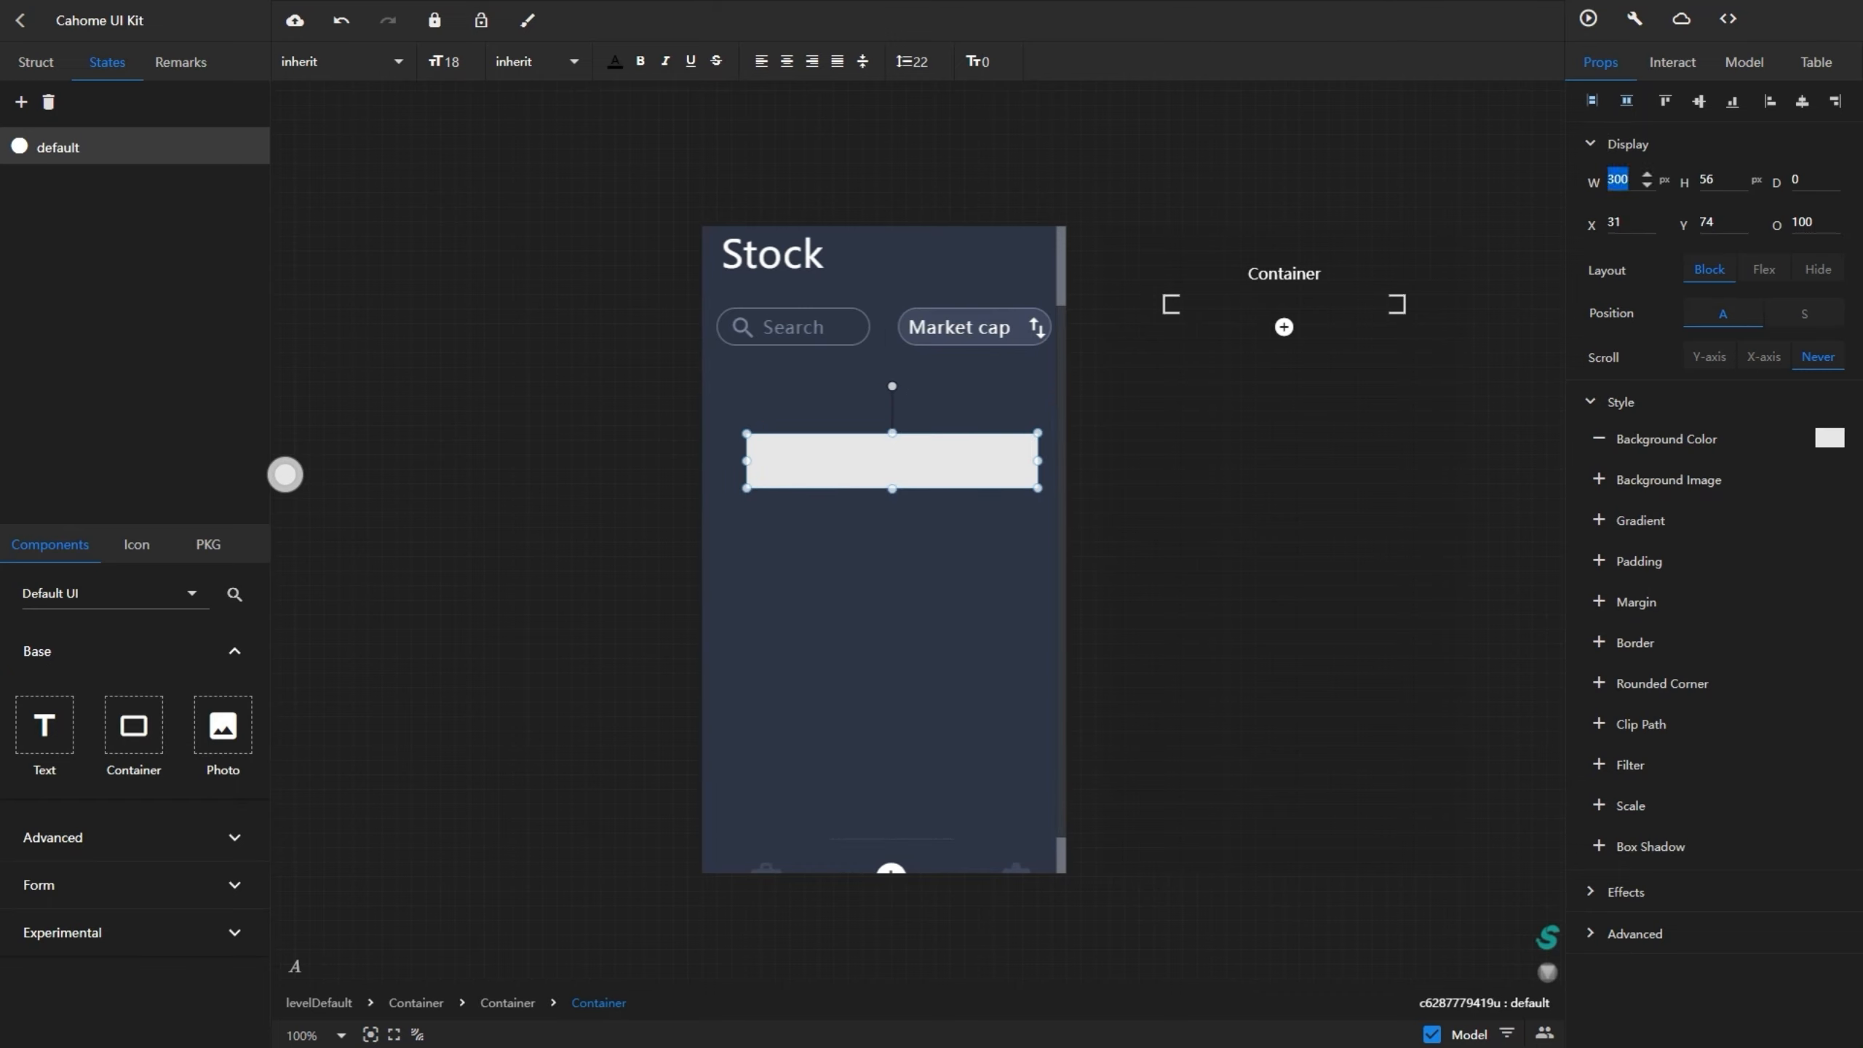
text(325)
key(Return)
drag(904, 460, 891, 457)
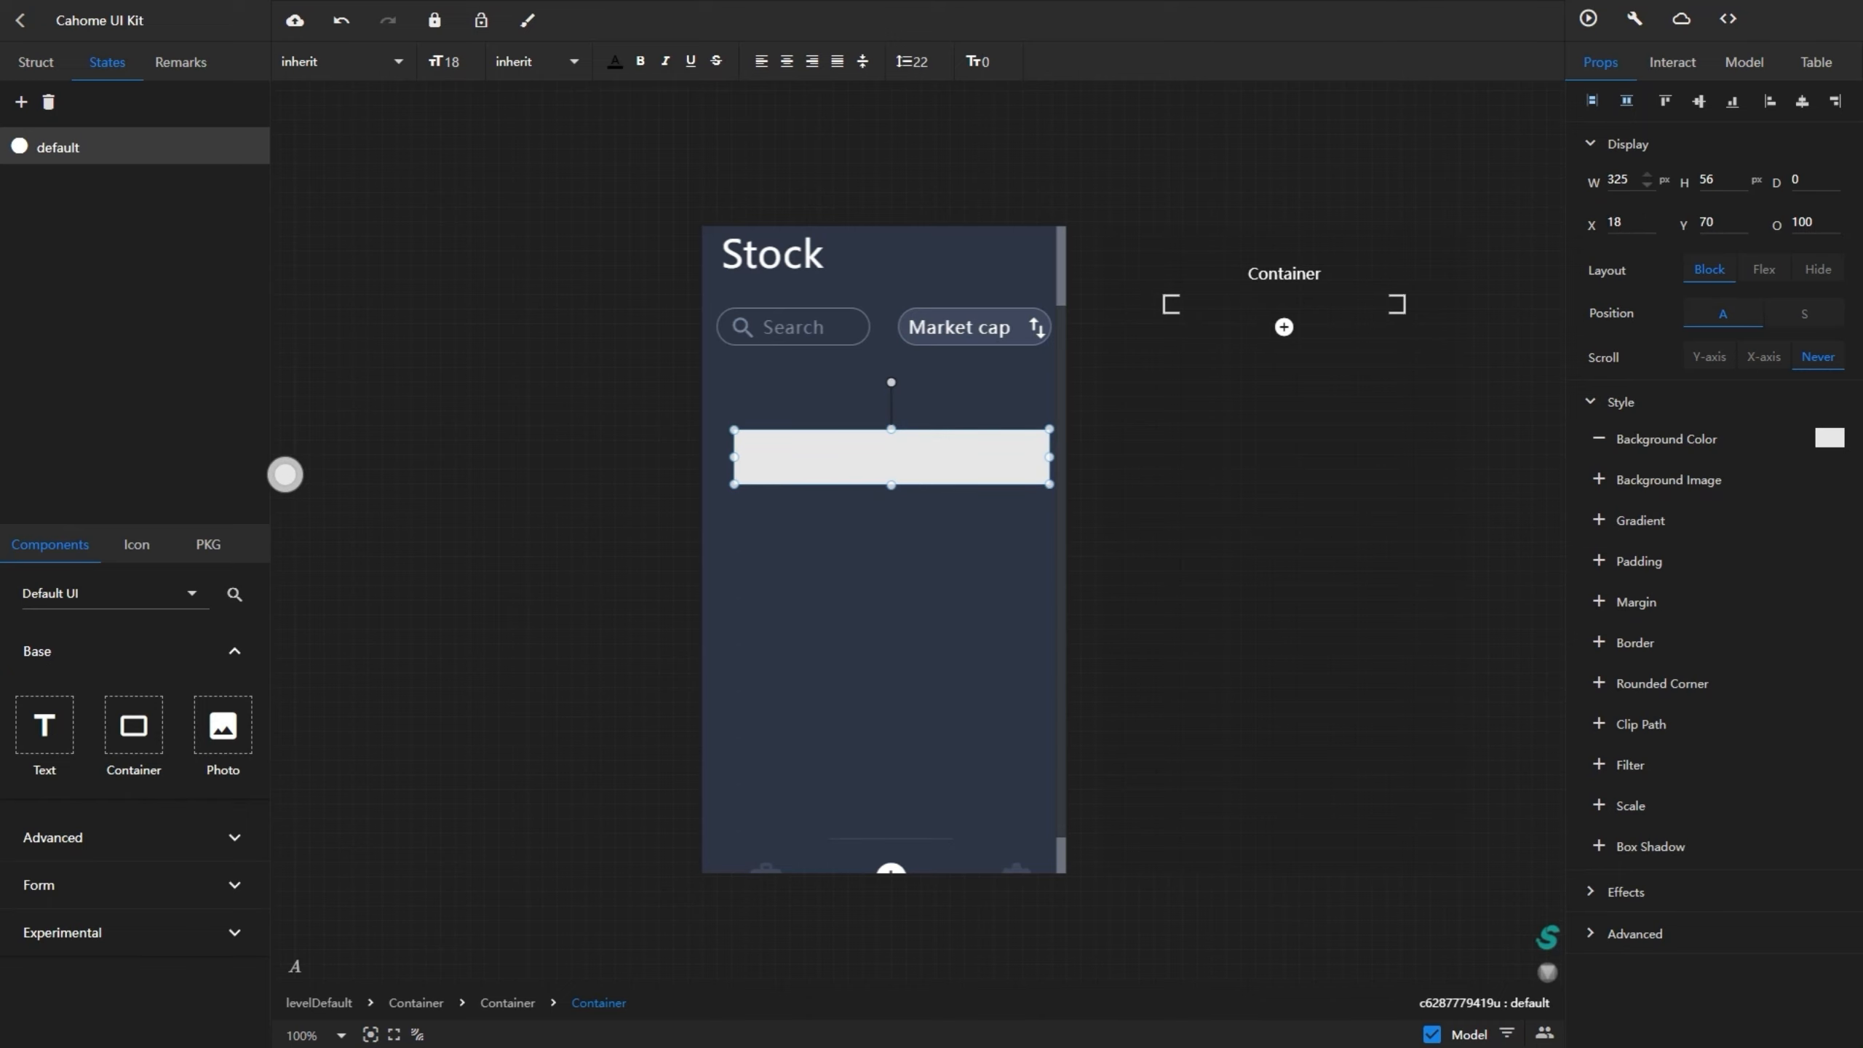
- Set the row container's width to 345 px, align it to its parent's left edge, and stretch its height to about 59 px
double_click(1618, 179)
text(345)
key(Return)
click(1770, 101)
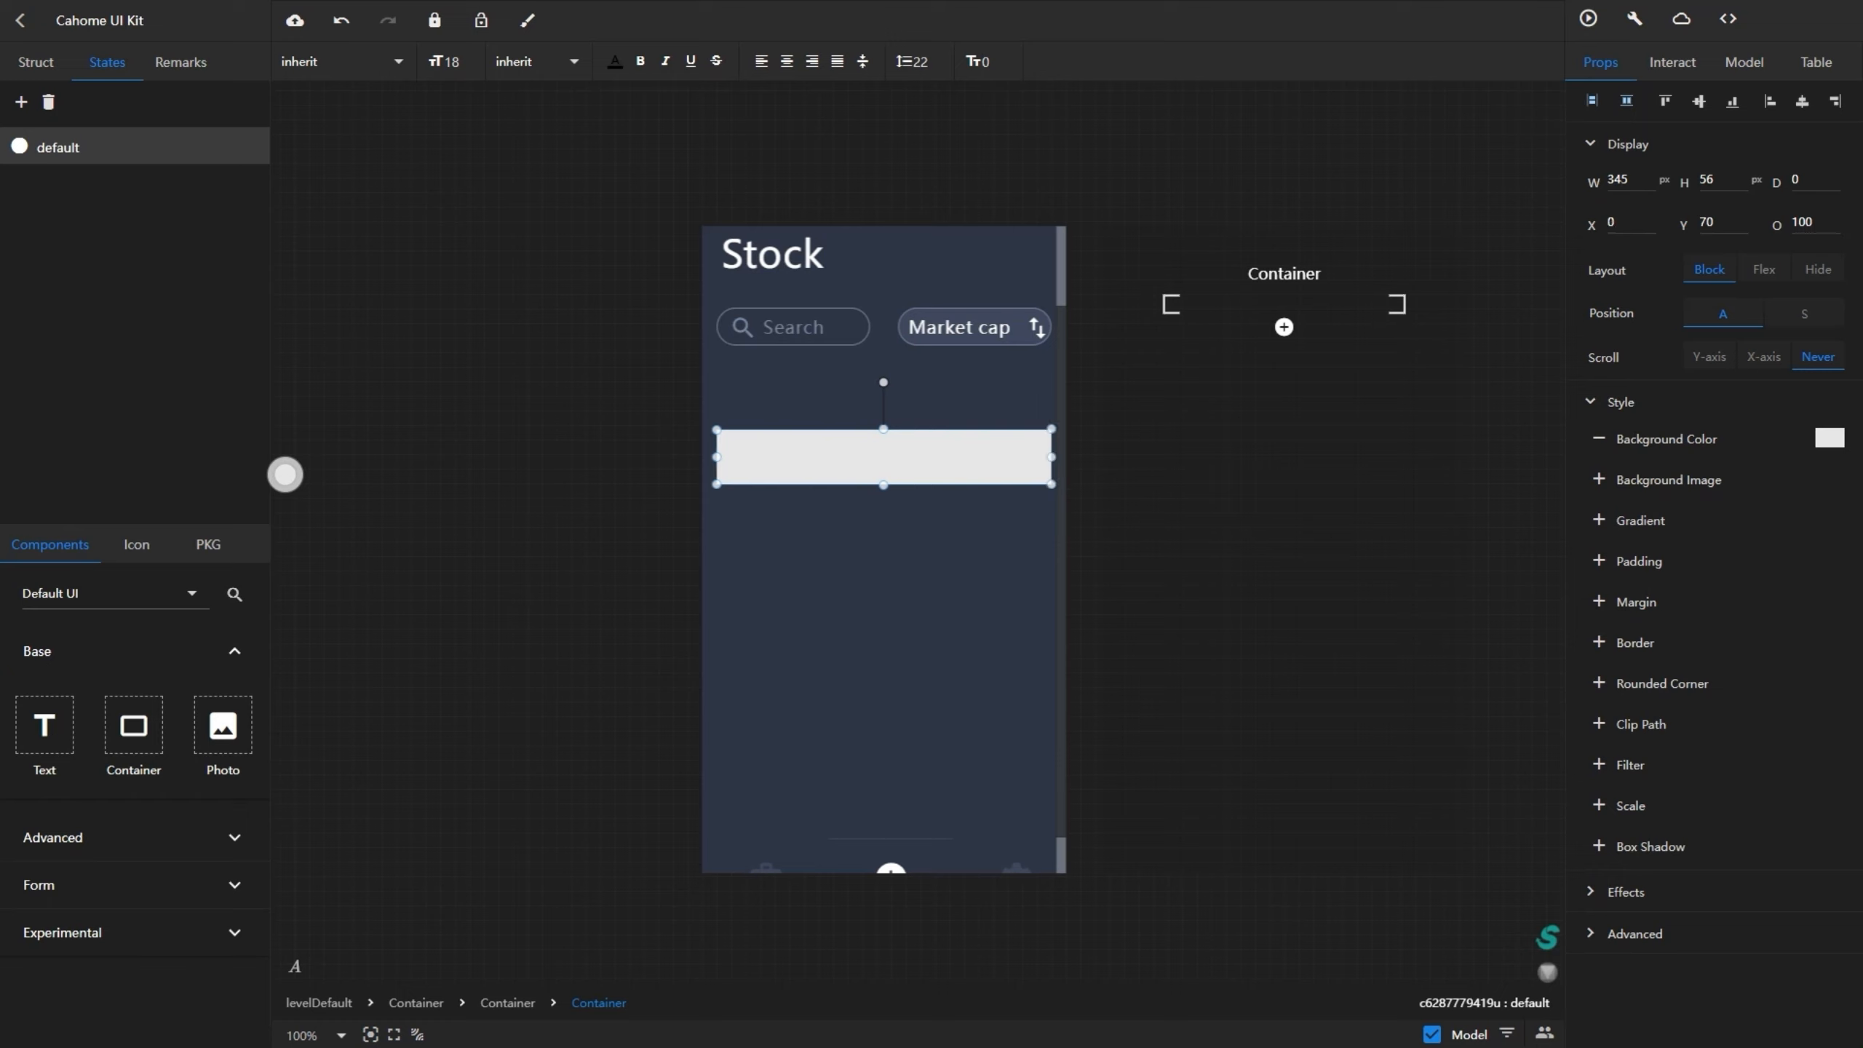
drag(883, 485, 883, 489)
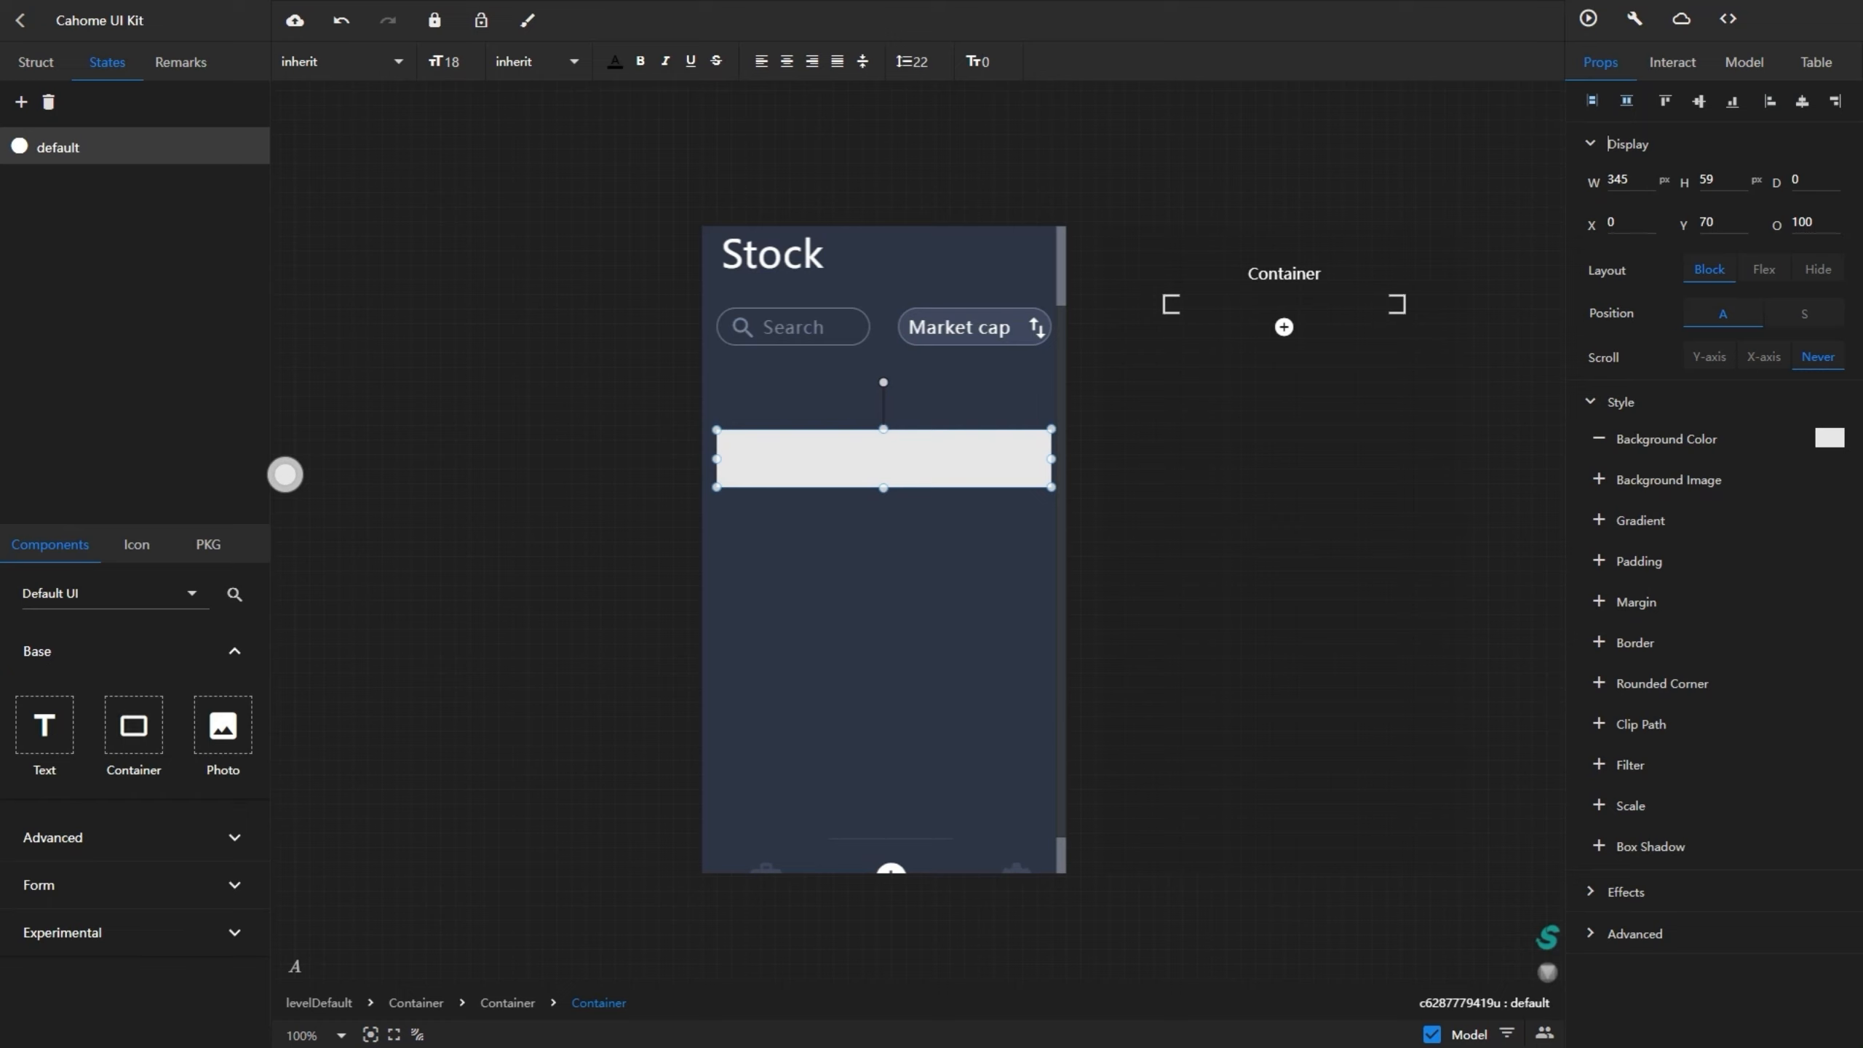
- Add a container inside the row container, near its left end, and size it 45 by 45 px
drag(133, 725, 710, 442)
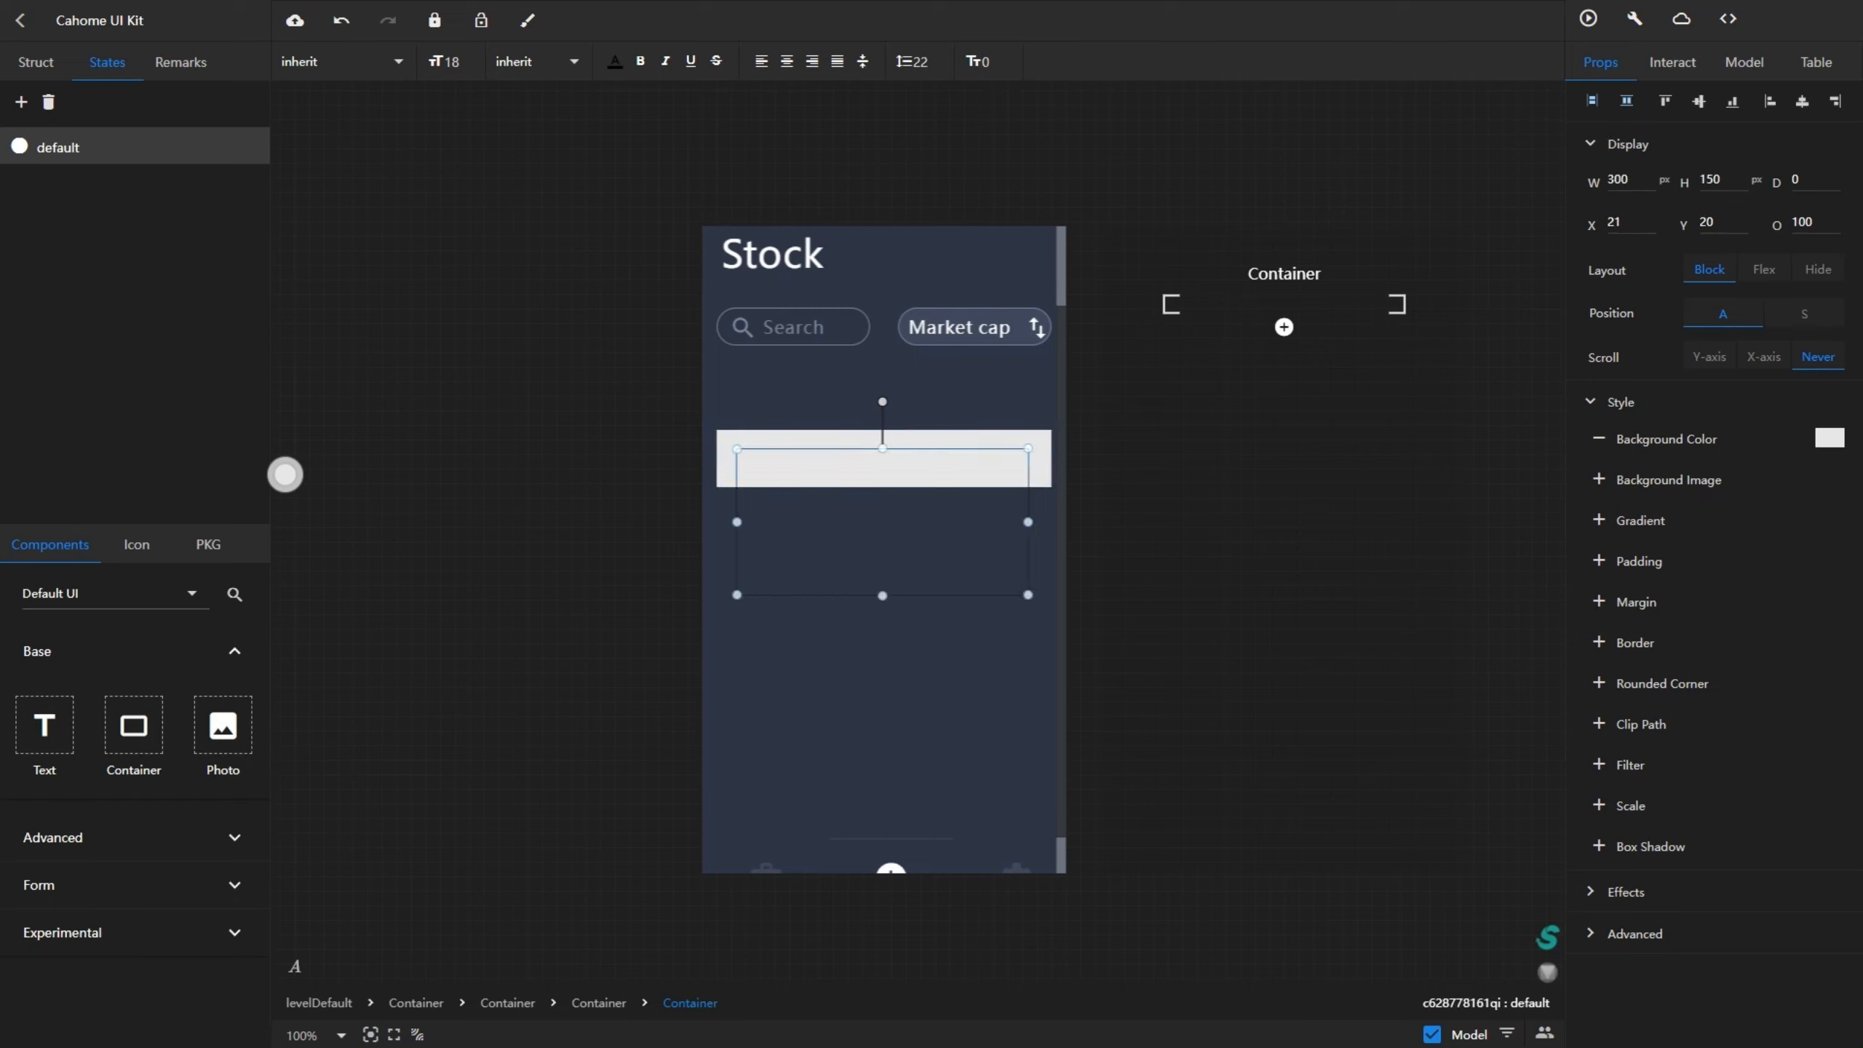
double_click(1618, 180)
text(45)
key(Tab)
text(45)
key(Return)
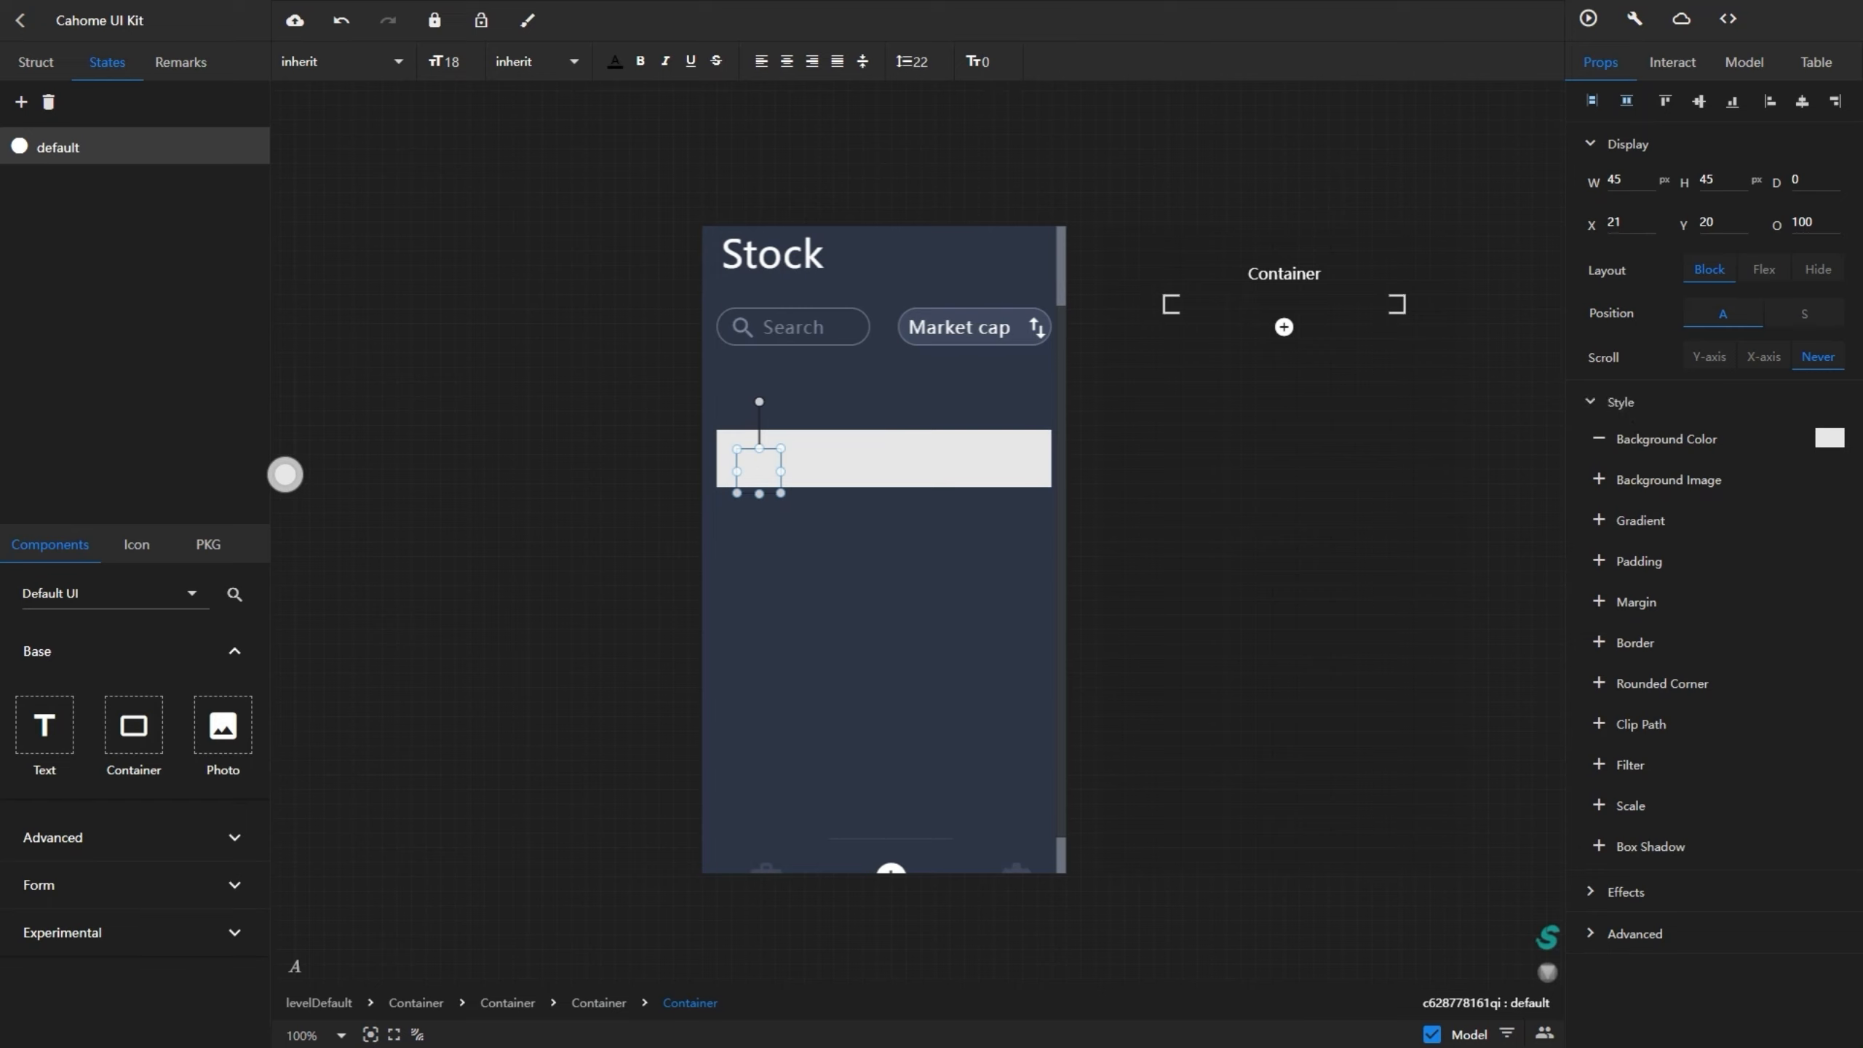
- Round the small container's corners to 45 and set its background colour to #79879E
click(1599, 683)
text(45)
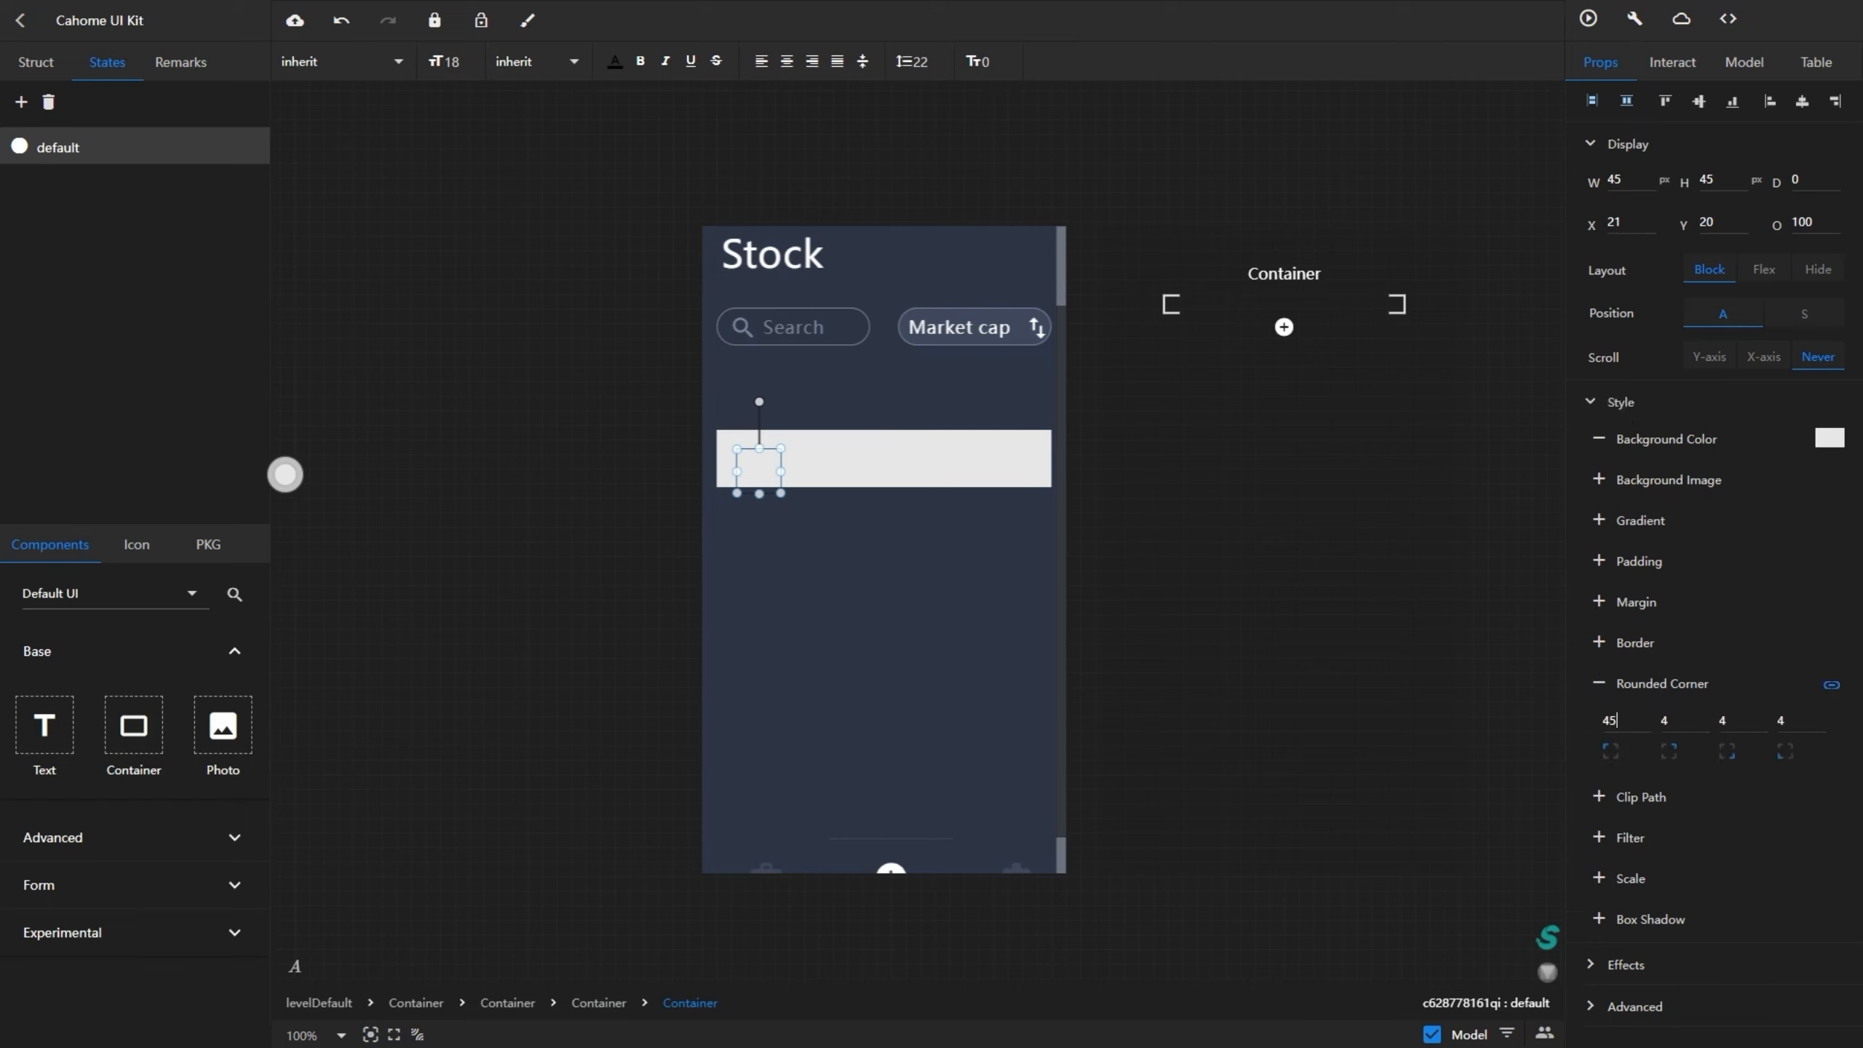
key(Return)
click(1829, 438)
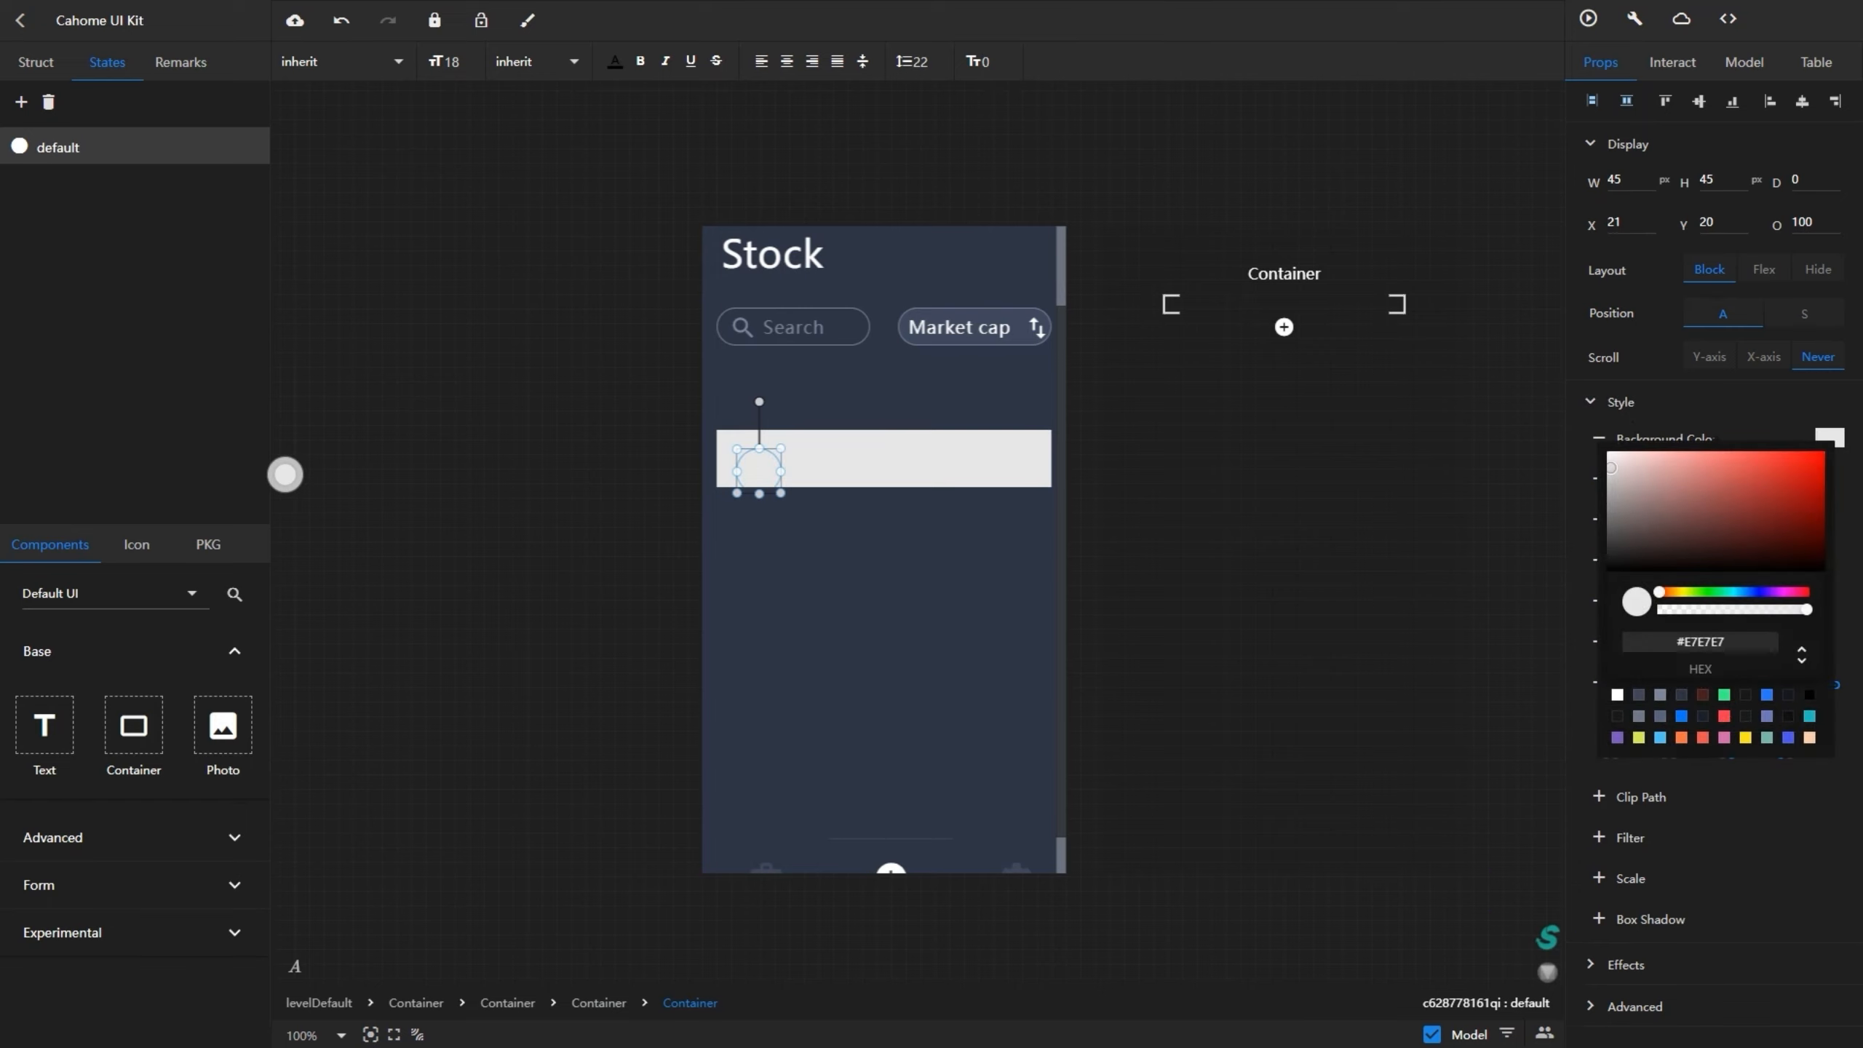
click(1660, 695)
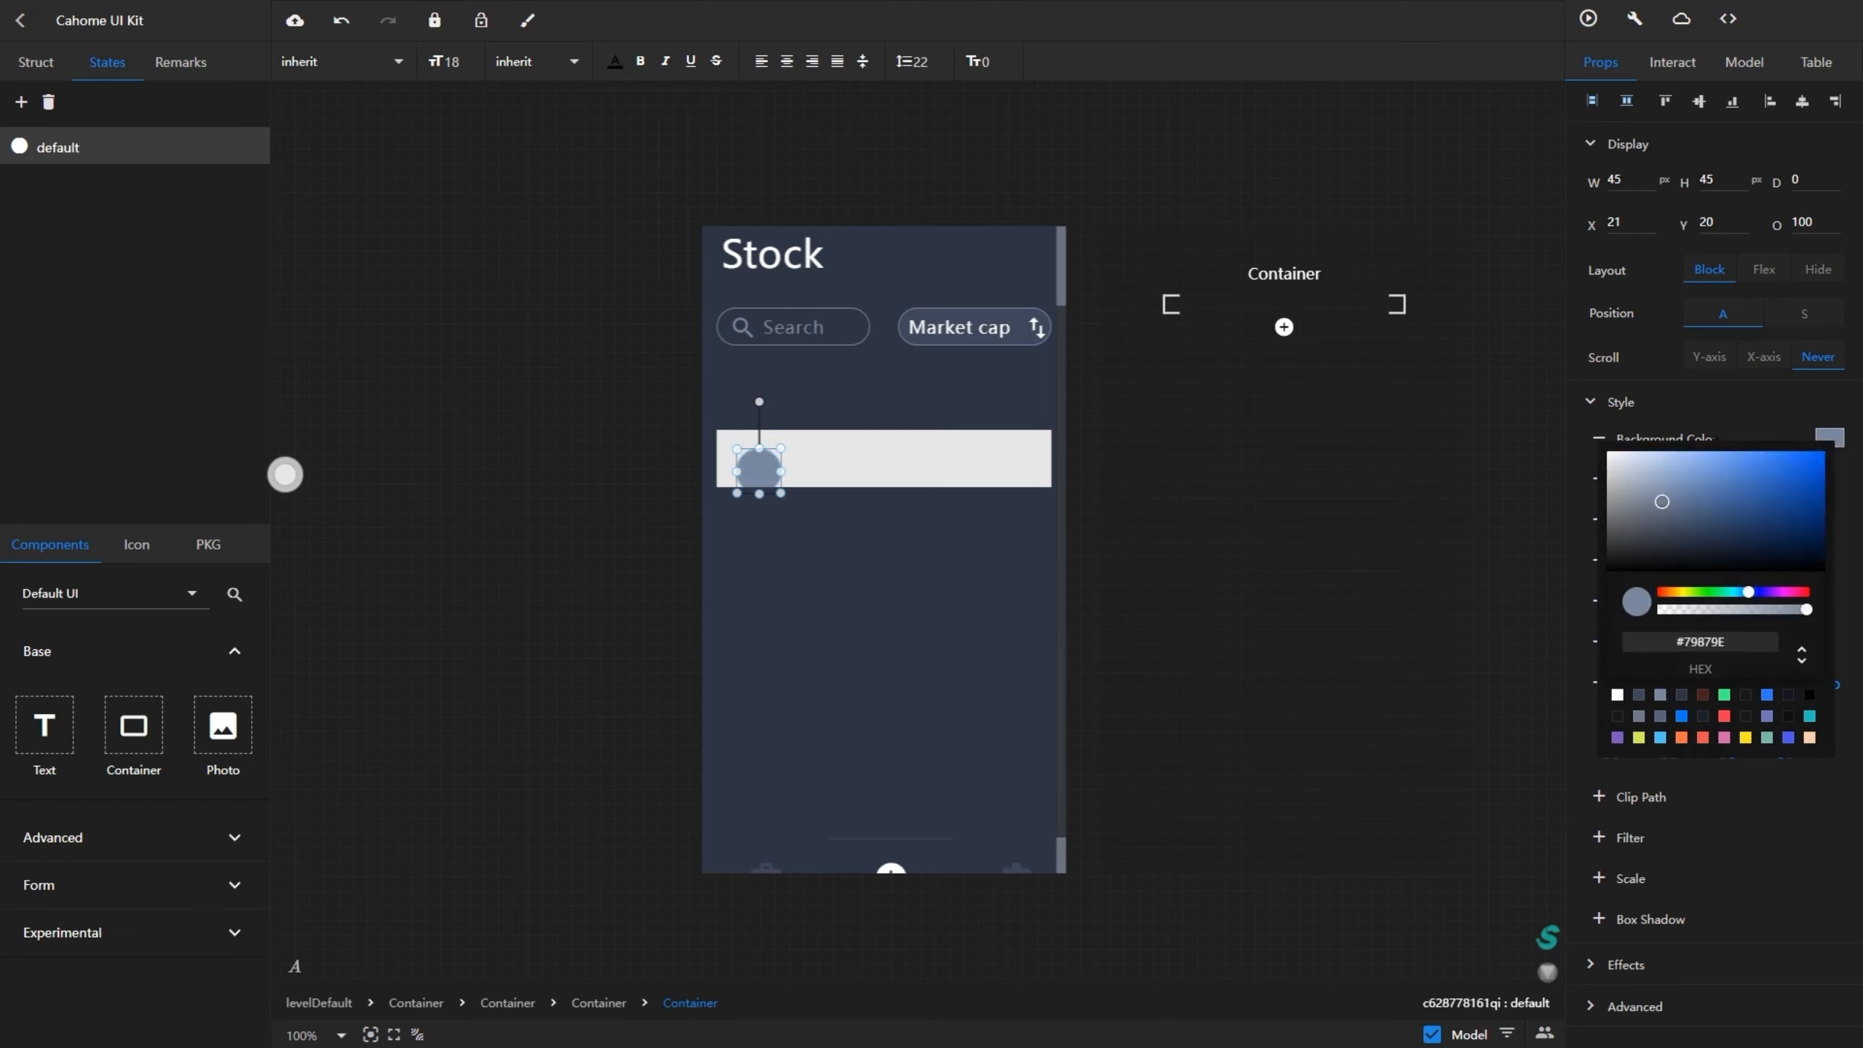
- Remove the row container's background colour and centre the grey circle vertically within the row
click(924, 461)
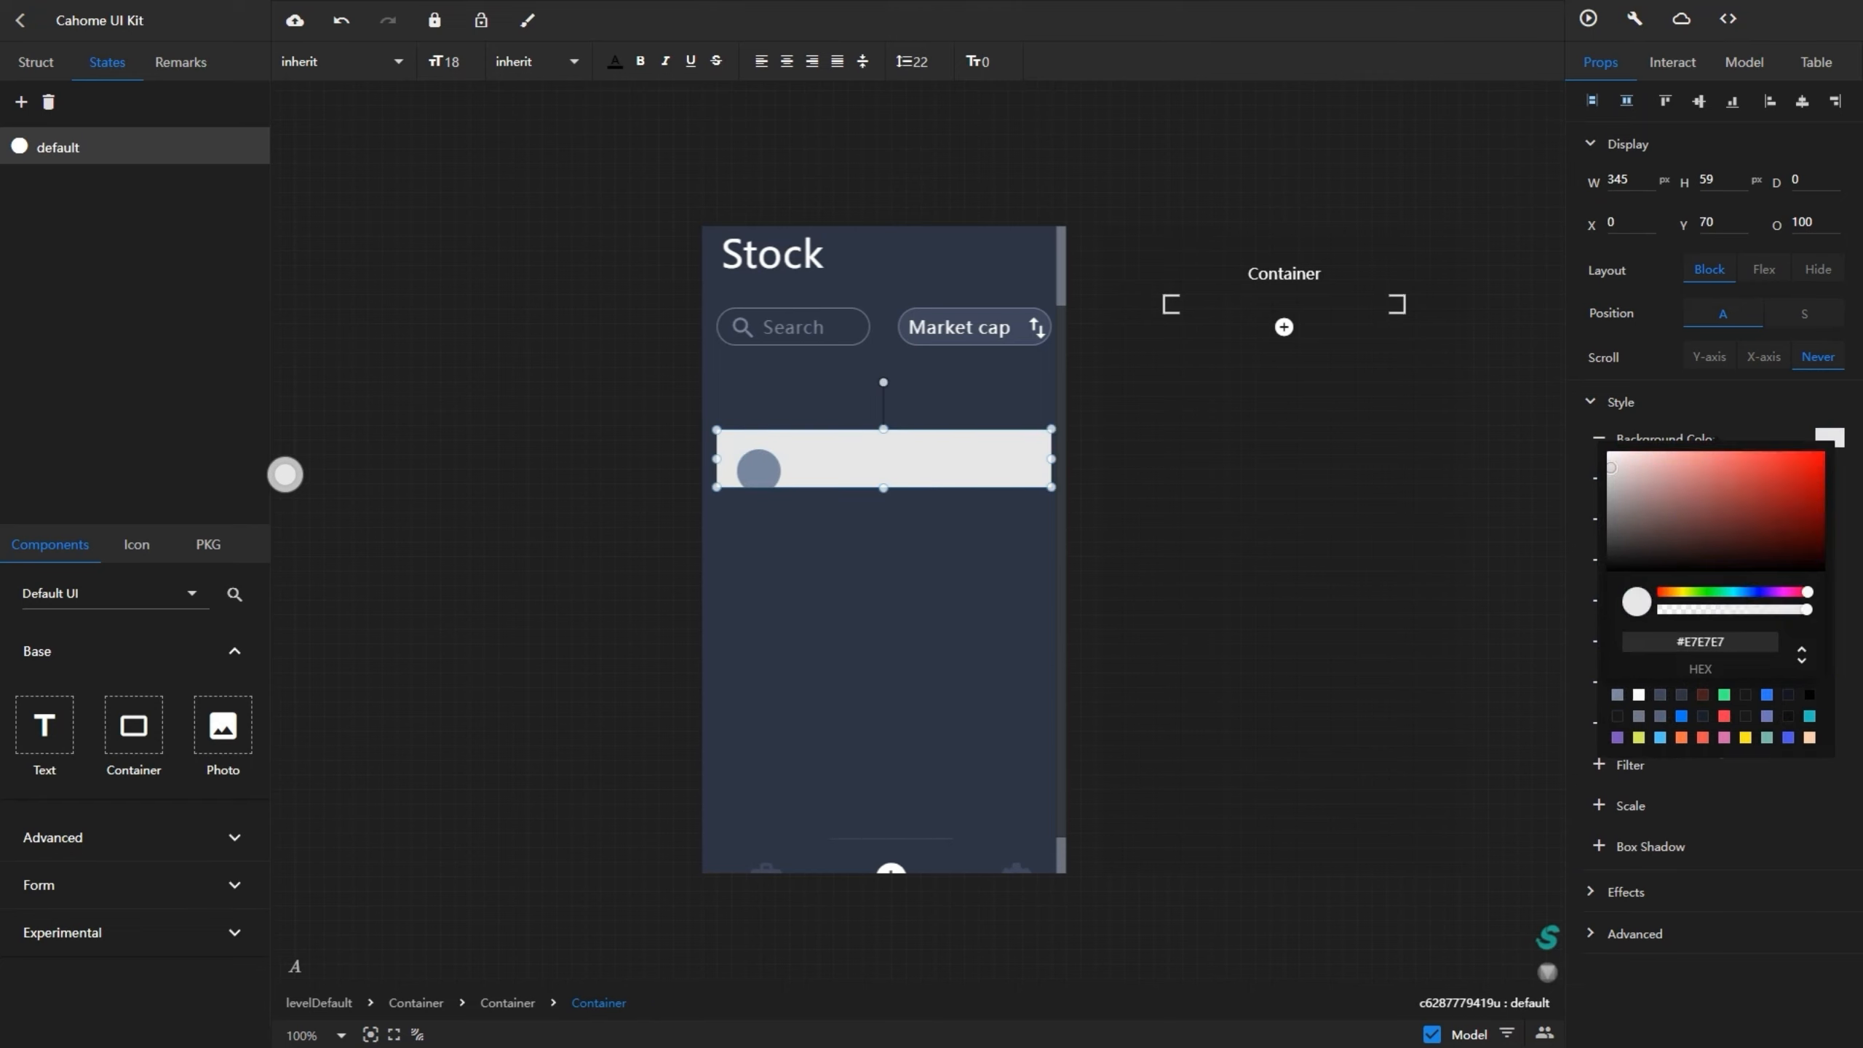
click(1599, 439)
click(759, 469)
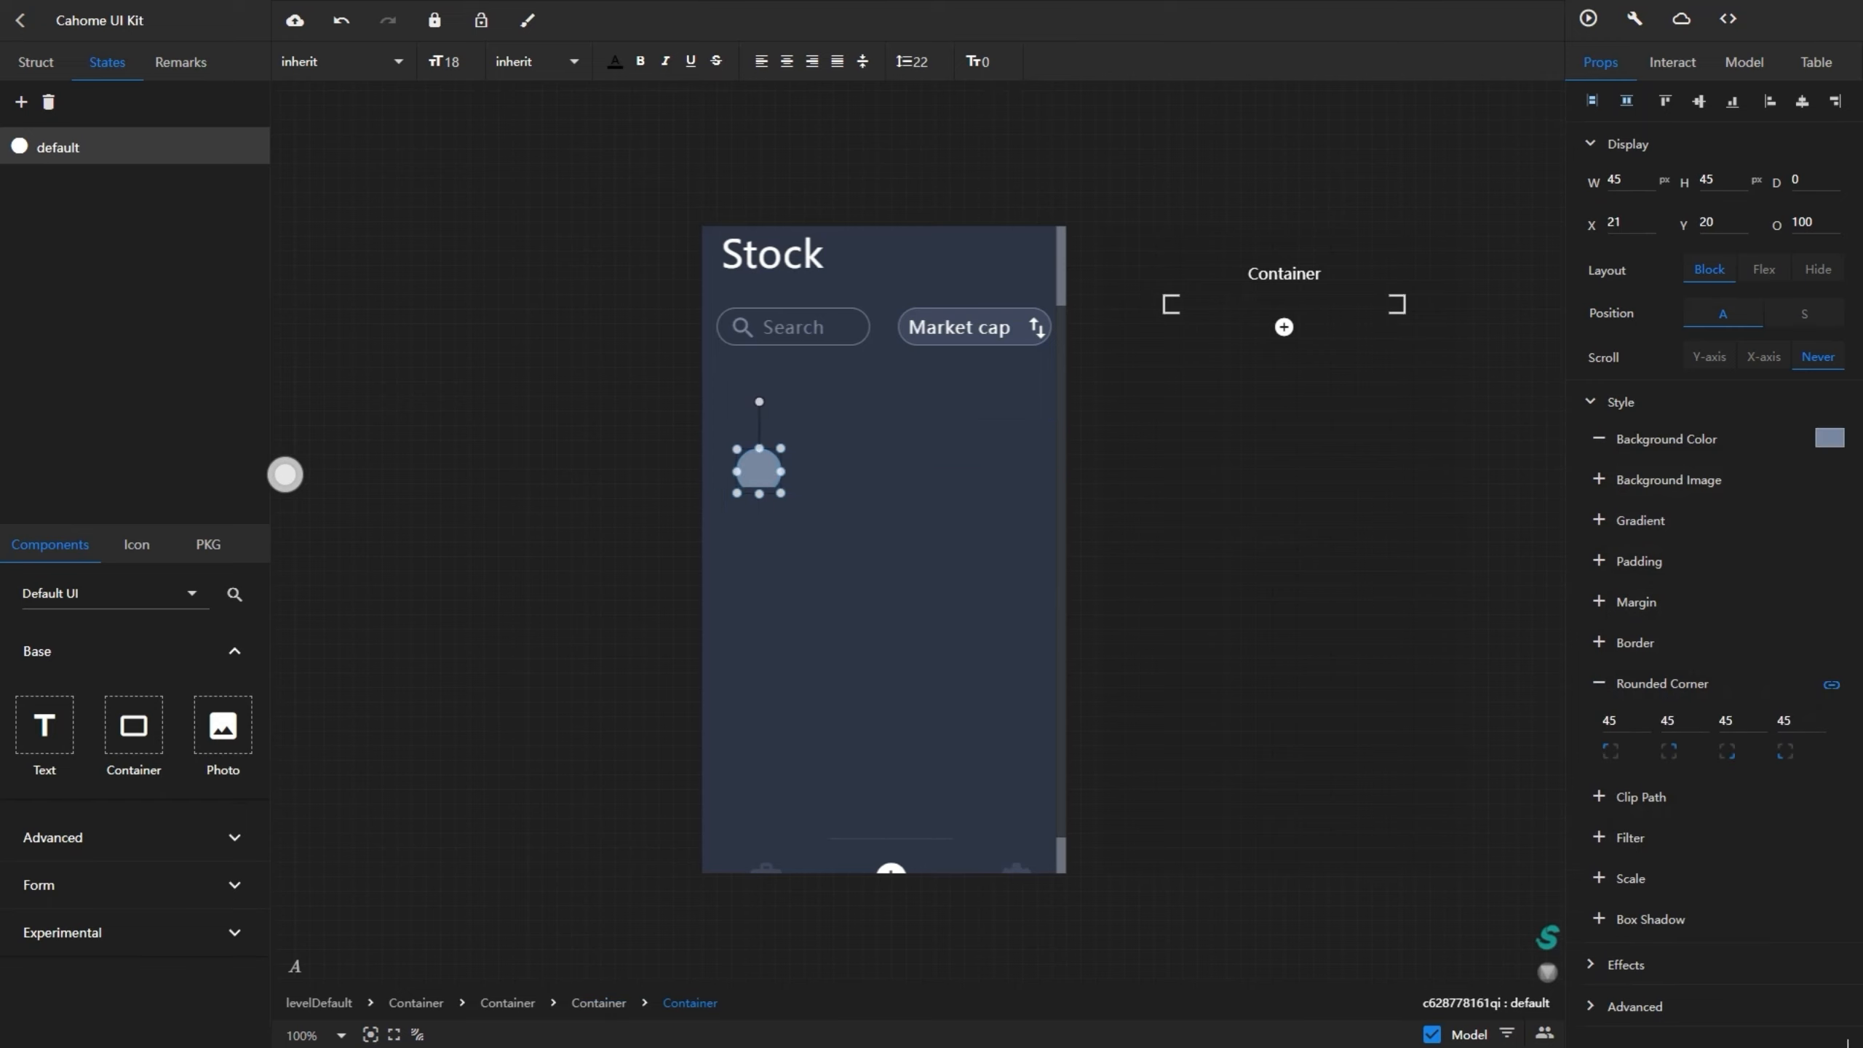
click(1698, 101)
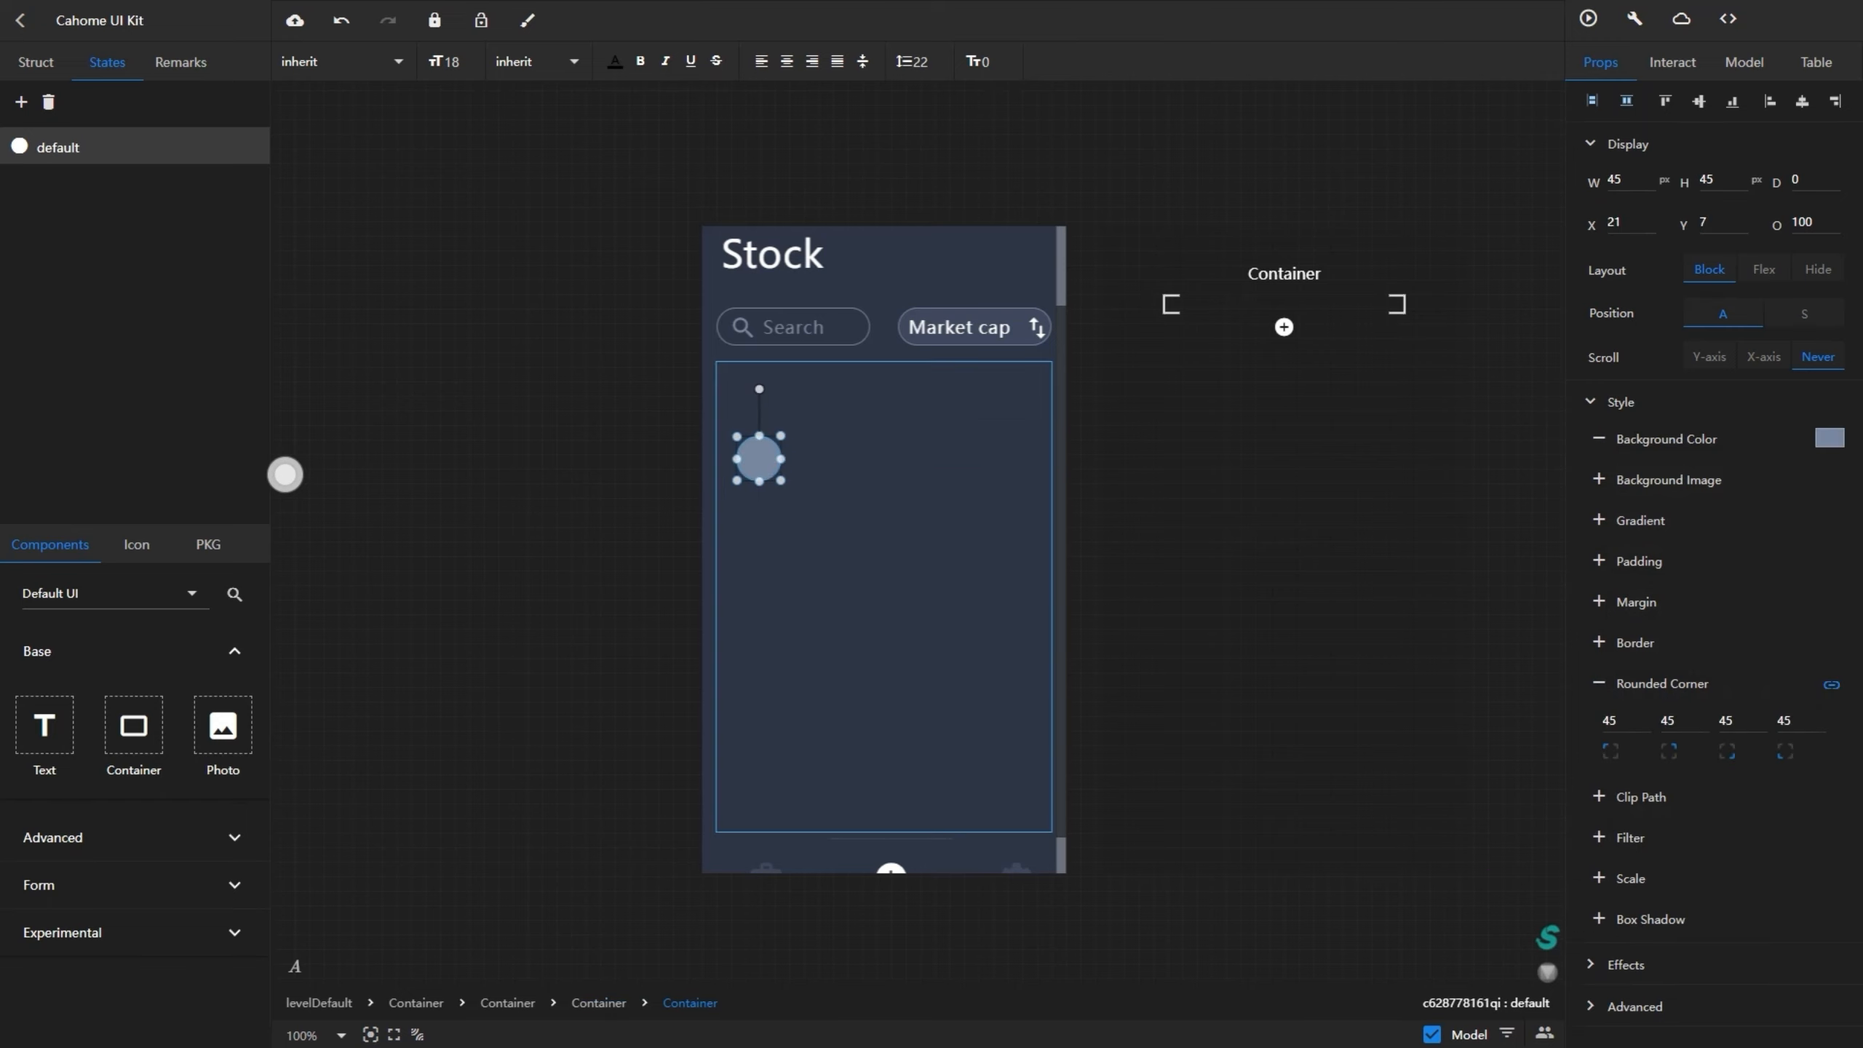
- Enlarge the grey circle to about 54 px wide, set its height to 59 px, and place it at Y 0 in the row
drag(780, 474, 789, 428)
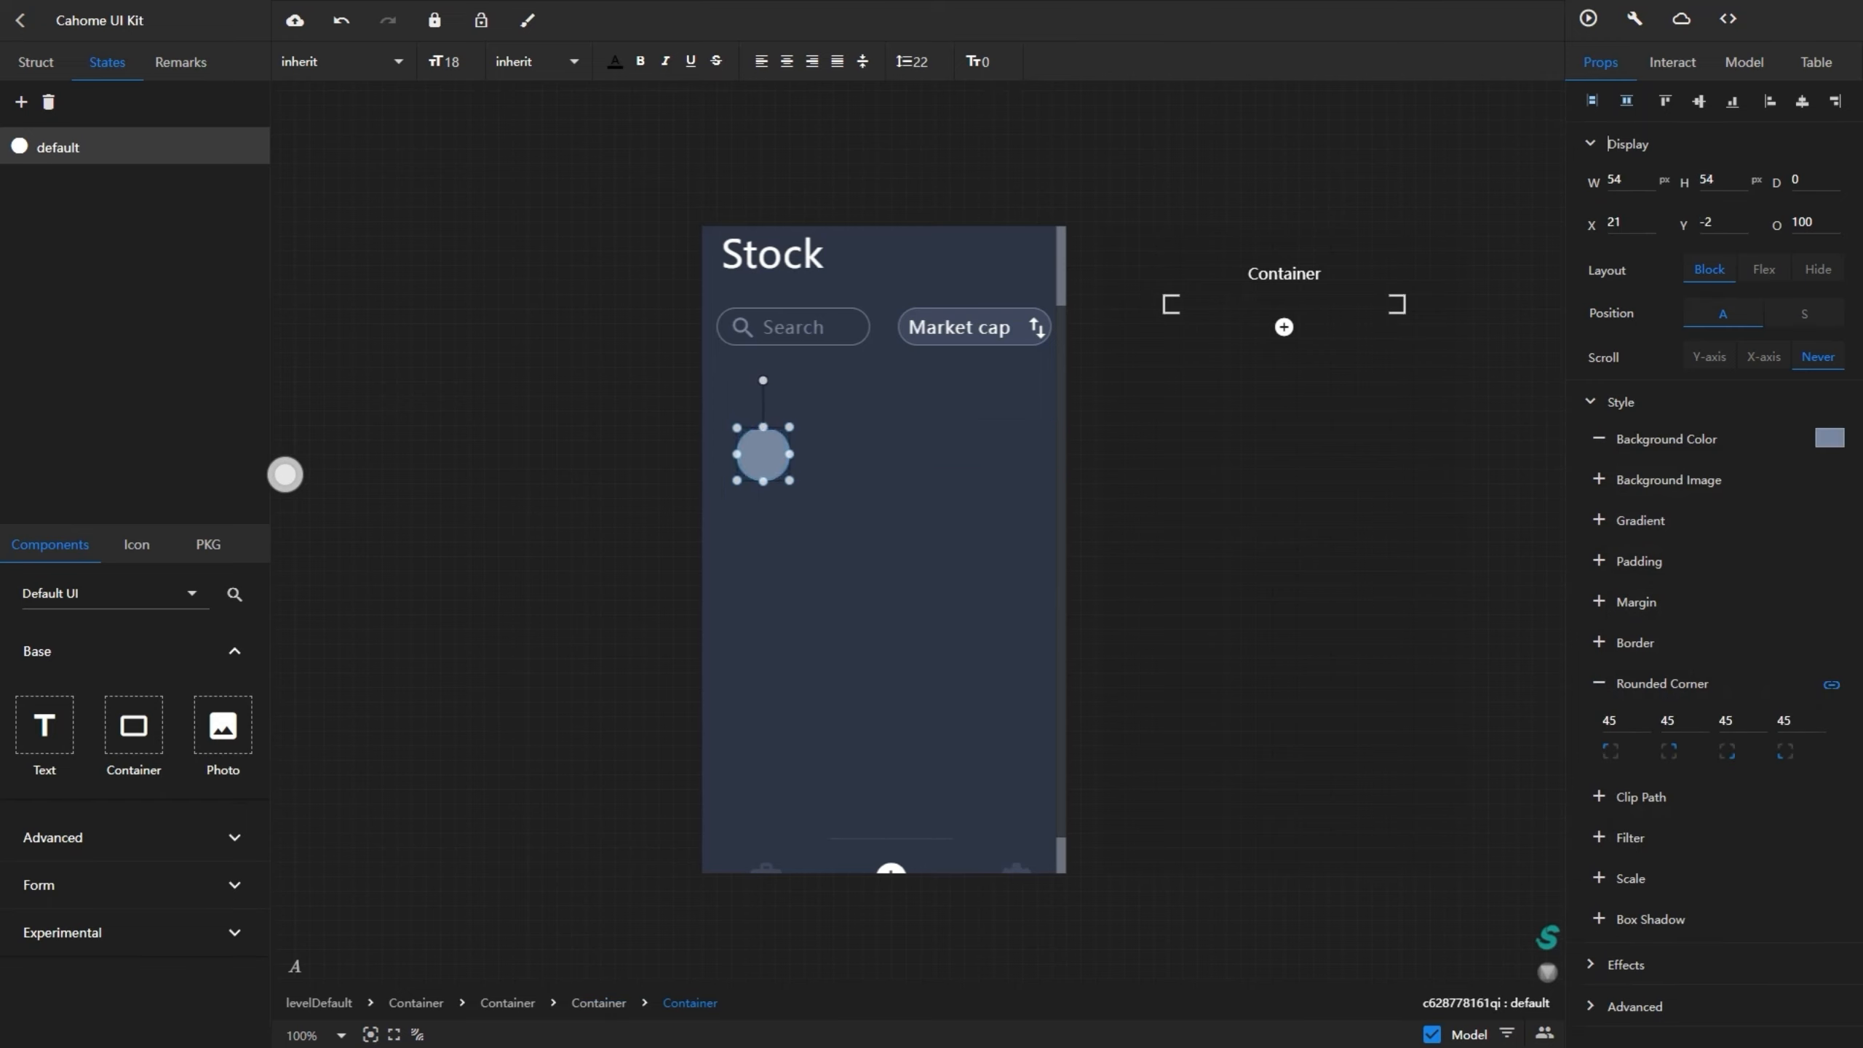
click(844, 460)
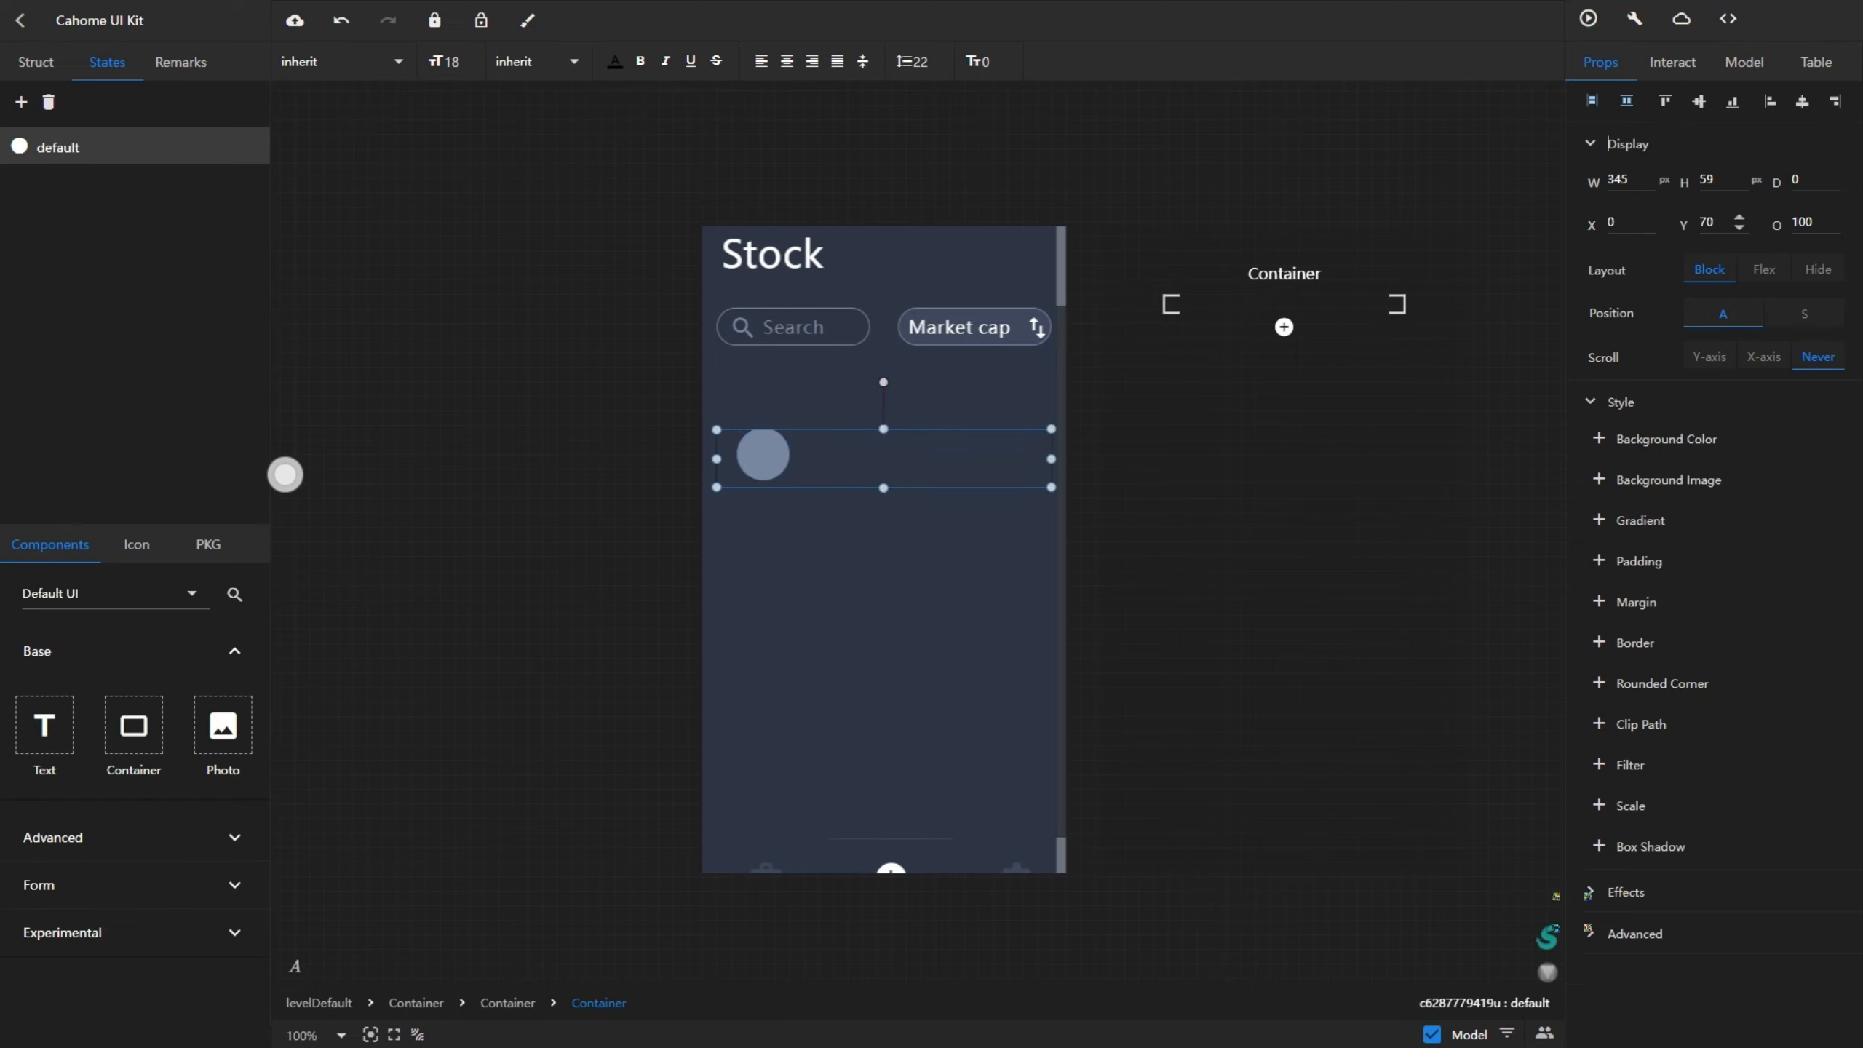
click(764, 457)
key(BackSpace)
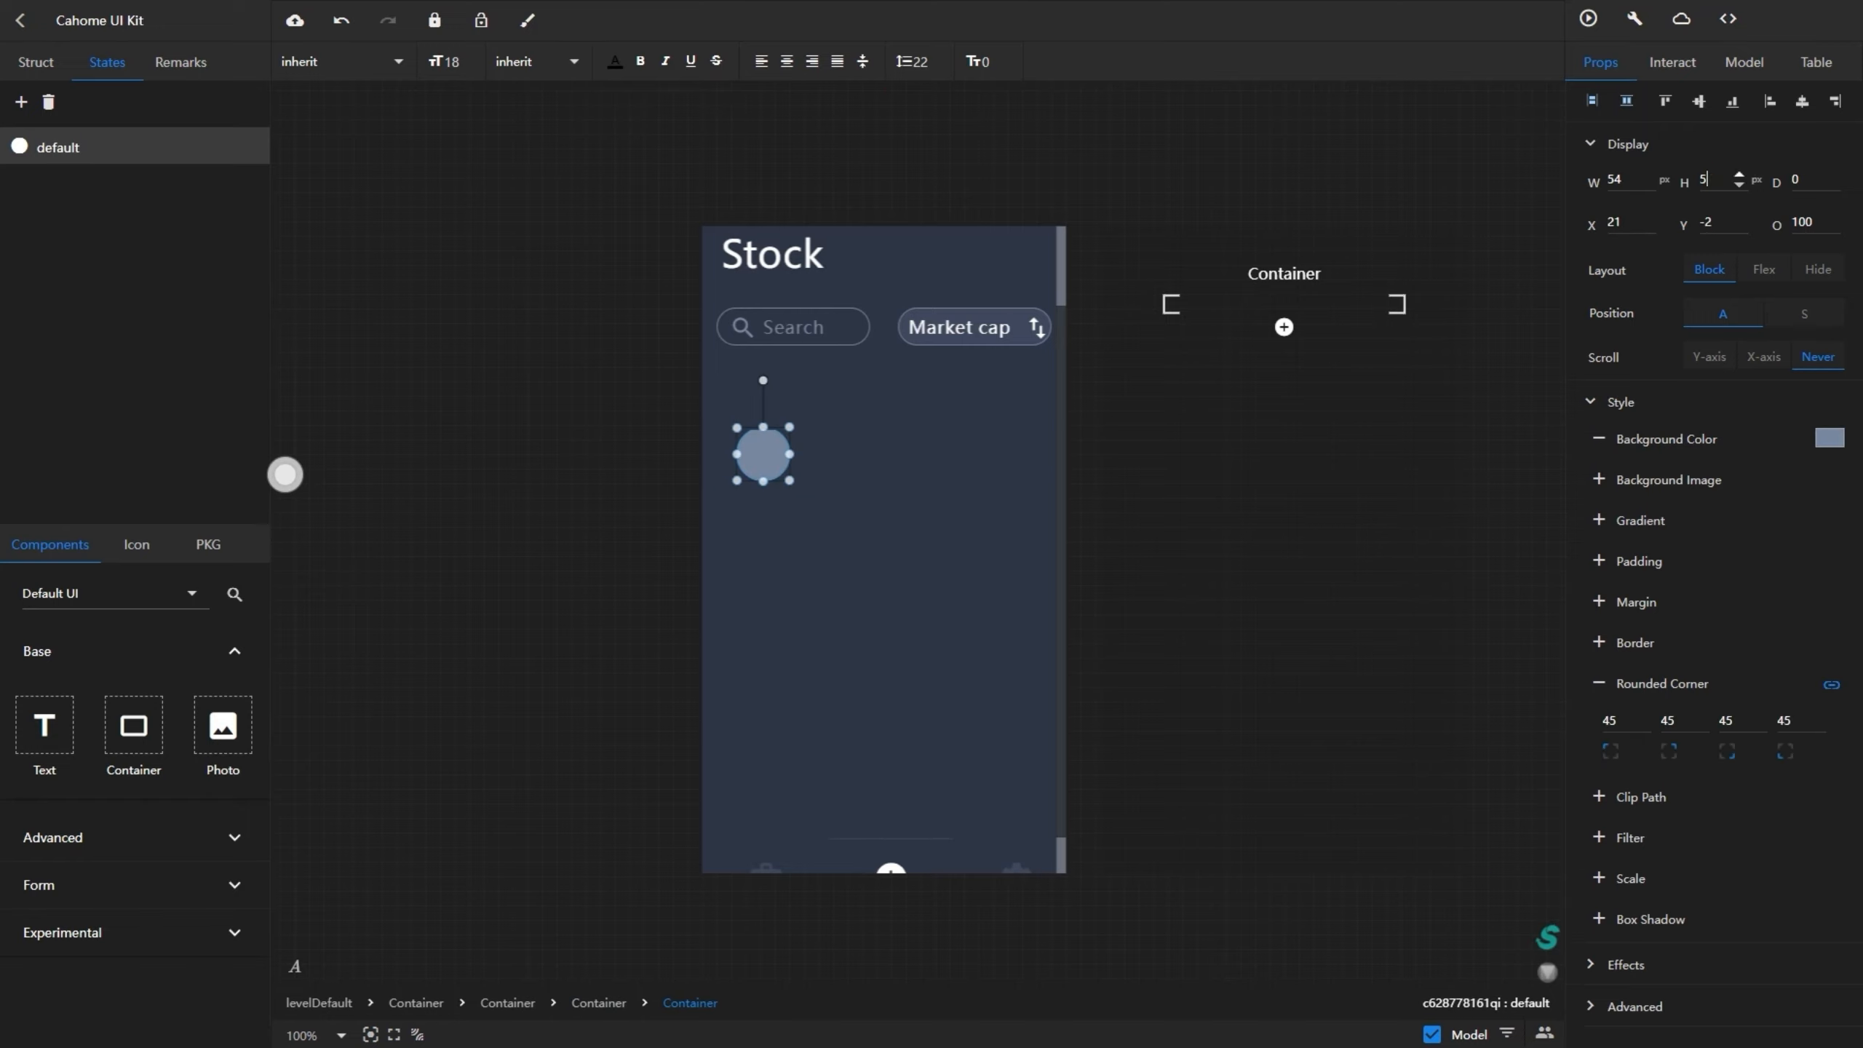
key(Return)
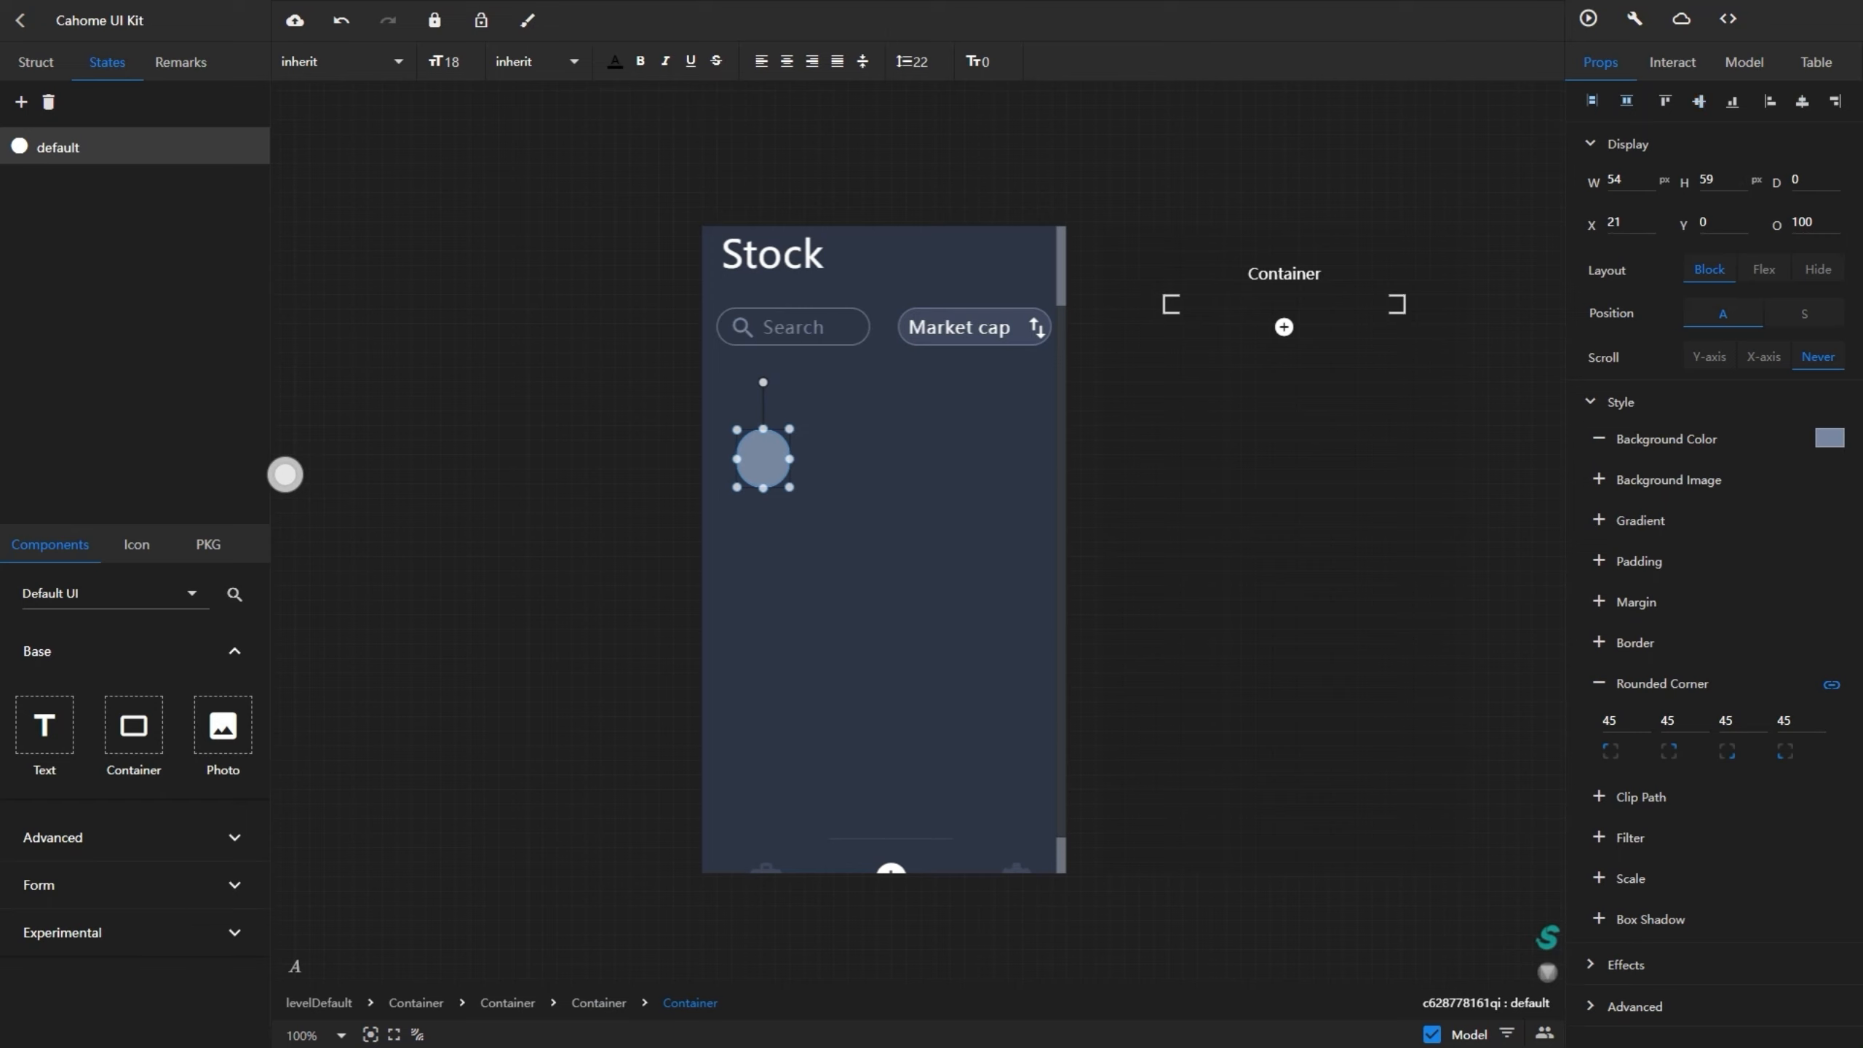
- Set the grey circle's width to 59 px and its corner radius to 59
key(ctrl+a)
text(2)
text(59)
key(Return)
key(BackSpace)
text(9)
key(Return)
click(883, 459)
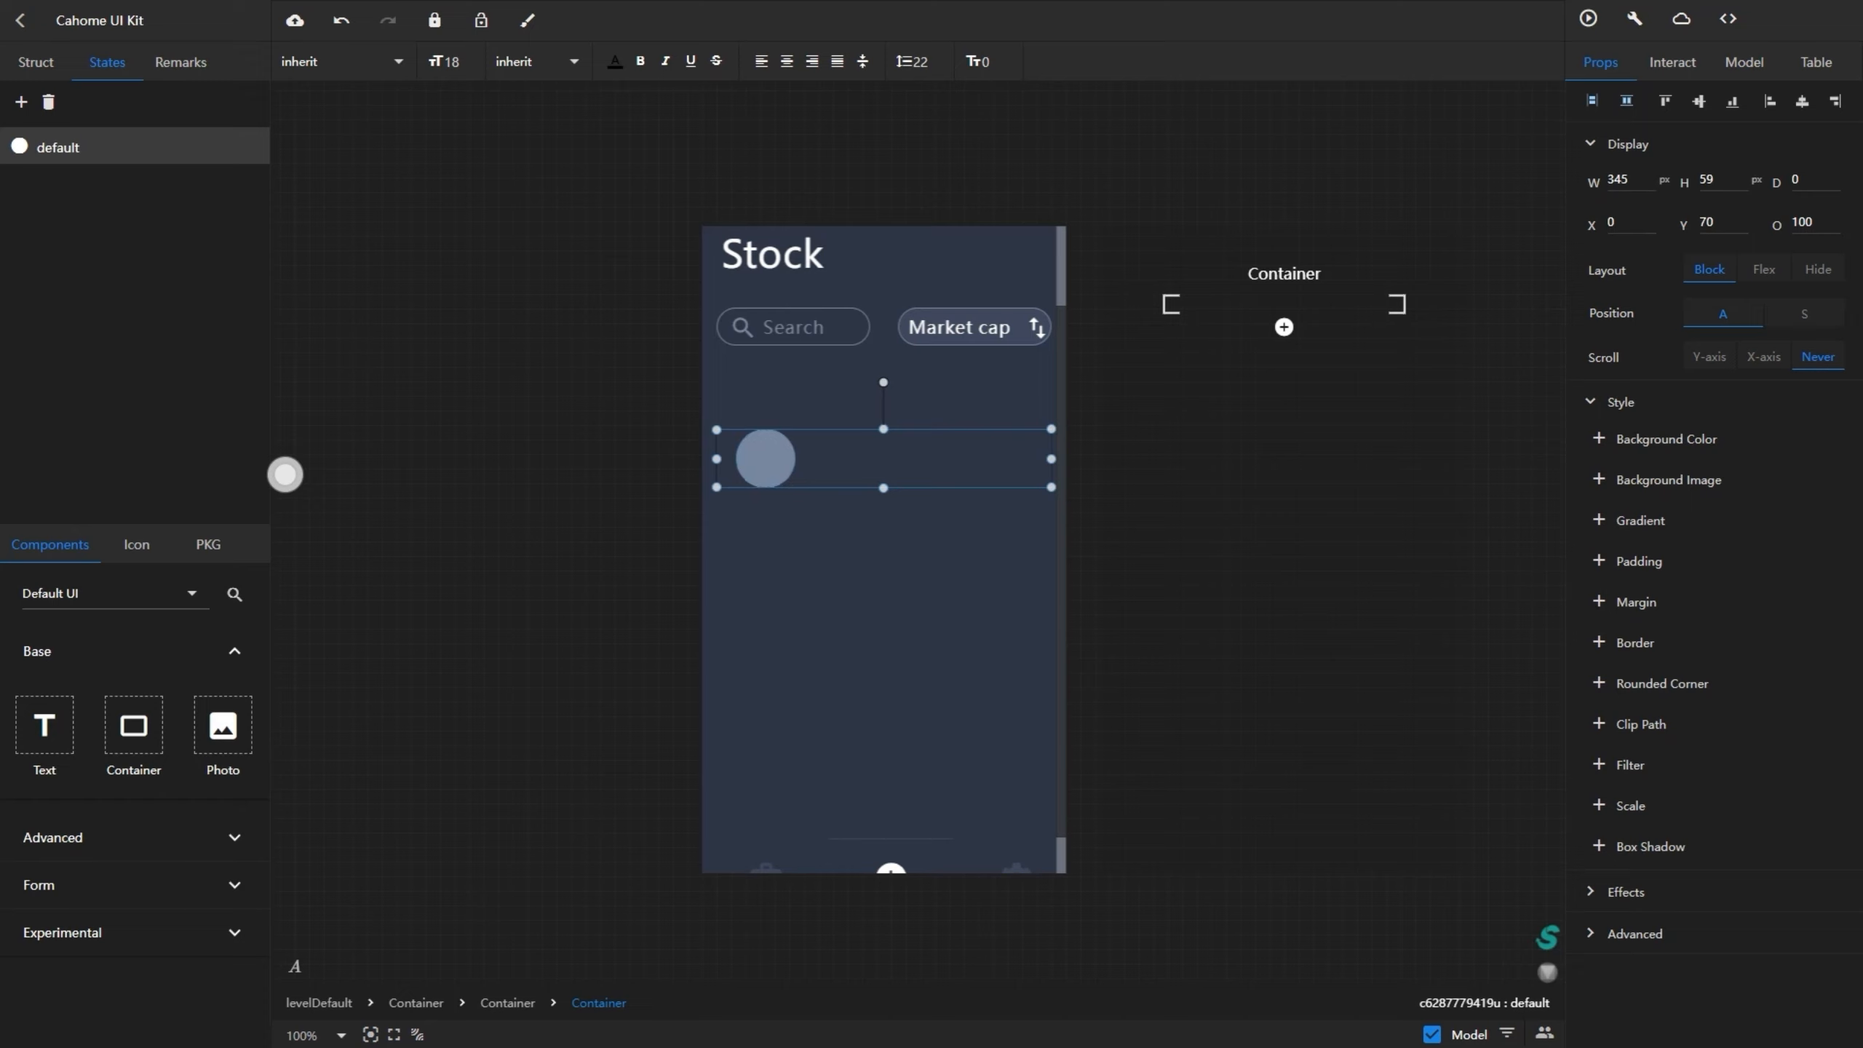
- Hide the grey circle container and add a photo about 49 px square to its parent row container
click(765, 458)
click(18, 62)
scroll(191, 423, down, 4)
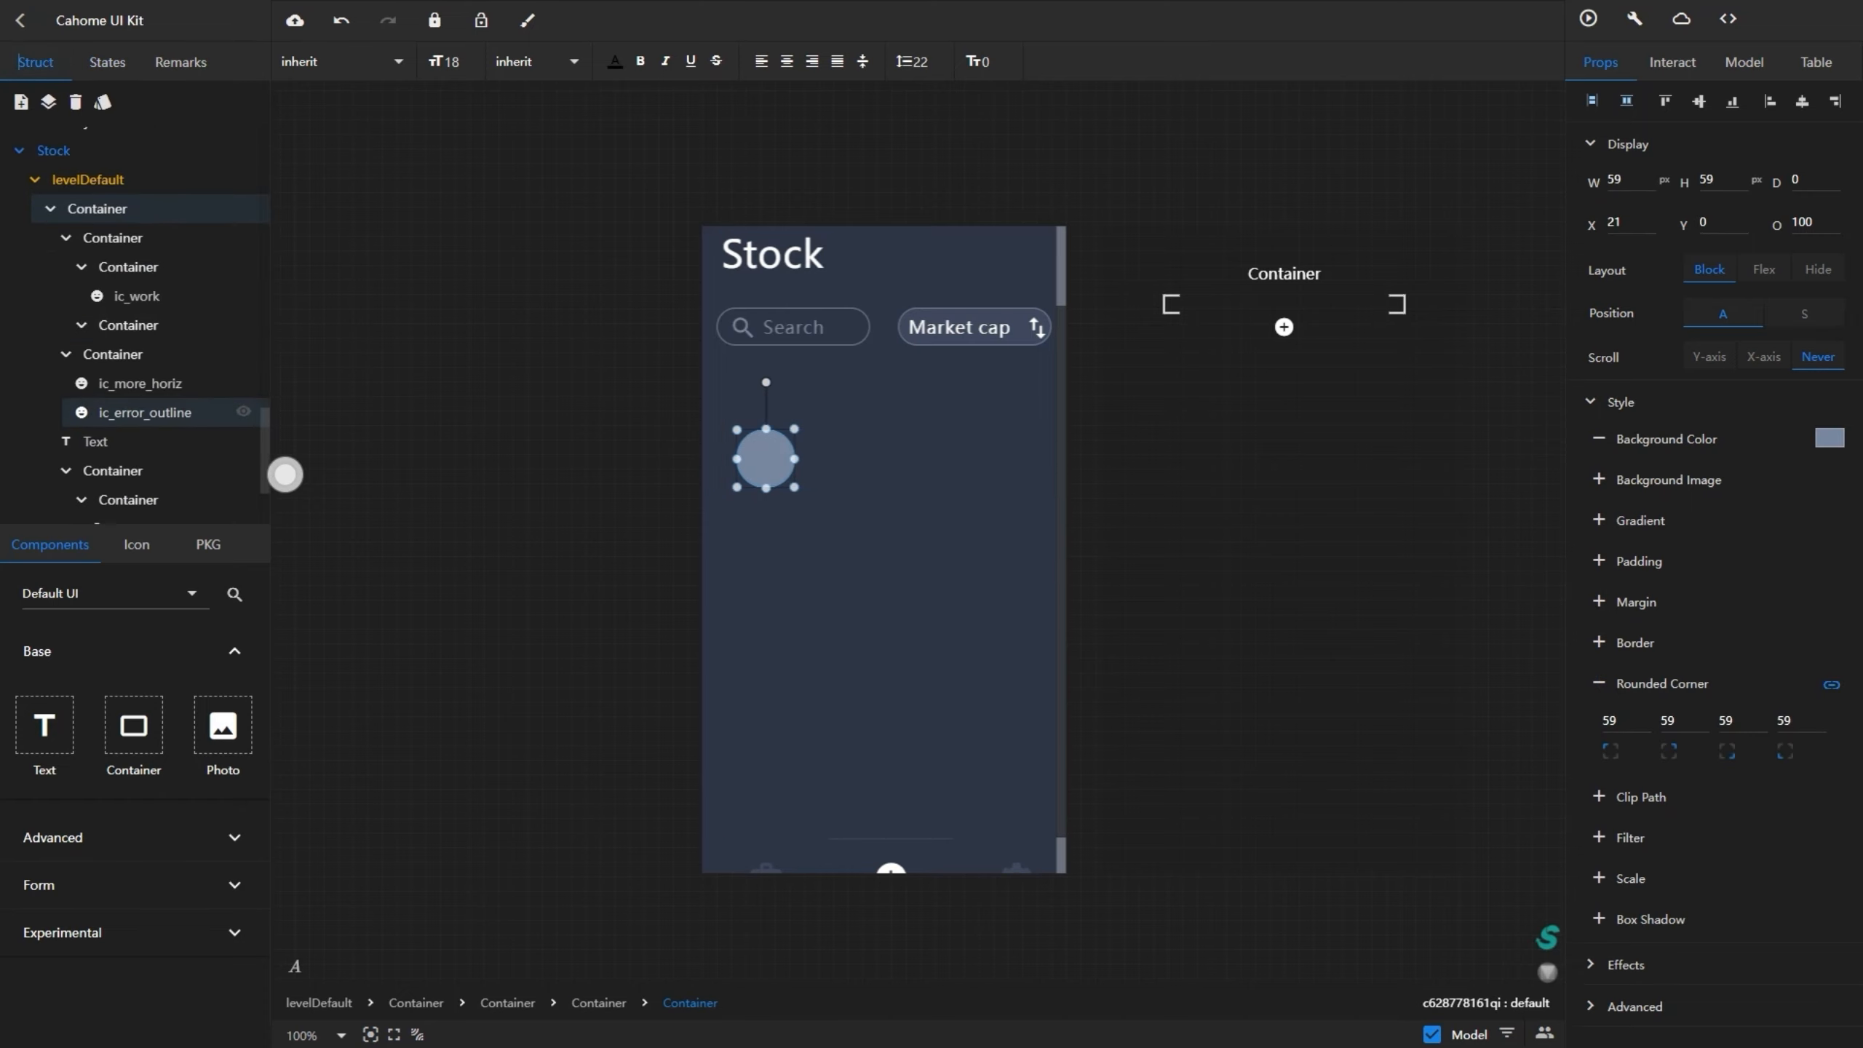
click(245, 509)
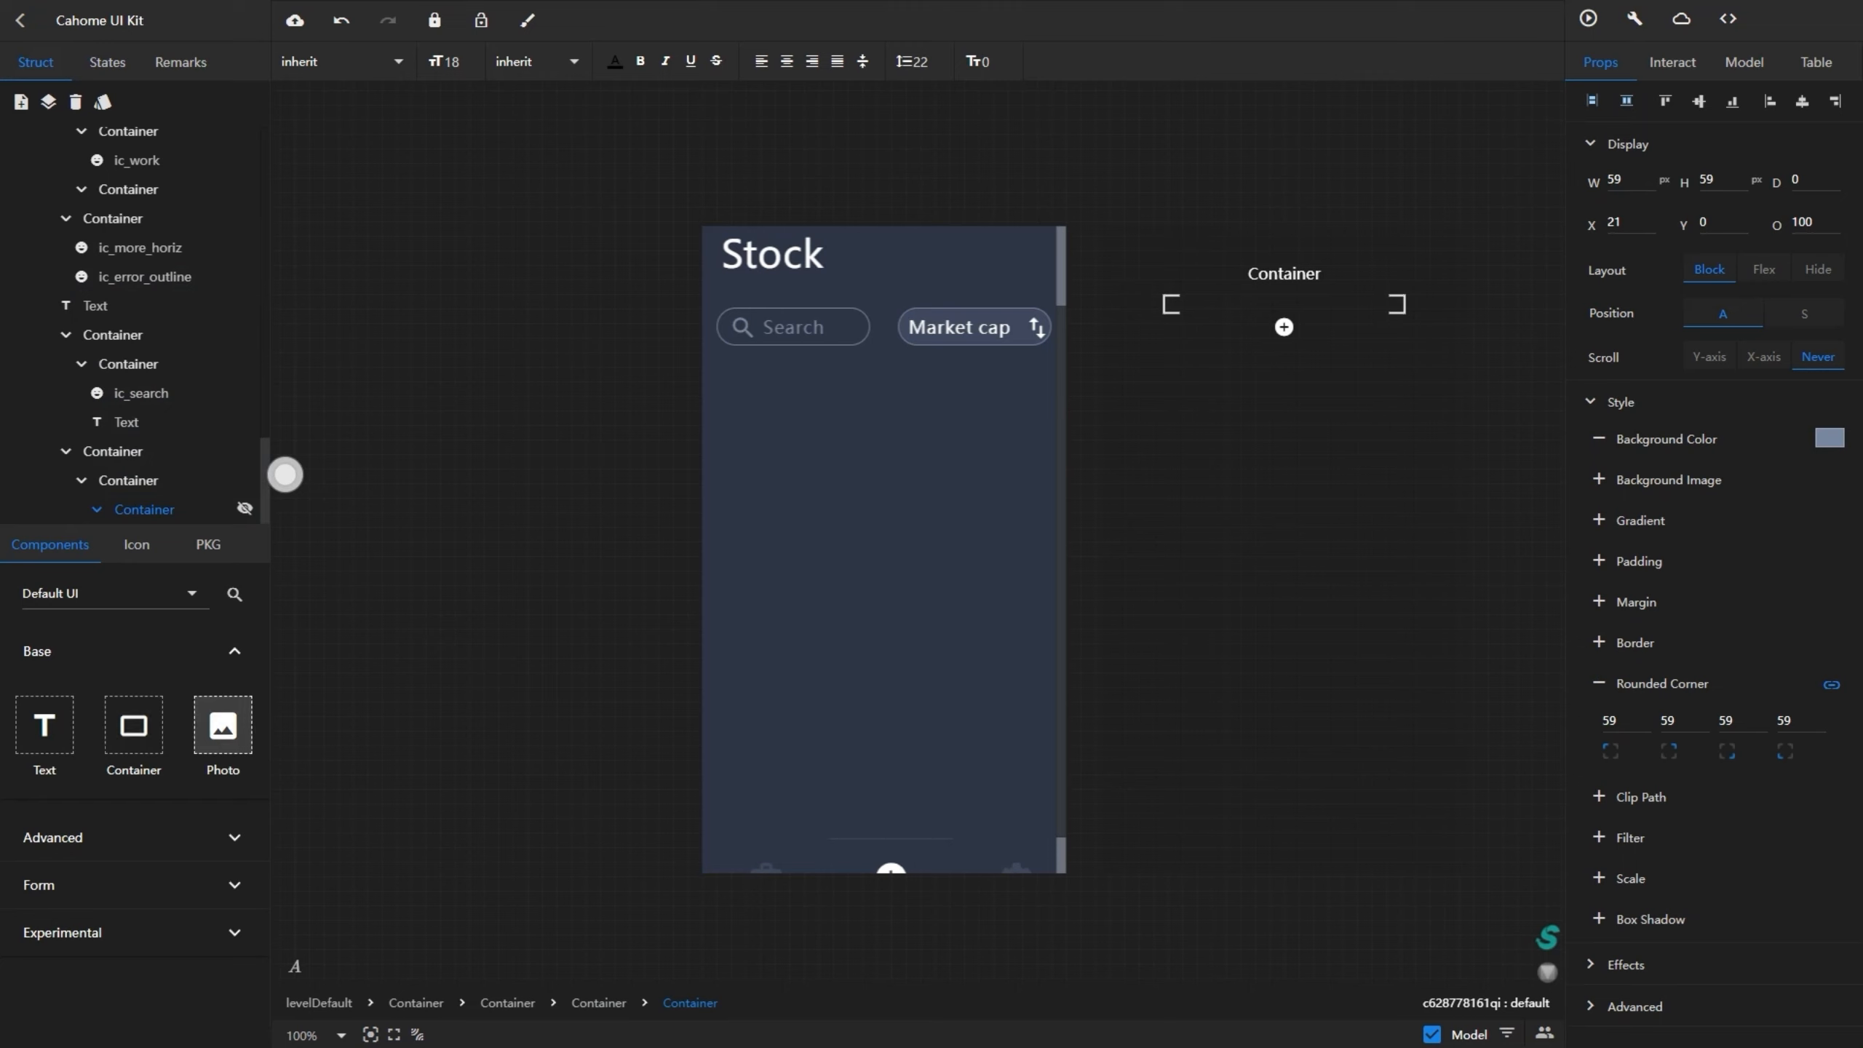
click(128, 481)
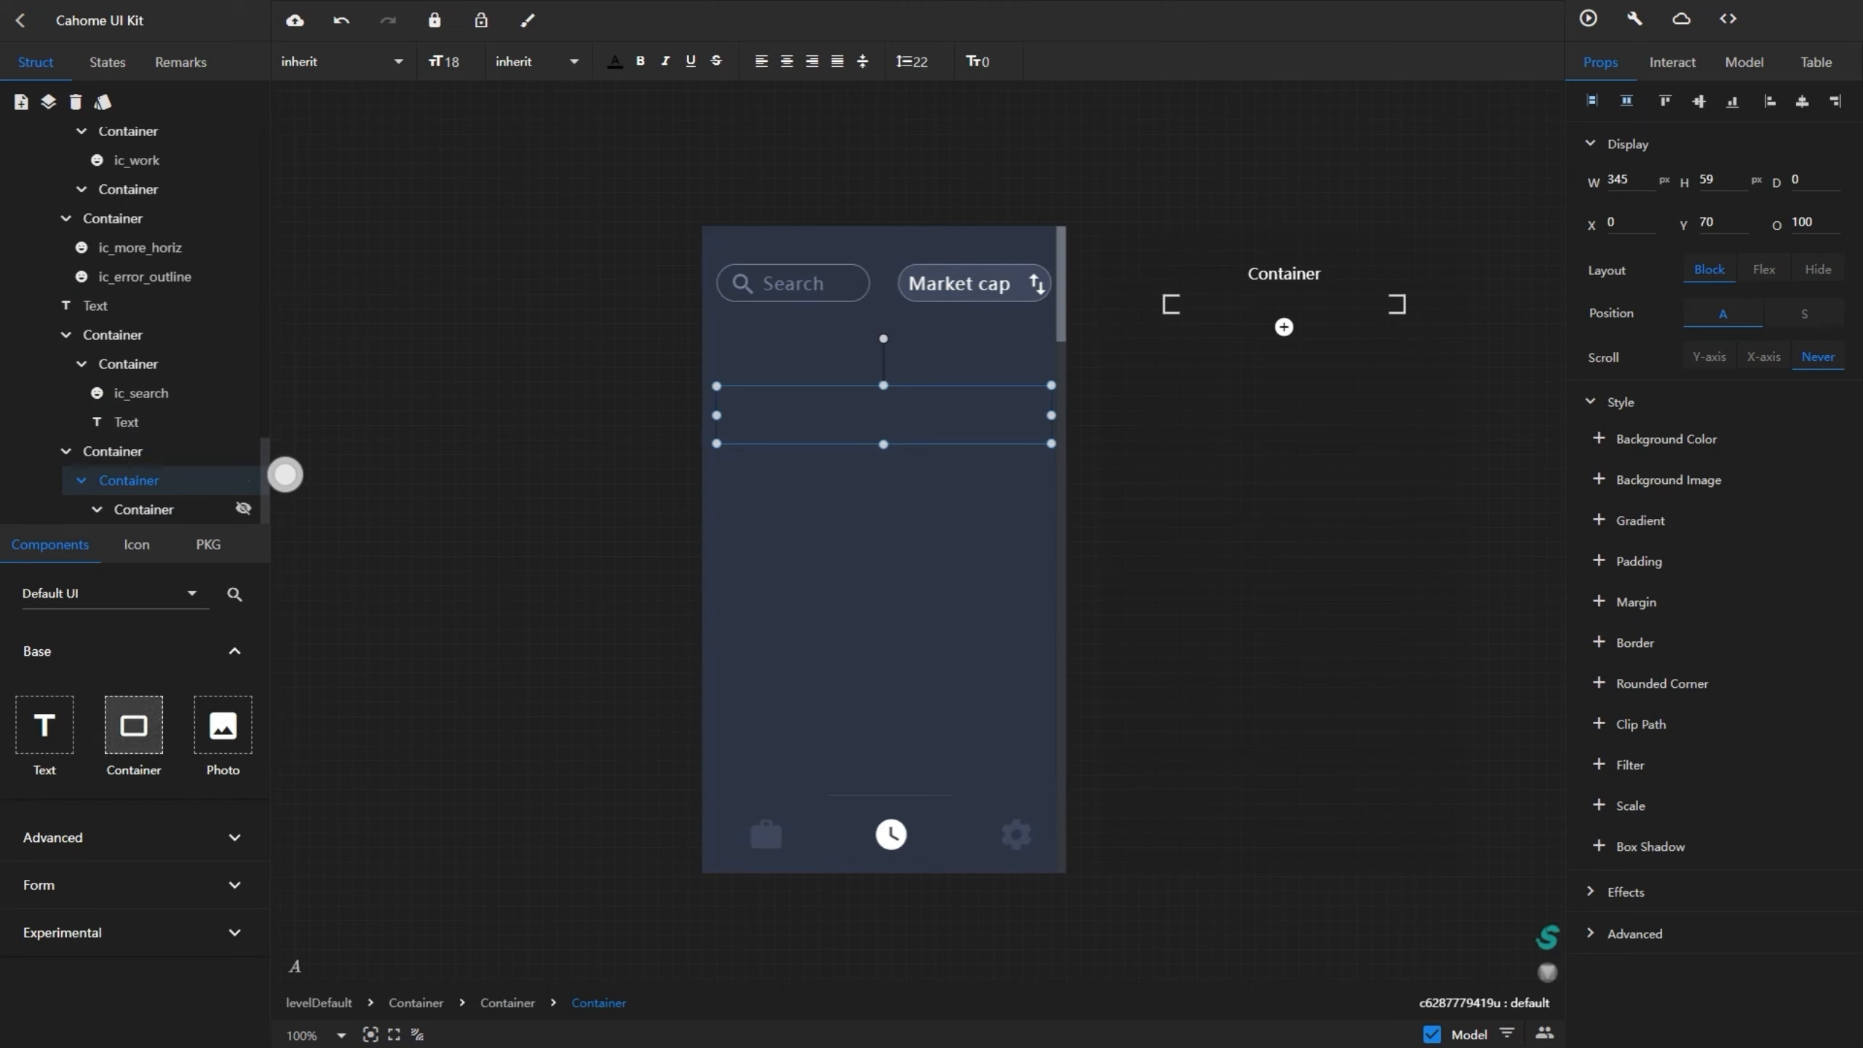
drag(222, 725, 843, 454)
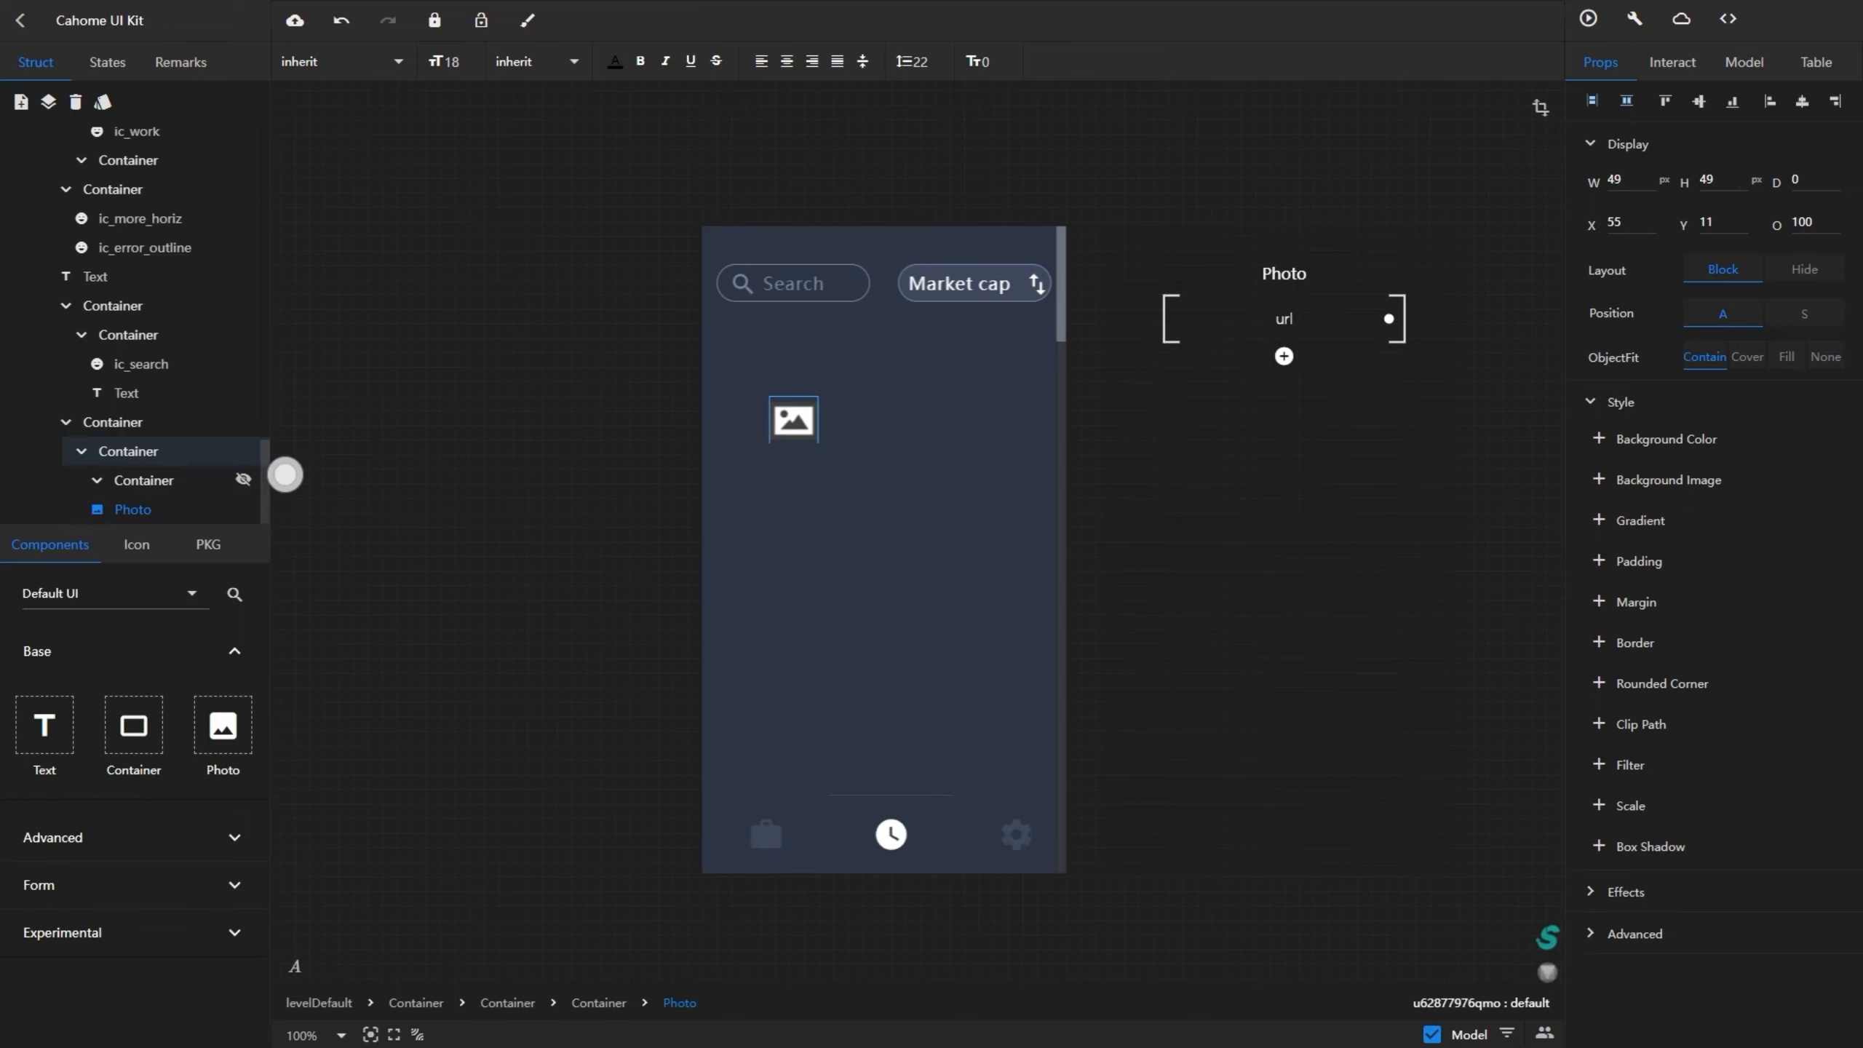
- Set the photo's url to the Currency (5) Bitcoin image from the assets library
click(1745, 63)
click(1835, 140)
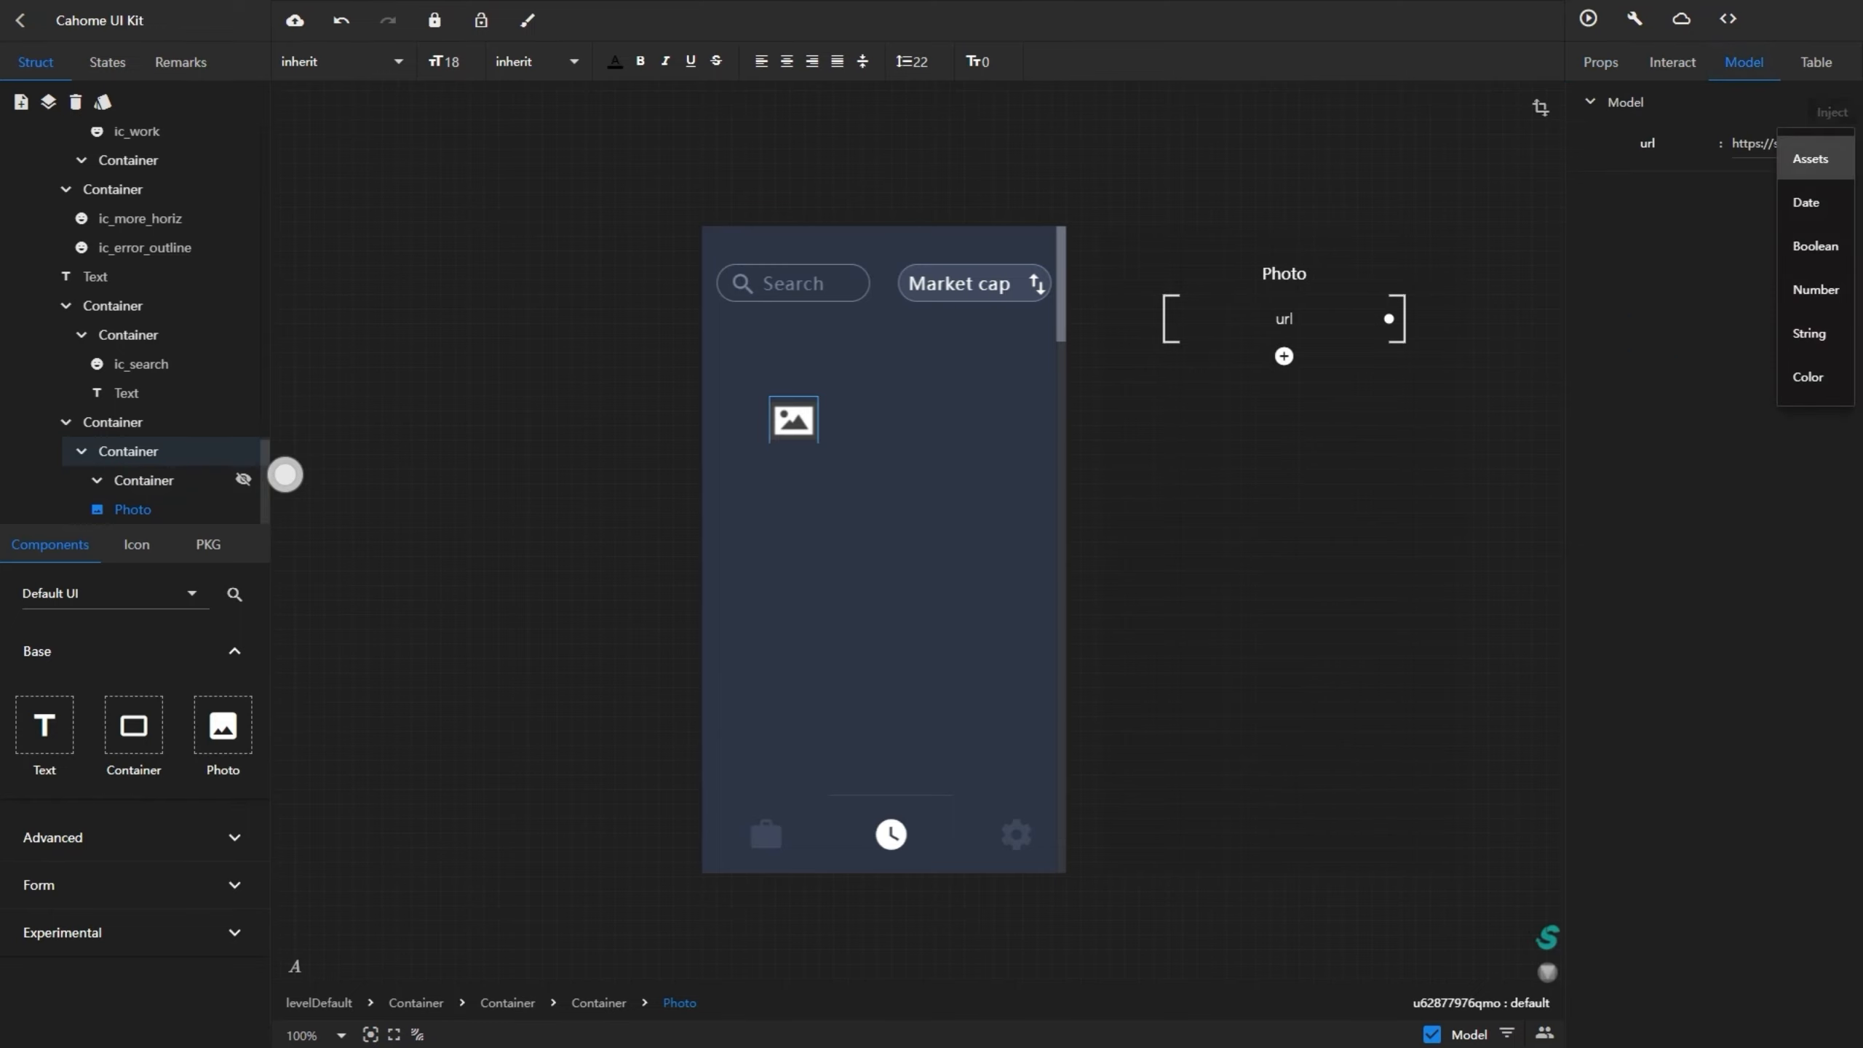
click(1812, 159)
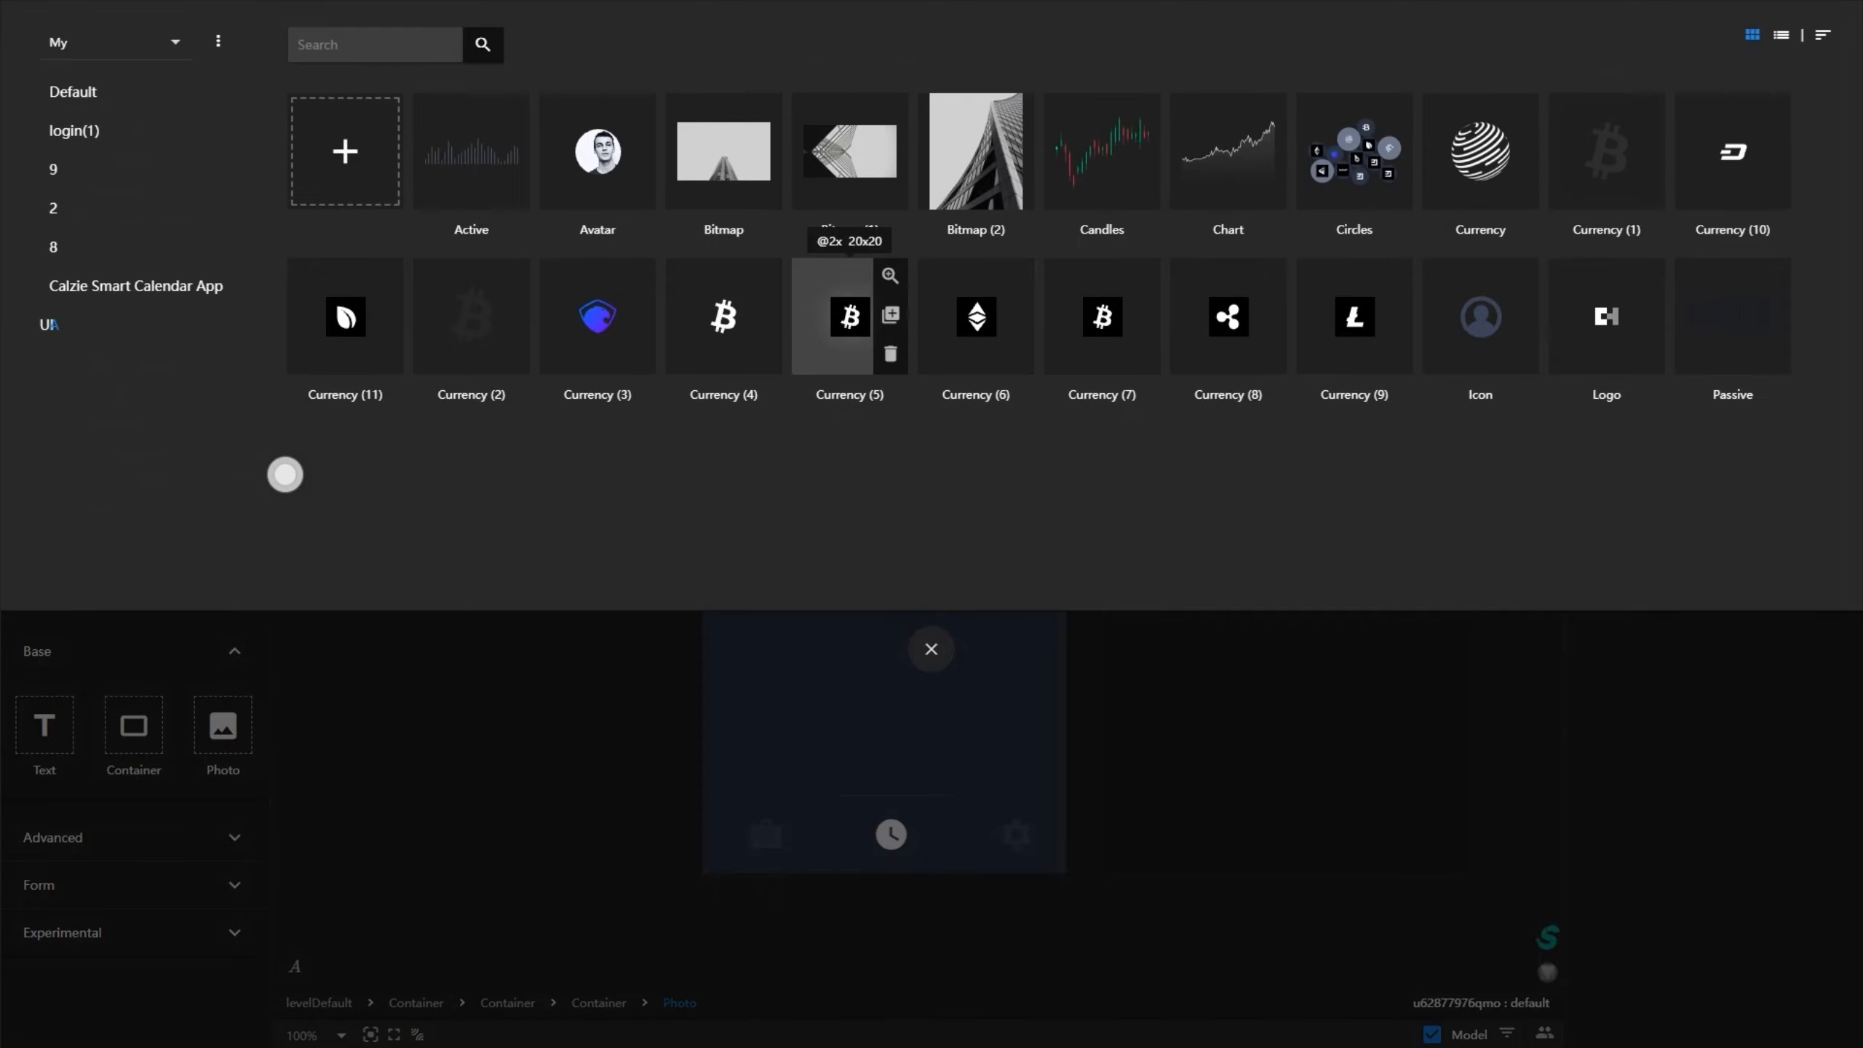
click(833, 320)
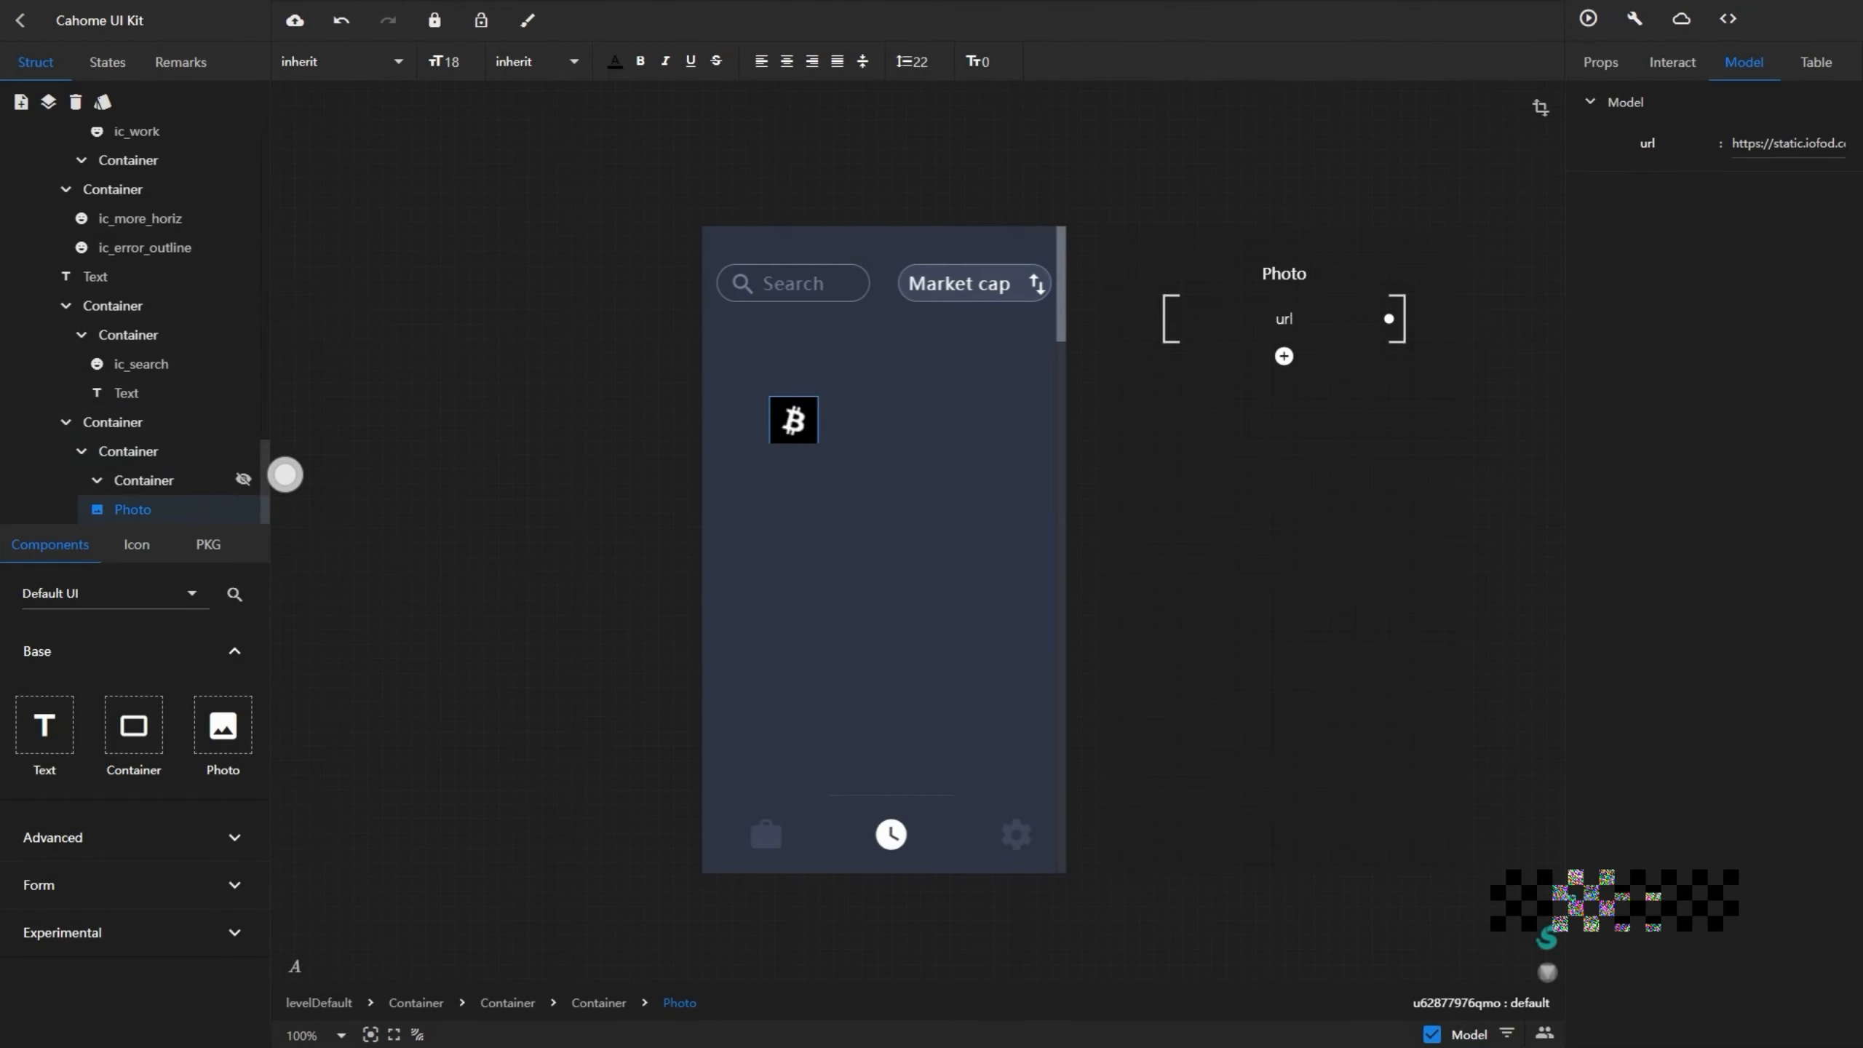
- Unhide the grey circle and move the Bitcoin photo over it
drag(784, 421, 776, 418)
click(128, 452)
click(133, 509)
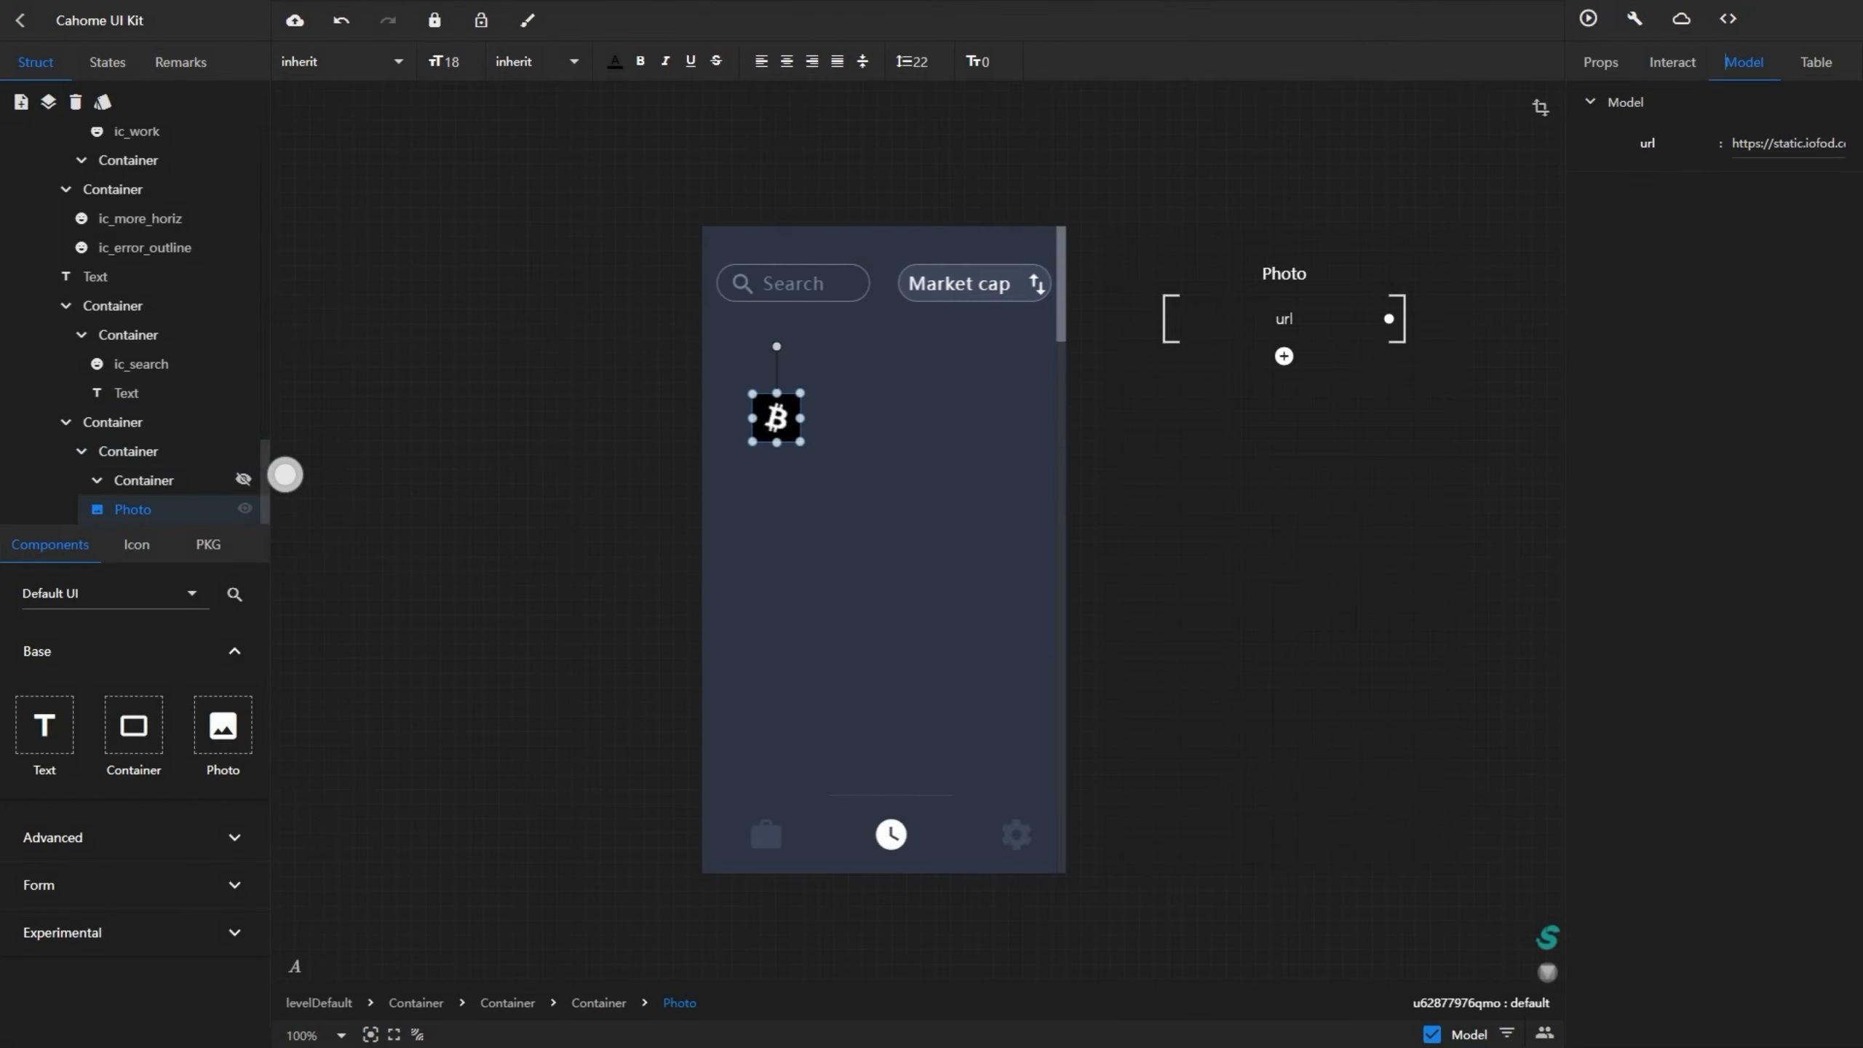
ctrl+click(144, 481)
click(244, 479)
drag(776, 418, 766, 415)
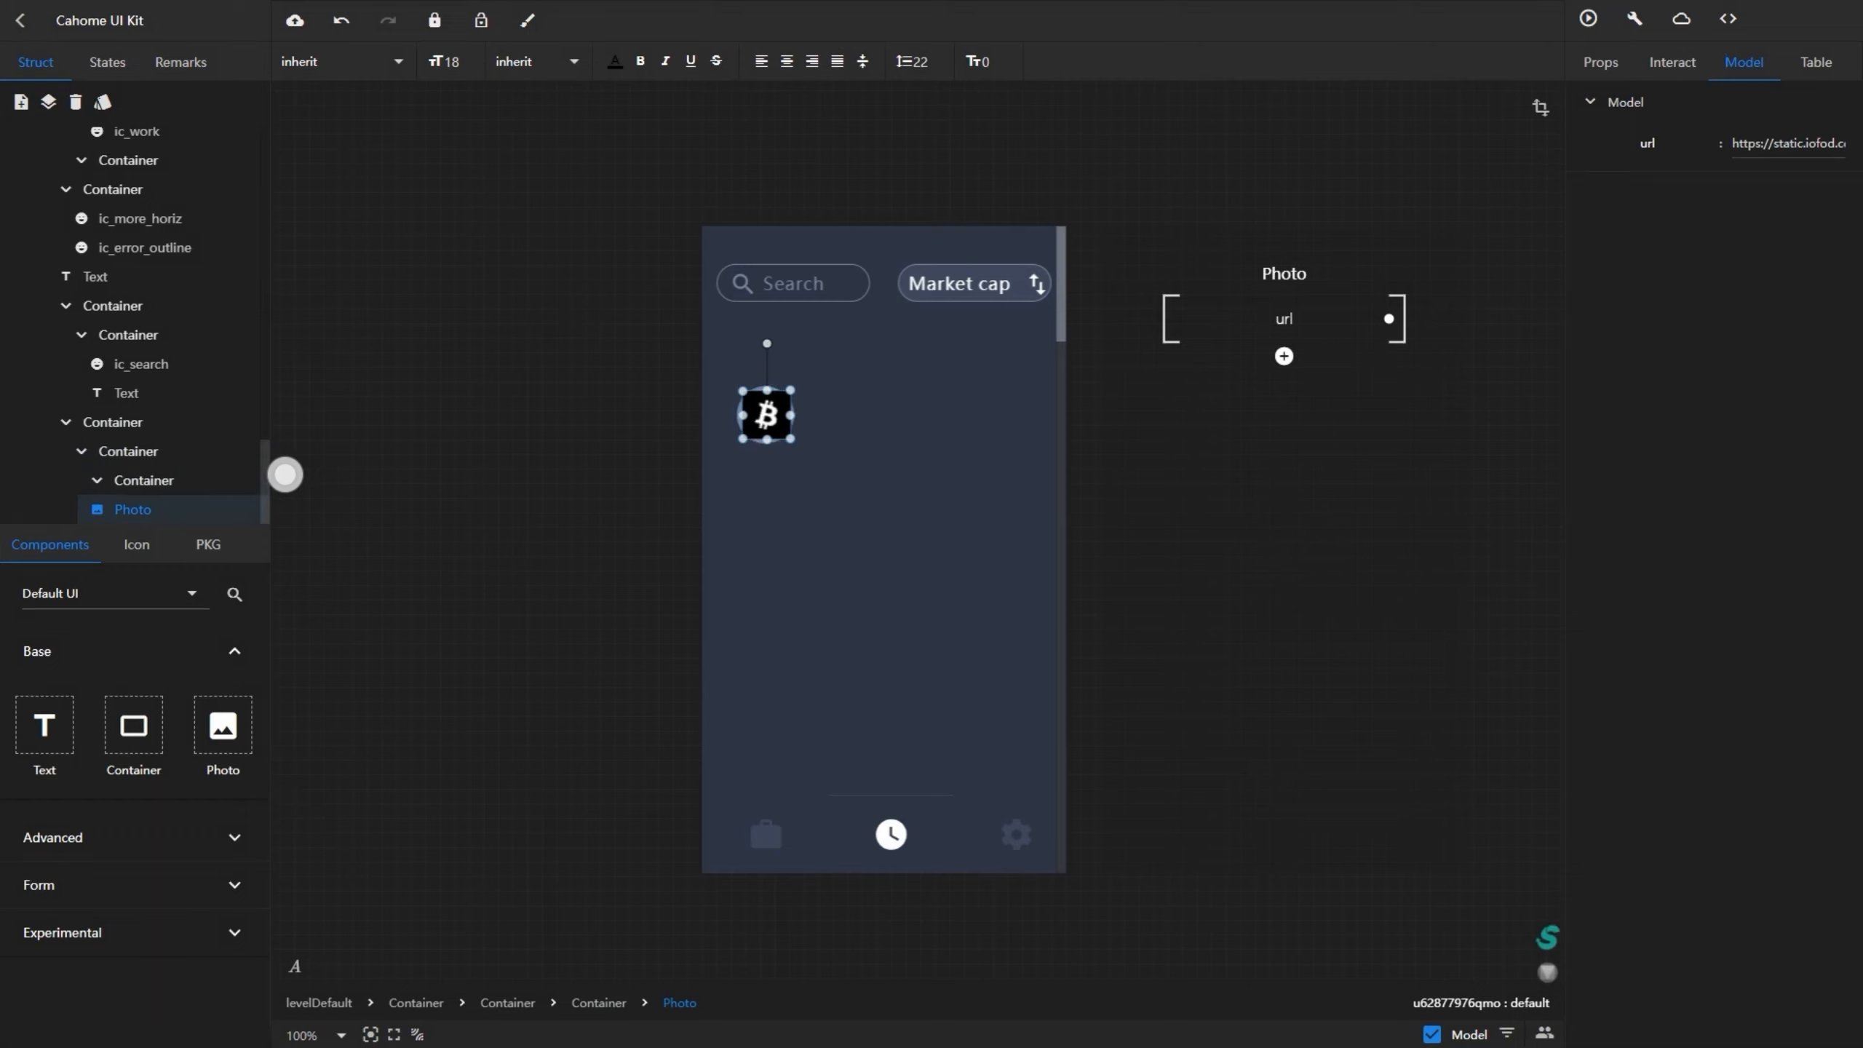
- Nudge the Bitcoin photo horizontally to fine-tune its centring on the grey circle
click(128, 451)
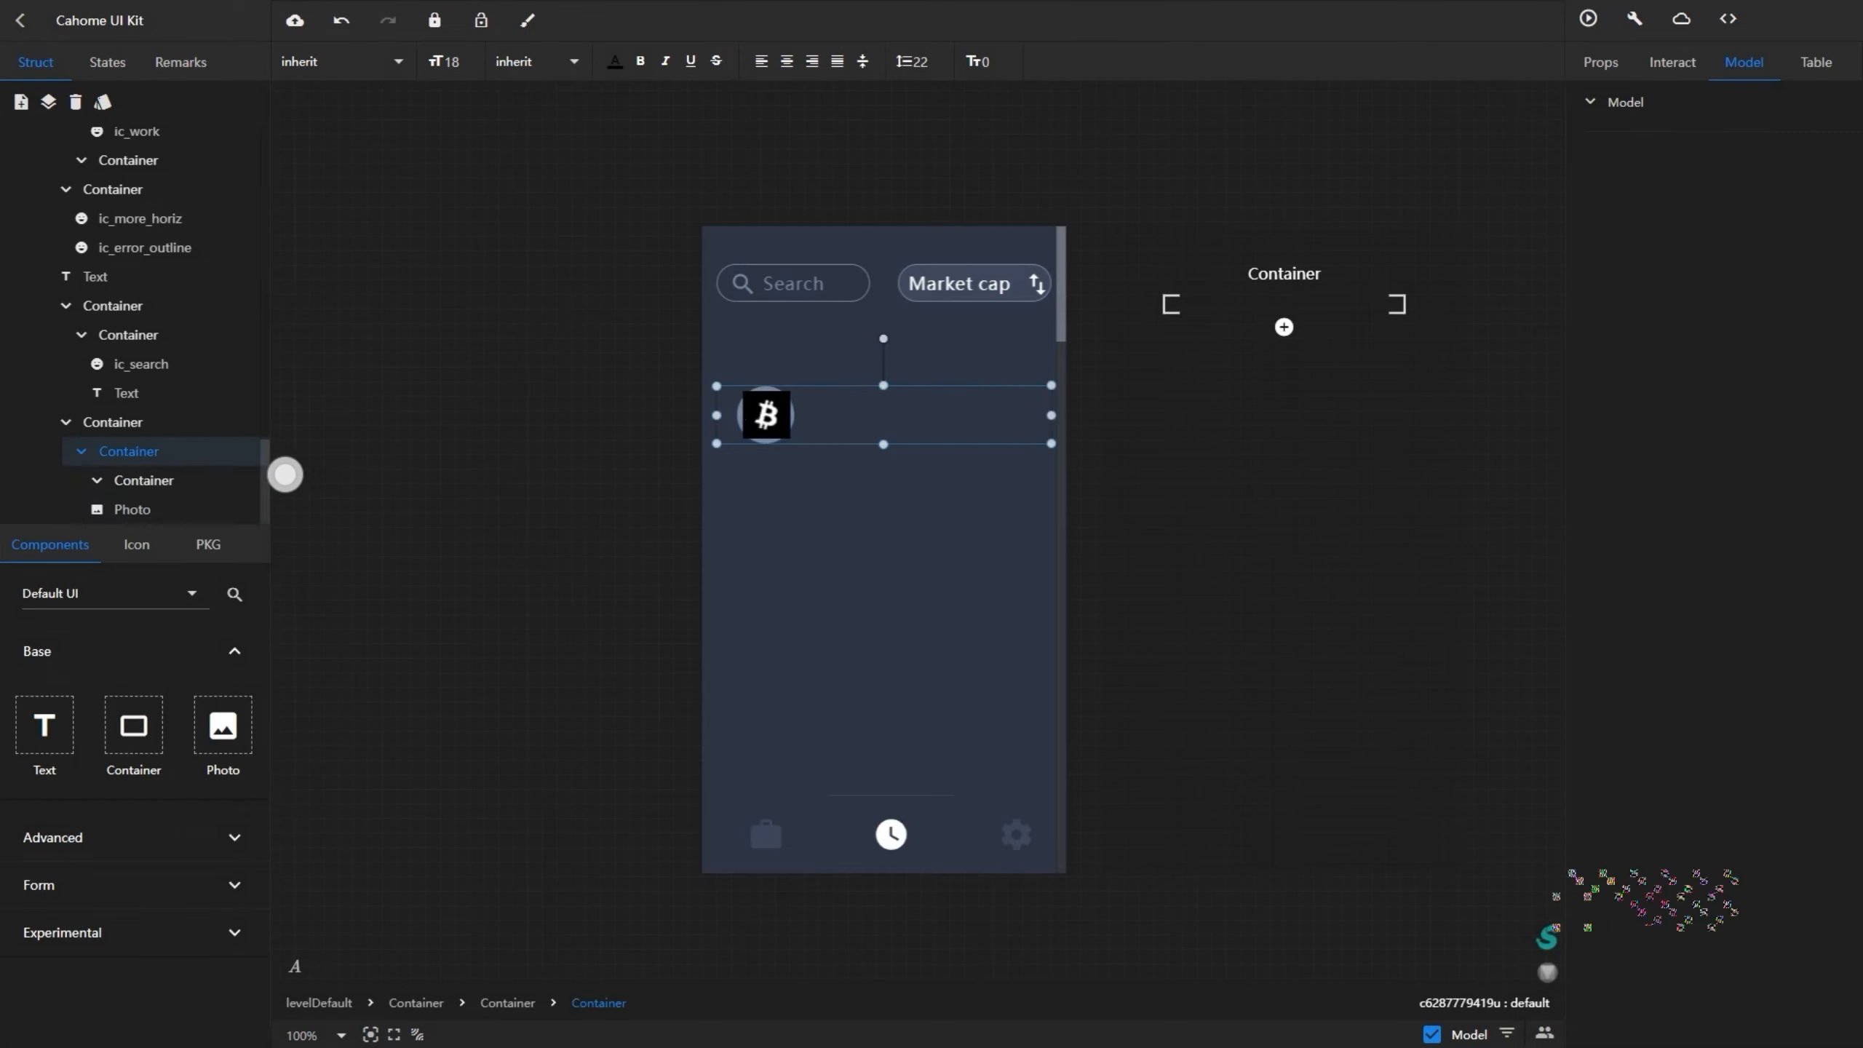
click(133, 509)
key(Left)
key(Left)
key(Left)
key(Left)
key(Left)
key(Left)
key(Right)
key(Right)
key(Right)
key(Right)
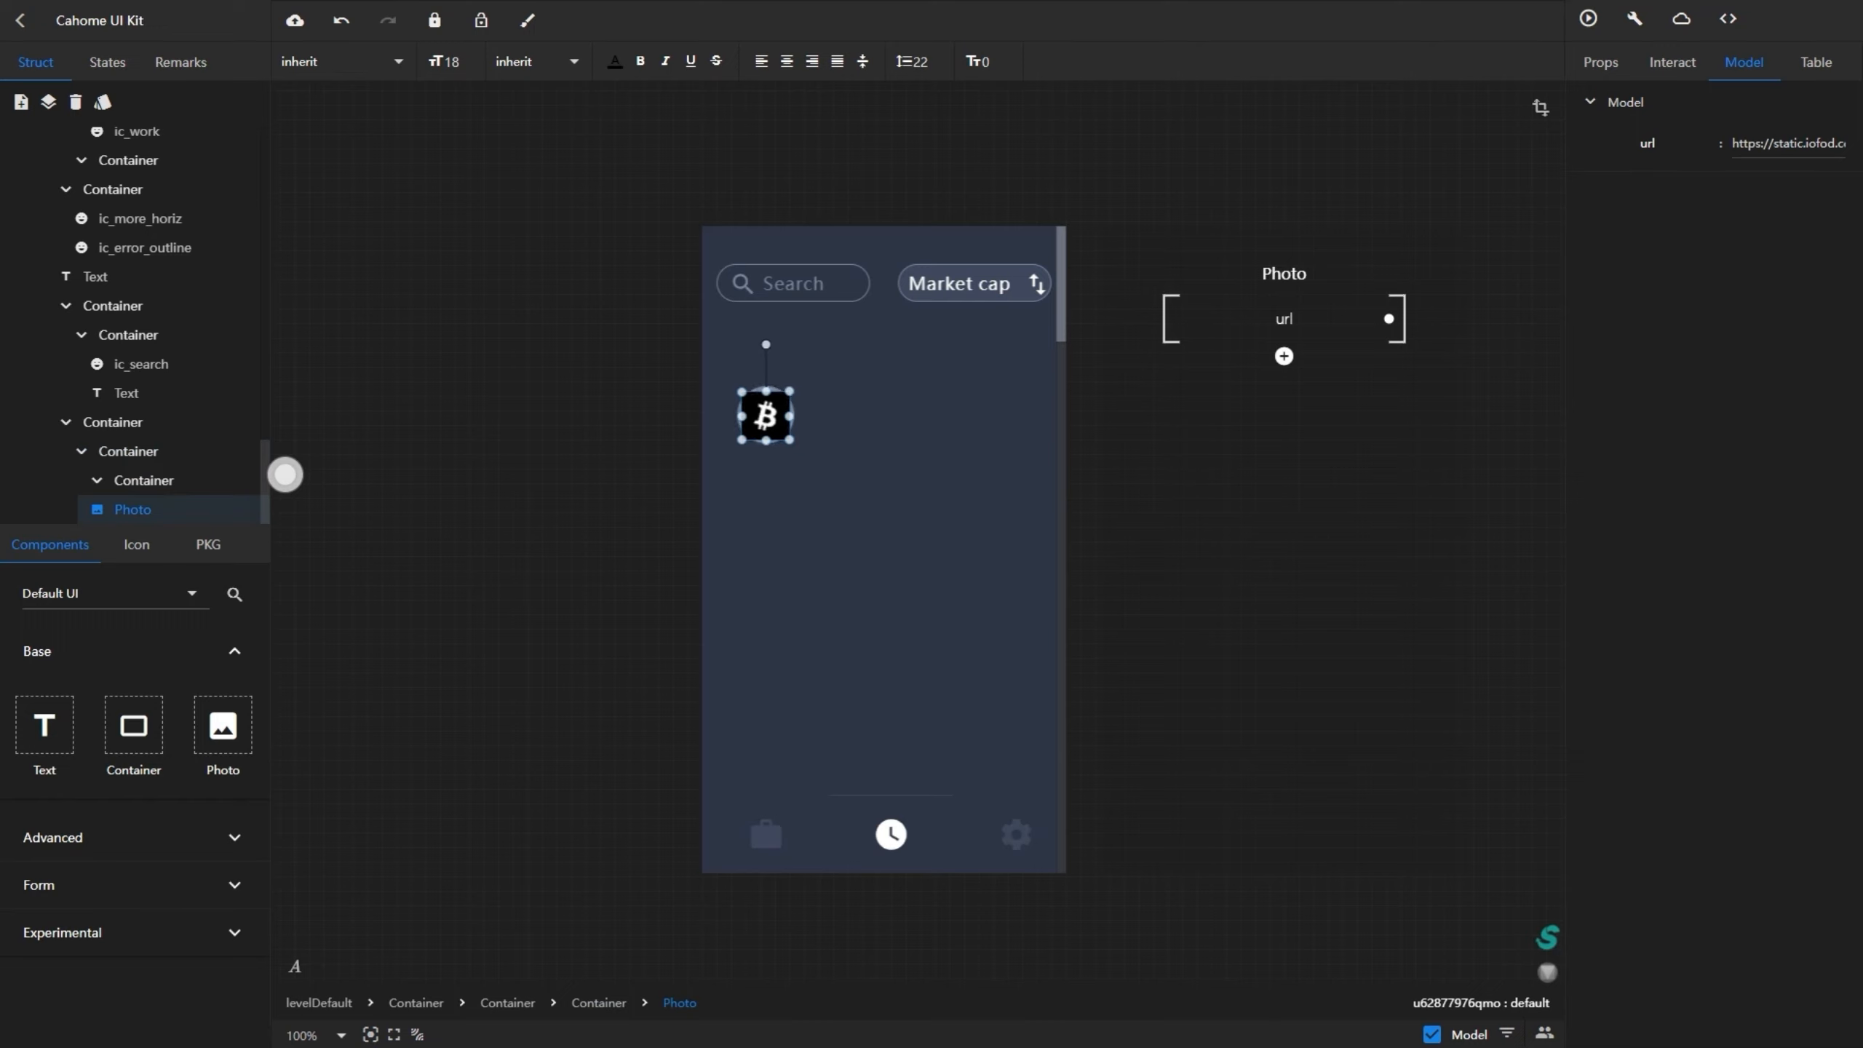
- Add a text reading "Bitcoin" at font size 18 to the currency row container, beside the Bitcoin photo
click(128, 451)
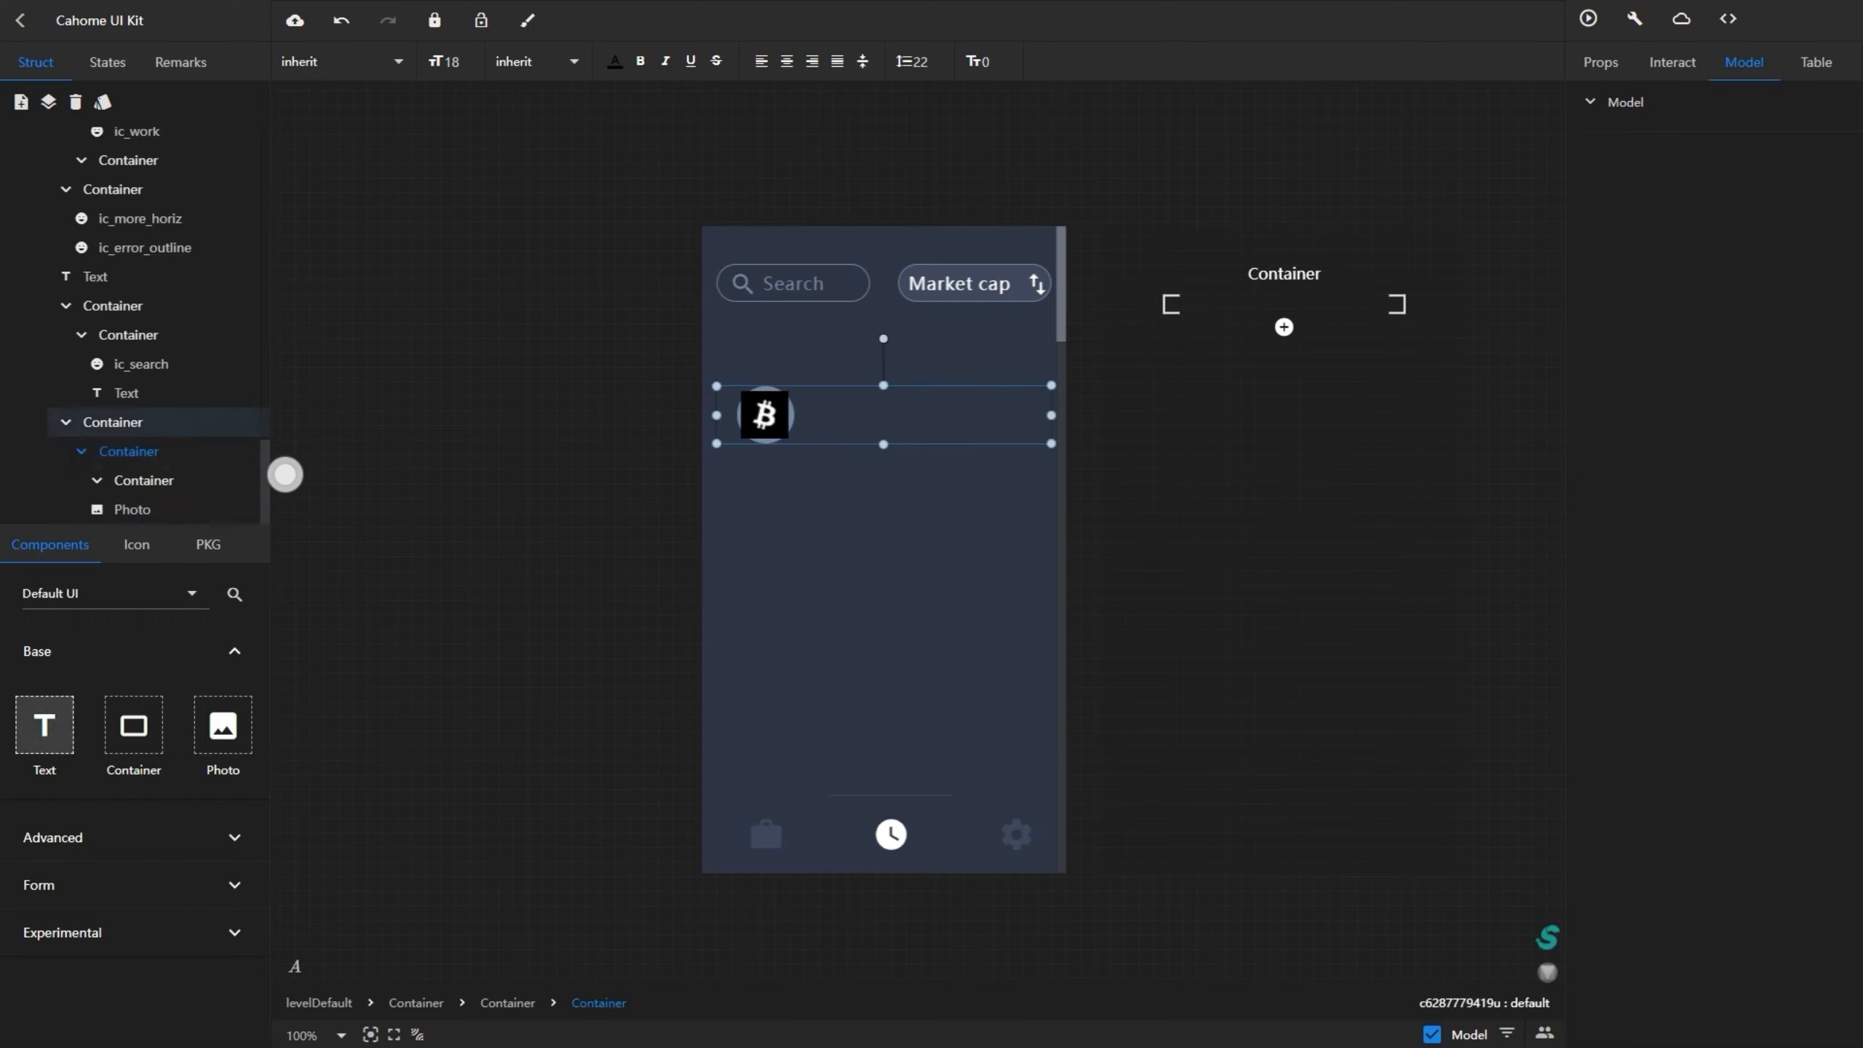
drag(43, 725, 843, 408)
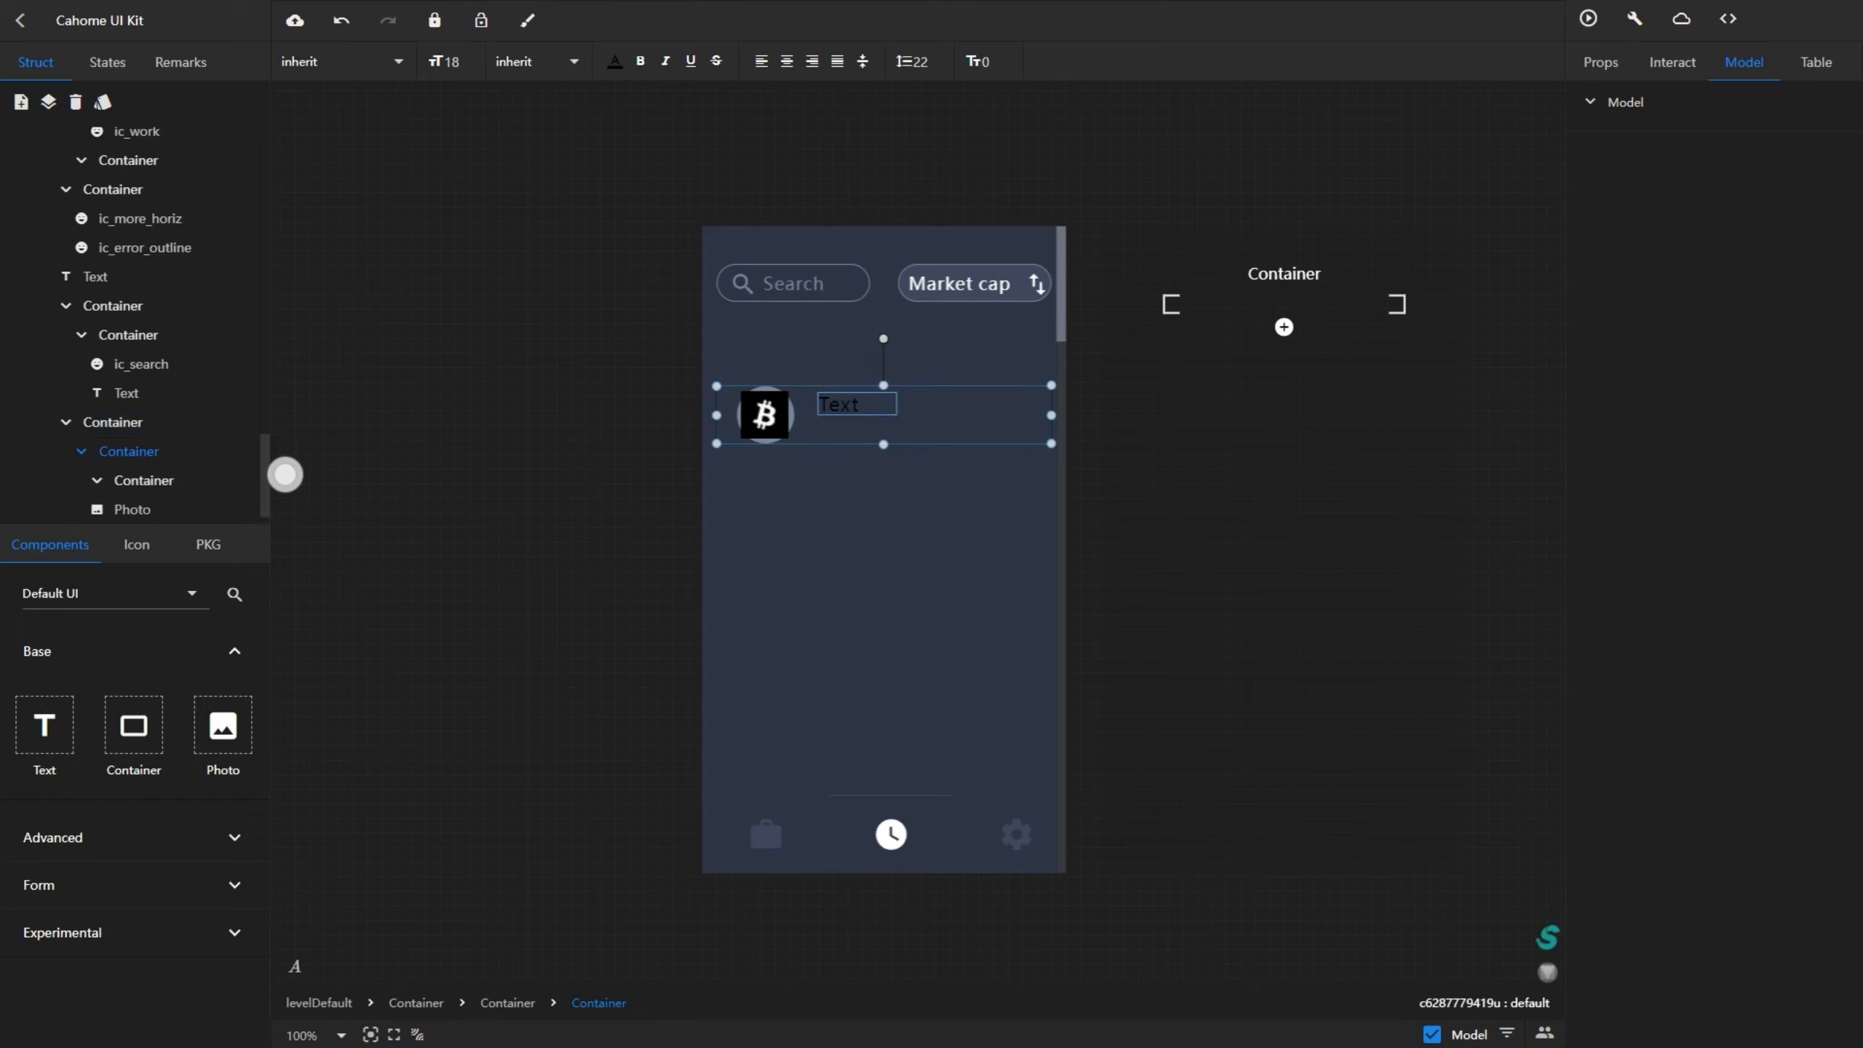
double_click(1788, 144)
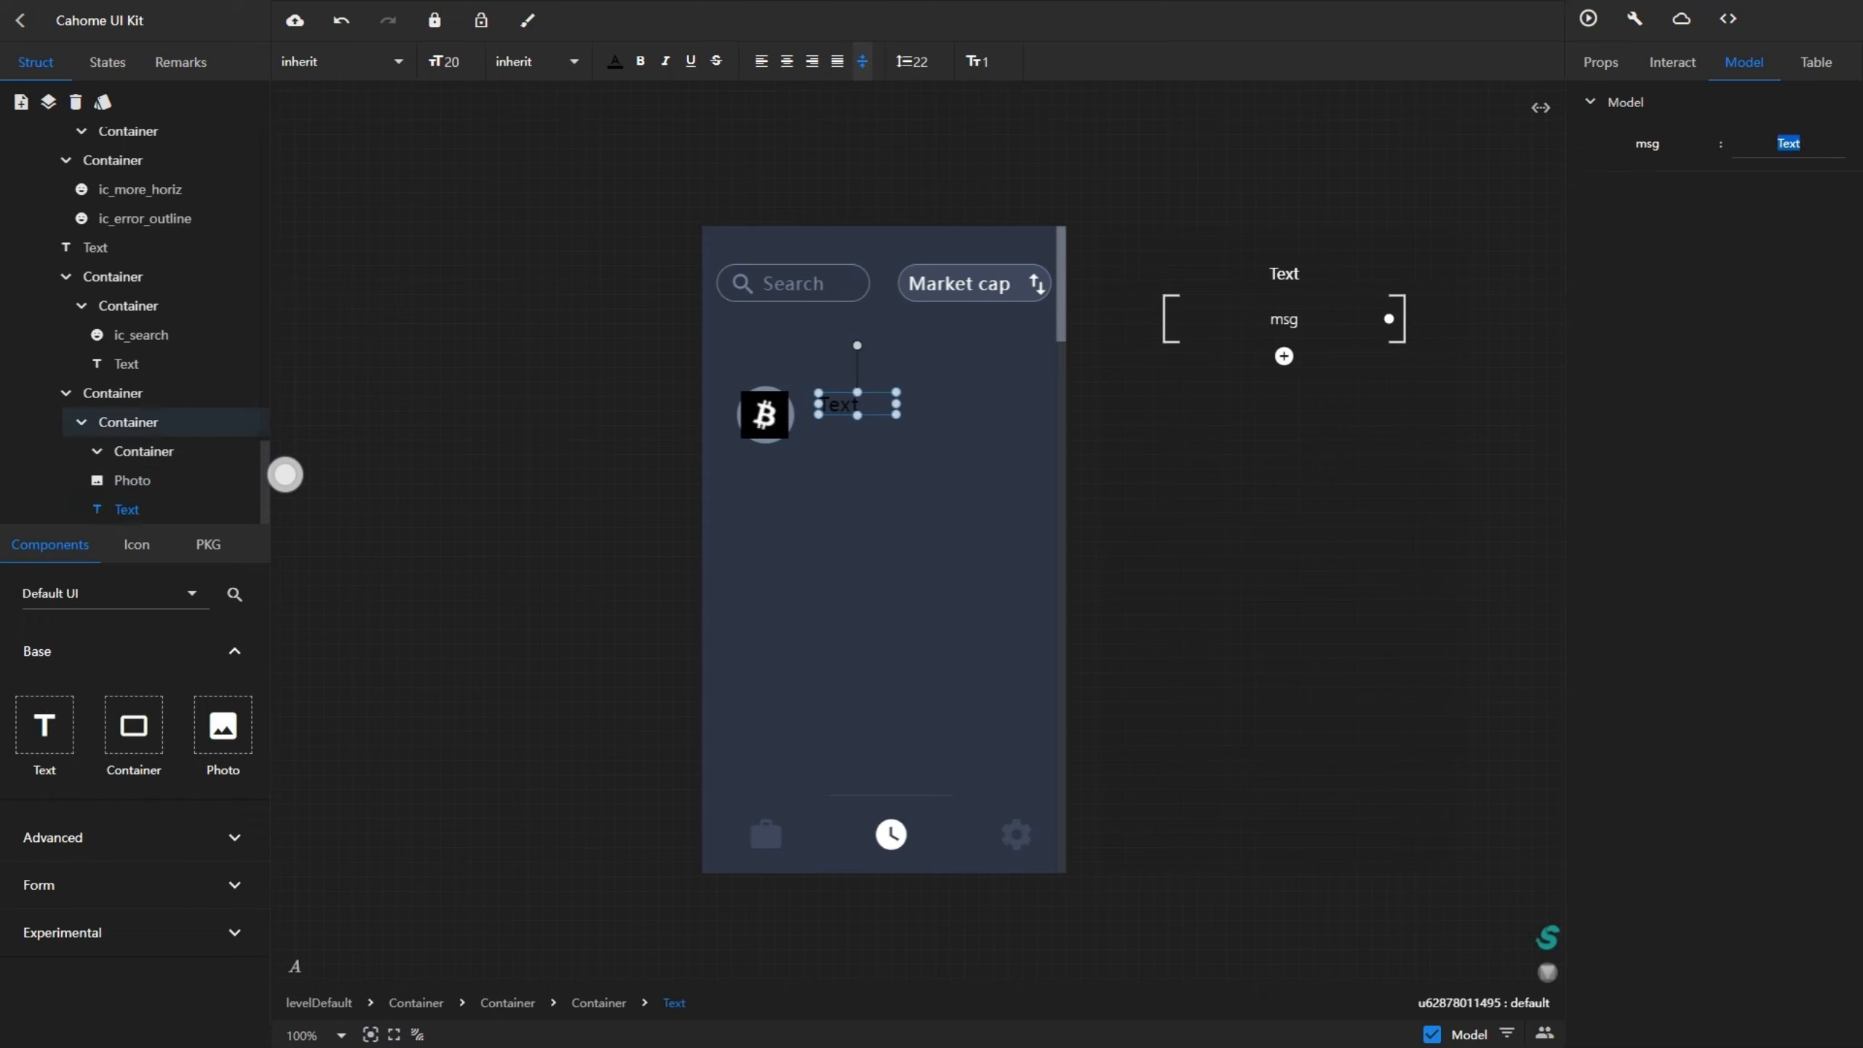
double_click(451, 63)
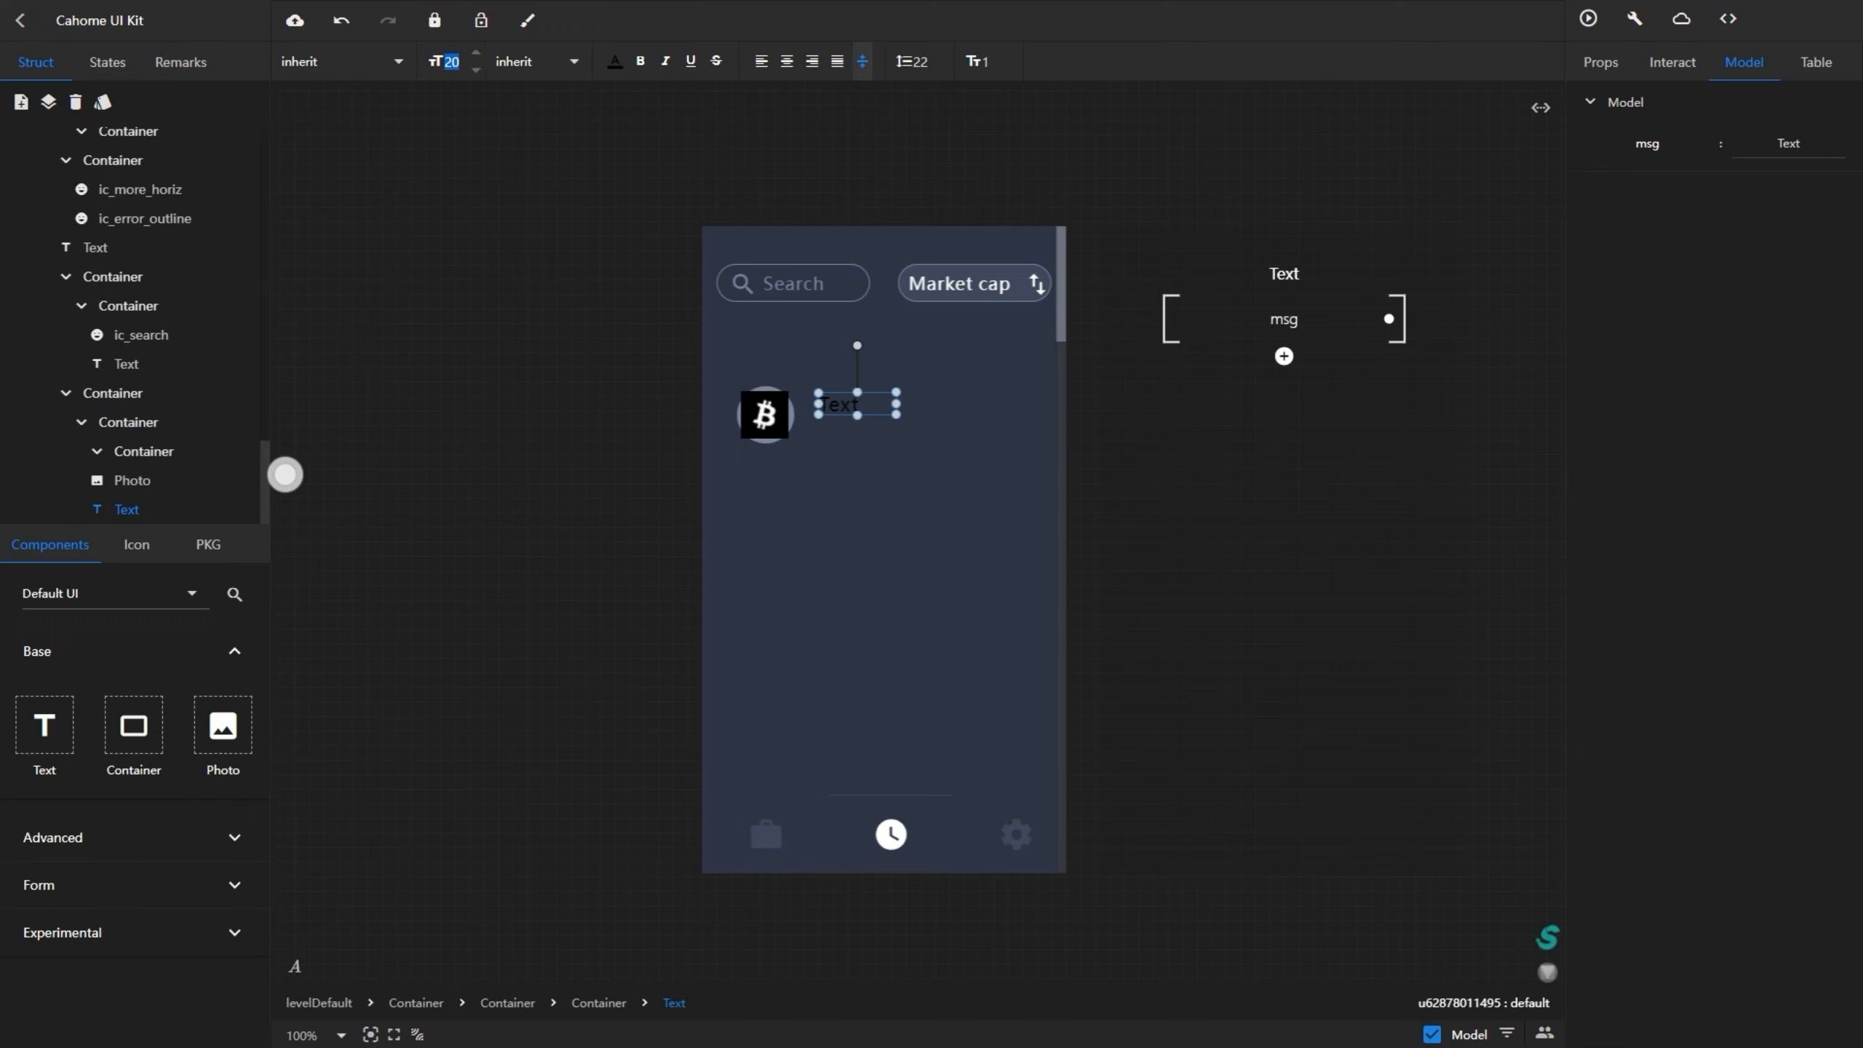
text(18)
drag(1776, 145, 1801, 144)
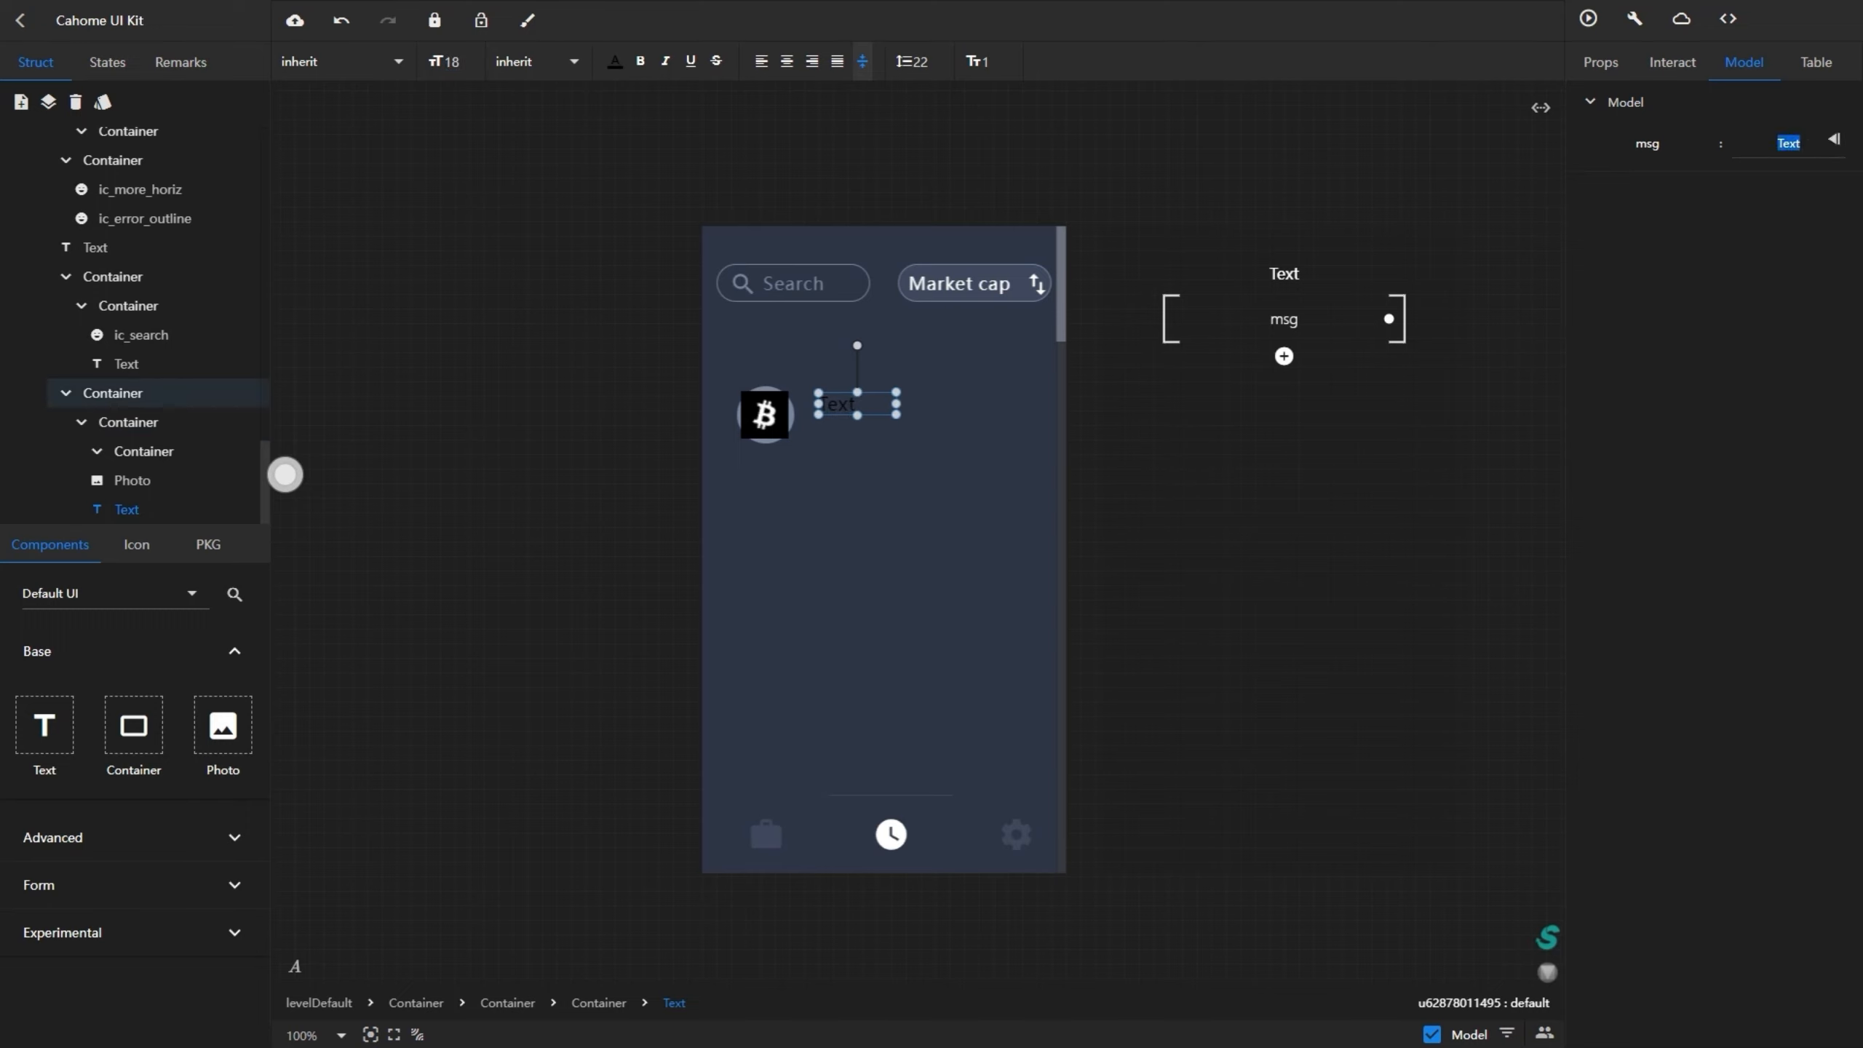
text(Bitcoin)
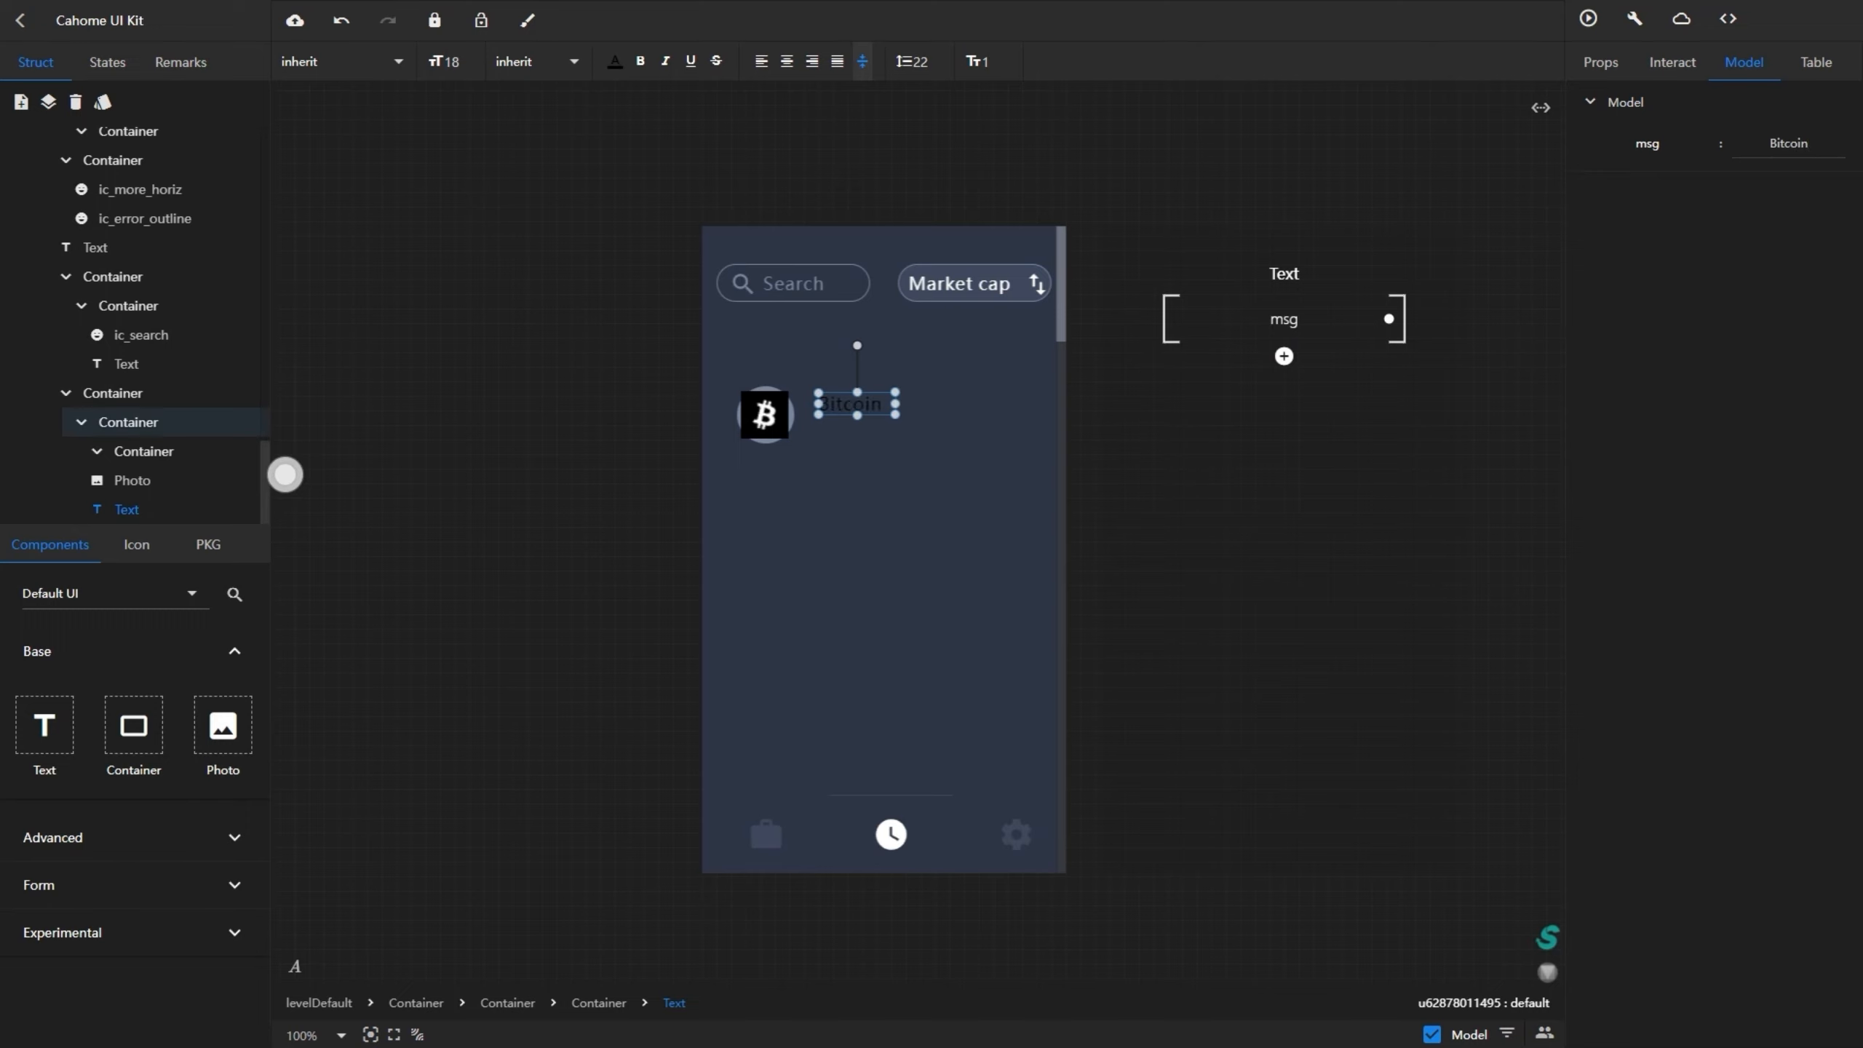
- Make the "Bitcoin" text white at font size 22 and place it close beside the photo
click(615, 61)
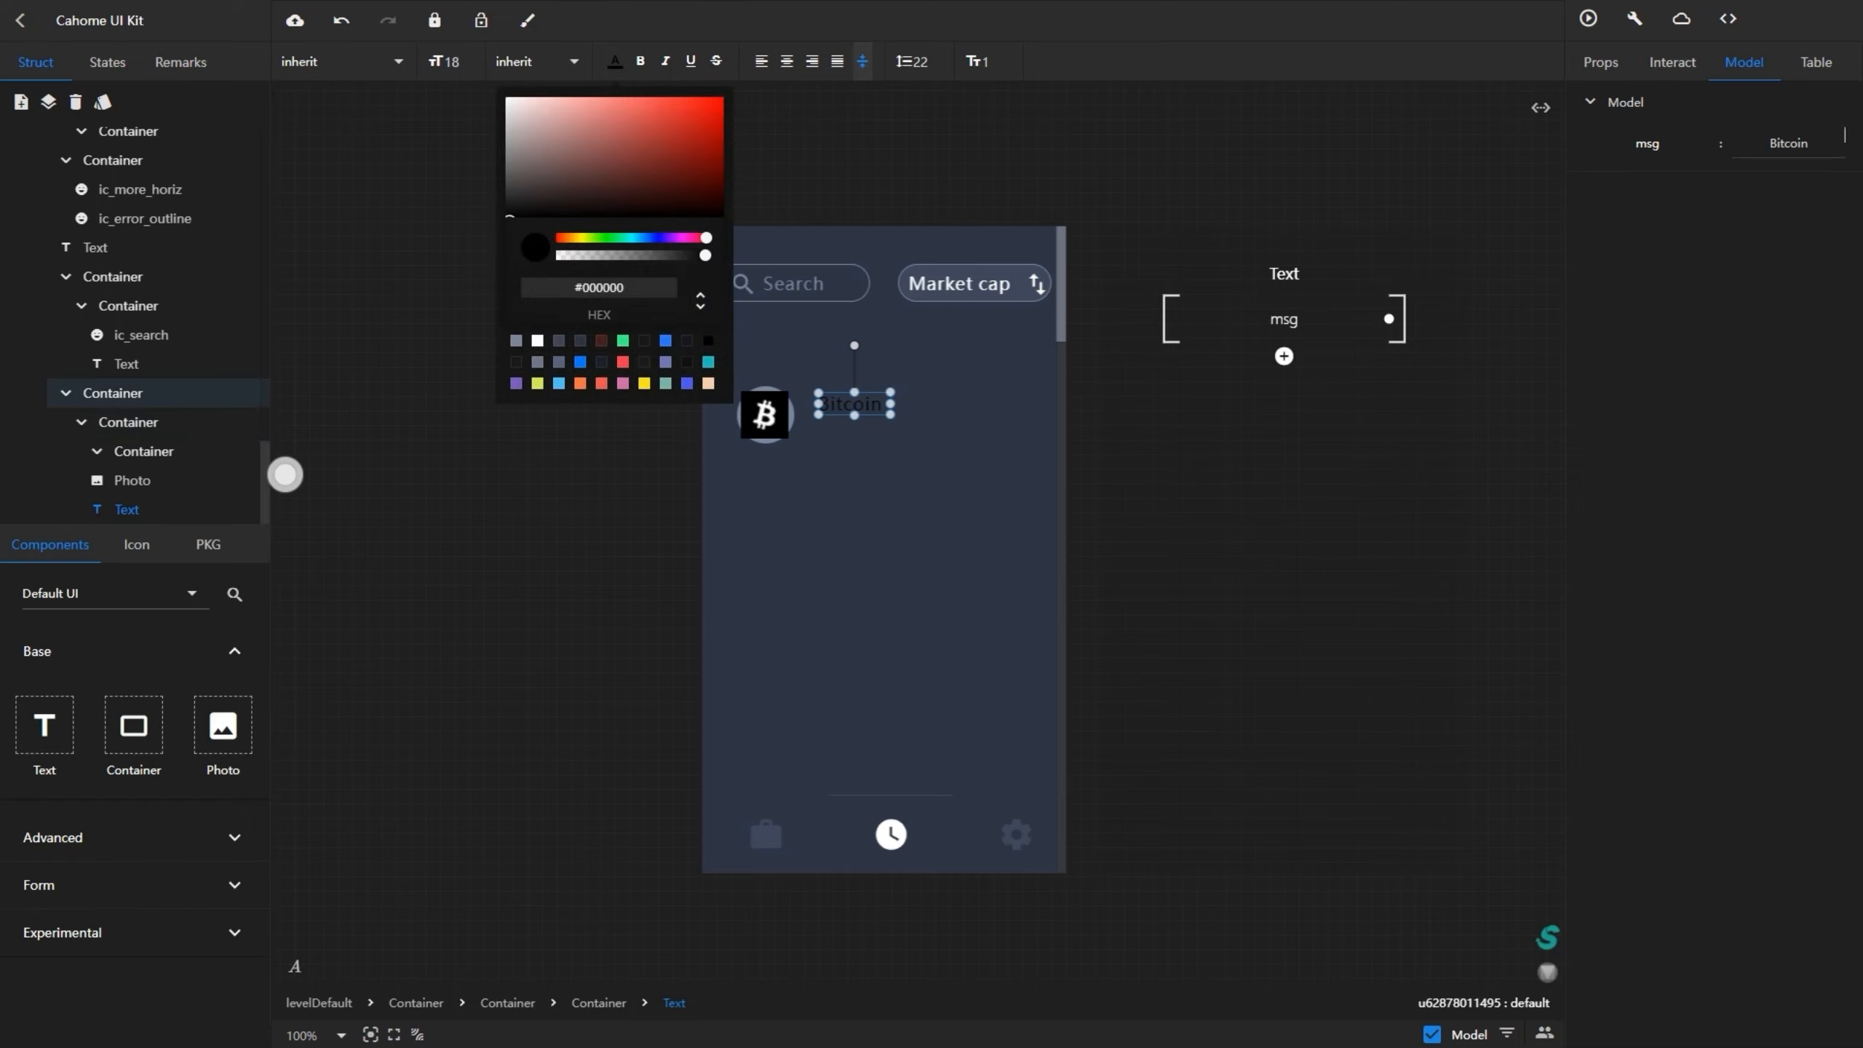
click(448, 62)
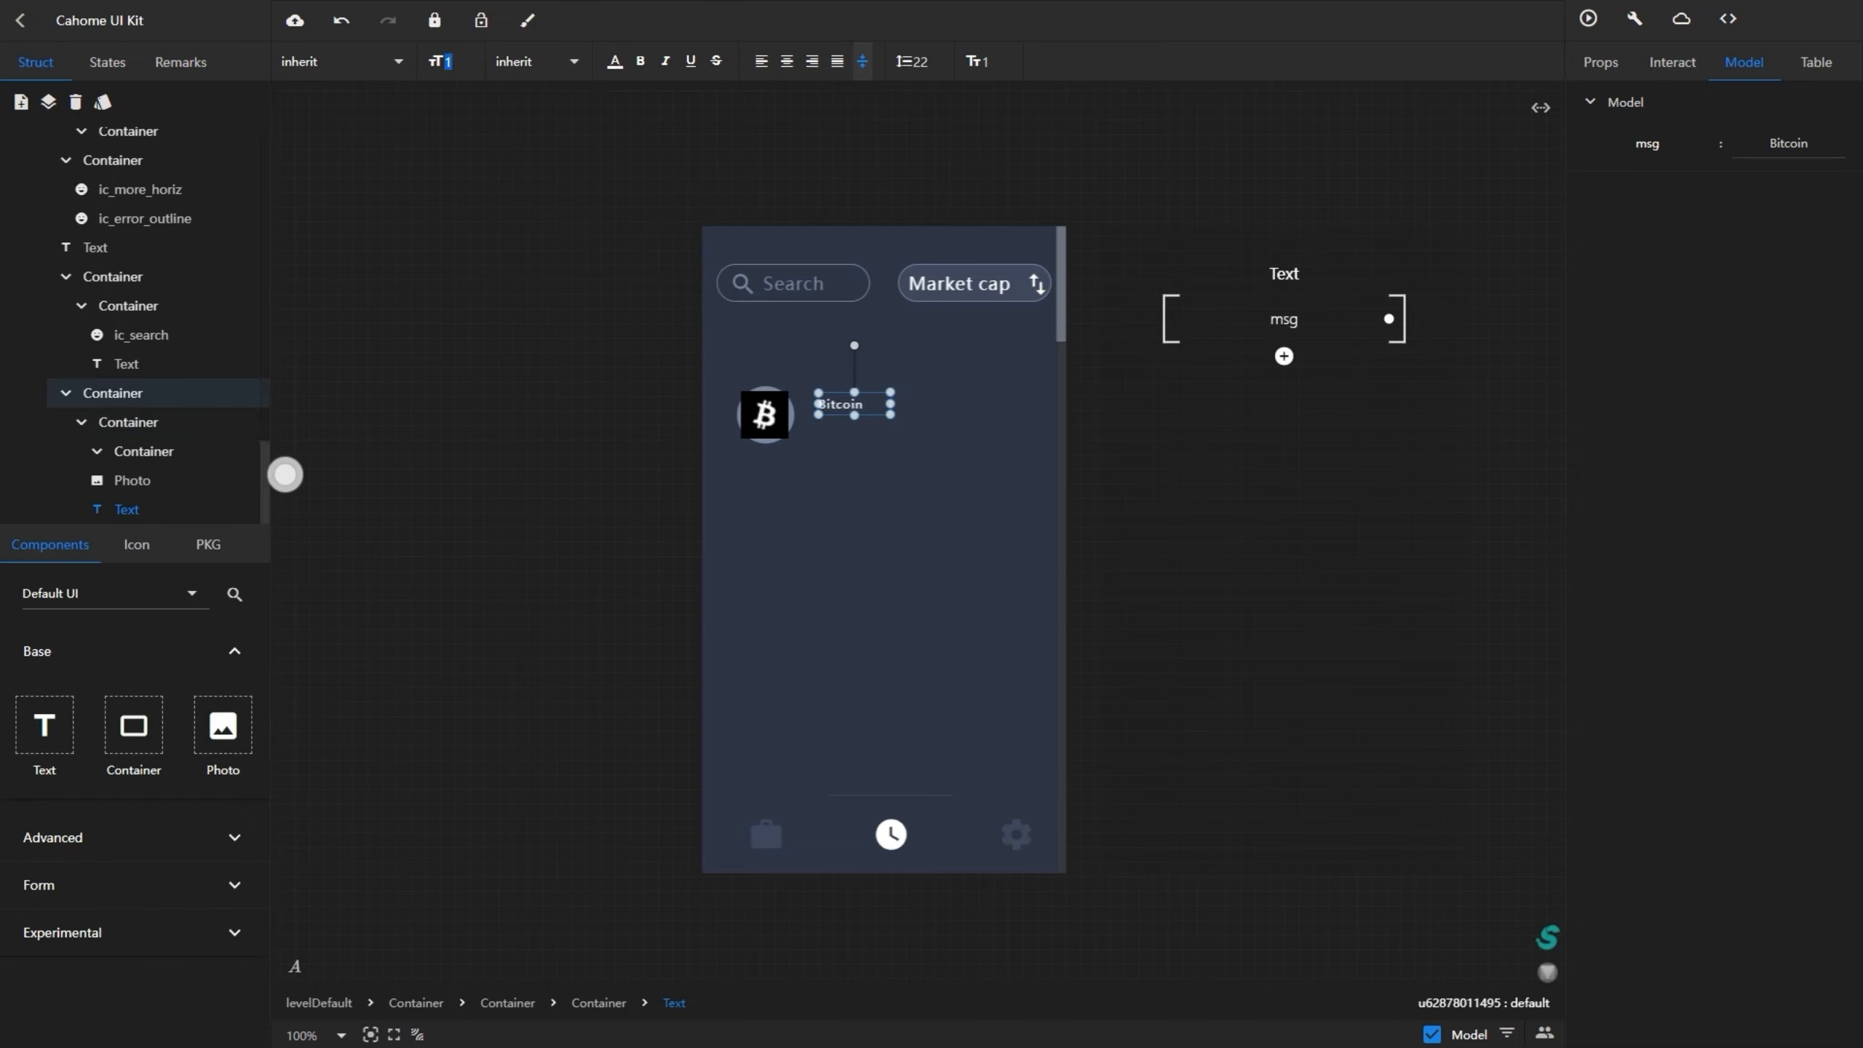
text(22)
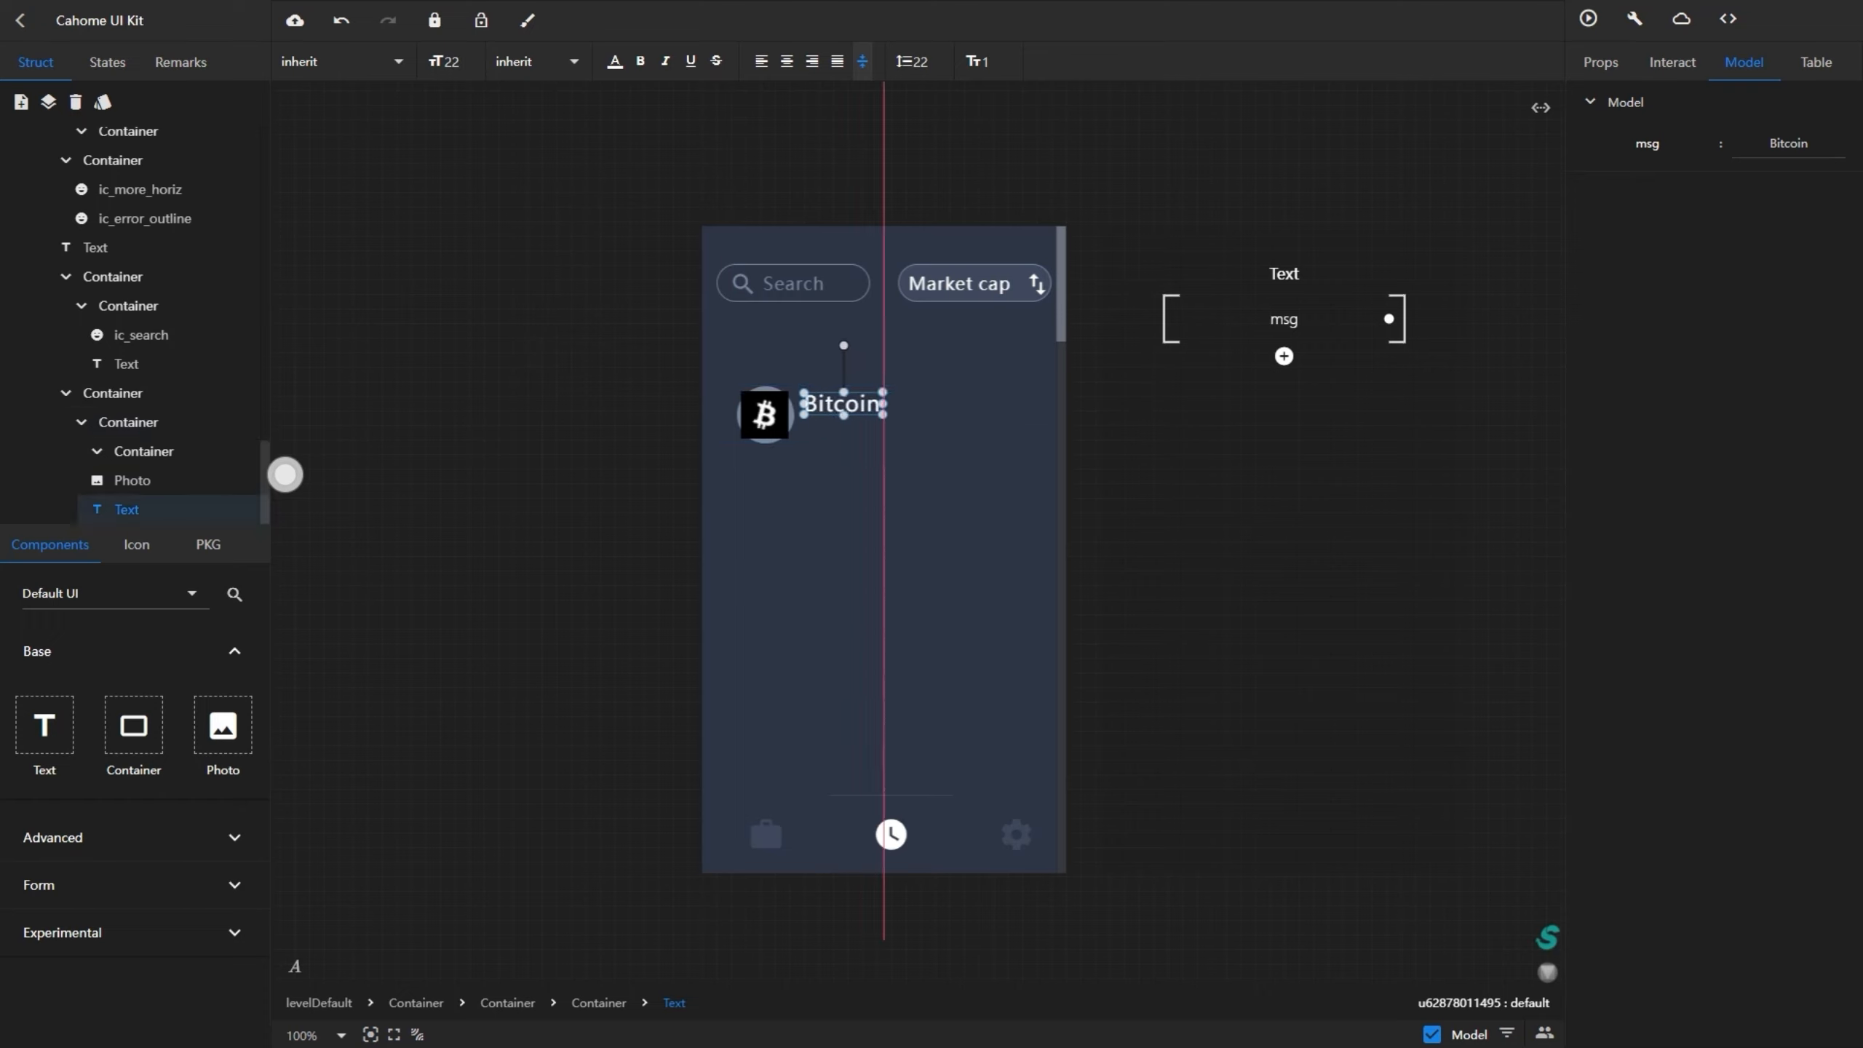
key(Escape)
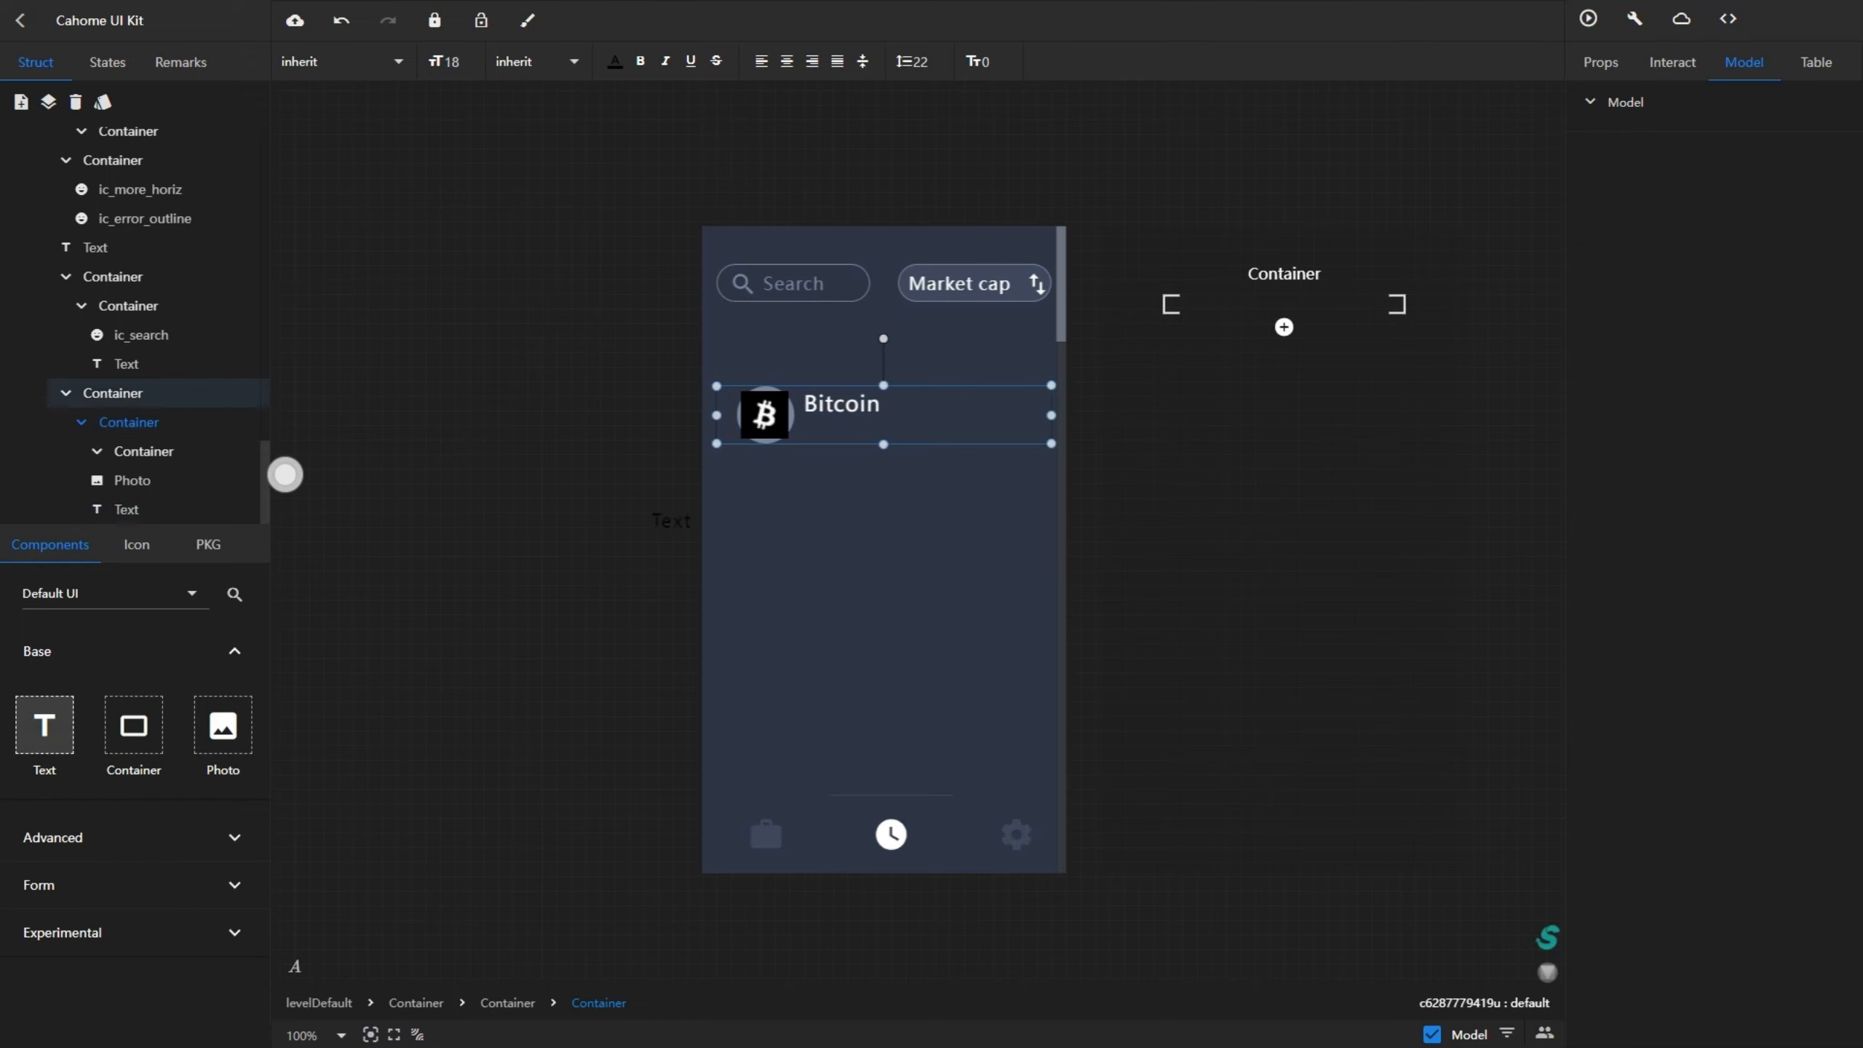
- Add a text reading "BTC" at font size 18 to the row container, below the "Bitcoin" text
drag(671, 521, 847, 428)
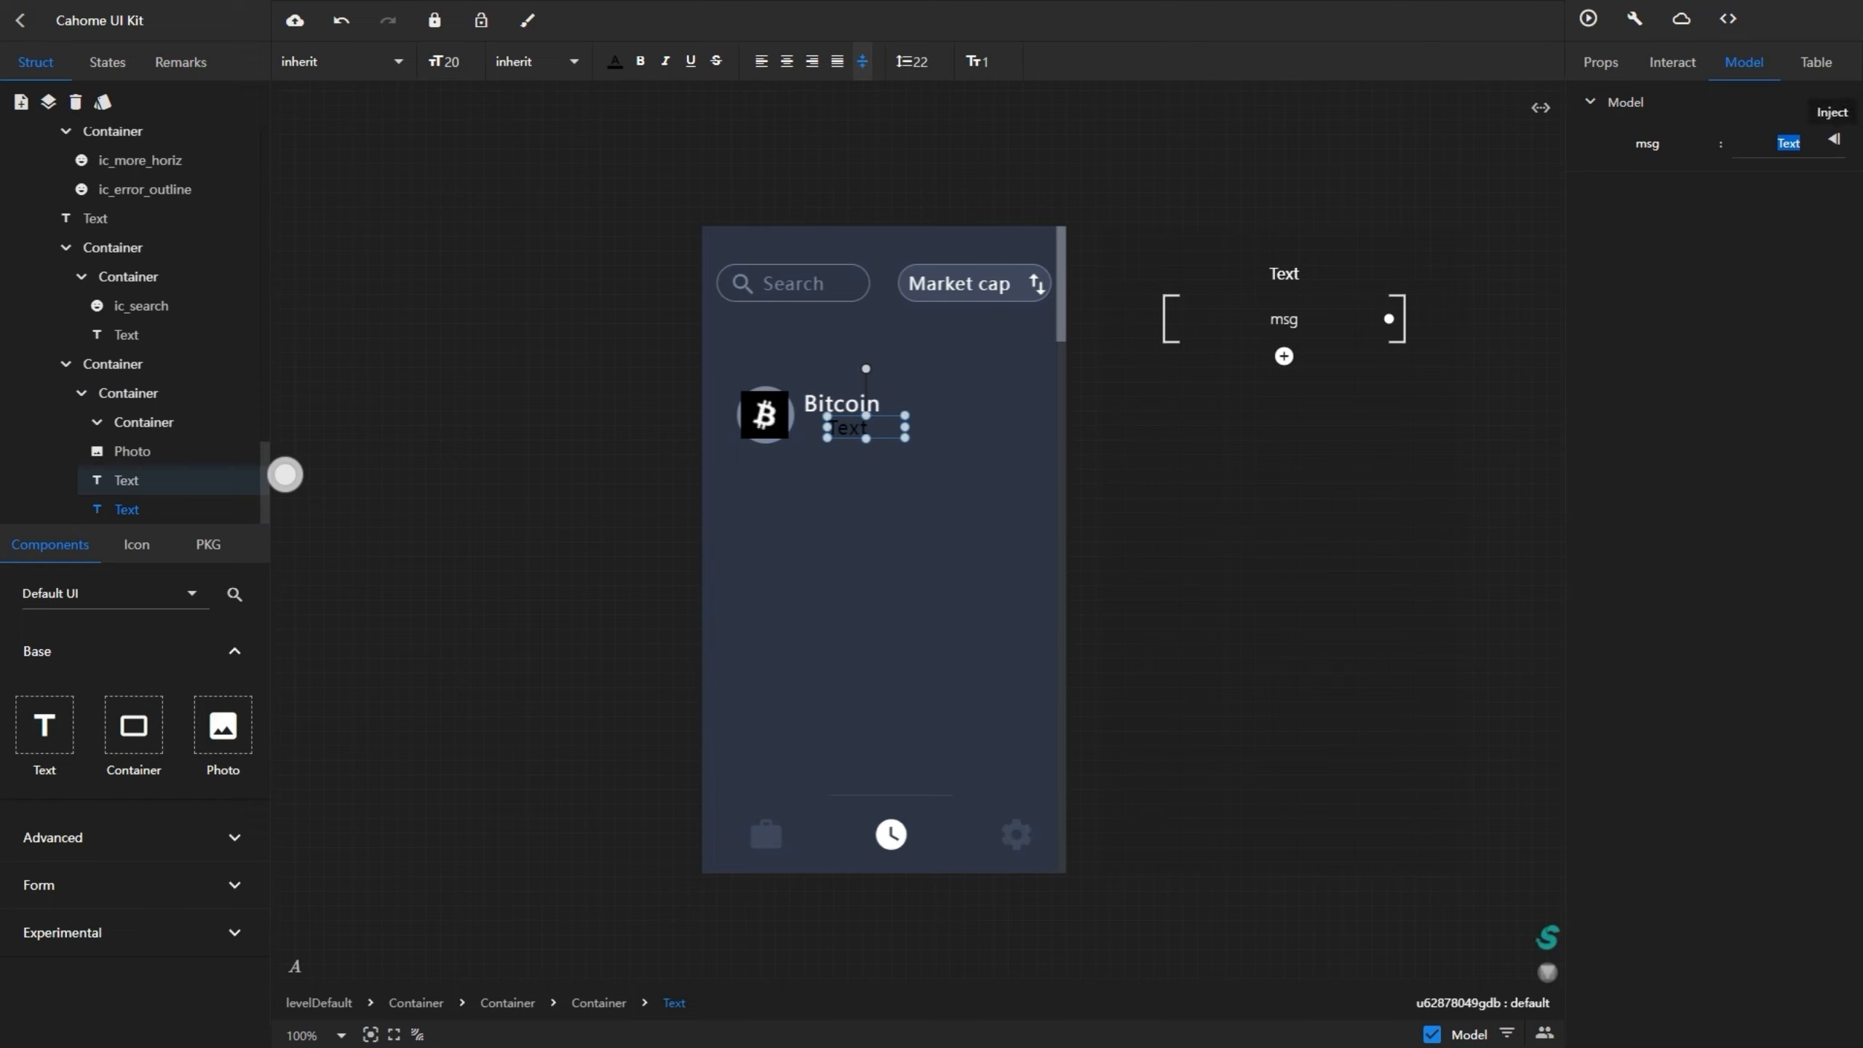
text(BTC)
key(Return)
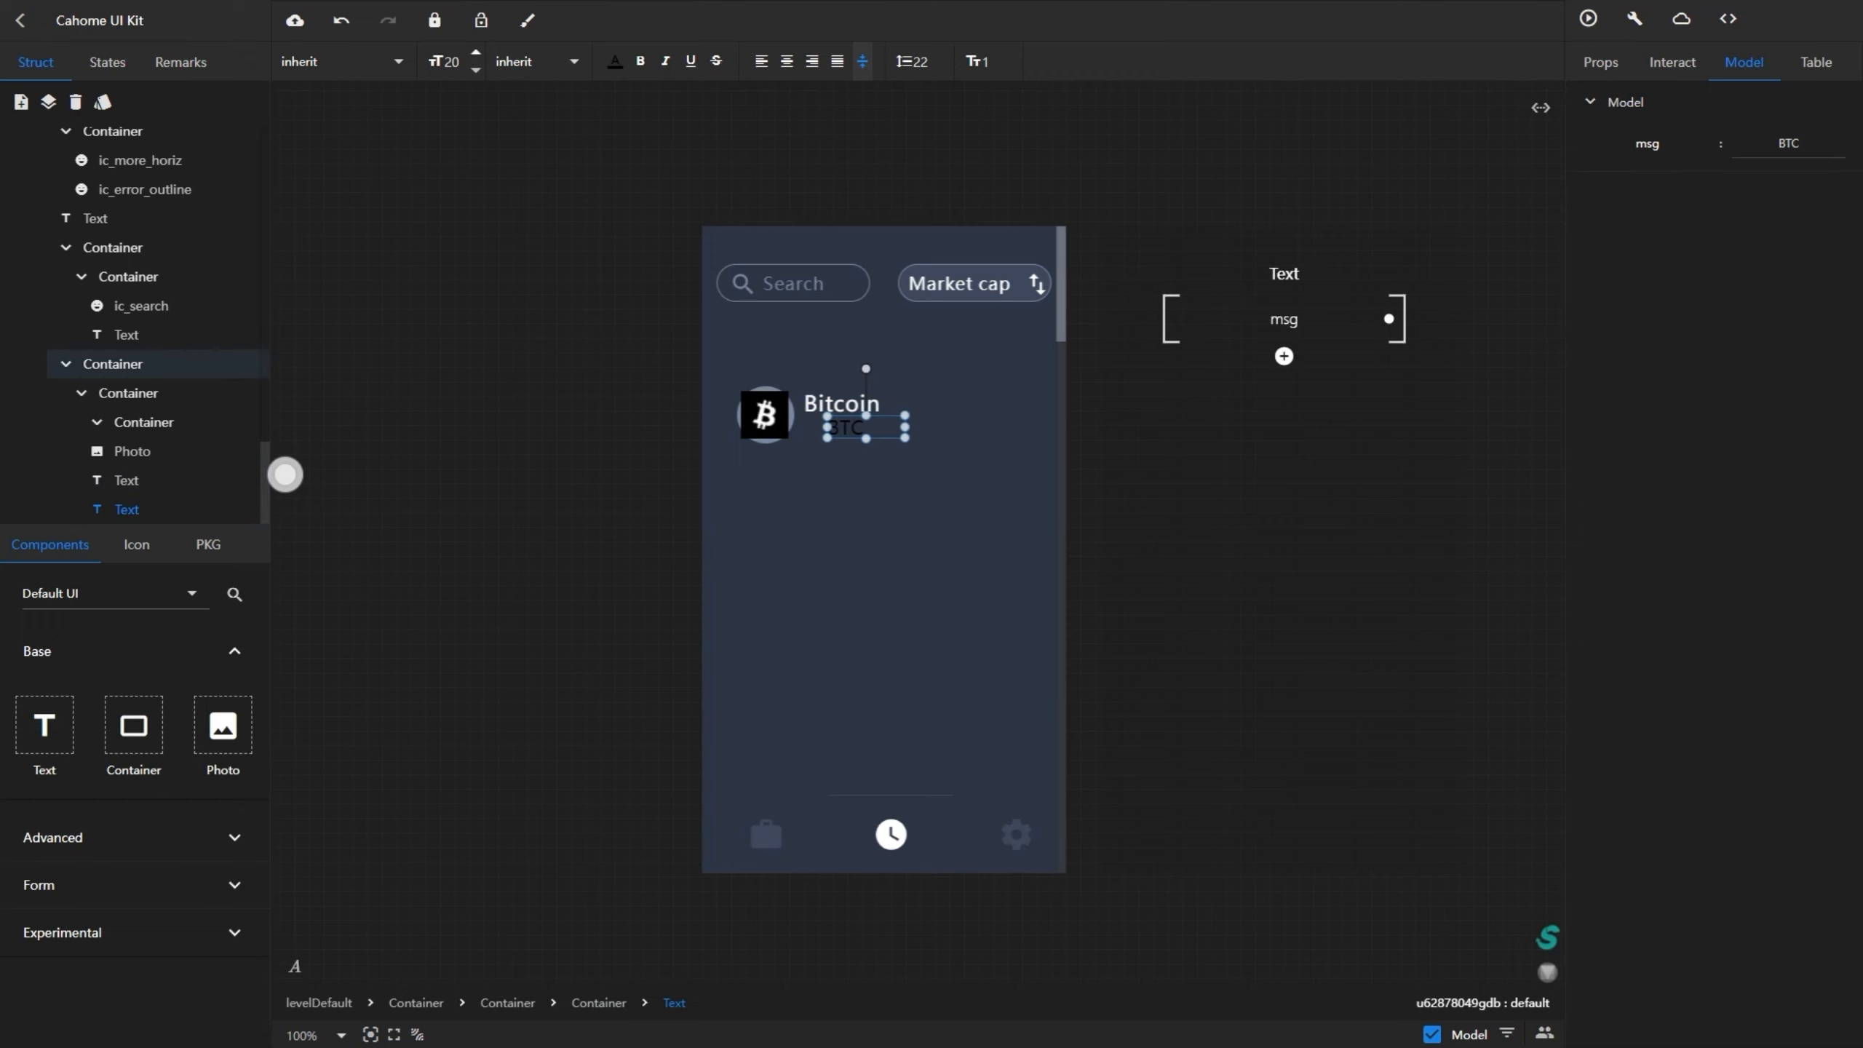
text(18)
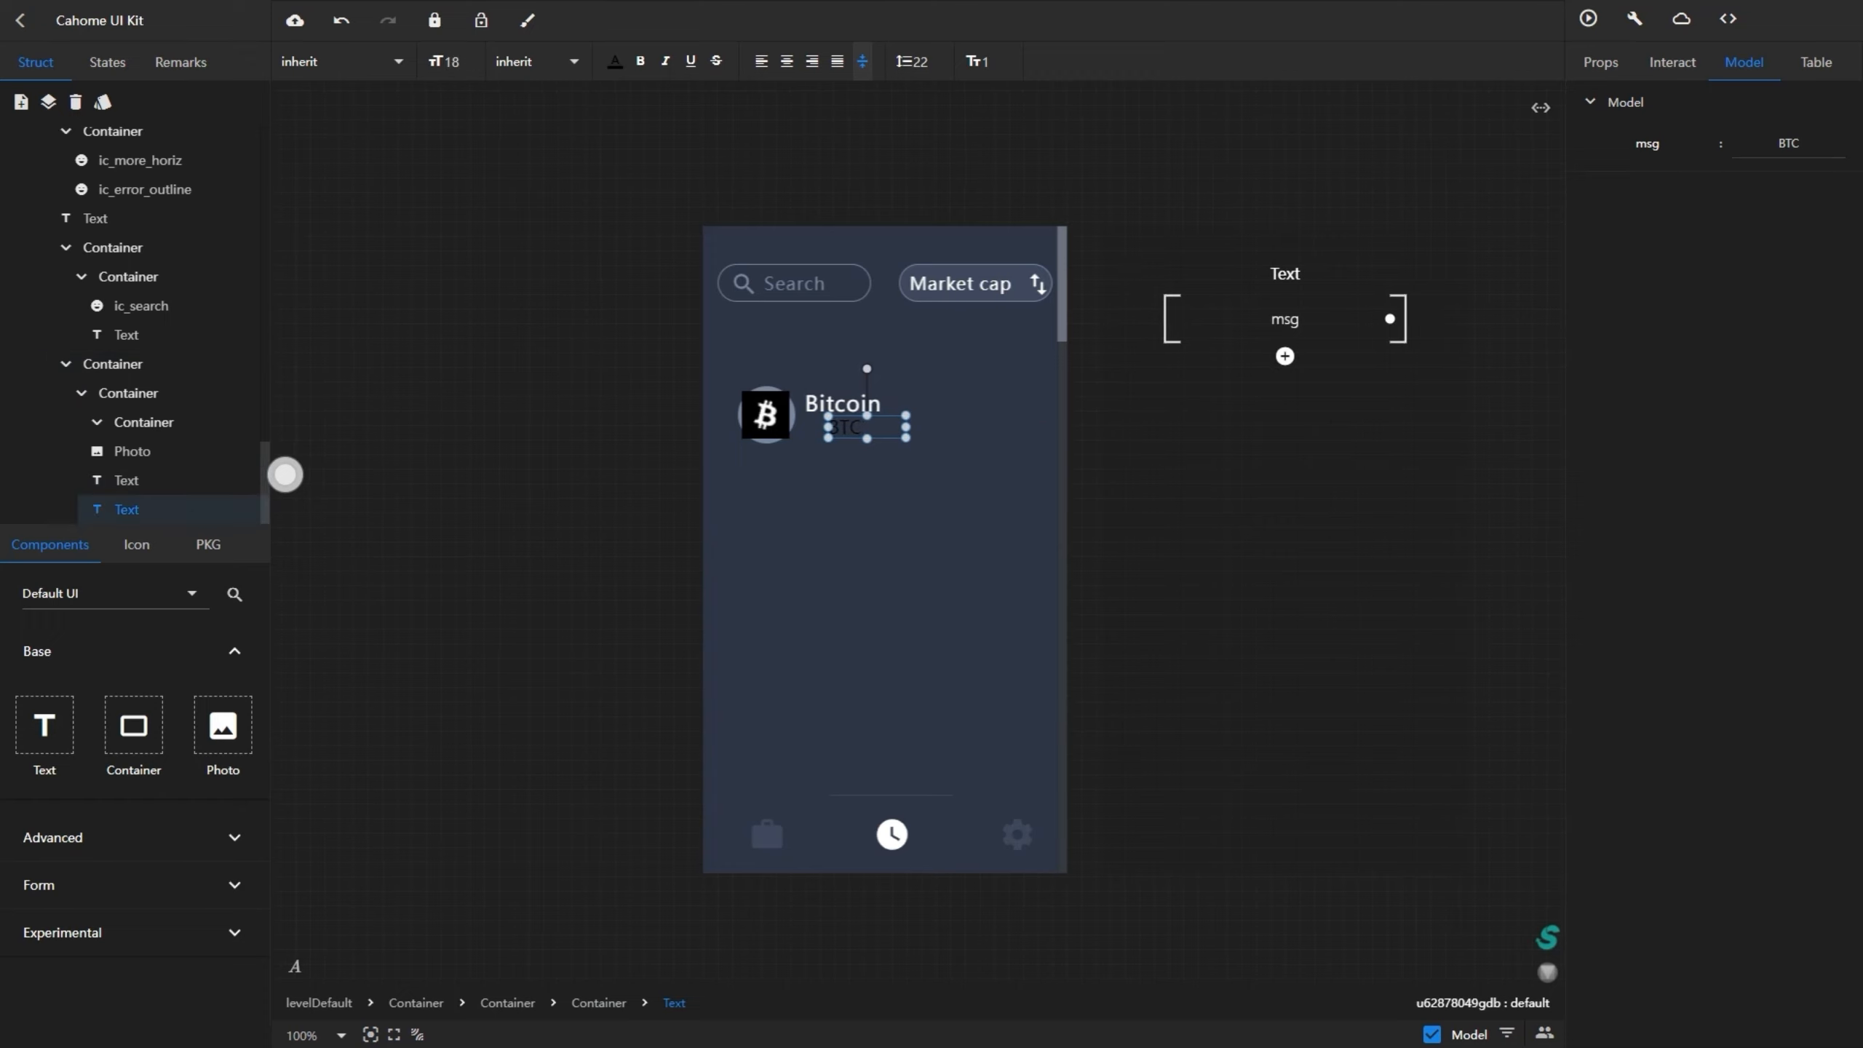
key(Return)
- Colour the "BTC" text grey-blue #79879E and line it up under the start of the "Bitcoin" text
click(615, 61)
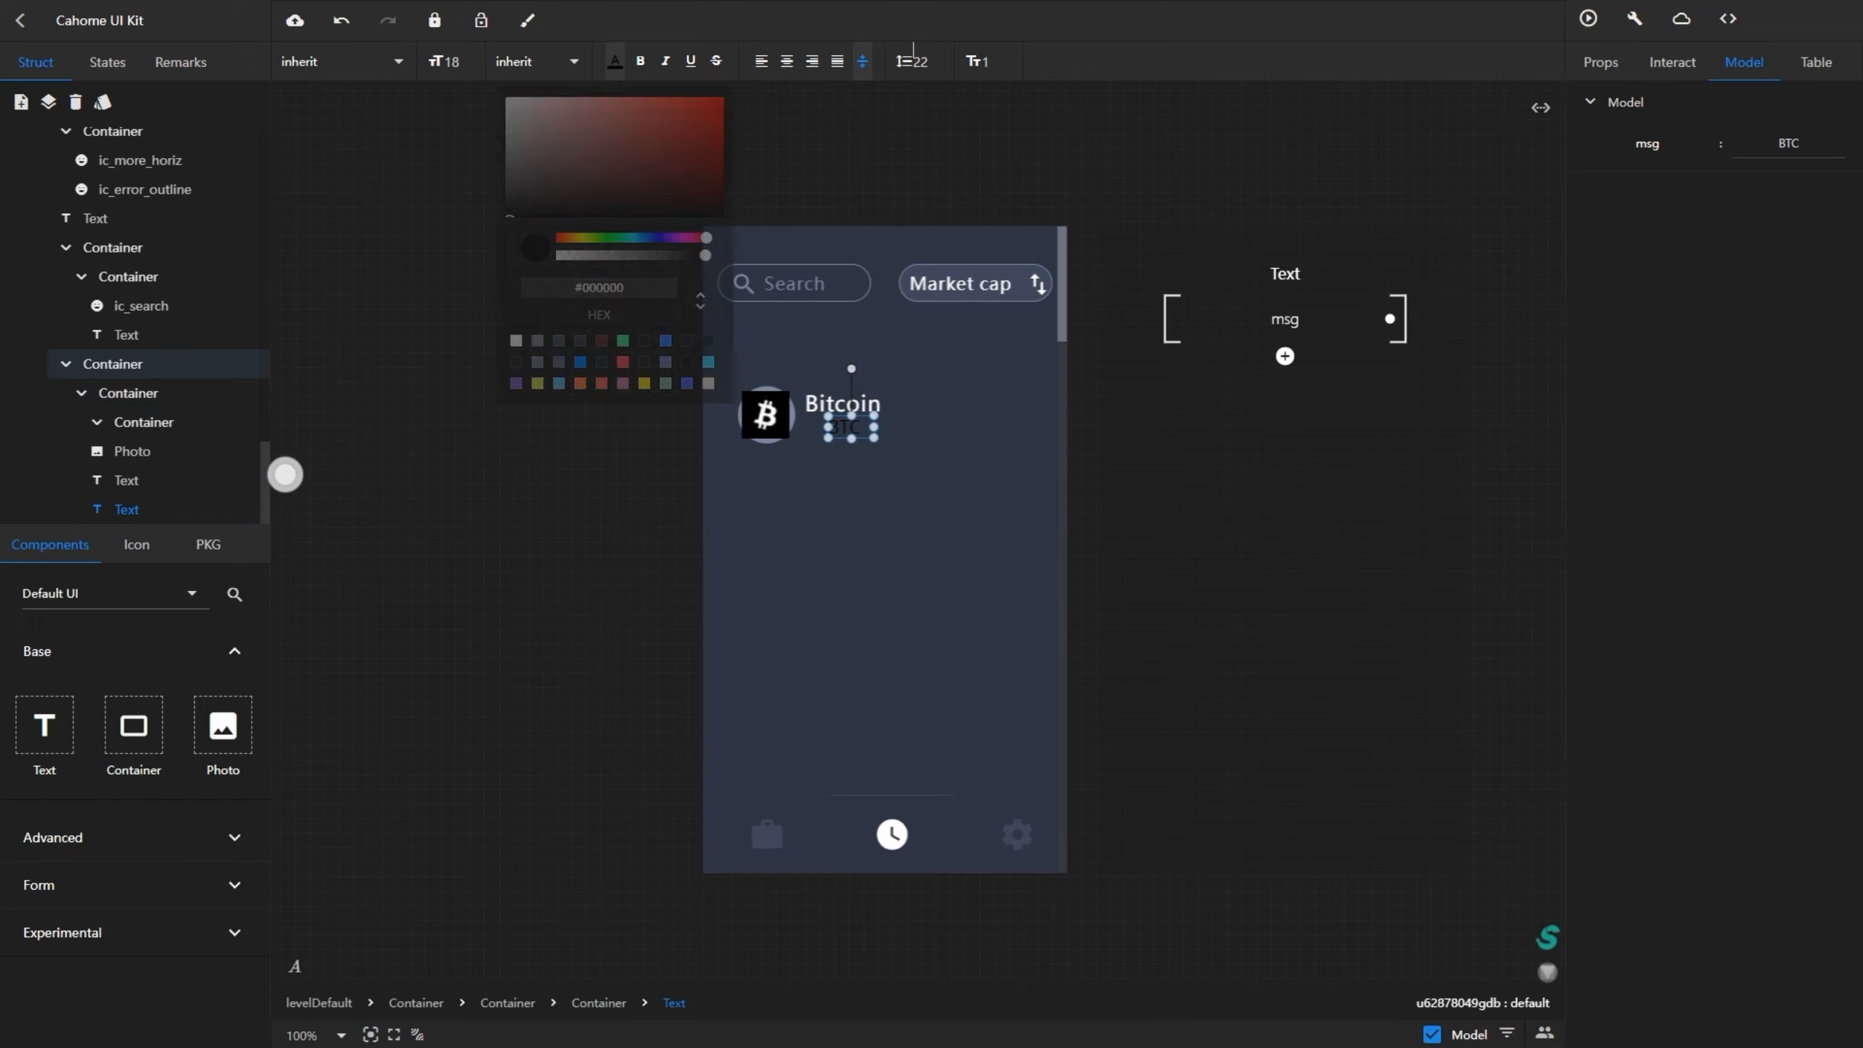
click(537, 340)
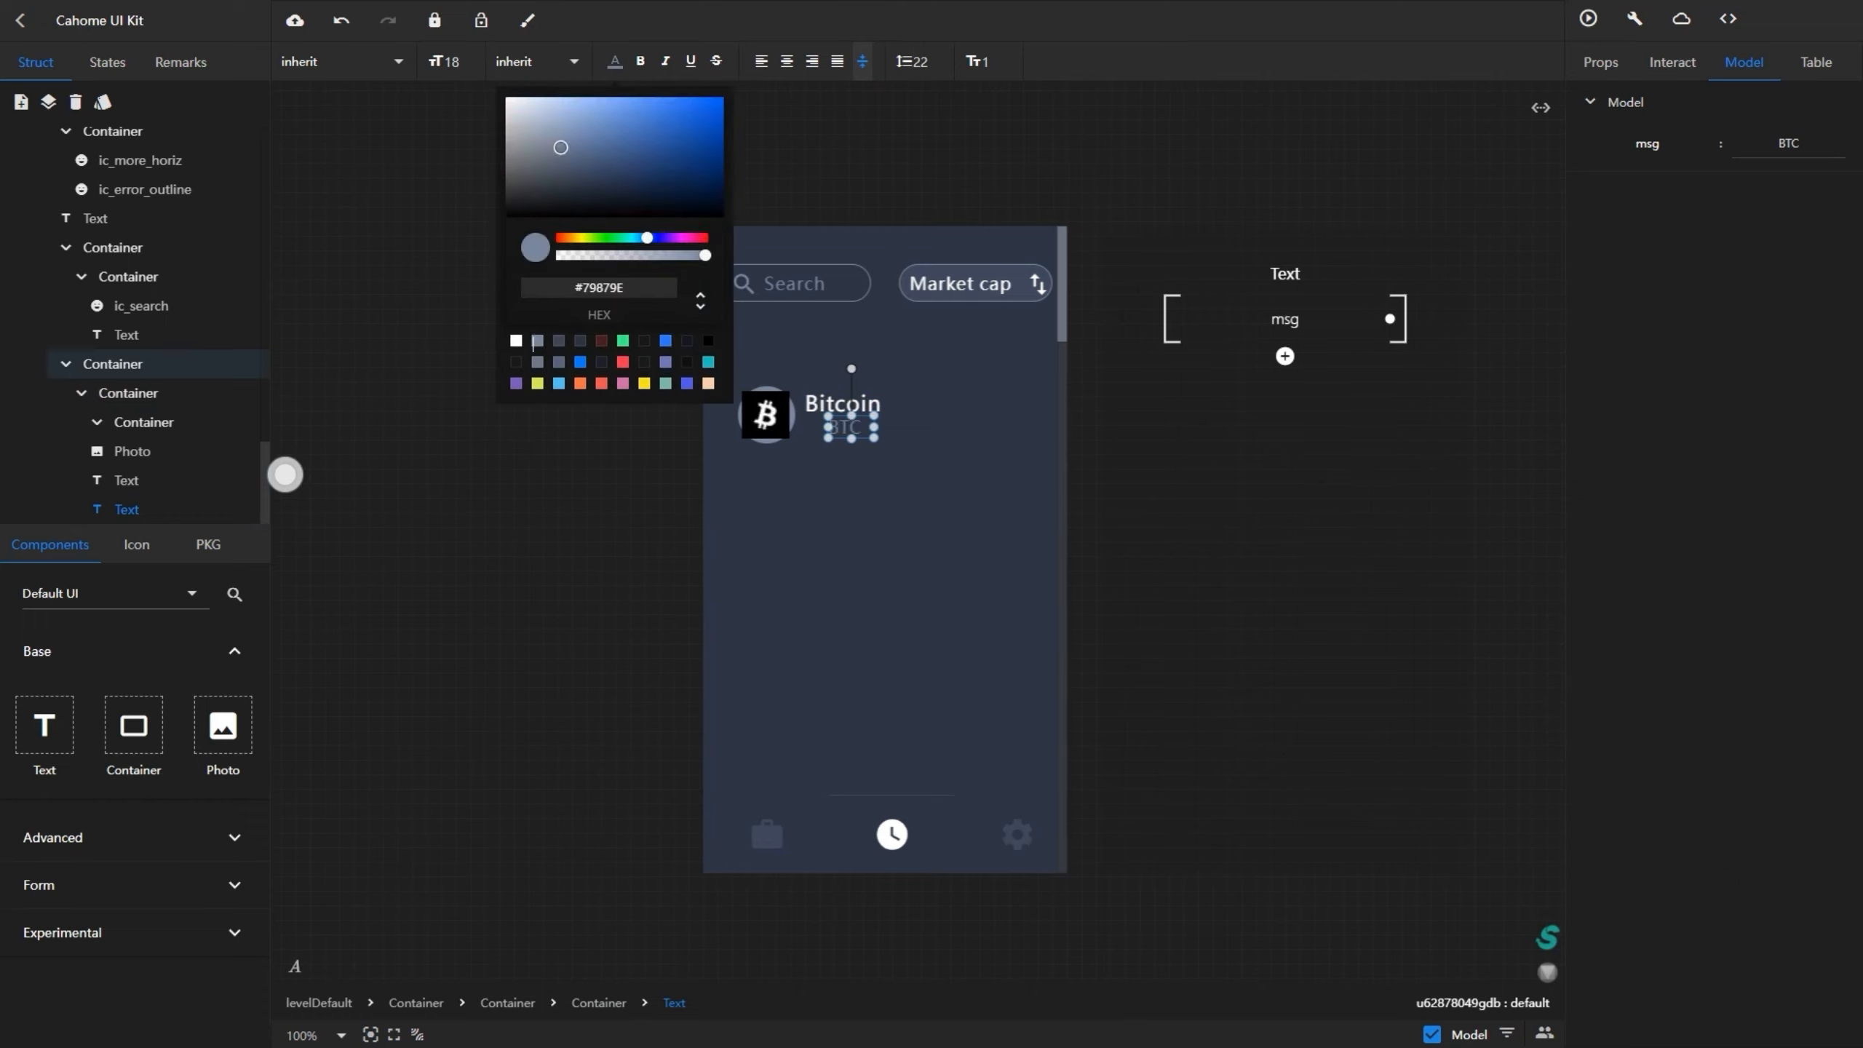
click(844, 426)
click(837, 426)
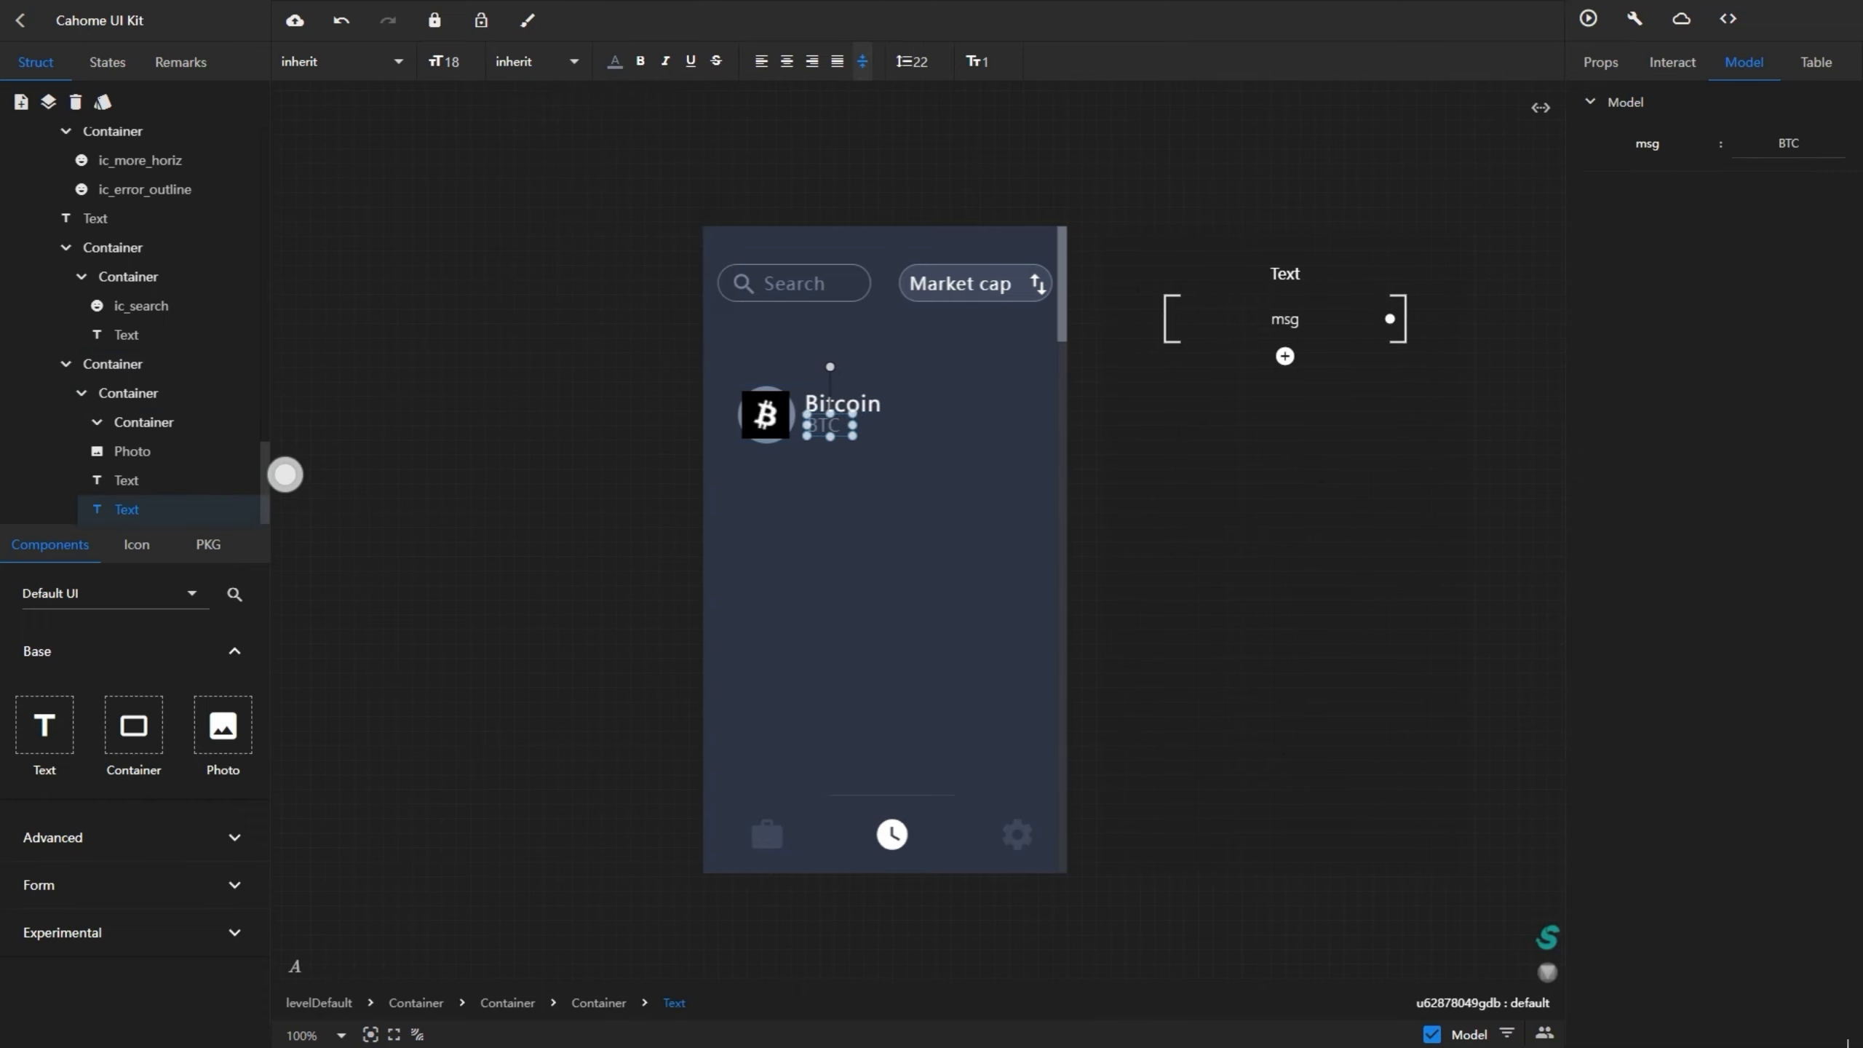
key(Escape)
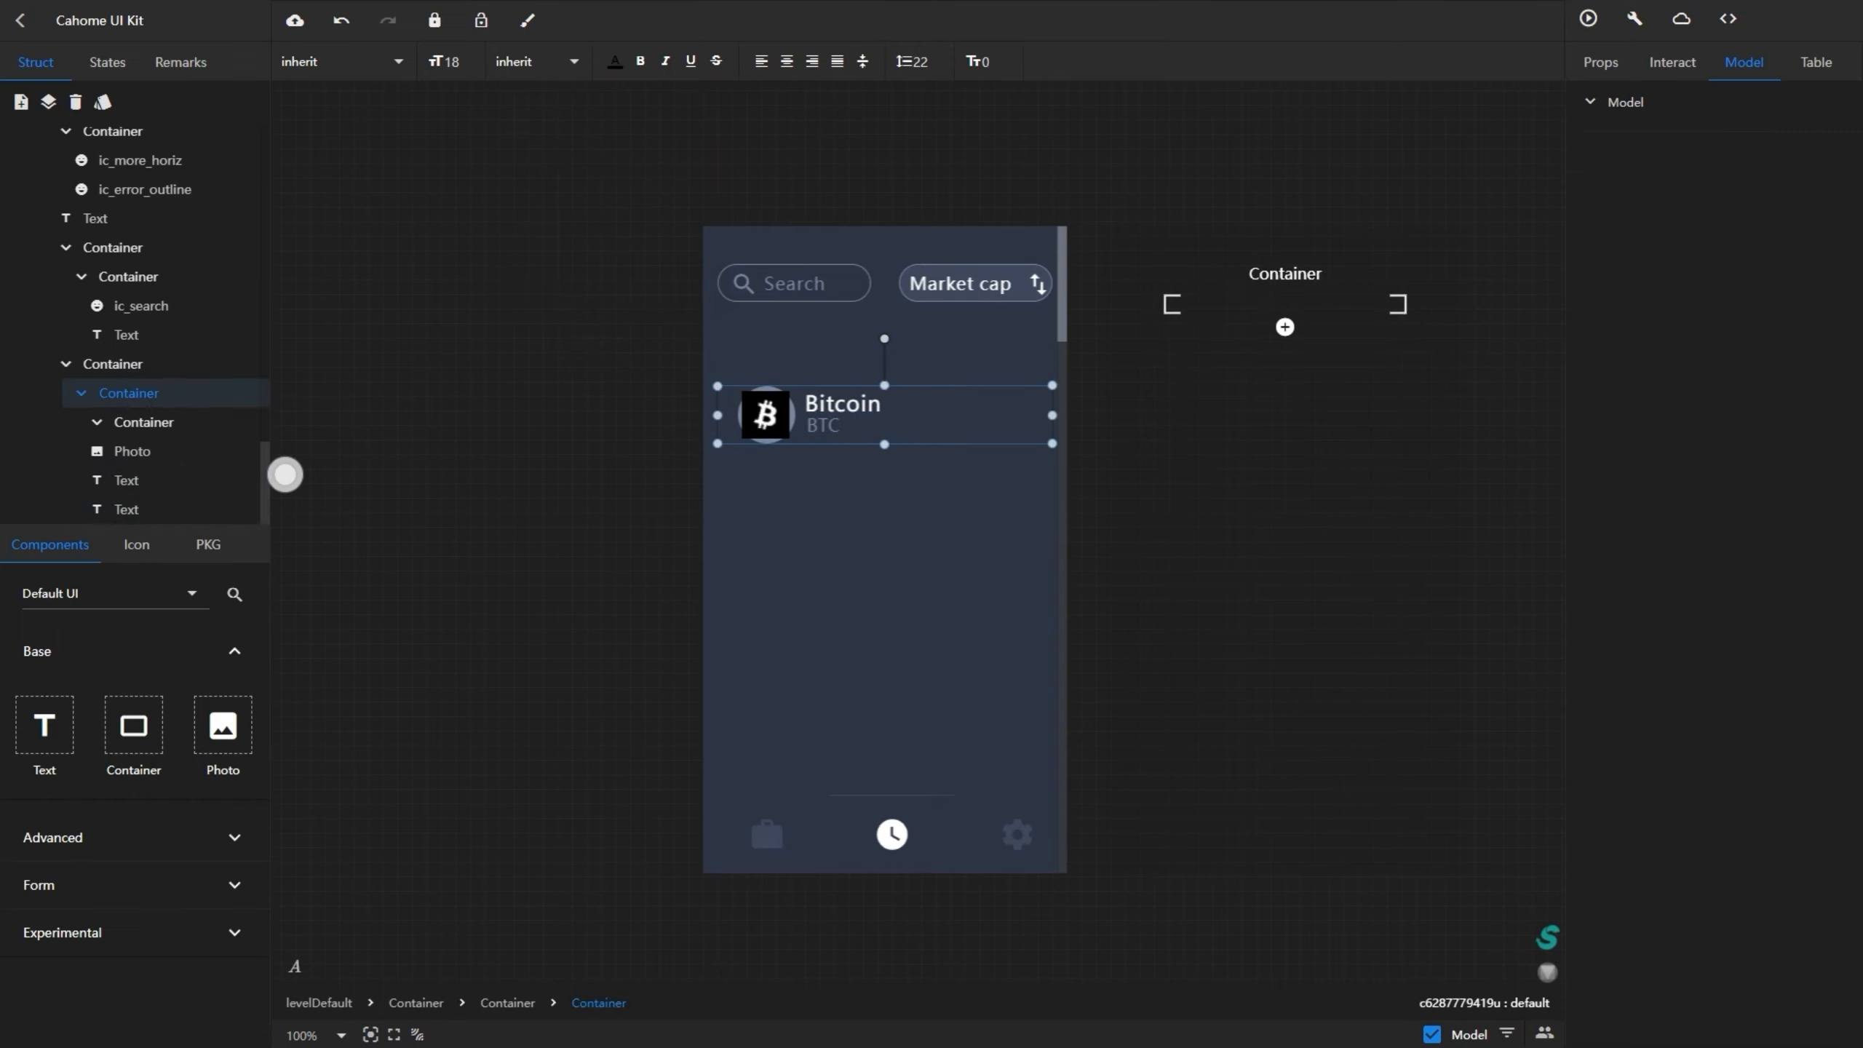
- Add a price text reading "$5,750.70" at the far end of the currency row container
drag(44, 725, 1011, 407)
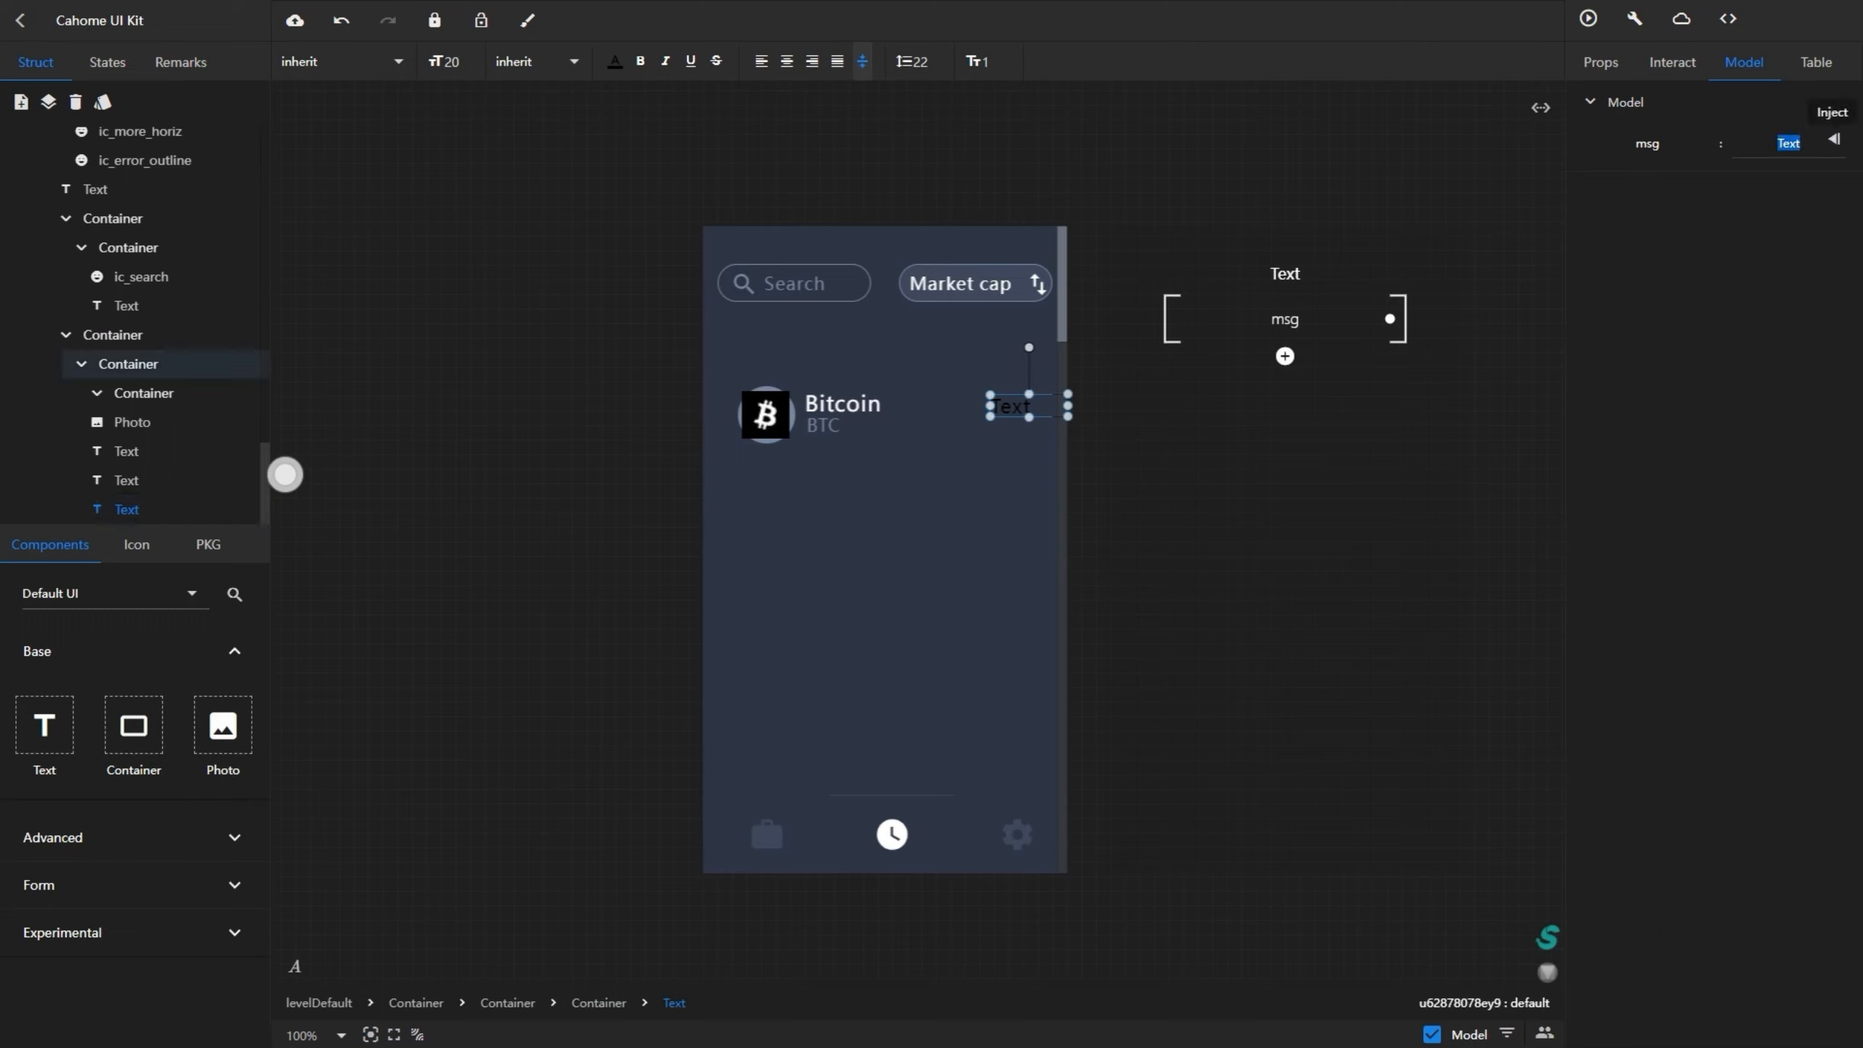
key(BackSpace)
text($5.)
key(BackSpace)
text(,750.70)
click(1834, 140)
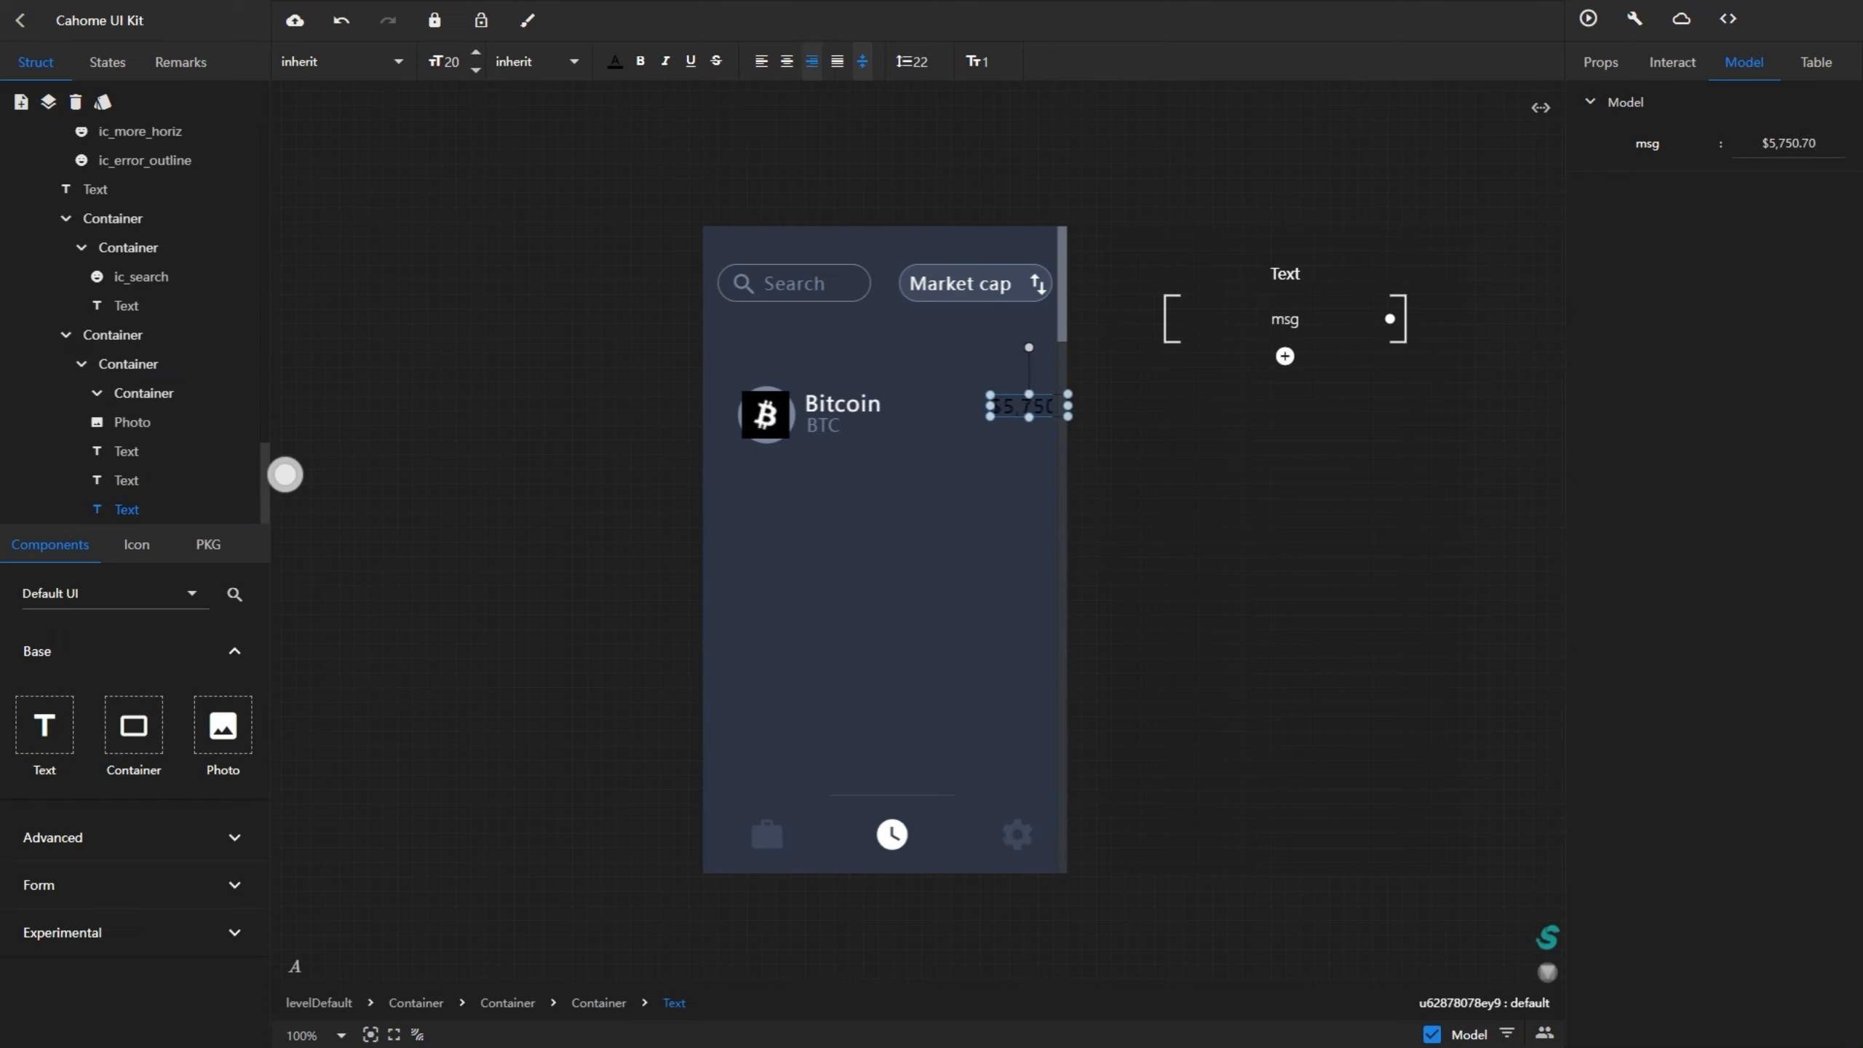
- Format the price text as white, font size 22 and right-aligned, and position it flush with the row's right edge
key(Tab)
text(22)
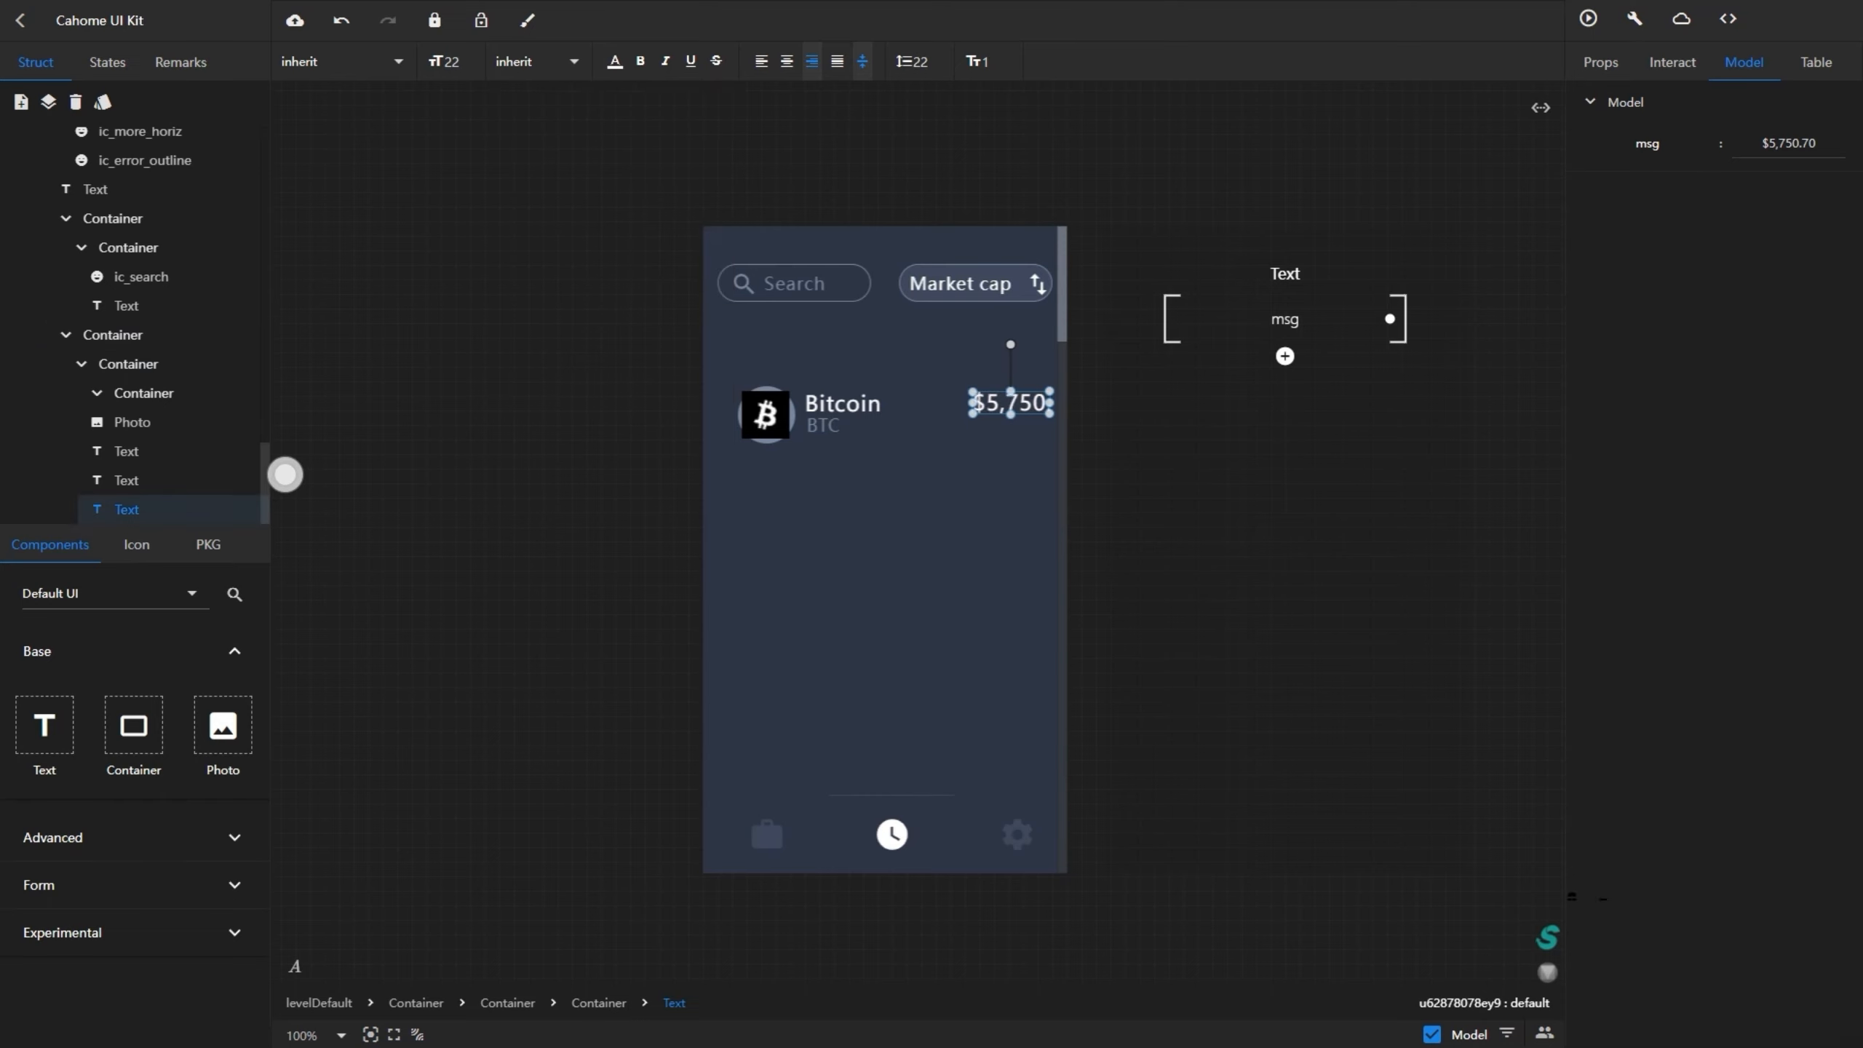
click(1600, 62)
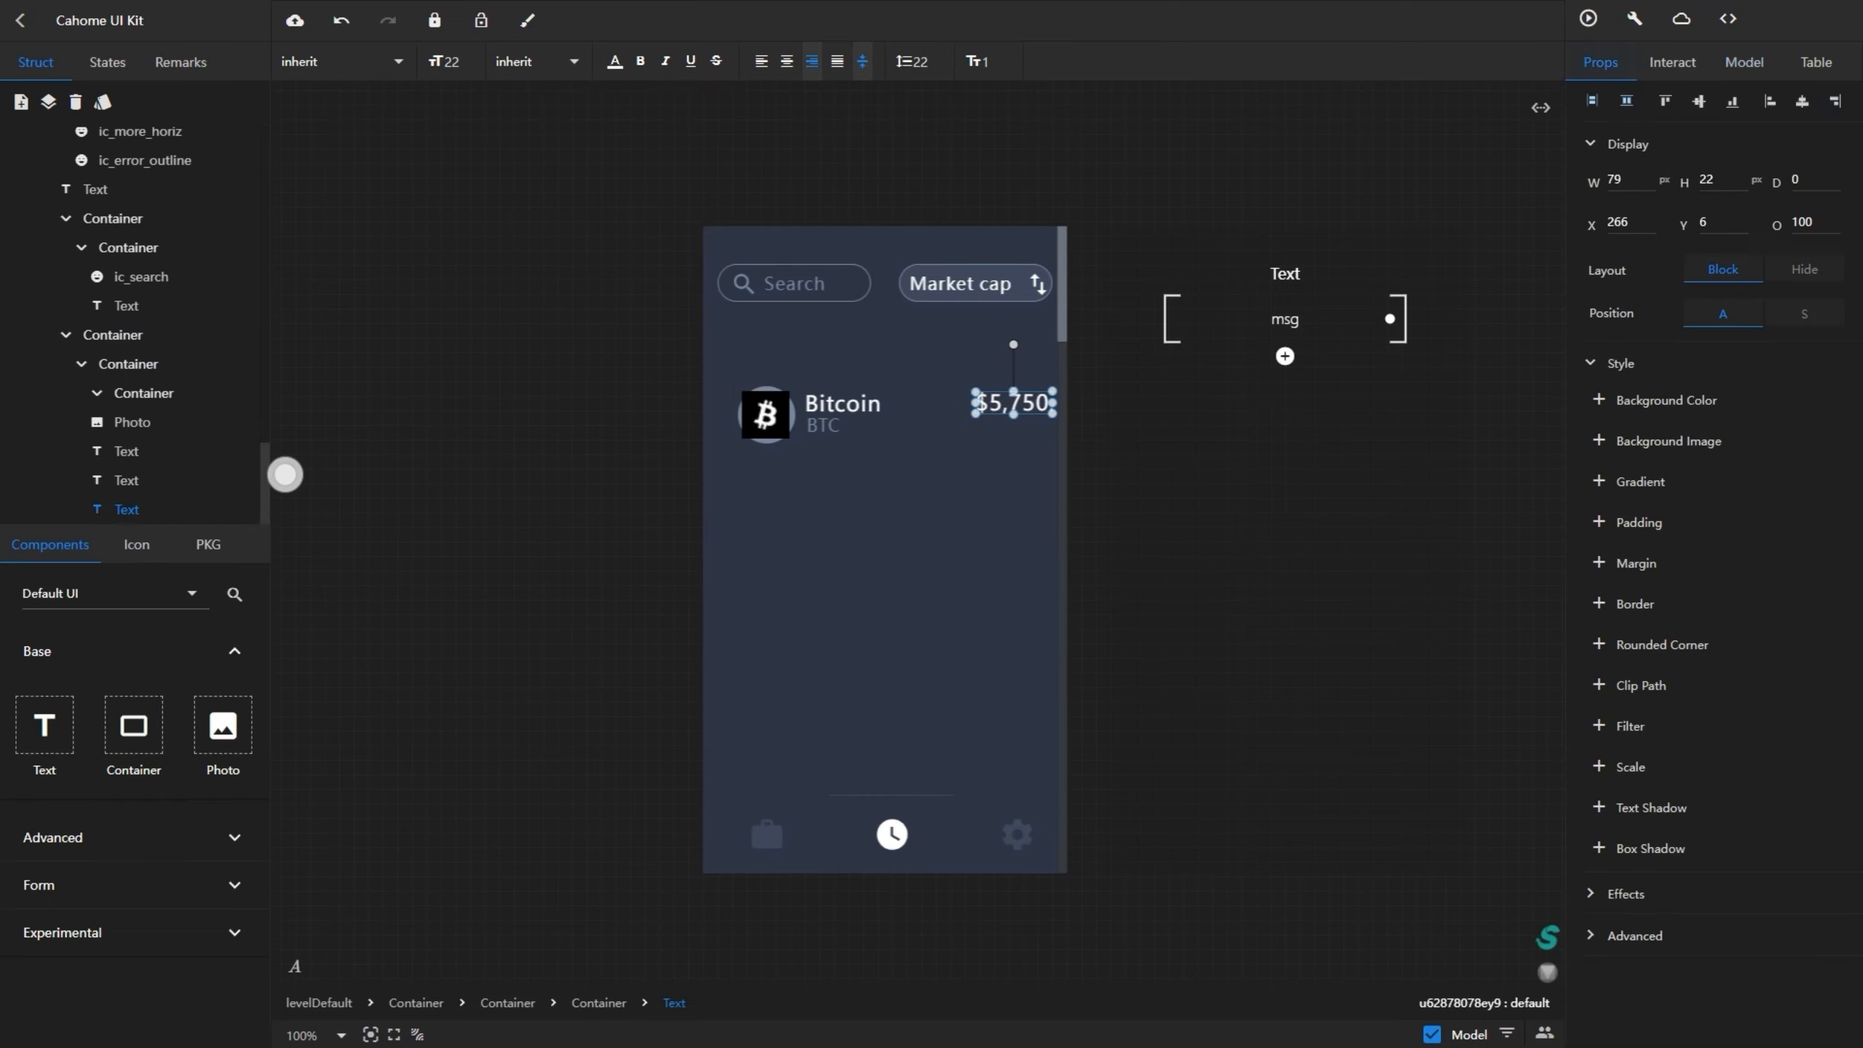
- Add a text reading "+7.12%" to the row container, below the price
click(128, 363)
drag(44, 725, 1027, 424)
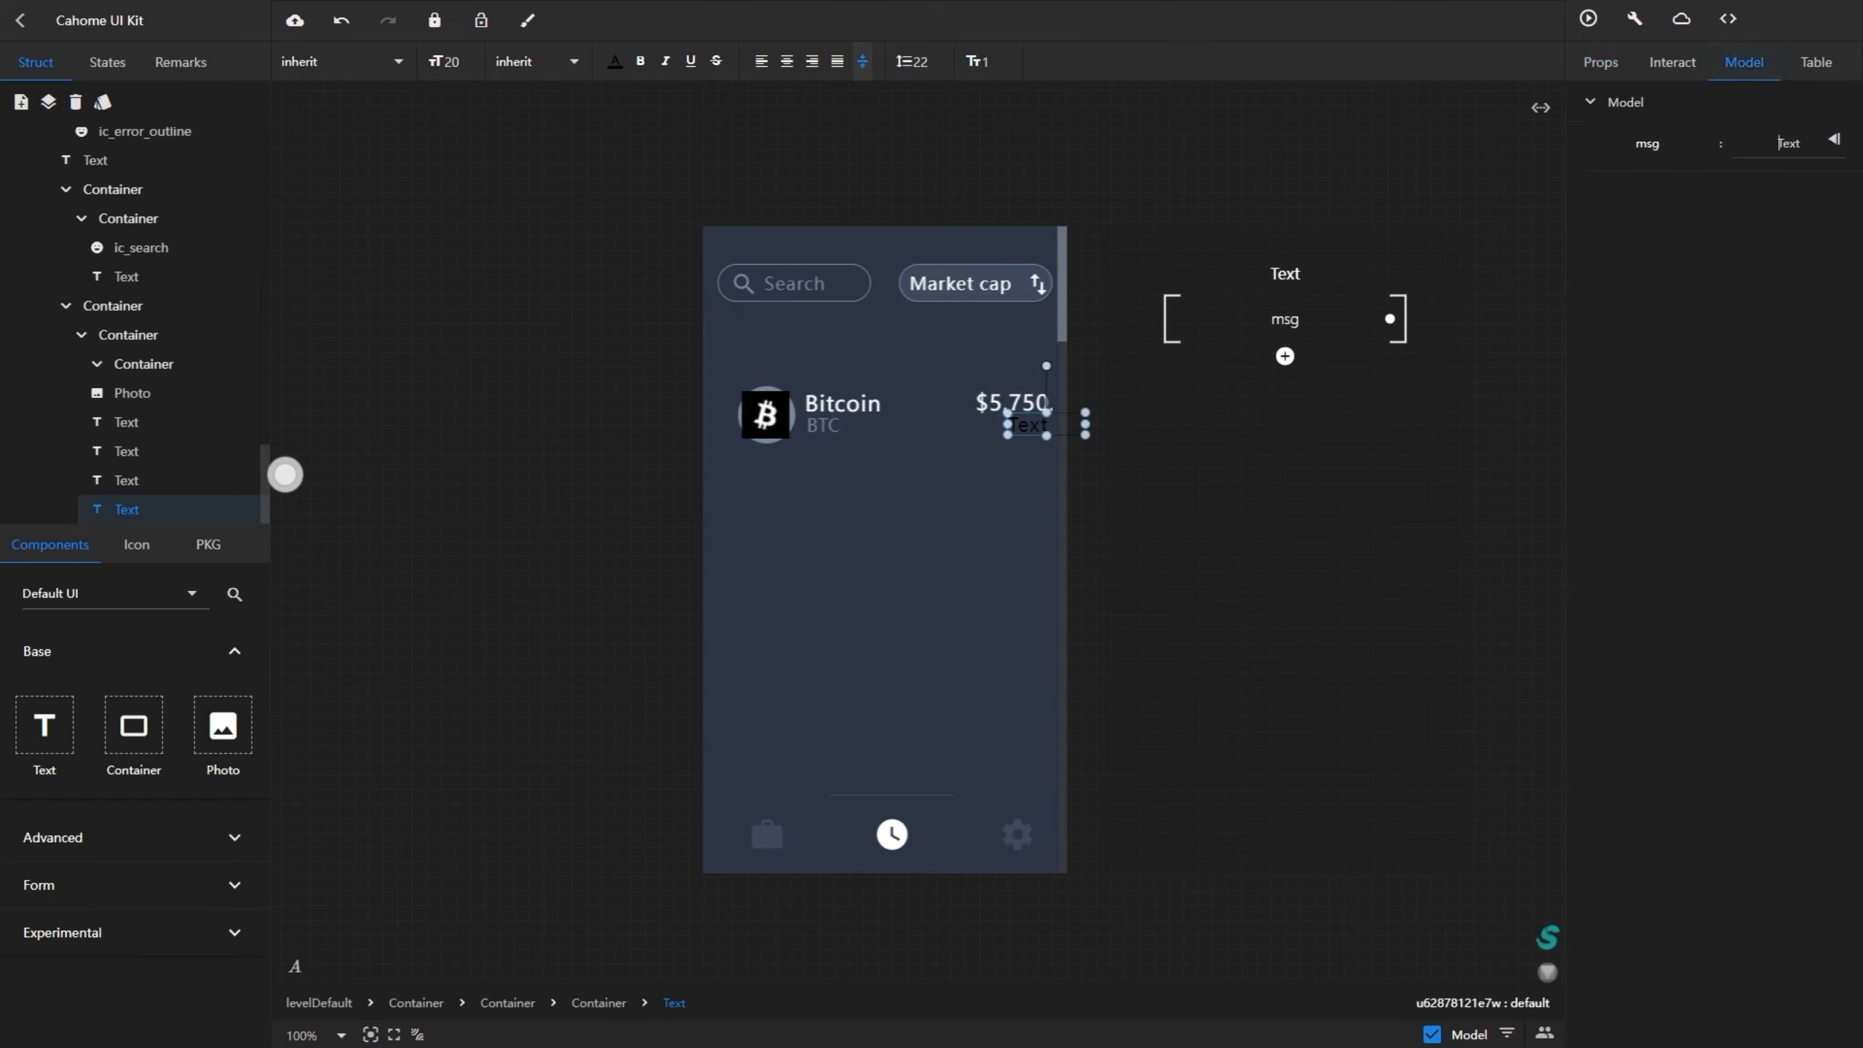
key(ctrl+a)
key(BackSpace)
text(+7.12%)
- Set the "+7.12%" text to font size 18 and colour it green #38F986
double_click(450, 63)
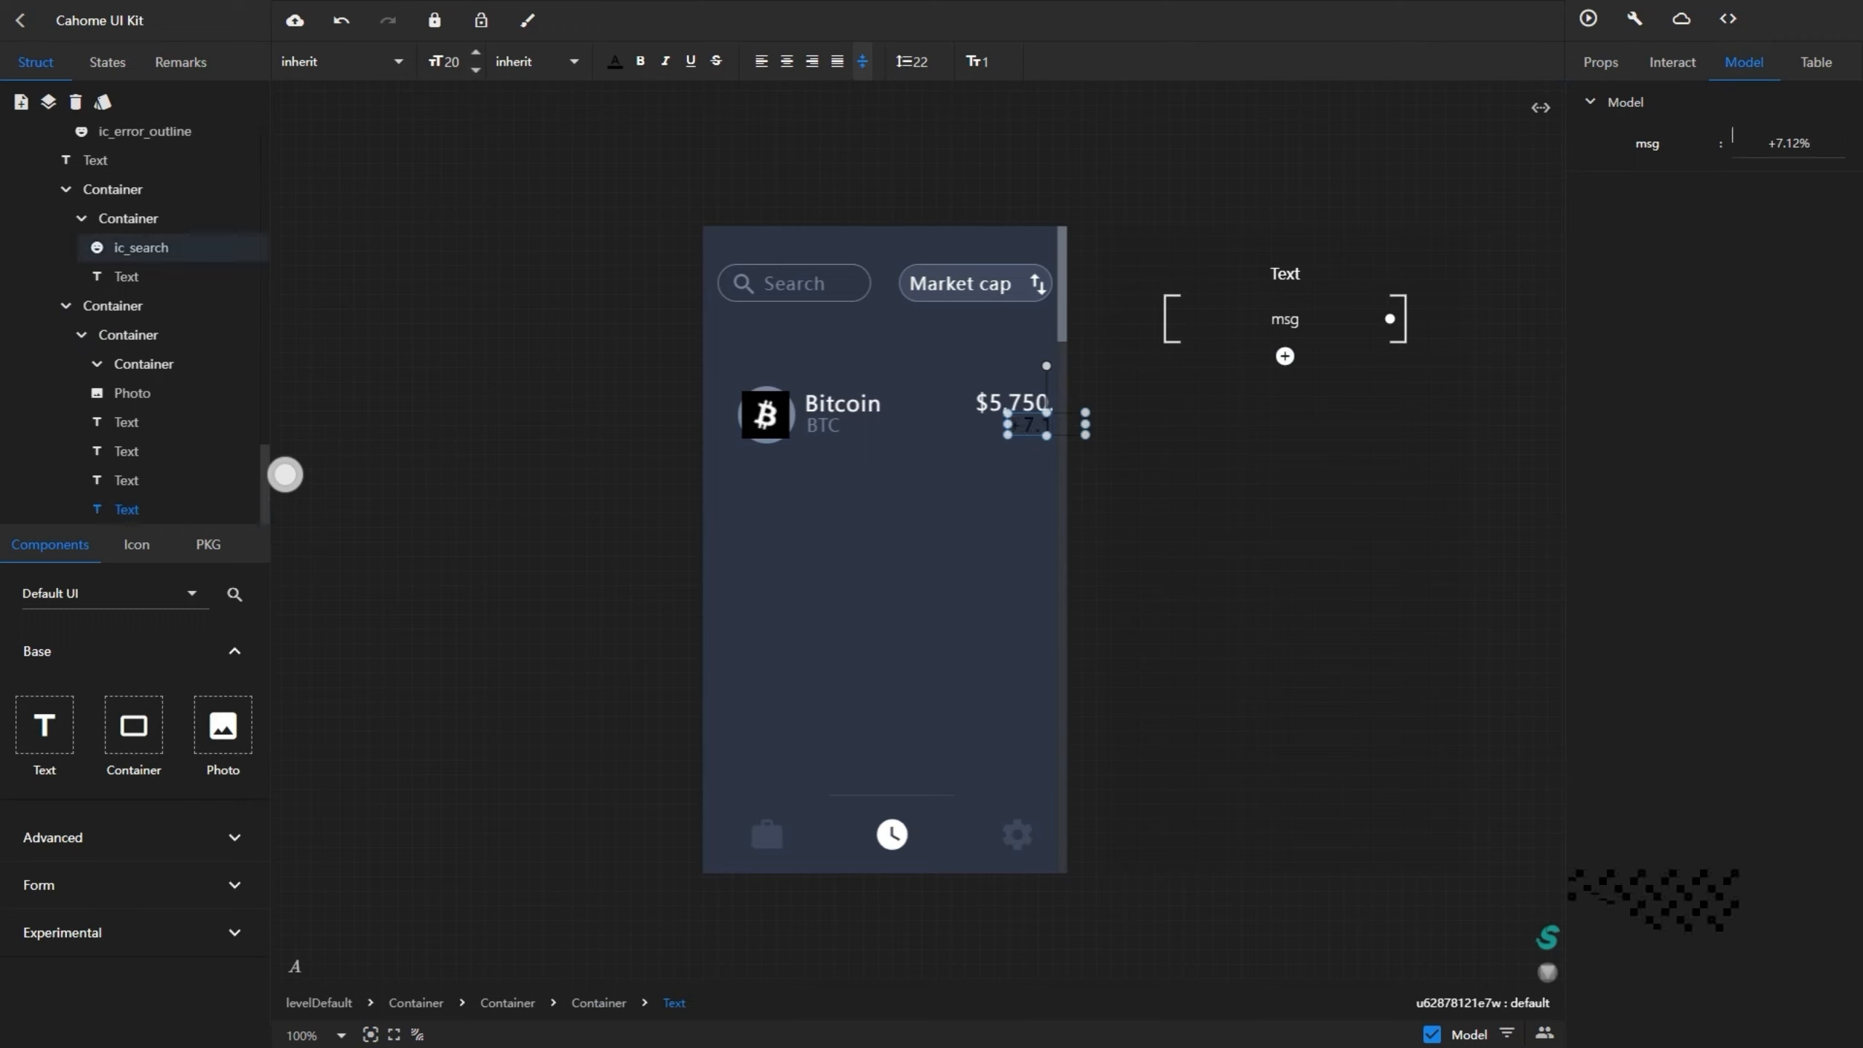
text(18)
click(615, 61)
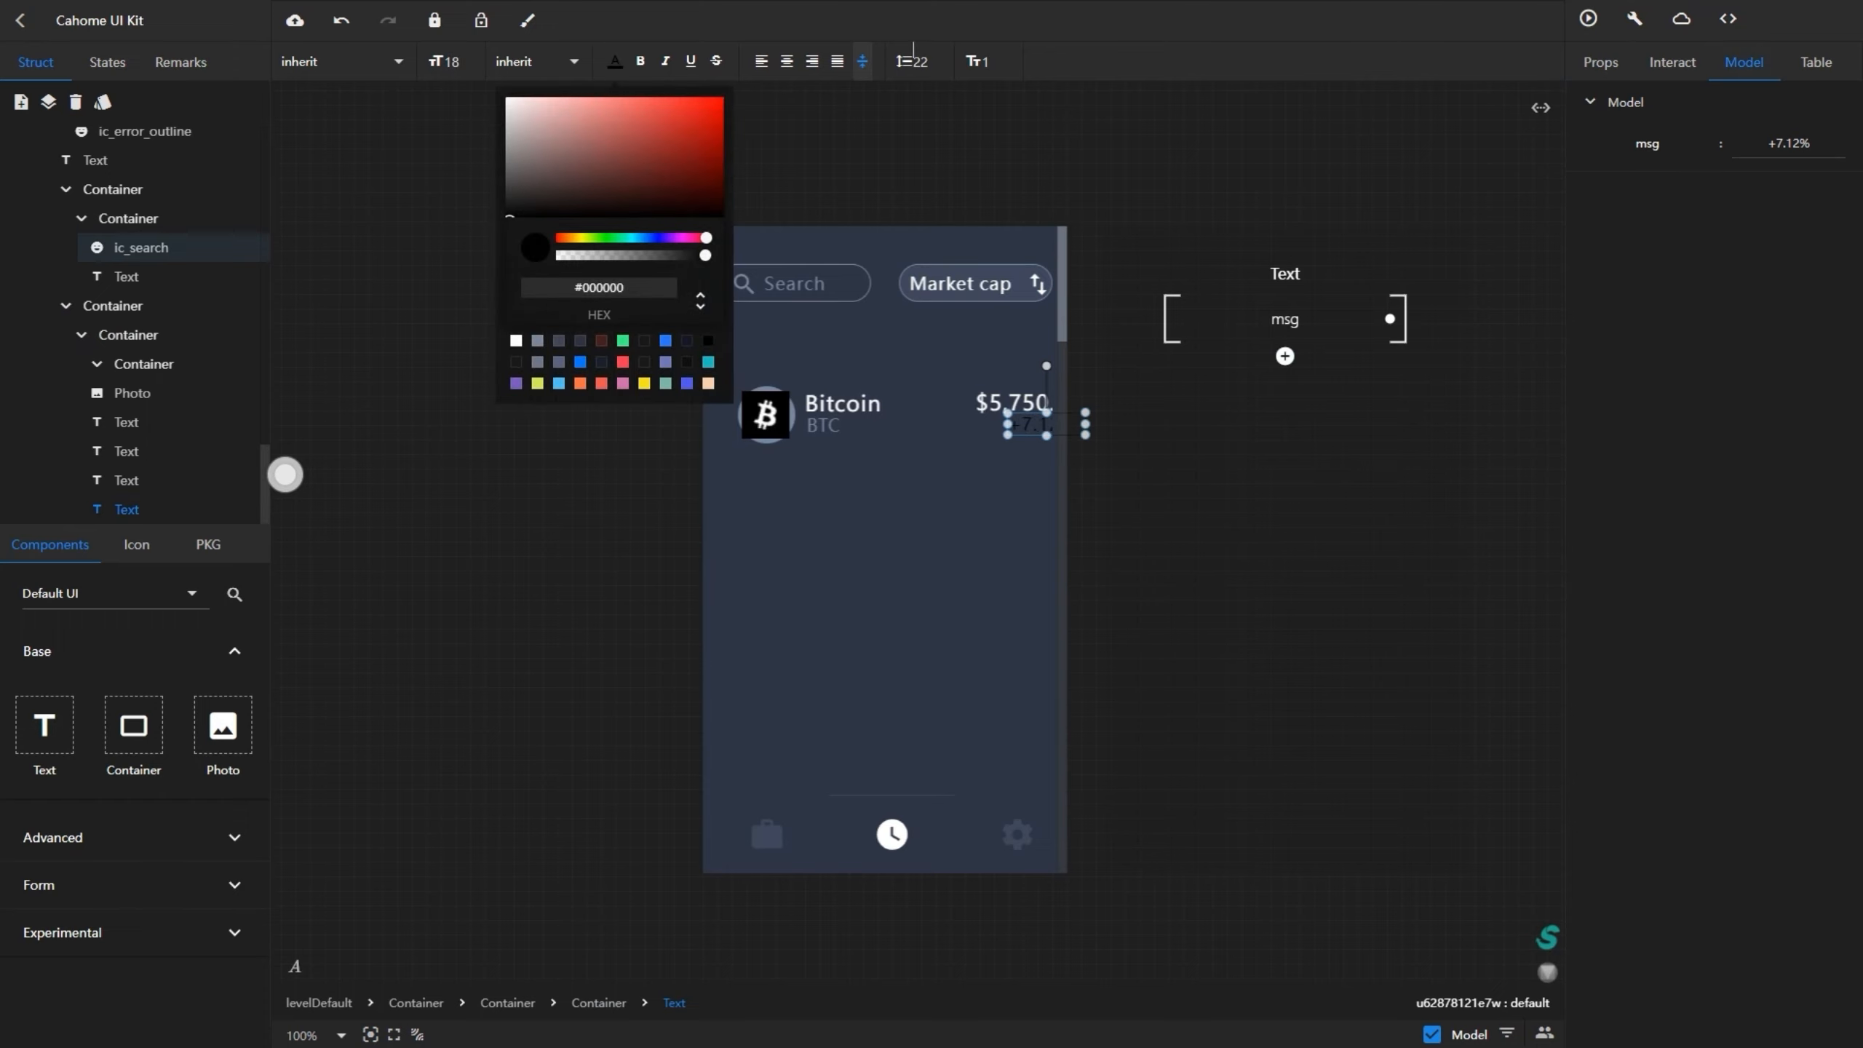
click(623, 341)
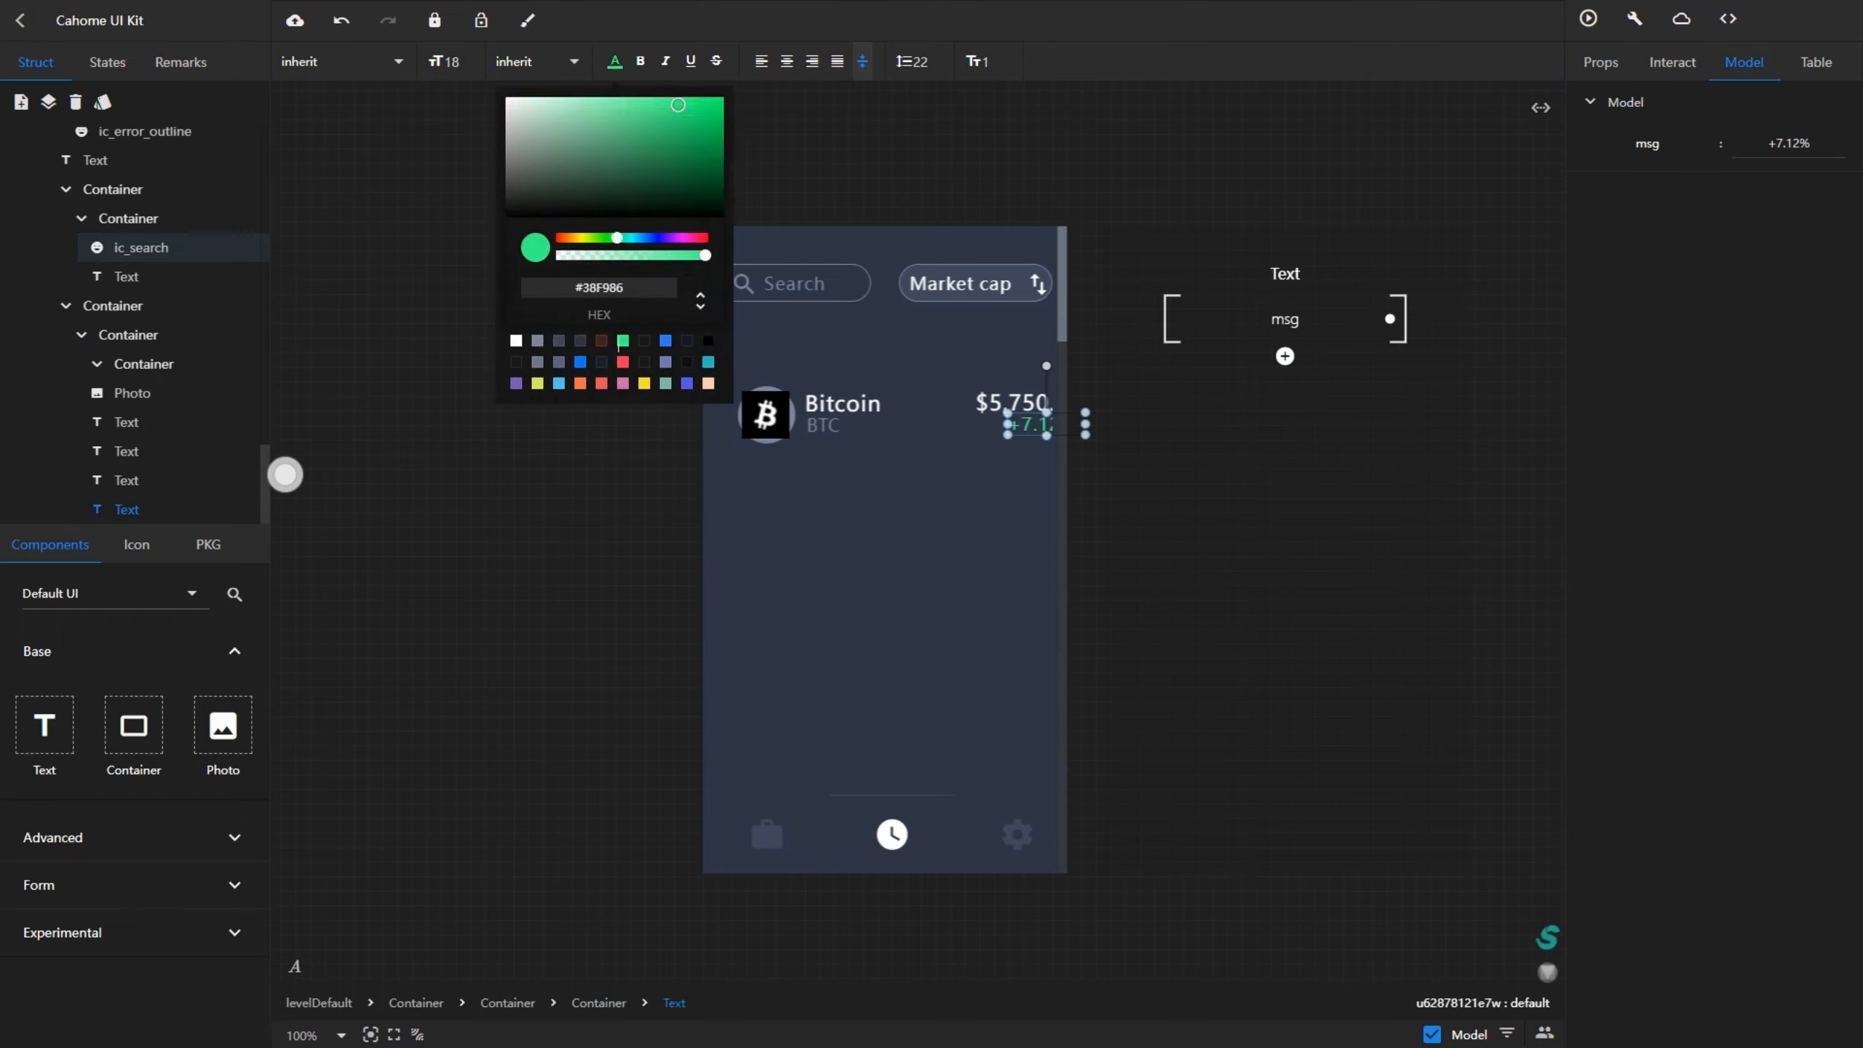
click(841, 293)
- Resize the "+7.12%" text to about 72 px wide and align it to the row's right edge
mouse_move(1085, 424)
mouse_down()
mouse_move(997, 424)
mouse_move(1067, 425)
mouse_up()
click(1601, 63)
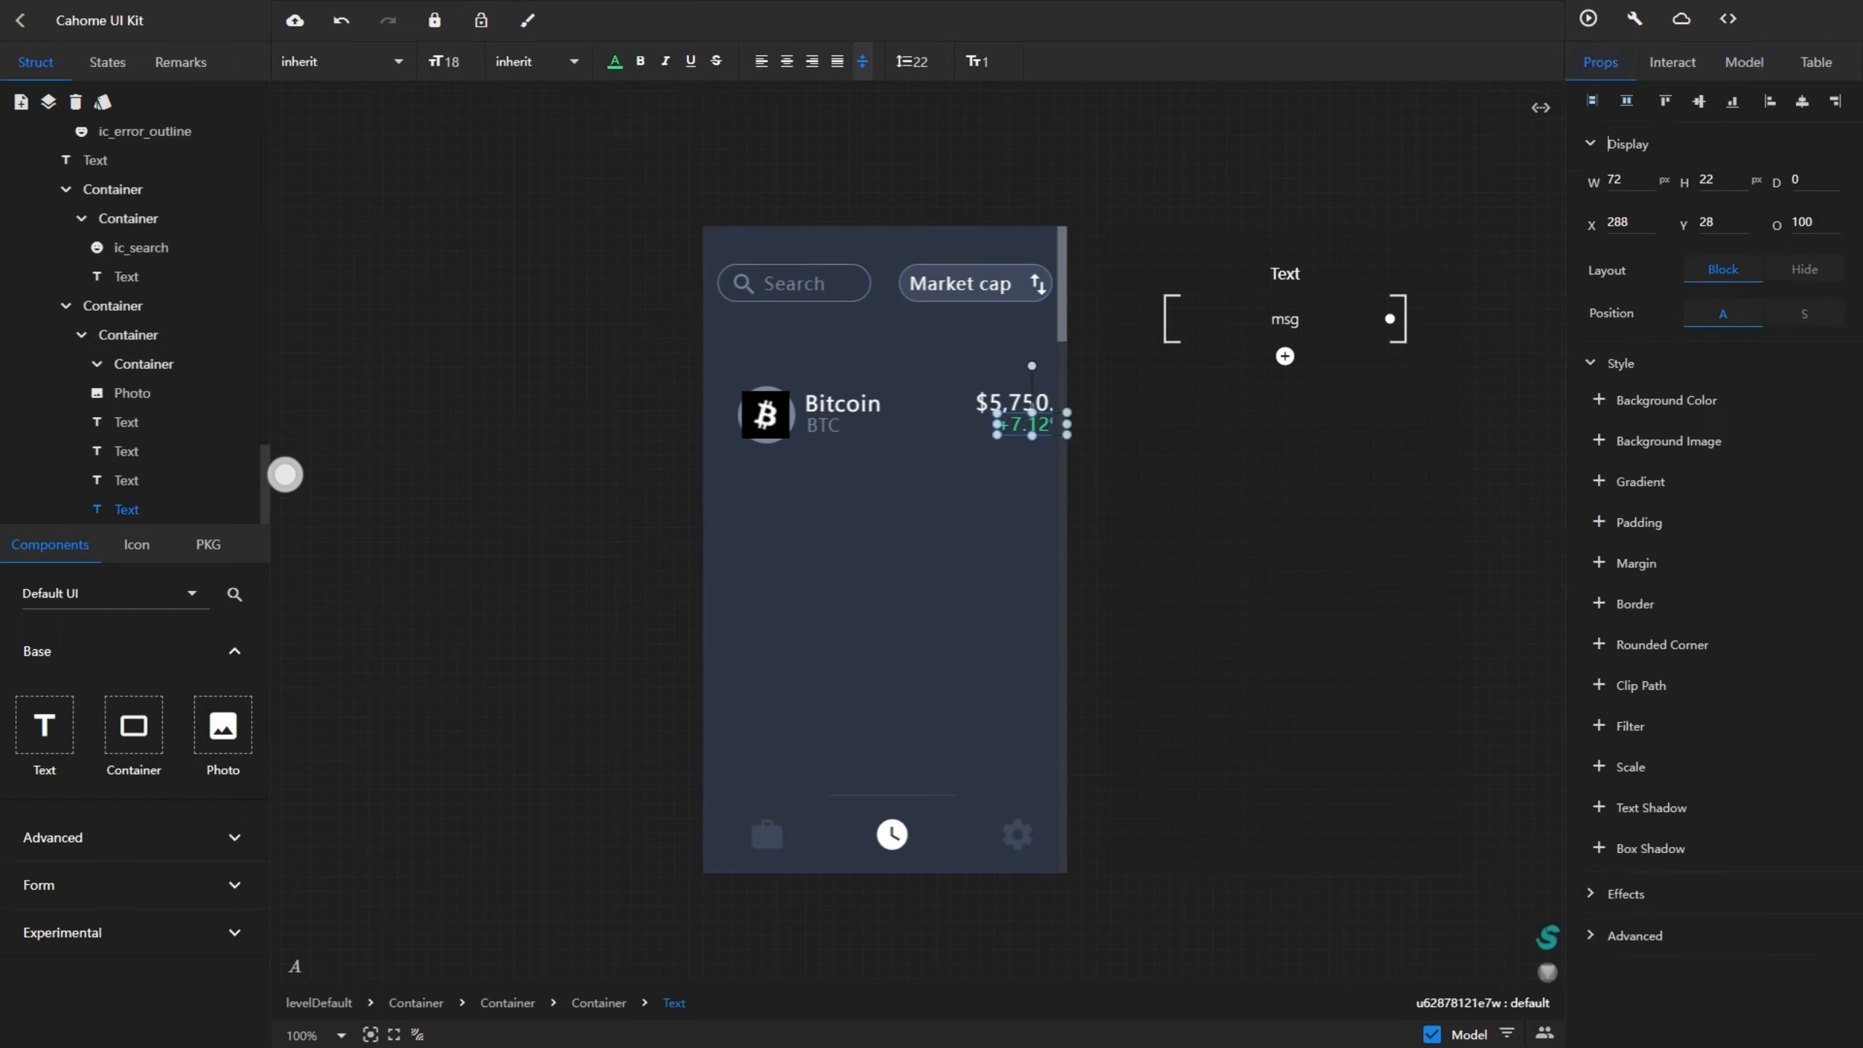
click(1836, 101)
- Add a model variable named "copy" with the value 7 to the currency row container
click(128, 334)
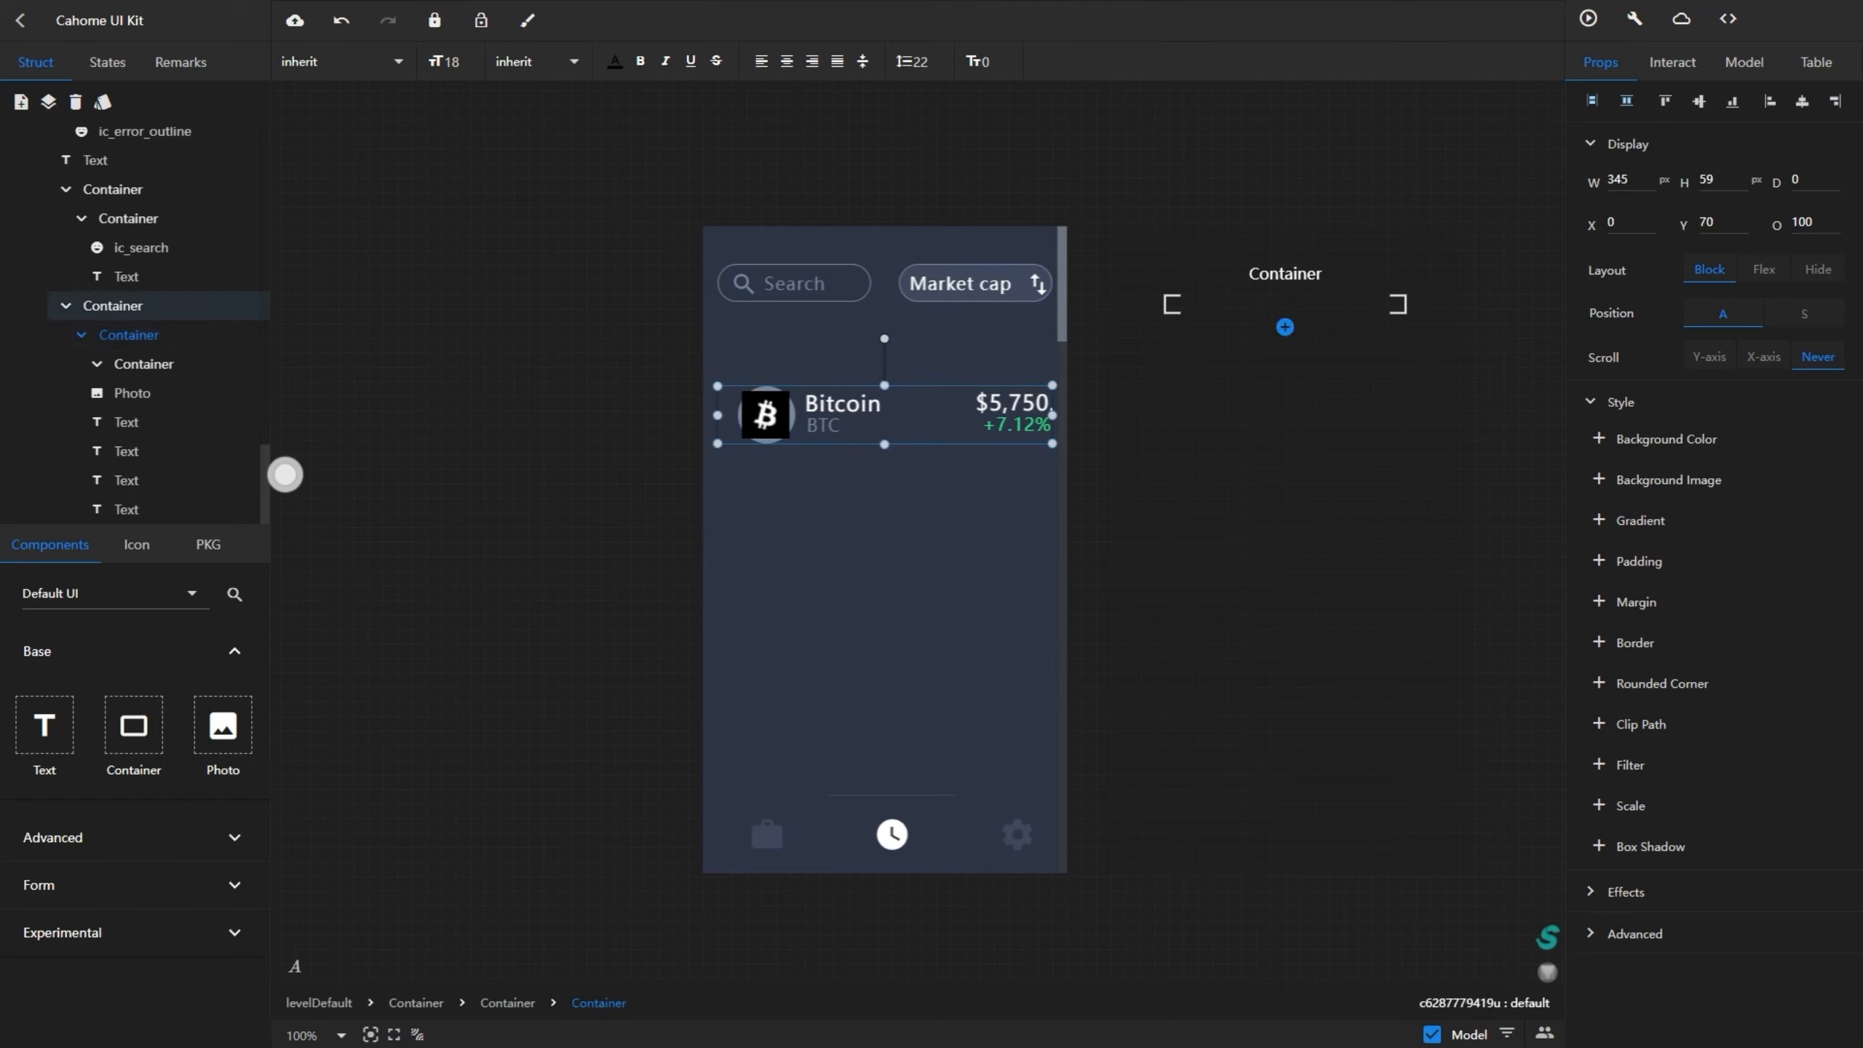
click(1285, 327)
click(1297, 331)
click(1726, 61)
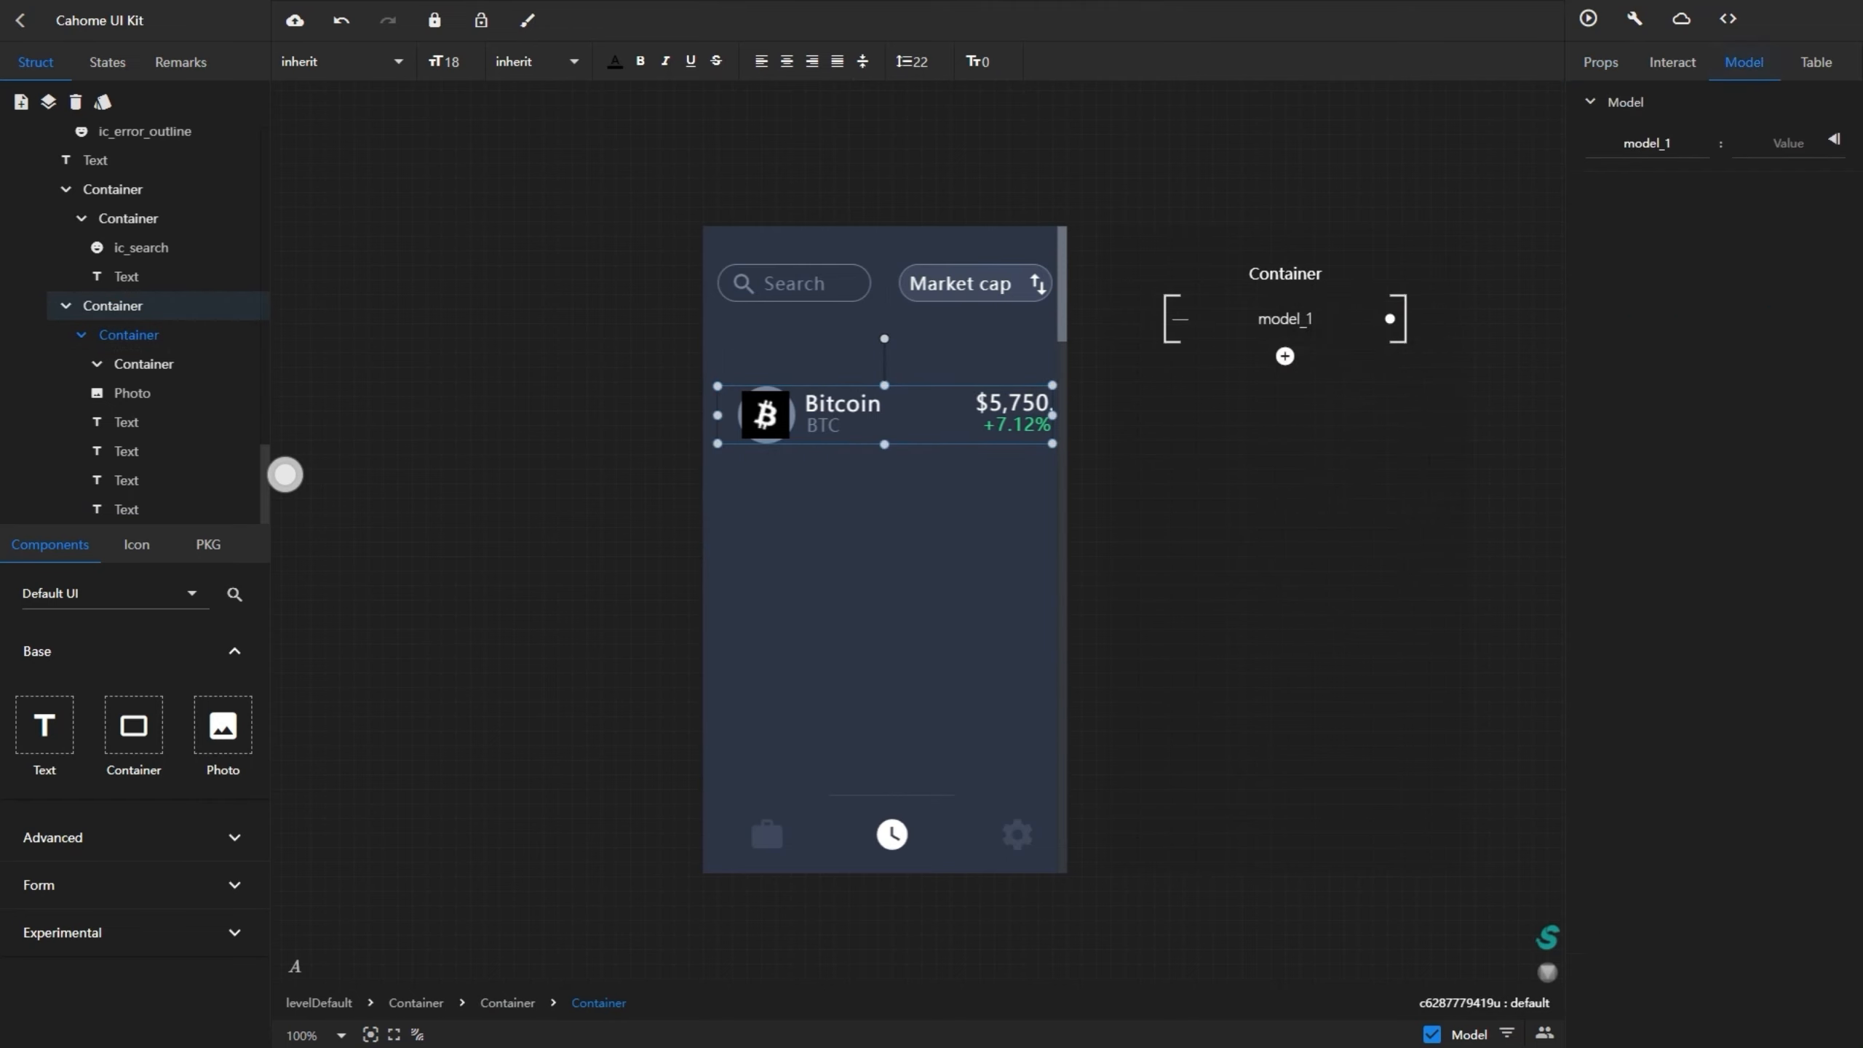
double_click(1648, 144)
text(ciot)
key(BackSpace)
key(BackSpace)
key(BackSpace)
text(opt)
key(BackSpace)
text(y)
key(Tab)
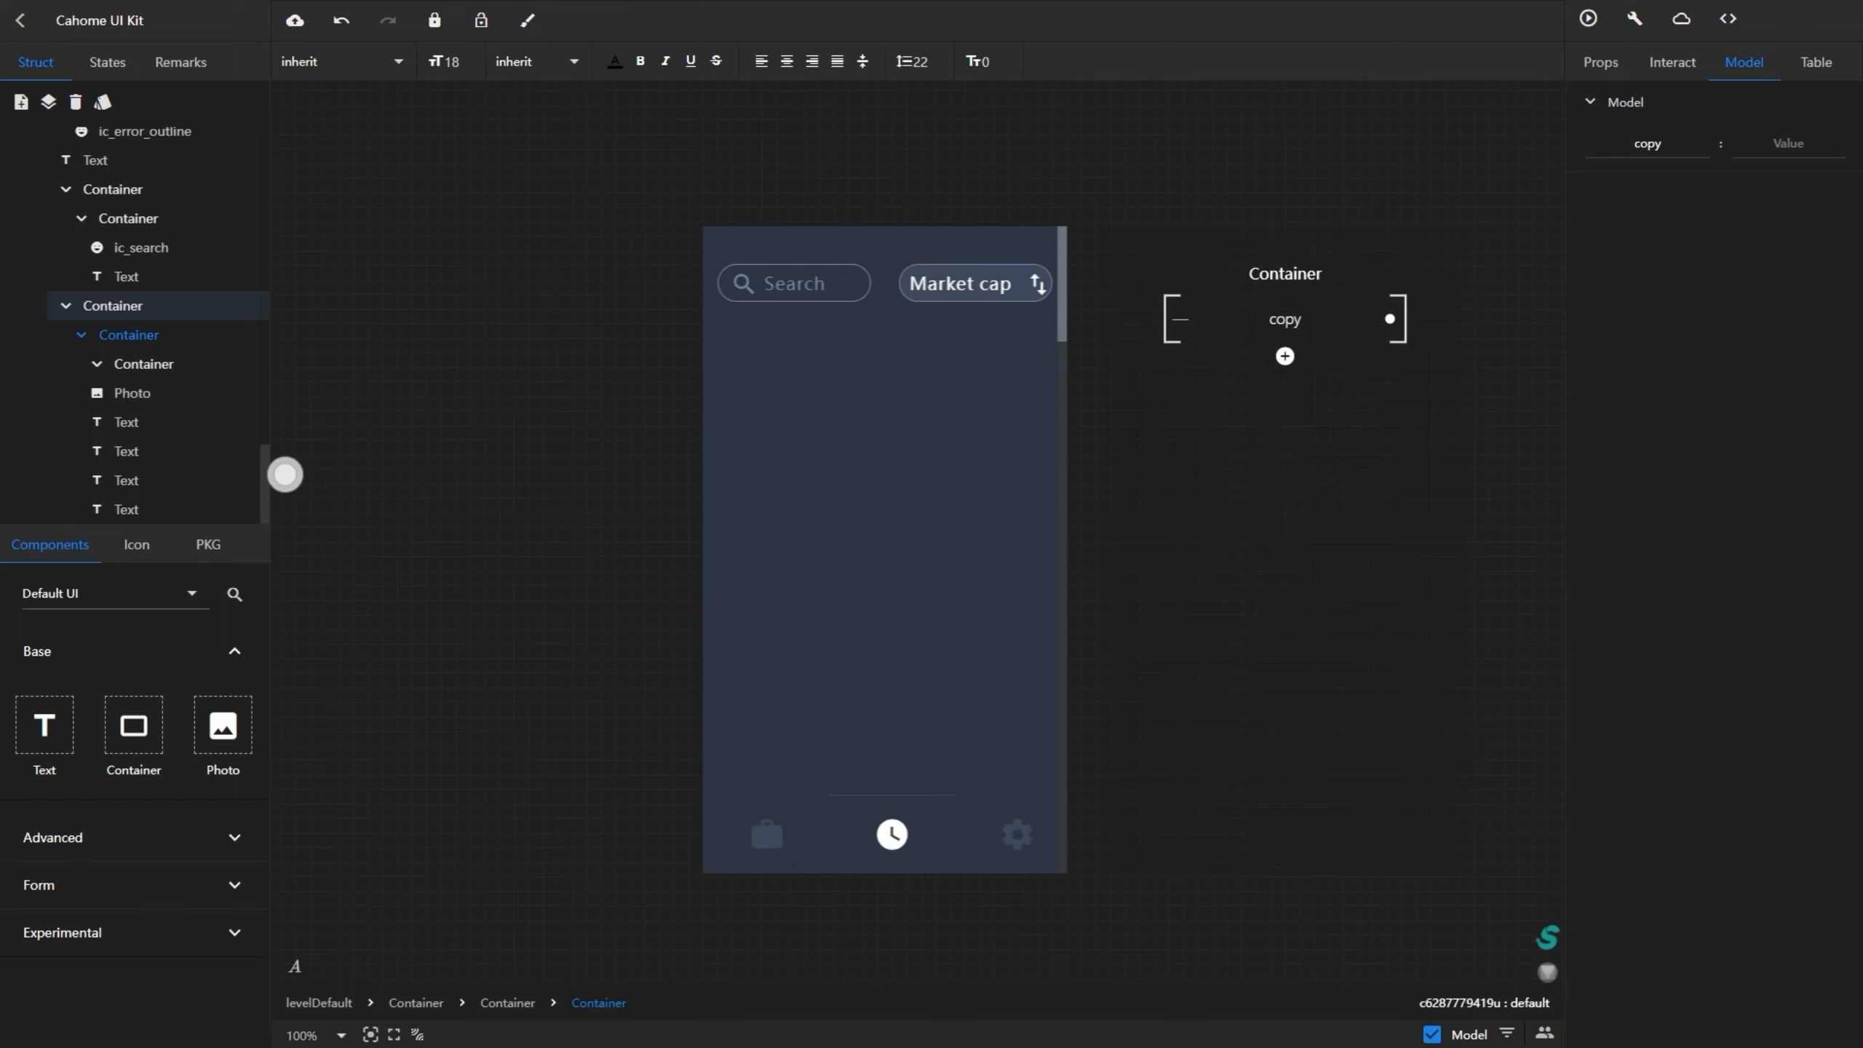
text(7)
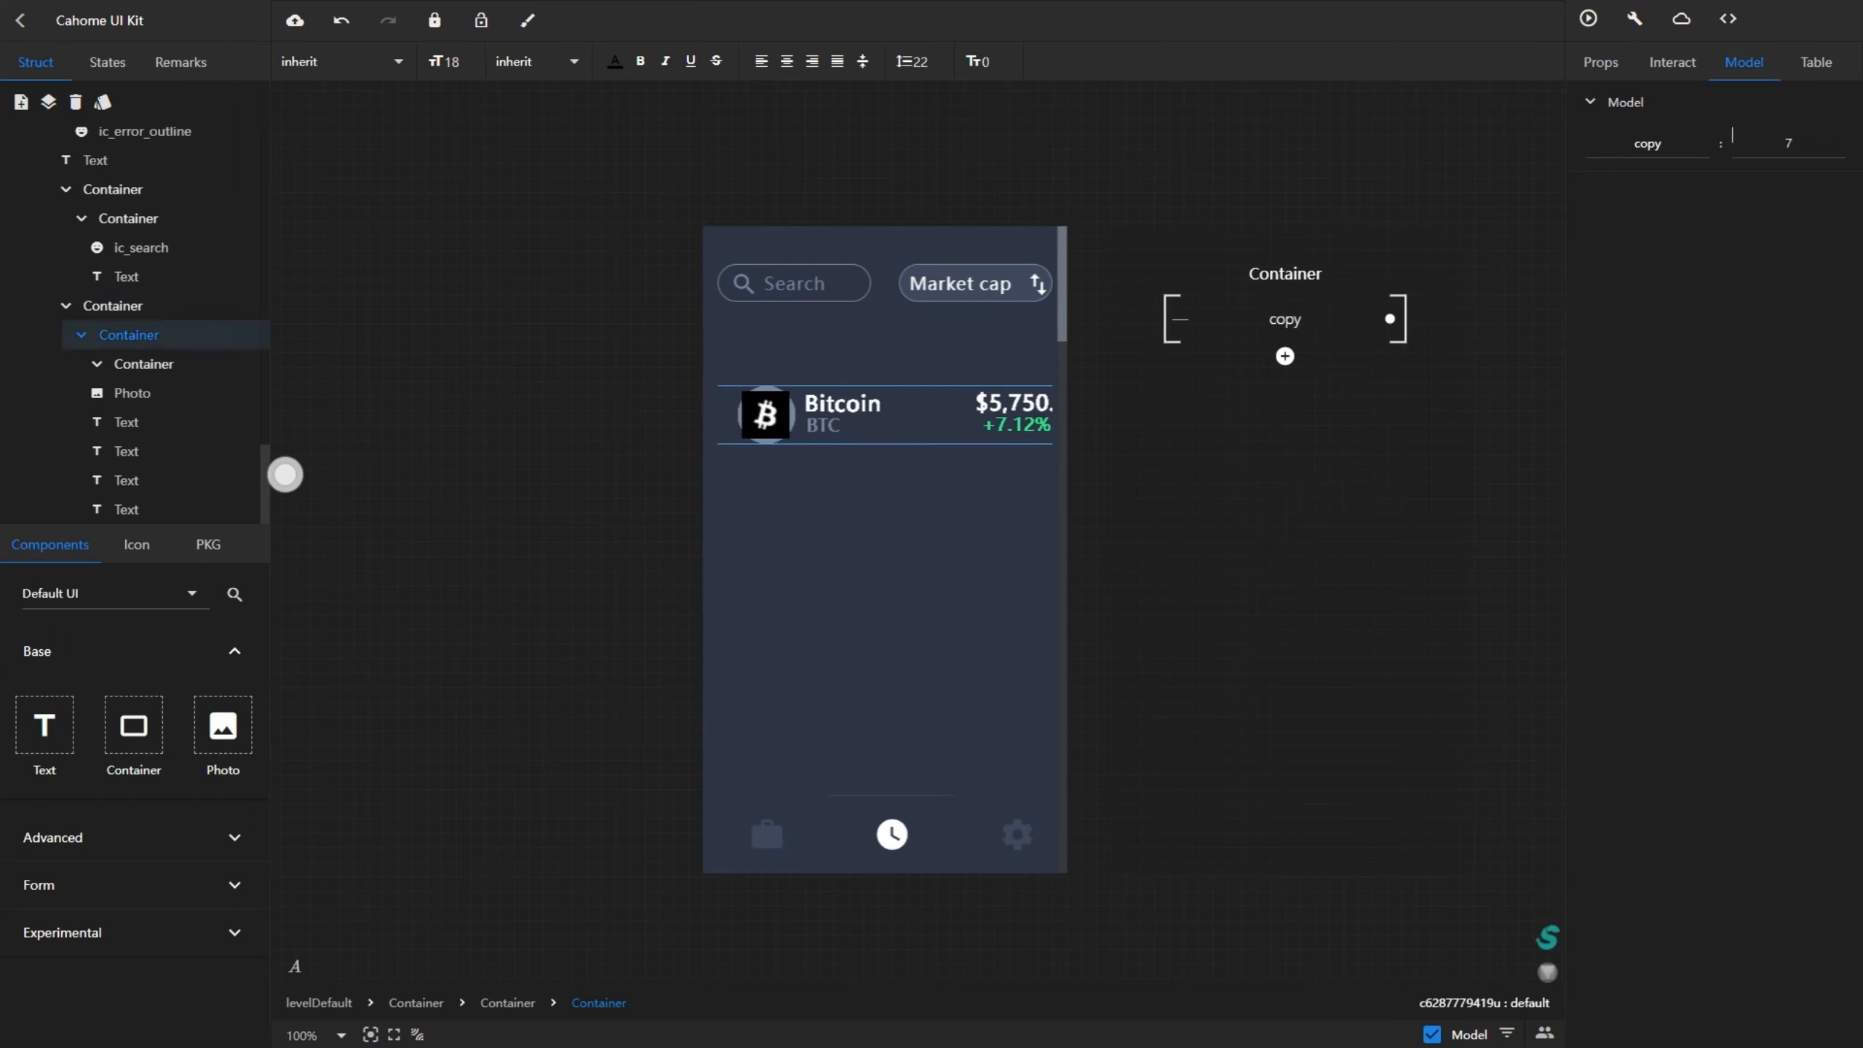
click(129, 335)
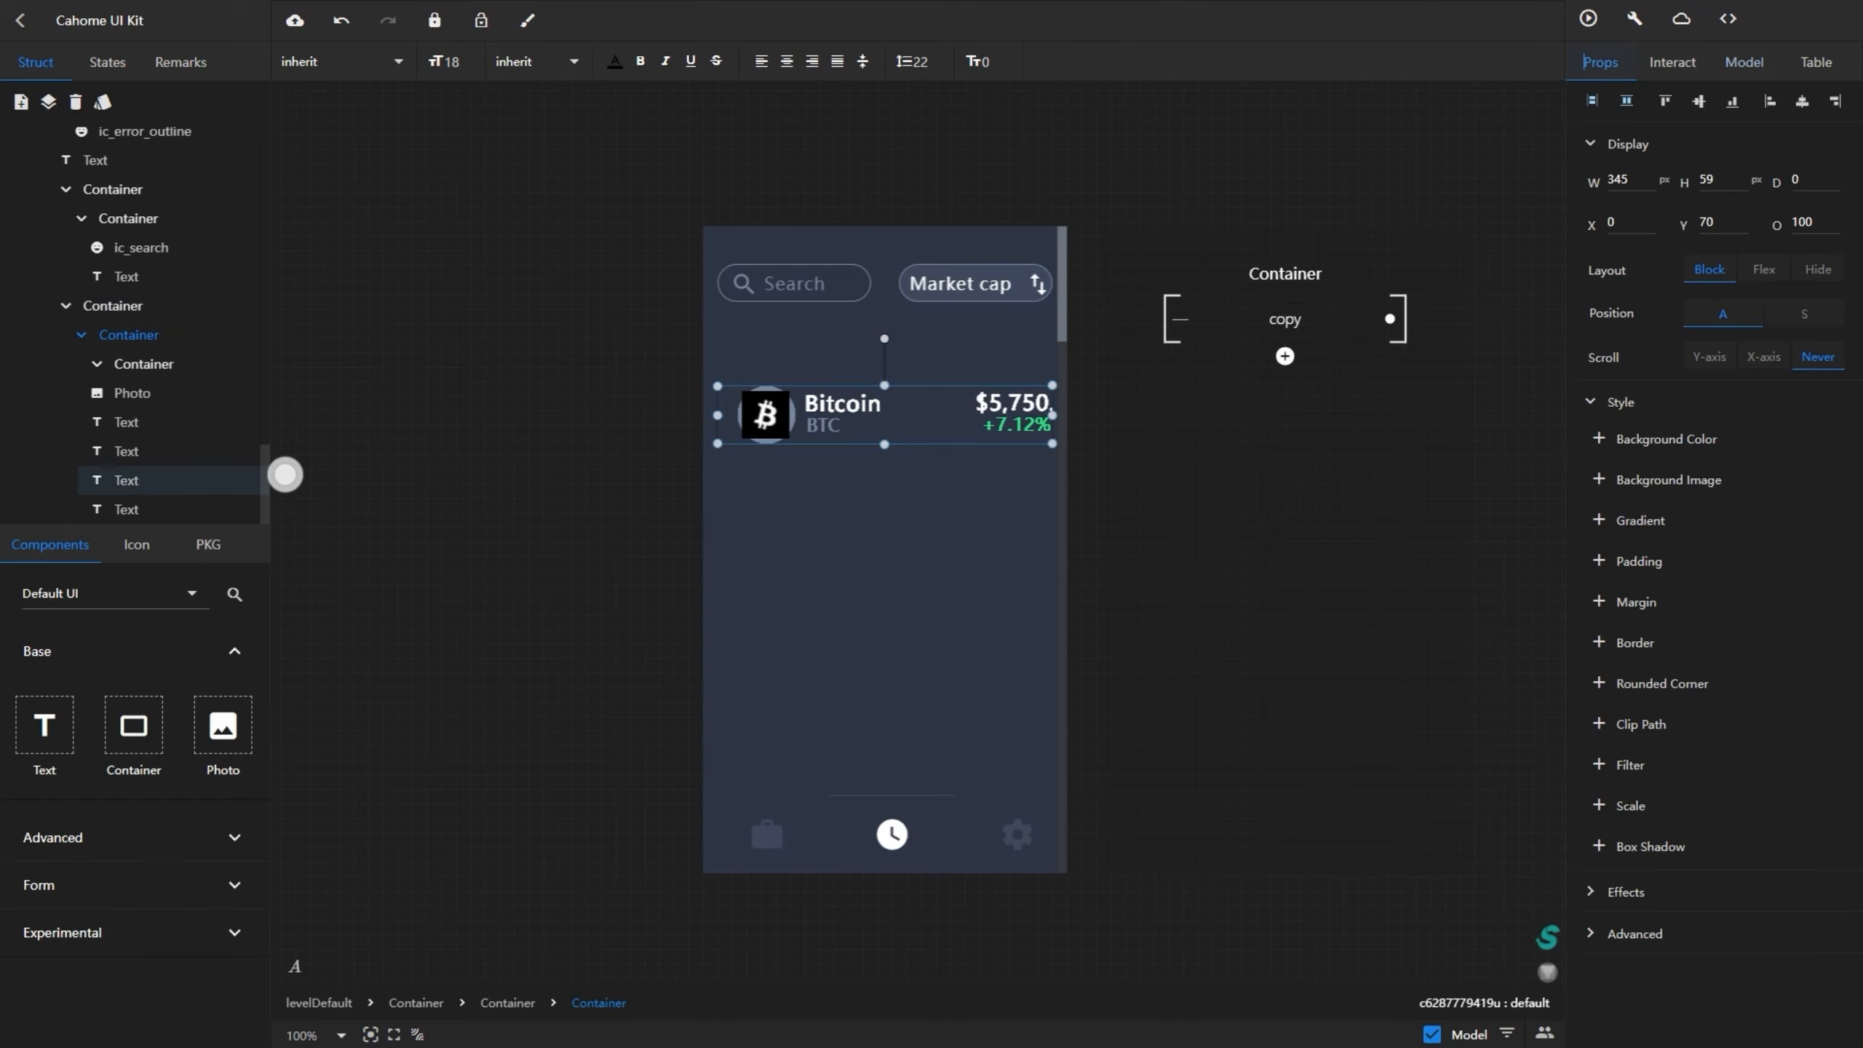
- Switch the list container that holds the currency rows to Flex layout with justify-content set to C
click(113, 306)
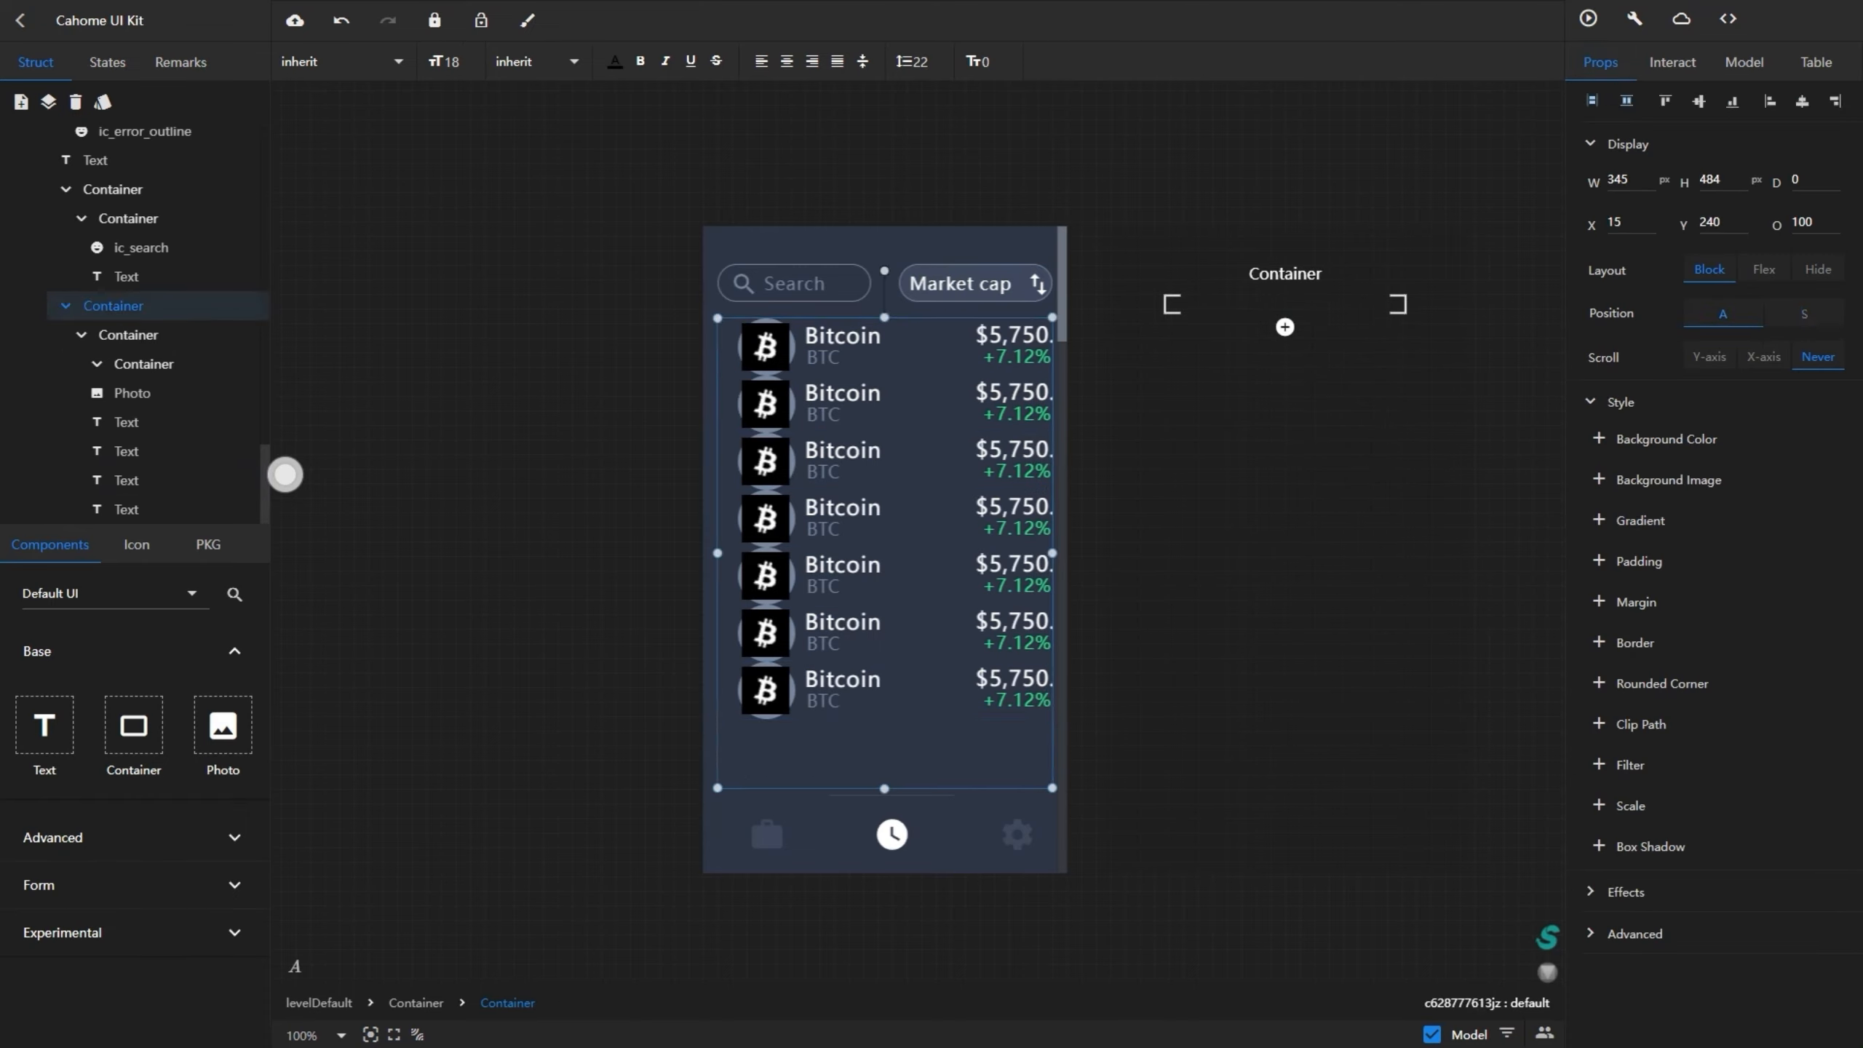
click(1764, 270)
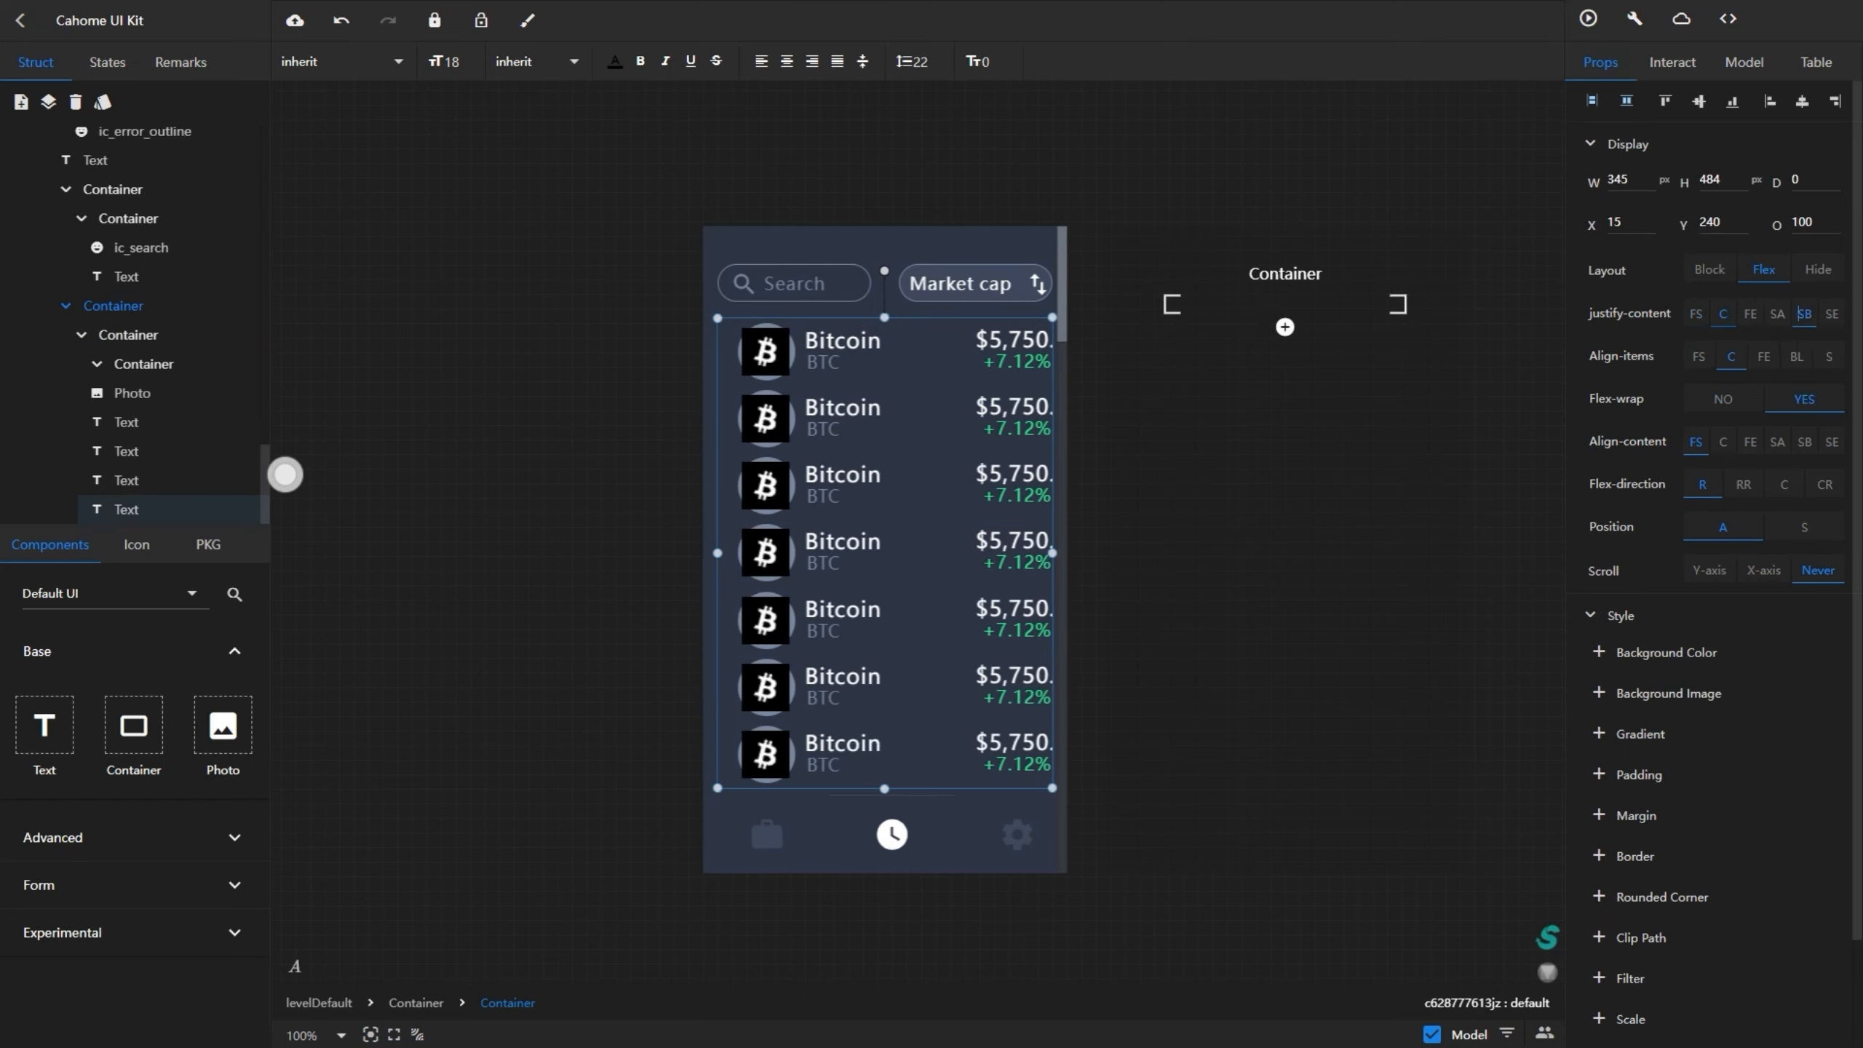
click(1804, 314)
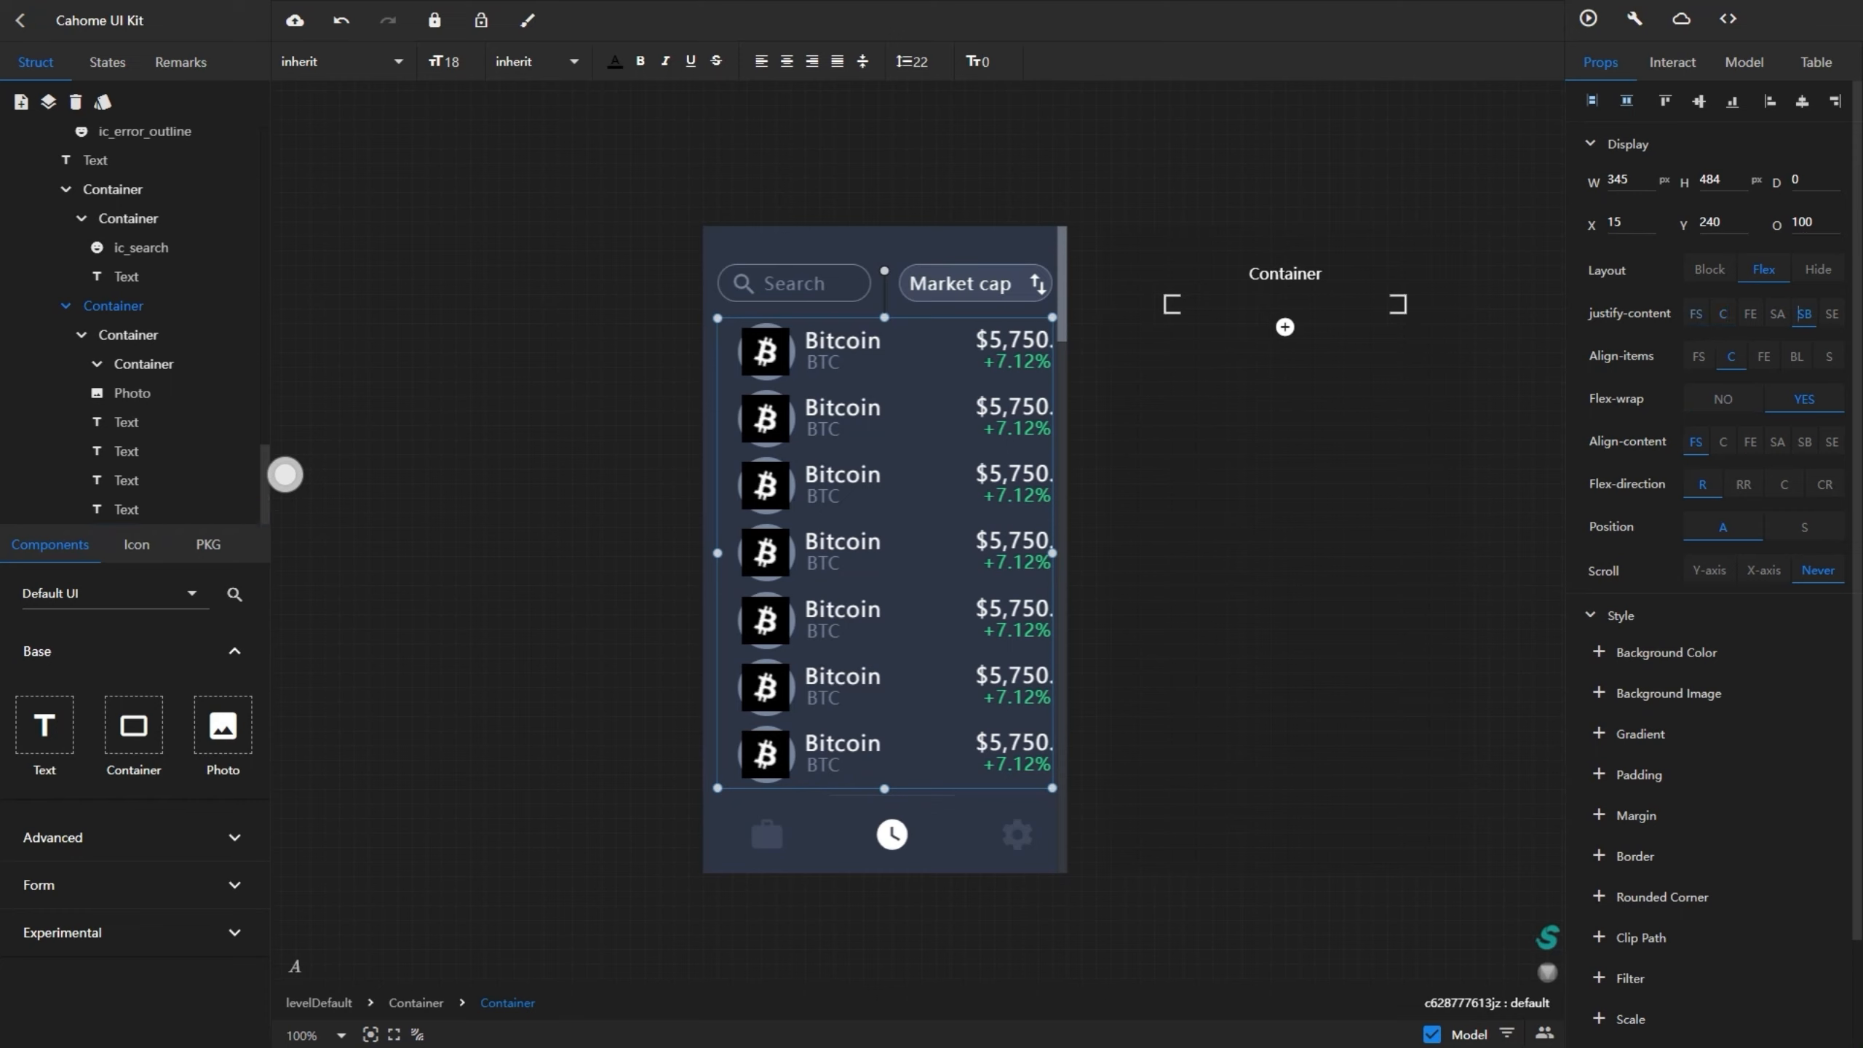
click(1722, 314)
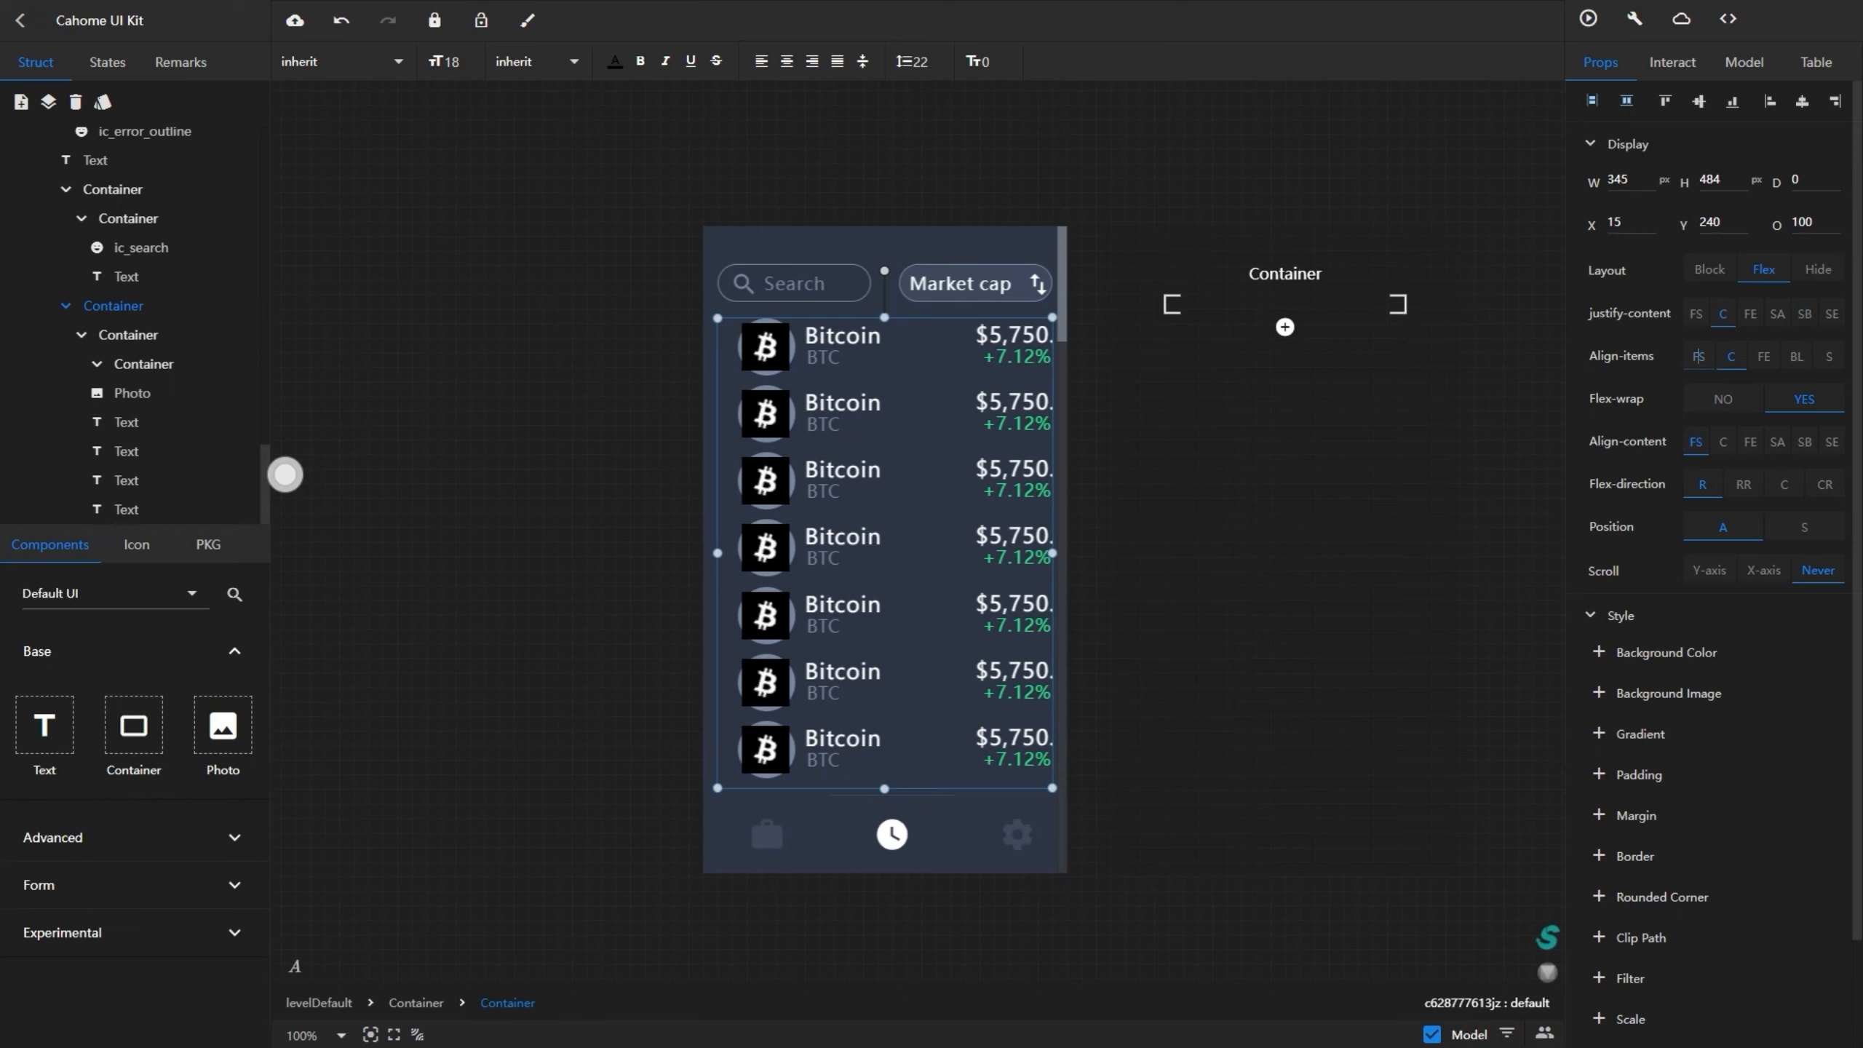
- Set the currency list container's align-items to C, align-content to SB and flex-direction to R
click(1763, 357)
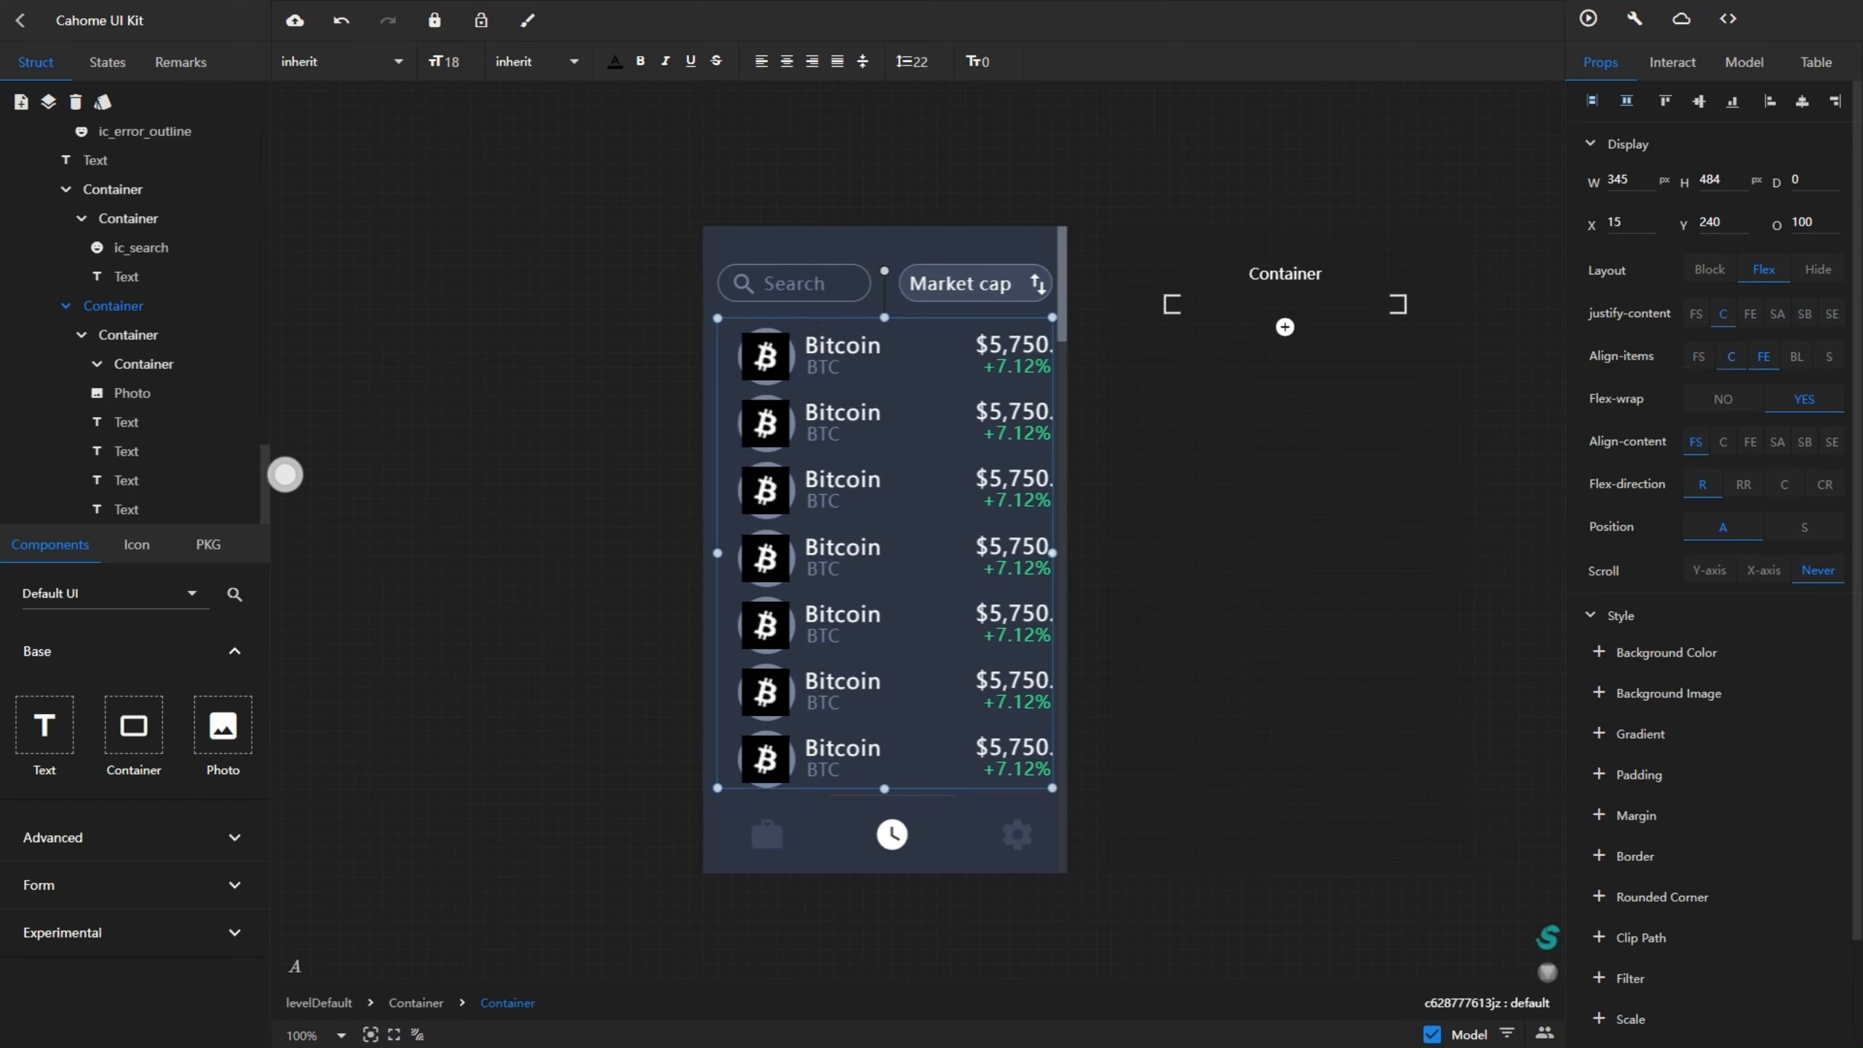
click(1731, 357)
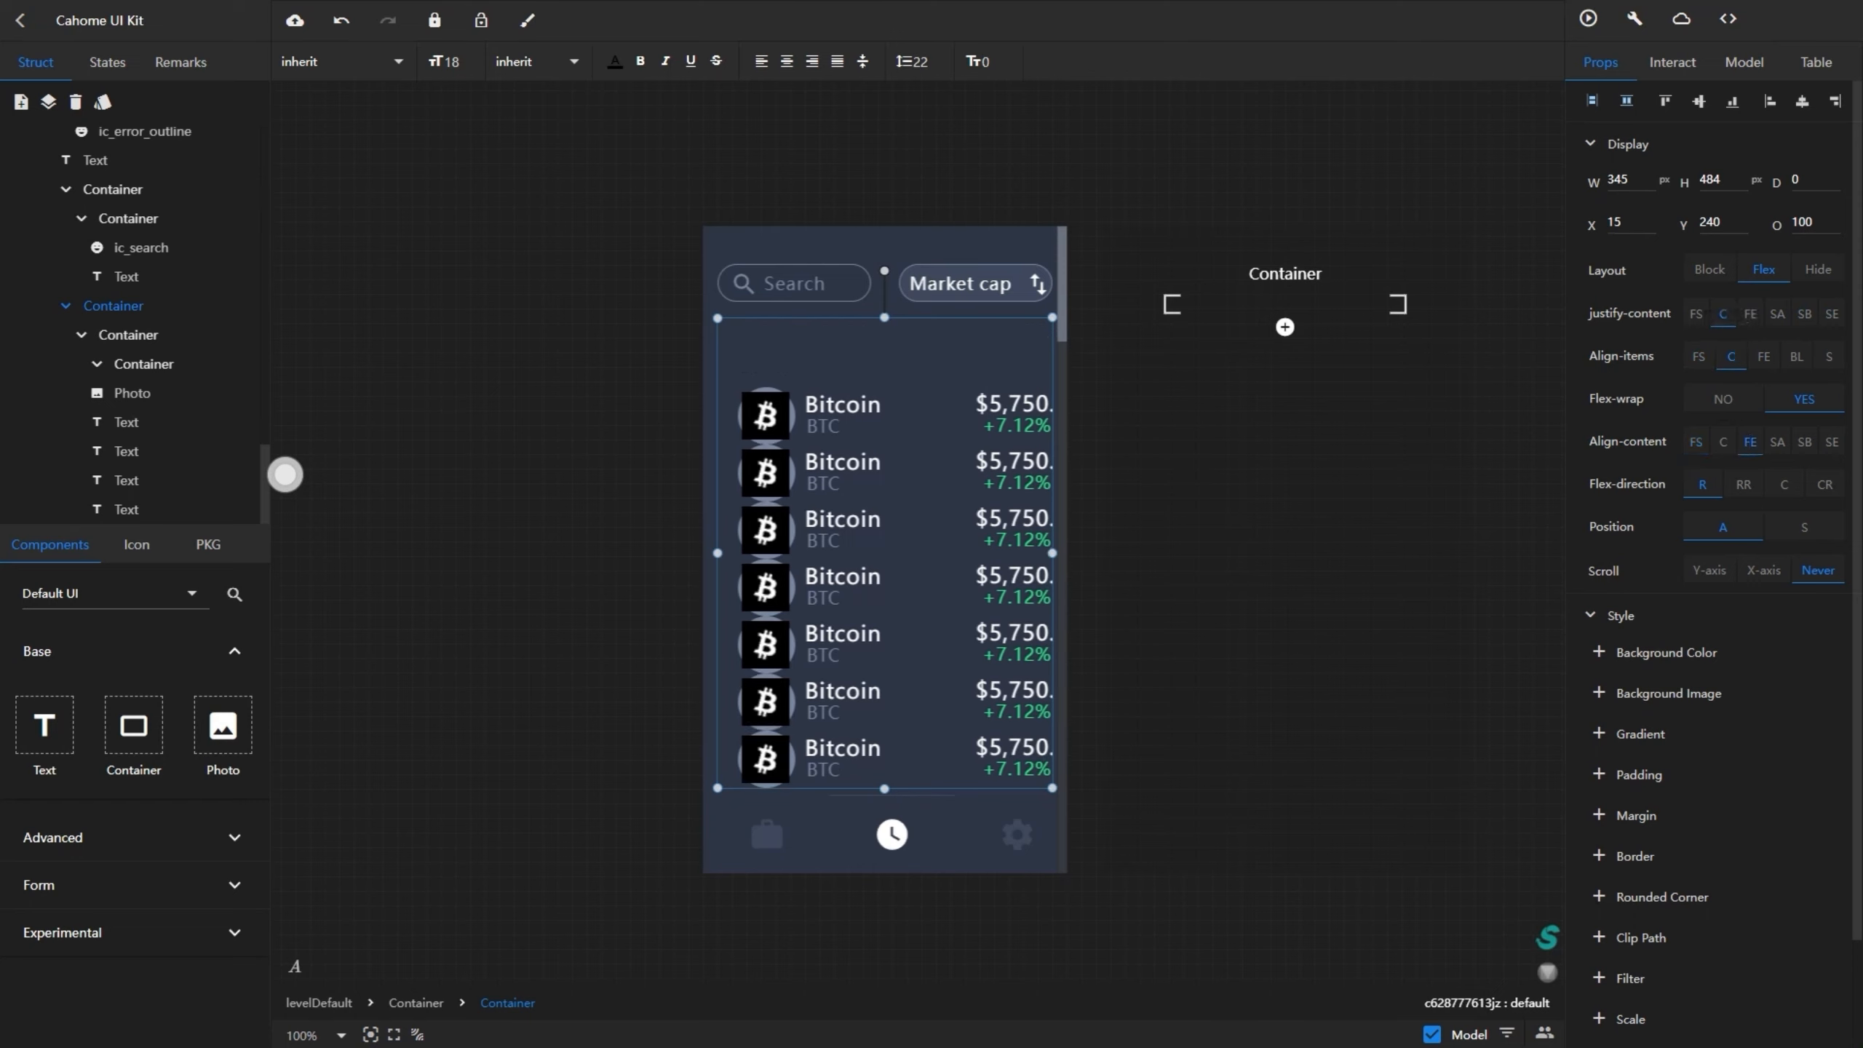
click(1723, 441)
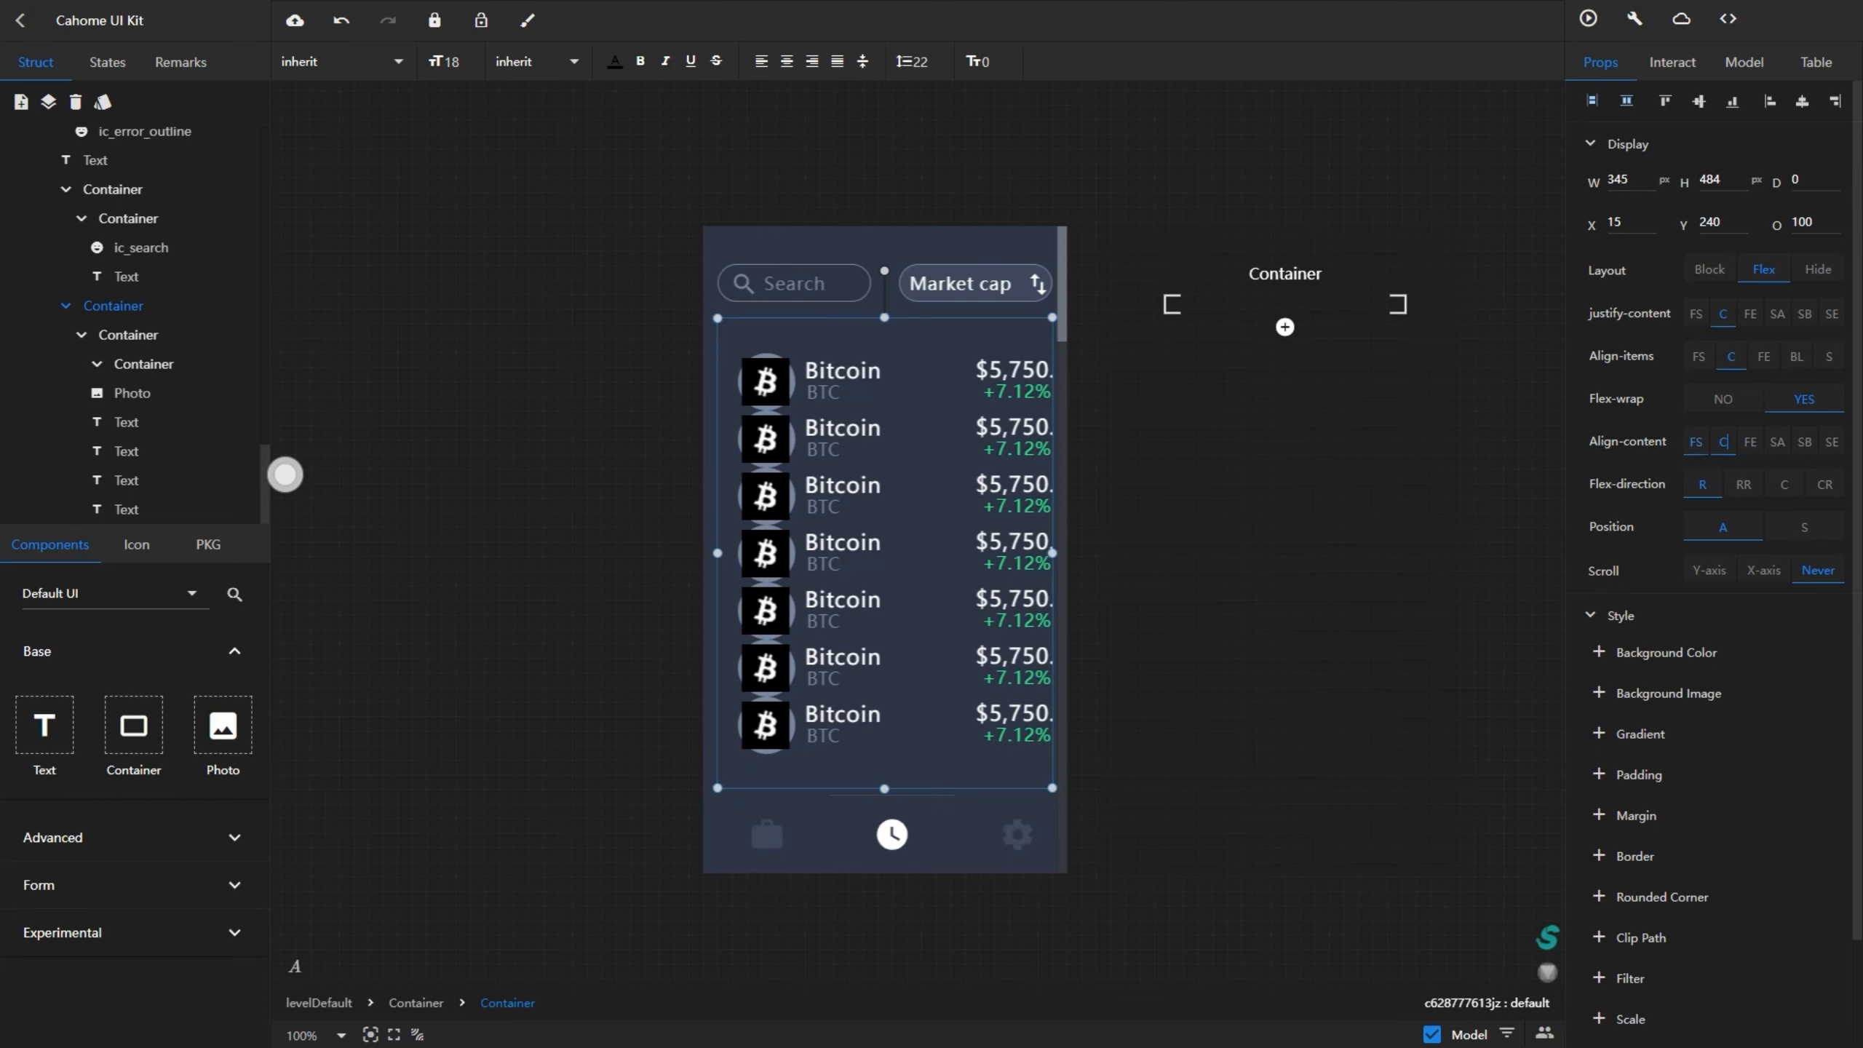
click(1805, 441)
click(1751, 484)
click(1784, 484)
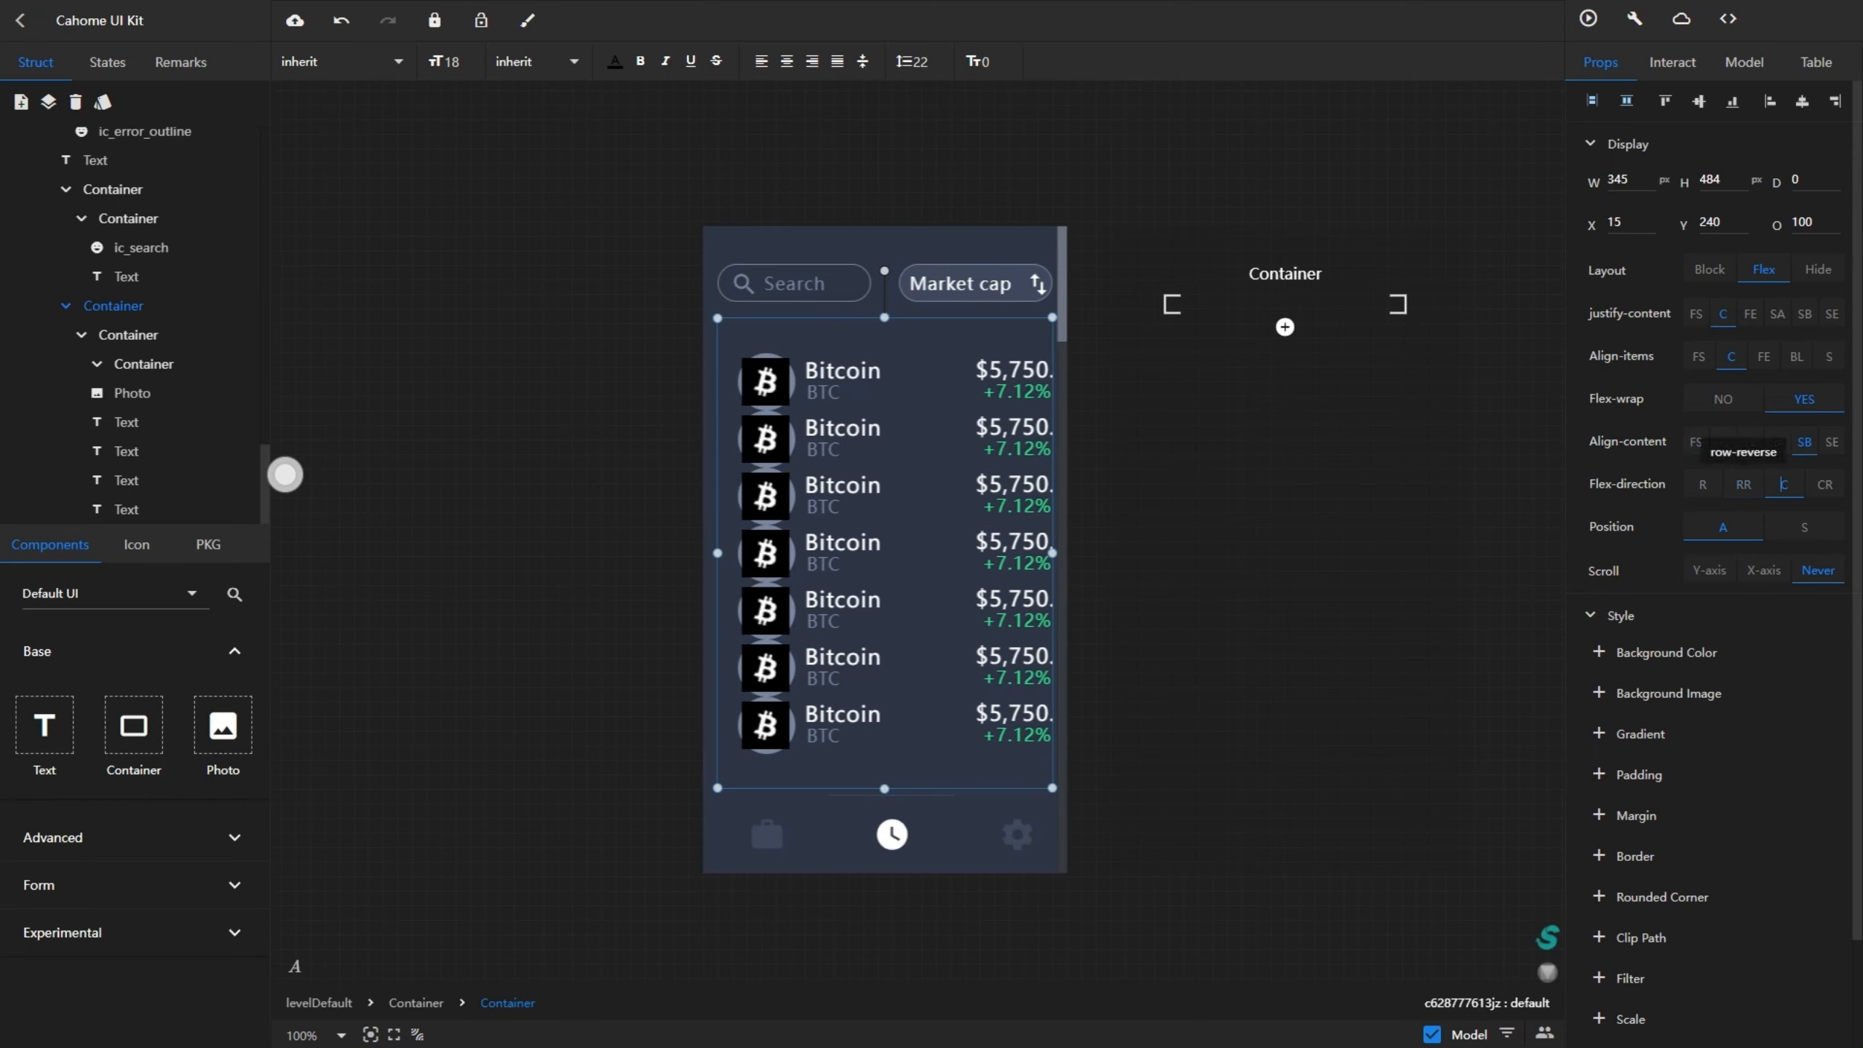
click(1707, 485)
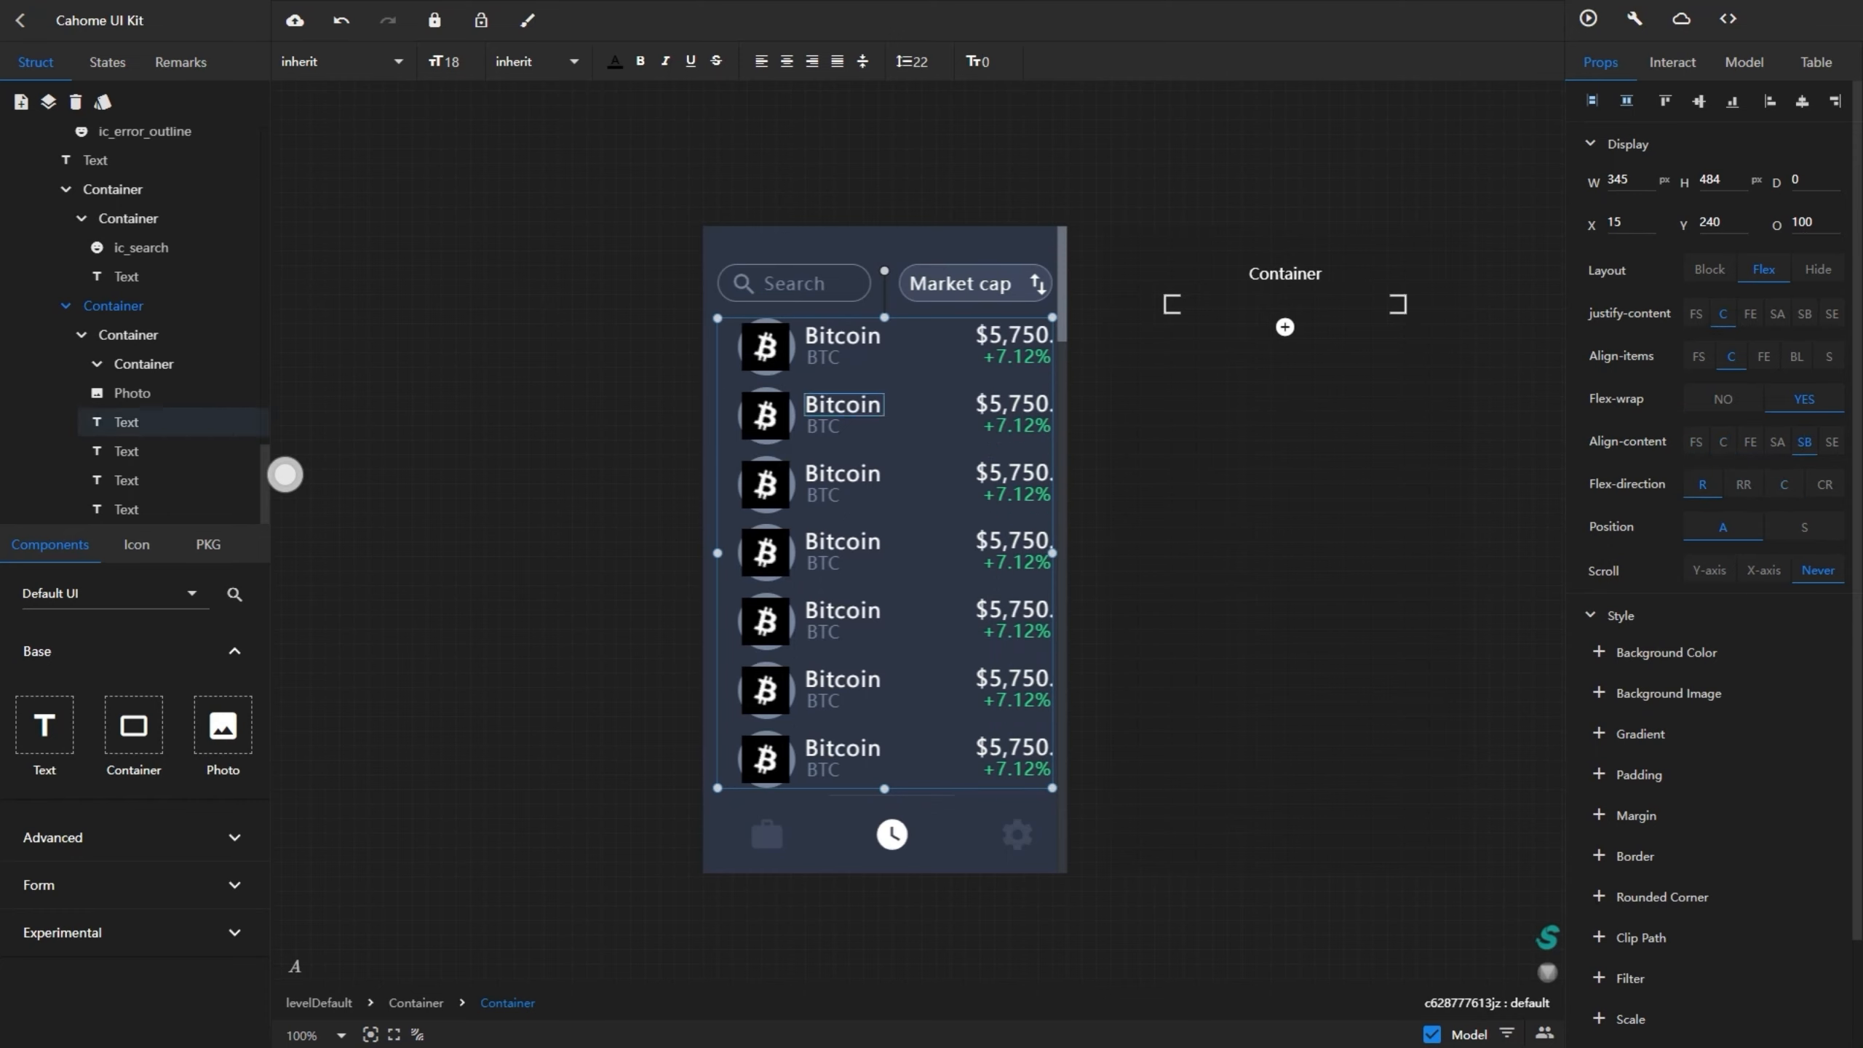
- Add a container inside the currency row as a divider line, with height 1 px and Y position 58
click(129, 335)
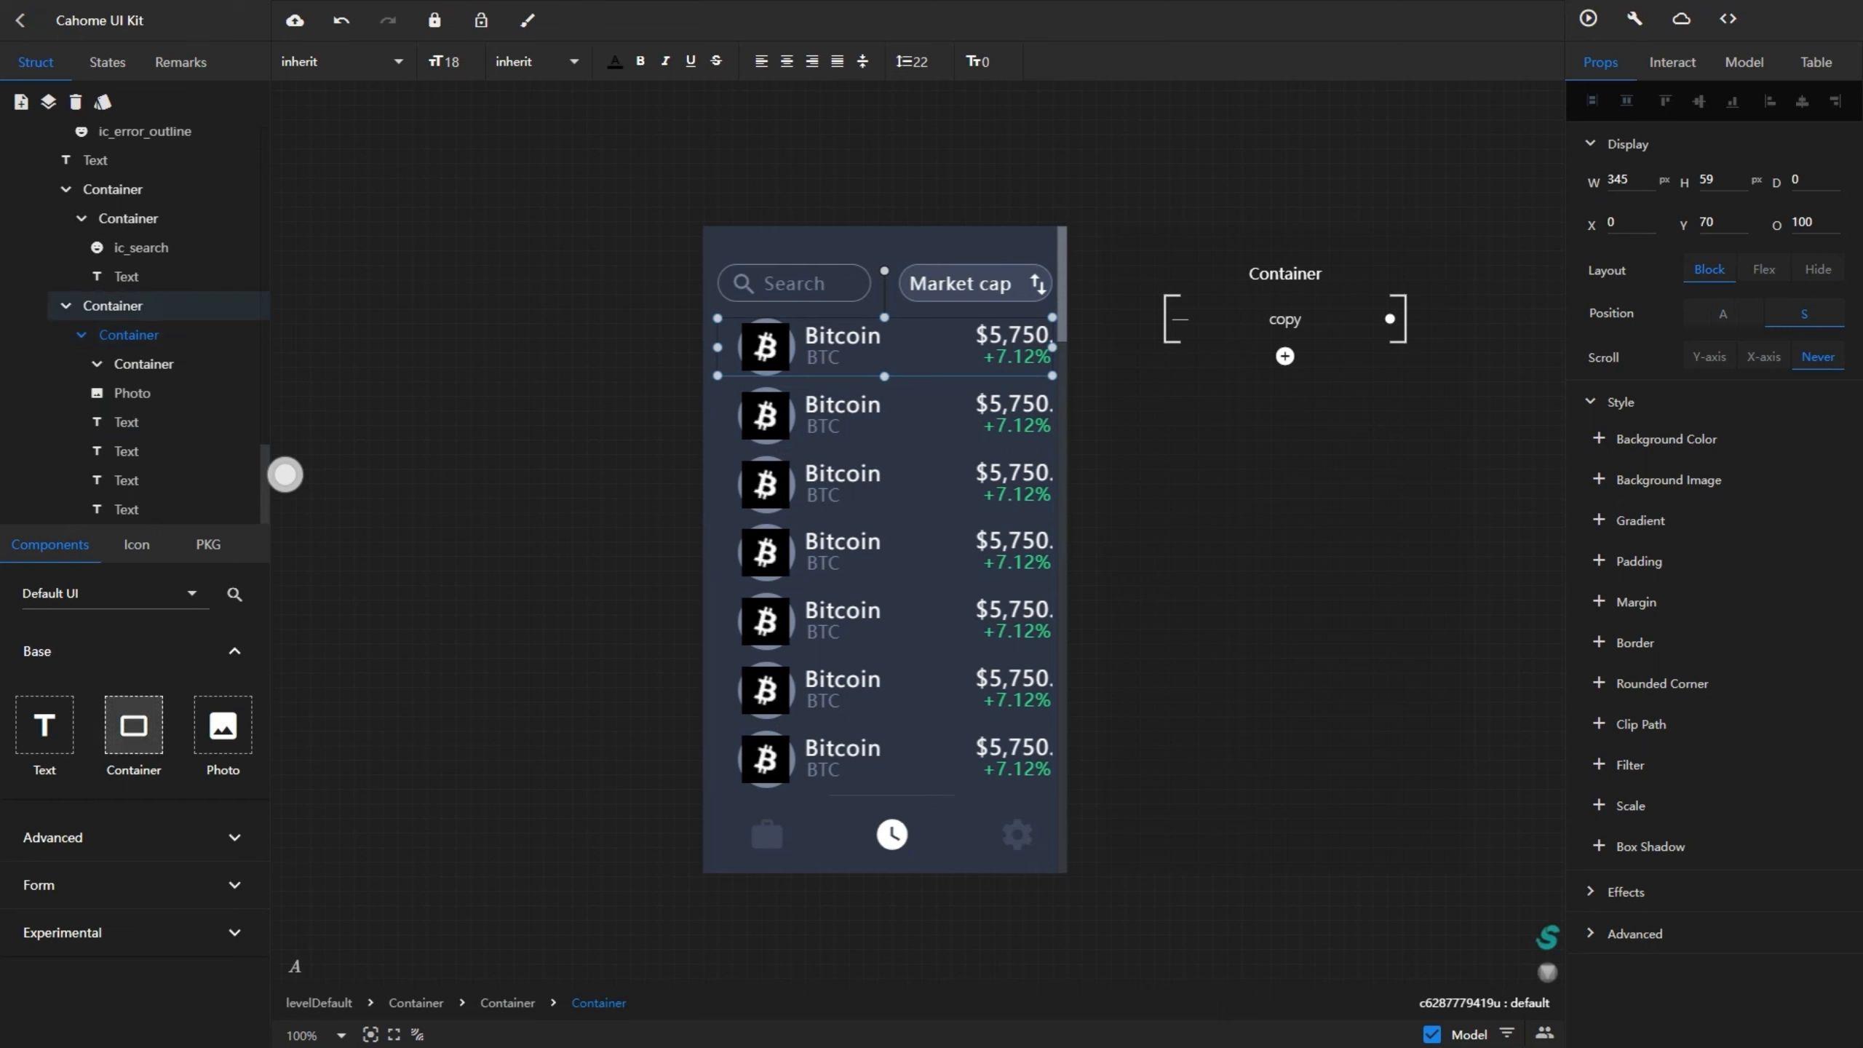
drag(133, 725, 907, 344)
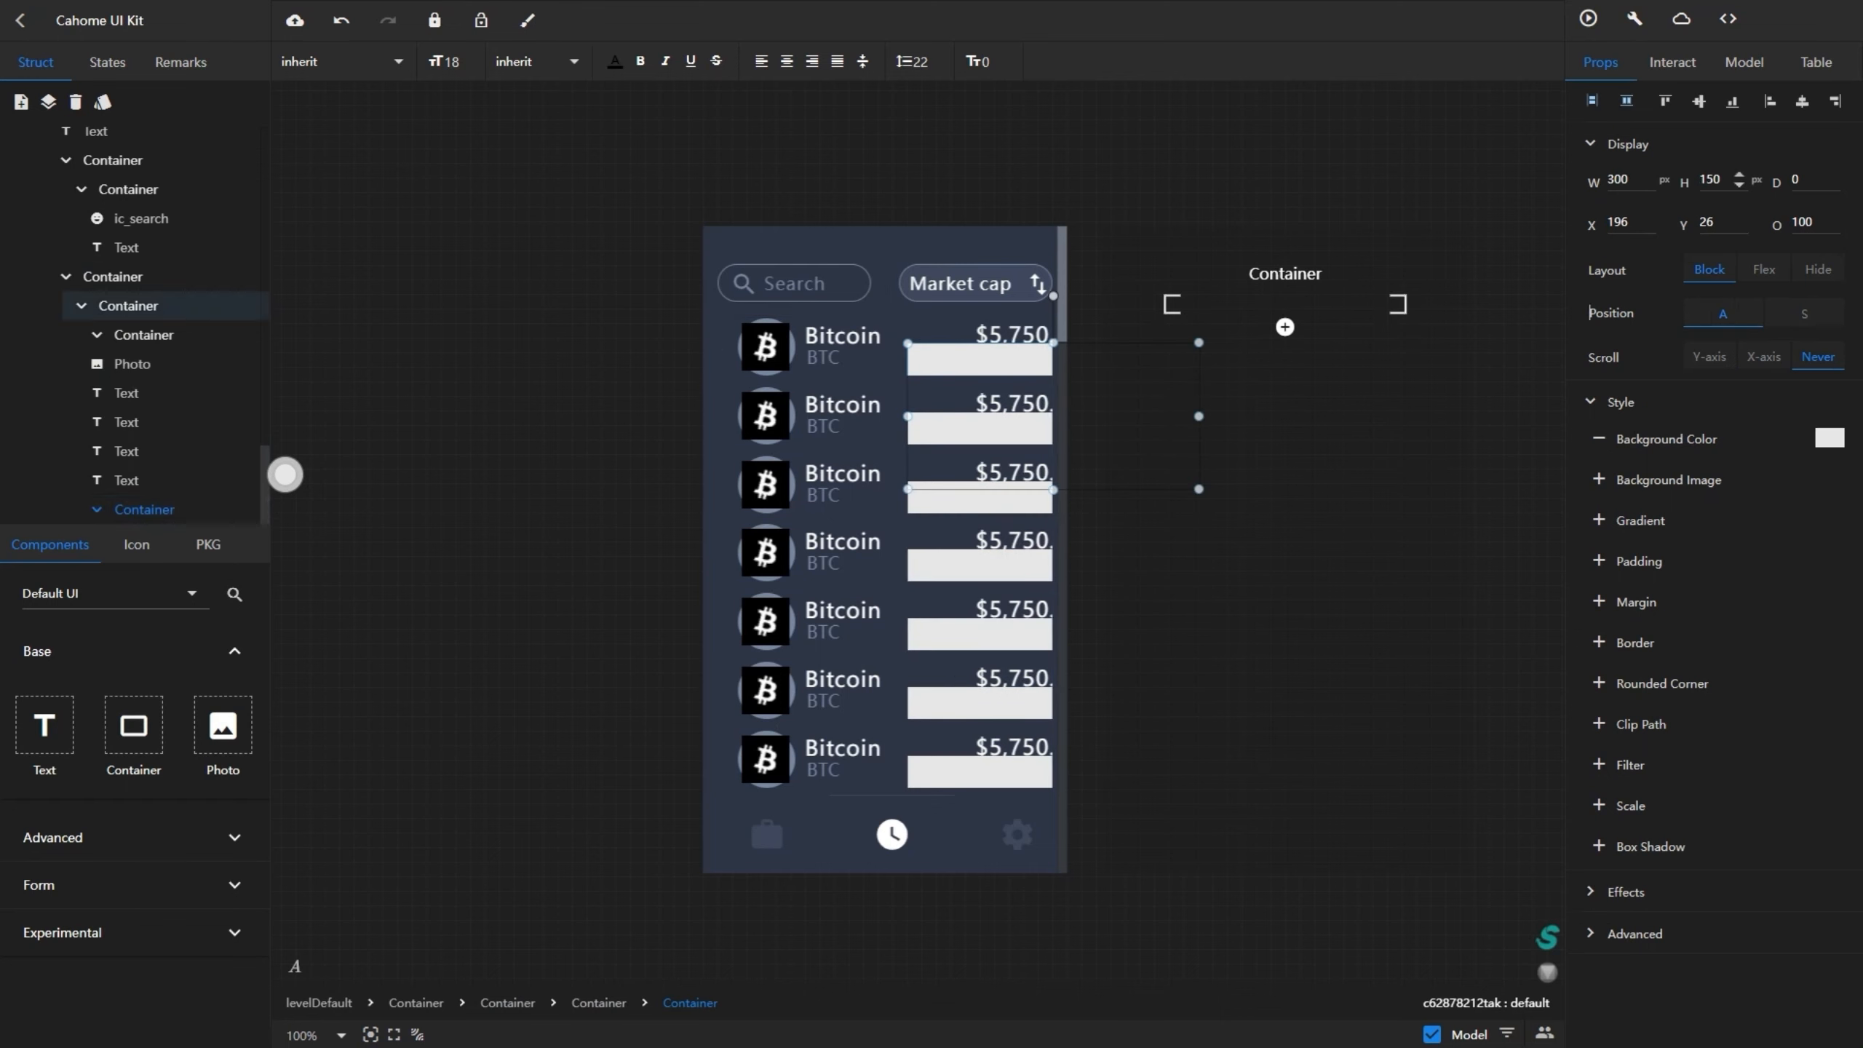
key(BackSpace)
key(BackSpace)
key(Return)
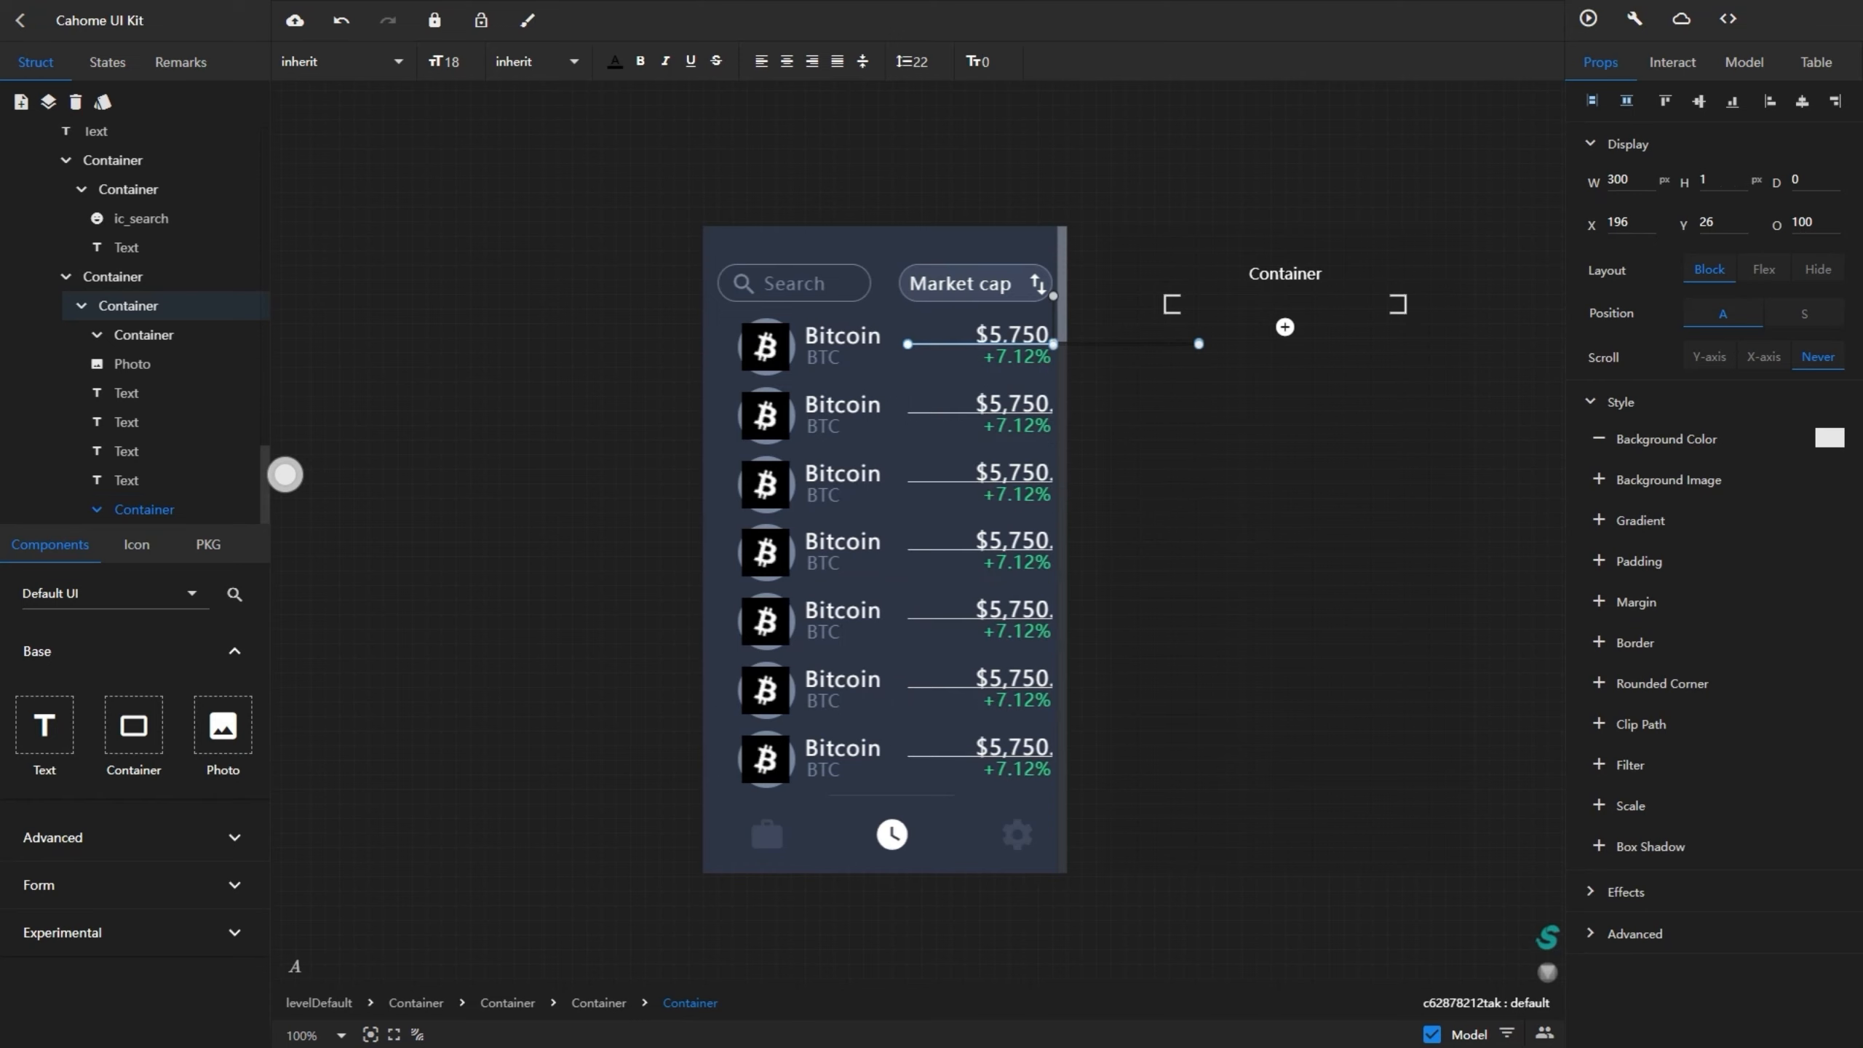
text(58)
key(Return)
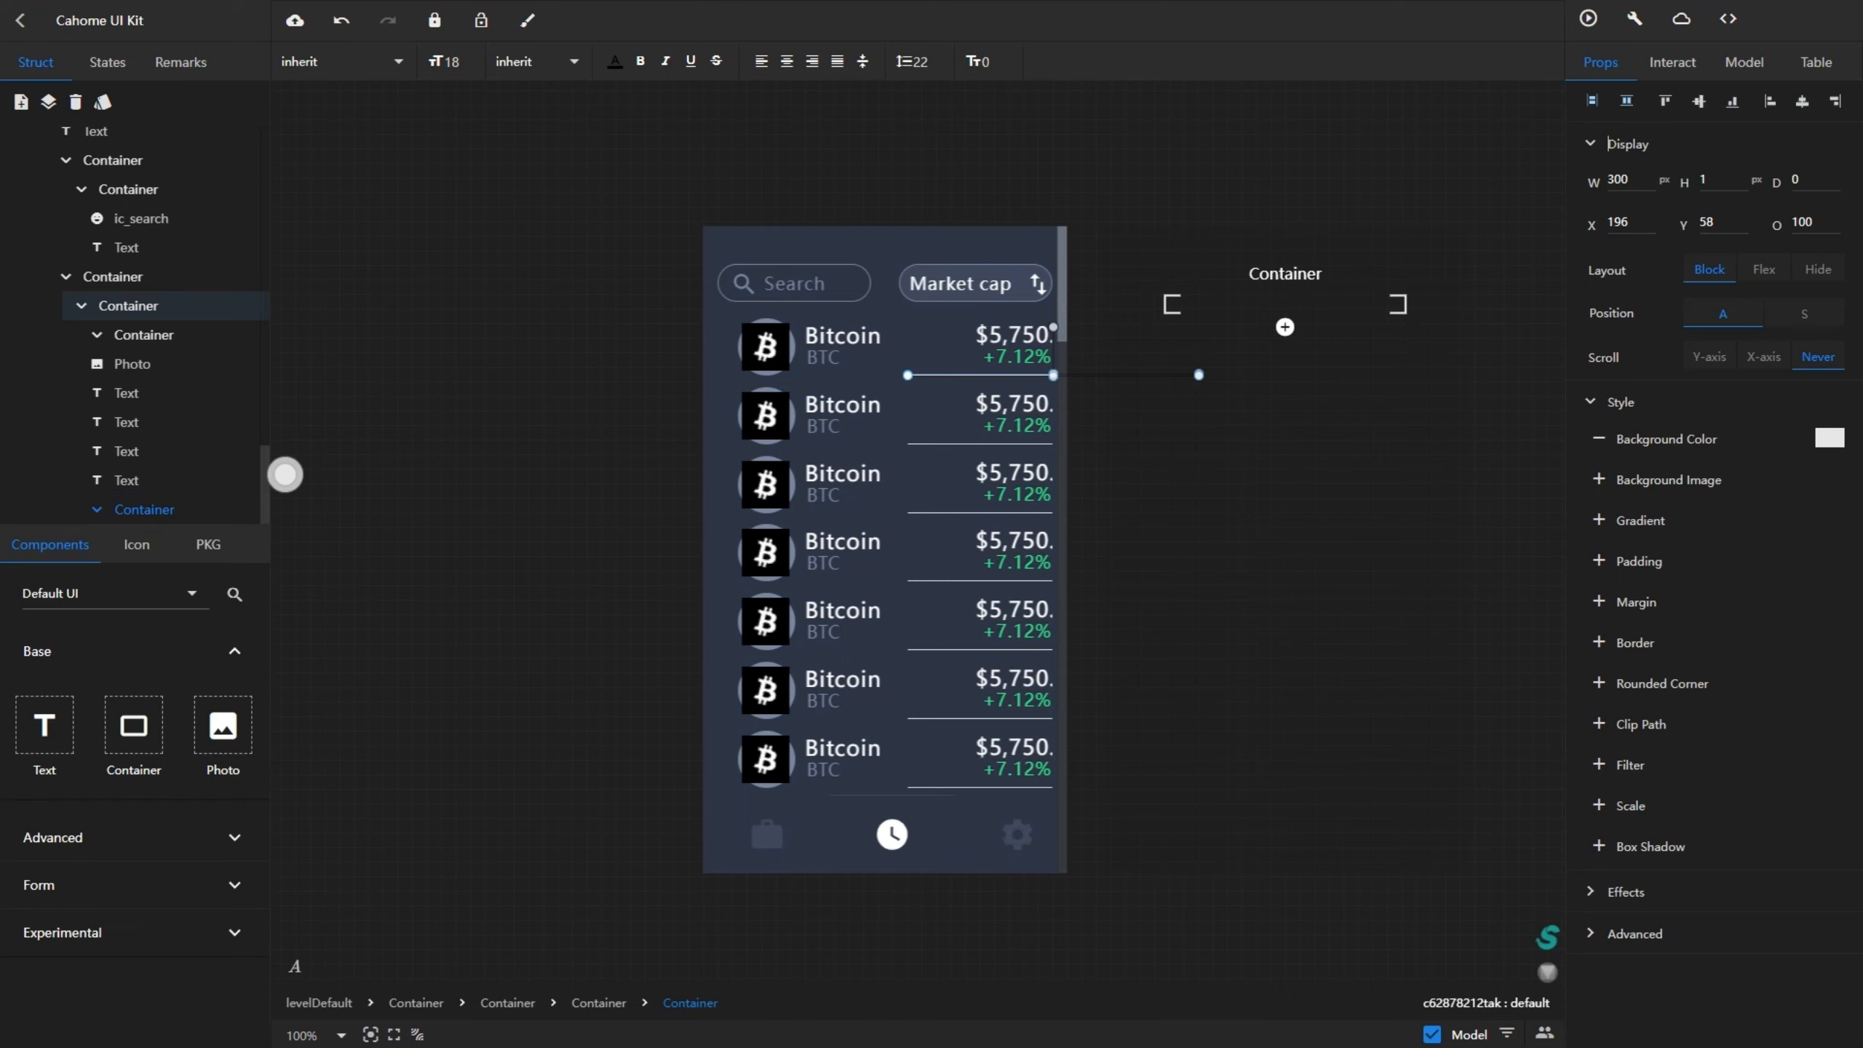
- Align the divider to the row's right edge, narrow it to about 258 px, and make it grey-blue with opacity 80
click(1836, 101)
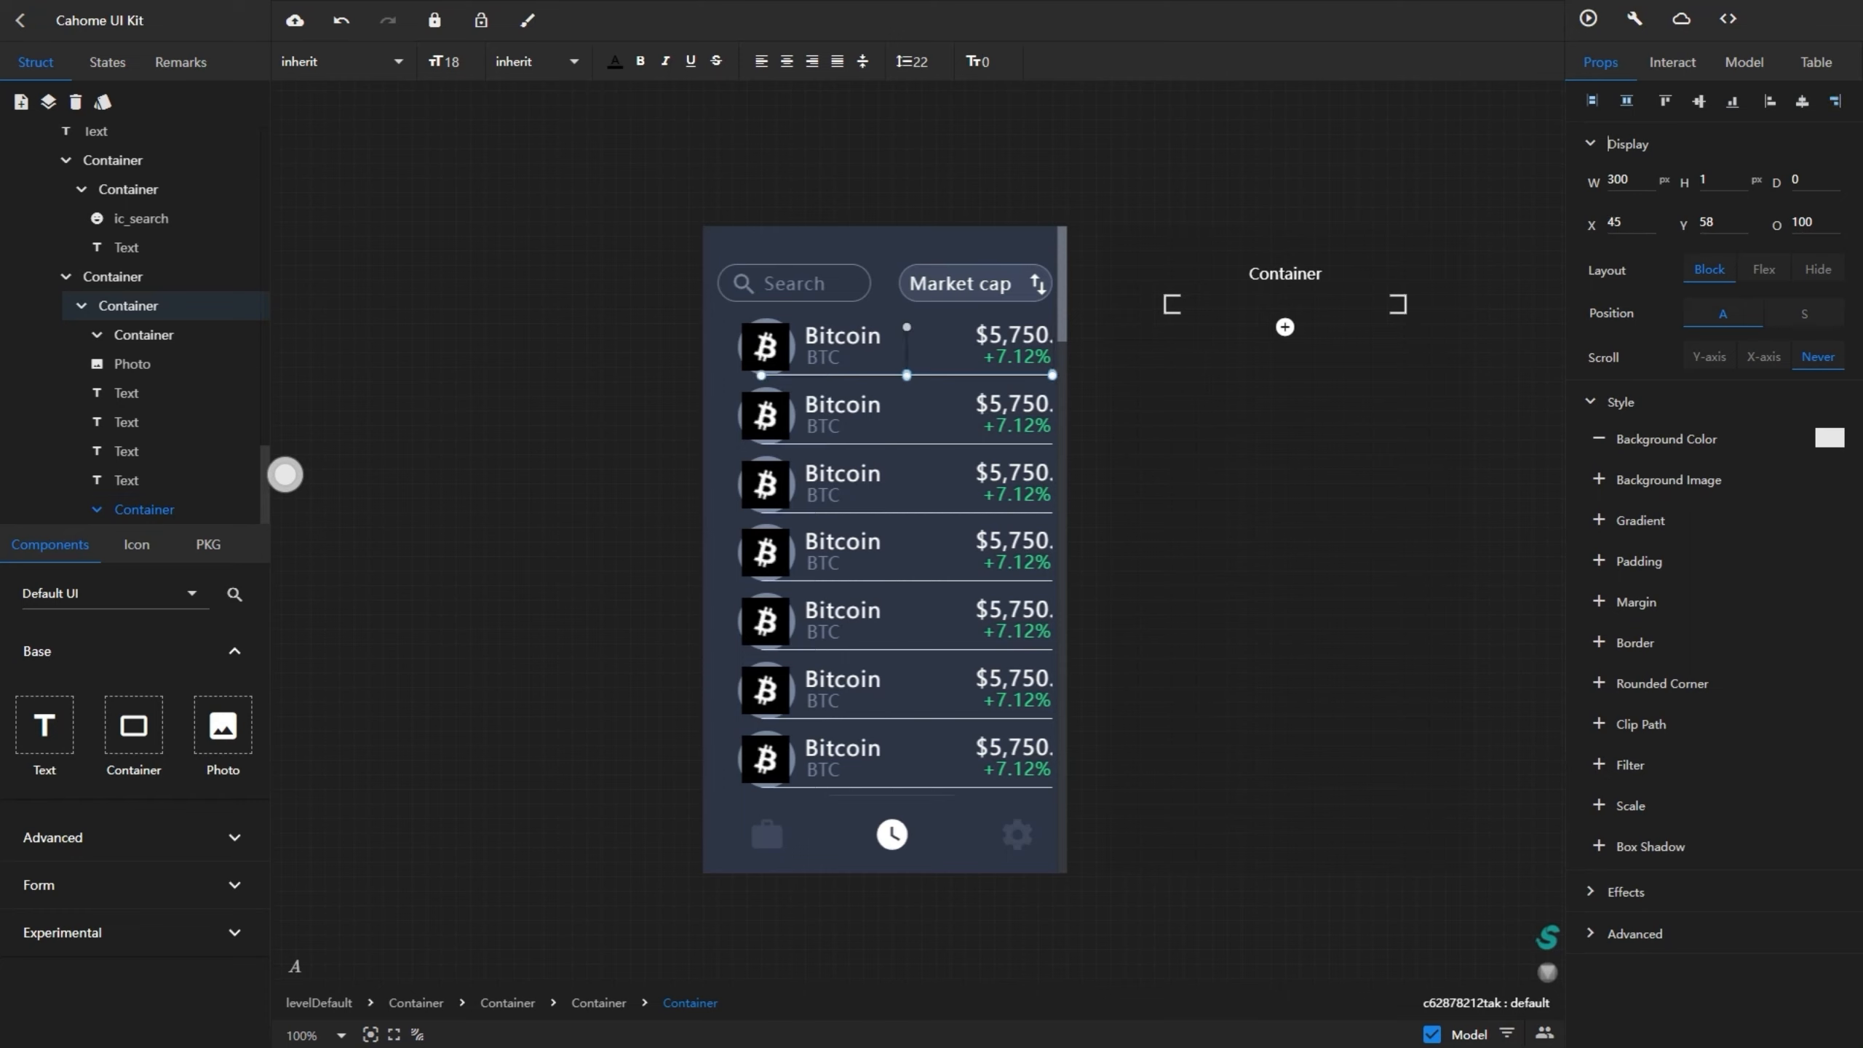
drag(761, 374, 802, 375)
click(1830, 438)
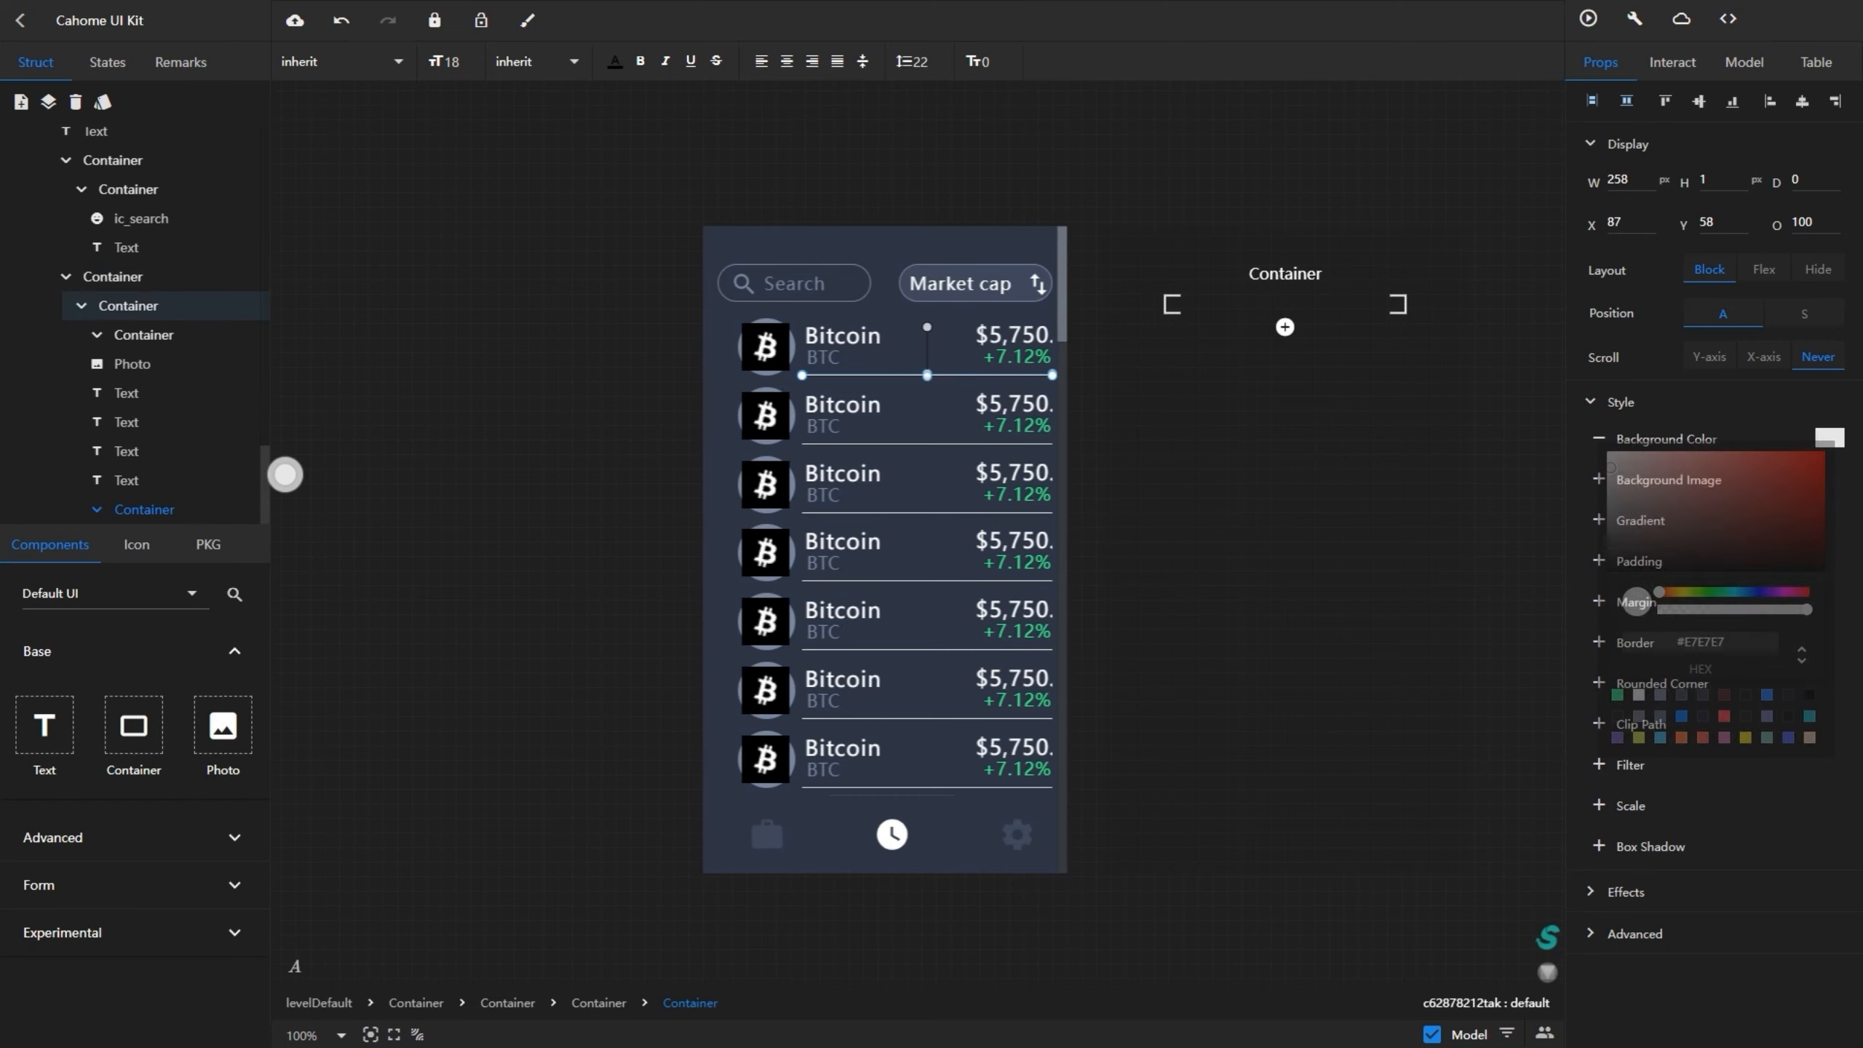
click(1660, 695)
key(Escape)
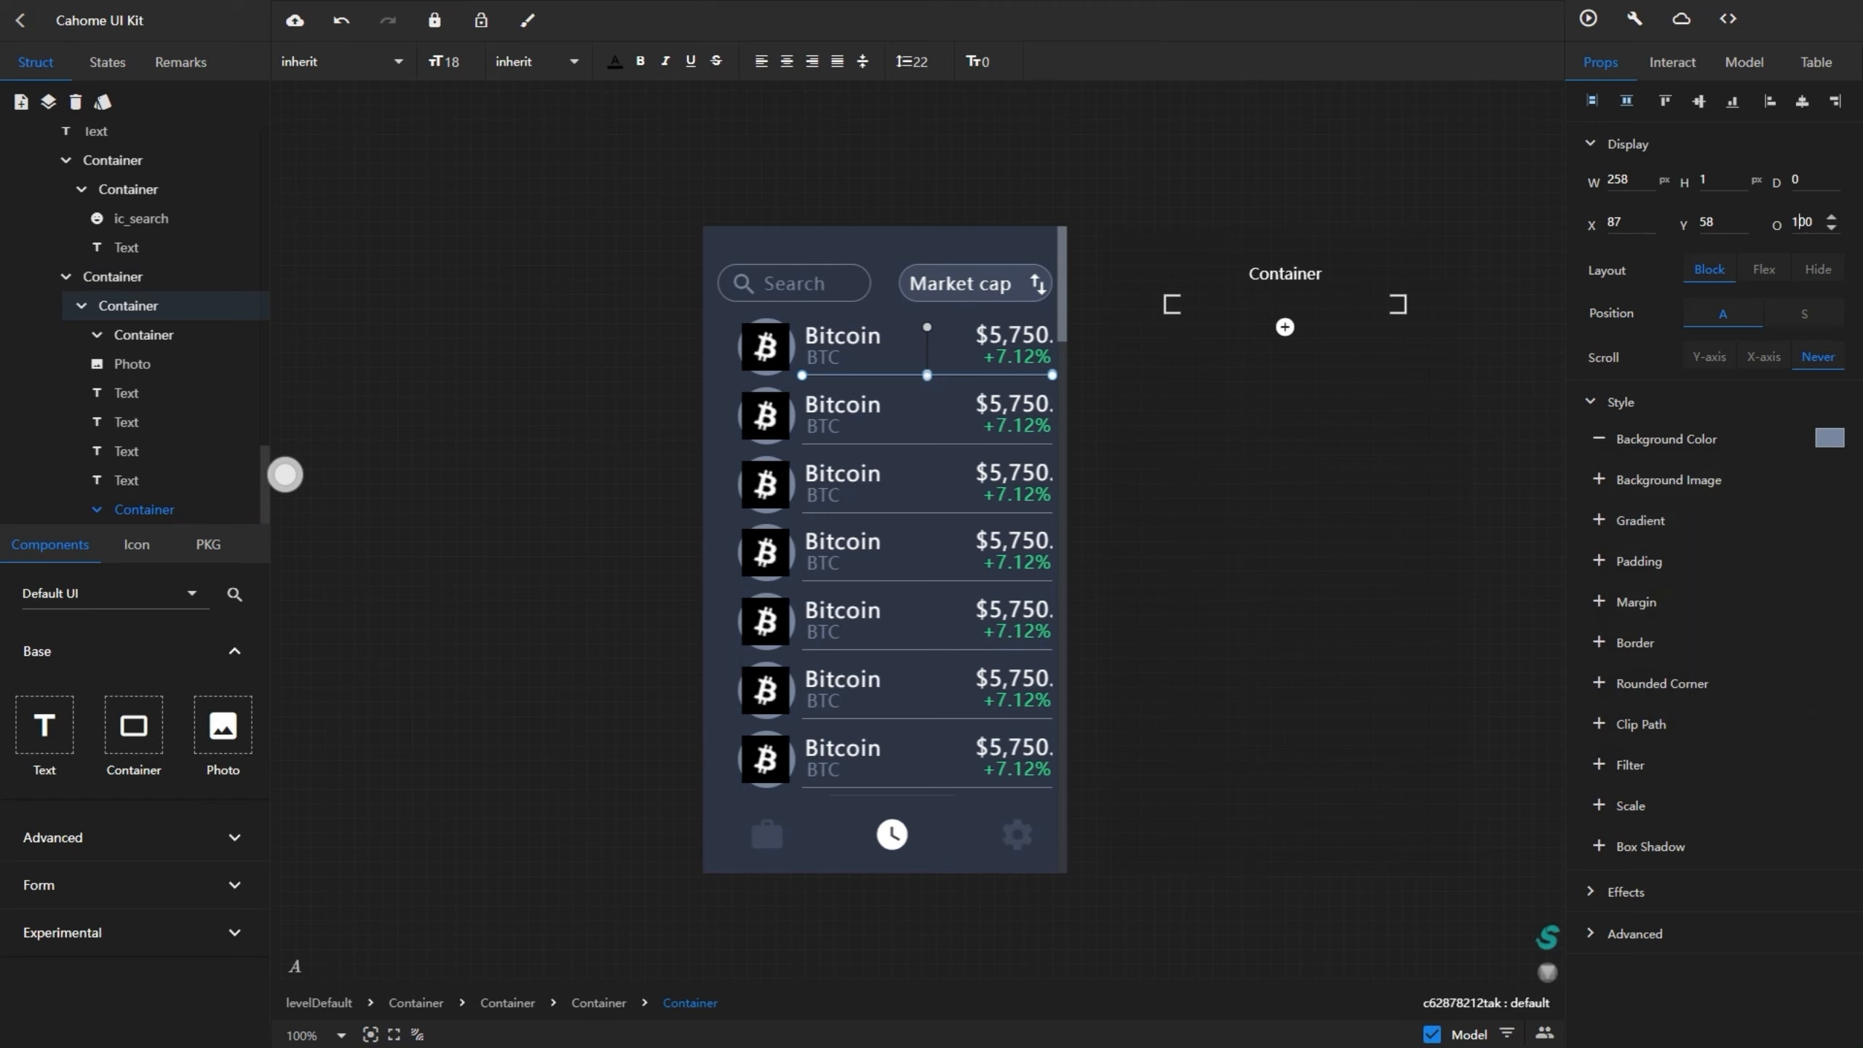
double_click(1799, 222)
text(80)
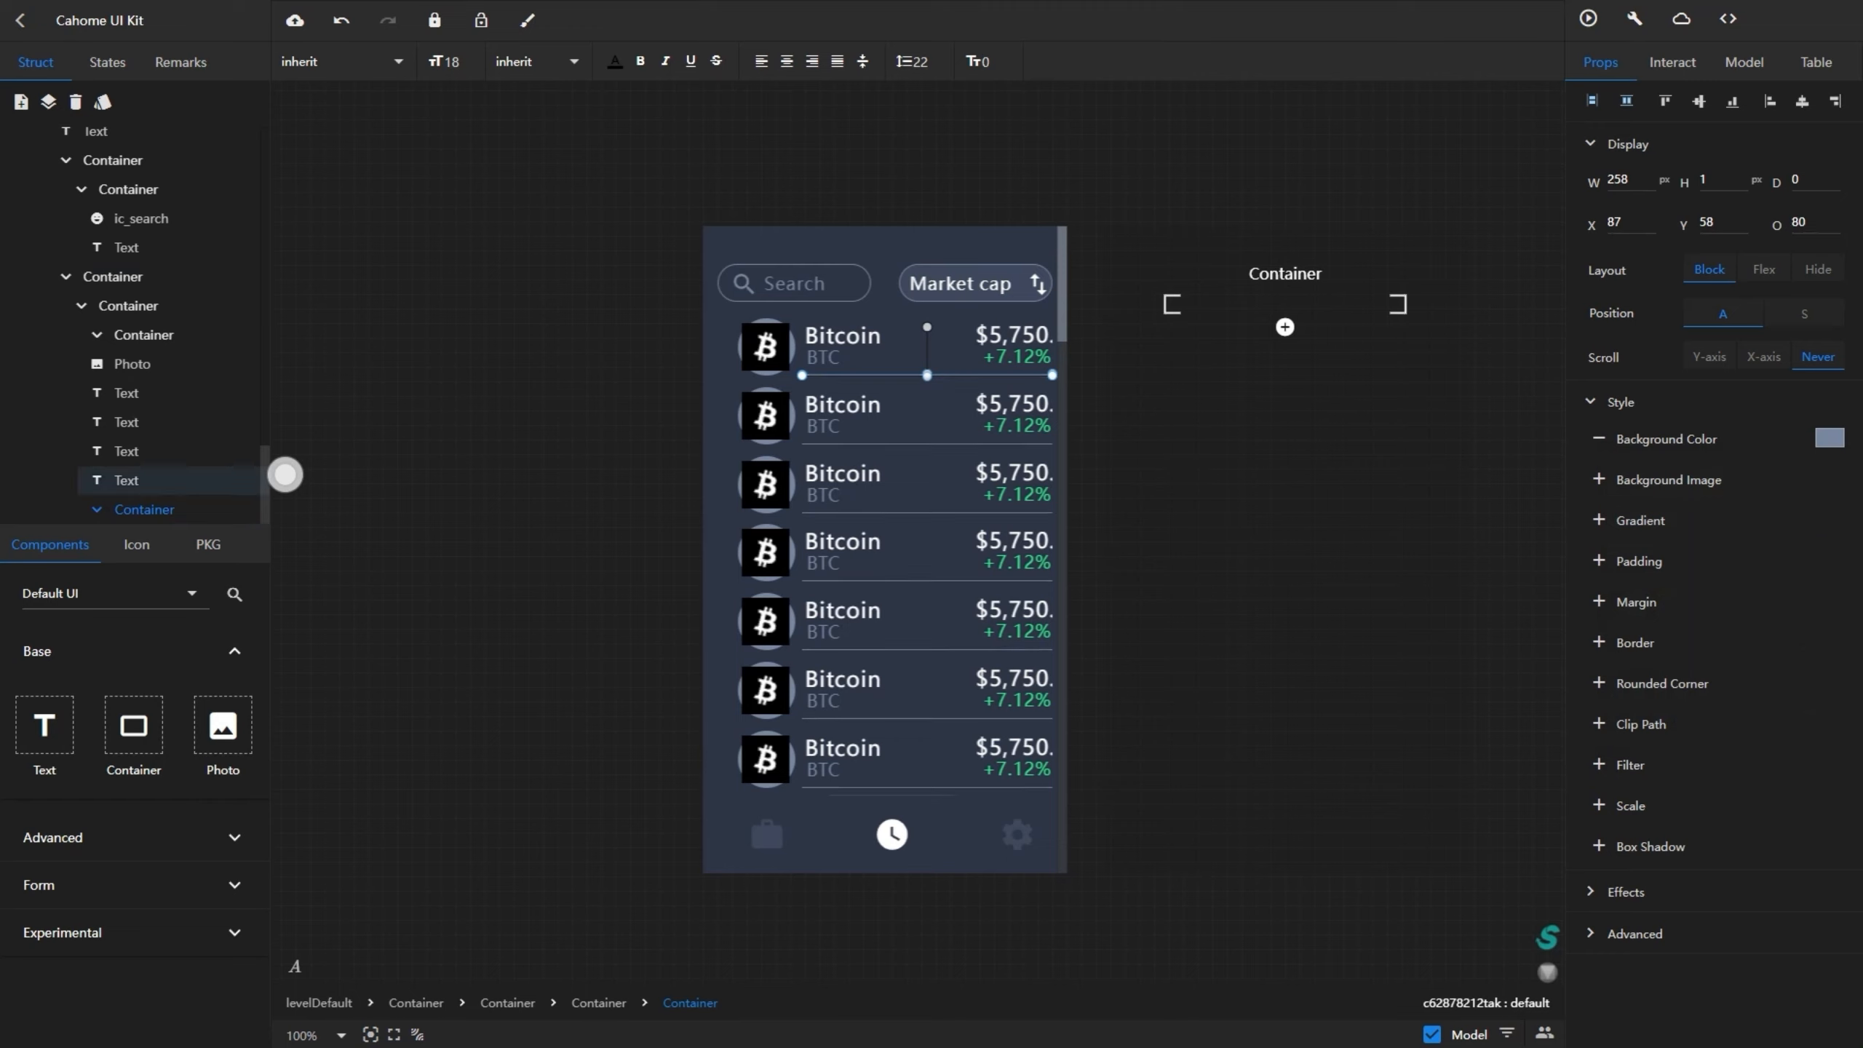
- Add a one-dimensional model variable to the currency row's photo and extend it to seven empty values
click(131, 363)
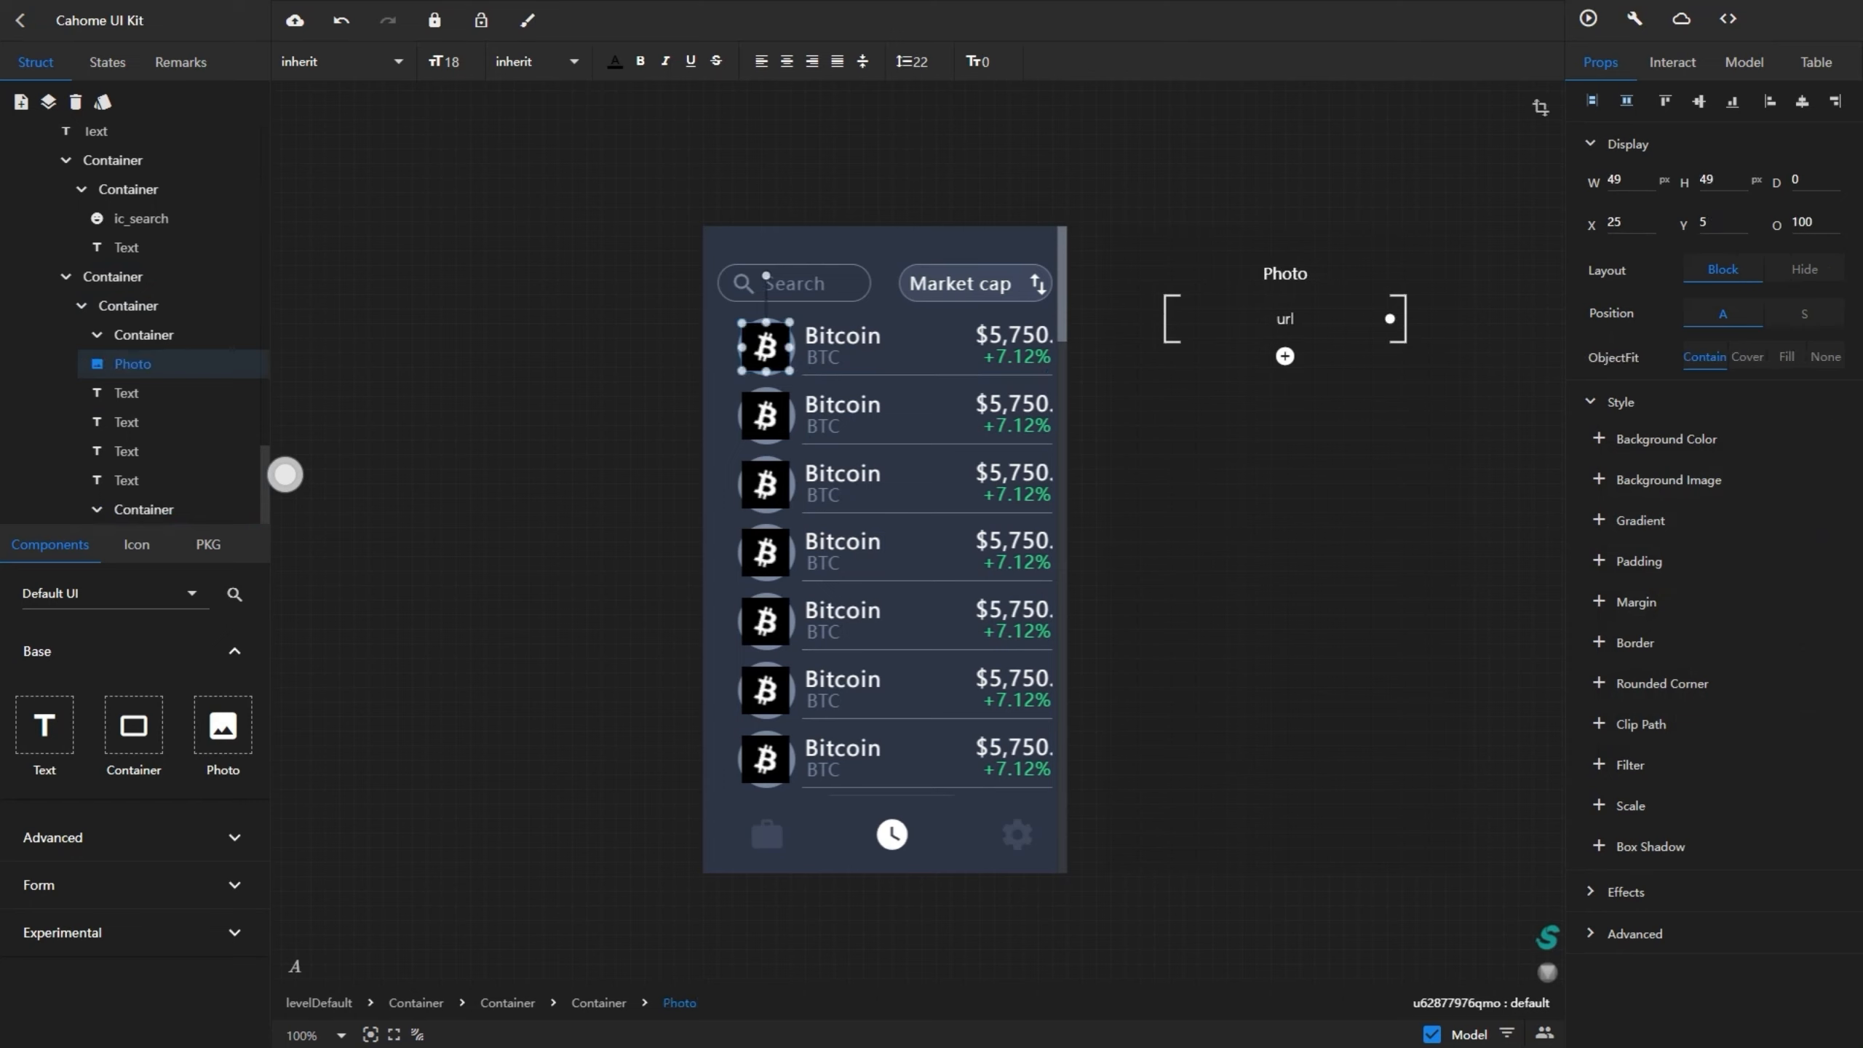
click(1738, 62)
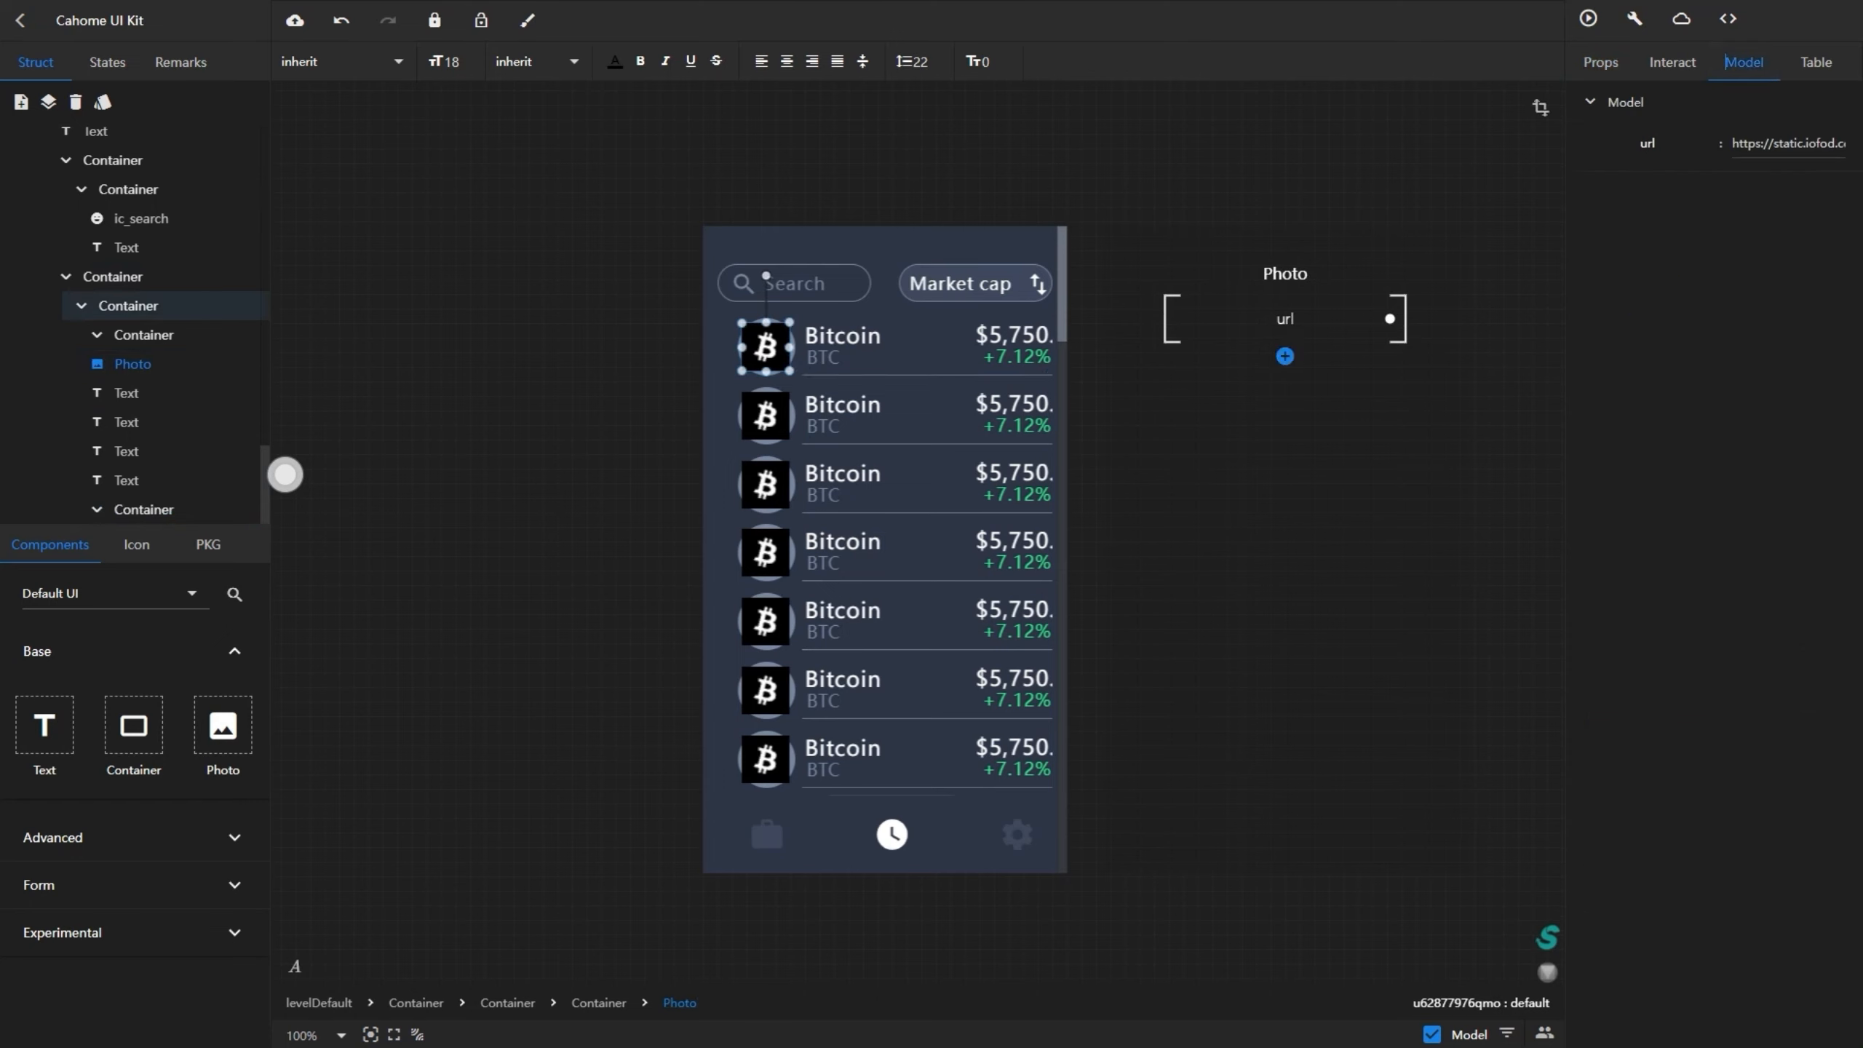
click(1284, 356)
click(1357, 405)
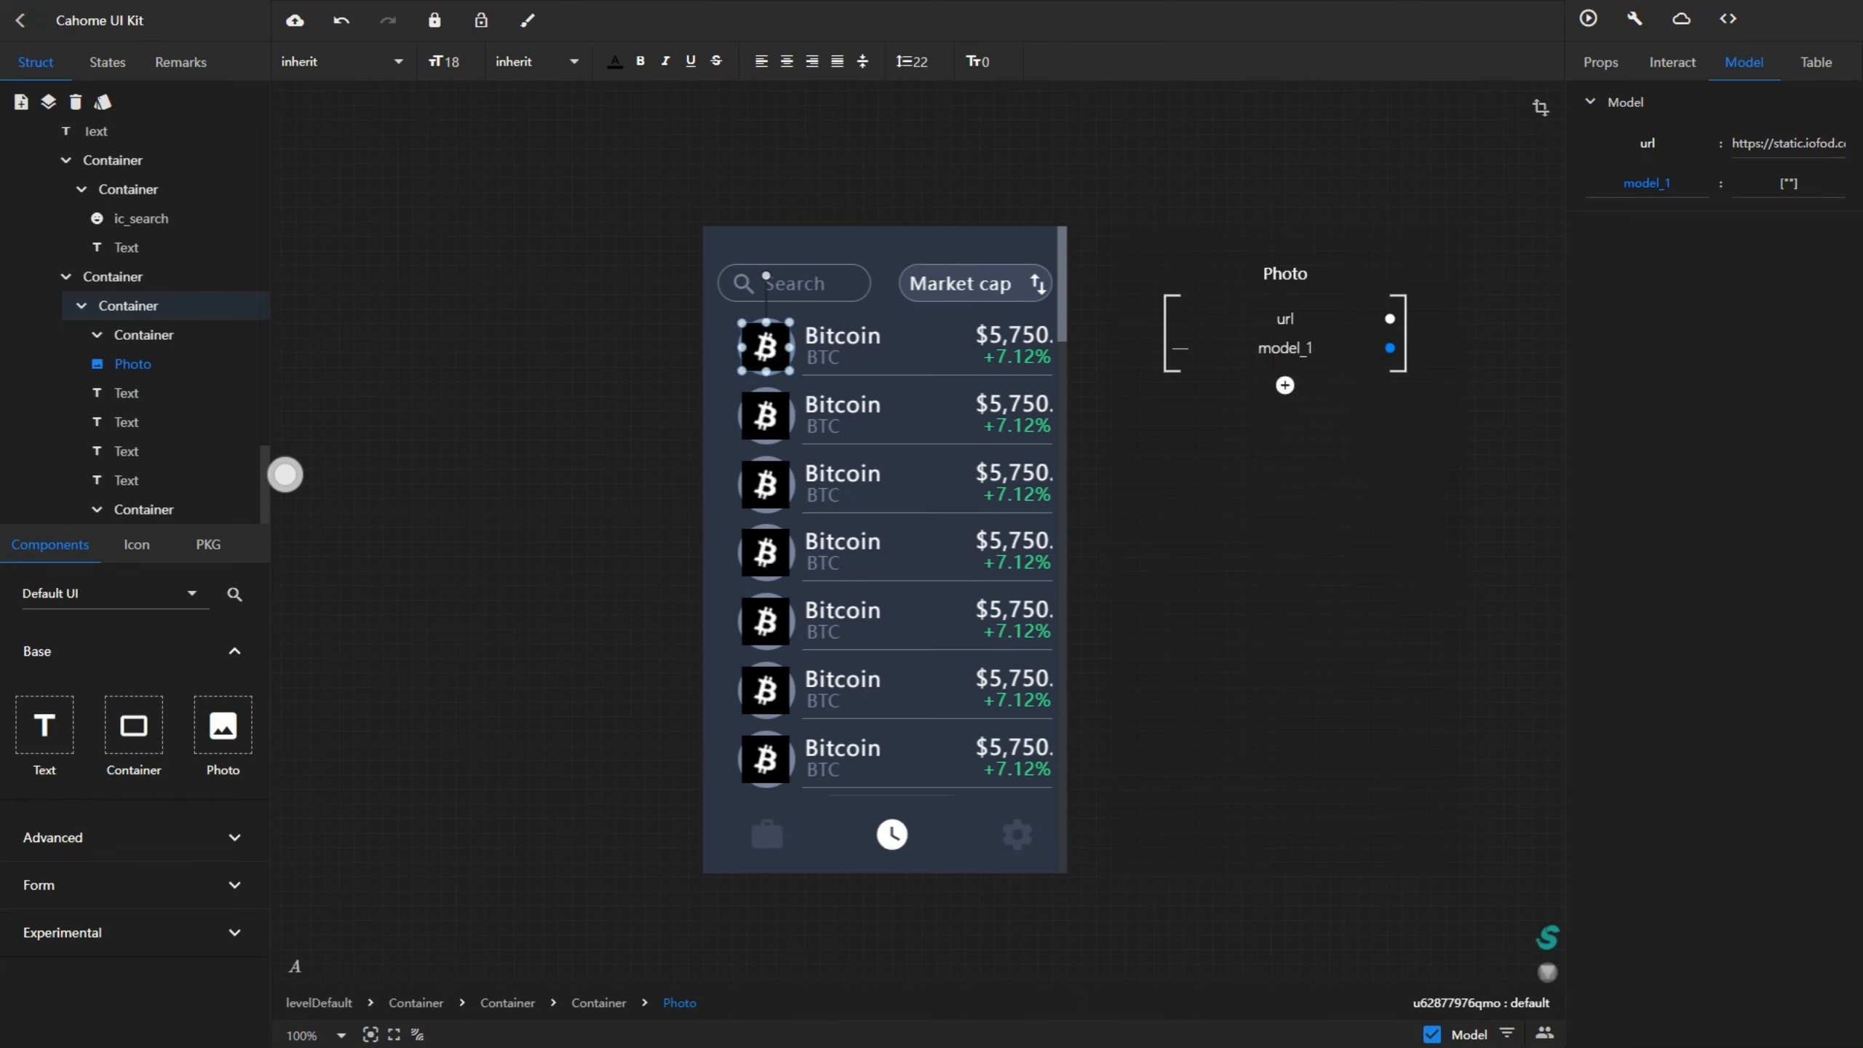
click(1784, 183)
click(1578, 321)
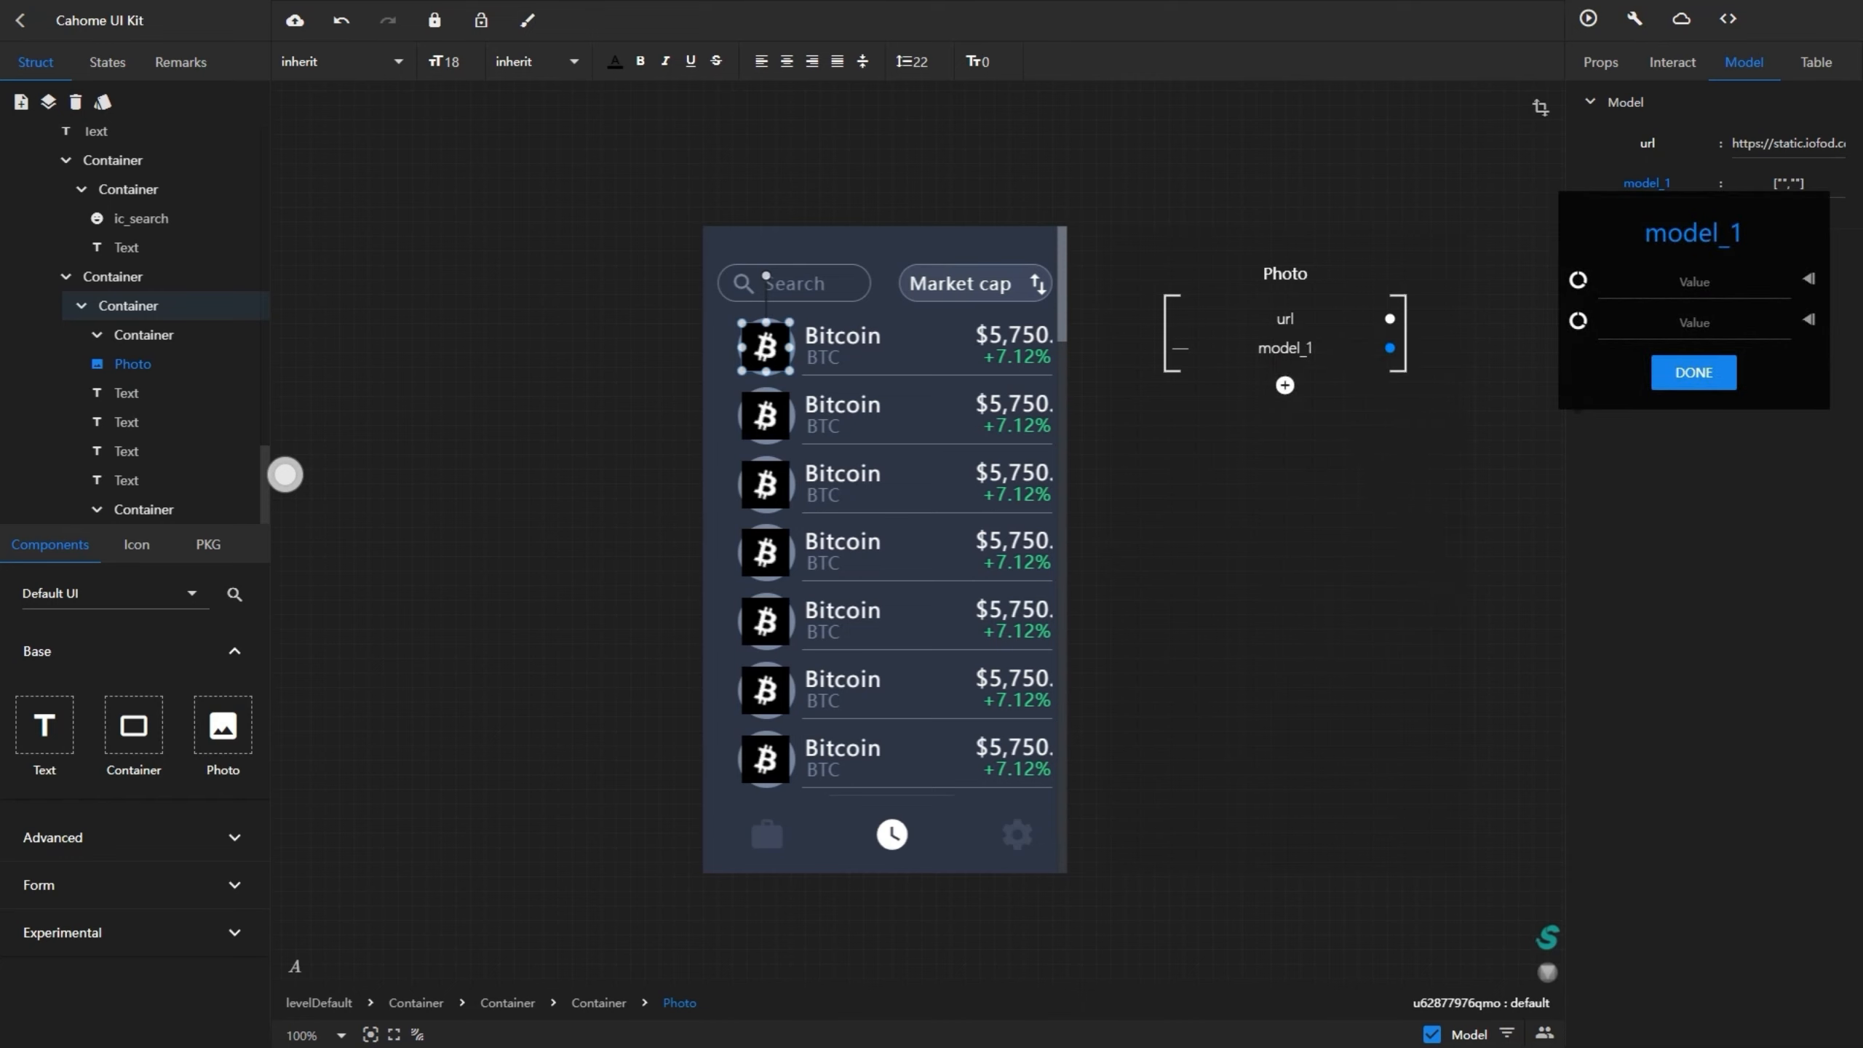
click(1578, 321)
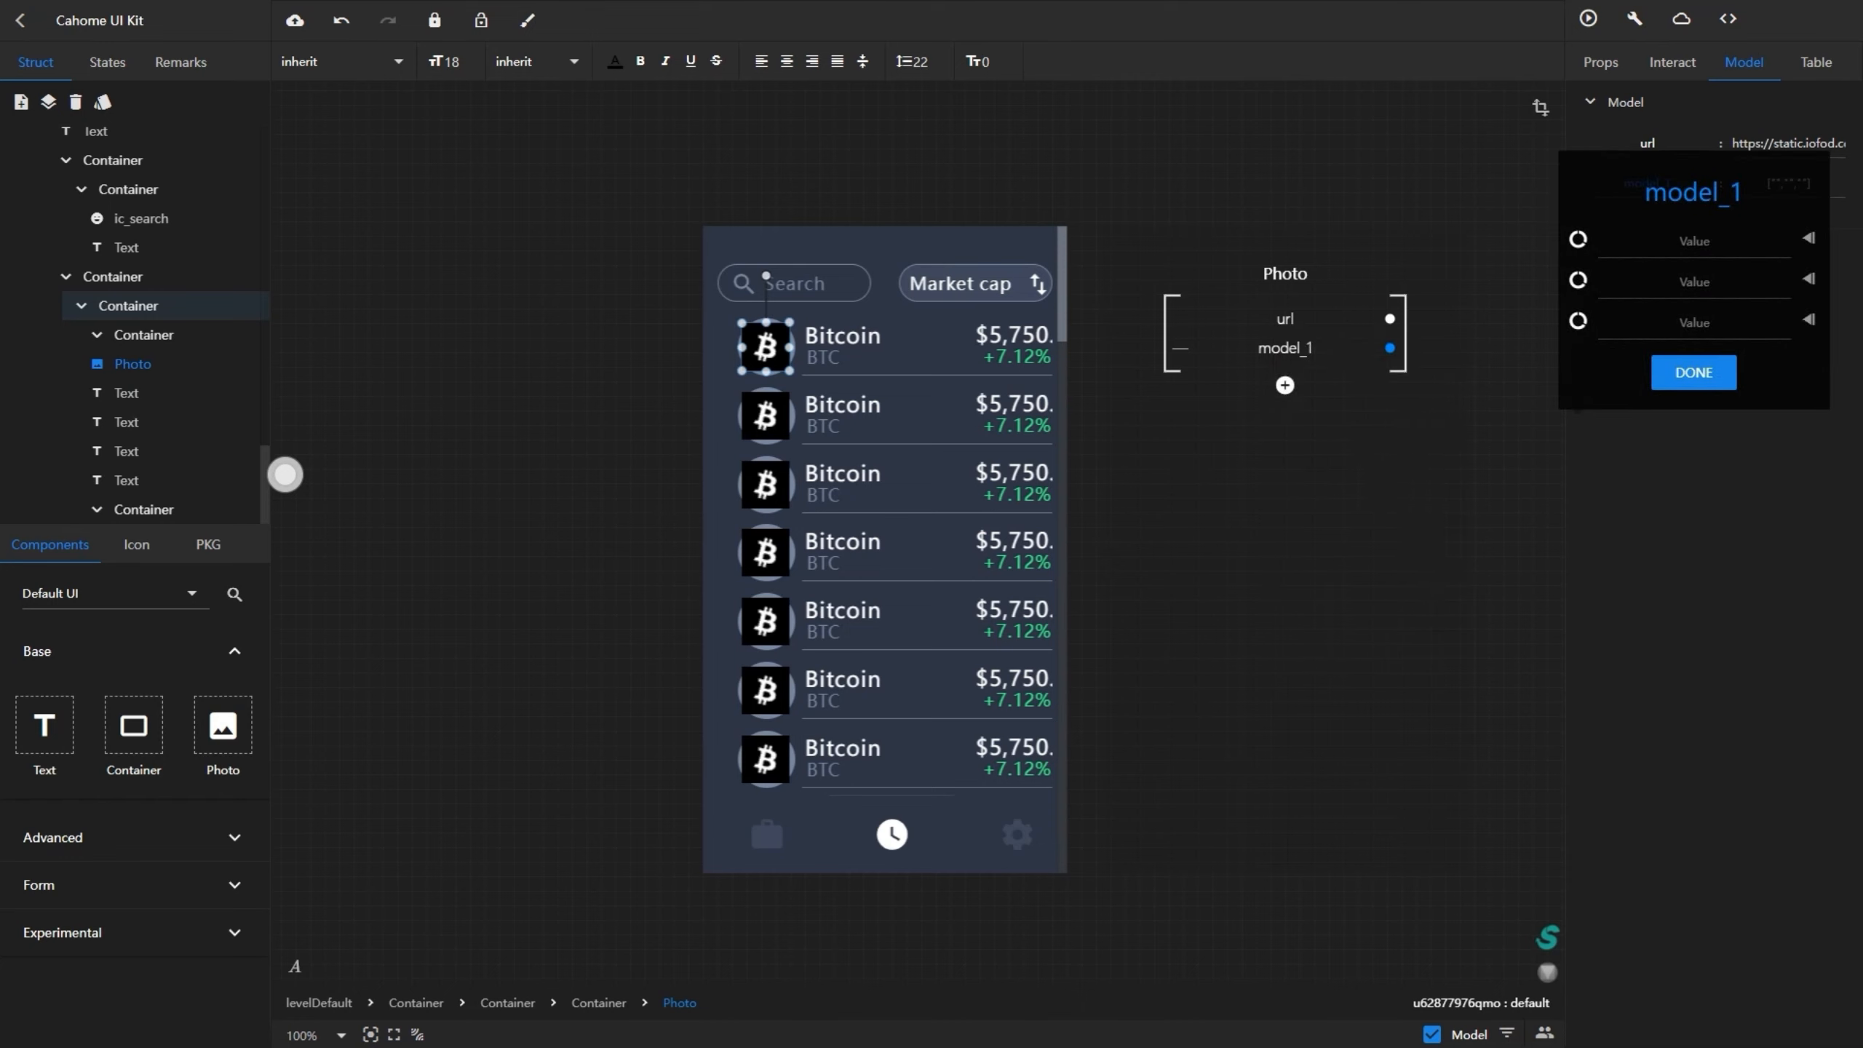
click(1578, 321)
click(1577, 321)
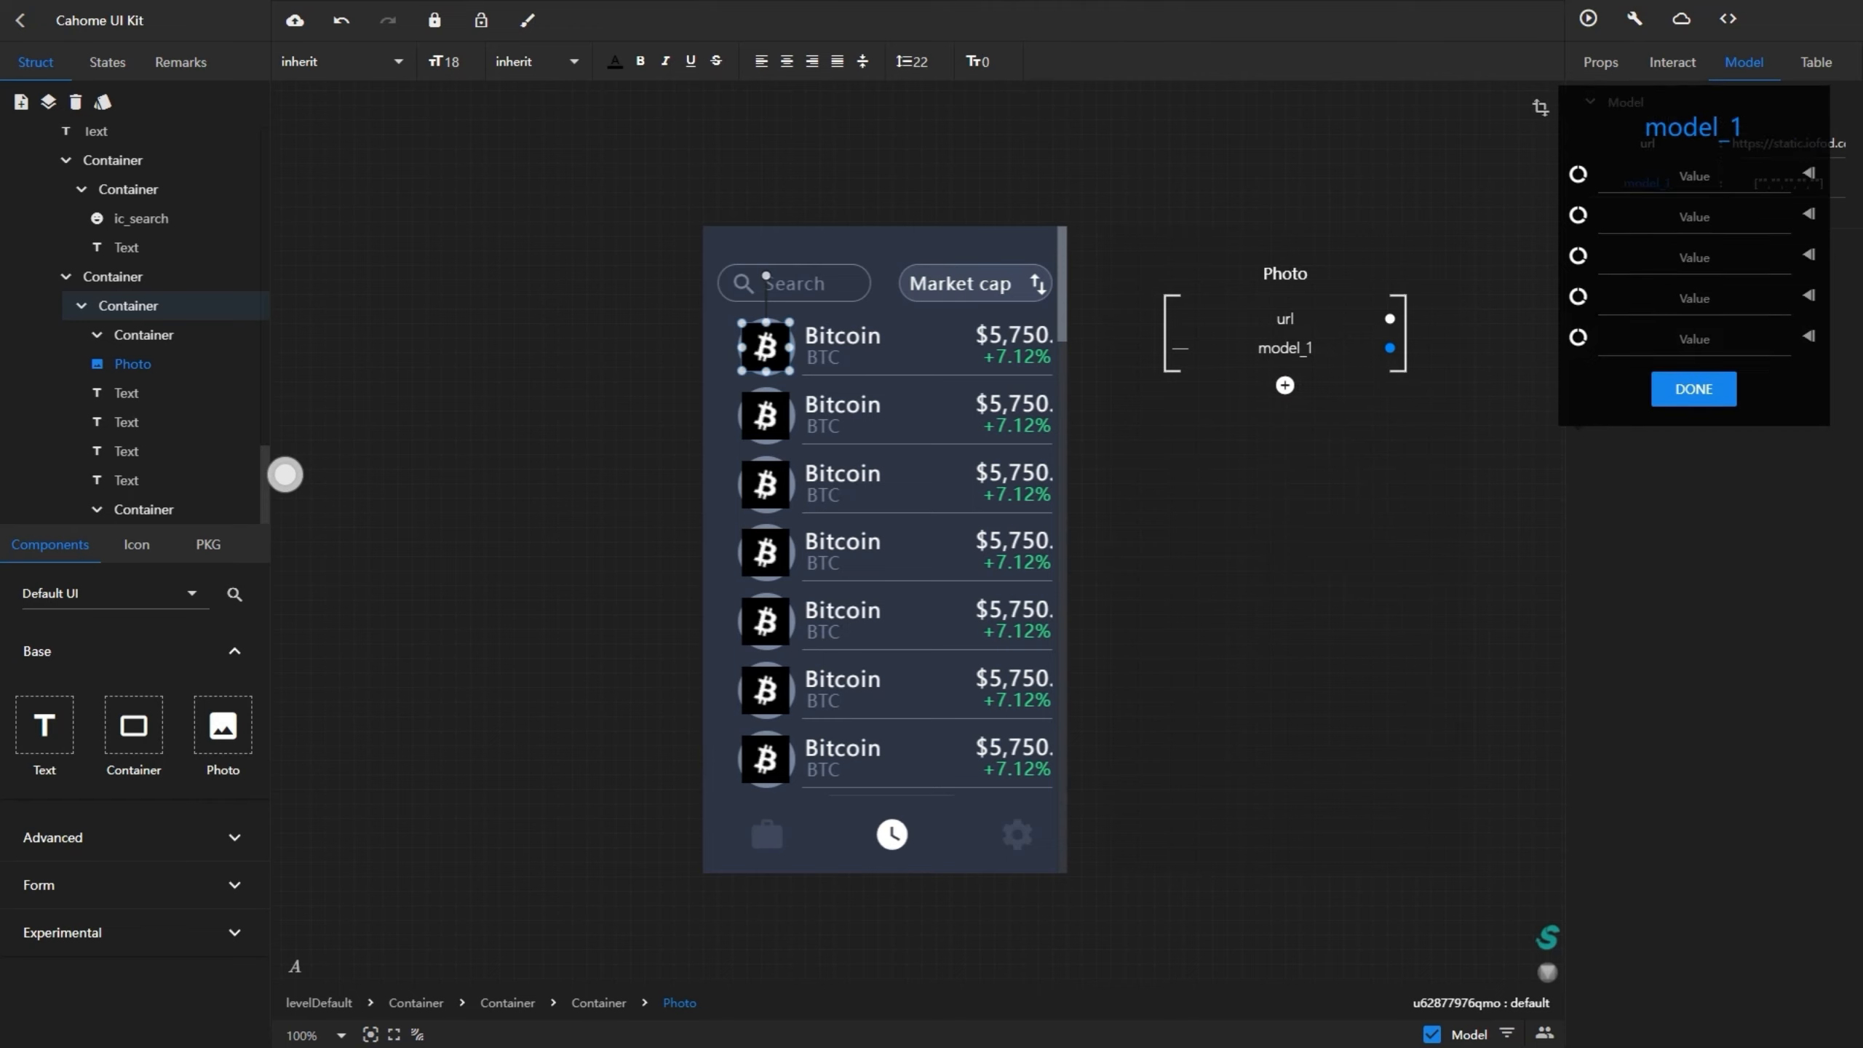
click(1578, 337)
click(1578, 337)
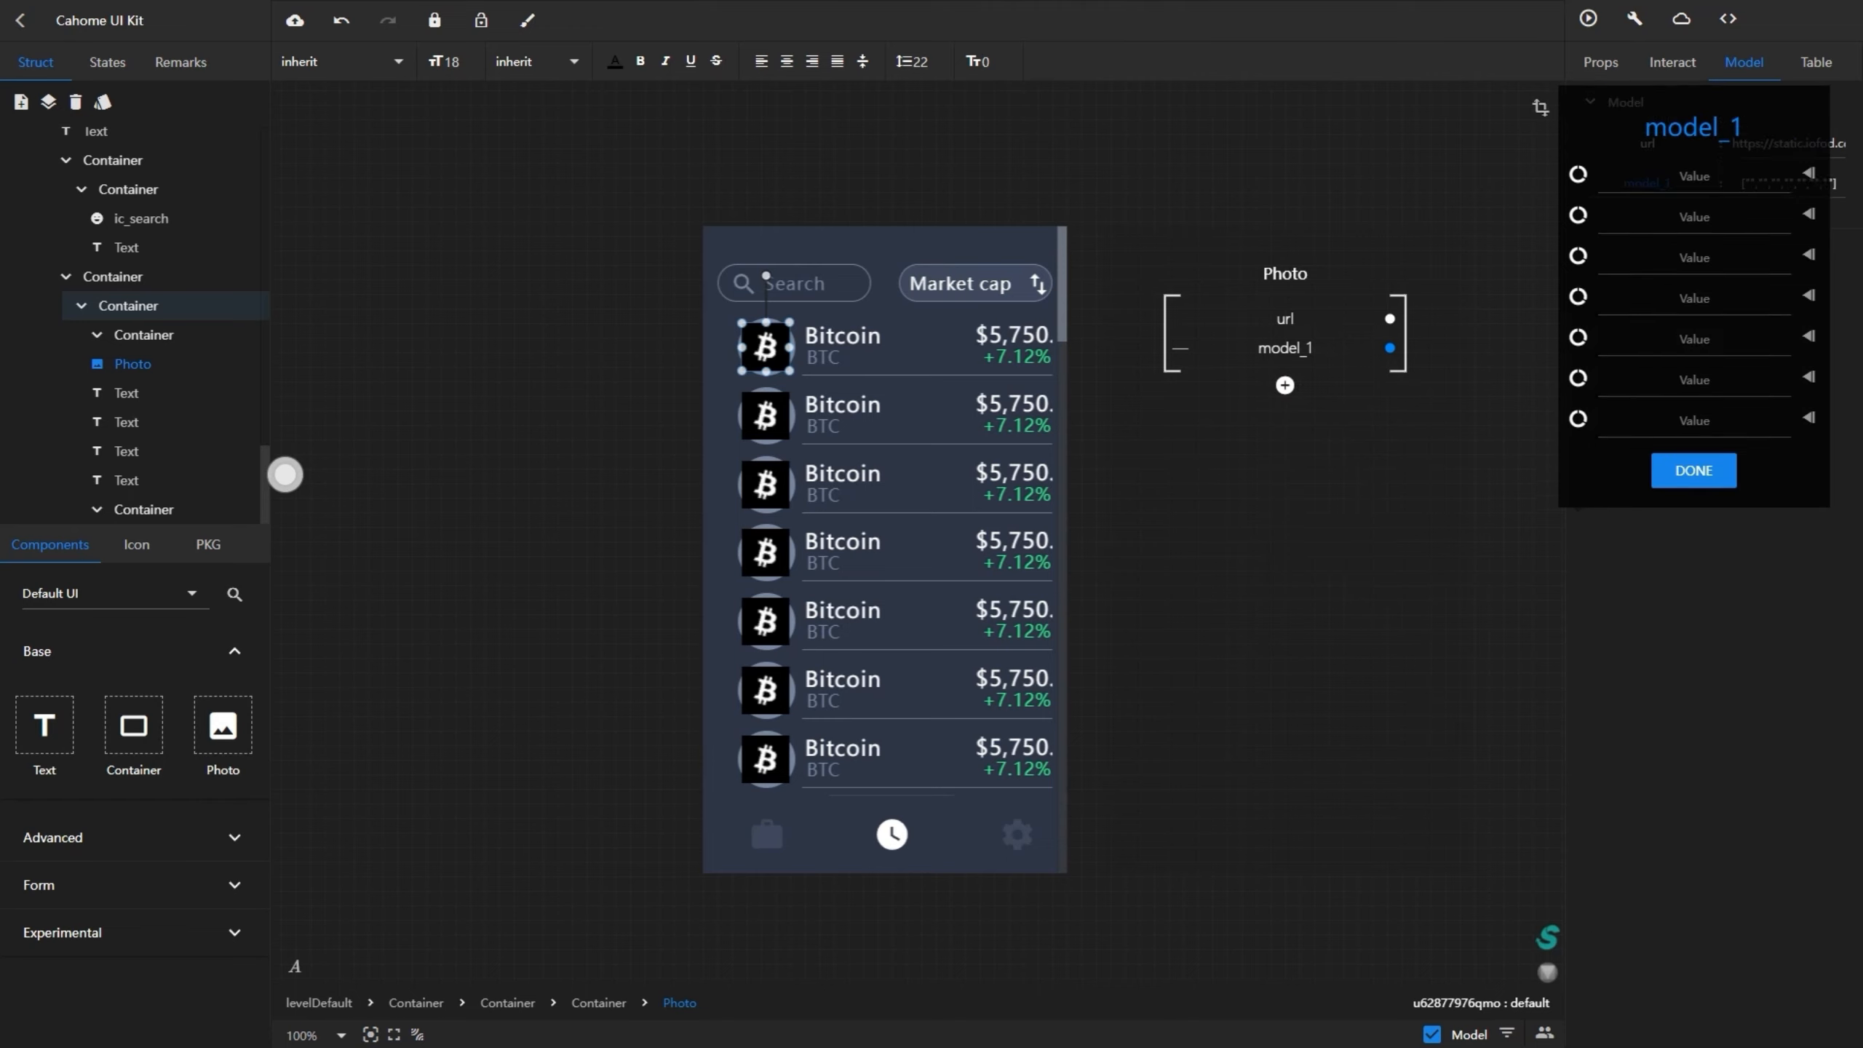
click(1693, 470)
- Fill the photo's seven array values in order with the image assets Currency (5) to Currency (11)
click(1788, 184)
click(1808, 174)
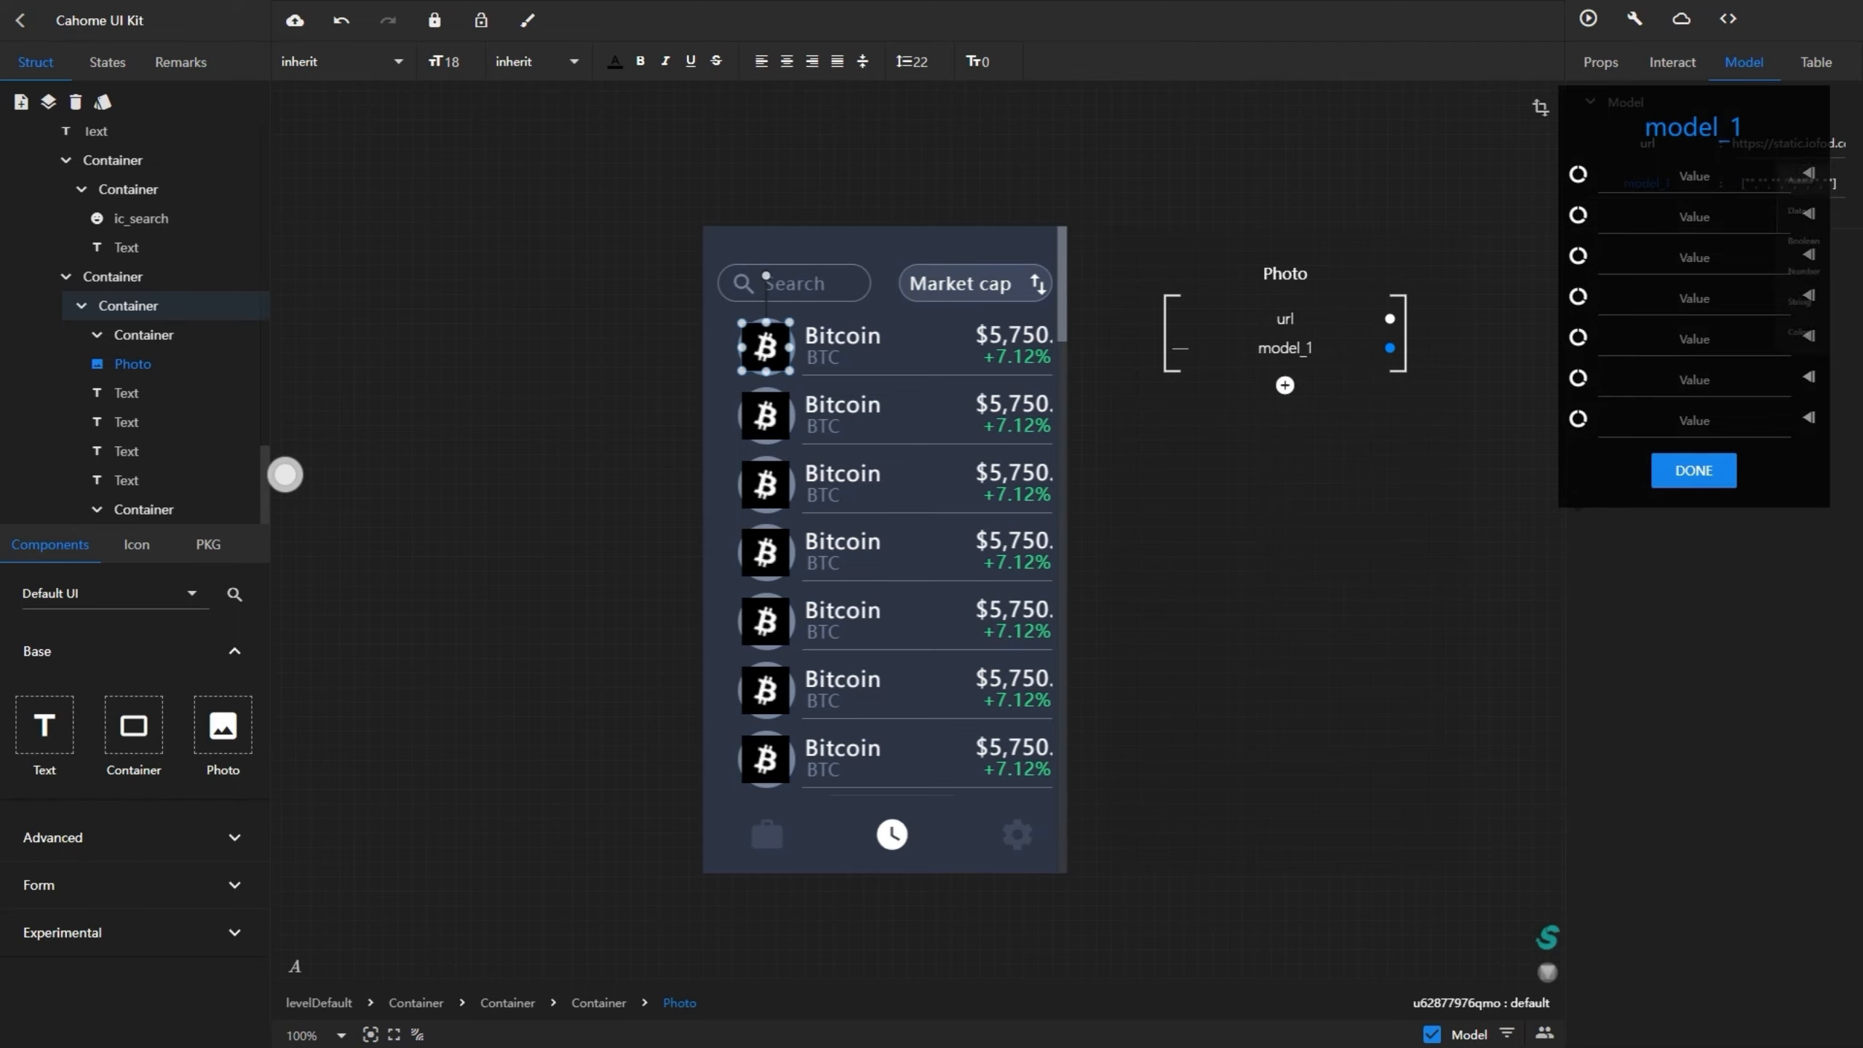
click(1816, 250)
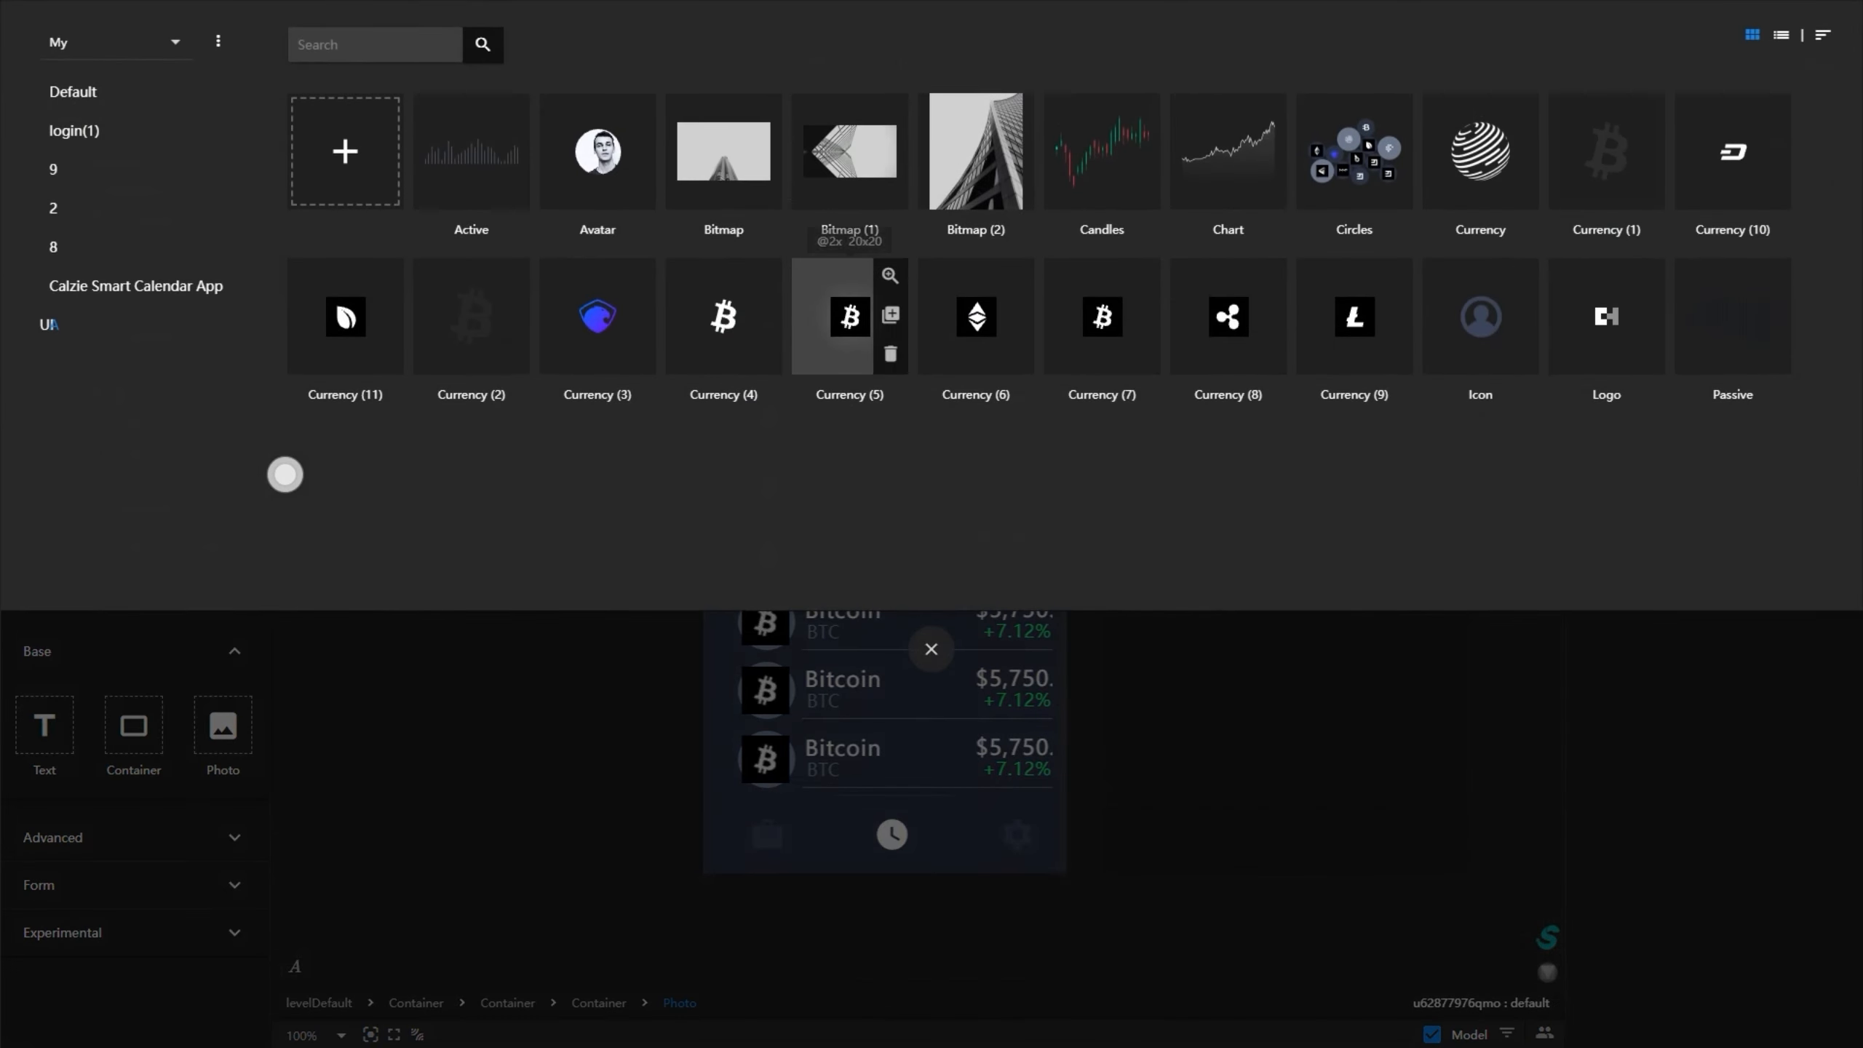
click(850, 317)
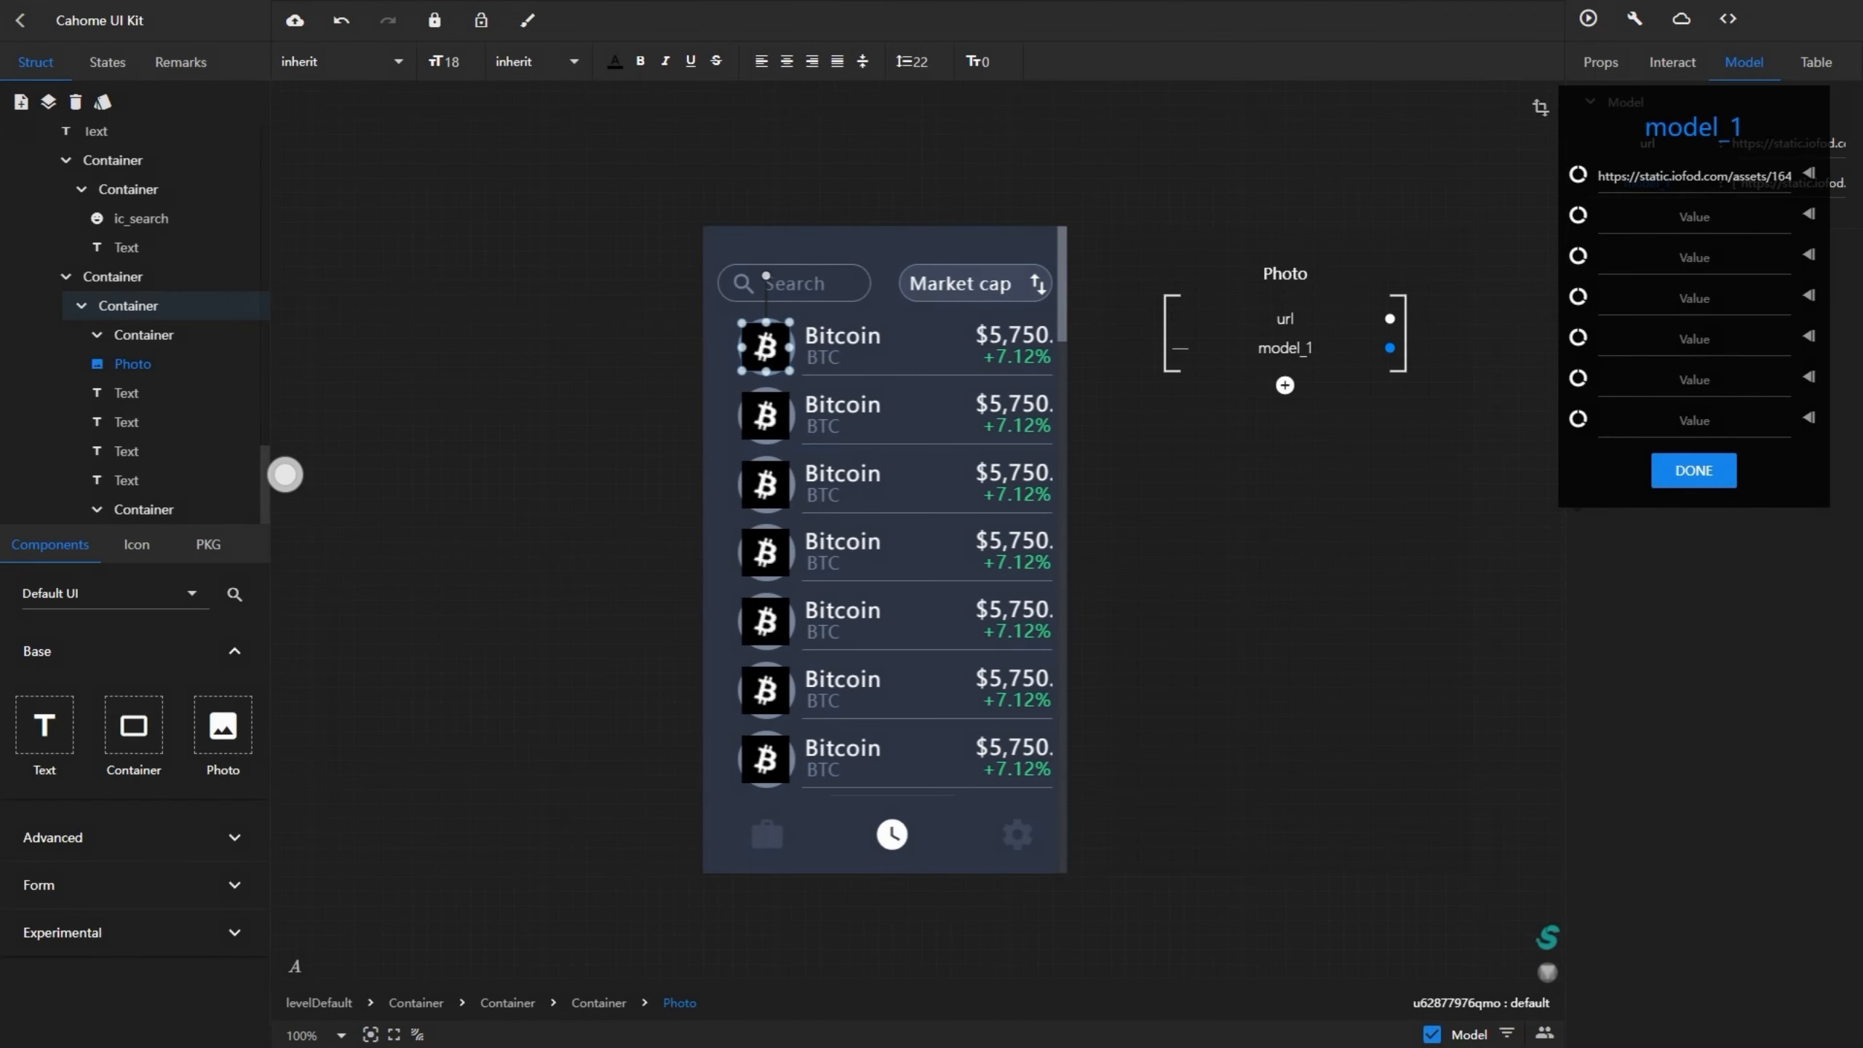
click(1809, 213)
click(1809, 230)
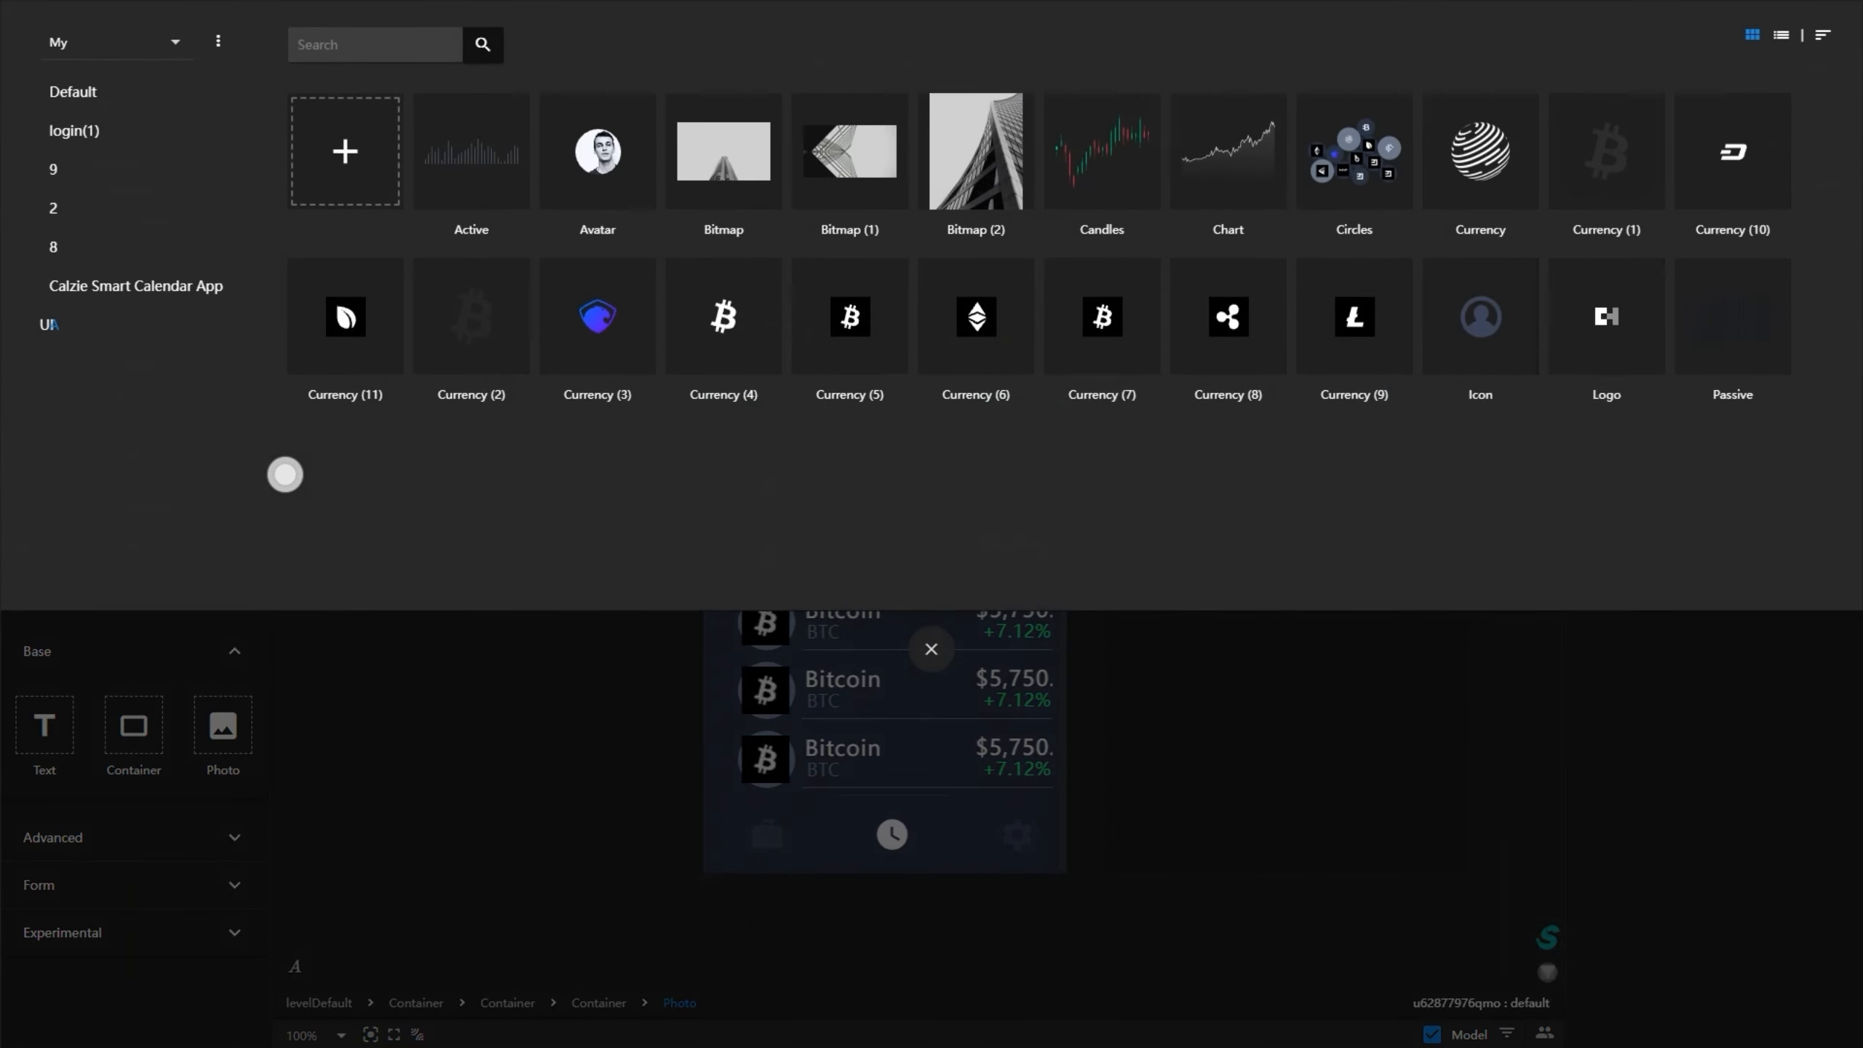
click(976, 317)
click(1808, 254)
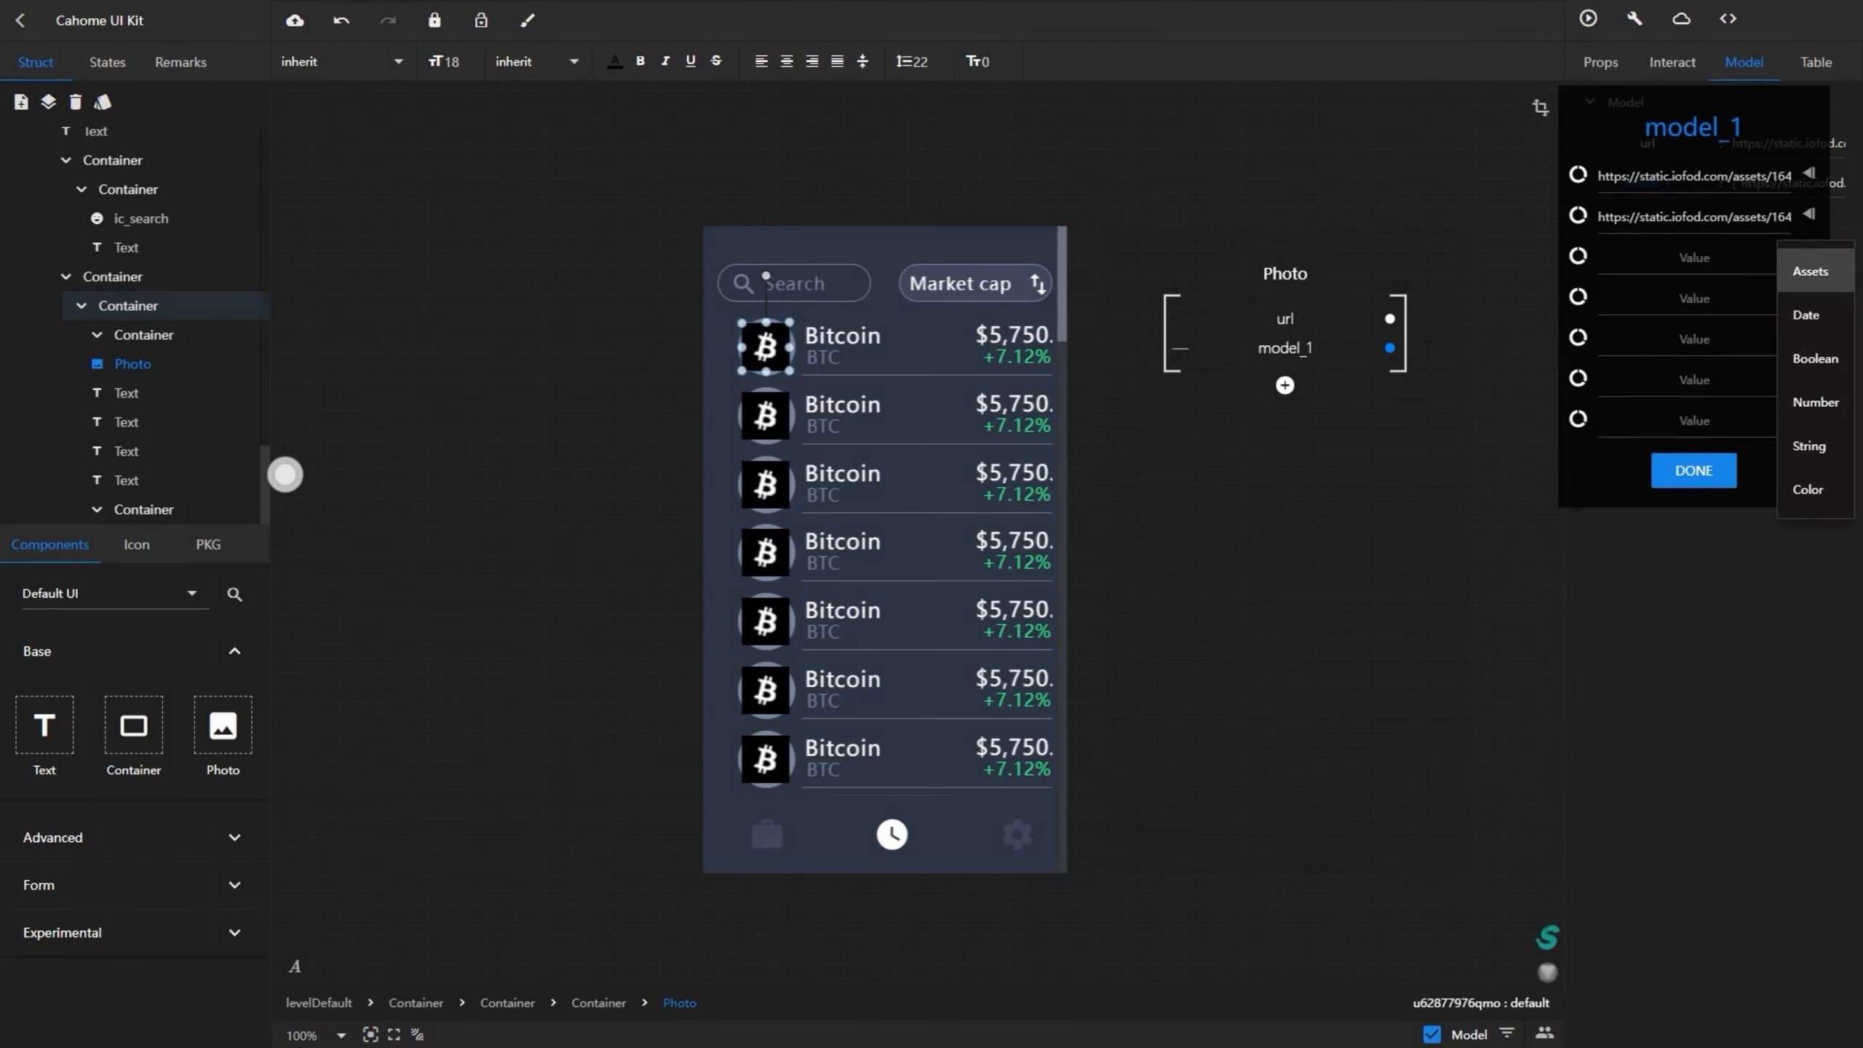
click(1810, 270)
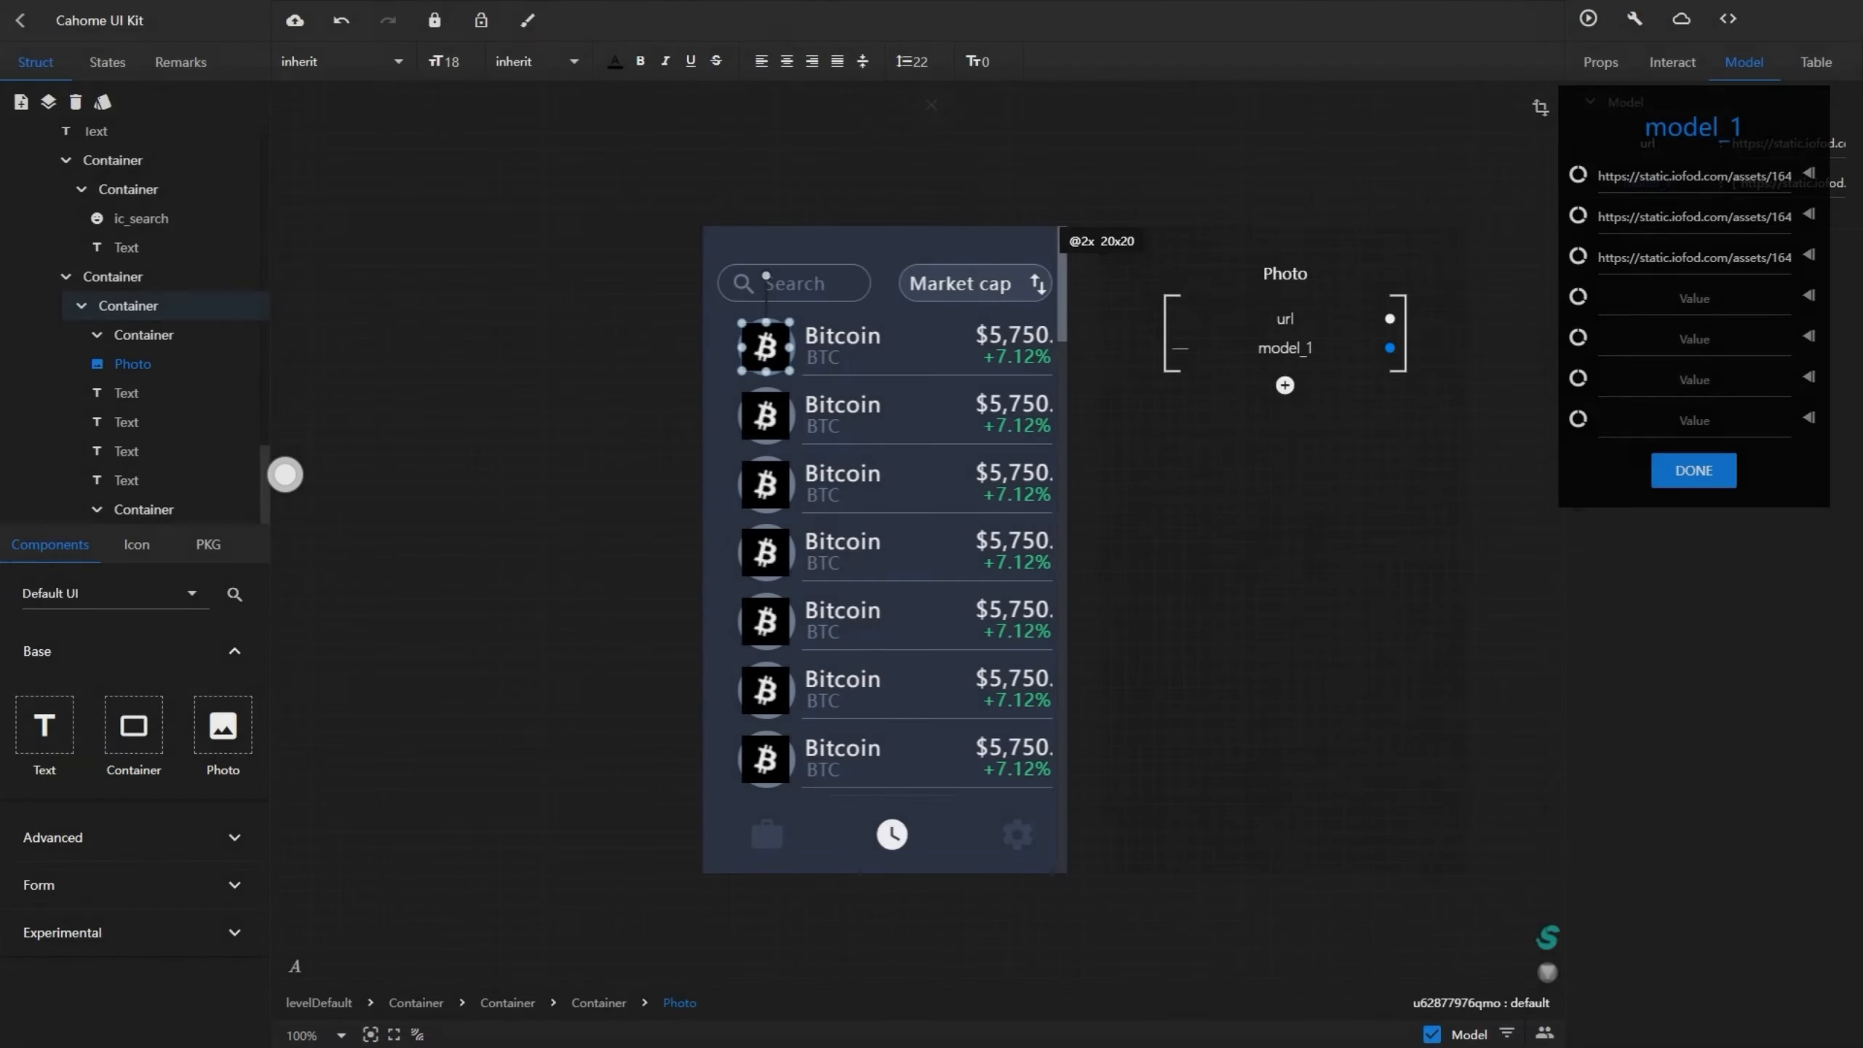
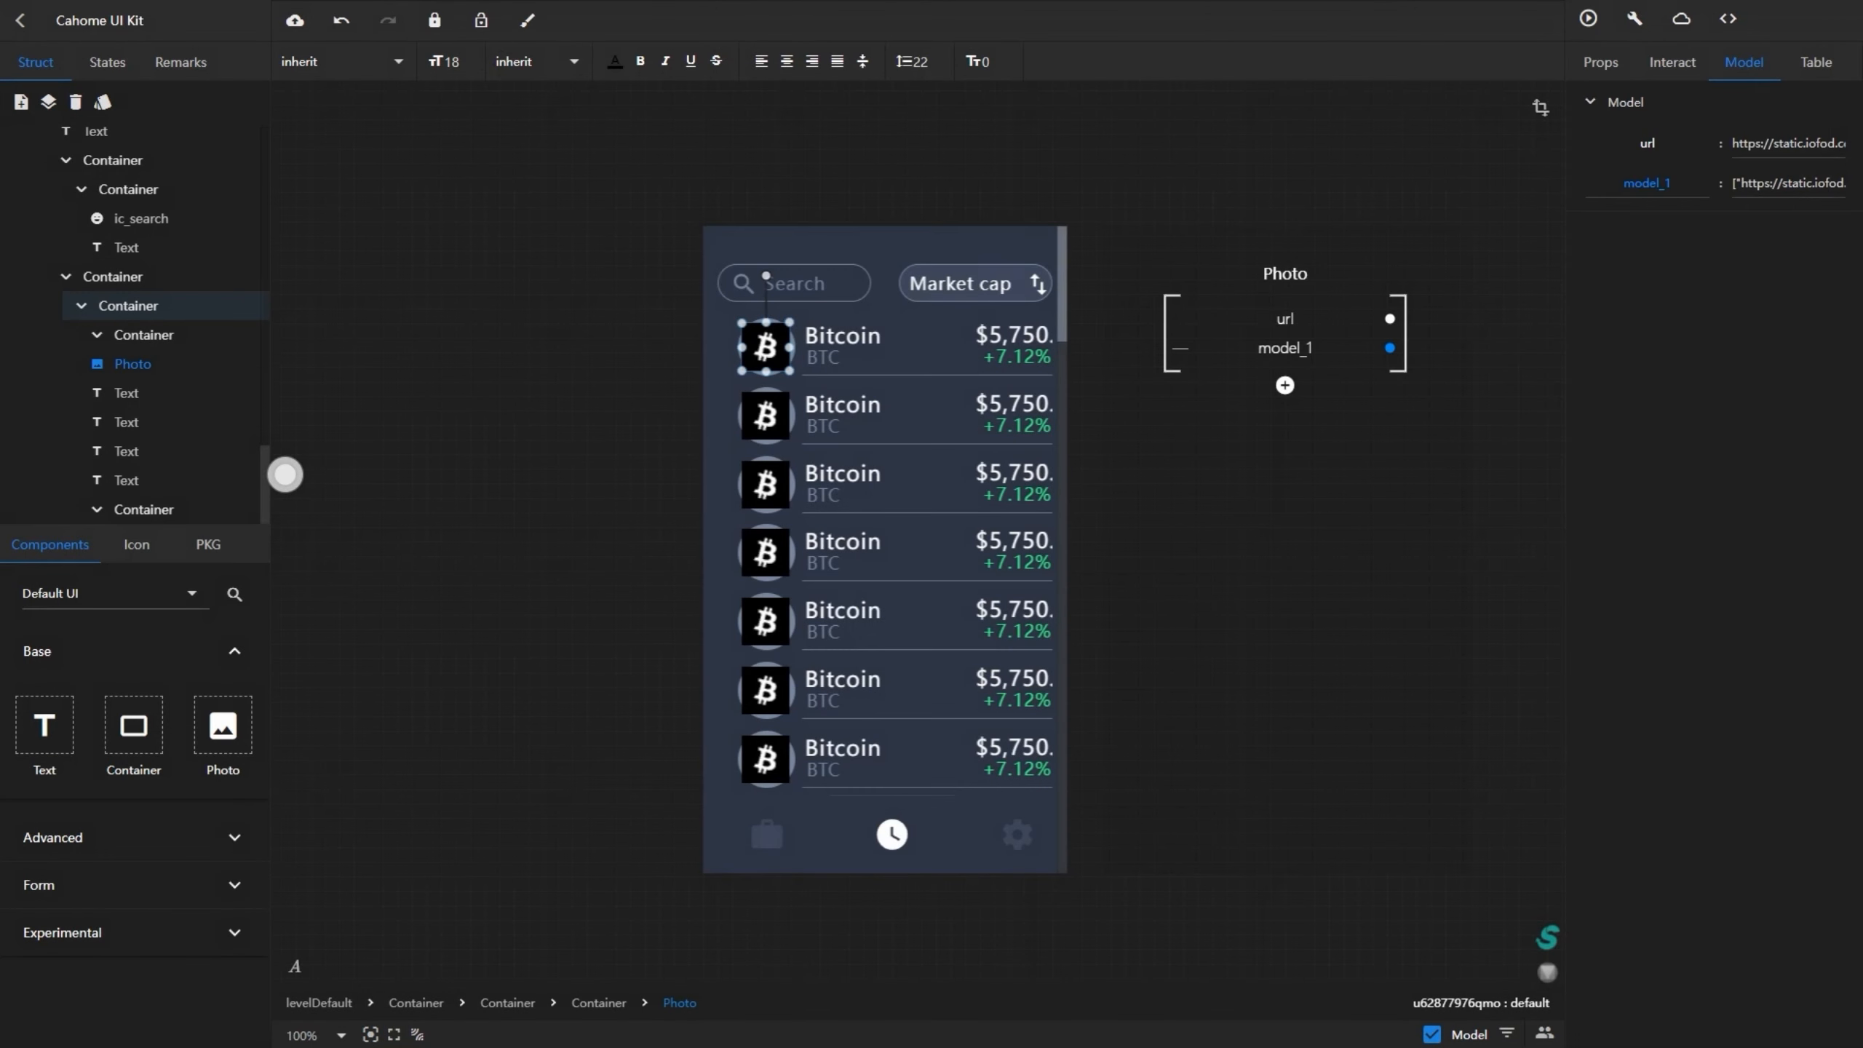
- Replace the photo's original url variable by renaming the image array variable to "url"
text(urll)
key(BackSpace)
key(Return)
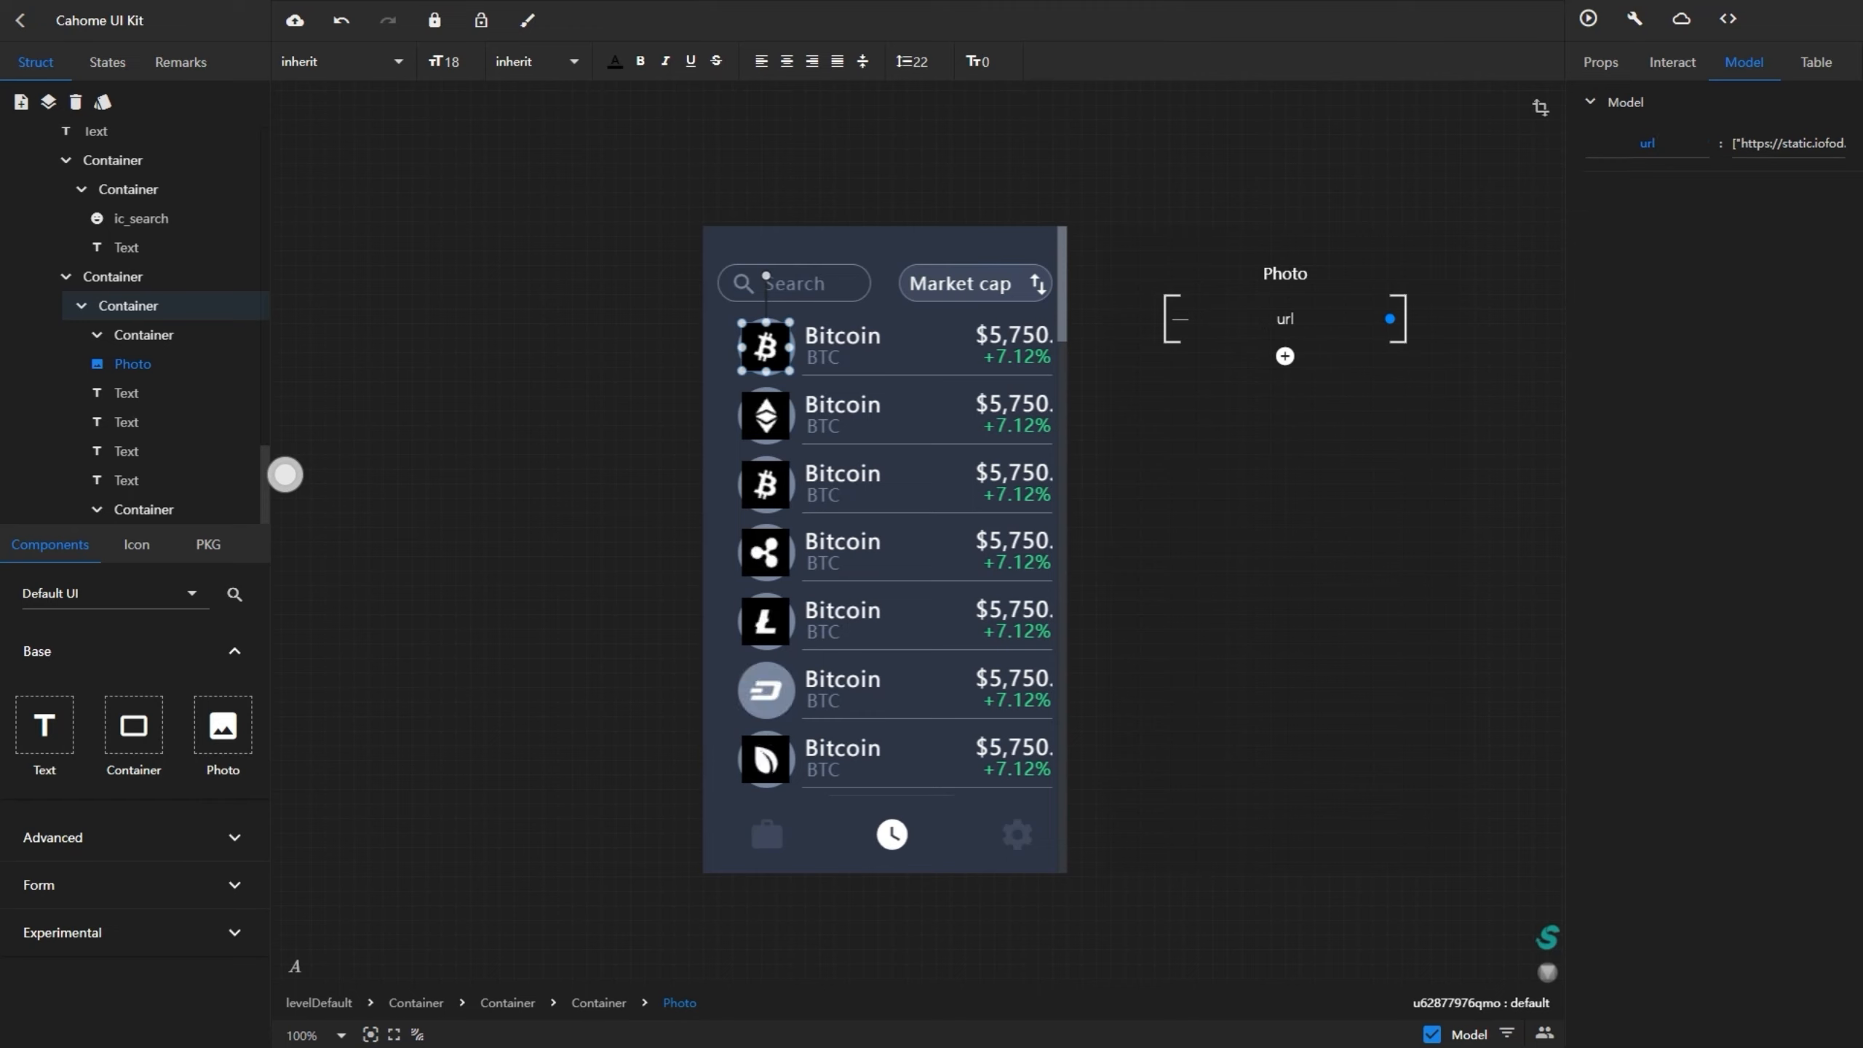
- Add a one-dimensional model variable to the "Bitcoin" name text and extend it to seven empty values
click(844, 679)
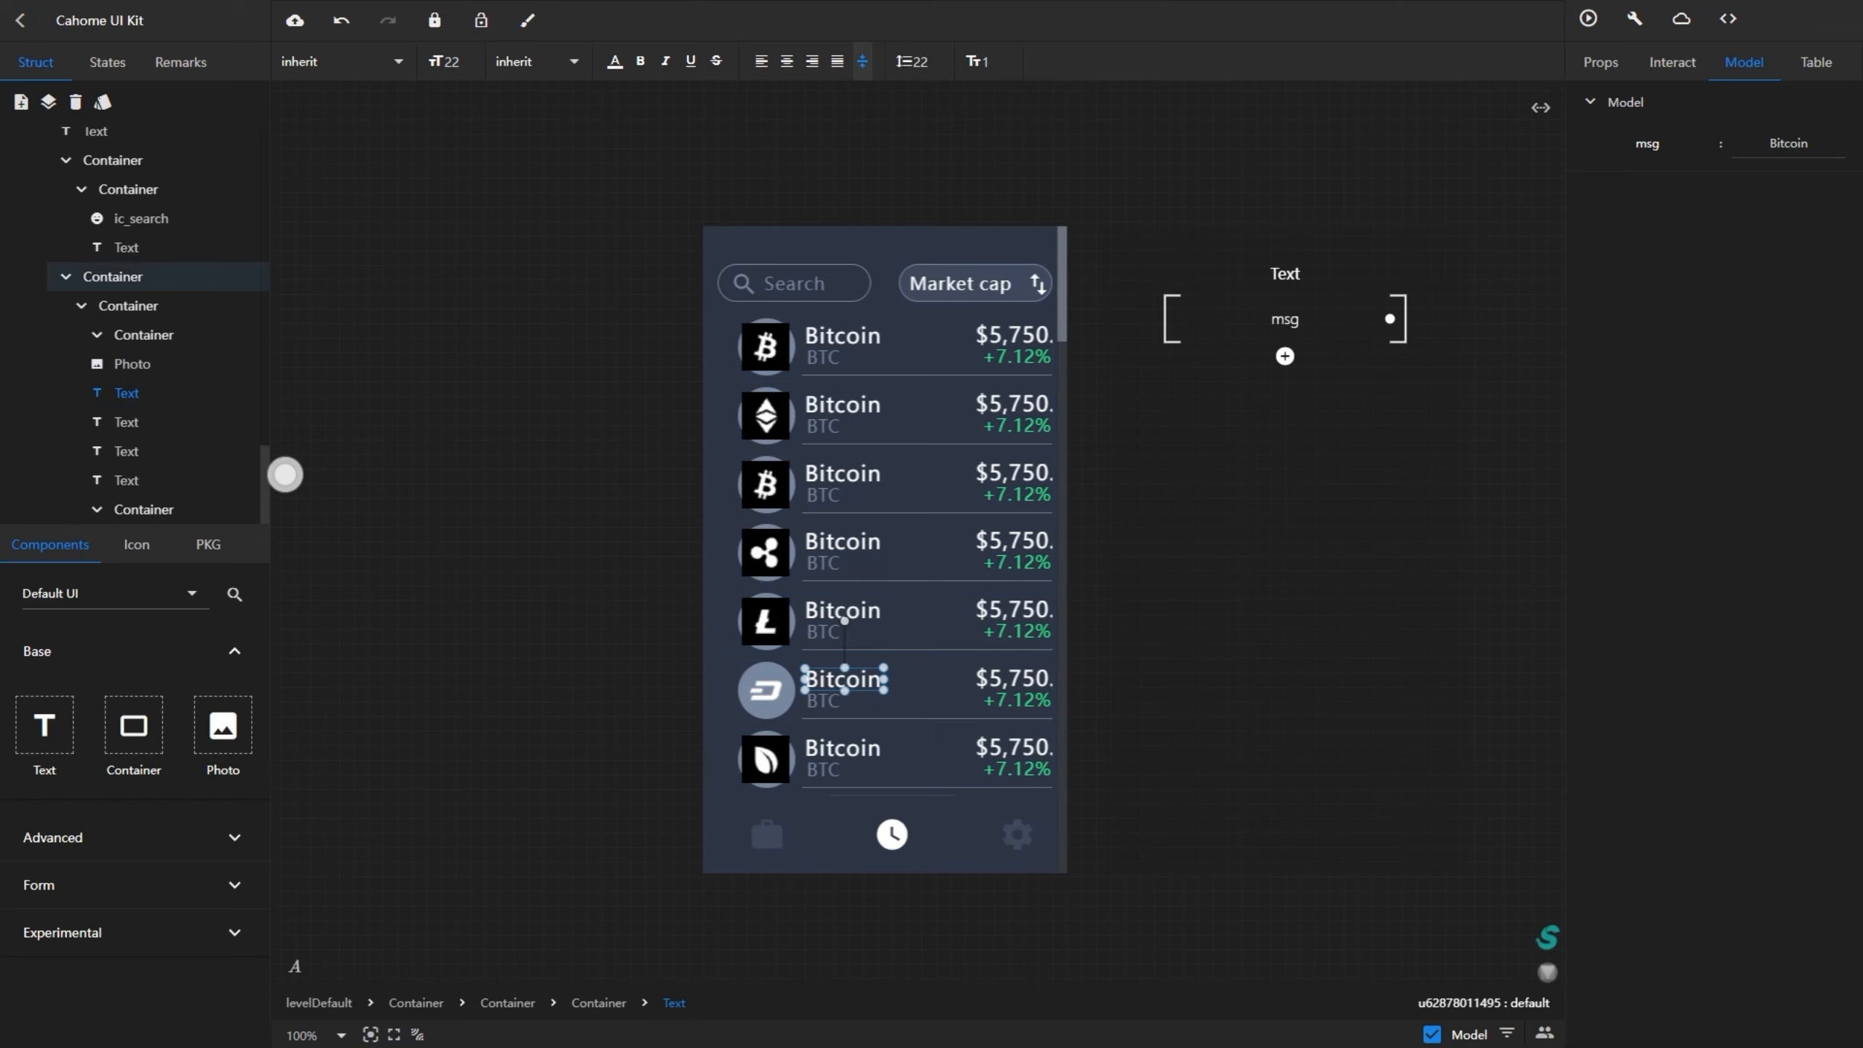
click(1284, 356)
click(1357, 405)
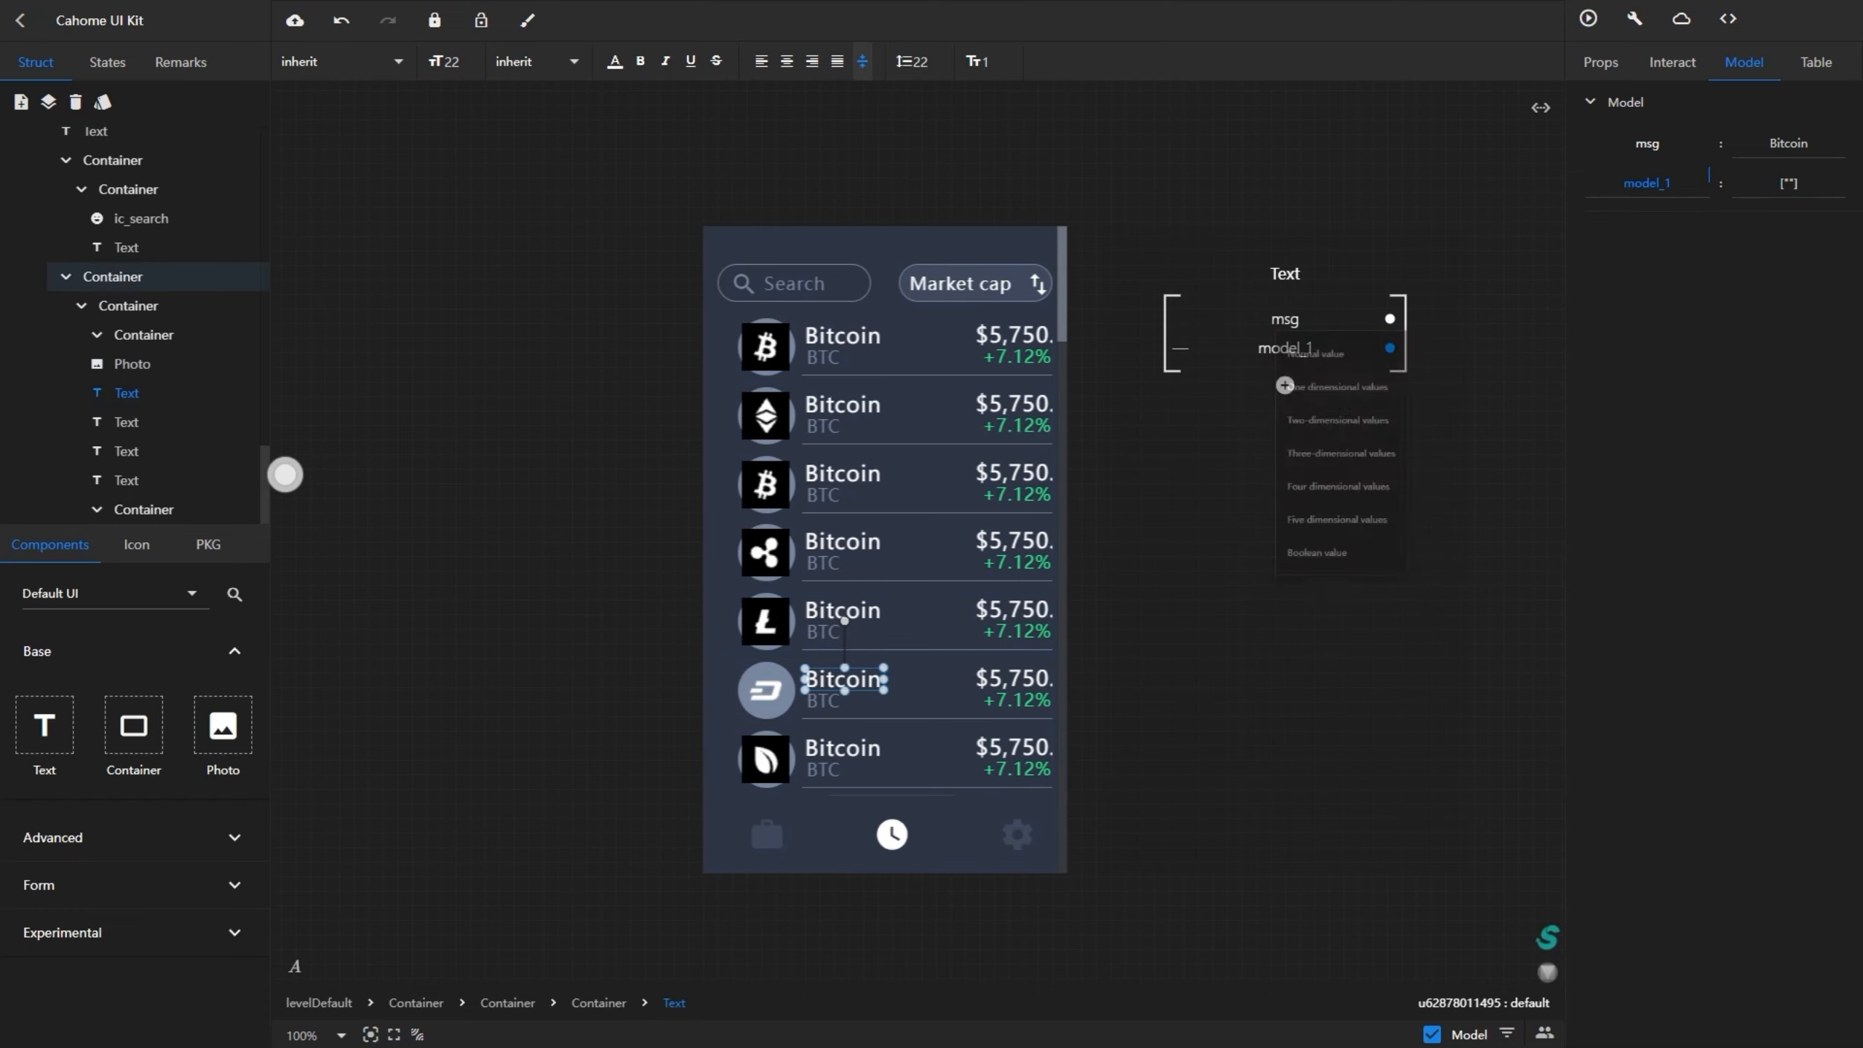
key(Return)
key(Return)
key(Return)
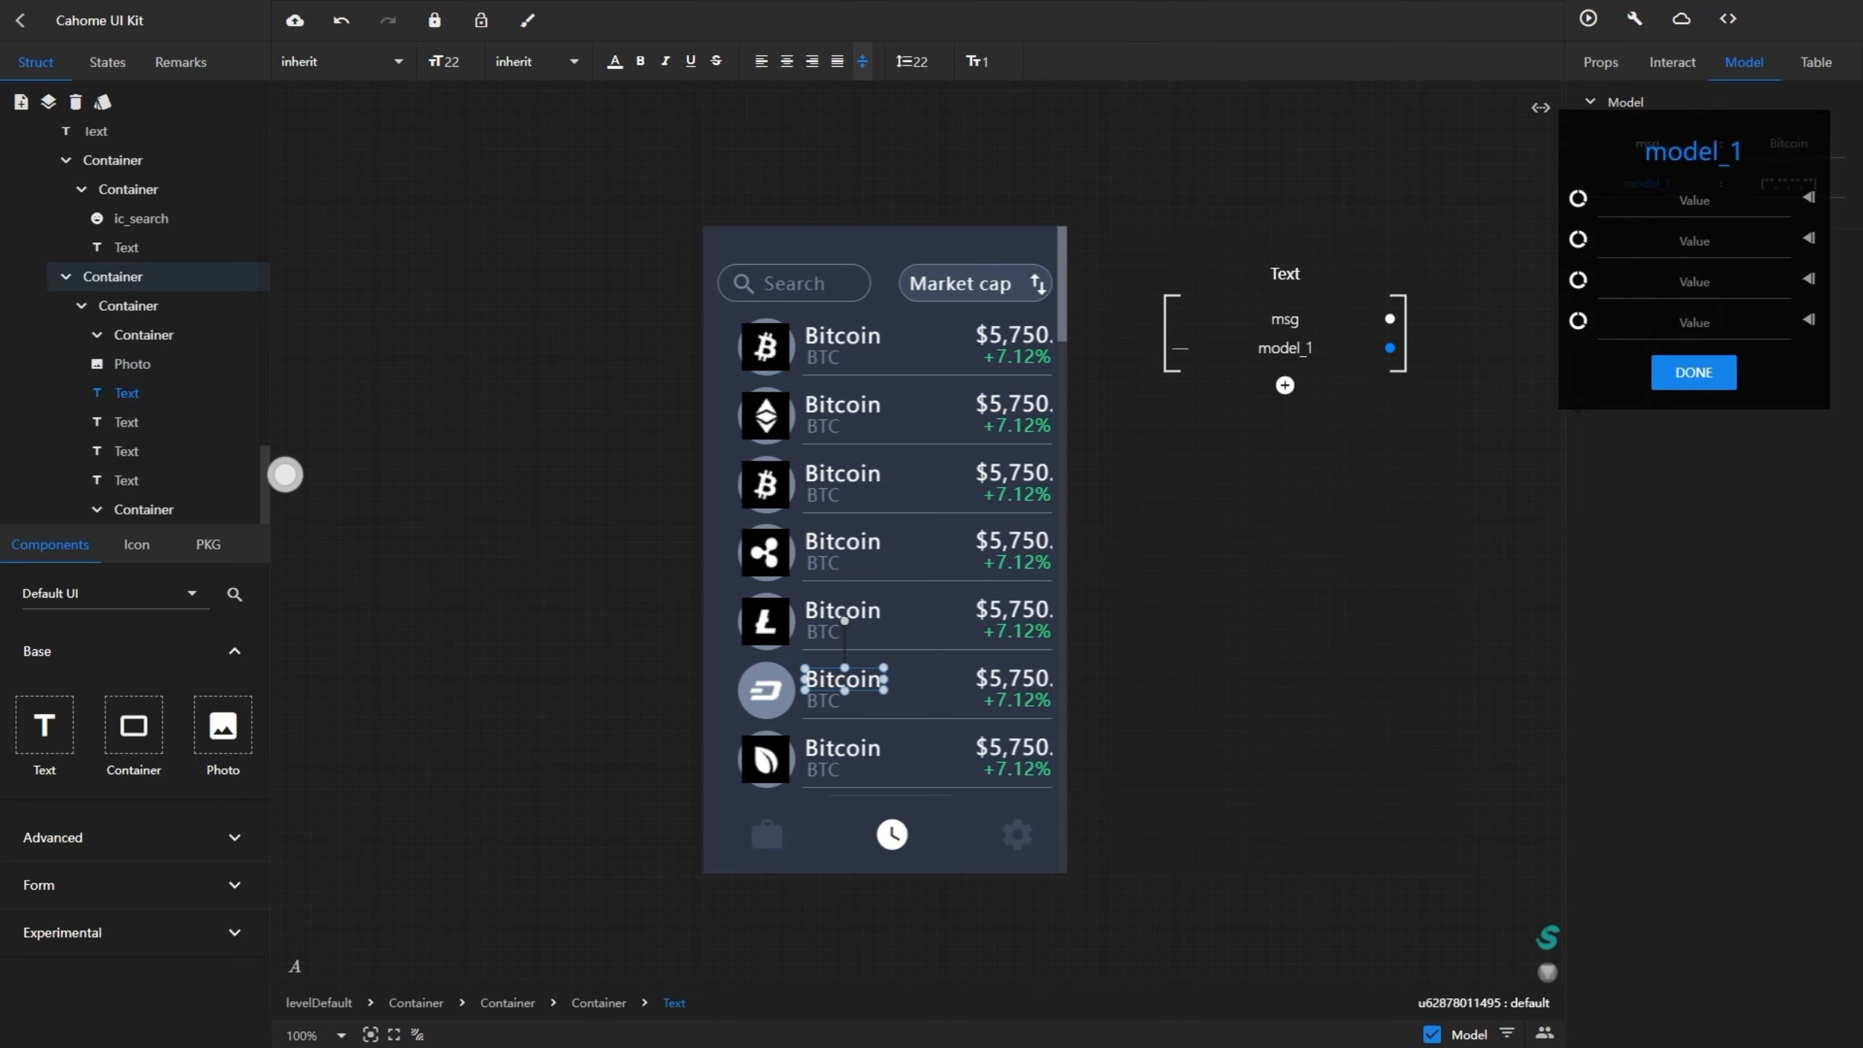
key(Return)
key(Return)
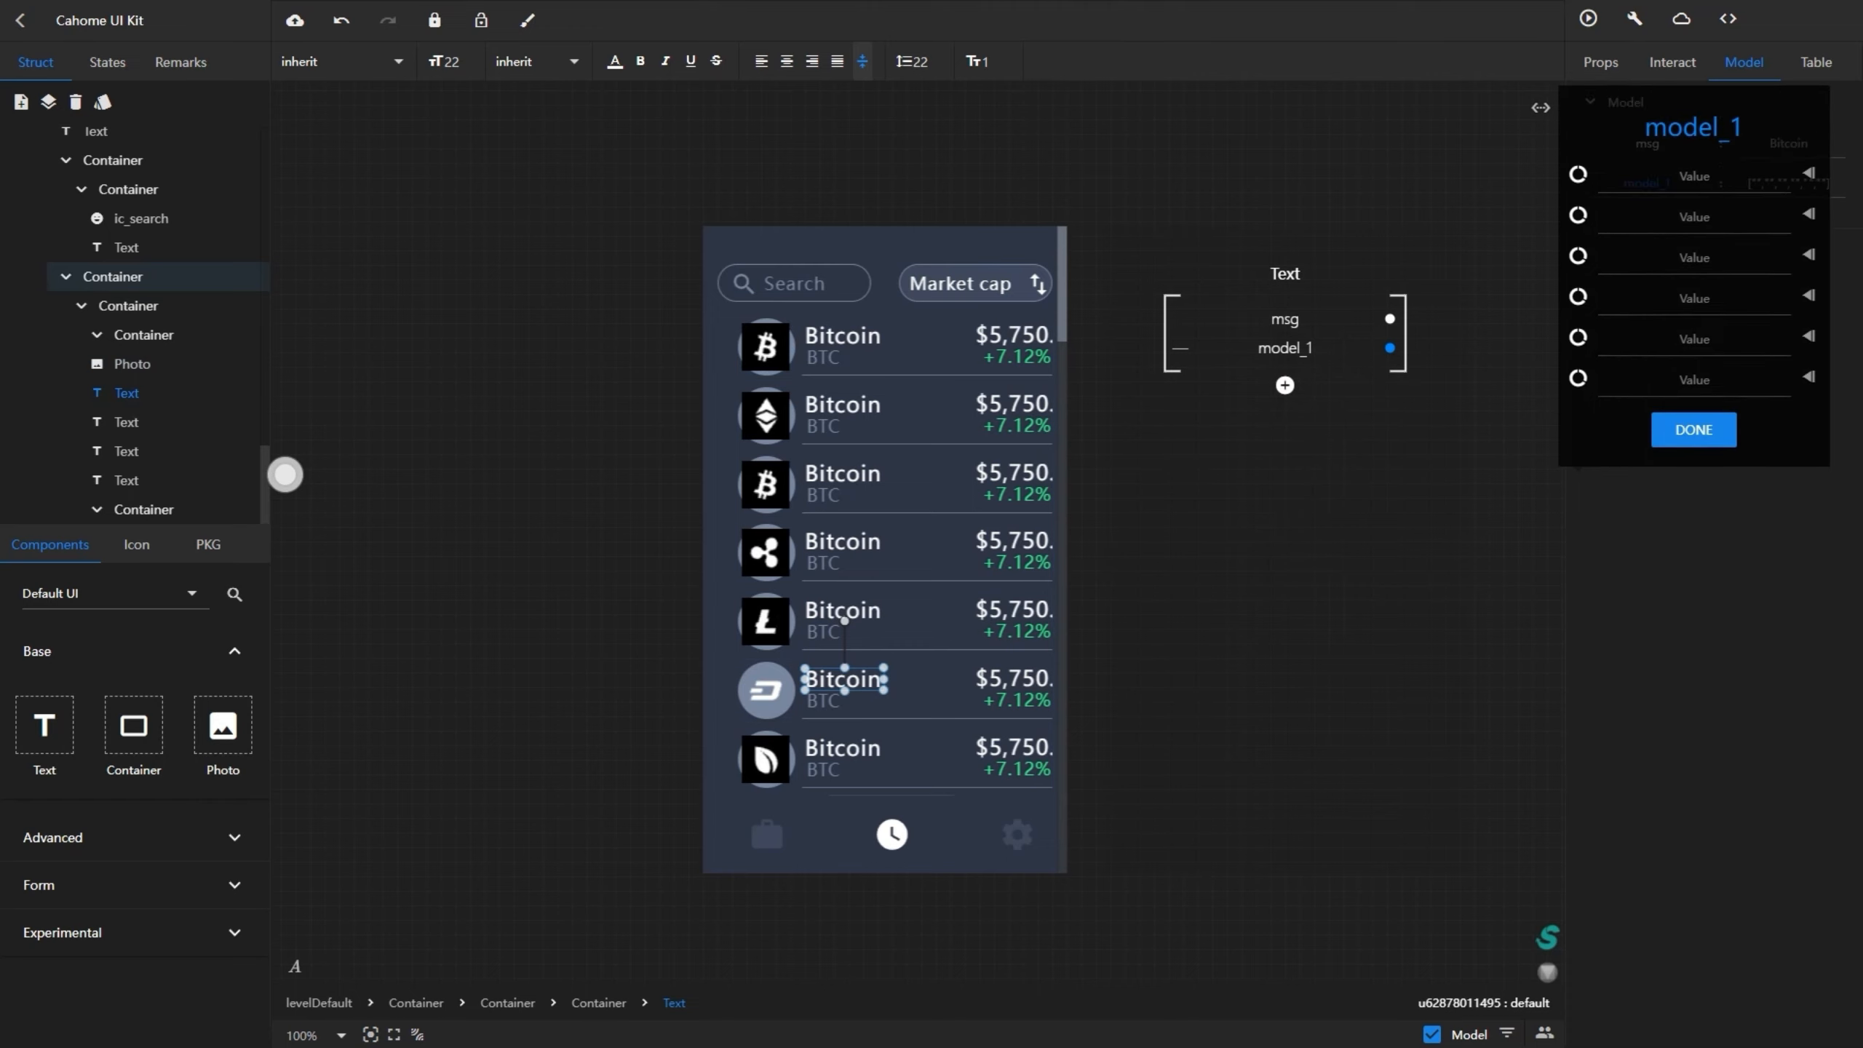
key(Return)
- Fill the first four values of the name text's array with Bitcoin, Ethereum, Bitcoin Cash and Ripple
click(1695, 176)
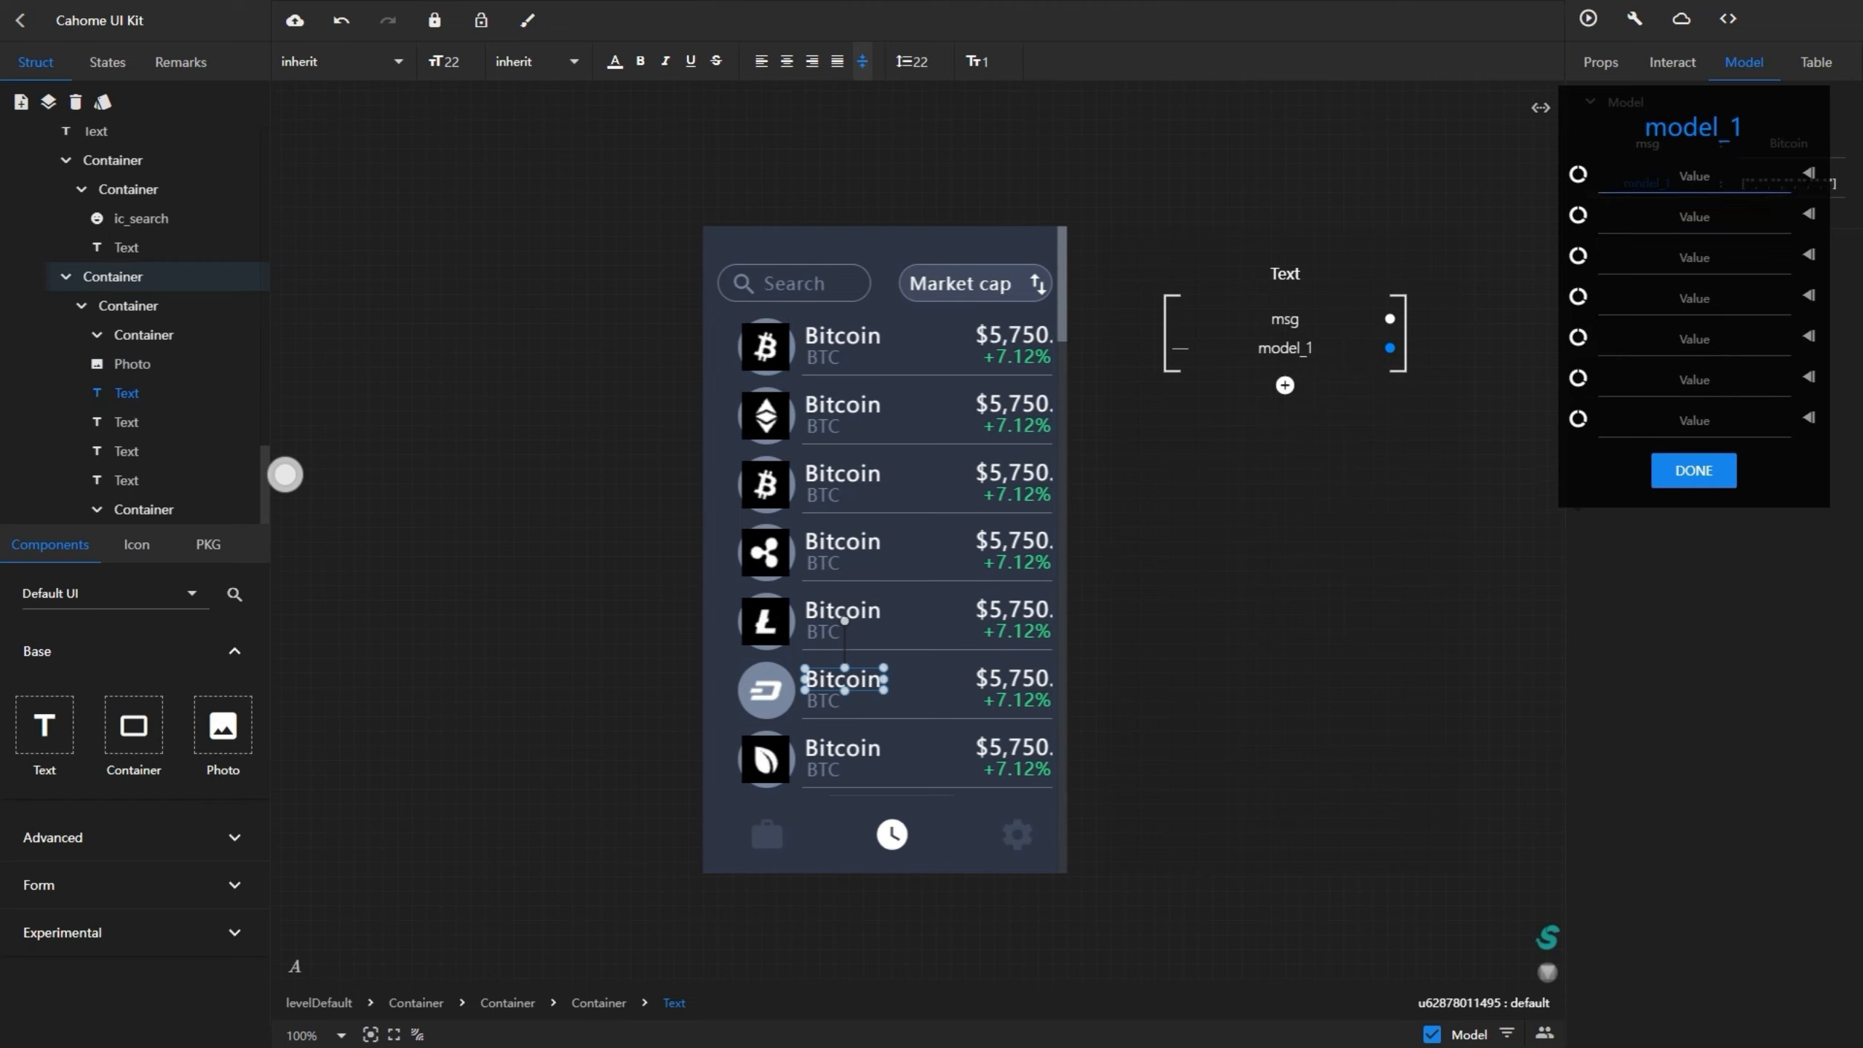
text(Bitcoin)
key(Tab)
text(Ethereum)
key(Tab)
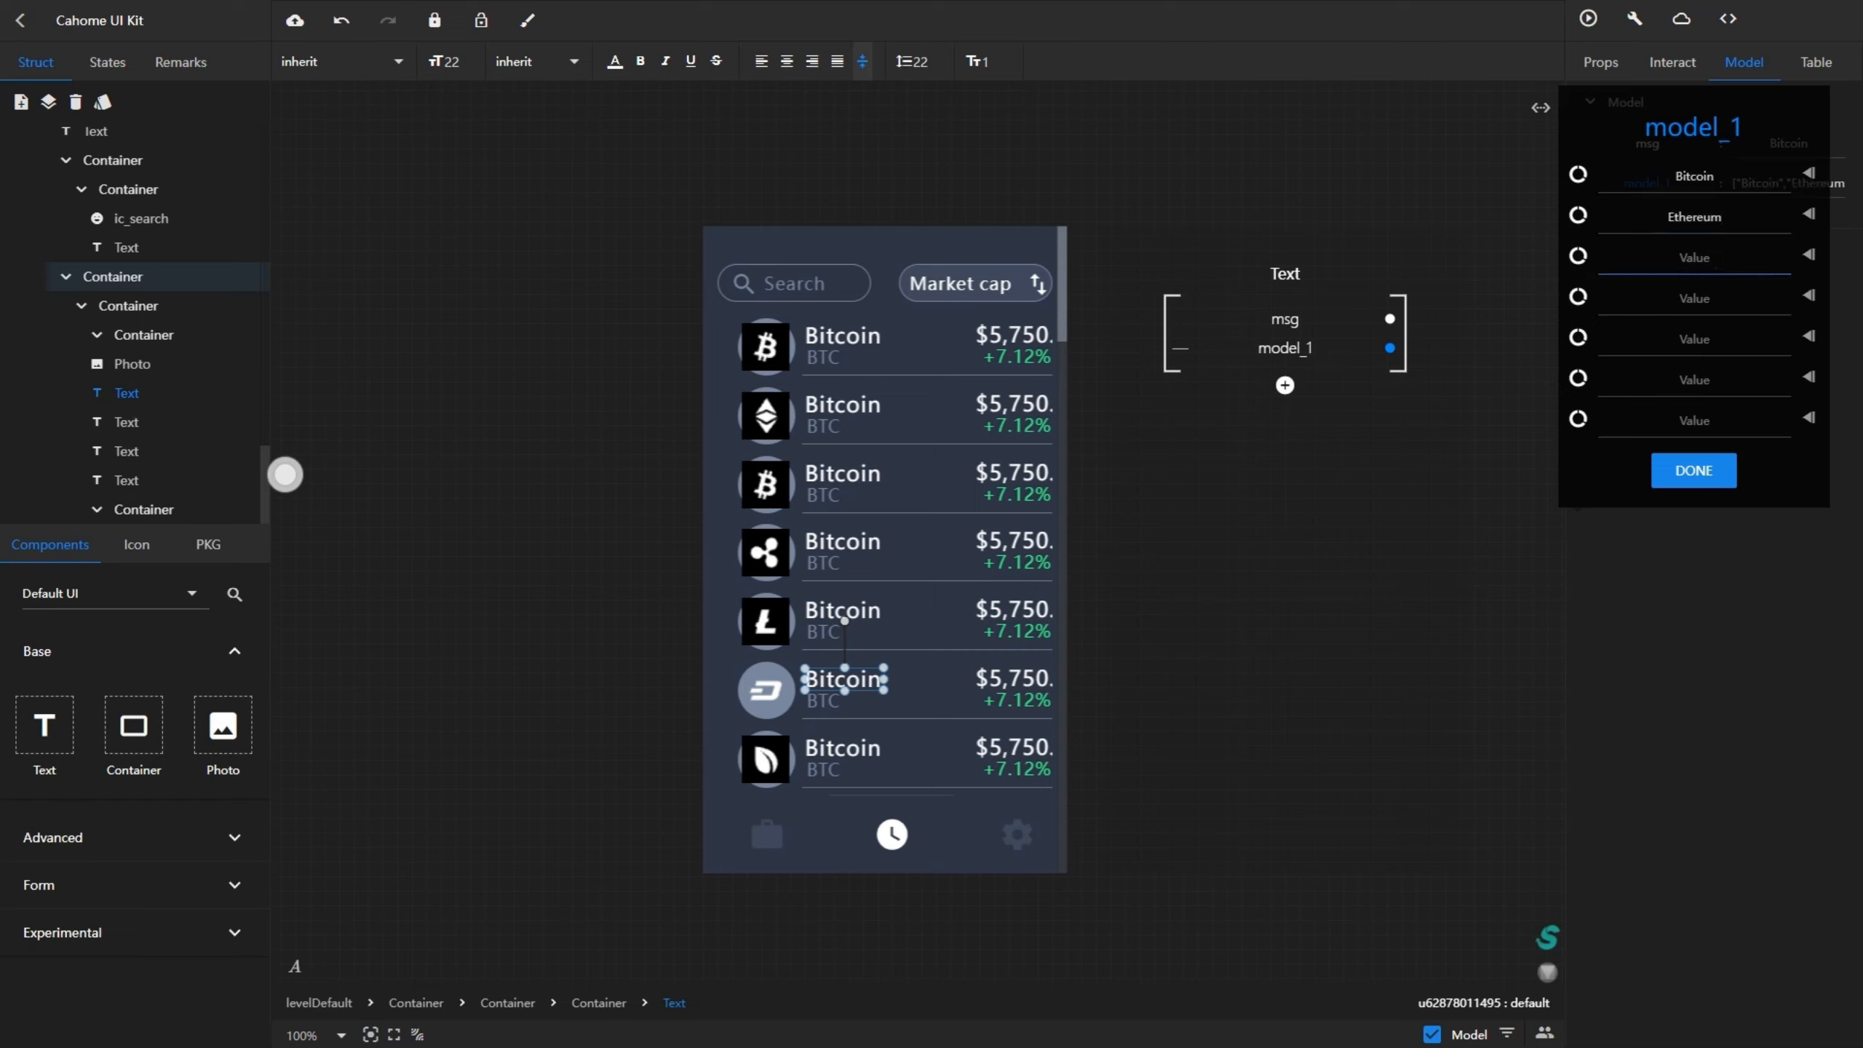
text(Bitcoin Cash)
key(Tab)
text(Ripple)
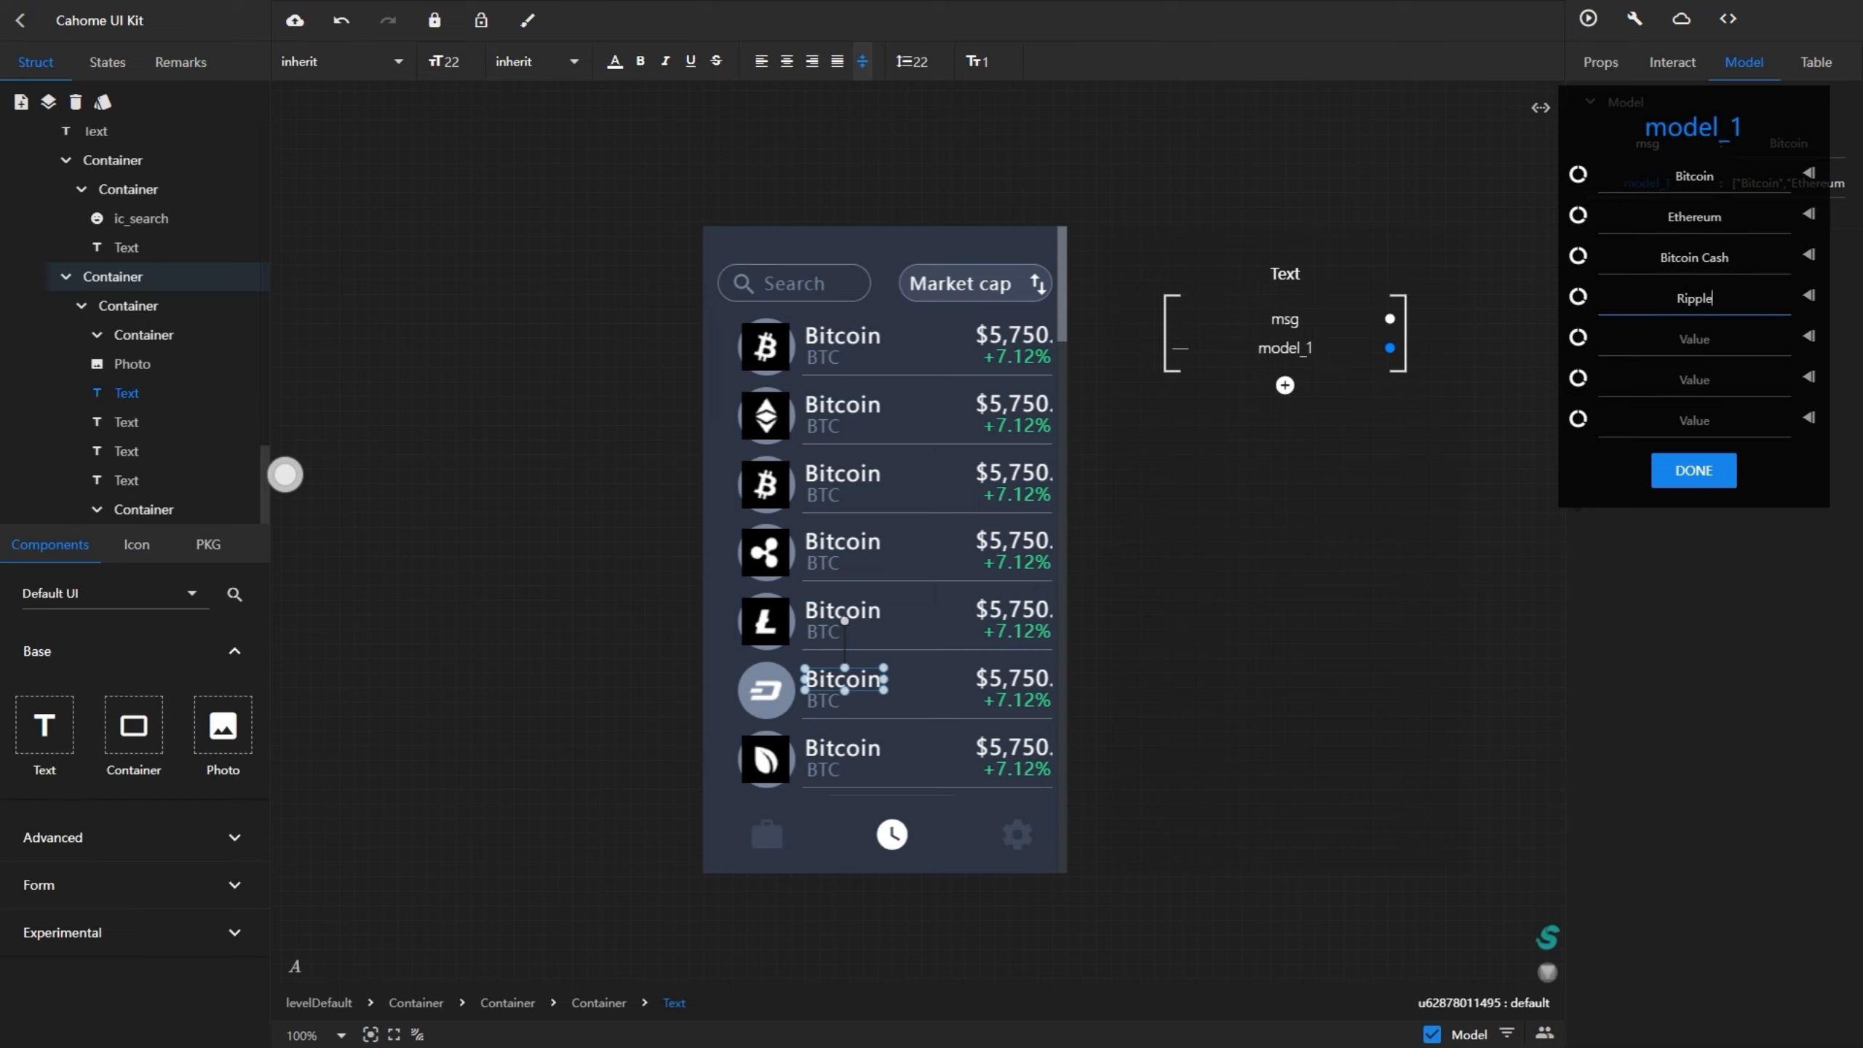
key(Tab)
- Fill the last three values of the name array with Litecoin, Dash and Peercoin, and confirm the list
text(Litecoin)
key(Tab)
text(Dash)
key(Tab)
text(peercoin)
key(Left)
key(Left)
key(Left)
key(Left)
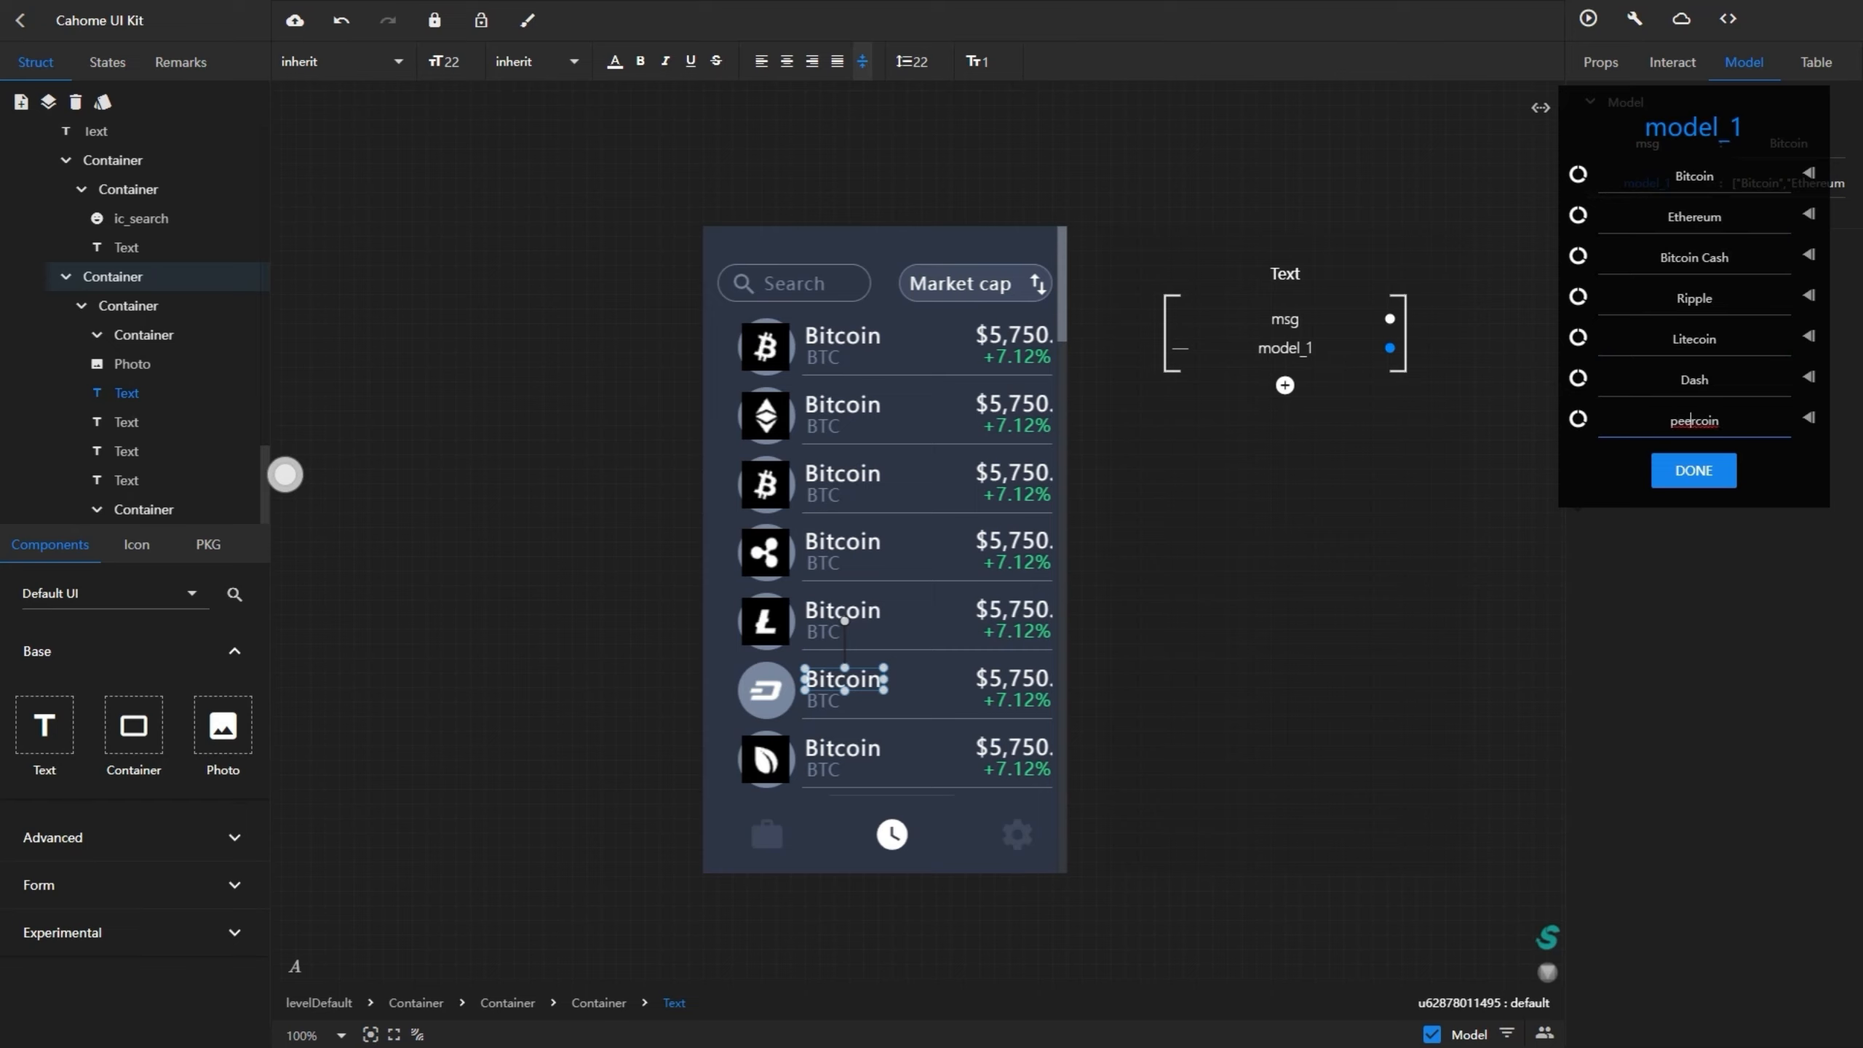
key(BackSpace)
text(P)
key(Return)
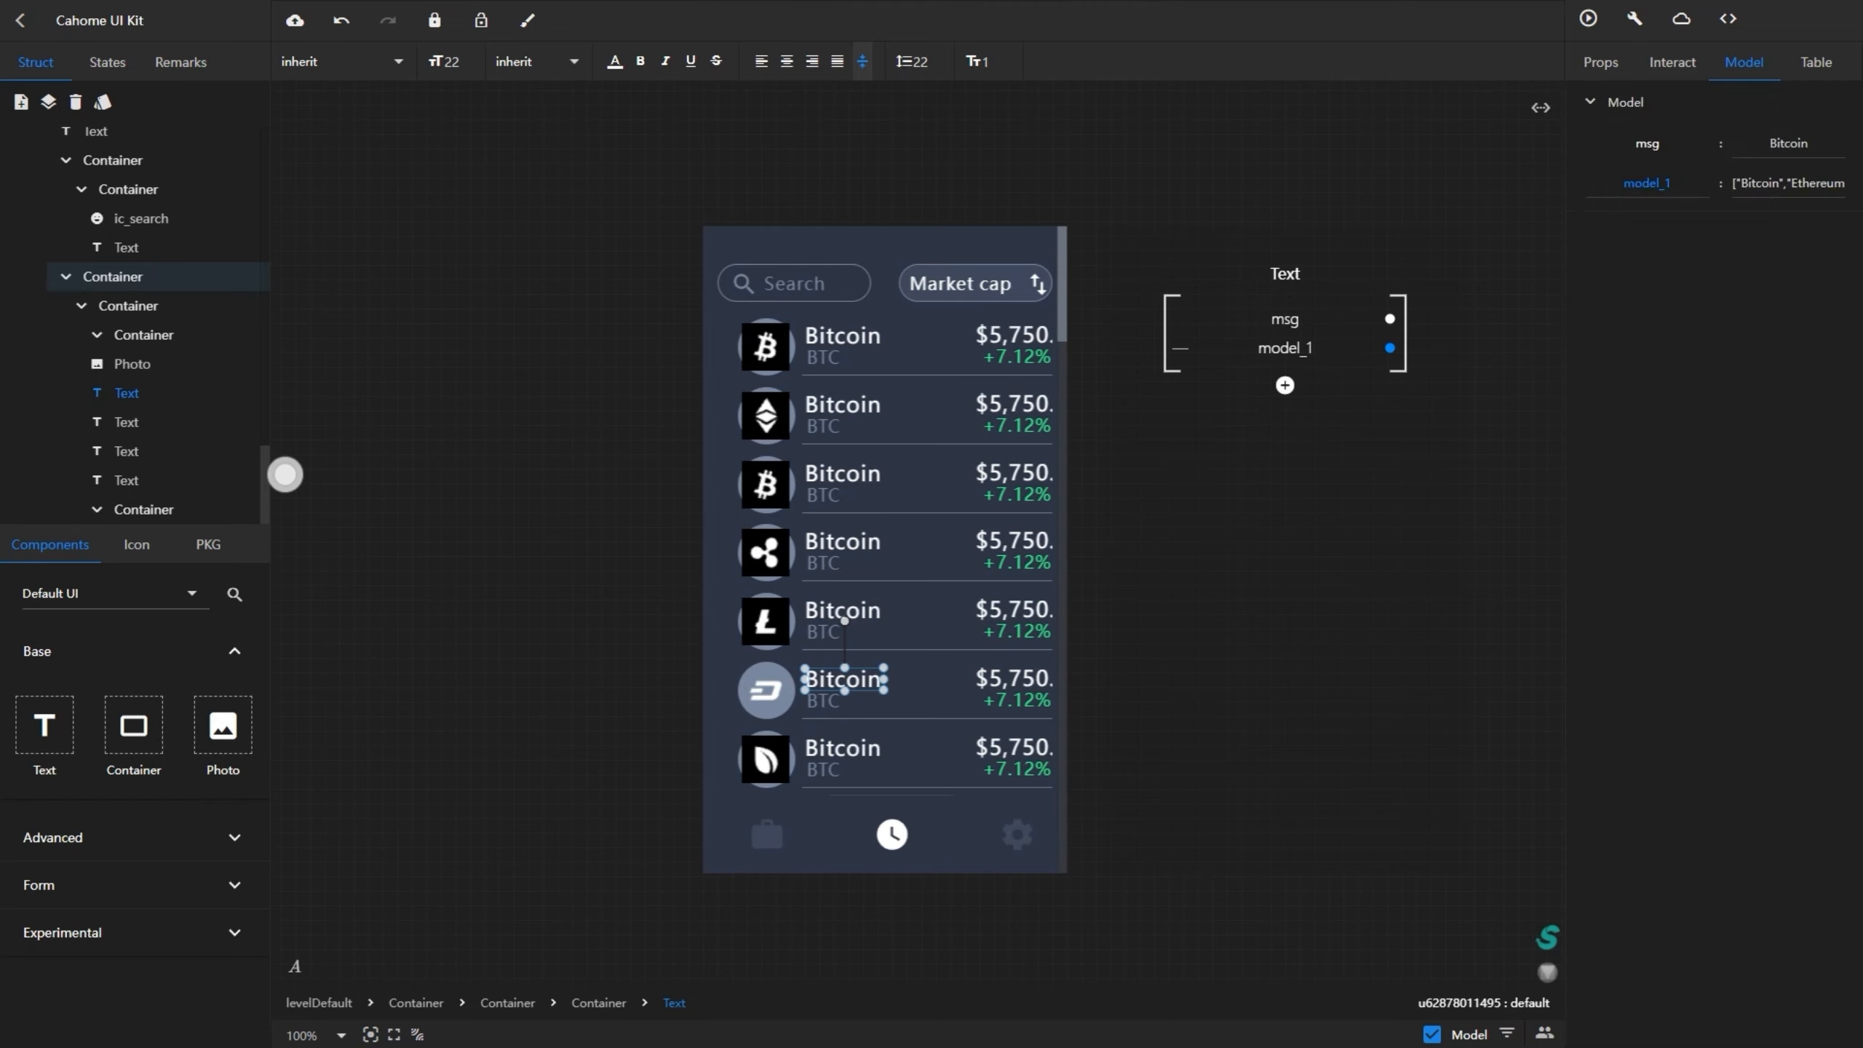
- Replace the name text's original msg variable by renaming its array variable to "msg"
double_click(1648, 182)
text(MSG)
key(ctrl+a)
text(msg)
key(Tab)
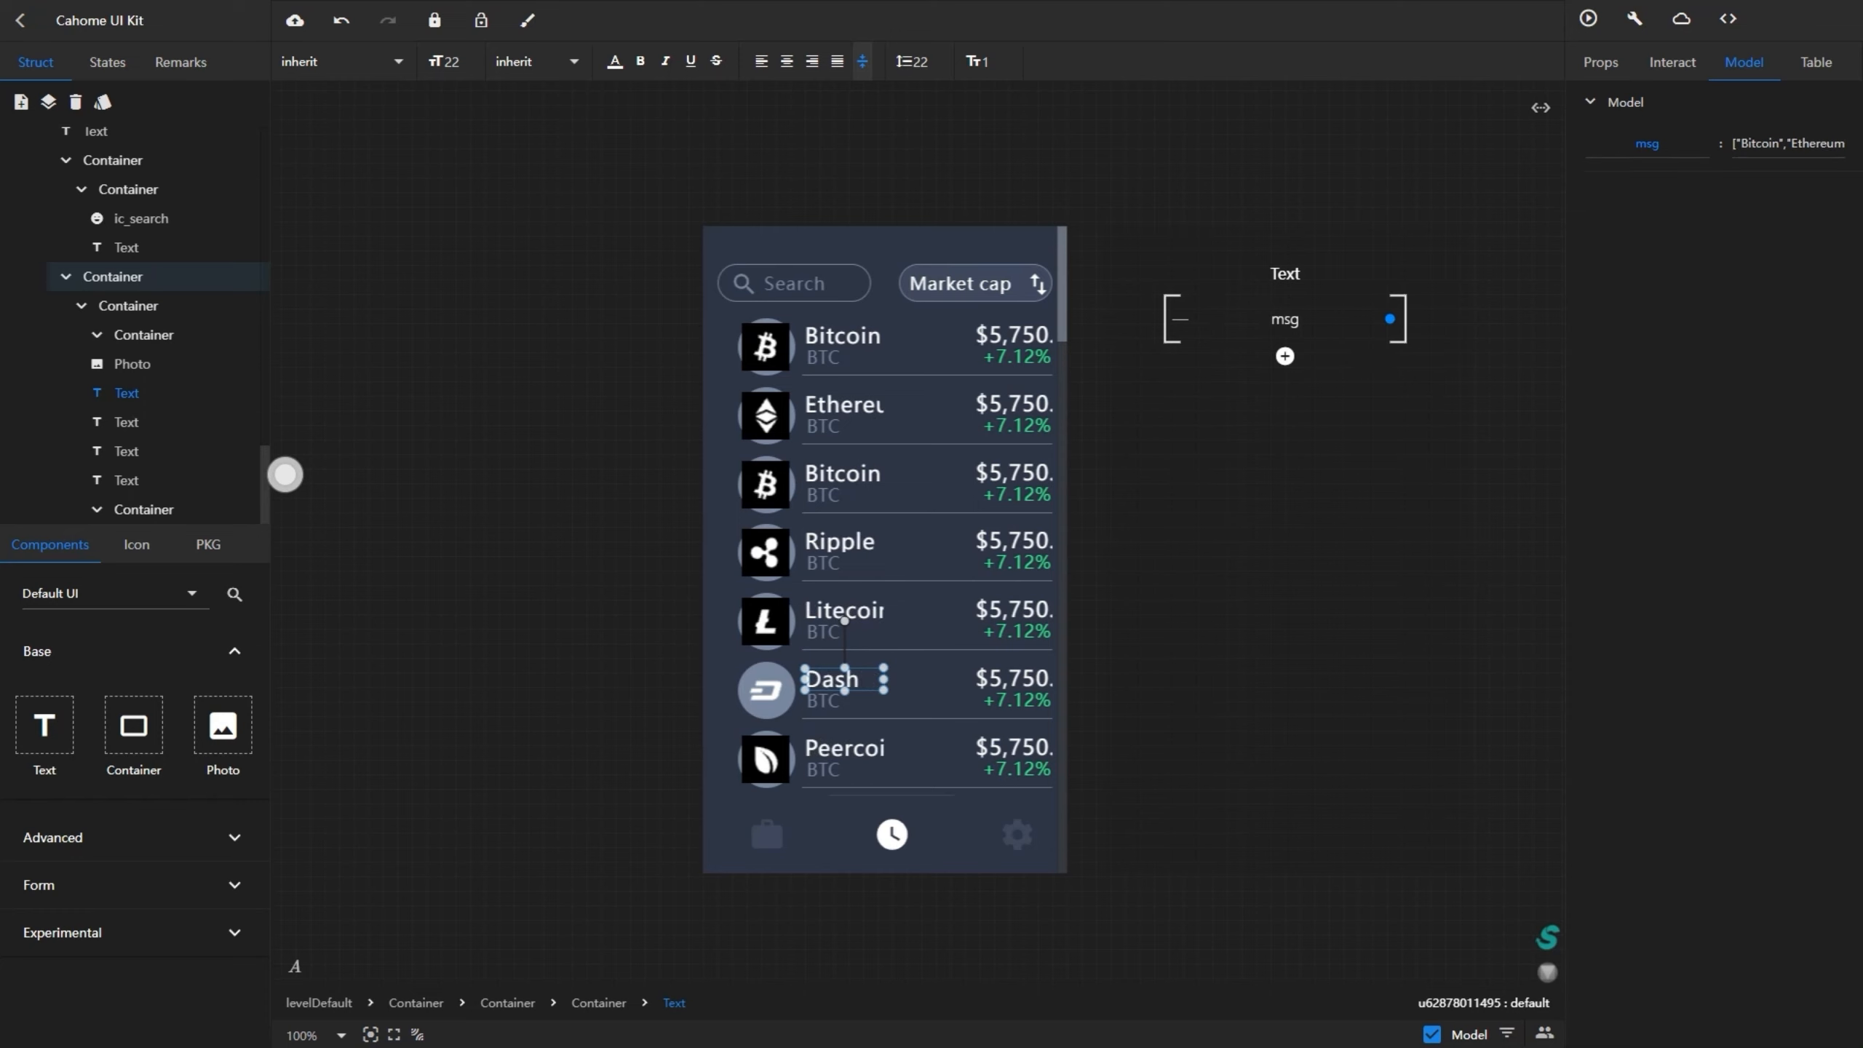
- Add a one-dimensional model variable to the grey "BTC" symbol text and extend it to seven empty values
click(824, 358)
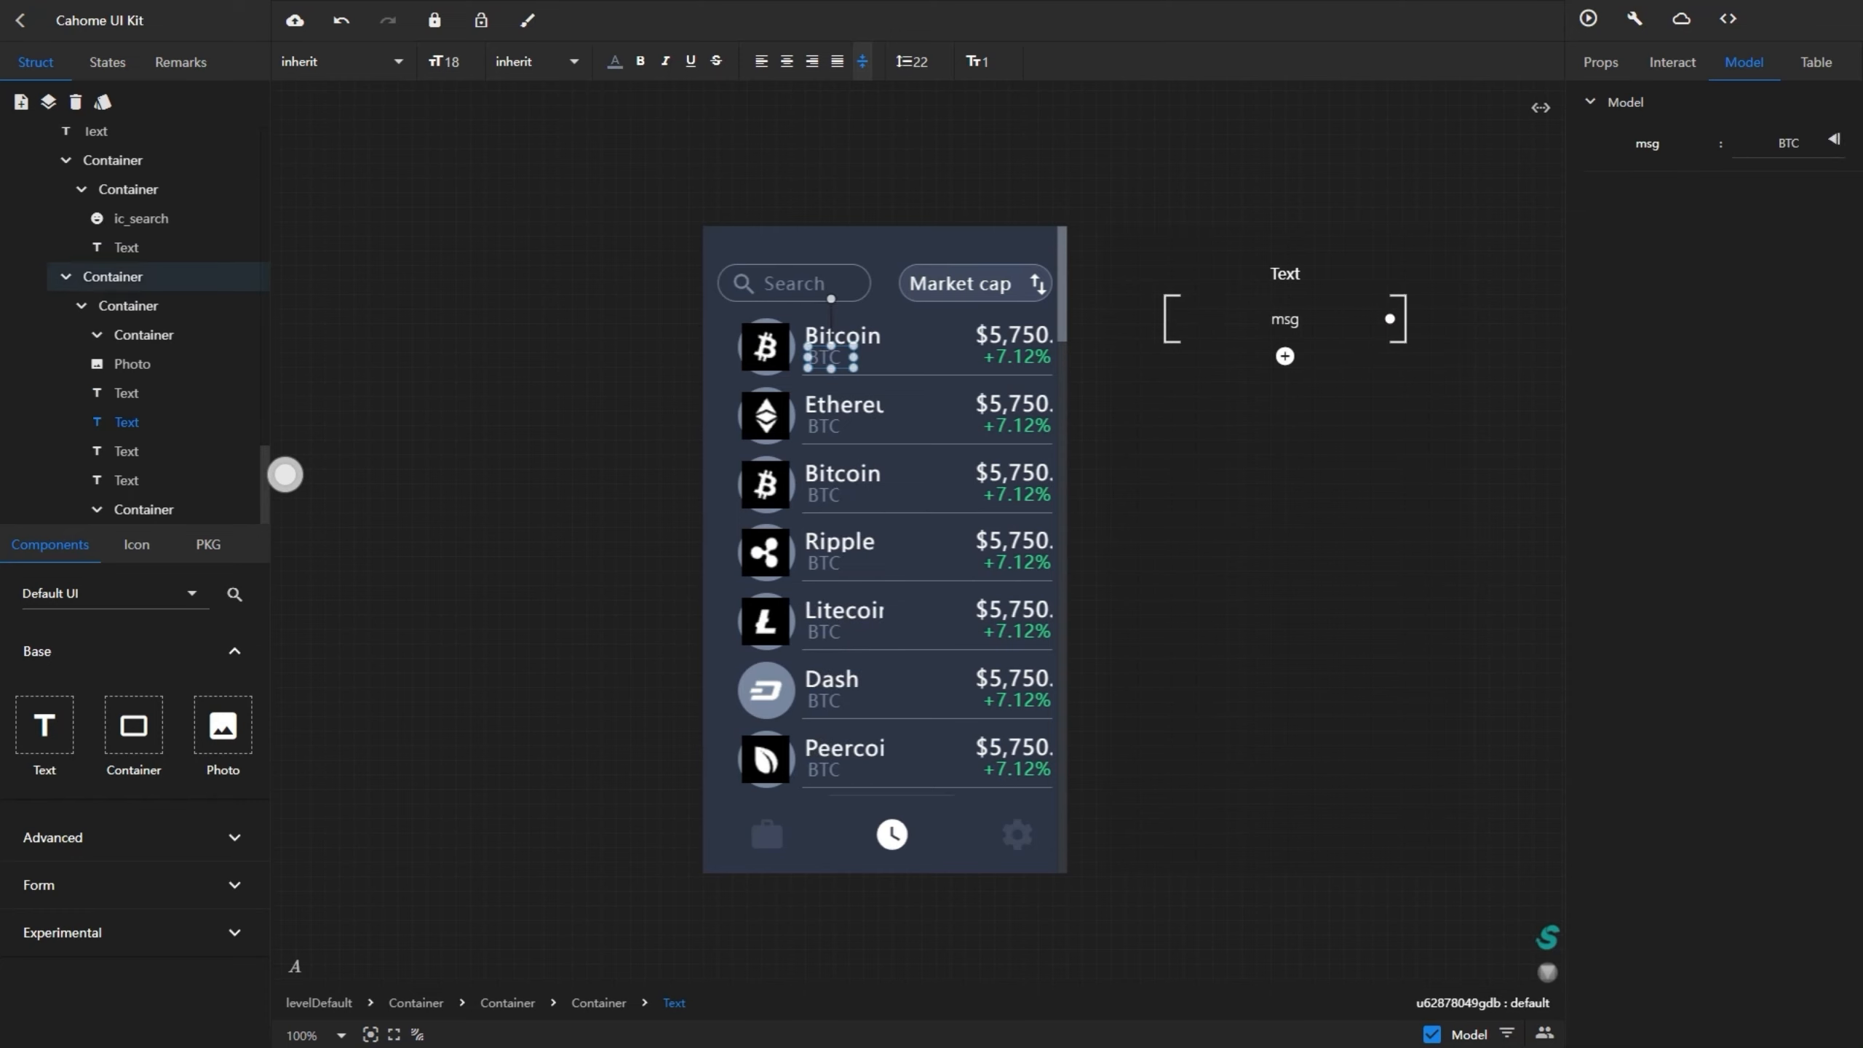
click(1284, 356)
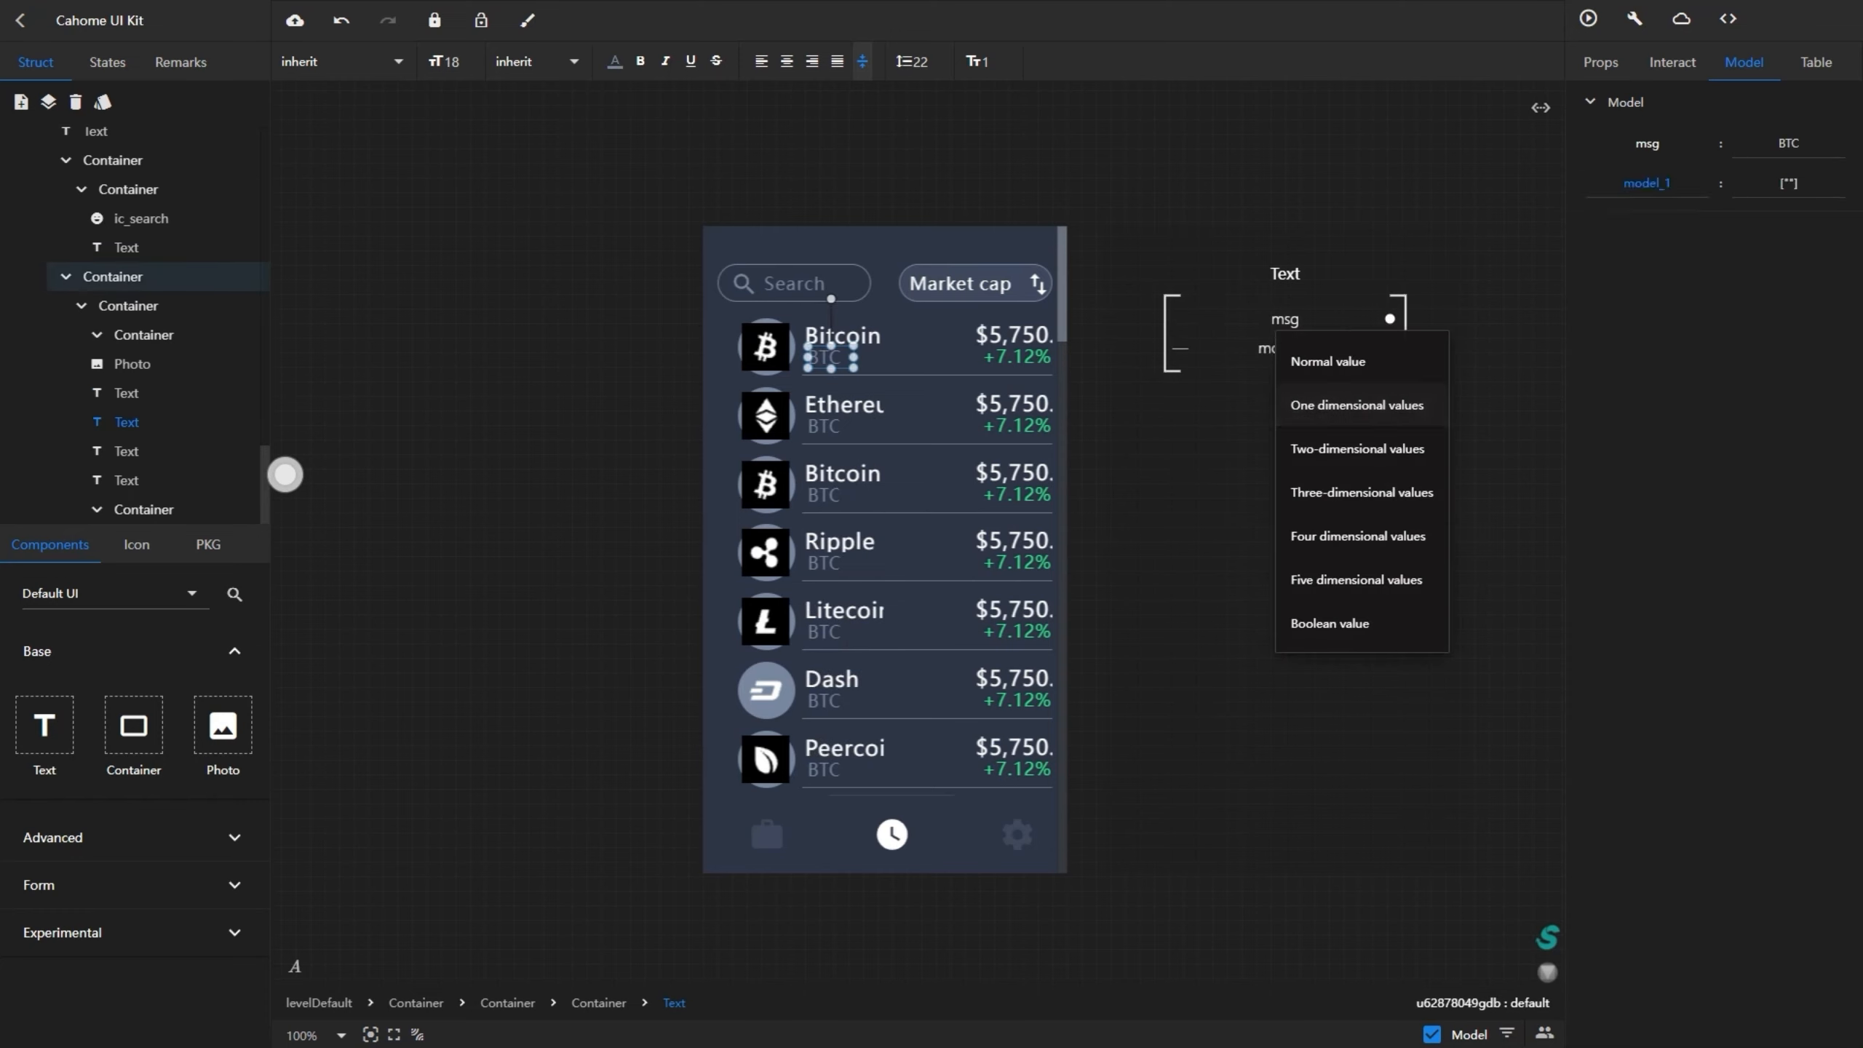
click(1357, 405)
click(1788, 182)
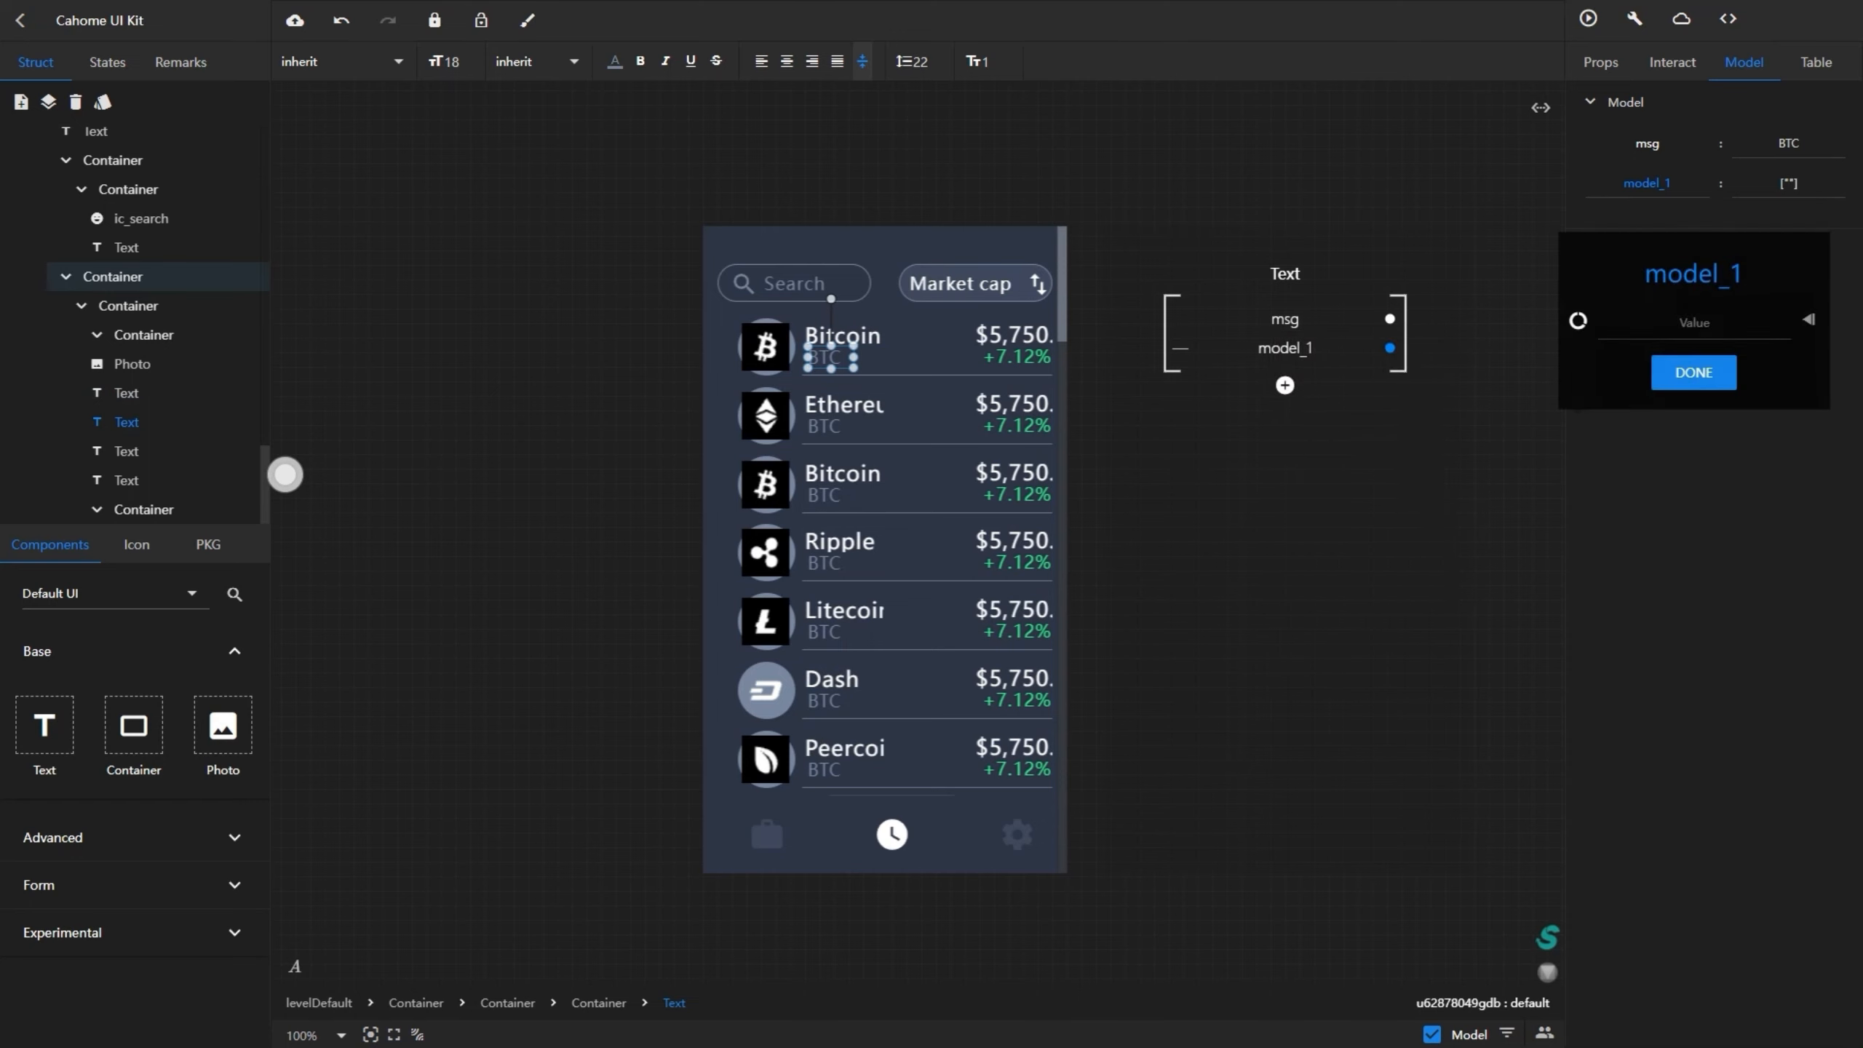
click(1809, 320)
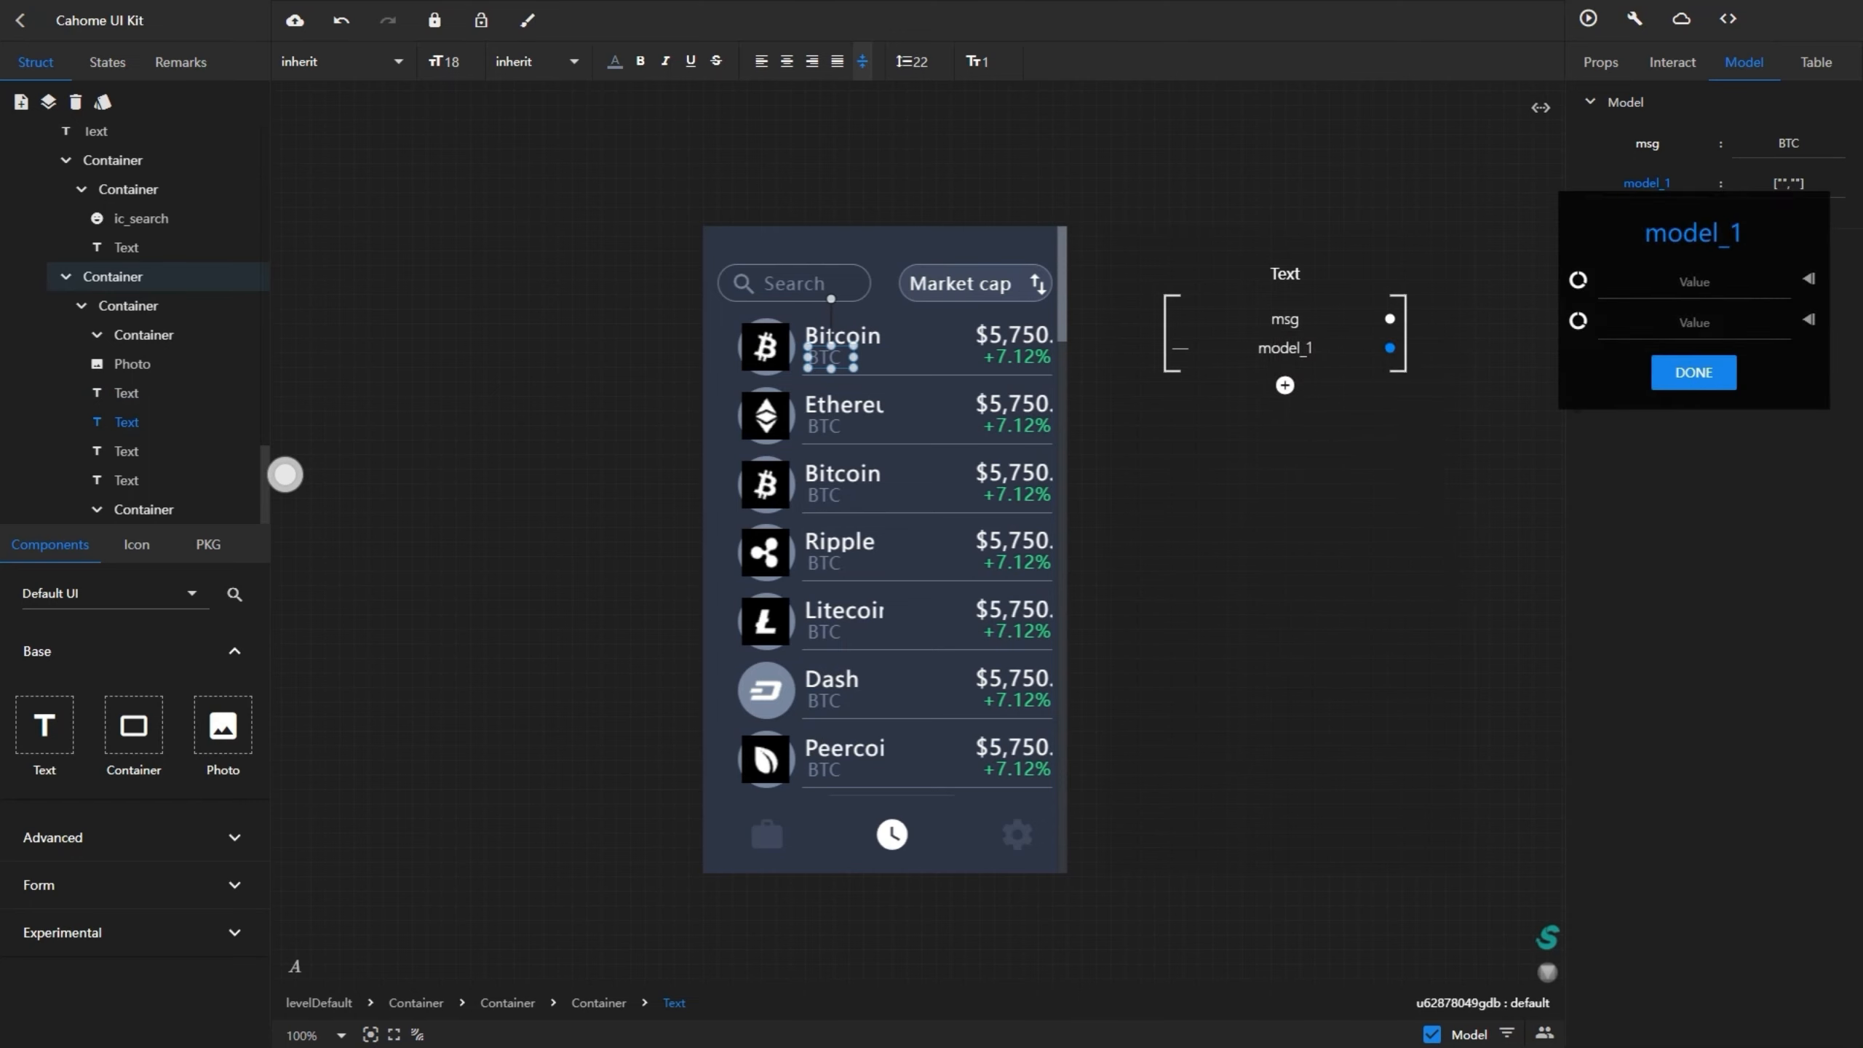
click(1808, 319)
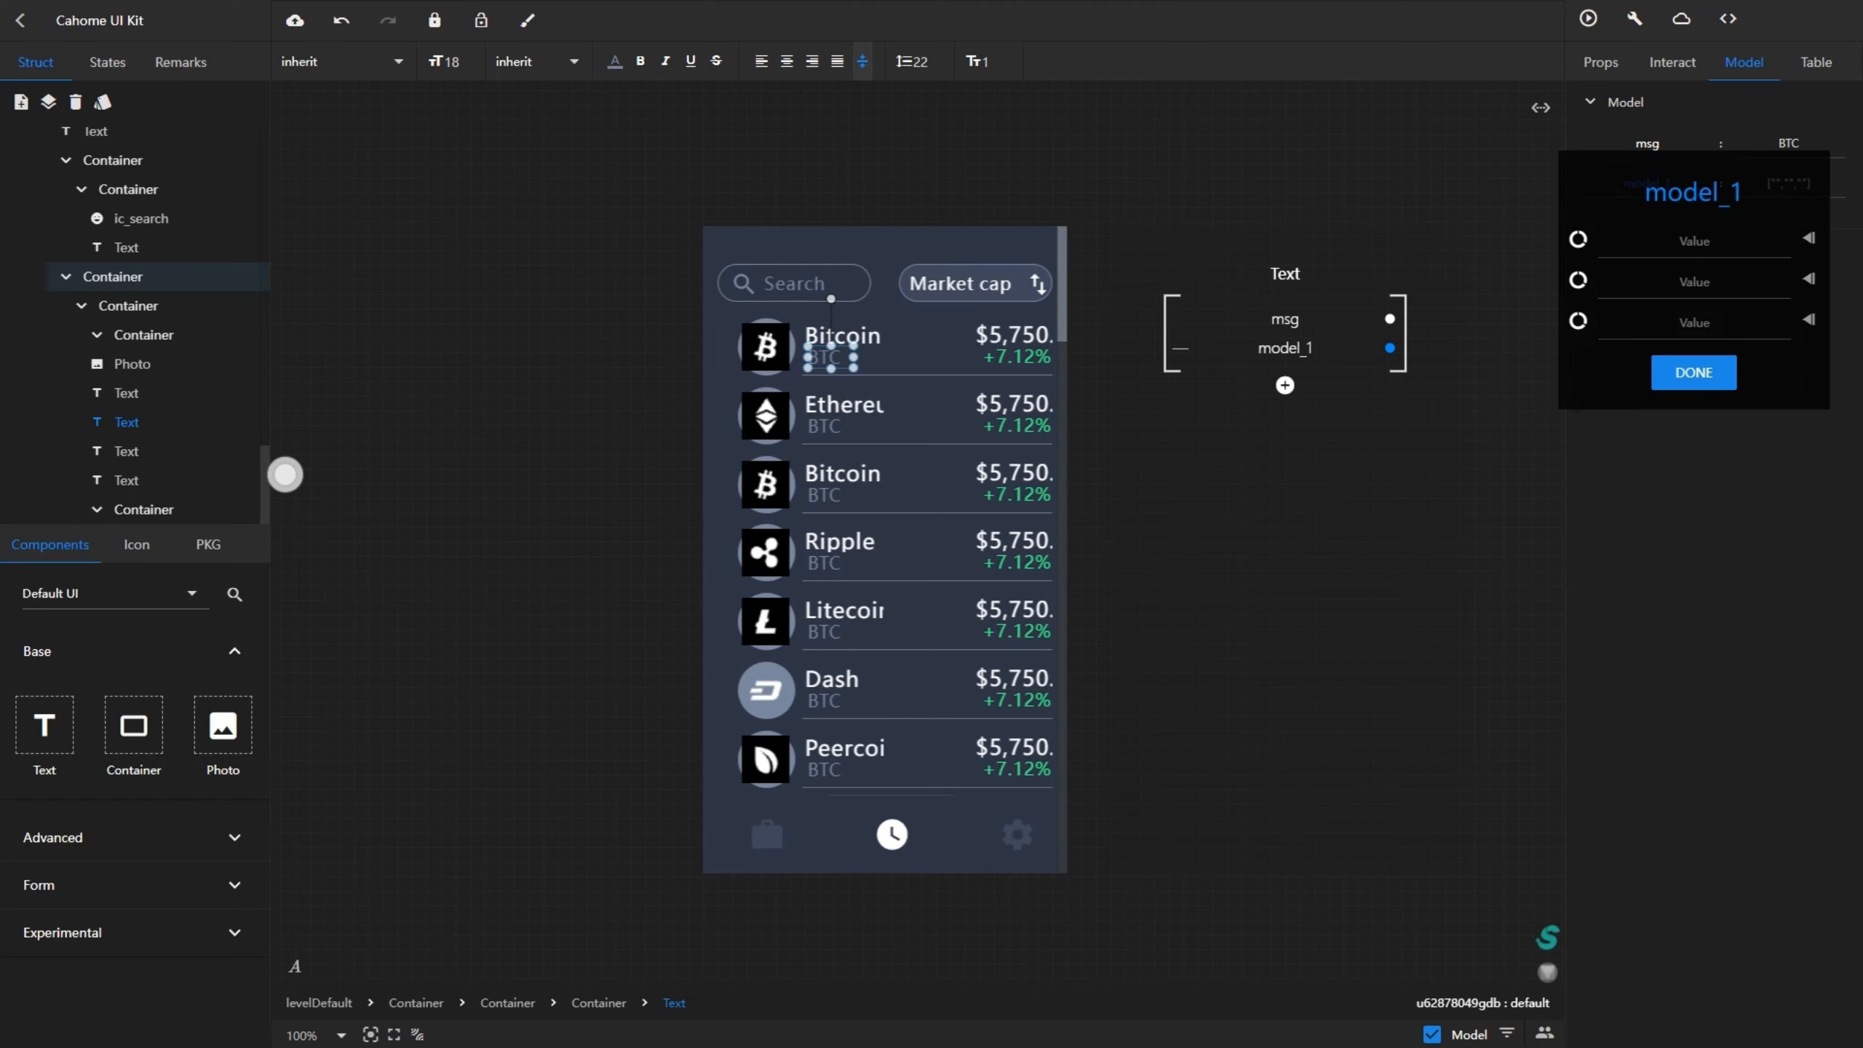
click(1809, 319)
click(1808, 319)
click(1808, 320)
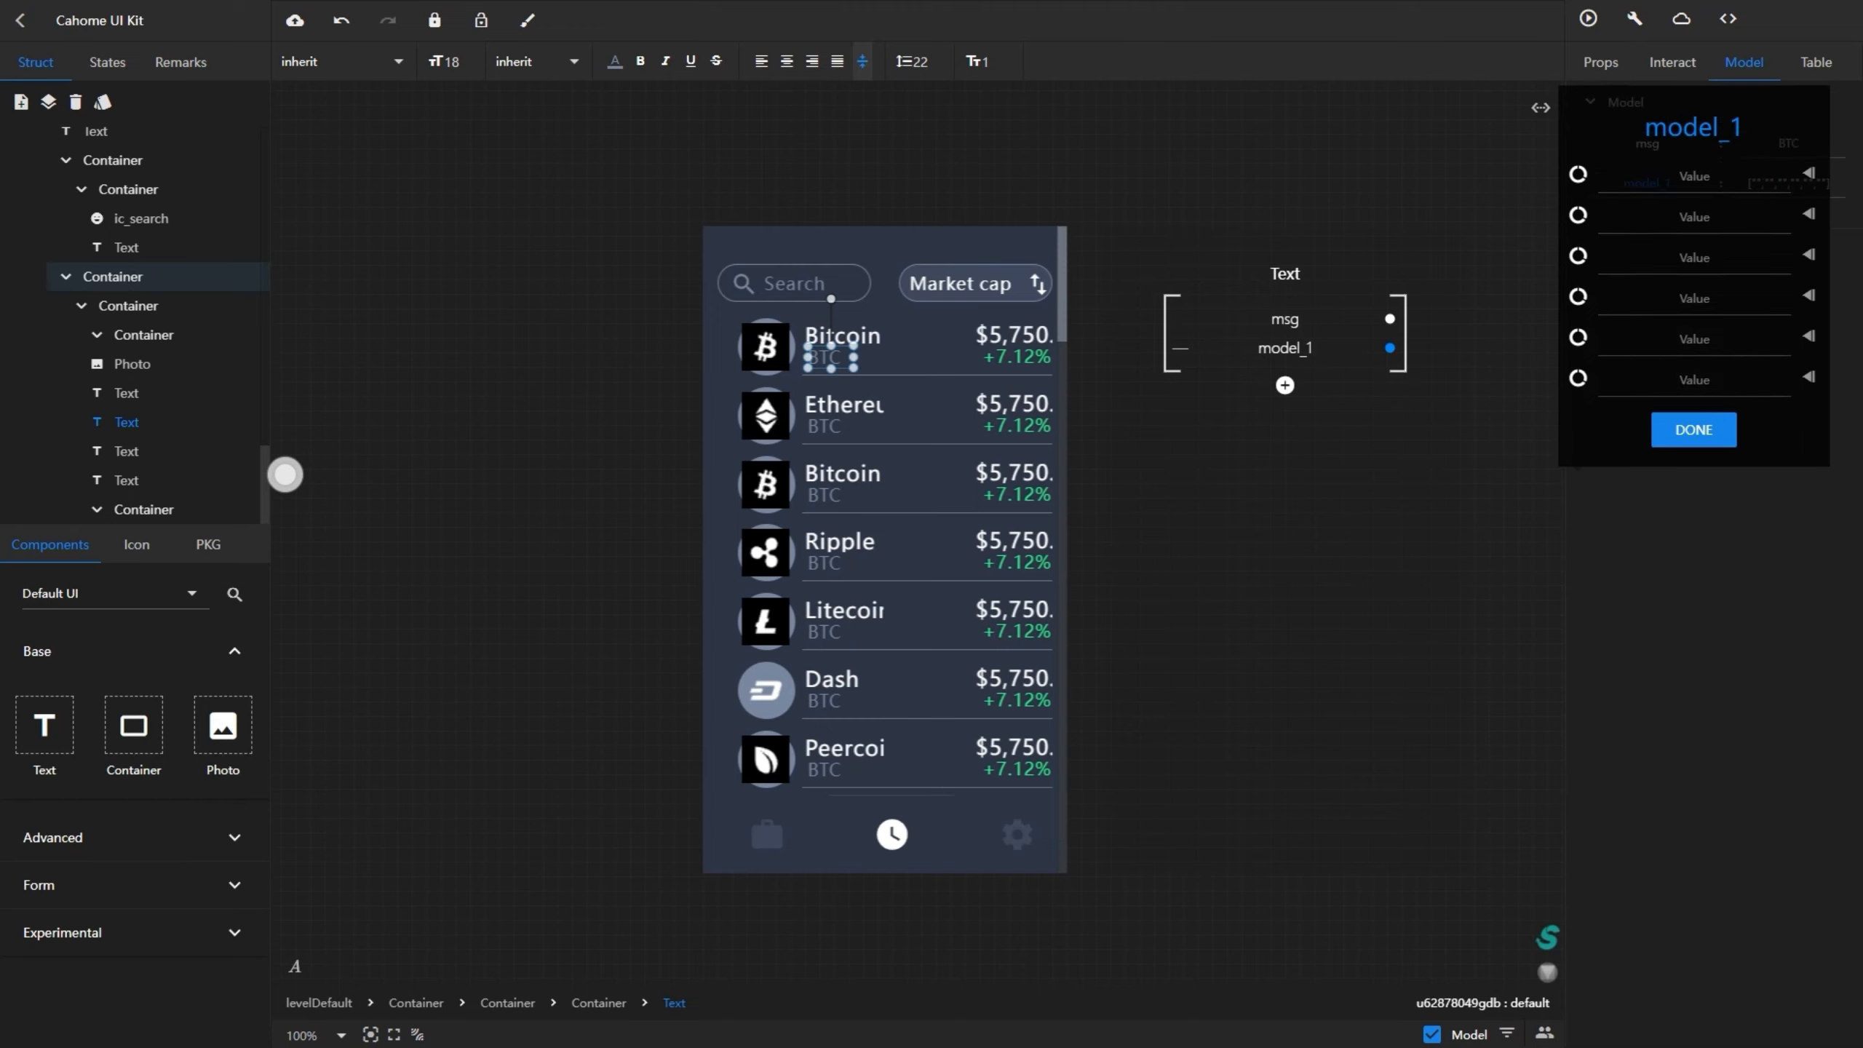
click(1809, 320)
- Fill the symbol array's seven values in order with BTC, ETH, BCH, XRP, LTC, DASH and PPC
click(1694, 176)
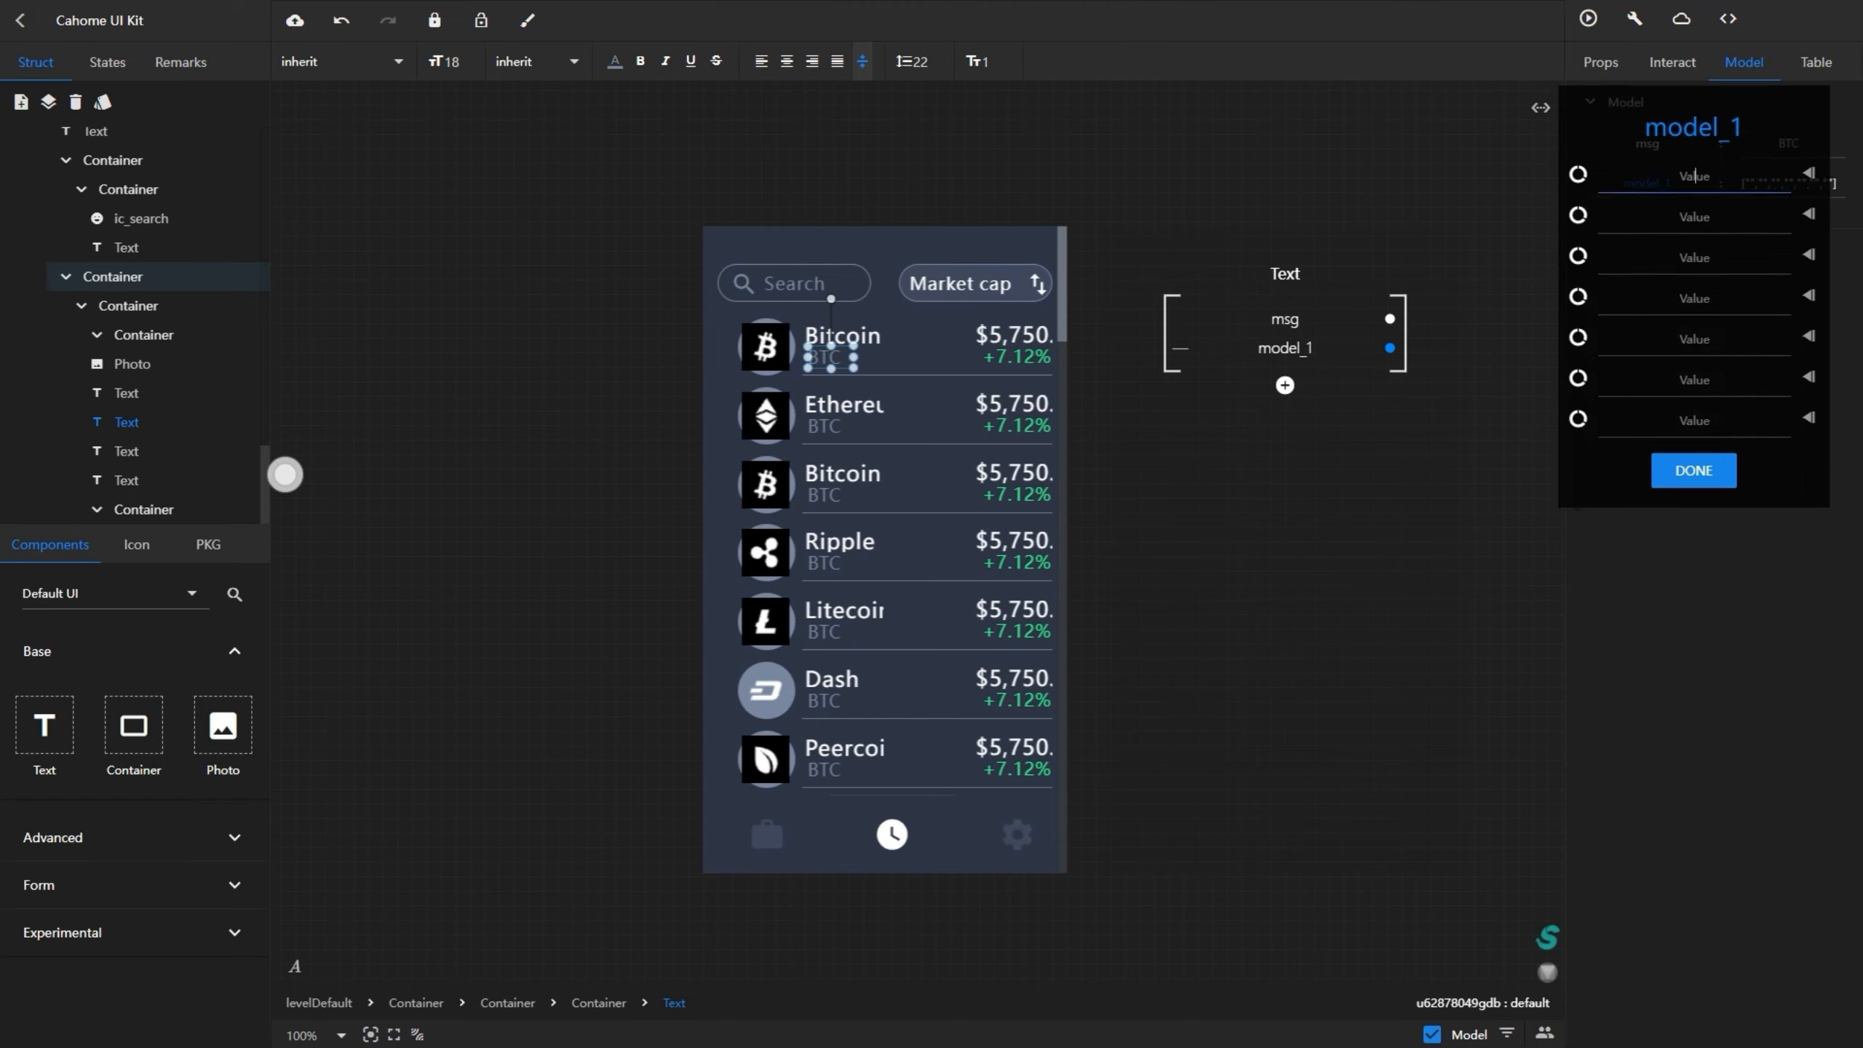
text(BTC)
key(Tab)
text(ETH)
key(Tab)
text(BCH)
key(Tab)
text(XRP)
key(Tab)
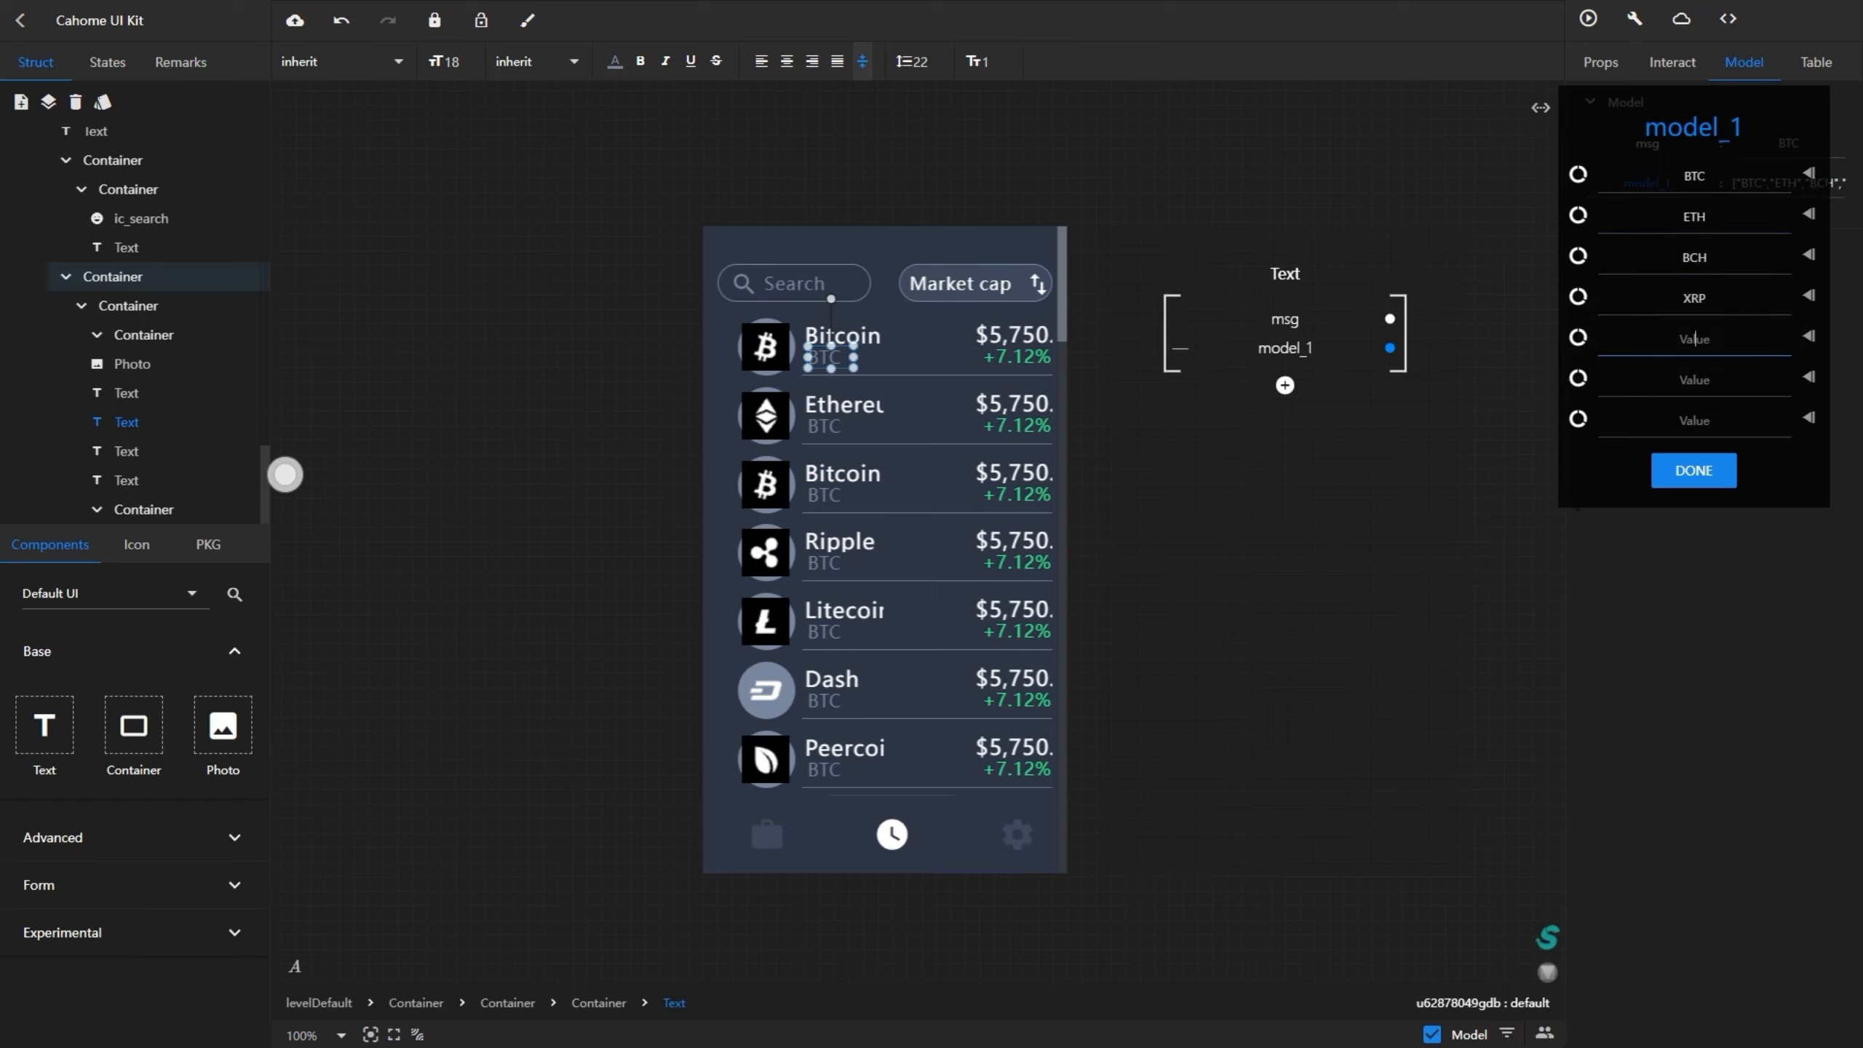
text(LTC)
key(Tab)
text(DASH)
key(Tab)
text(PPC)
click(1693, 471)
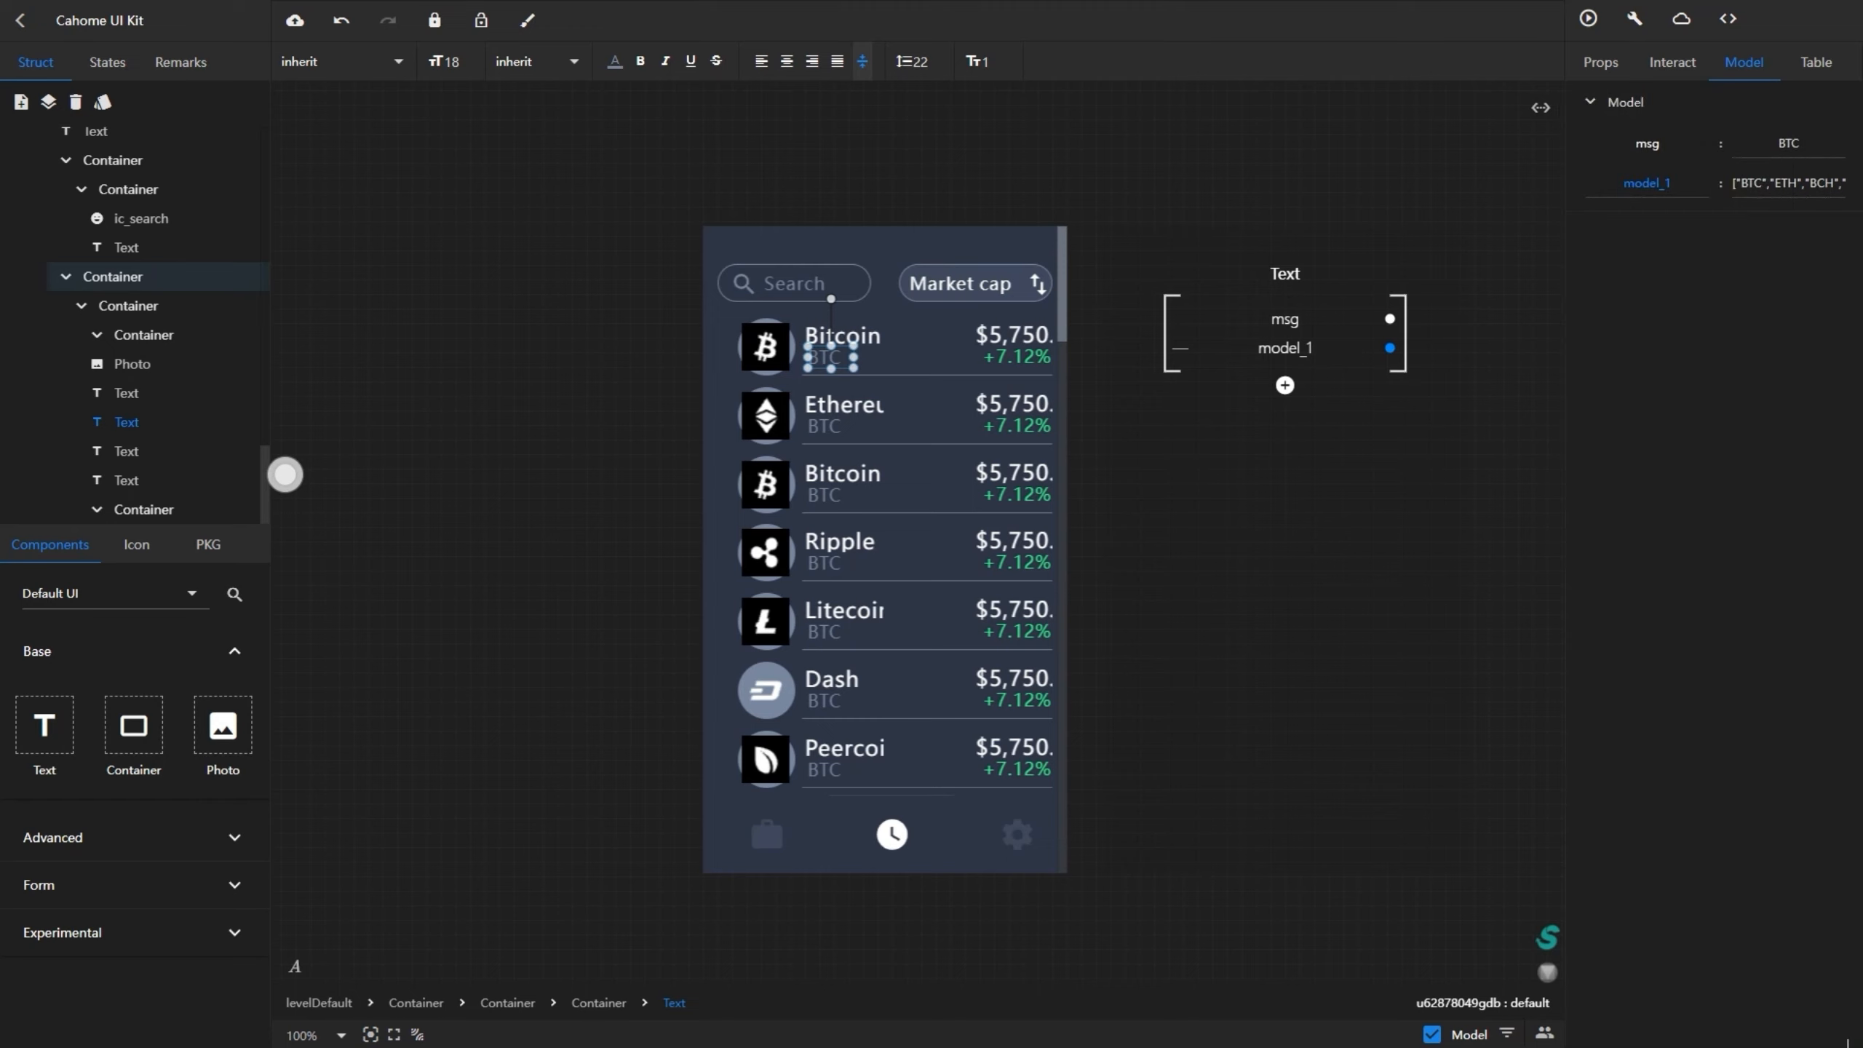
- Replace the symbol text's original msg variable by renaming its array variable to "msg"
double_click(1648, 184)
key(BackSpace)
text(msh)
key(BackSpace)
text(g)
key(Return)
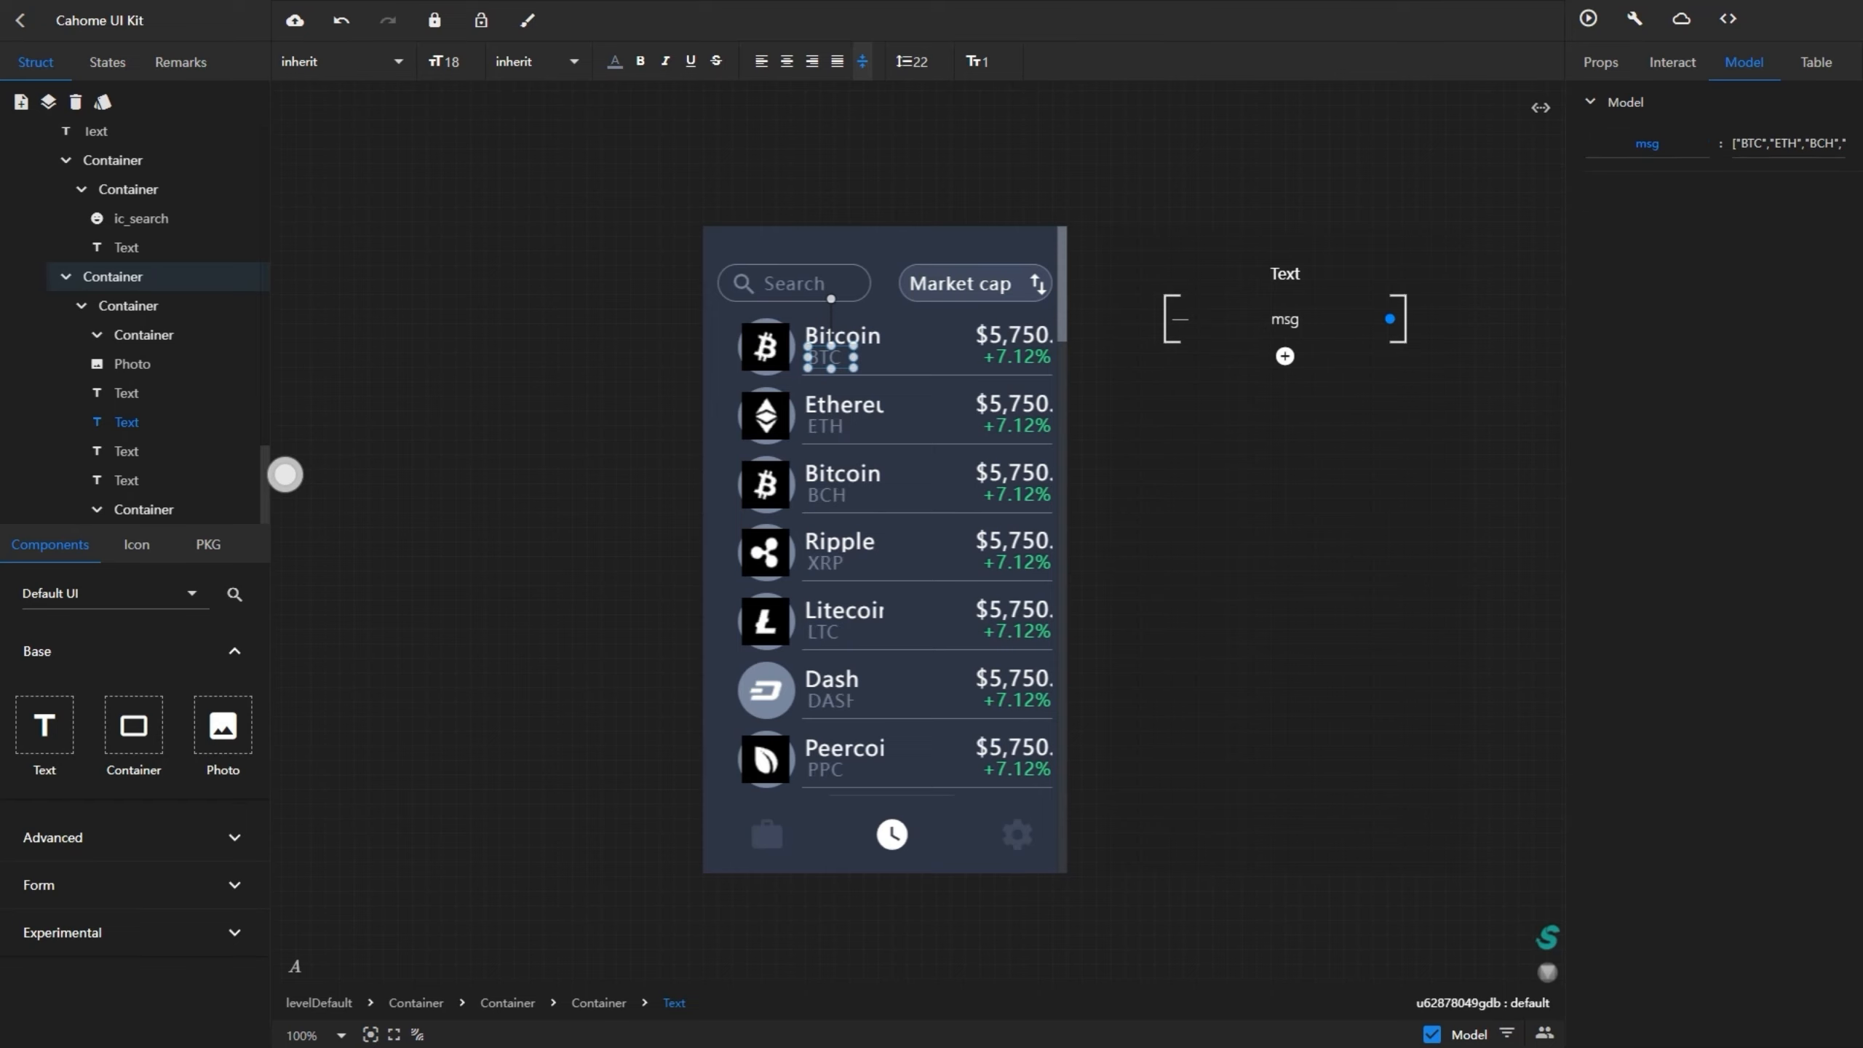
- Add a one-dimensional model variable to the currency row's price text and extend it to seven empty values
click(253, 453)
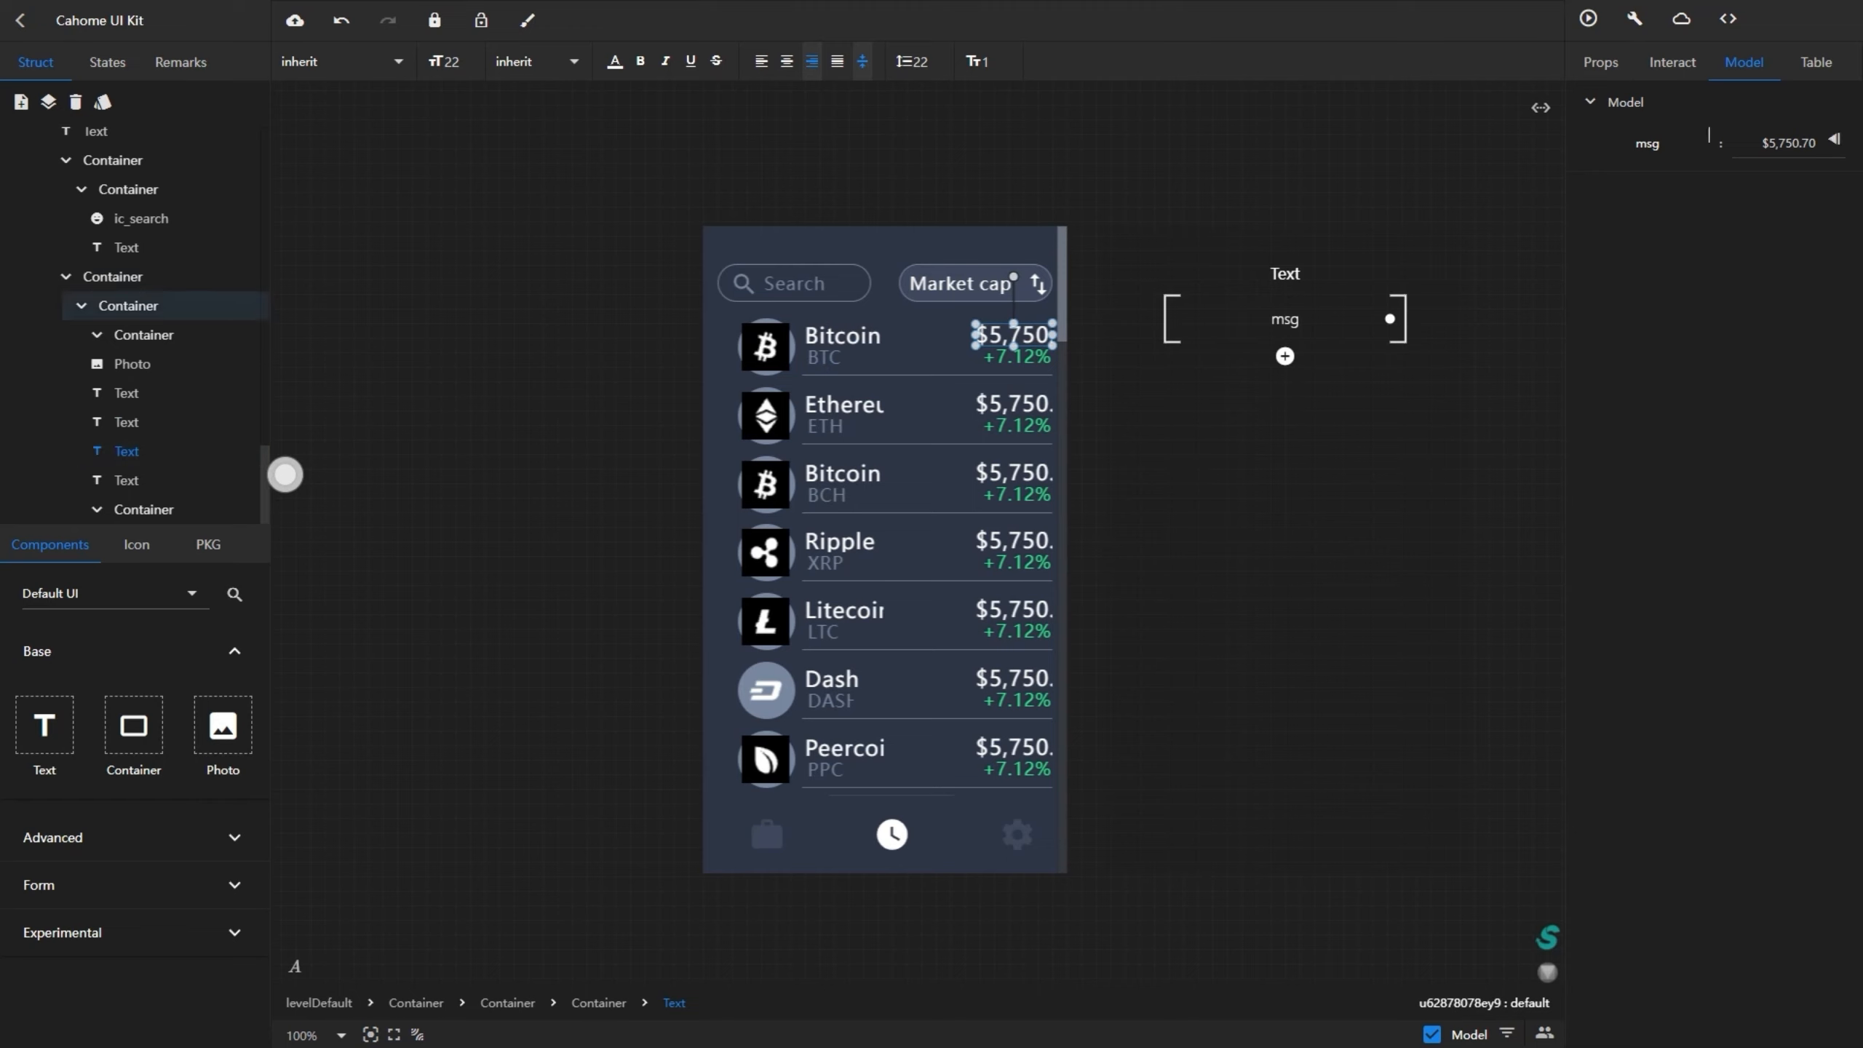
click(1284, 356)
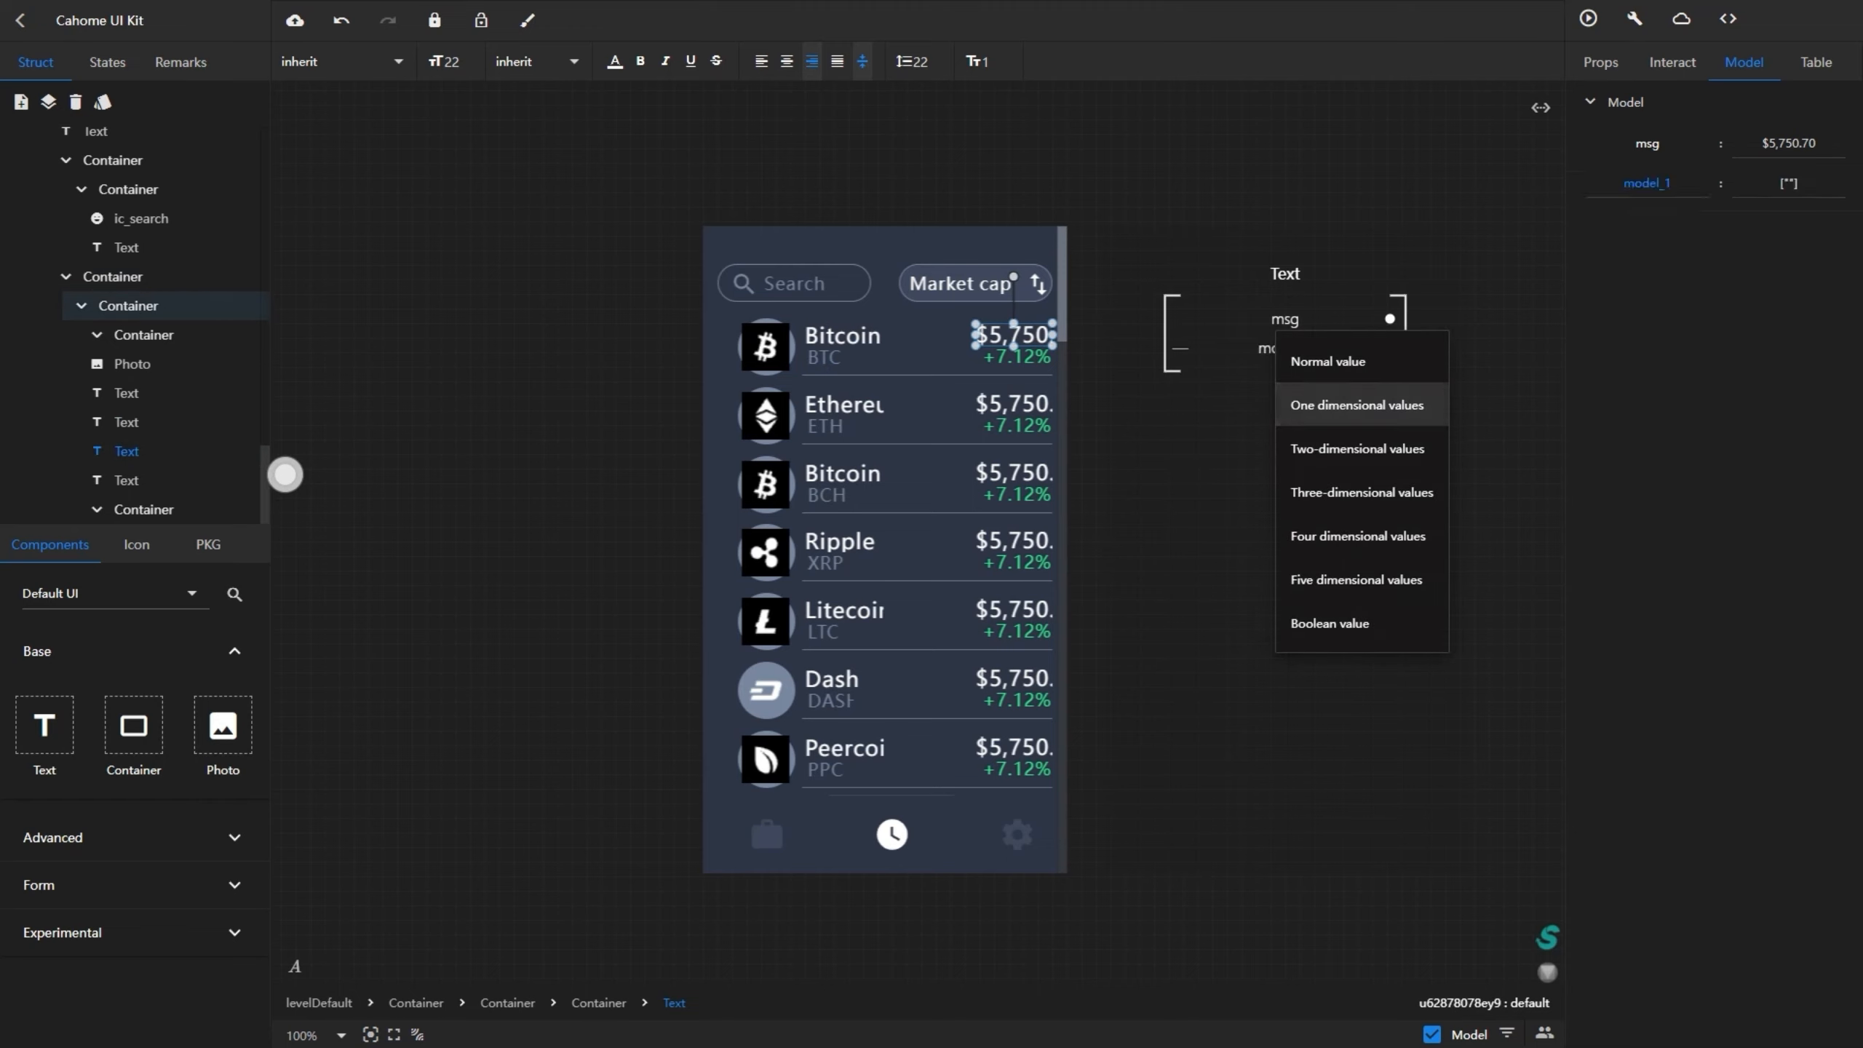
click(1788, 183)
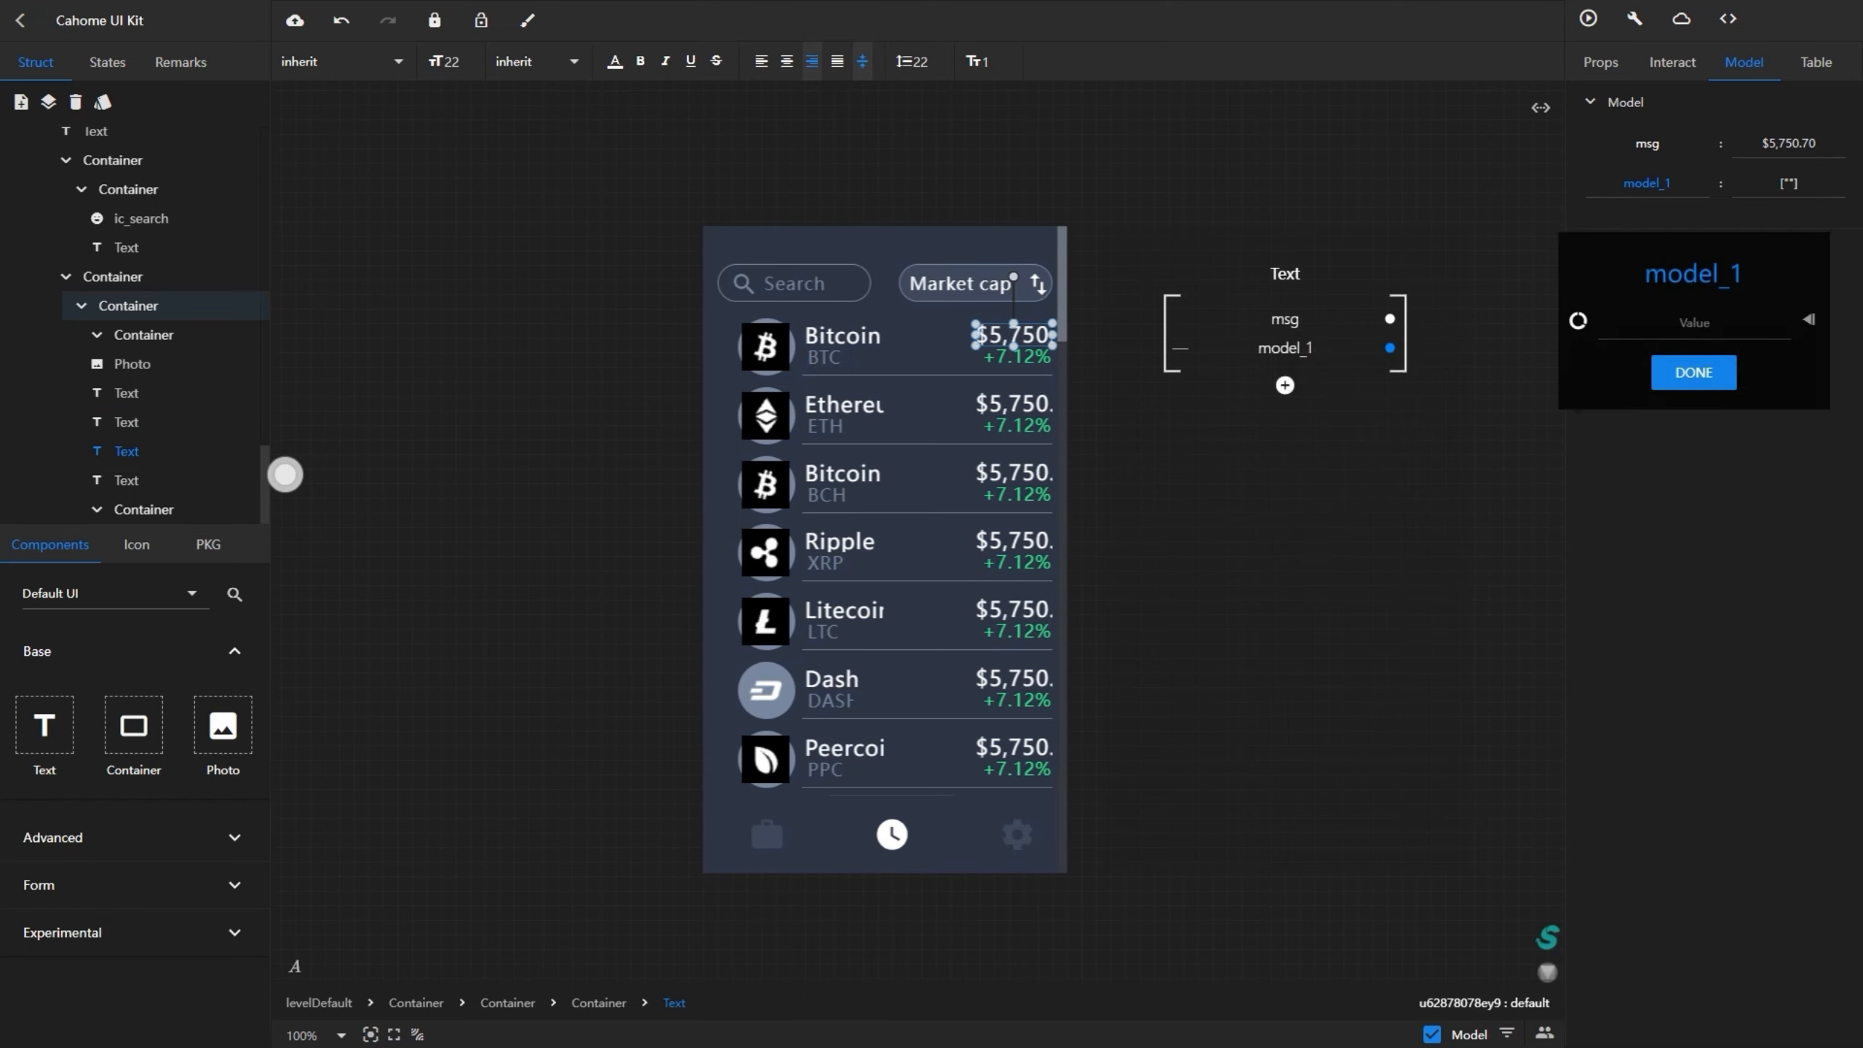
click(1808, 320)
click(1809, 319)
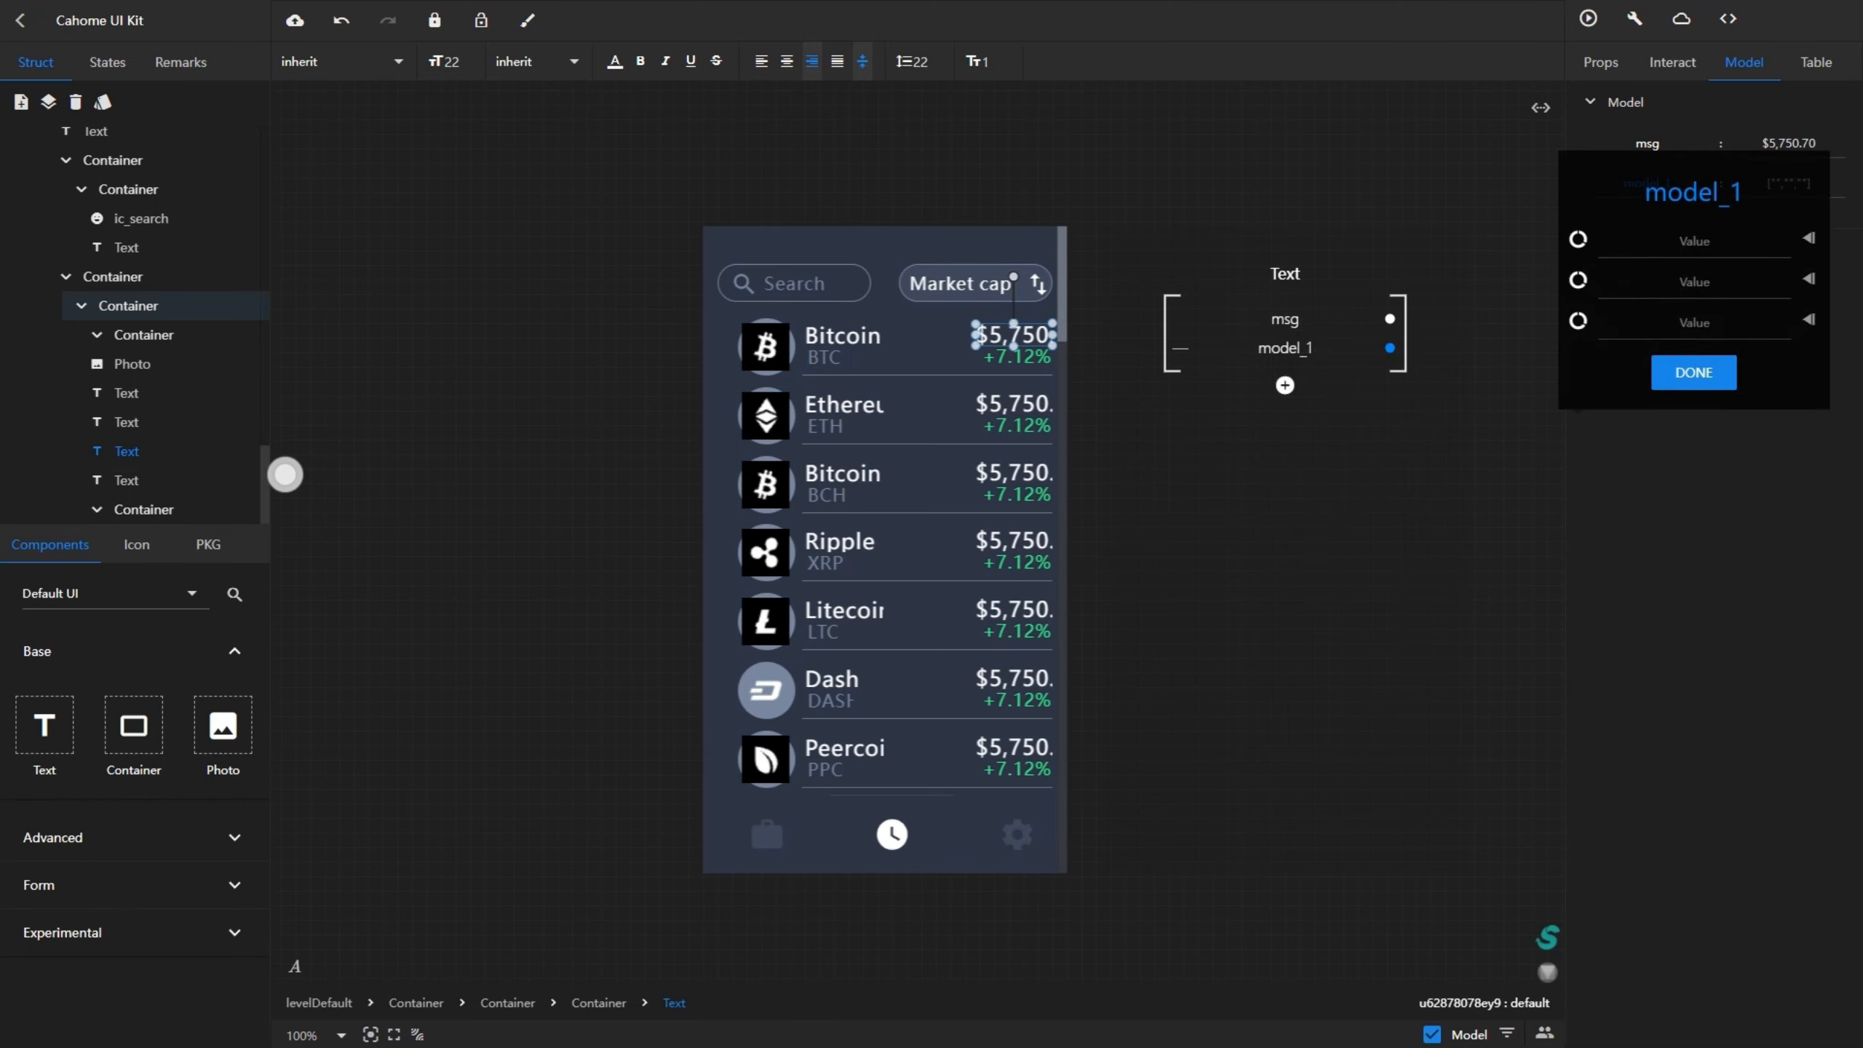
click(1809, 320)
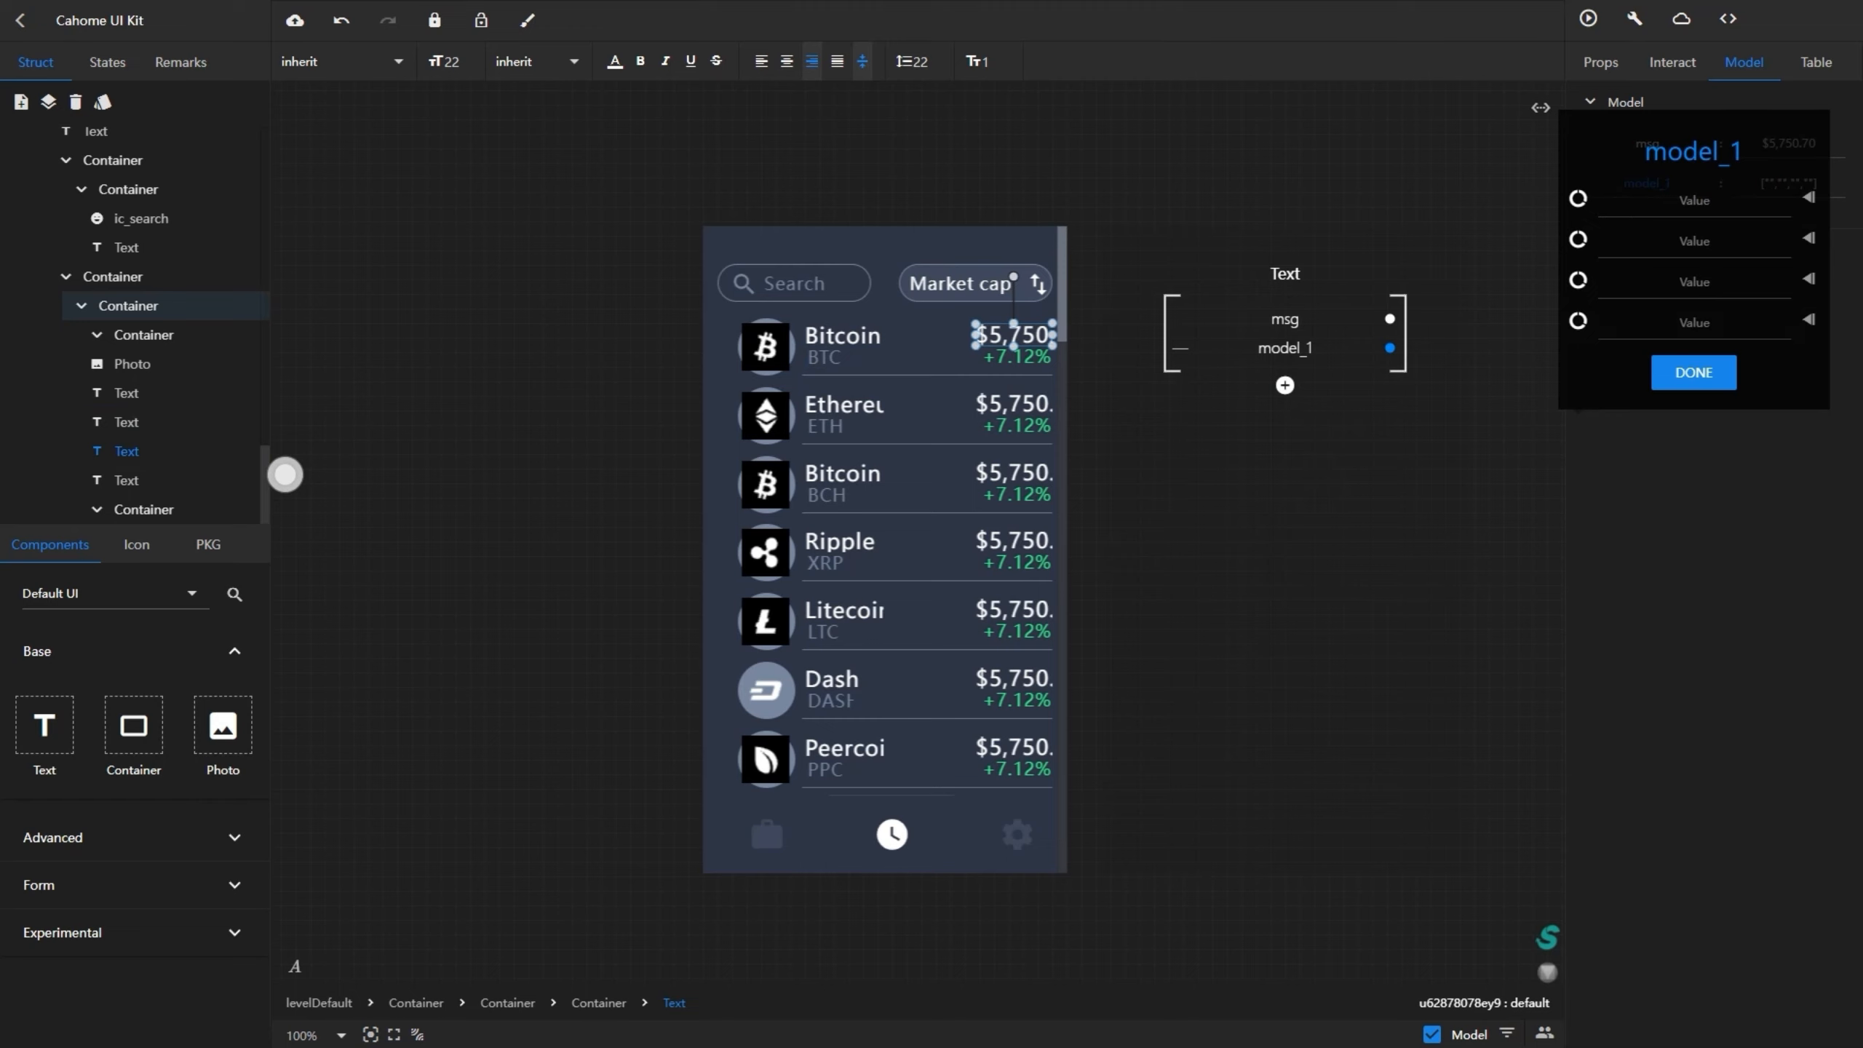
click(1809, 319)
click(1808, 335)
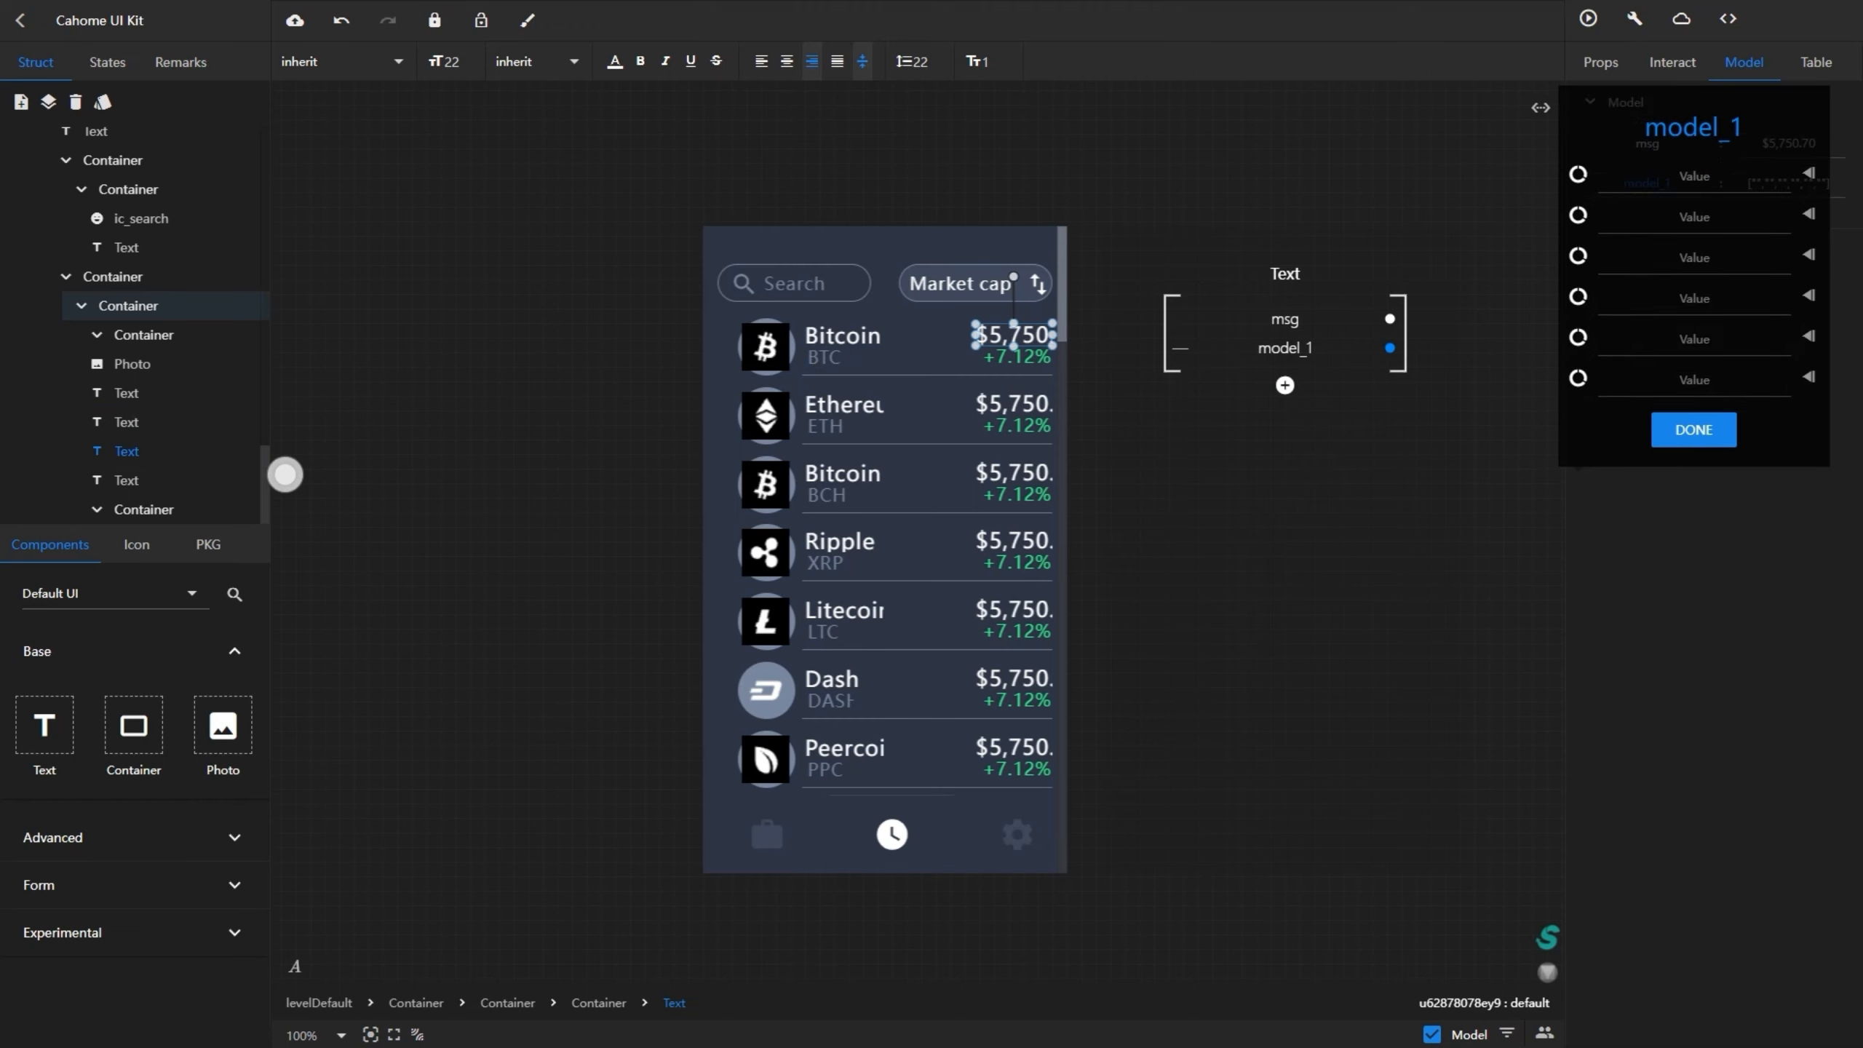
click(1808, 376)
- Fill the first four values of the price array with $5,750.70, $315.86, $1,181.54 and $0.20034
click(1695, 176)
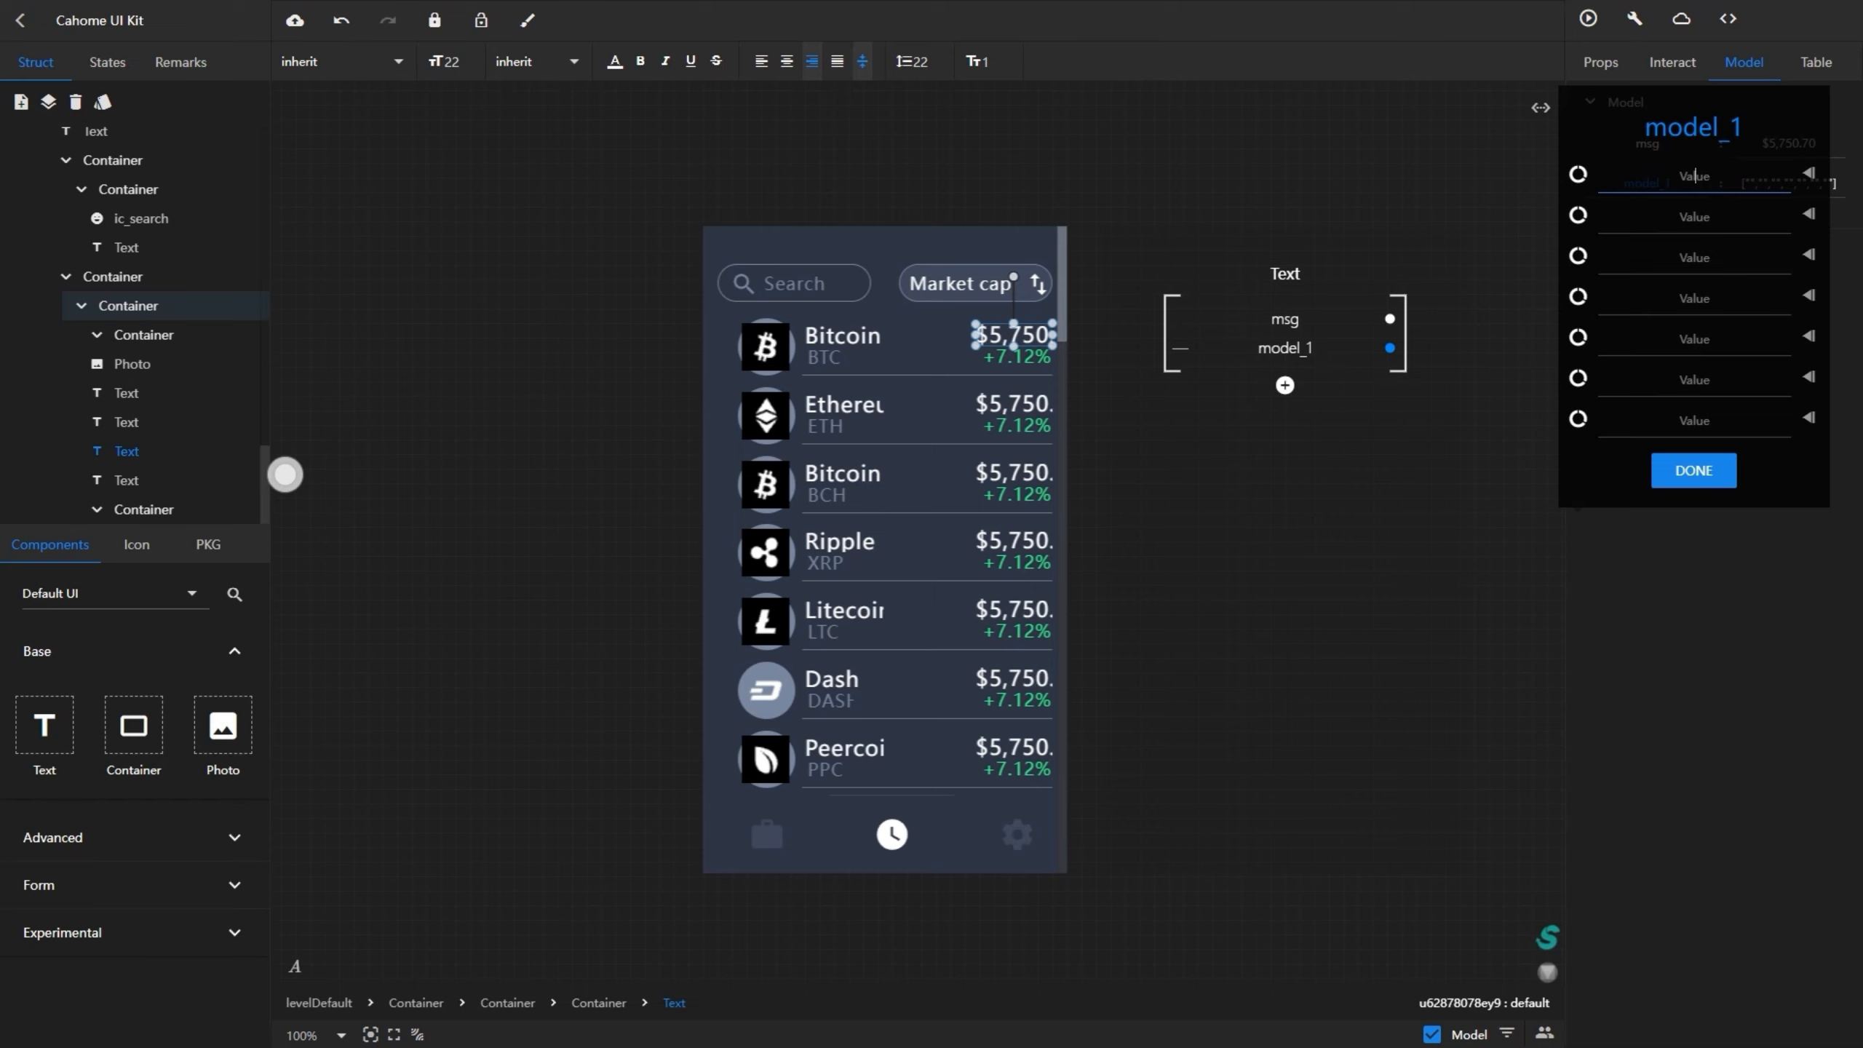
text($5750)
key(BackSpace)
key(BackSpace)
key(BackSpace)
text(,750.70)
key(Tab)
text($)
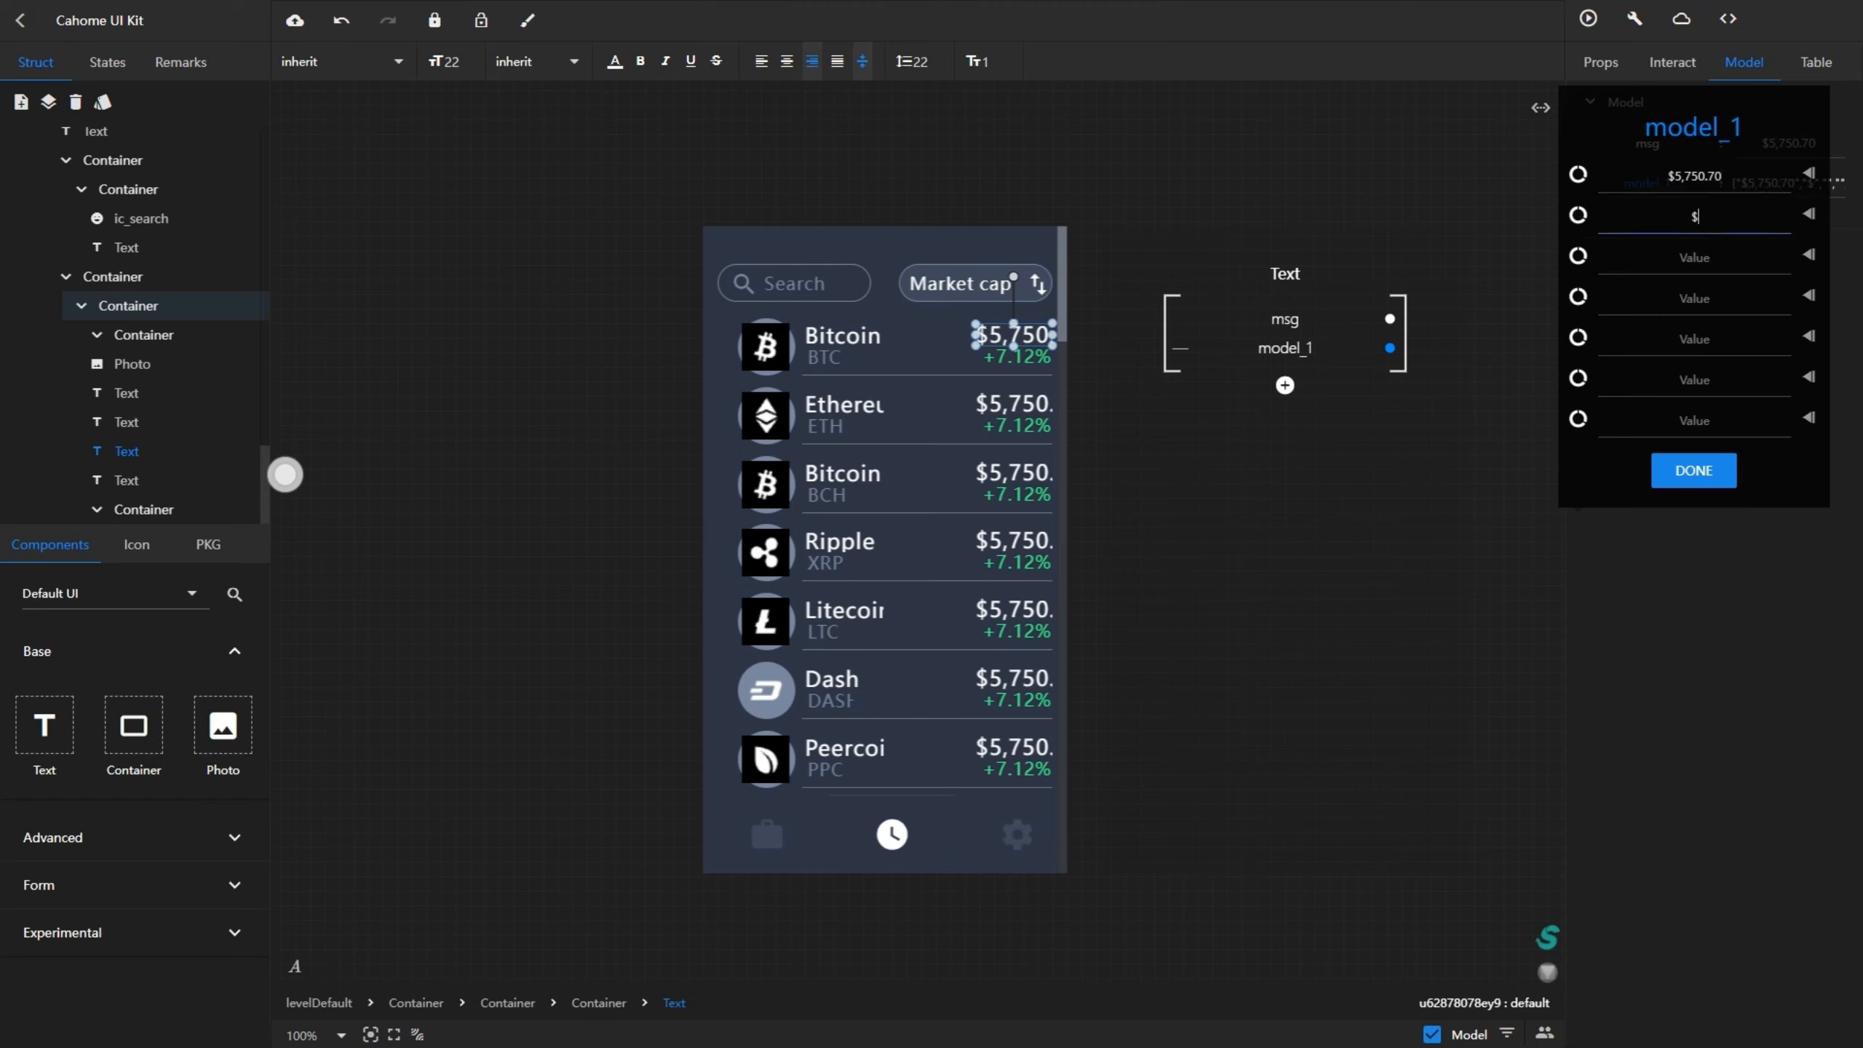
text(315.5)
text(6)
key(Tab)
text($)
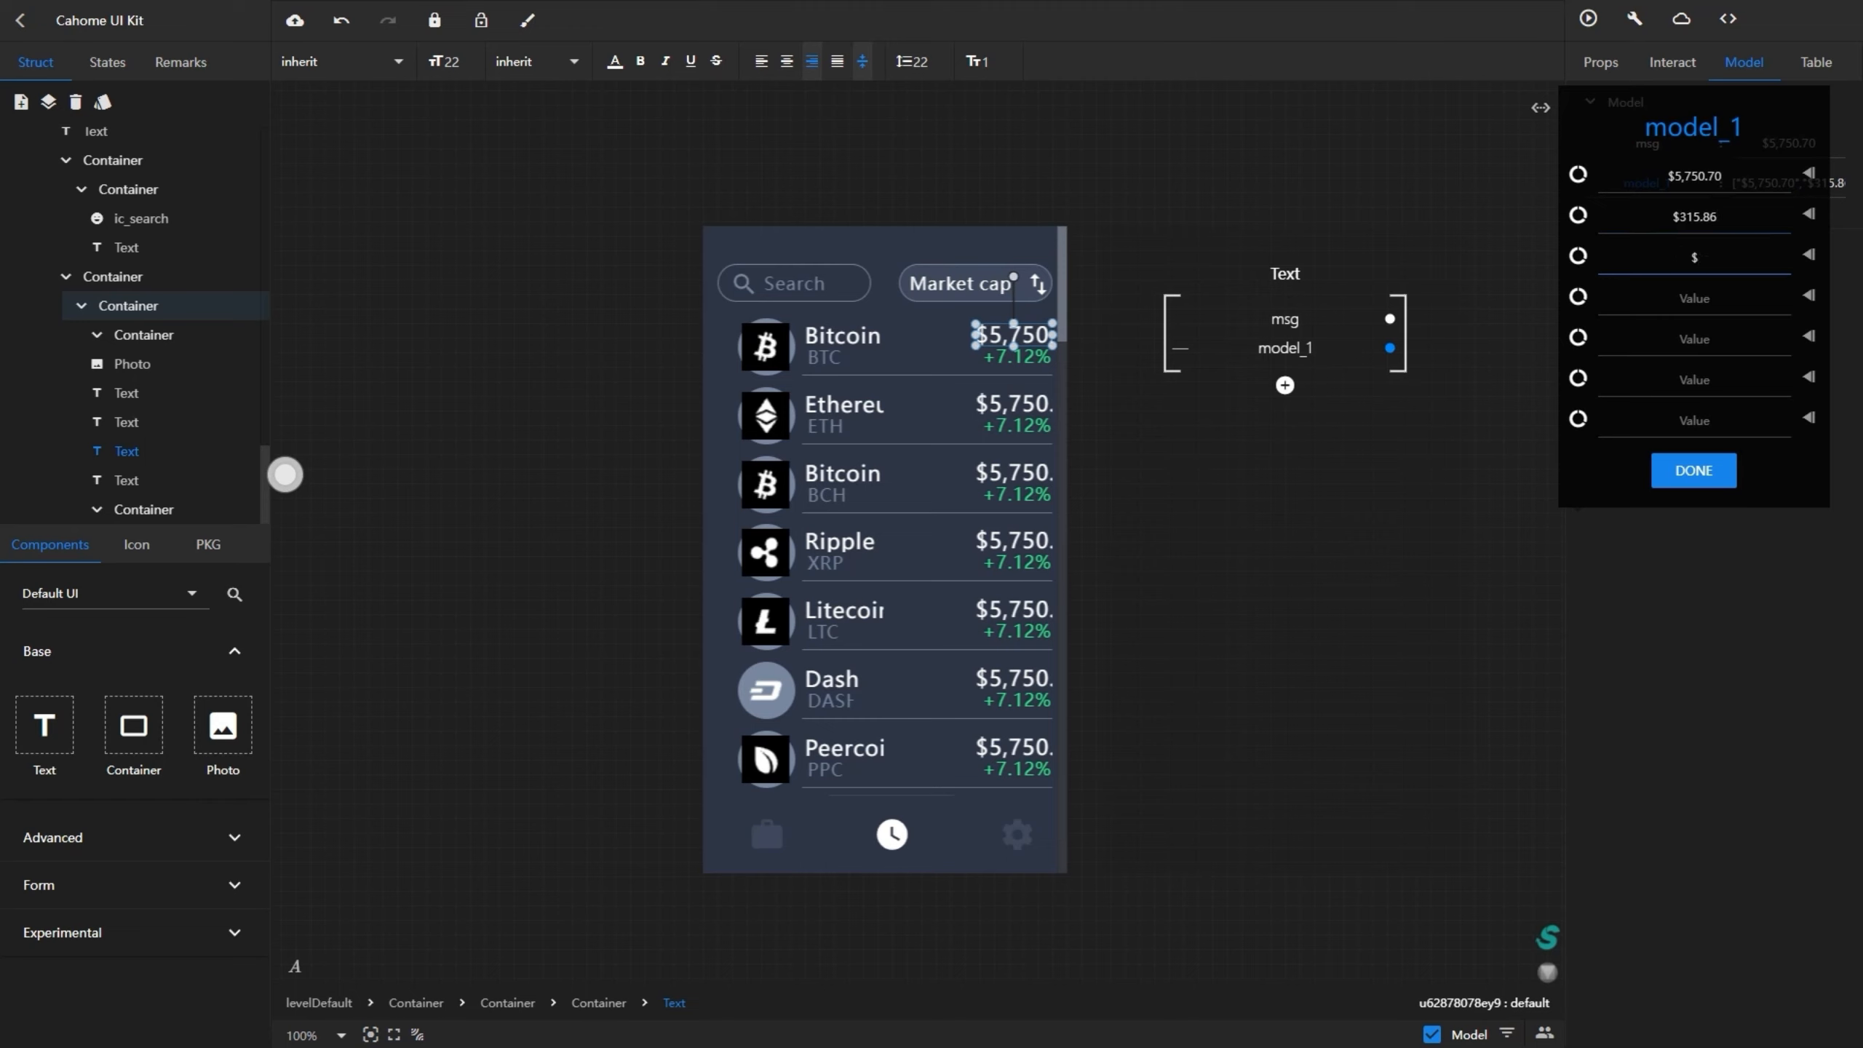
text(1,181.54)
key(Tab)
text($0.20034)
key(Tab)
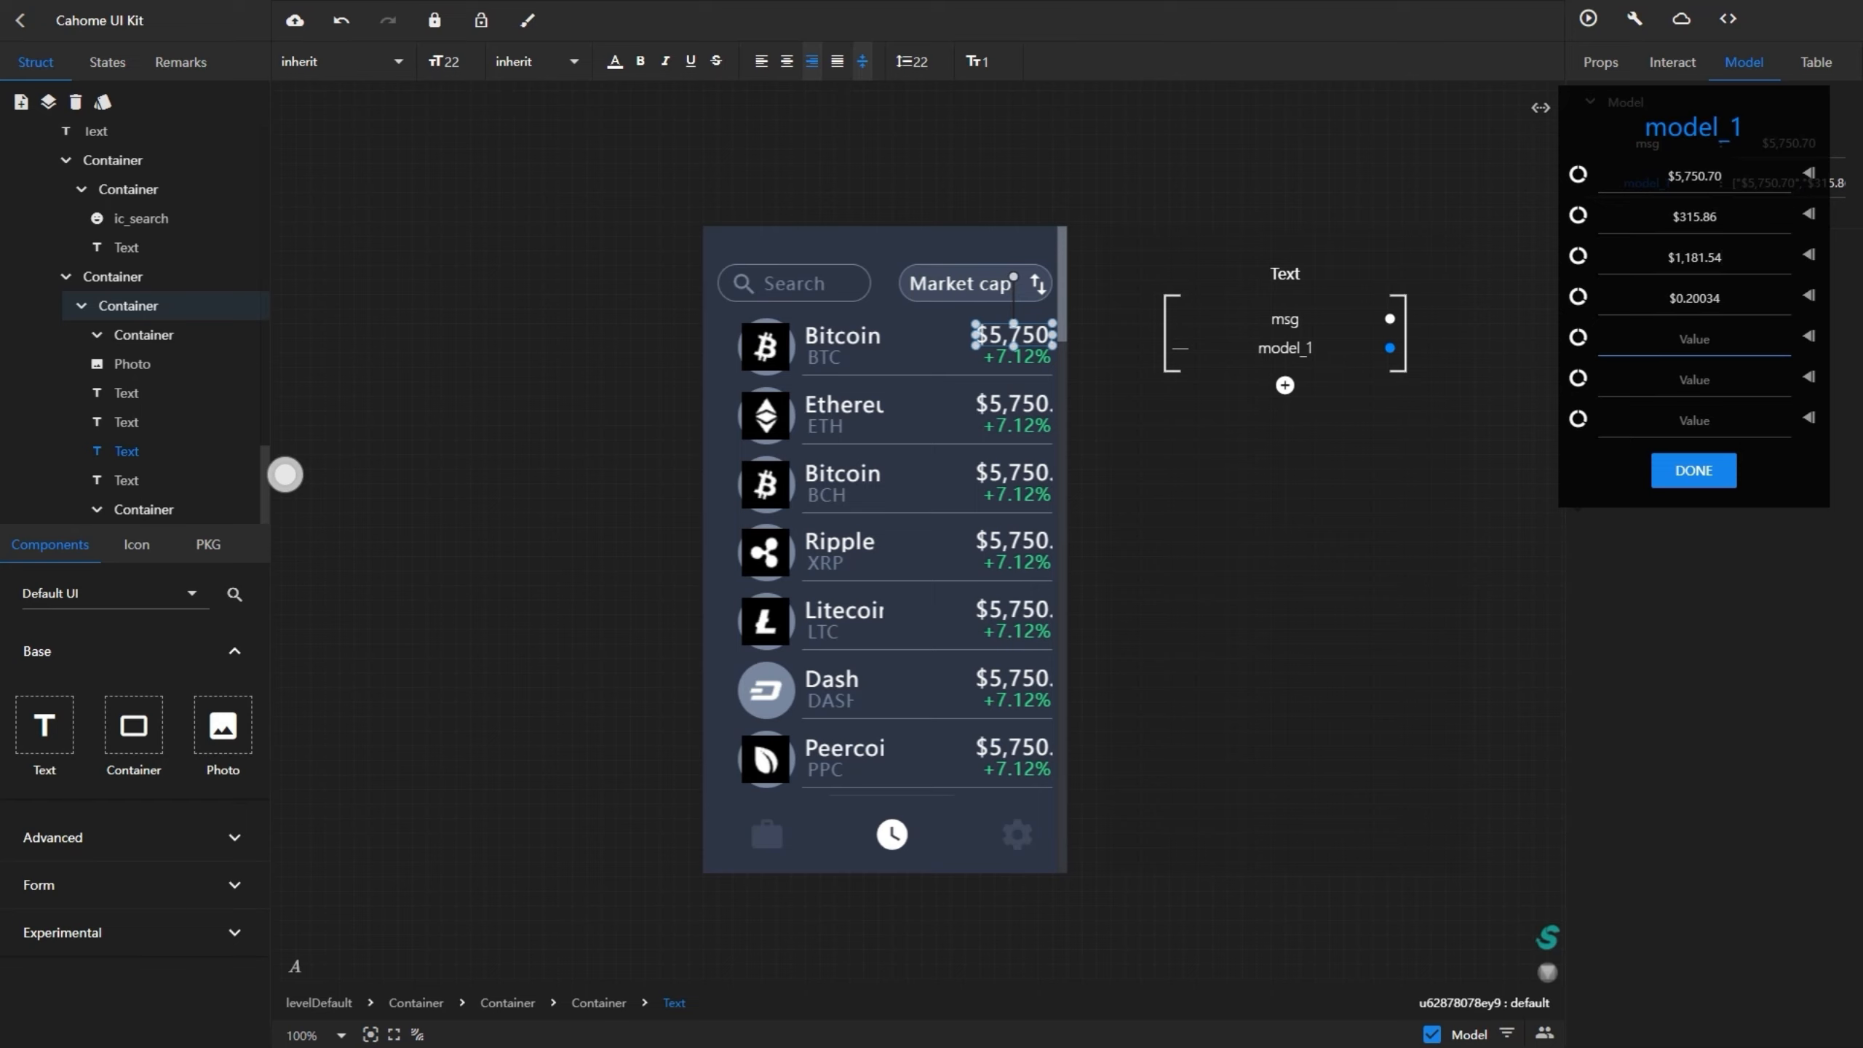
- Fill the last three price values with $61.13, $405.23 and $0.922156, and rename the array variable to "msg"
text($61.13)
key(Tab)
text($405.23)
key(Tab)
text($0.922156)
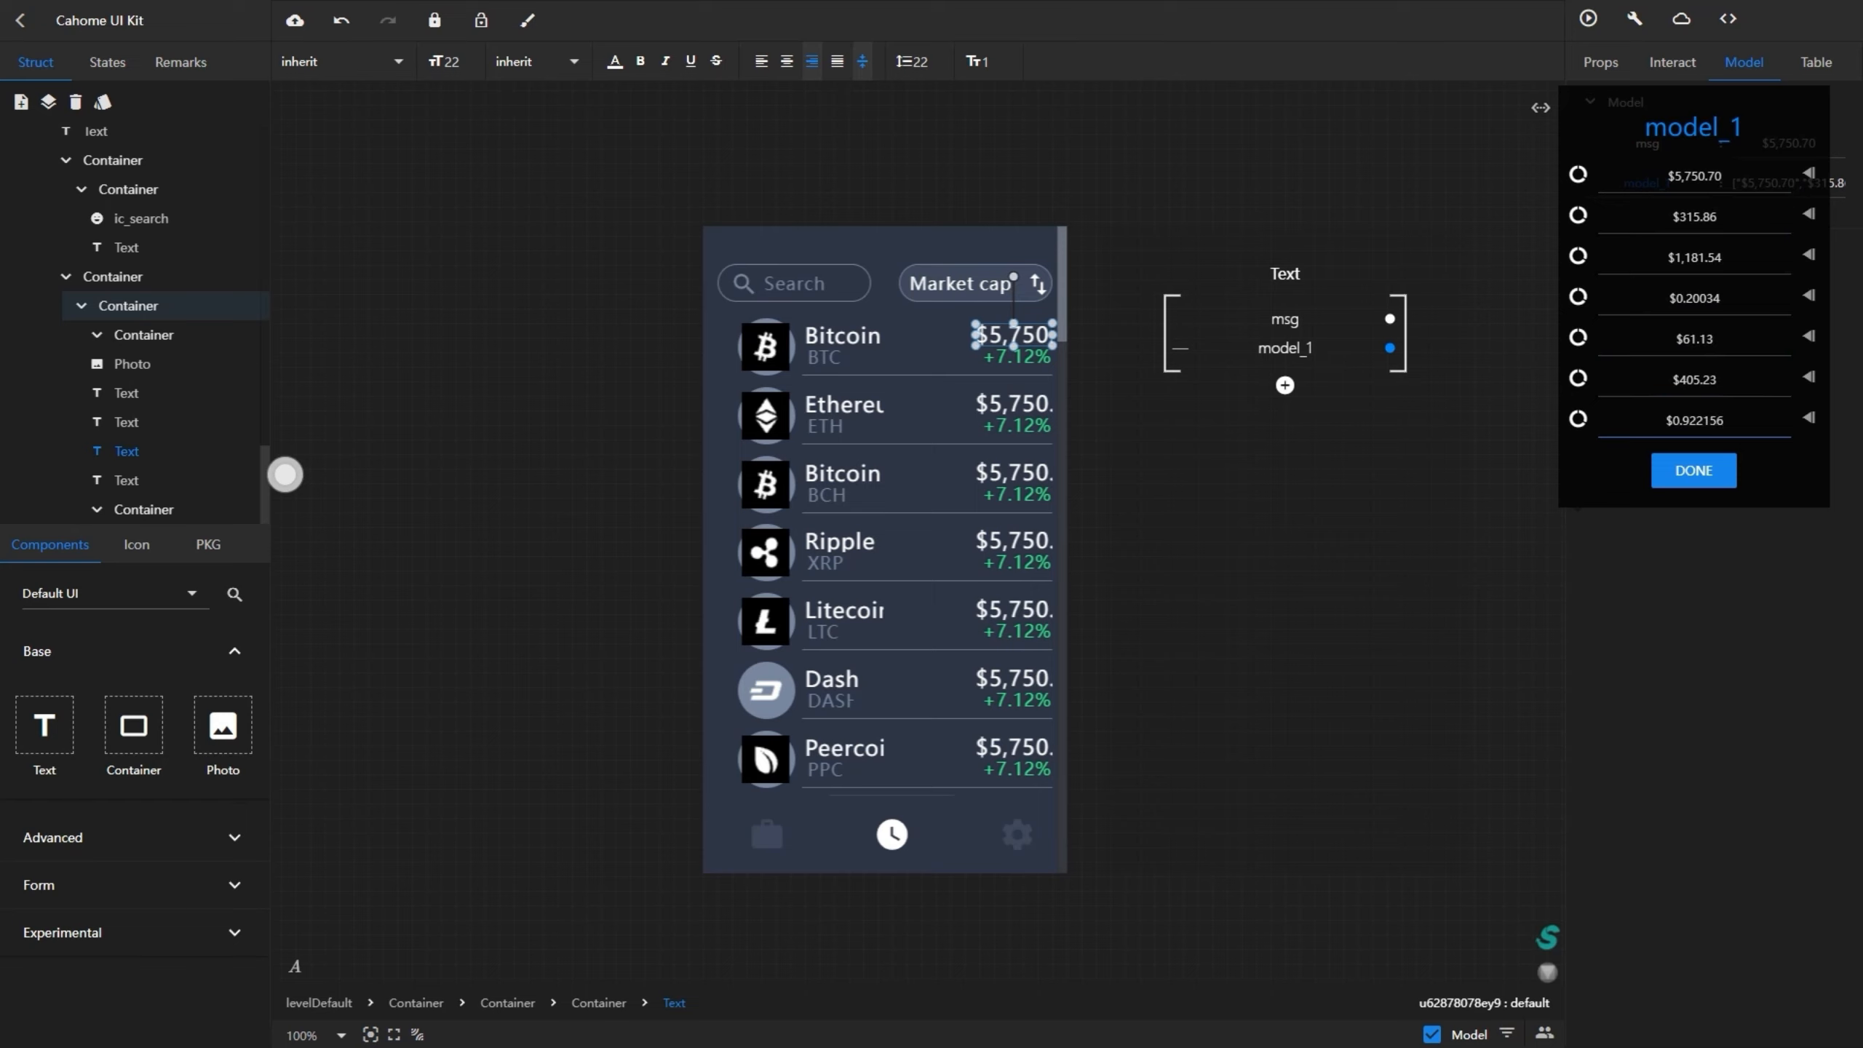
click(1693, 470)
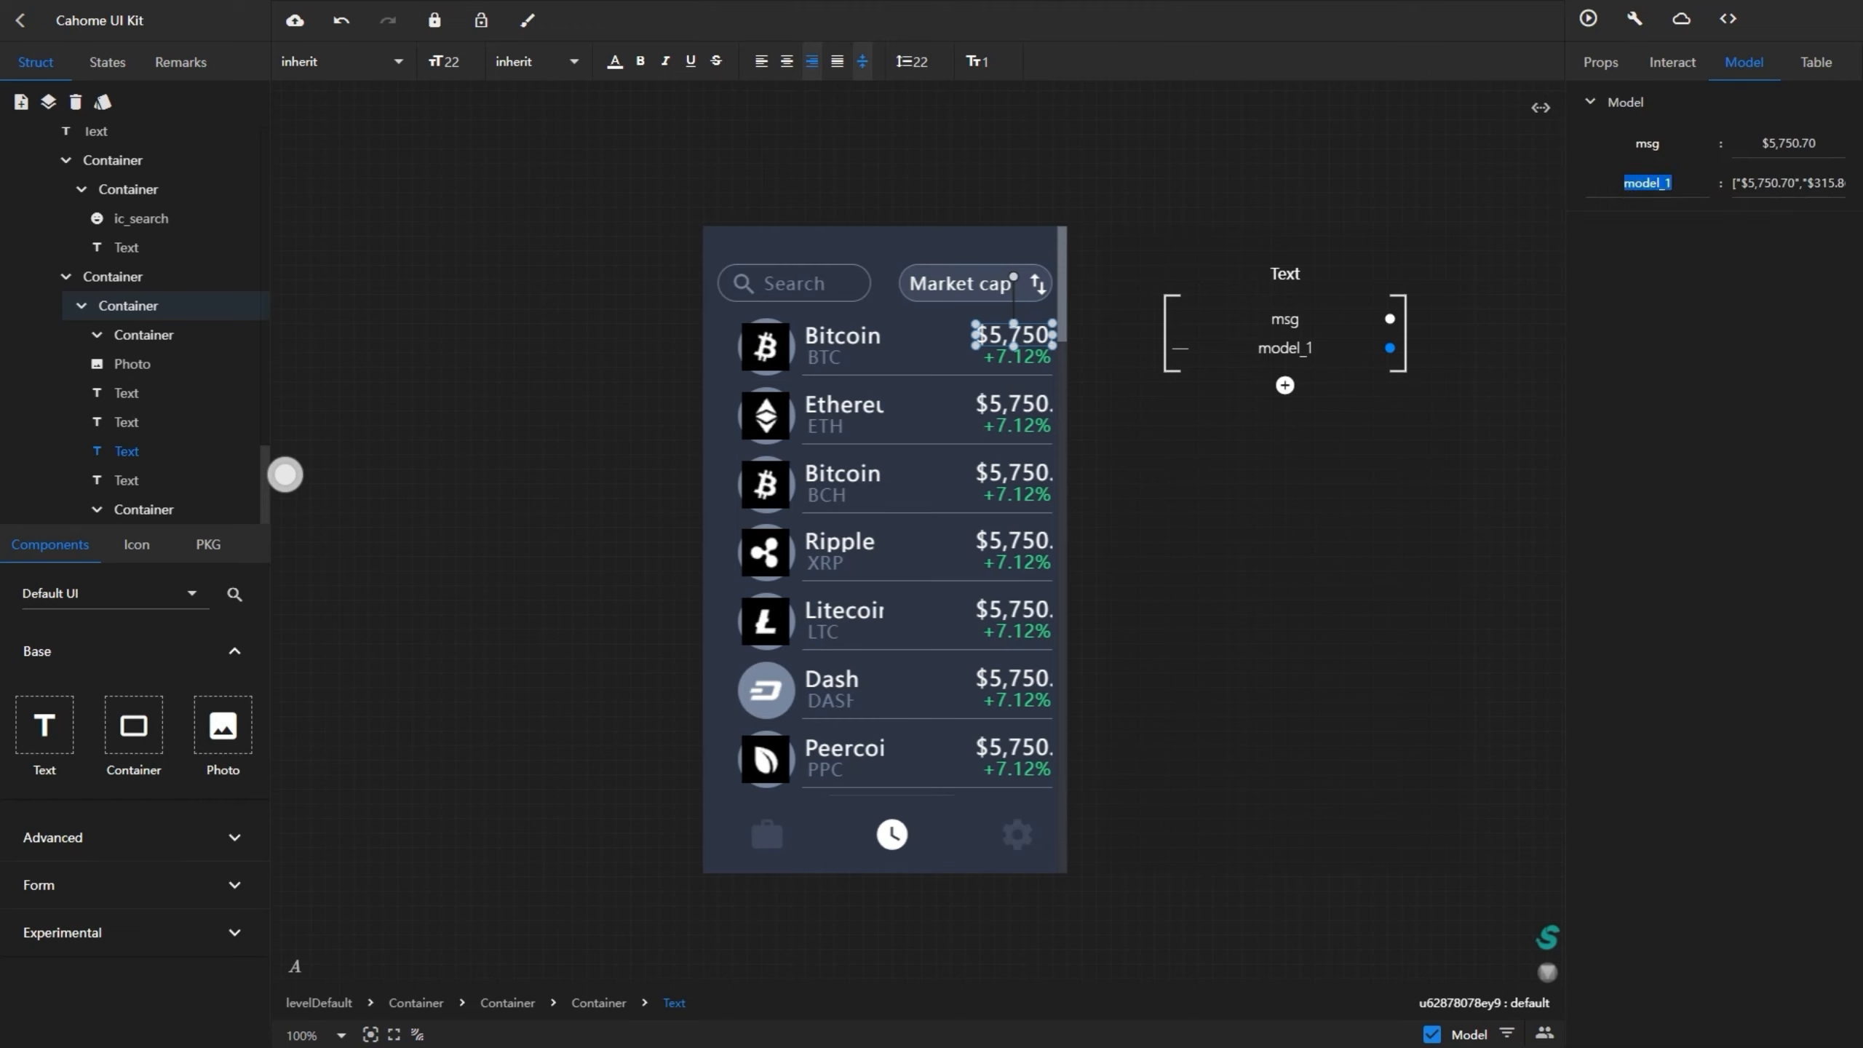
text(msg)
key(Return)
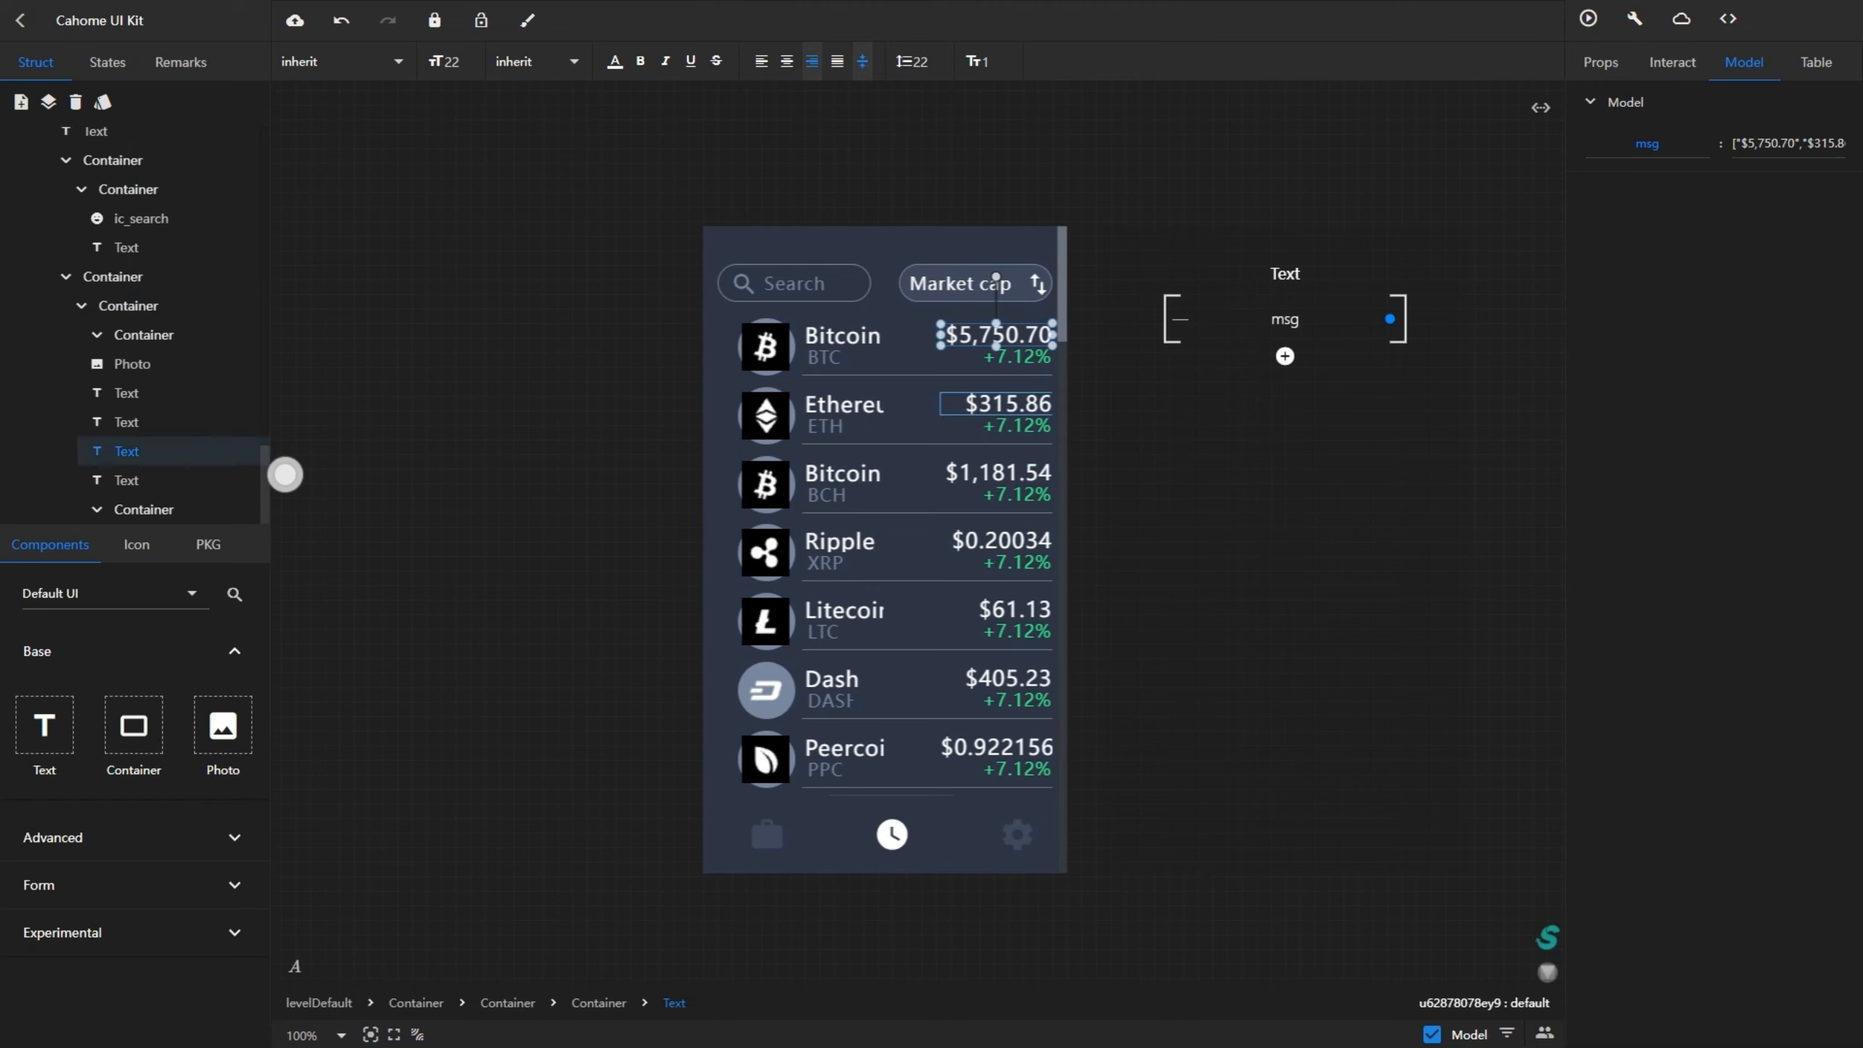
- Add a one-dimensional model variable to the green percentage text and extend it to seven empty values
click(126, 481)
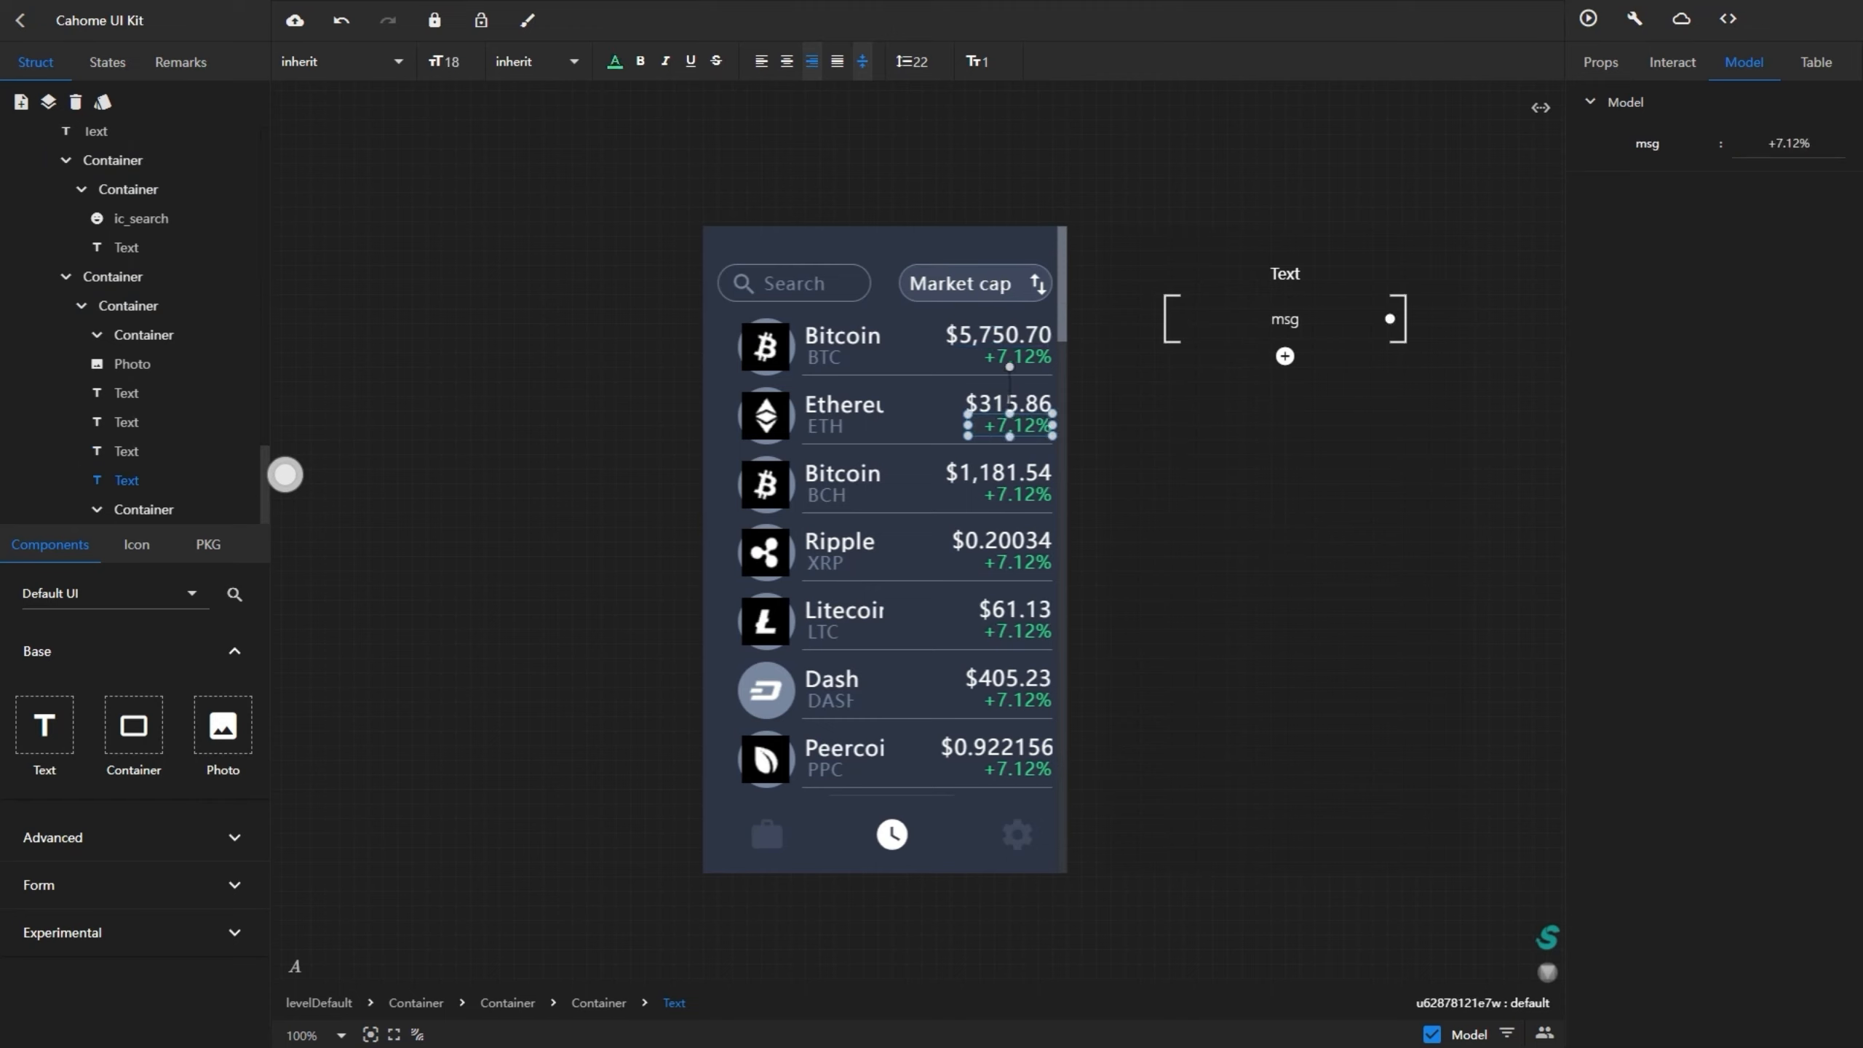
click(1285, 356)
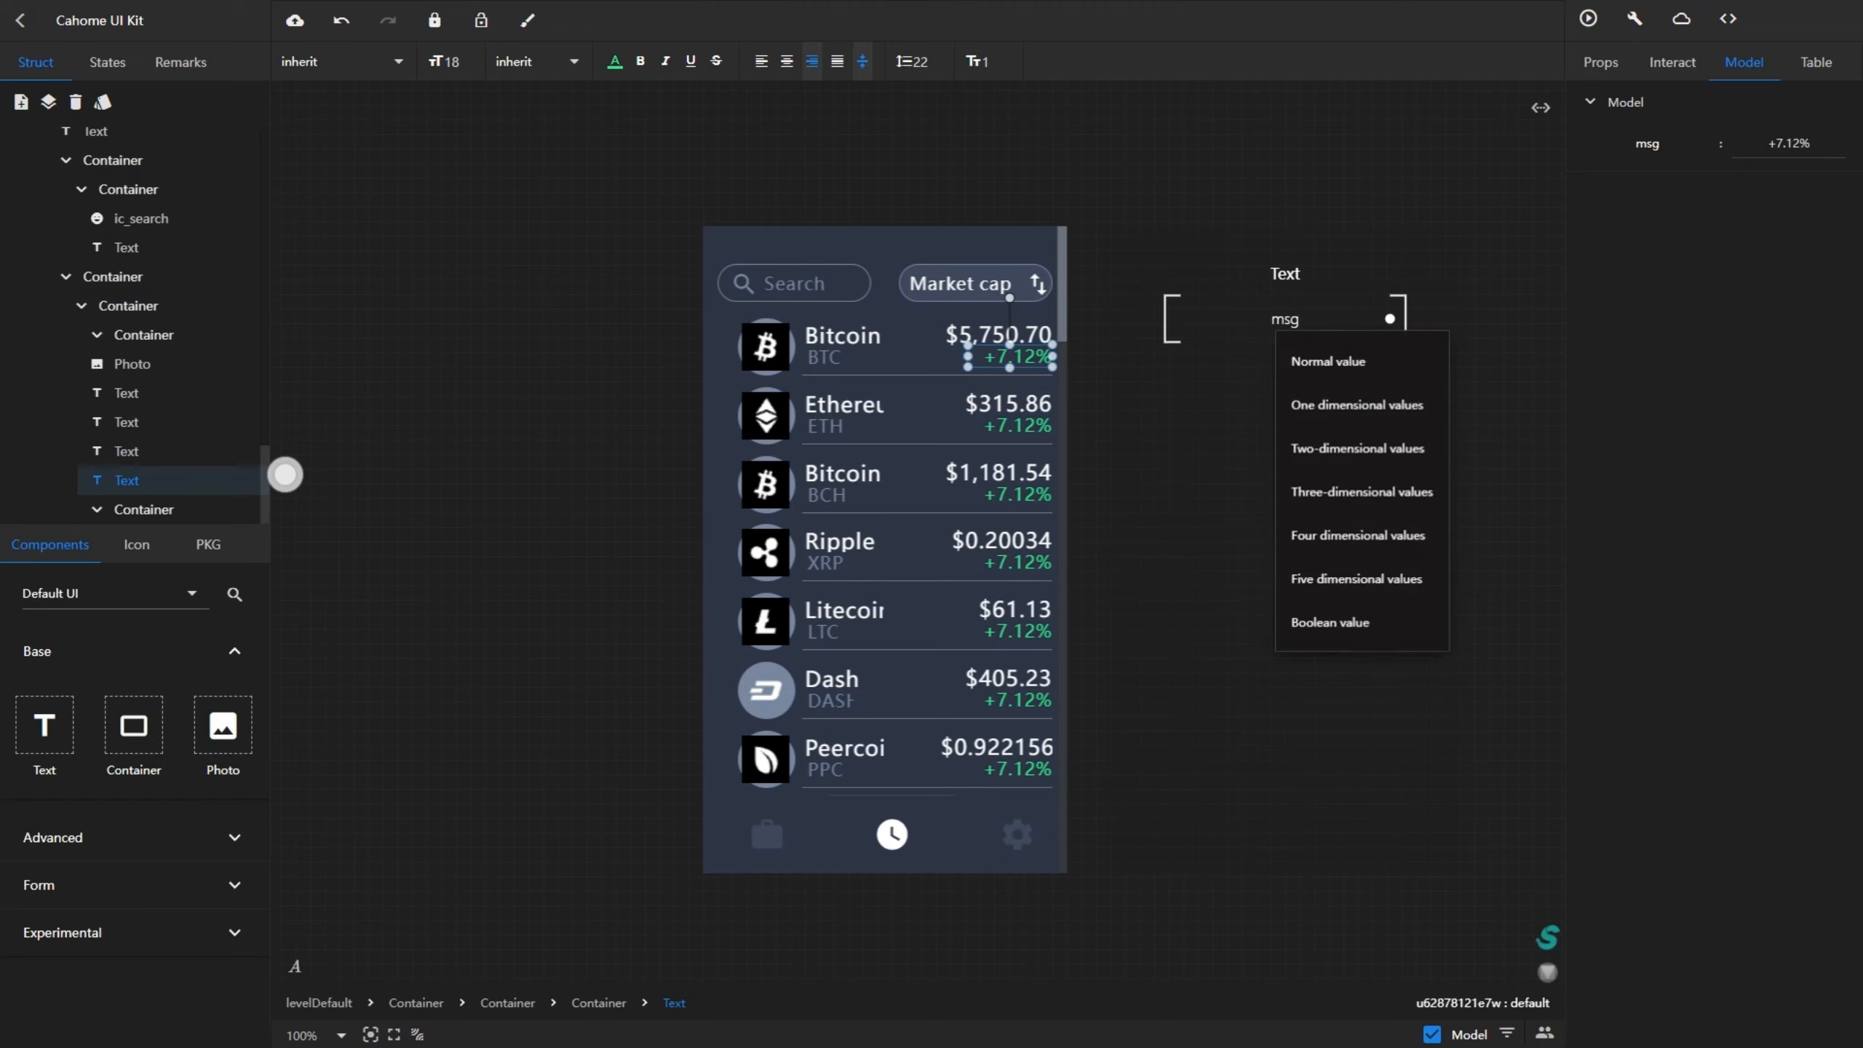
click(1356, 404)
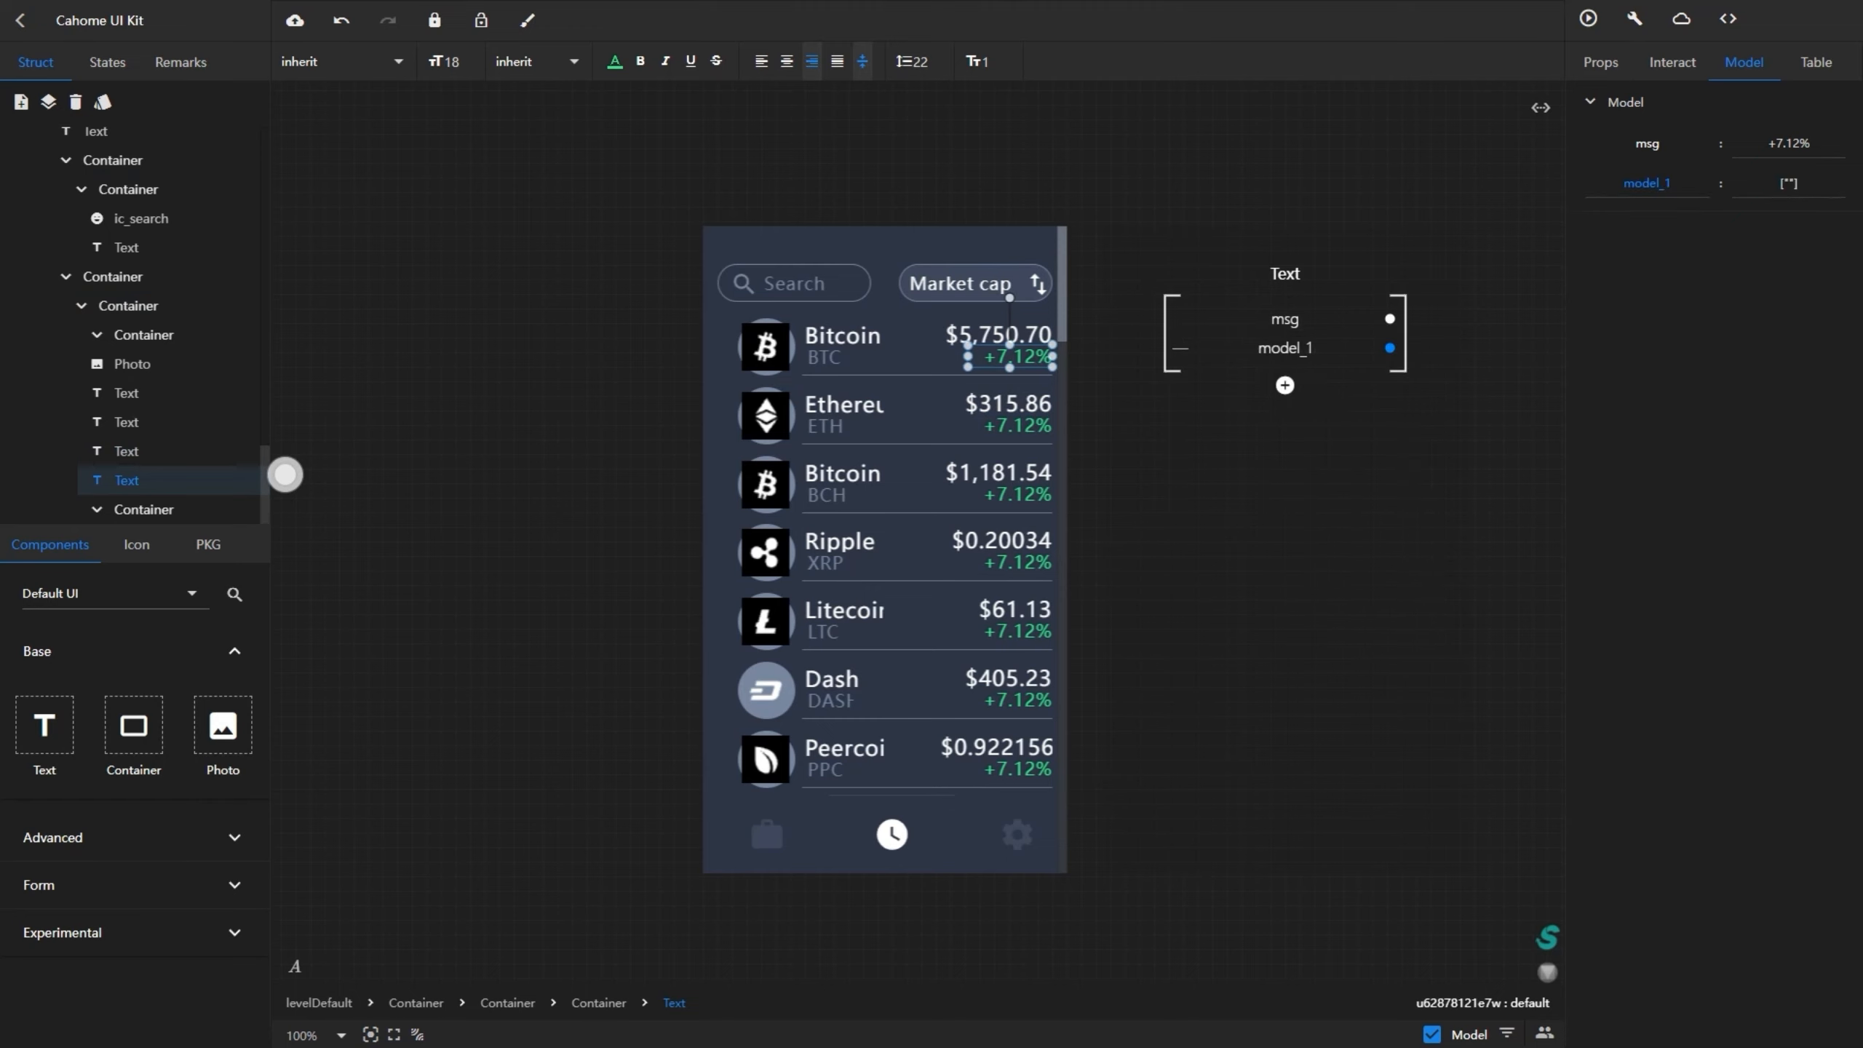
click(1790, 183)
text(,"")
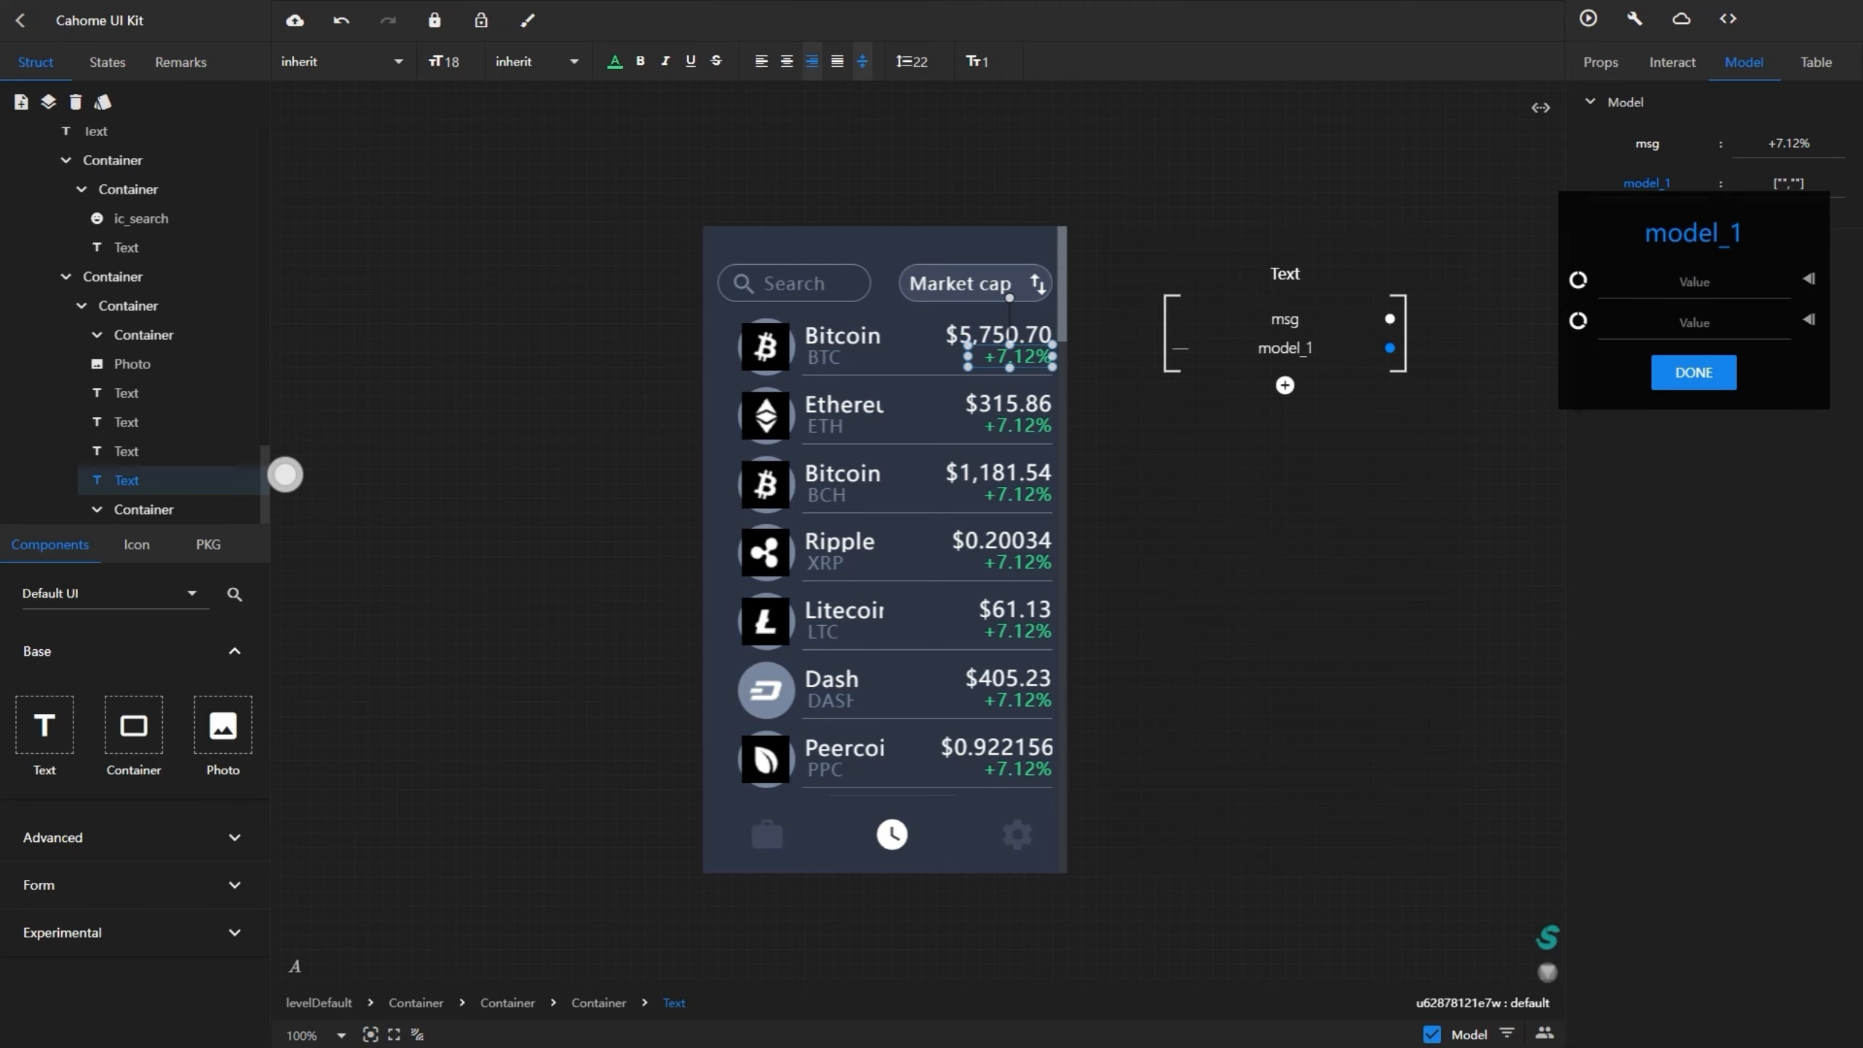
text(,"","","","",)
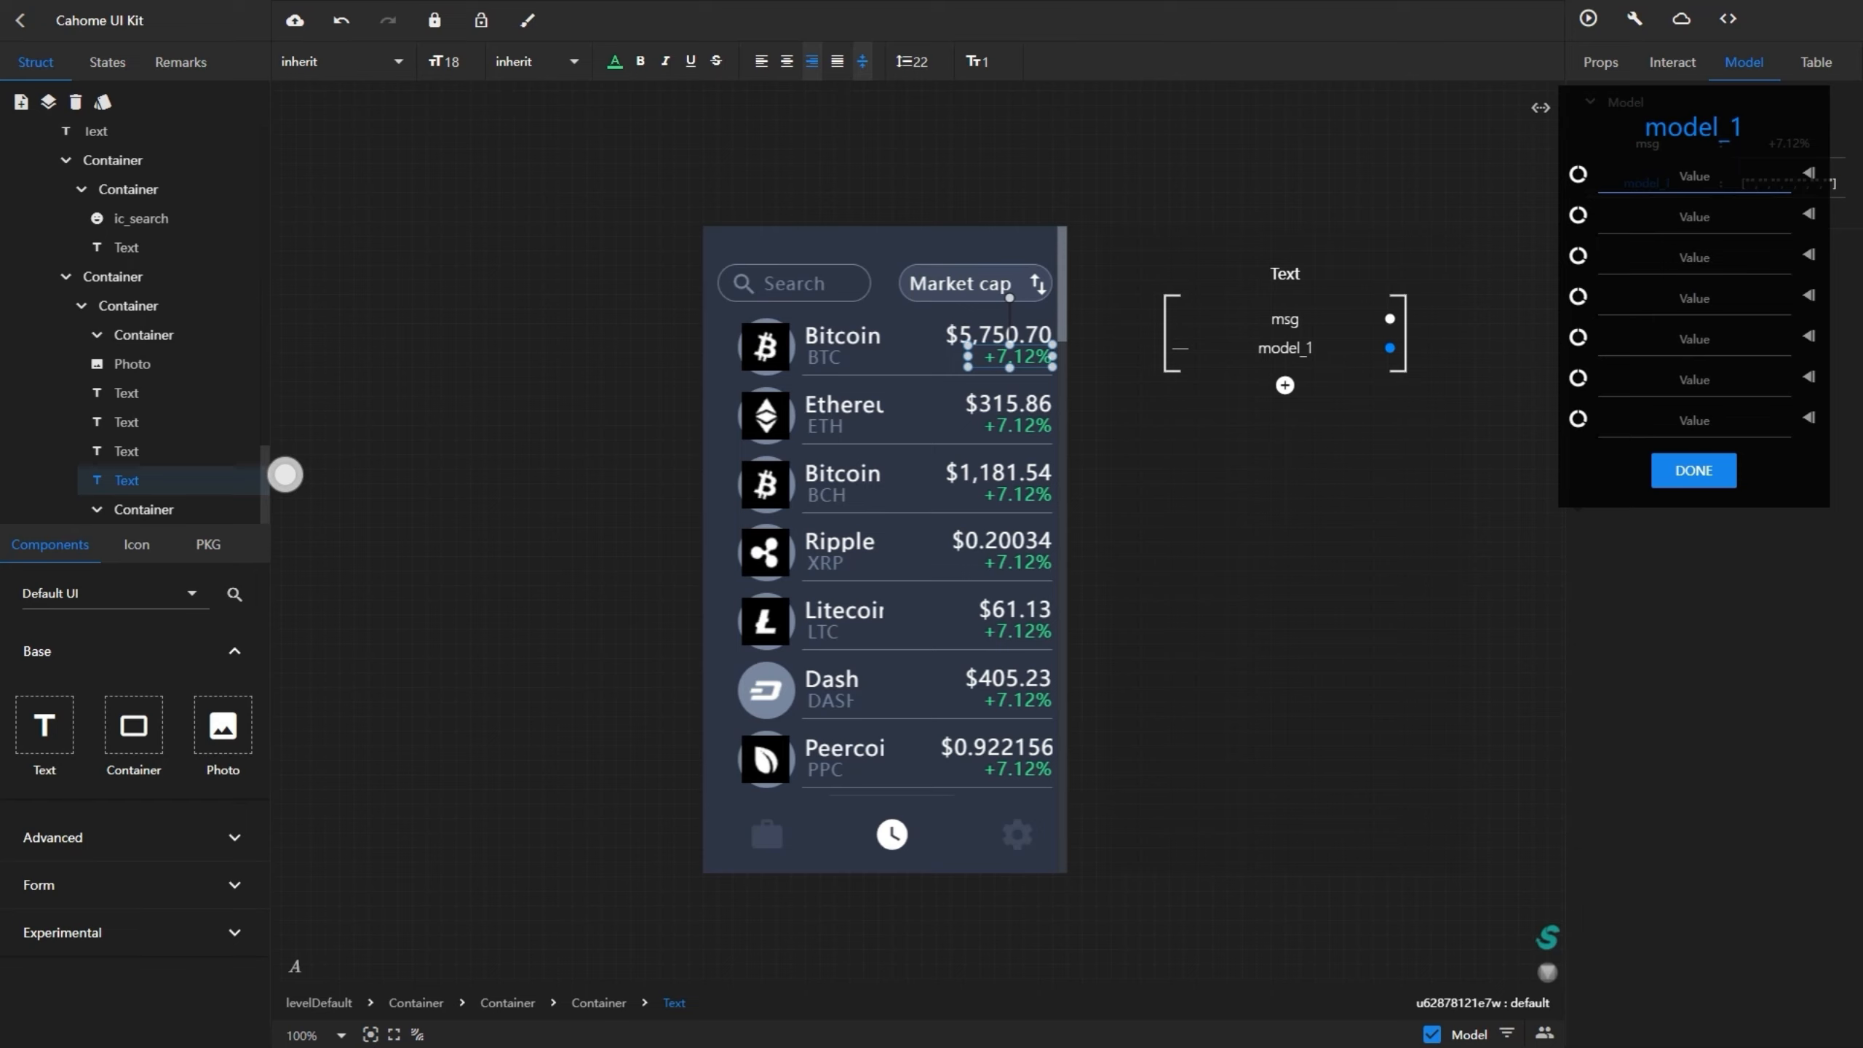
- Fill the first three values of the percentage array with +7.12%, -4.05% and -21.12%
text(+7.12%)
key(Tab)
text(-4.05%)
key(BackSpace)
key(Tab)
text(-21.21)
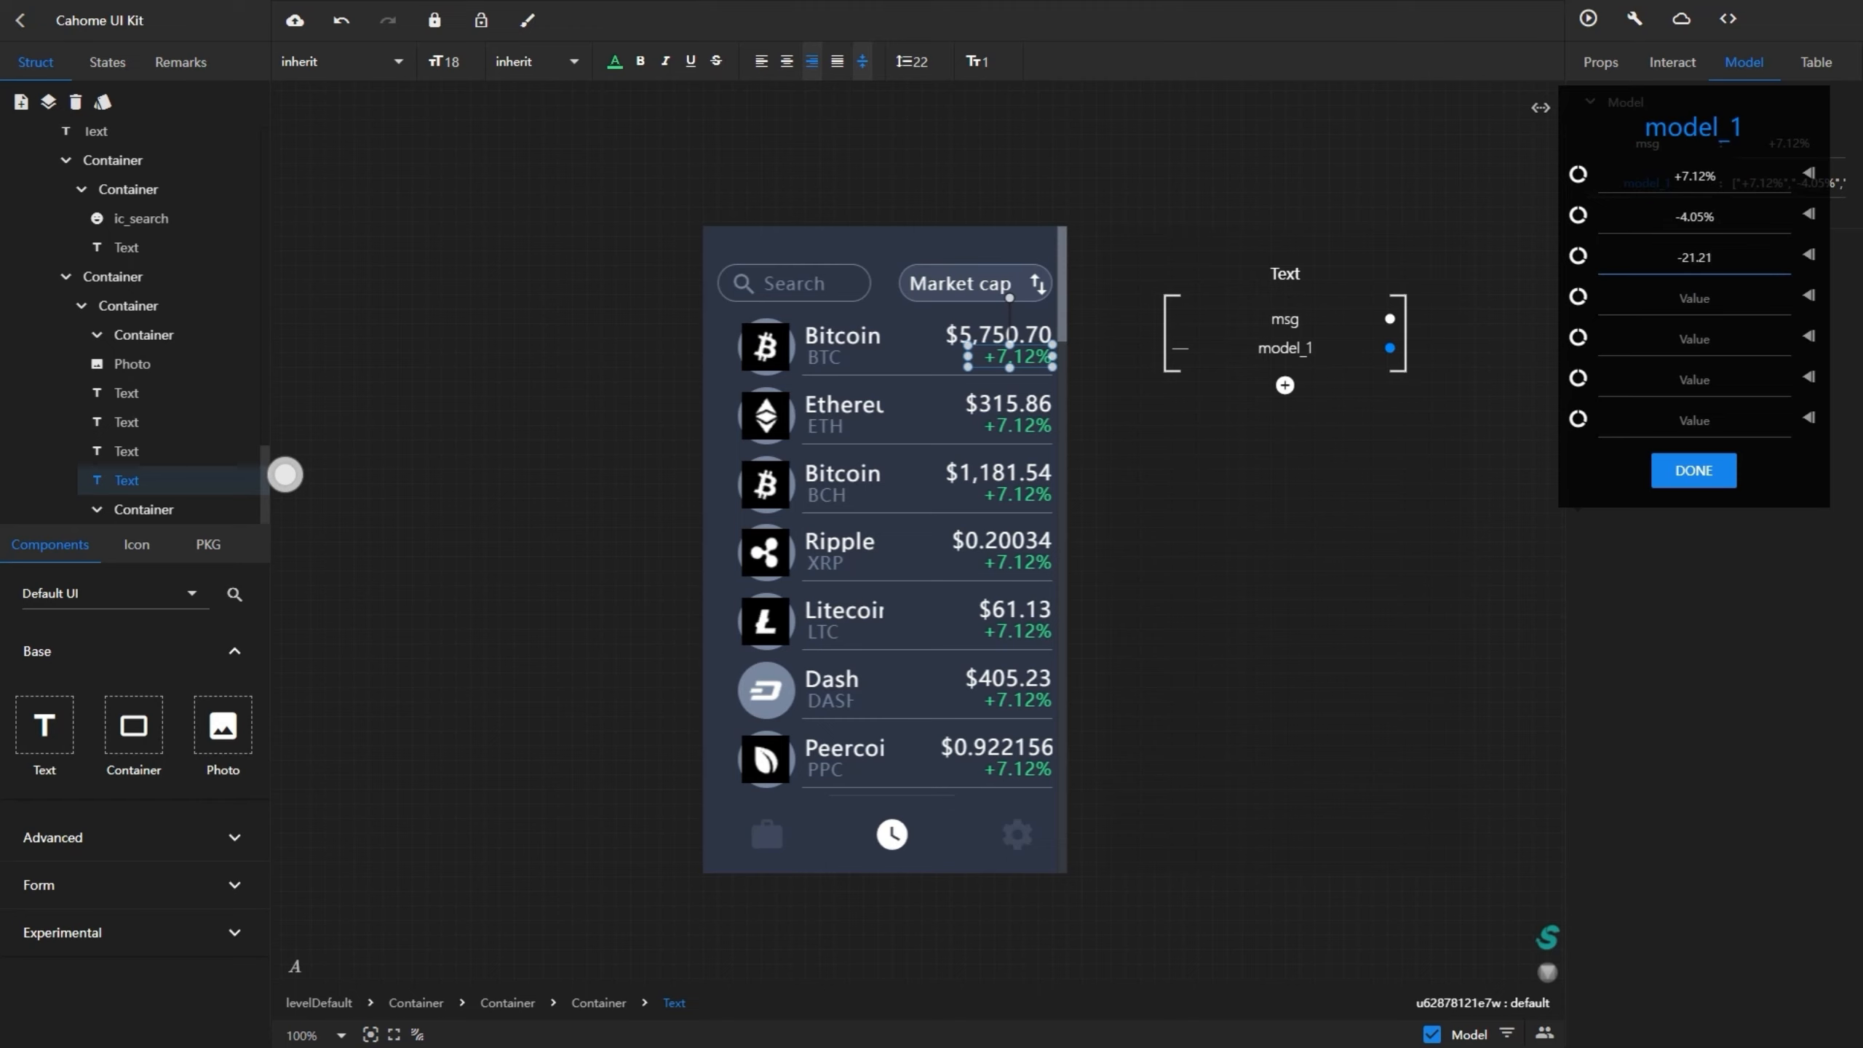
key(BackSpace)
key(BackSpace)
text(12%)
- Fill the fourth and fifth percentage values with +14.92% and -1.69%
key(Tab)
text(+14.92$)
key(BackSpace)
text(%)
key(Tab)
text(-1.69%)
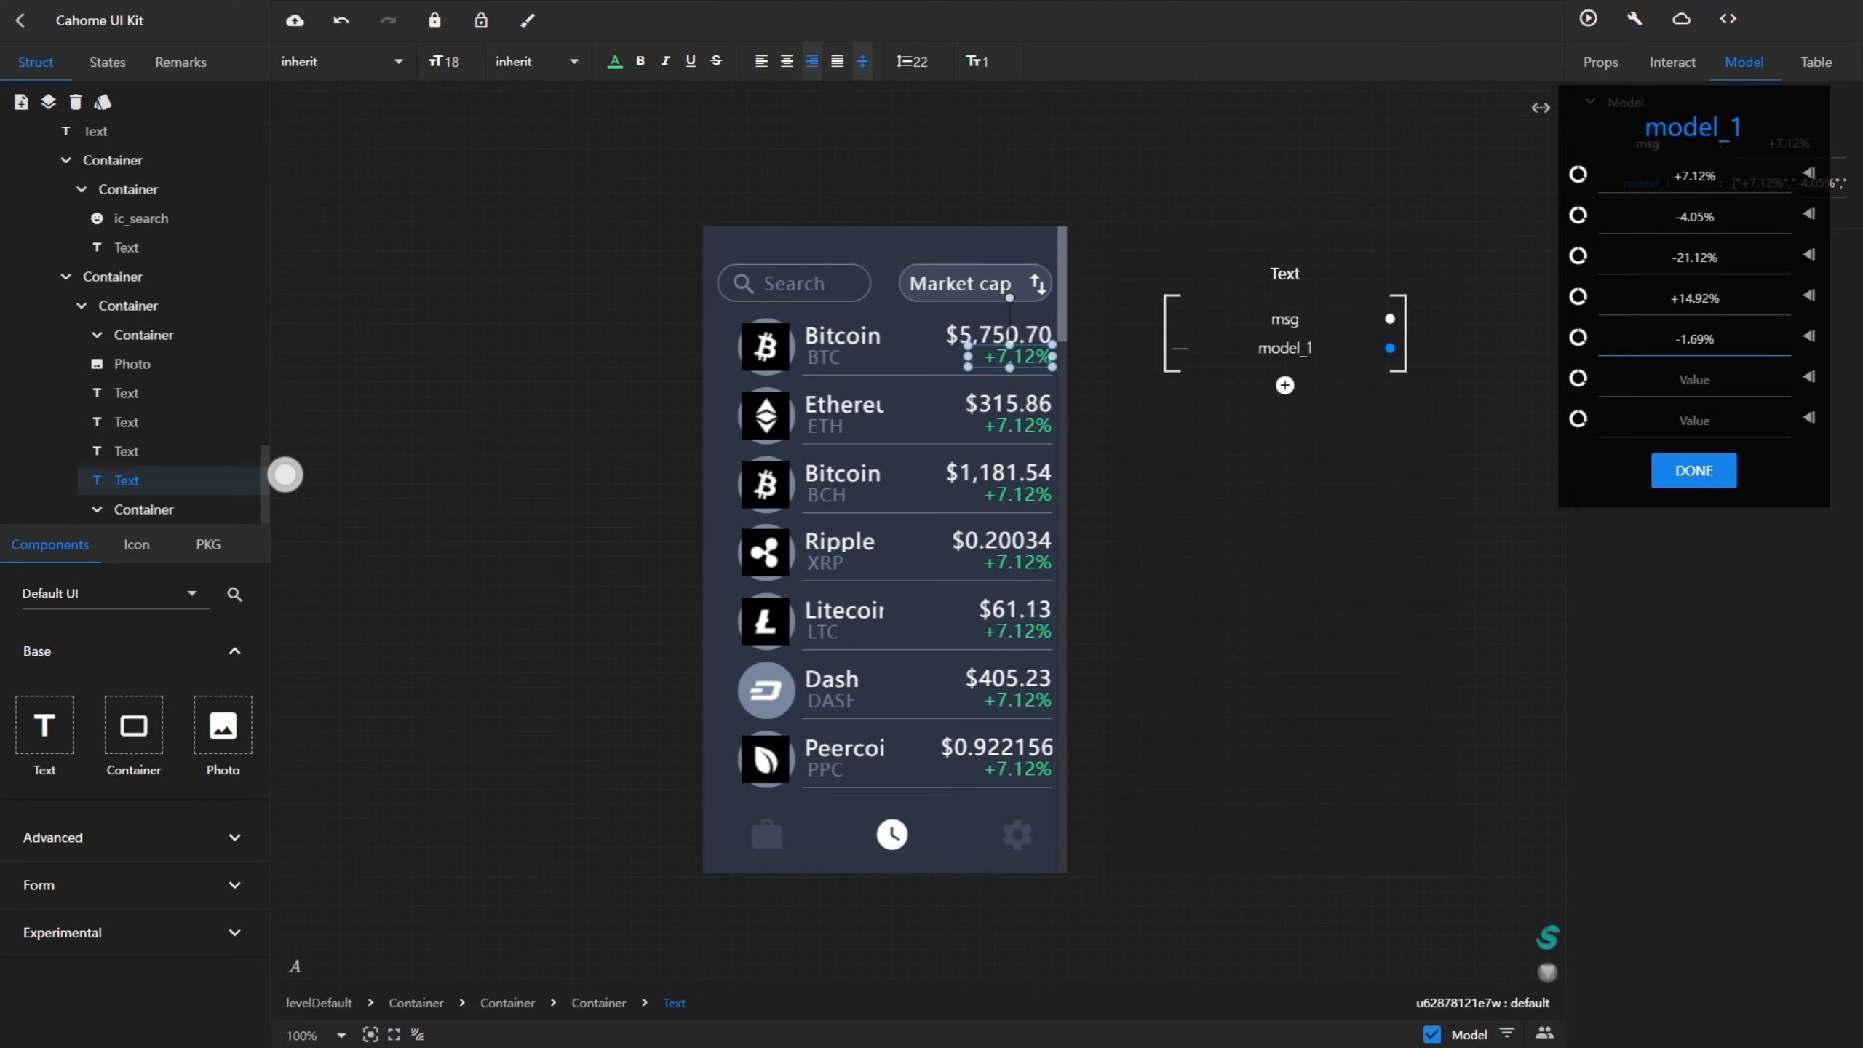
- Fill the last two percentage values with -9.65% and +5.10%, and rename the array variable to "msg"
key(Tab)
text(-9.65%)
key(Tab)
text(+5.10%)
key(Tab)
key(Return)
key(Tab)
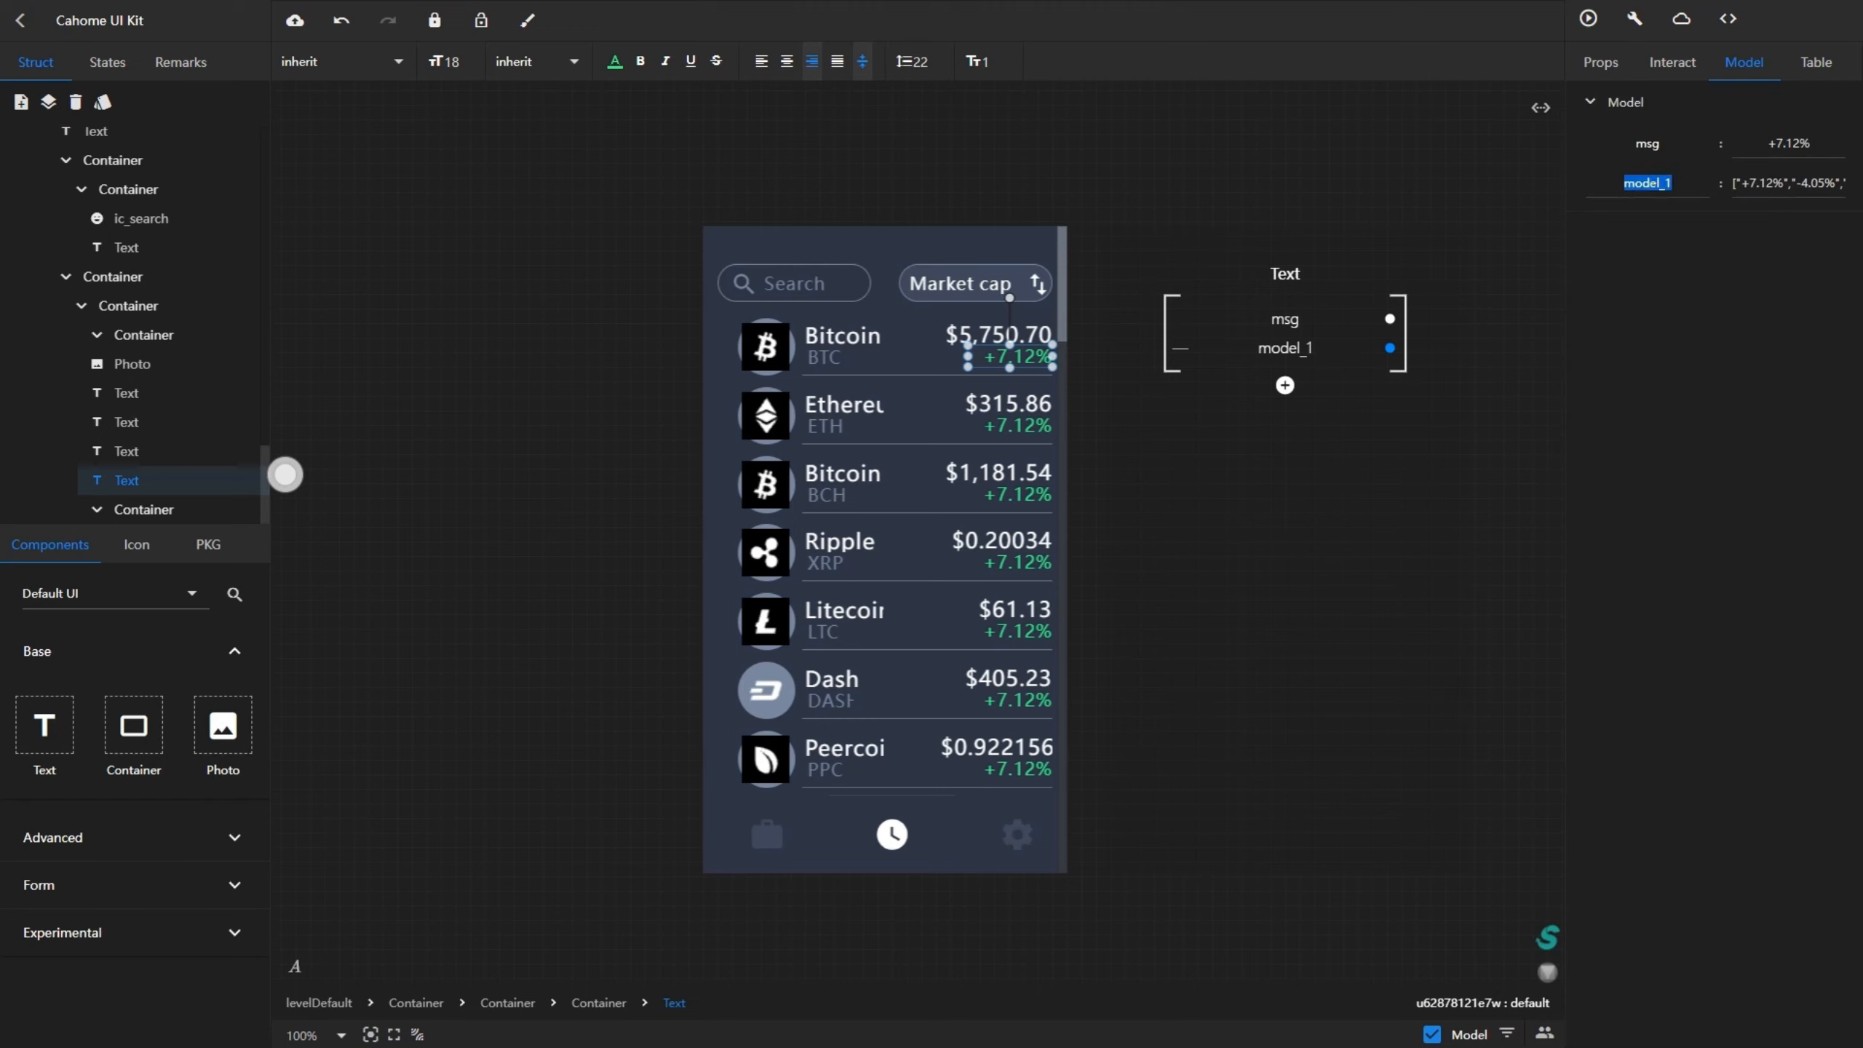
text(msg)
key(Return)
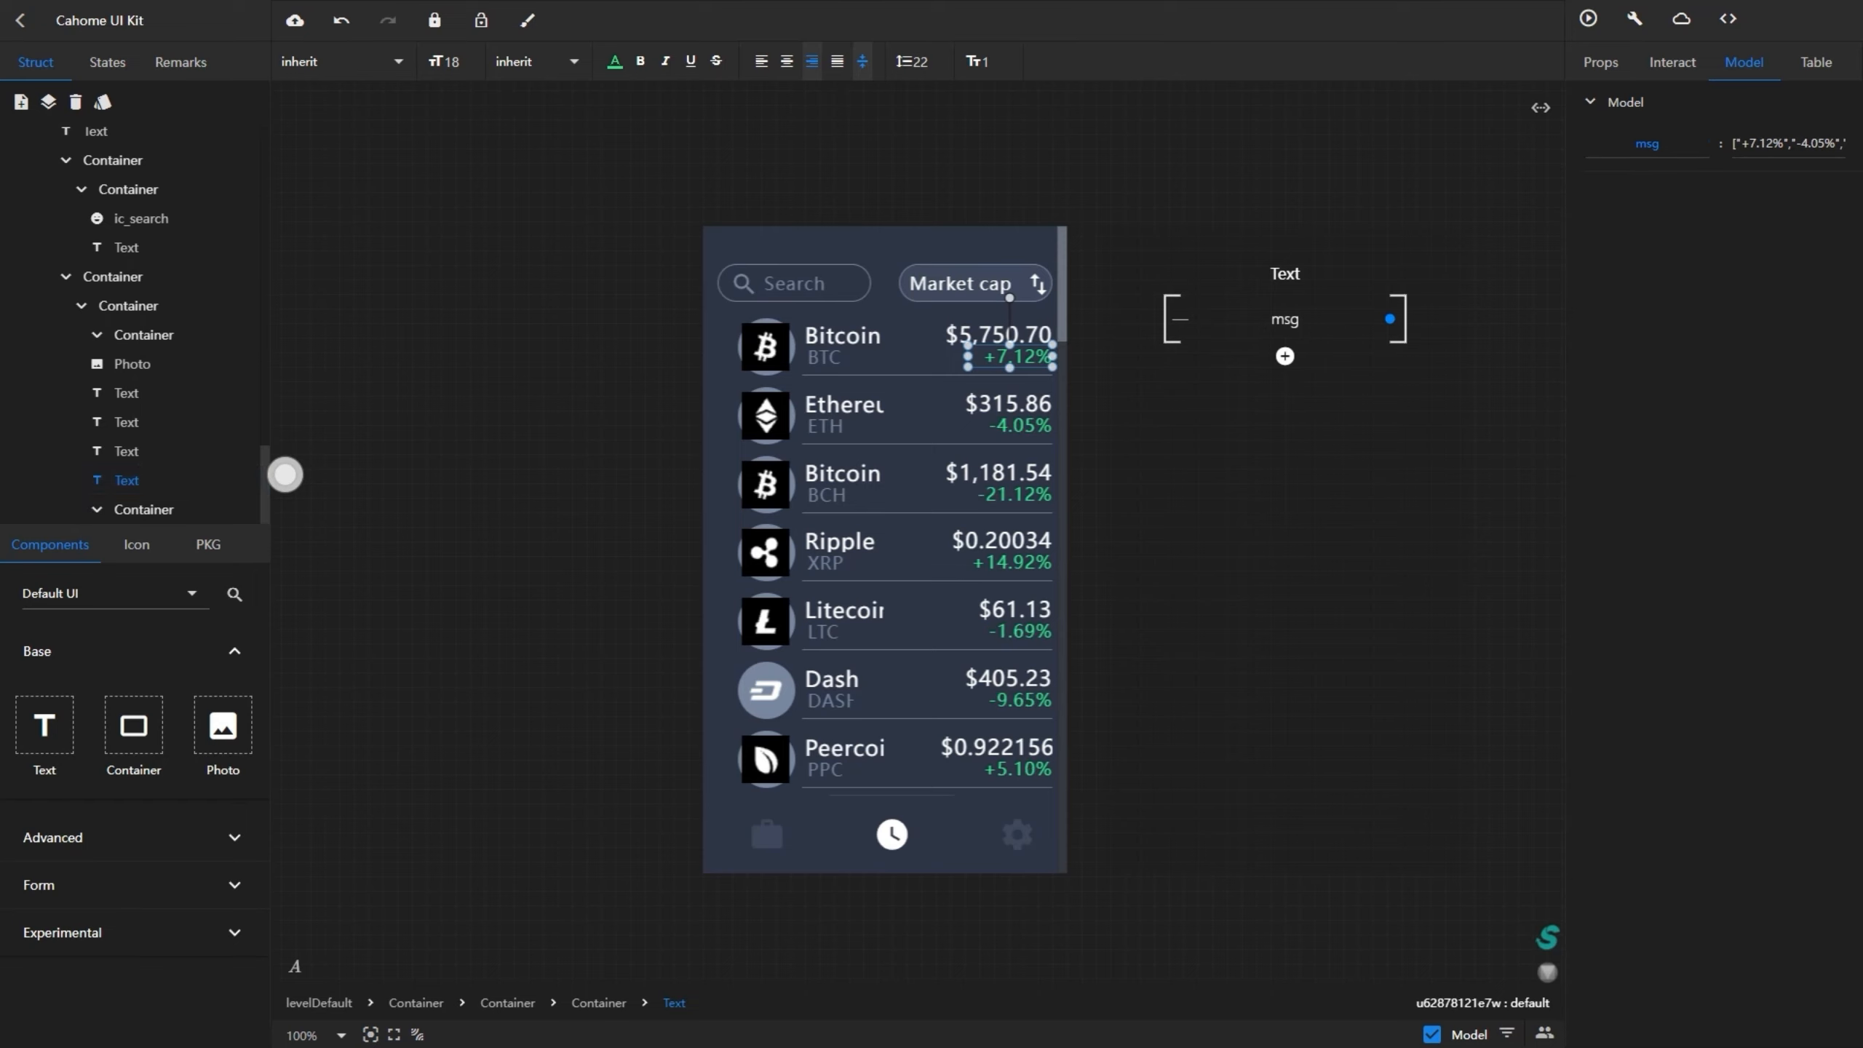
- Add four new states to the percentage text besides the default state
click(107, 63)
click(21, 102)
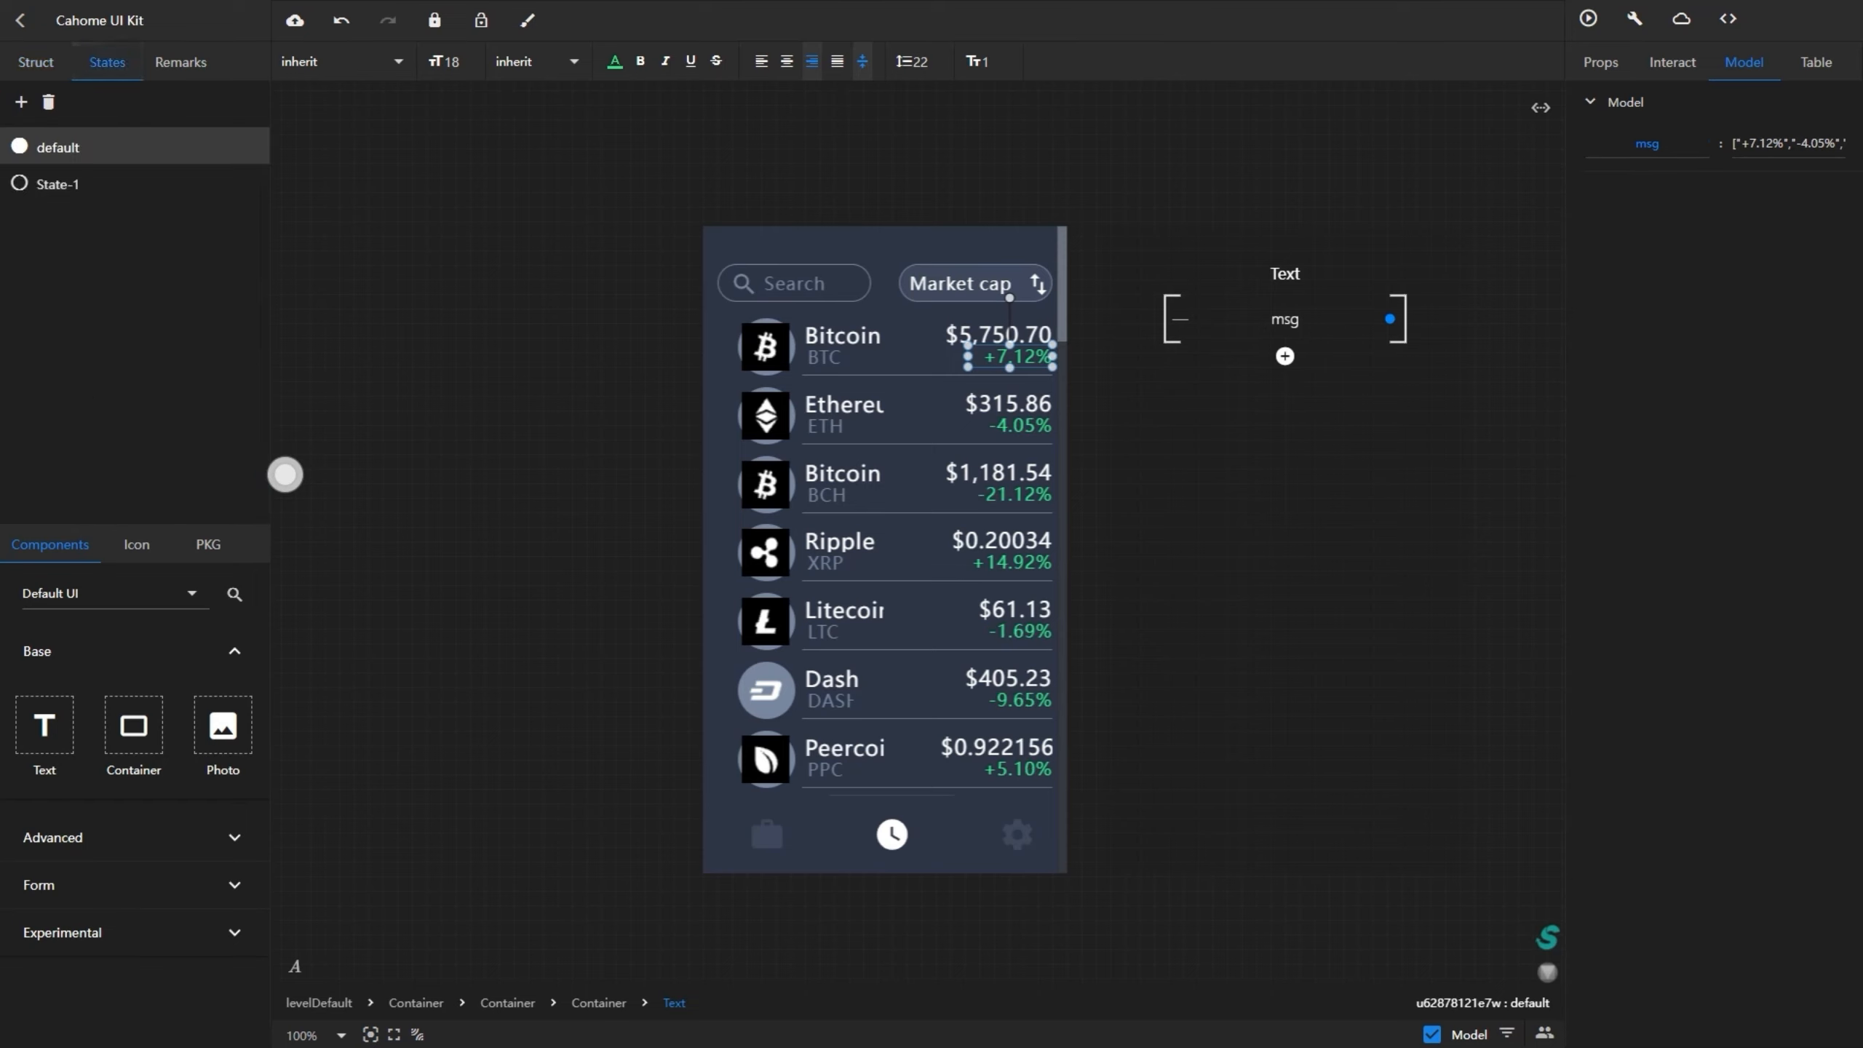
click(21, 102)
click(21, 102)
click(21, 102)
- Rename the first added state of the percentage text to "default:$1"
click(58, 184)
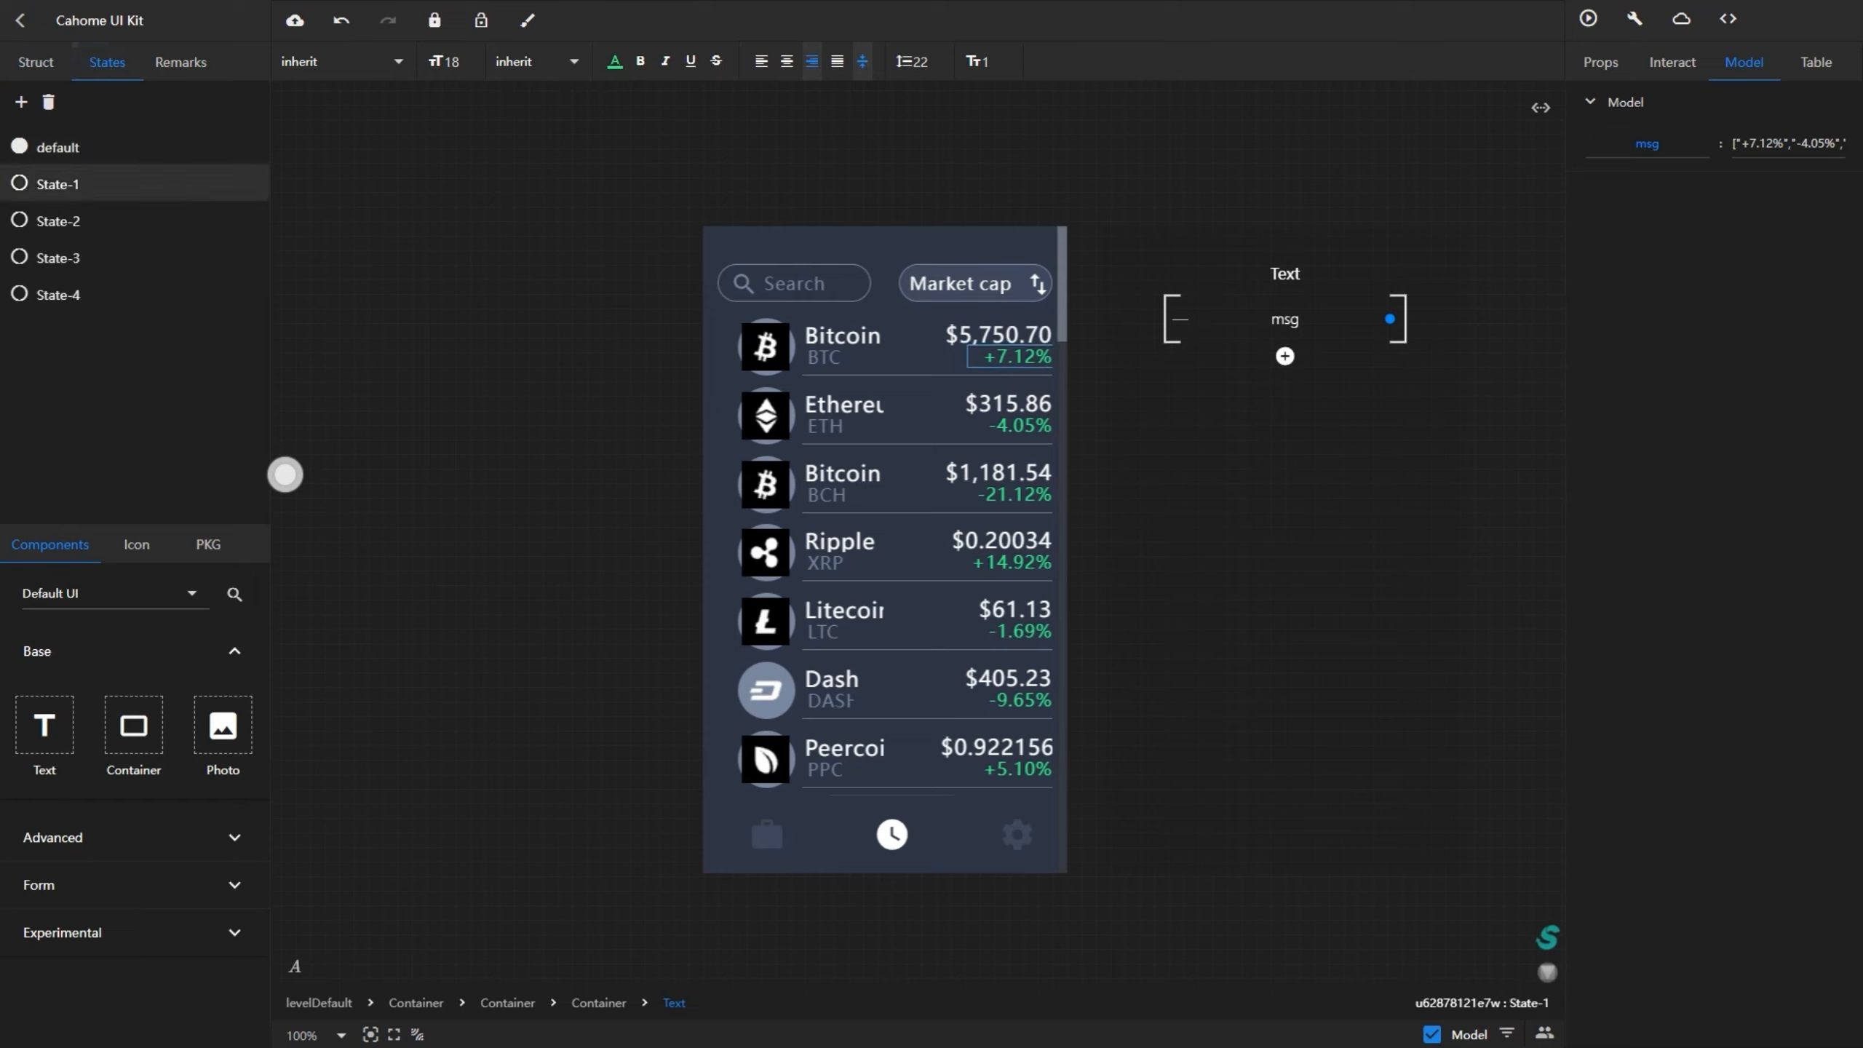
key(BackSpace)
key(BackSpace)
key(BackSpace)
key(BackSpace)
key(BackSpace)
key(BackSpace)
text(default)
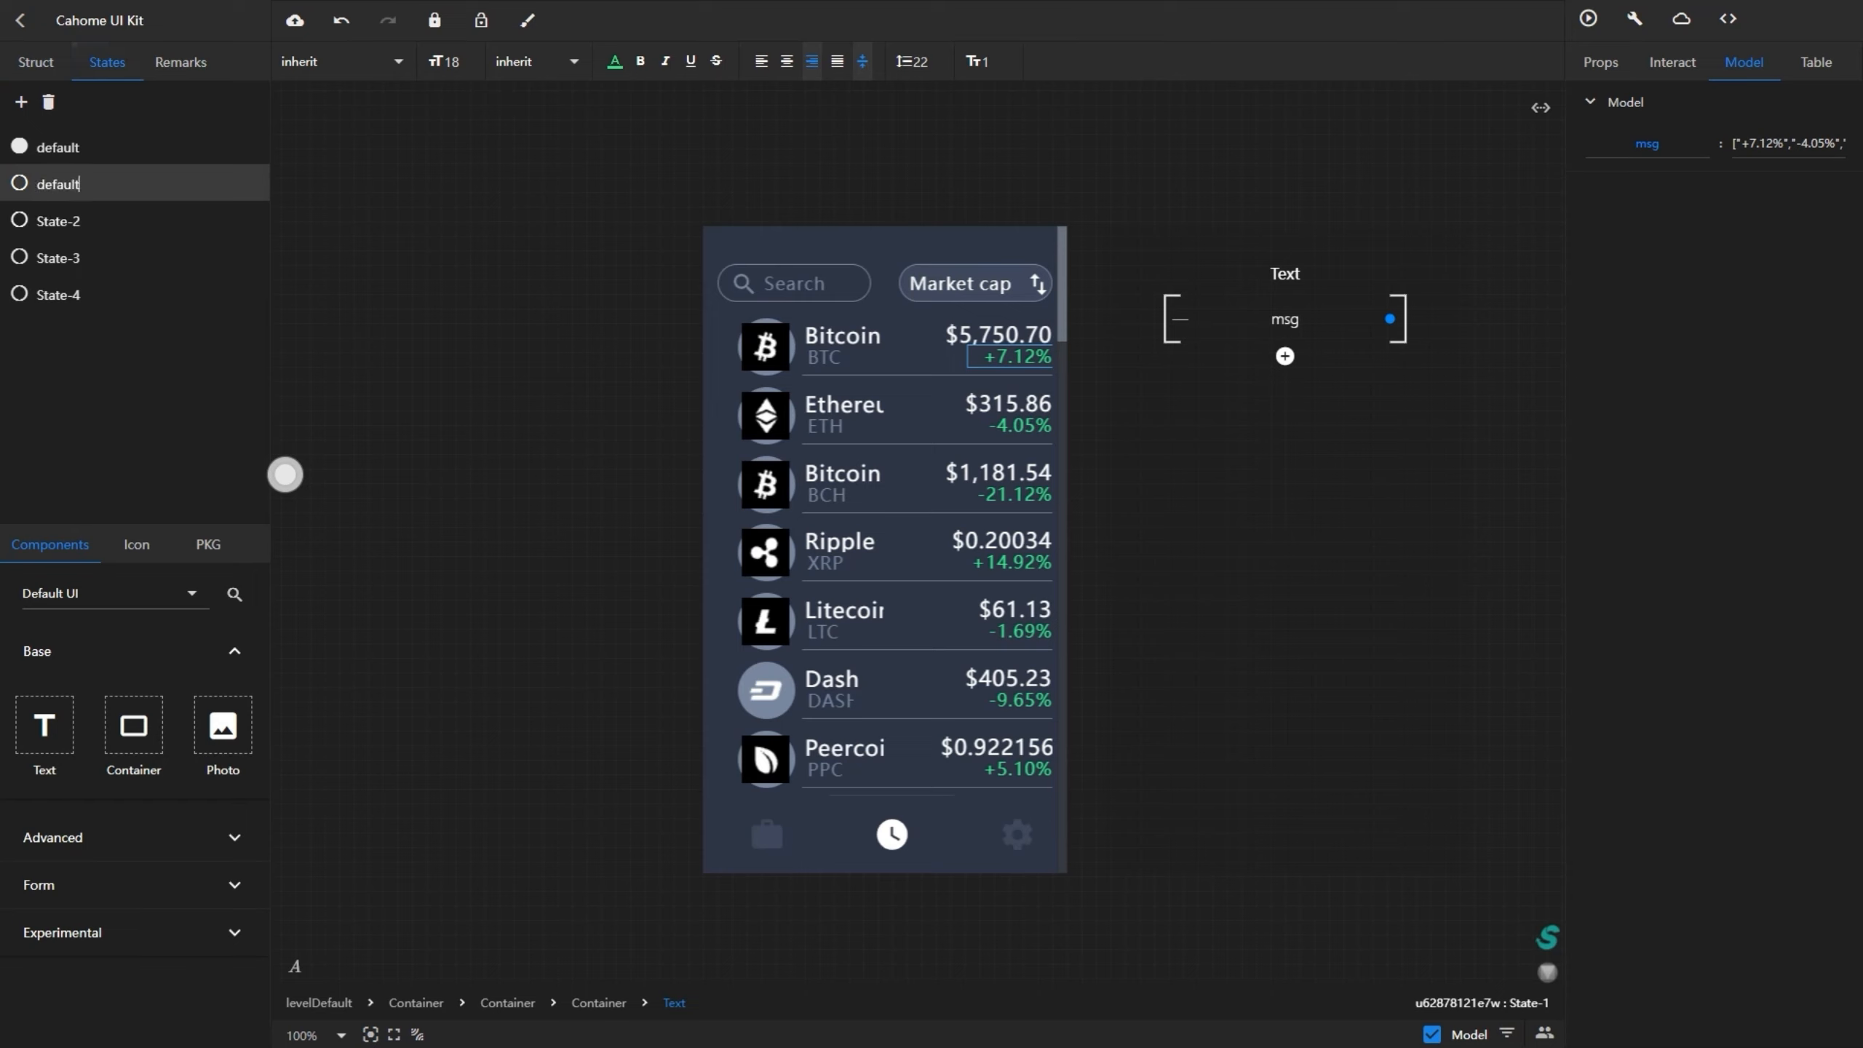
text(<)
text($1)
- Copy the name of the first added state and rename the second added state to "default:$2"
key(ctrl+a)
key(ctrl+c)
key(Tab)
key(ctrl+v)
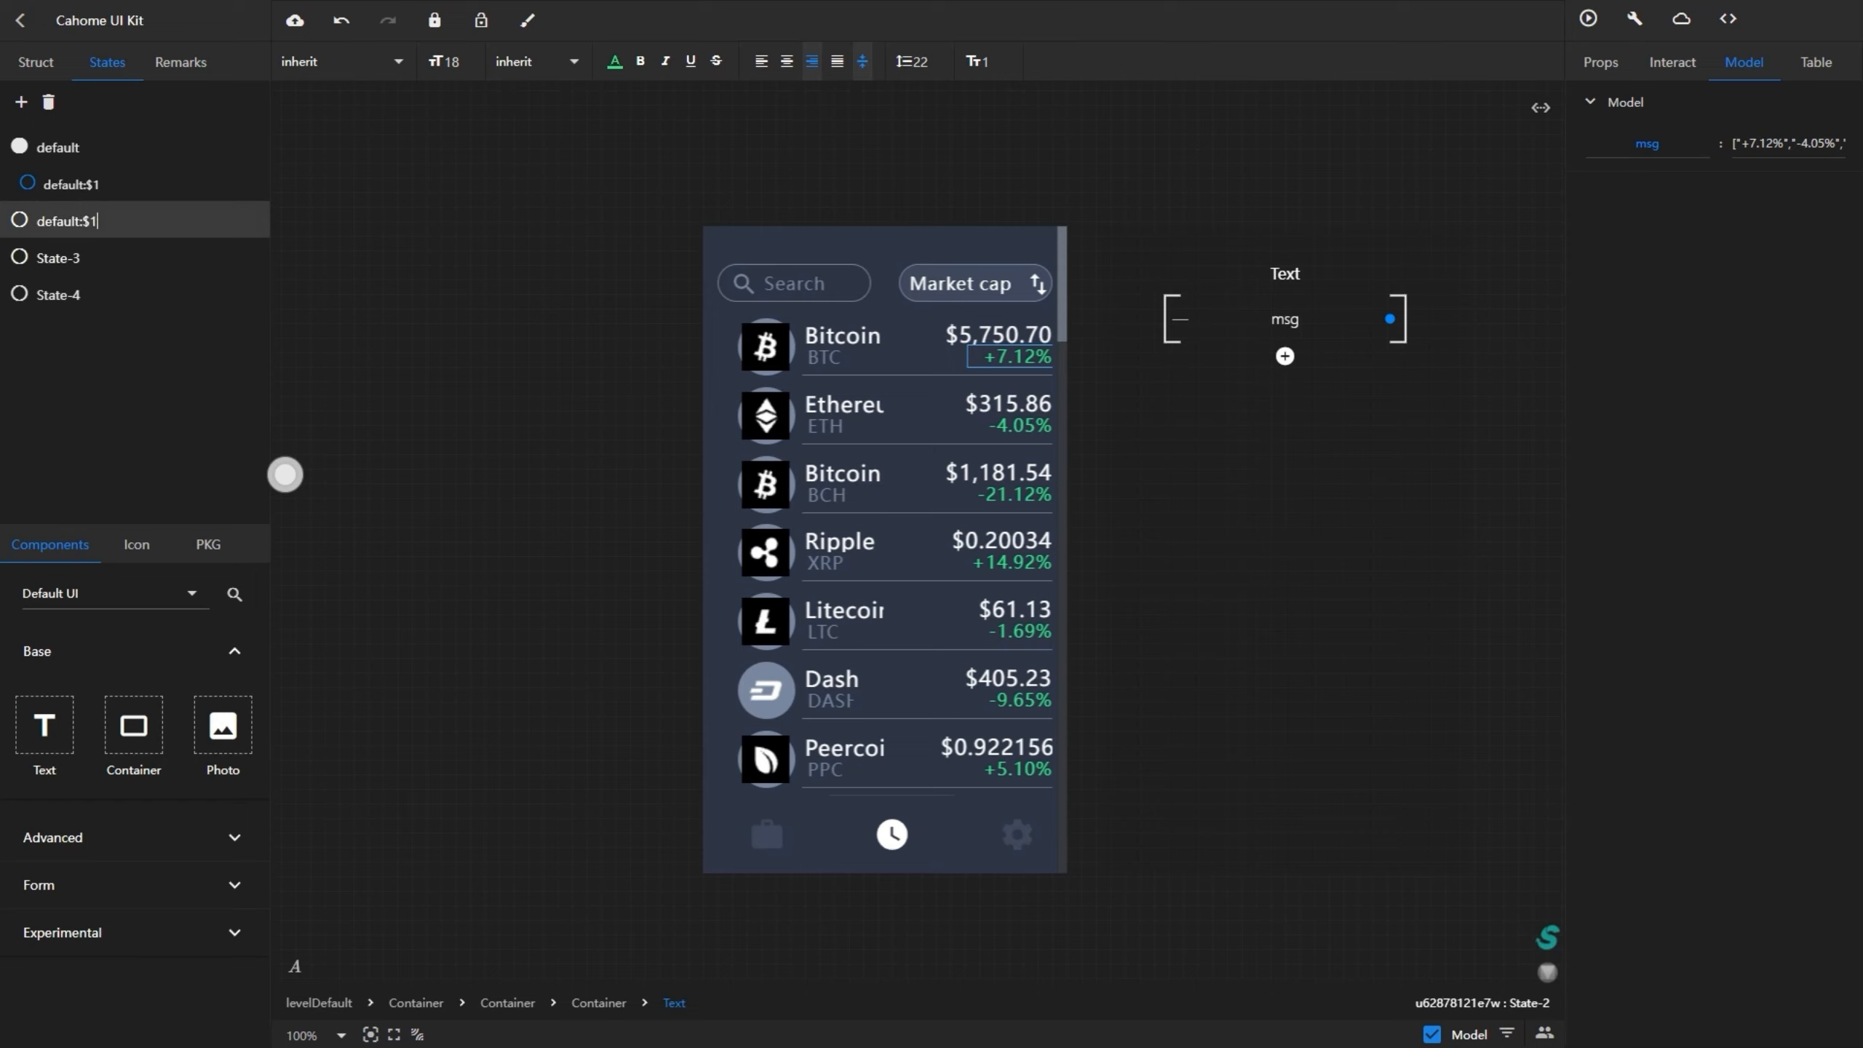
text(2)
key(Tab)
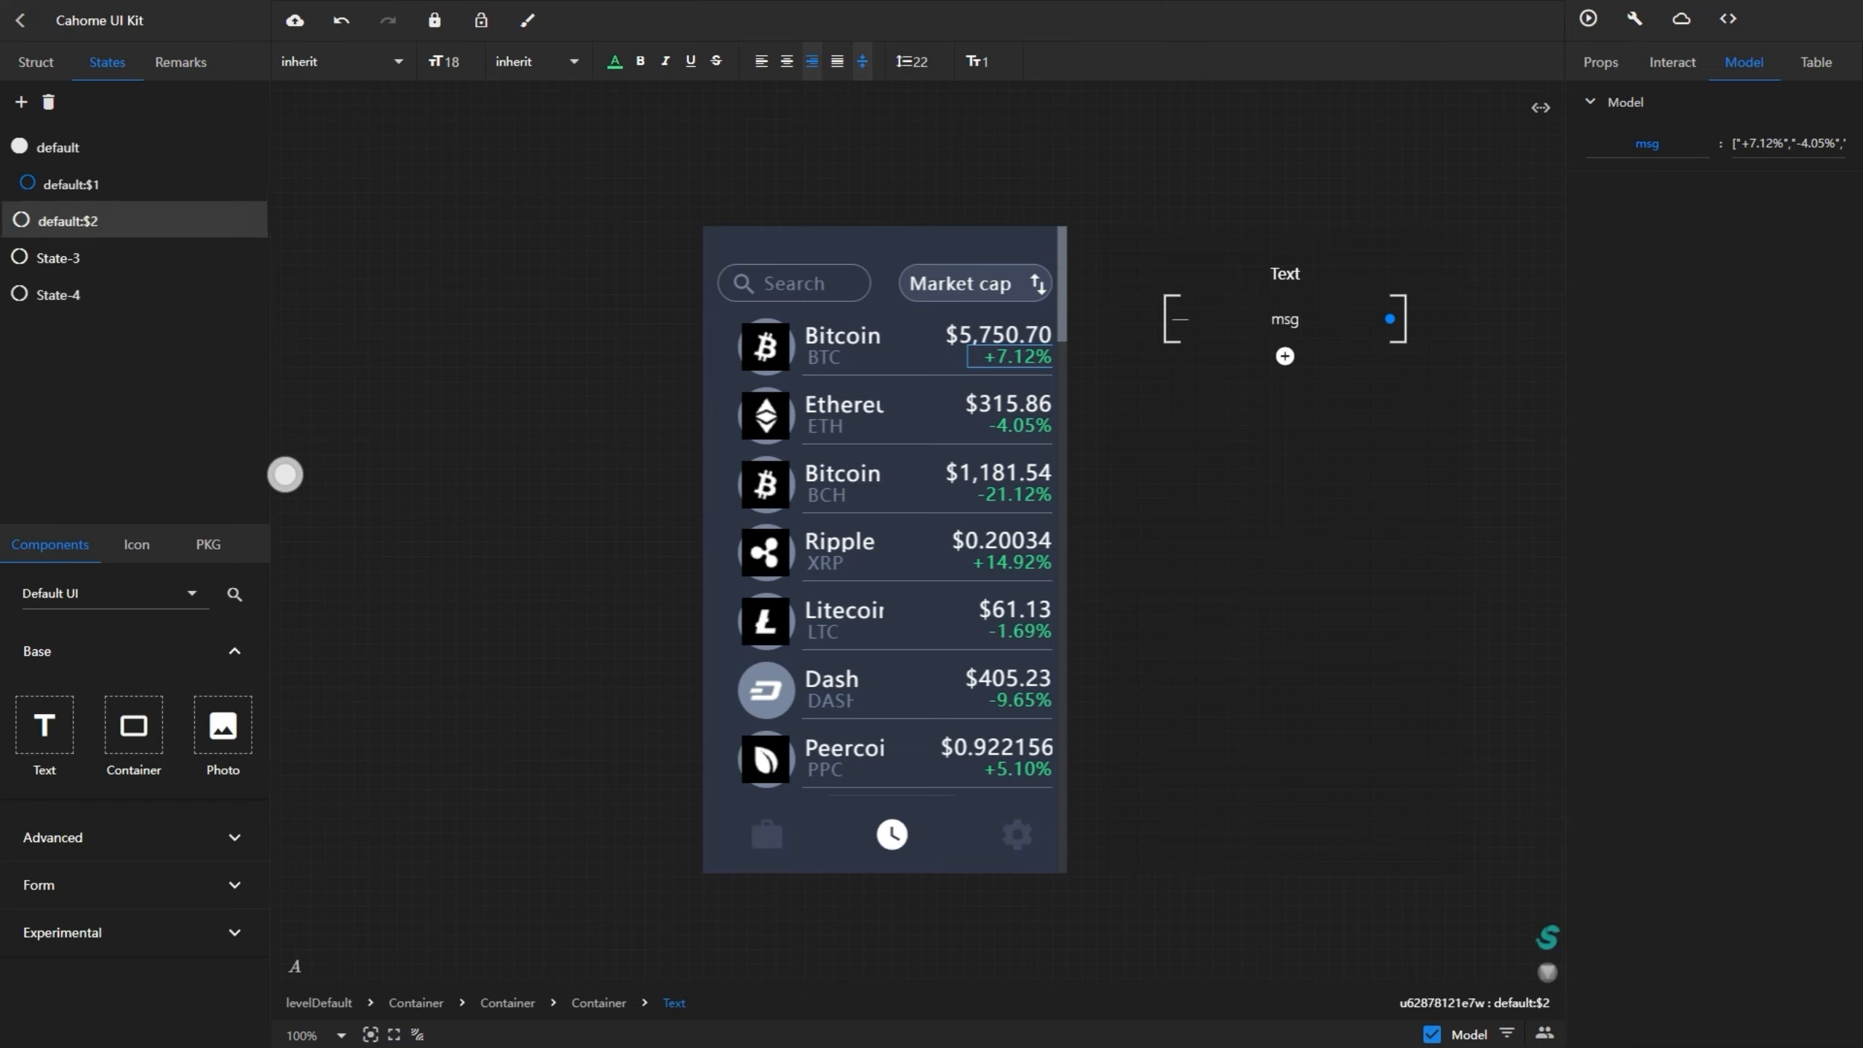
- Rename the third and fourth added states to "default:$4" and "default:$5"
key(ctrl+a)
key(ctrl+v)
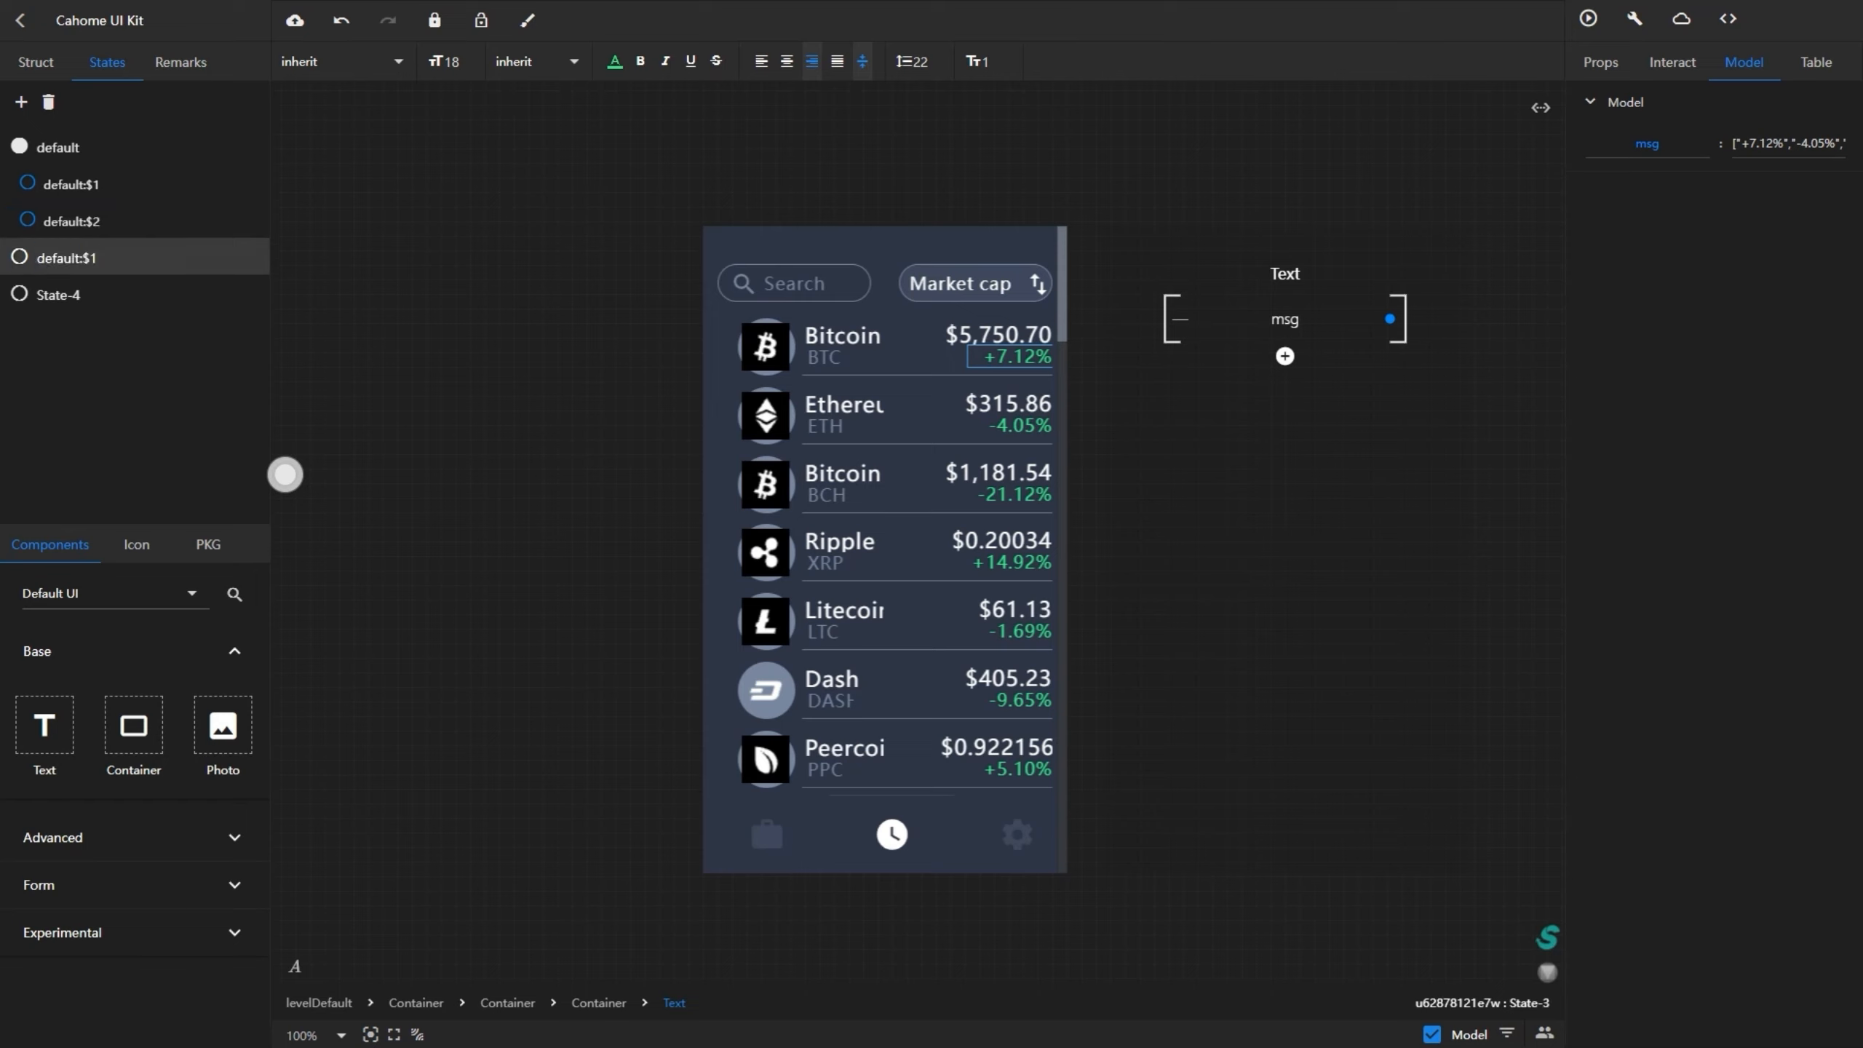
key(BackSpace)
text(4)
key(Tab)
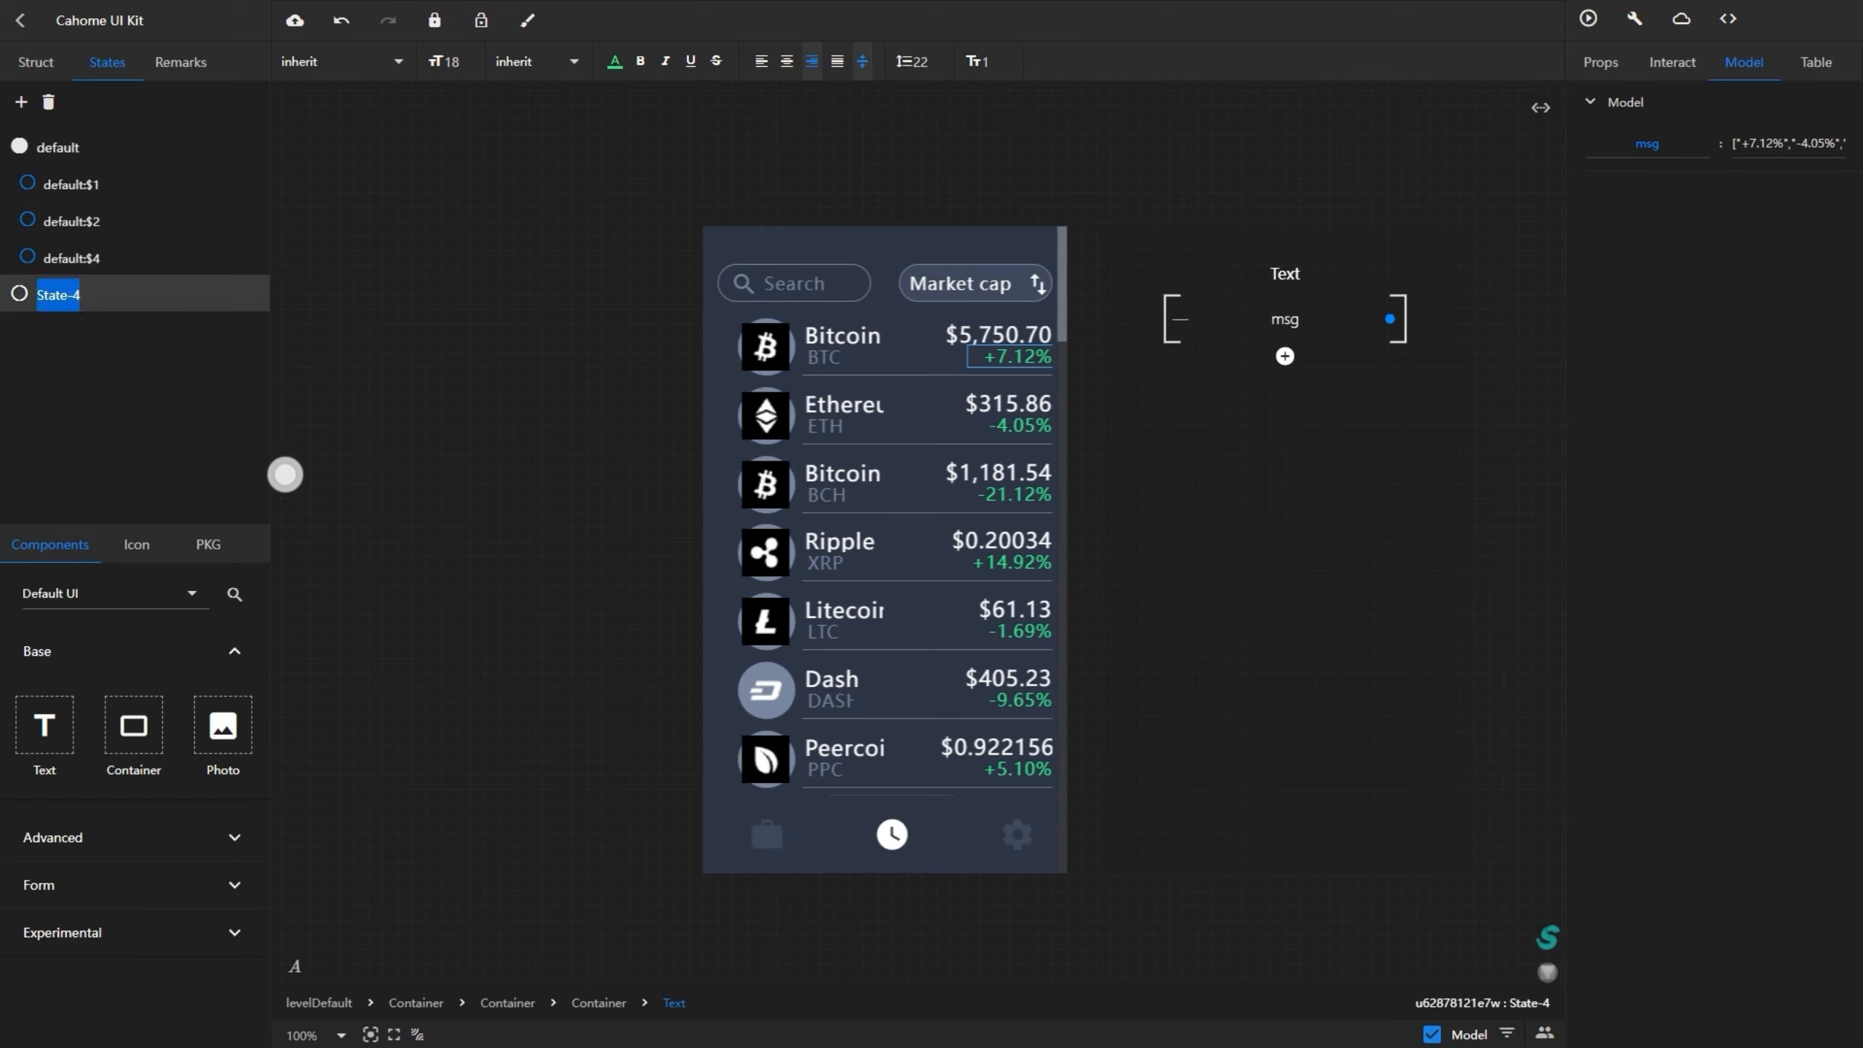
key(ctrl+v)
text(5)
key(Return)
- Set the percentage text color to red #FF3750 in the states default:$1 and default:$2
click(27, 183)
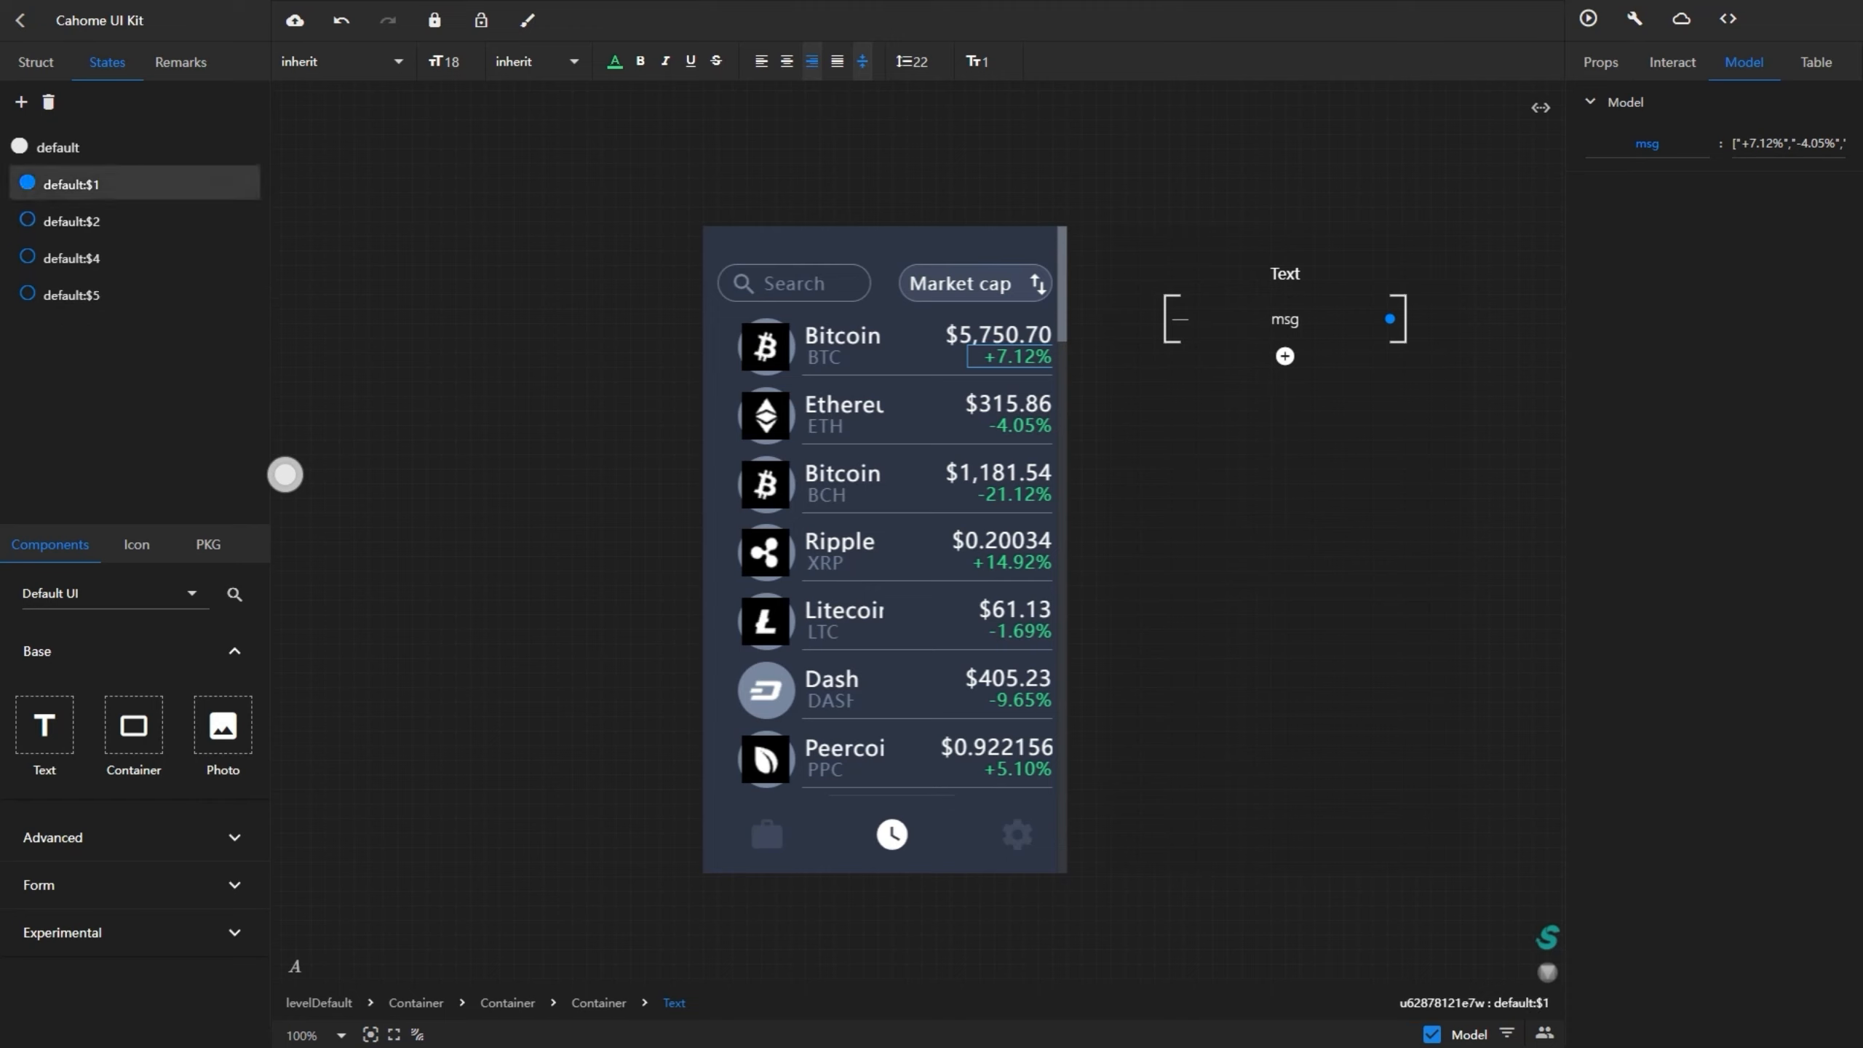
click(615, 61)
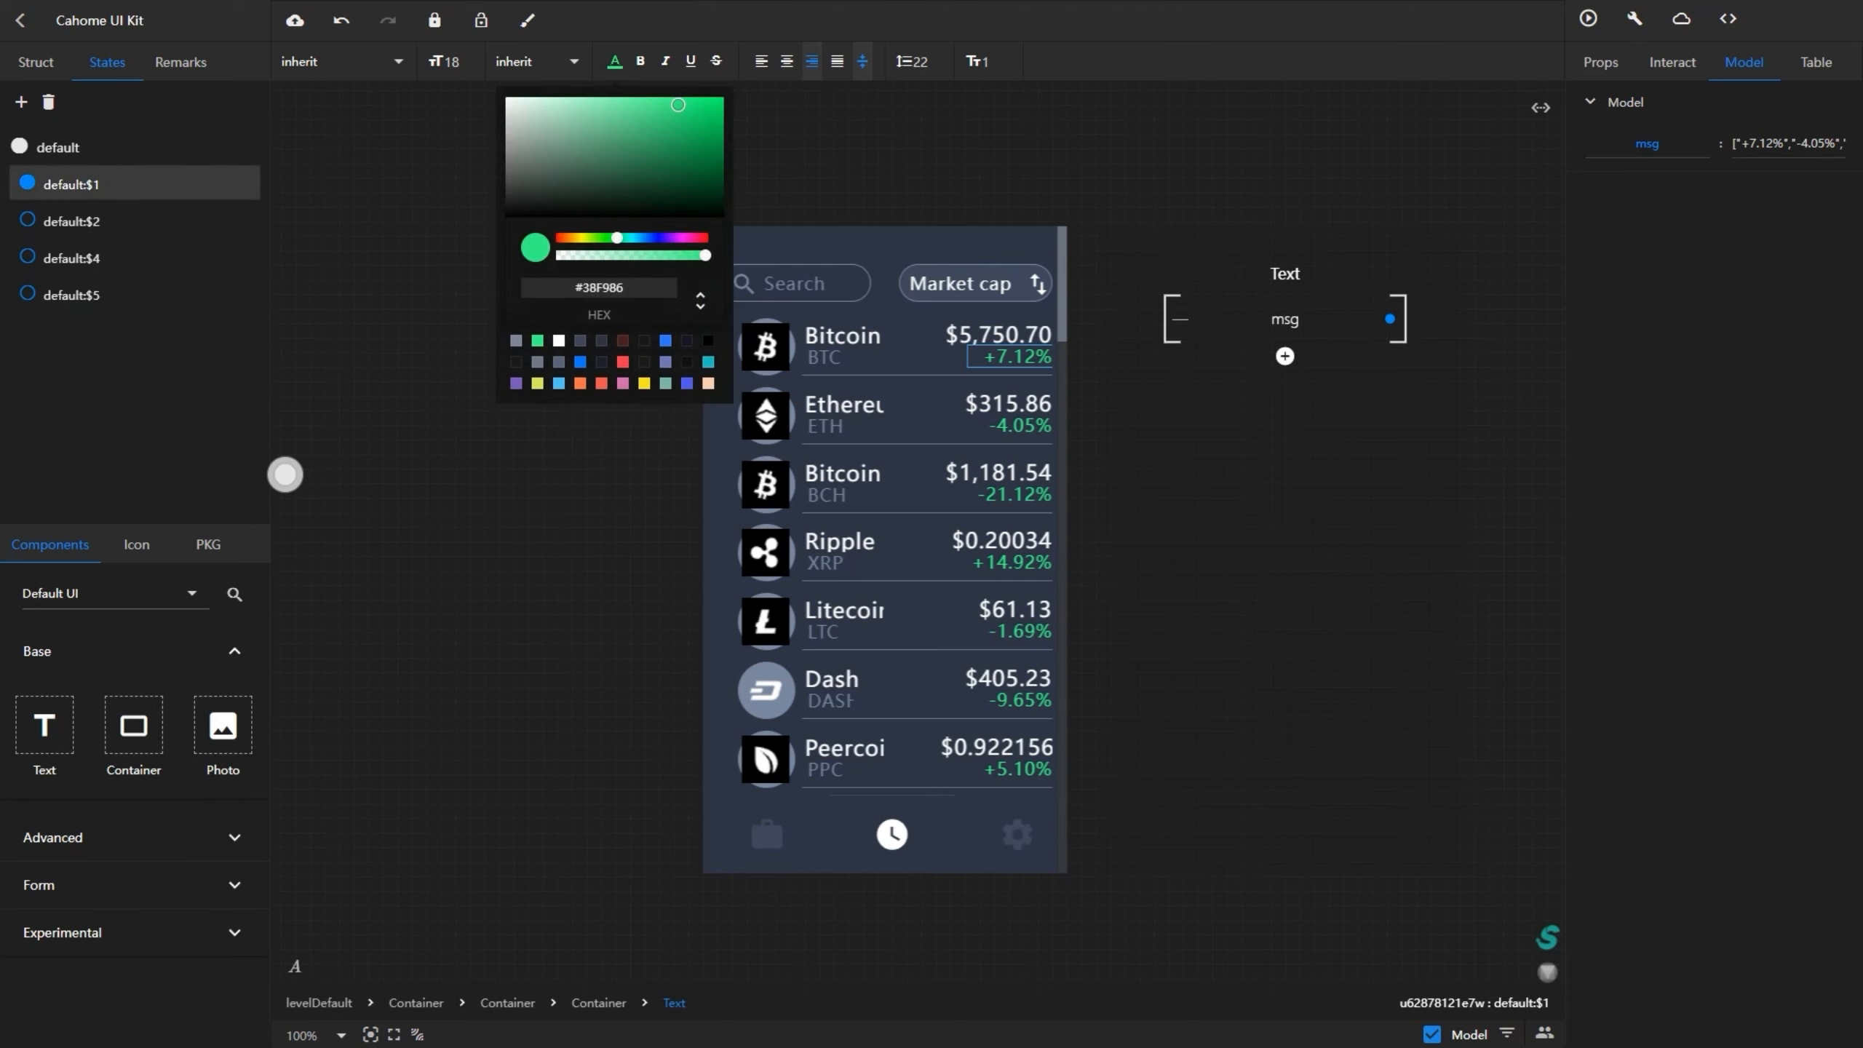
click(623, 362)
click(441, 330)
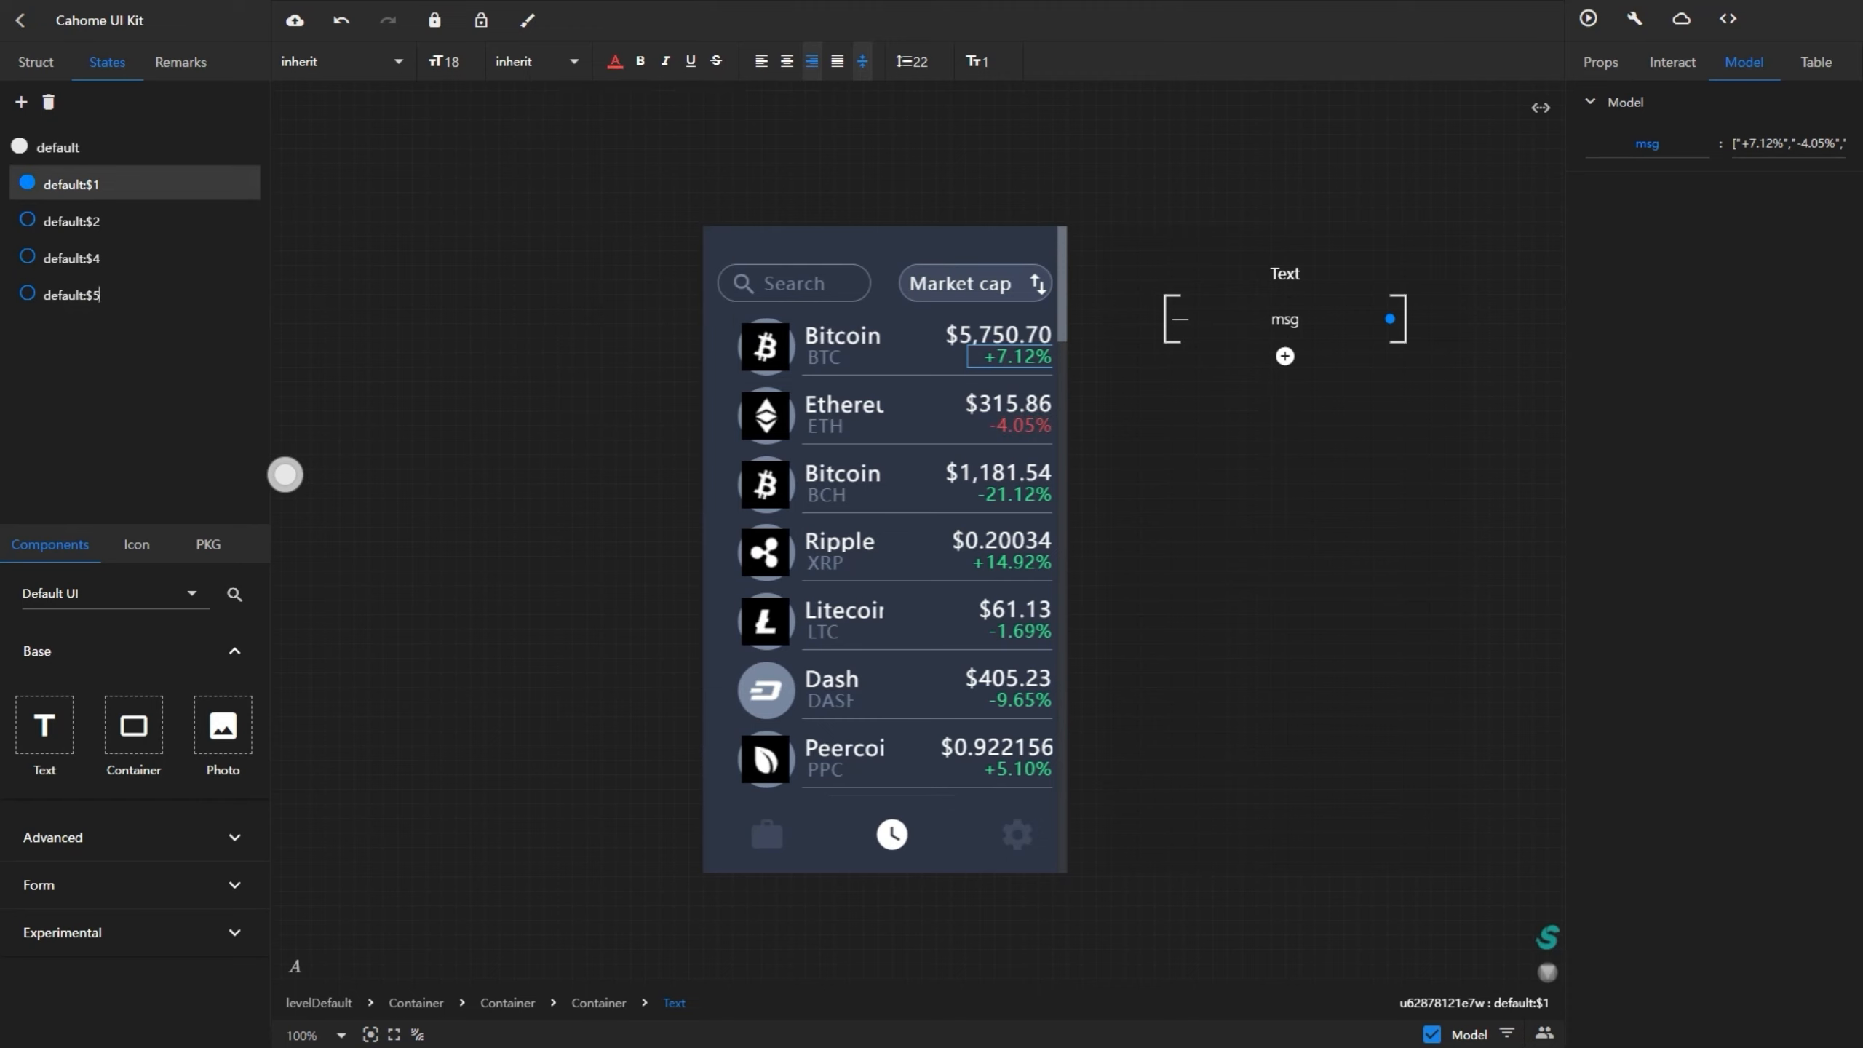
click(27, 183)
click(28, 219)
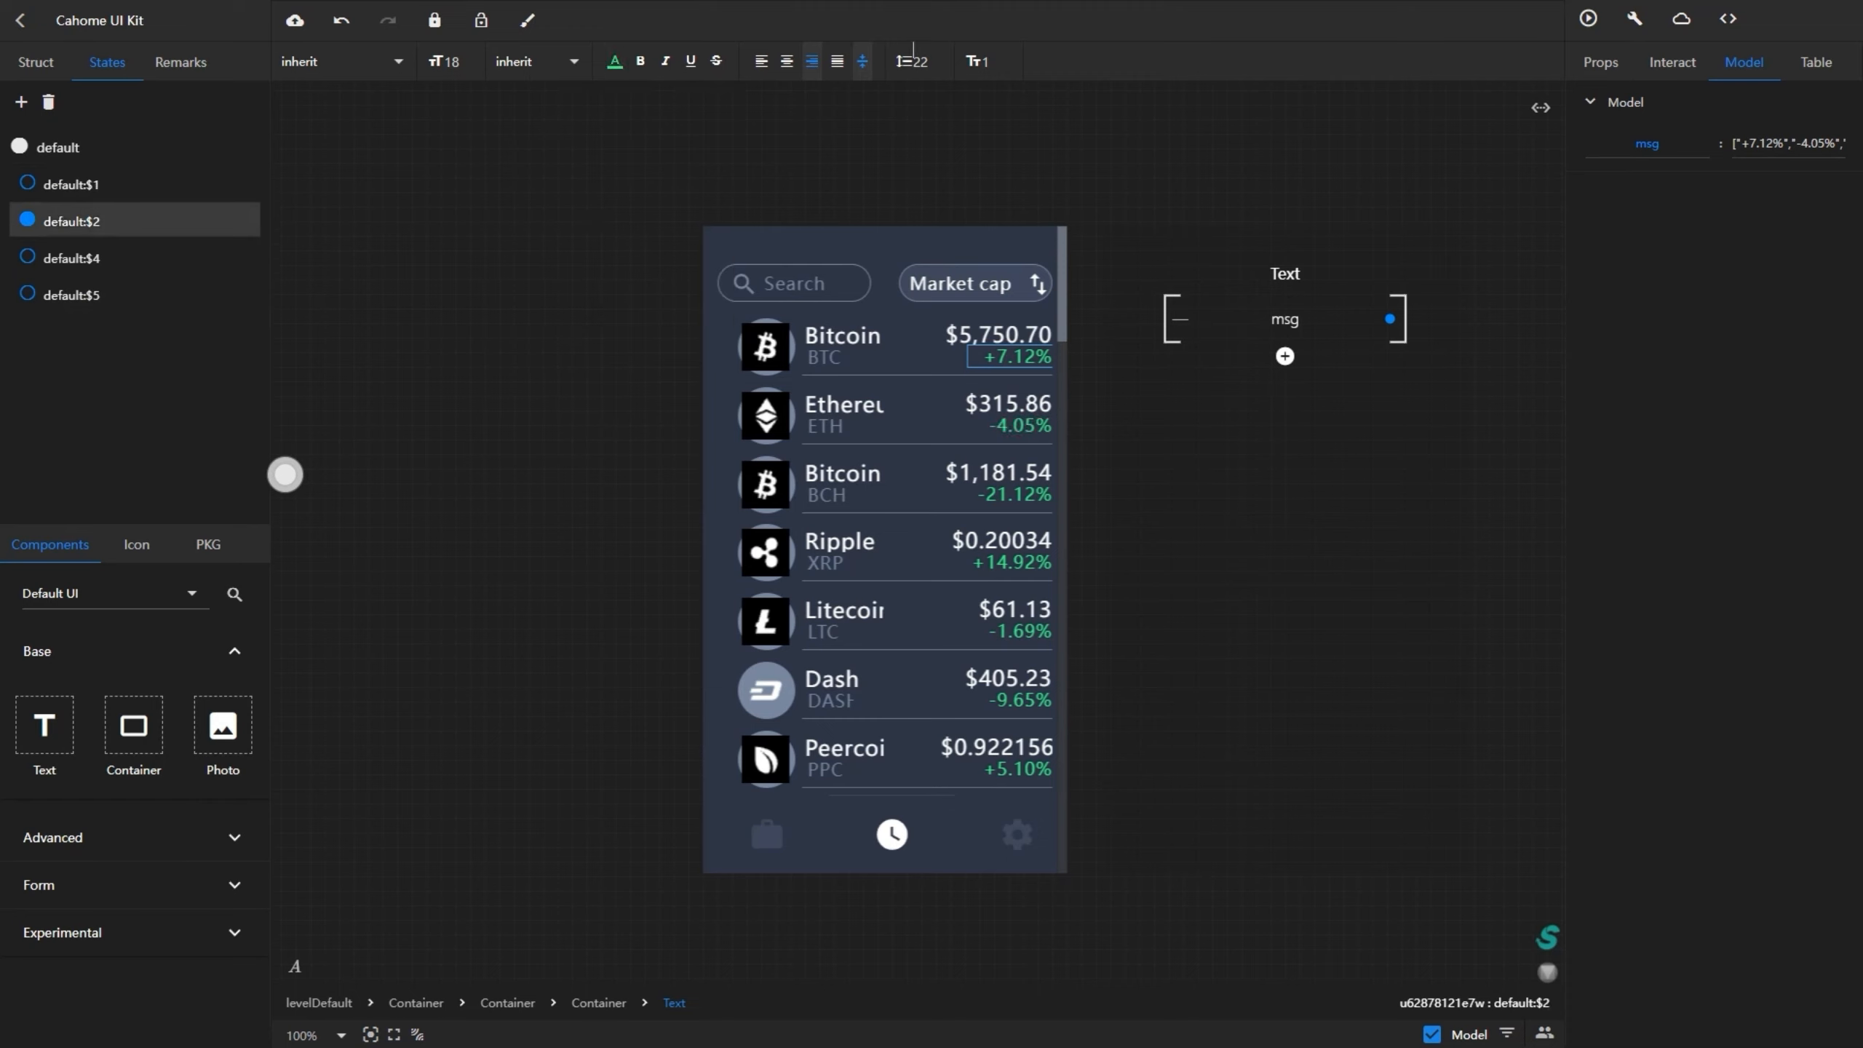
click(615, 61)
click(517, 340)
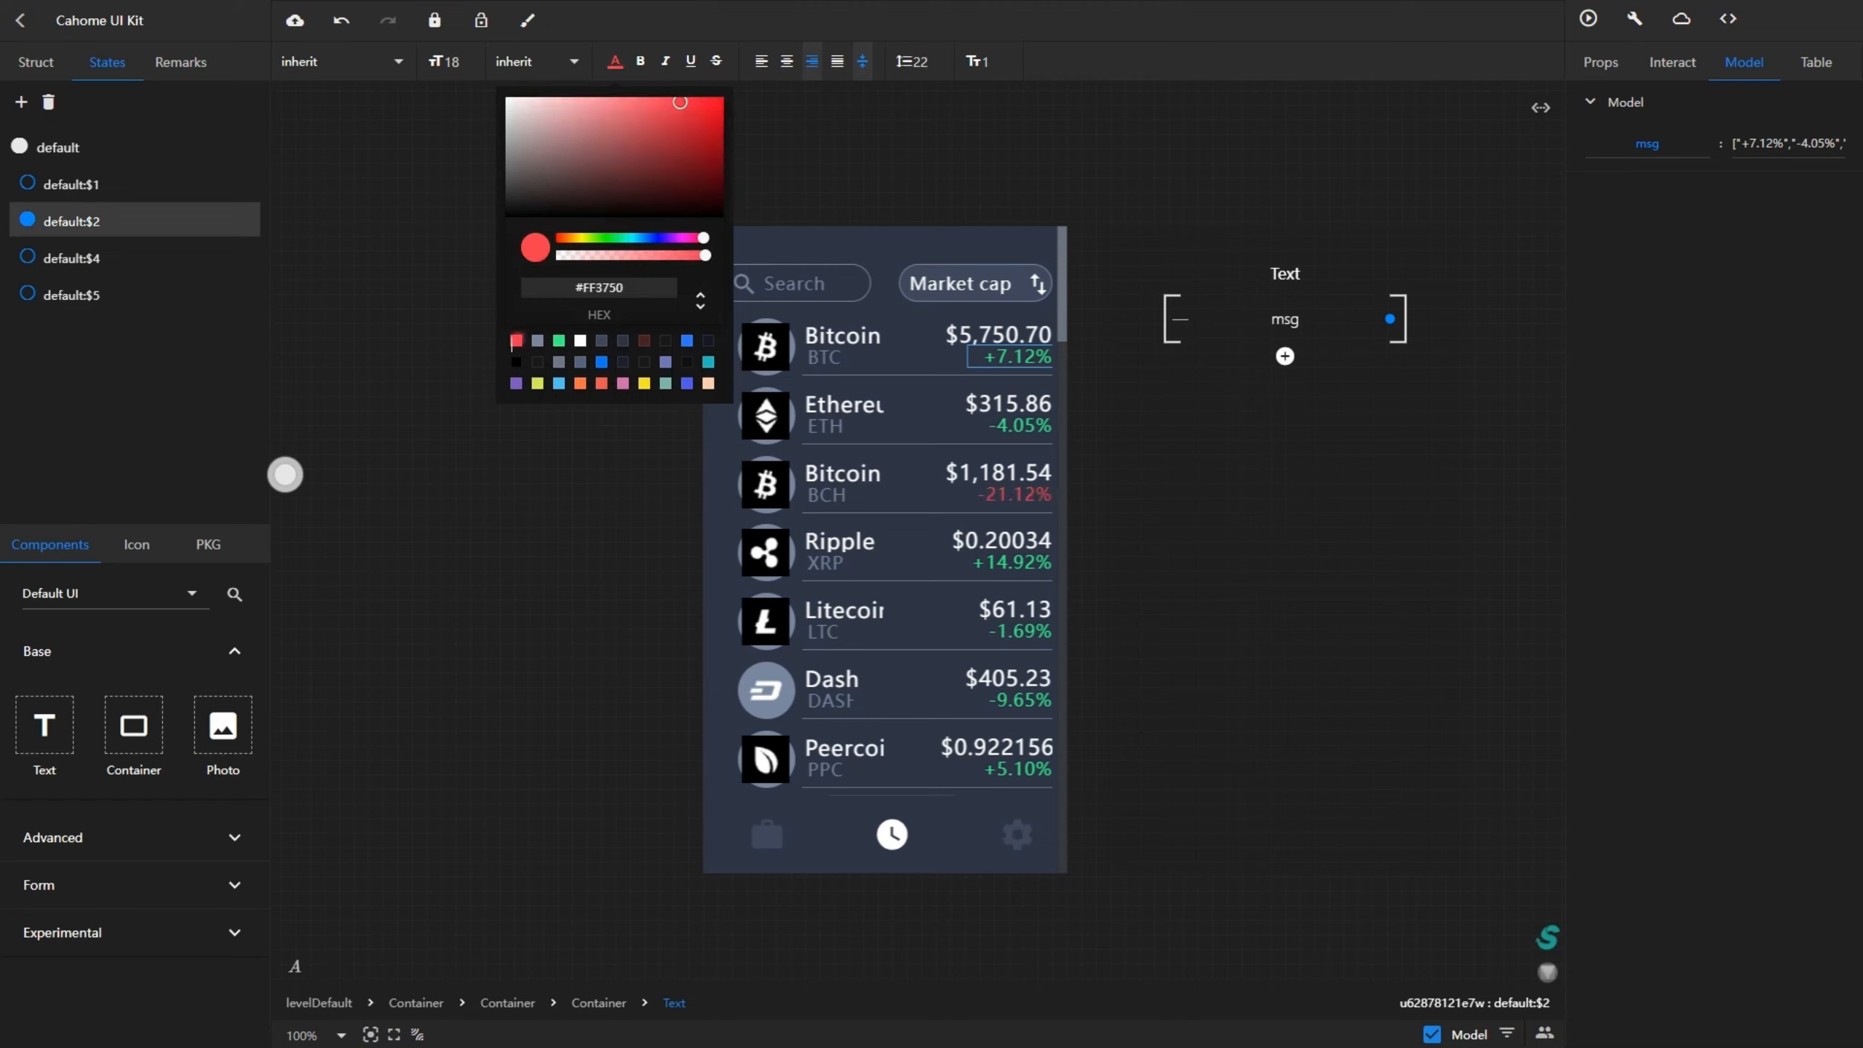
- Set the percentage text color to red #FF3750 in the states default:$4 and default:$5
click(28, 183)
click(27, 220)
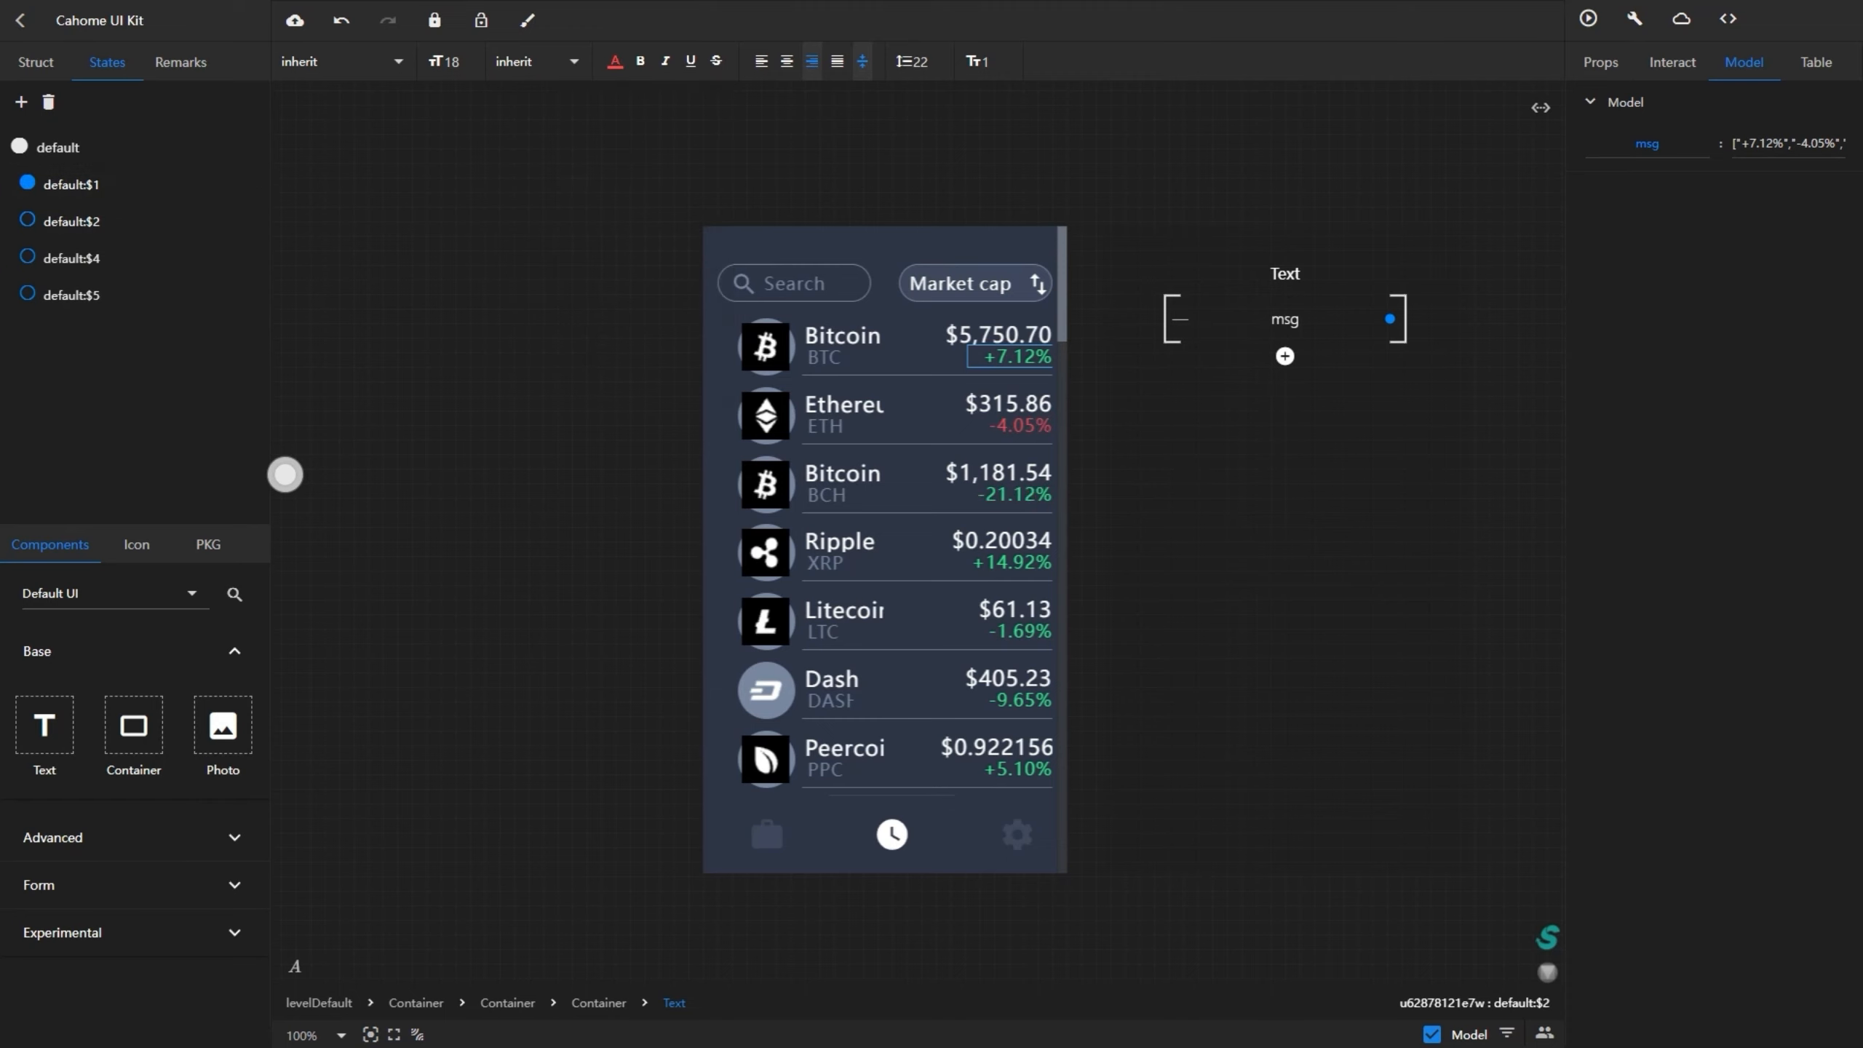
click(28, 183)
click(28, 257)
click(615, 61)
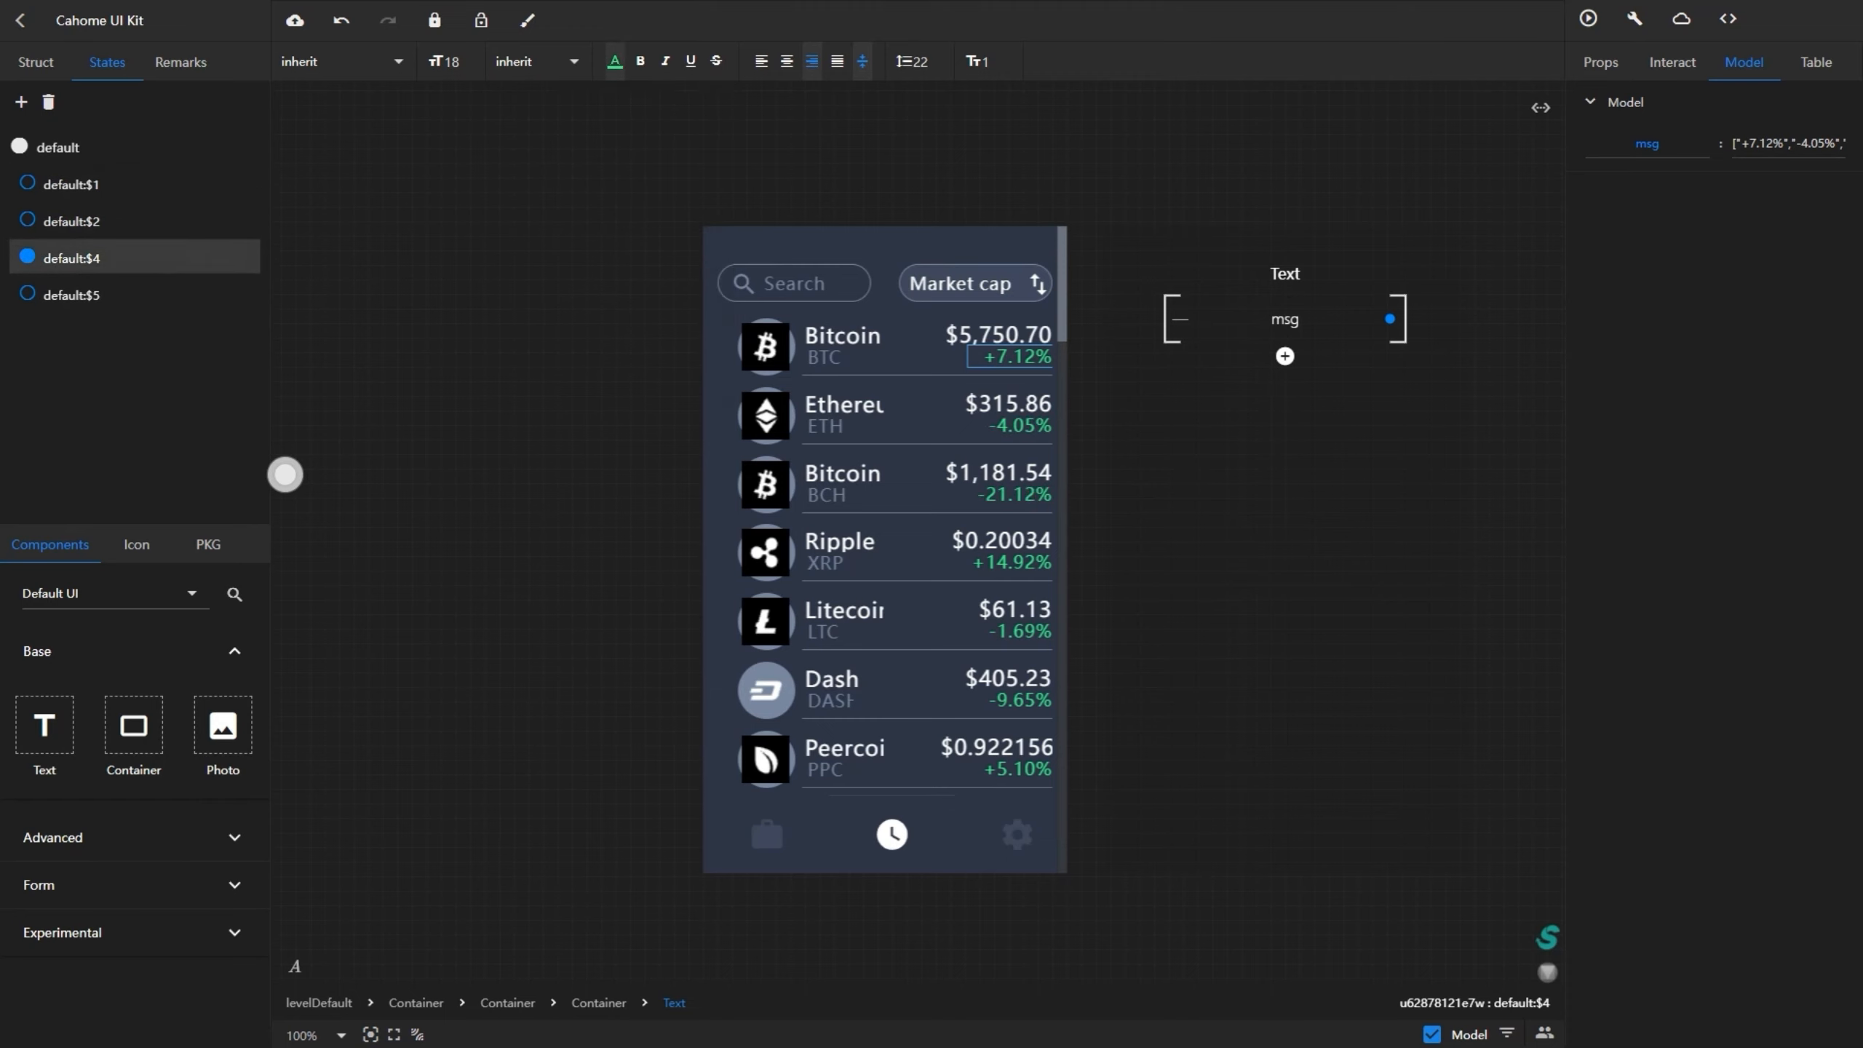
click(516, 340)
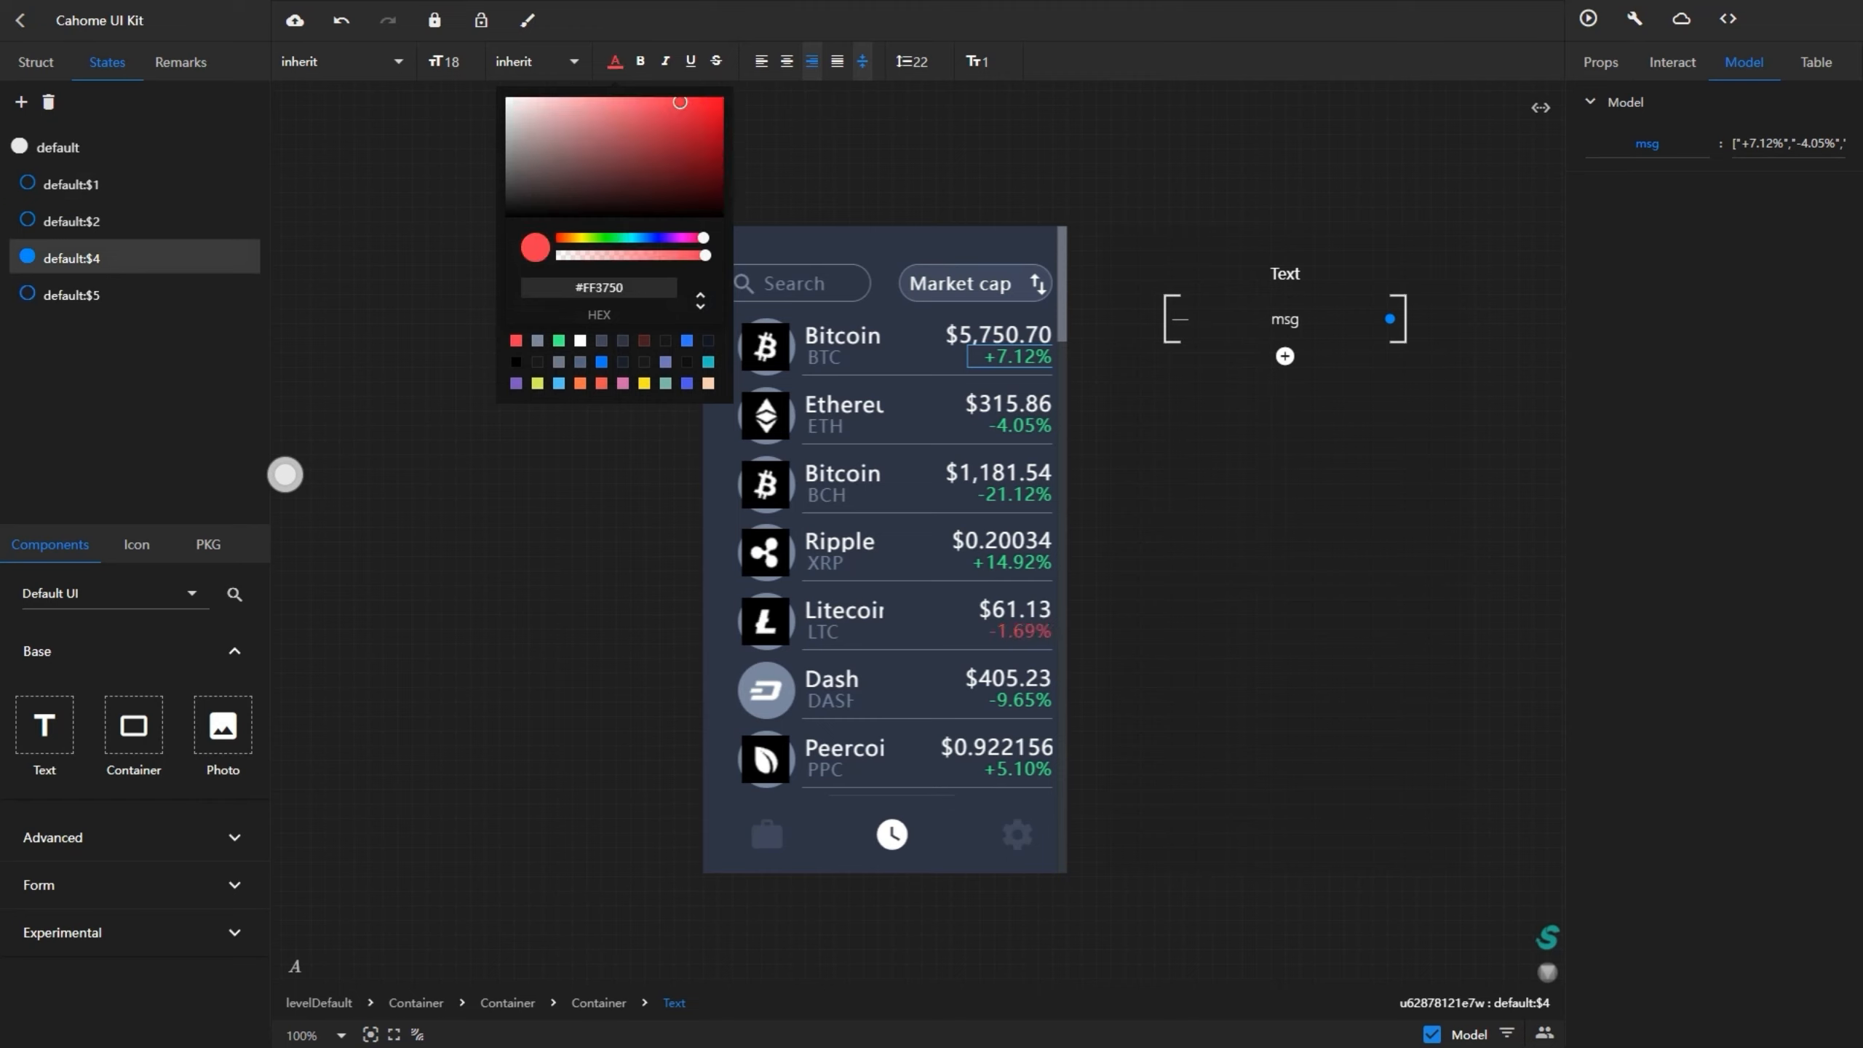
click(28, 256)
click(28, 293)
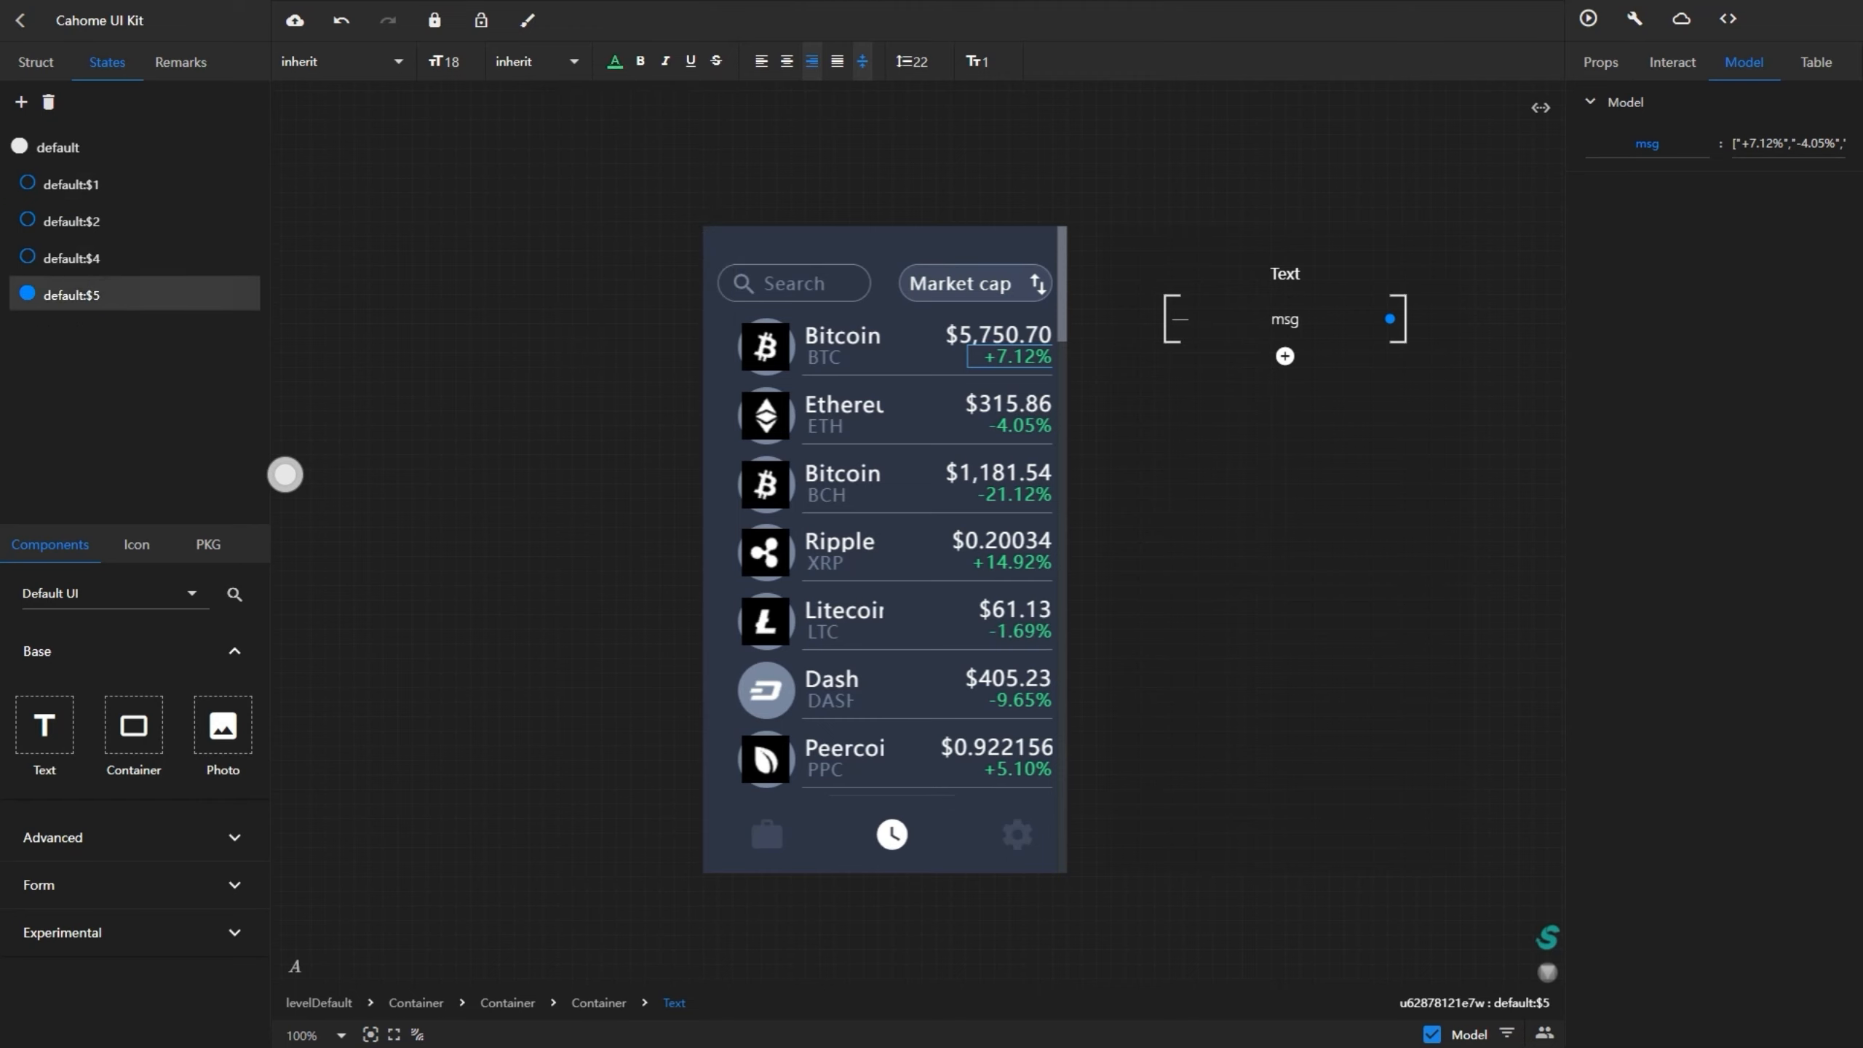
click(615, 61)
click(516, 340)
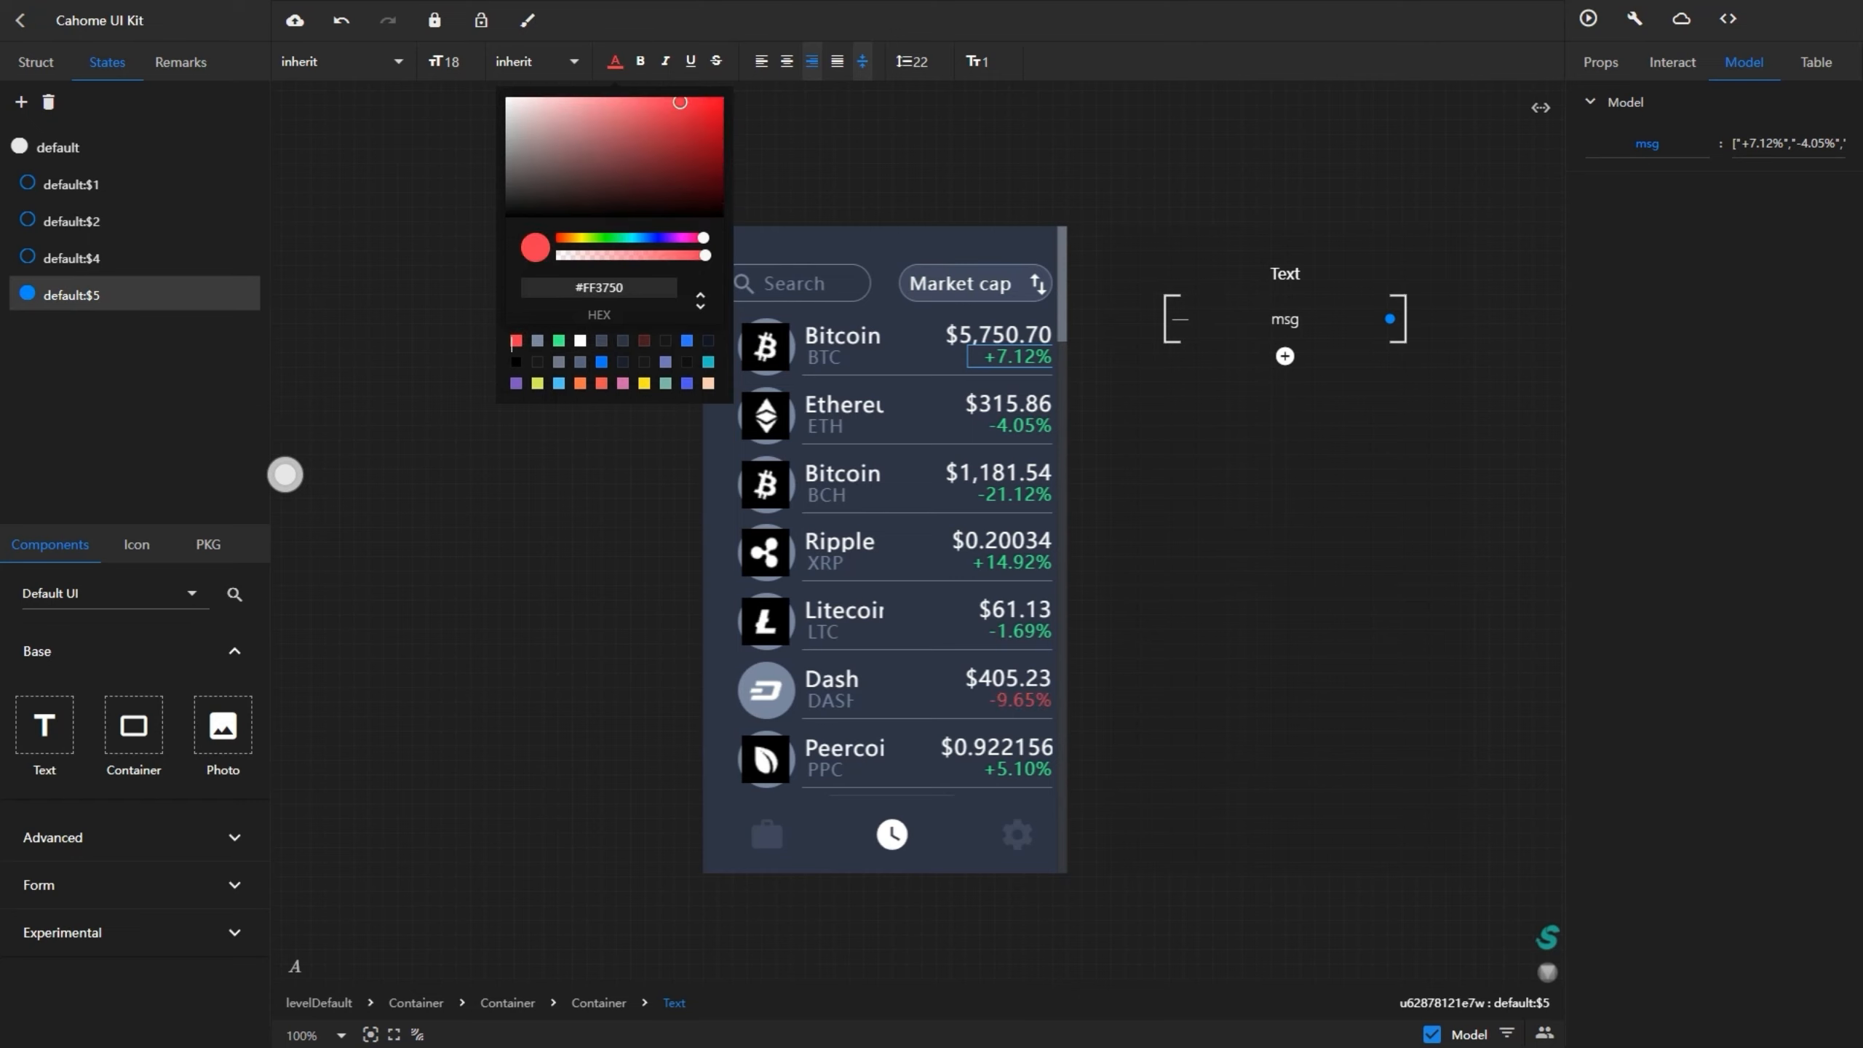
- Activate default:$4, default:$2 and default:$1 together with default:$5 so all four substates apply
click(27, 256)
click(27, 220)
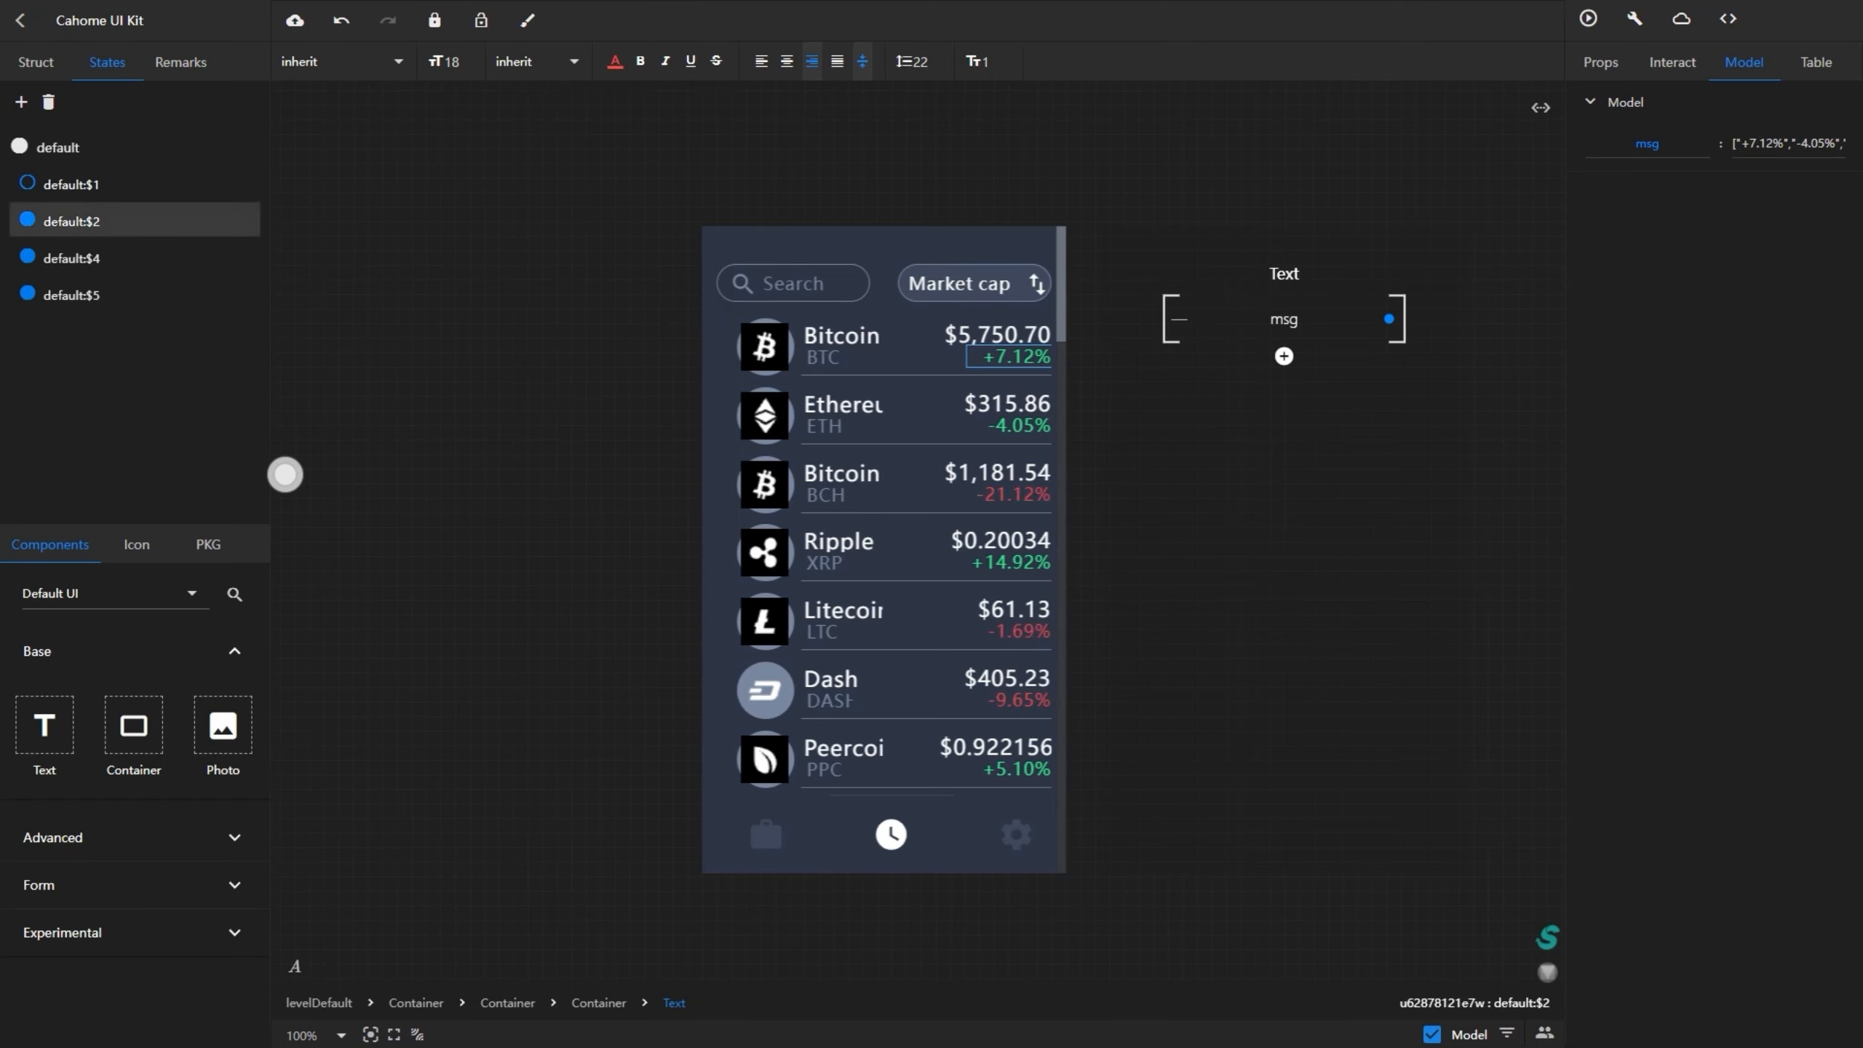
click(28, 182)
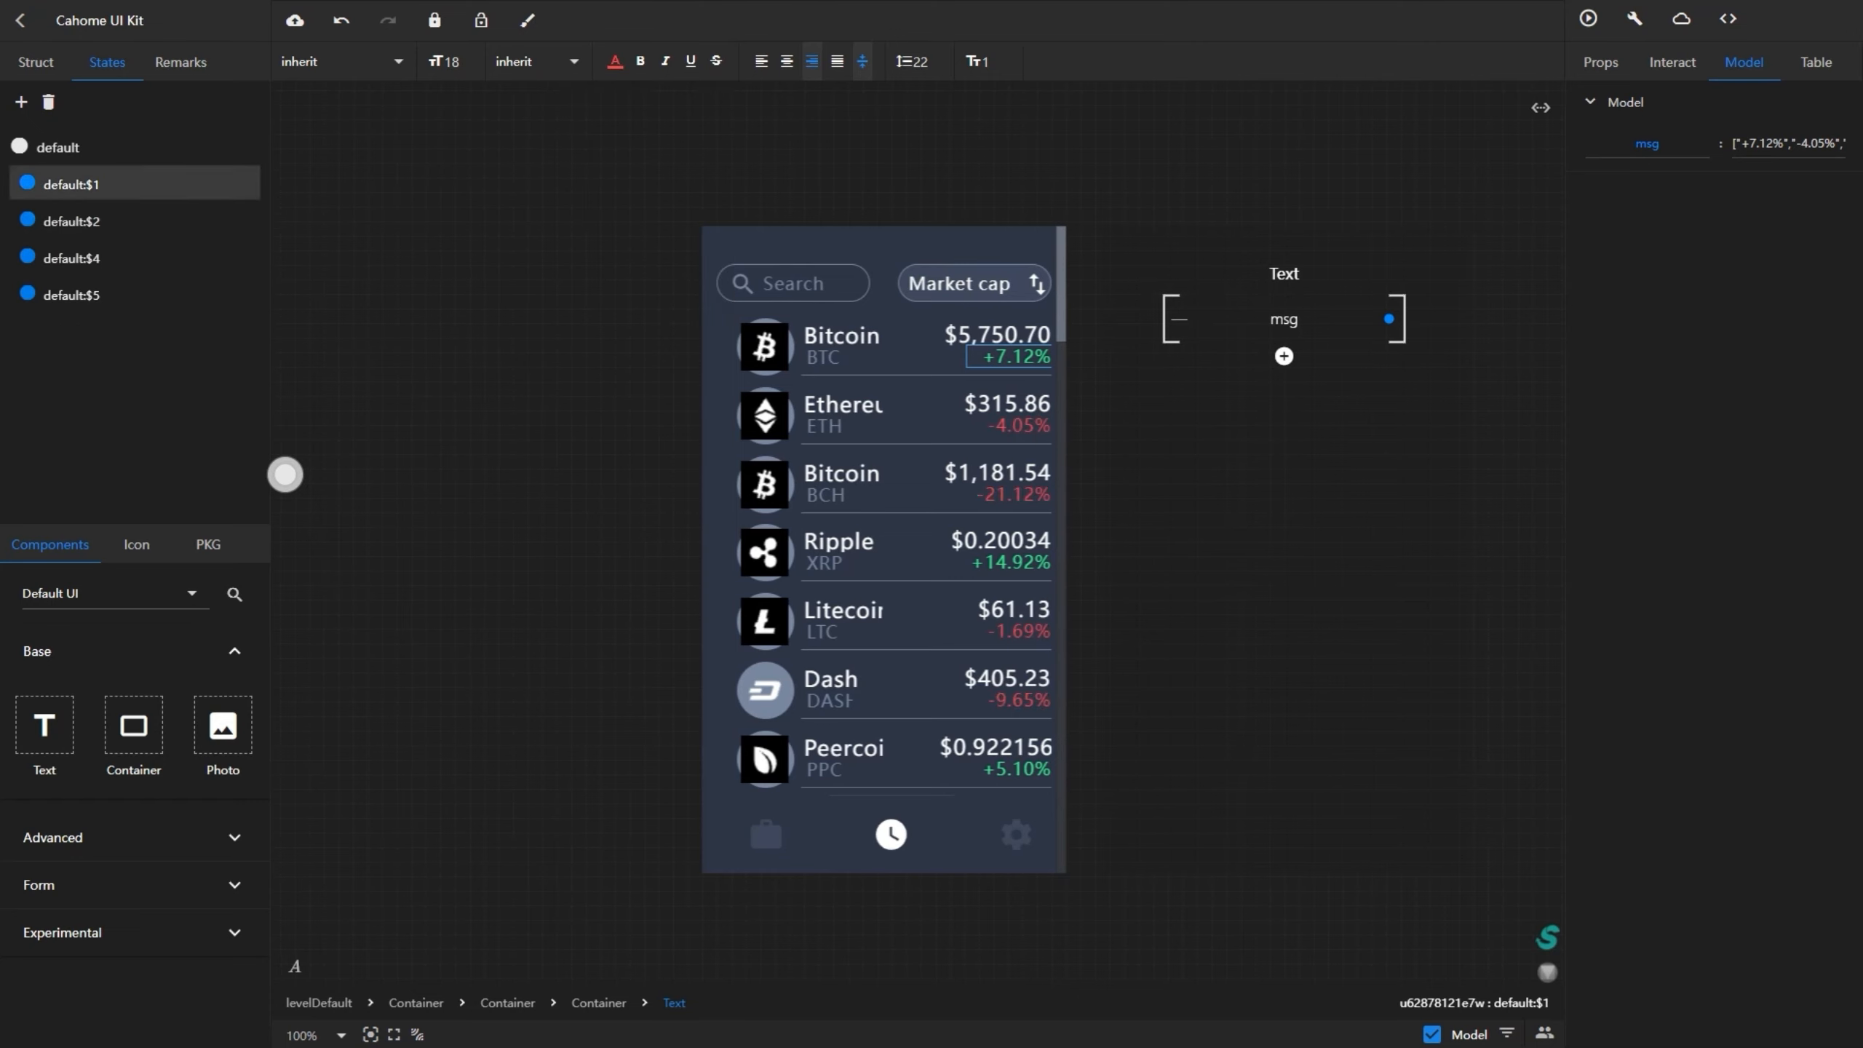